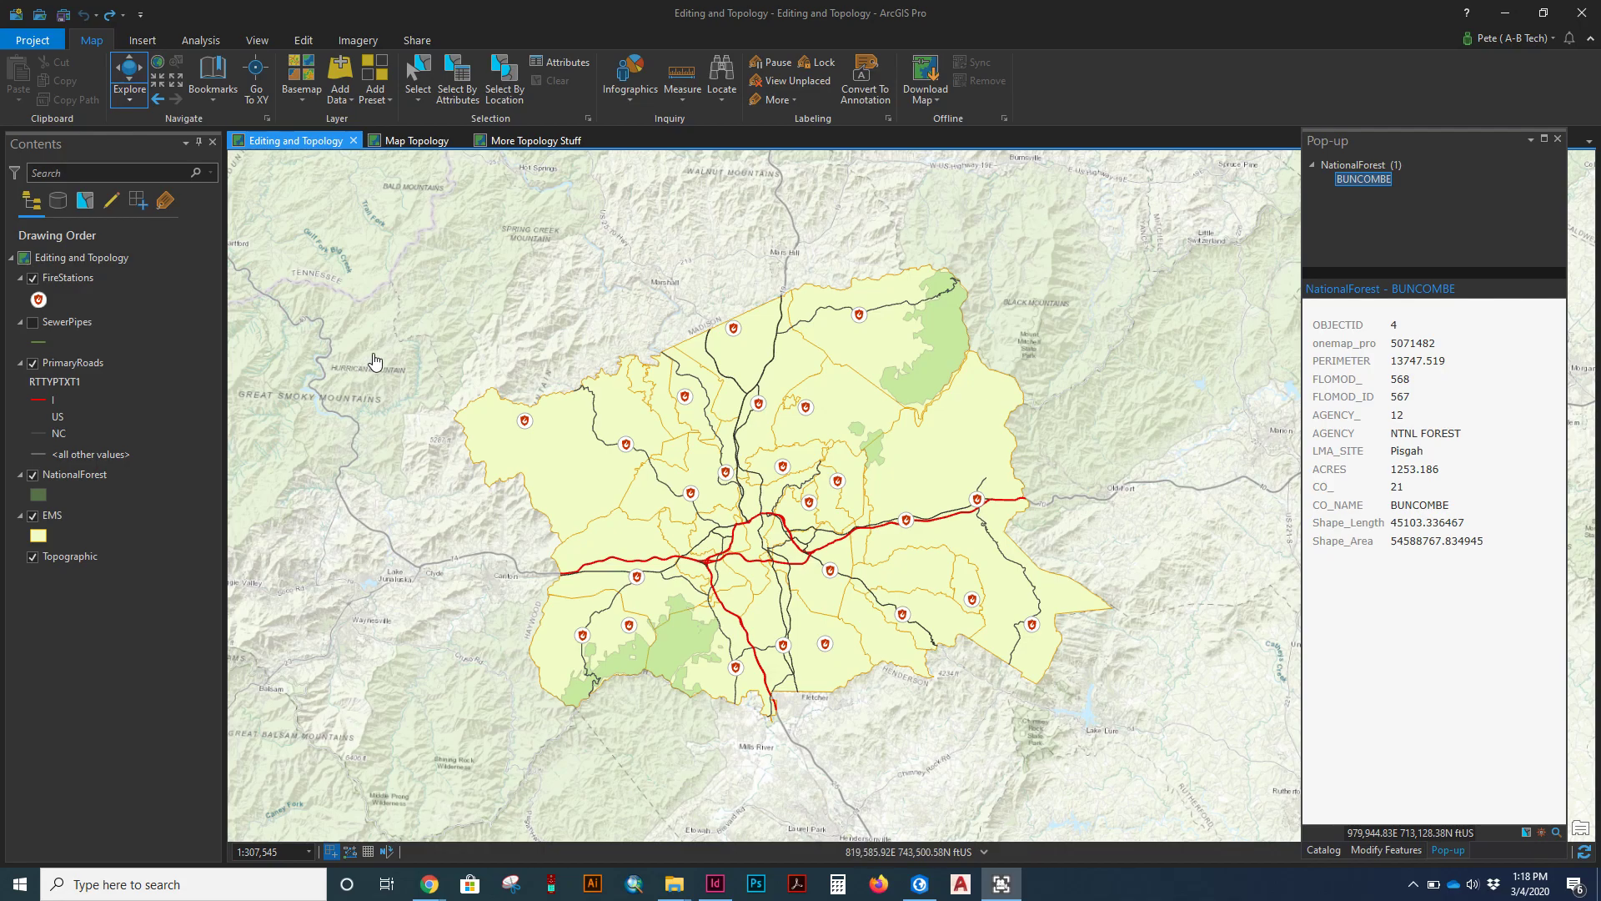
Step: Zoom the Editing and Topology map to its Split Polygon bookmark
left_click(143, 437)
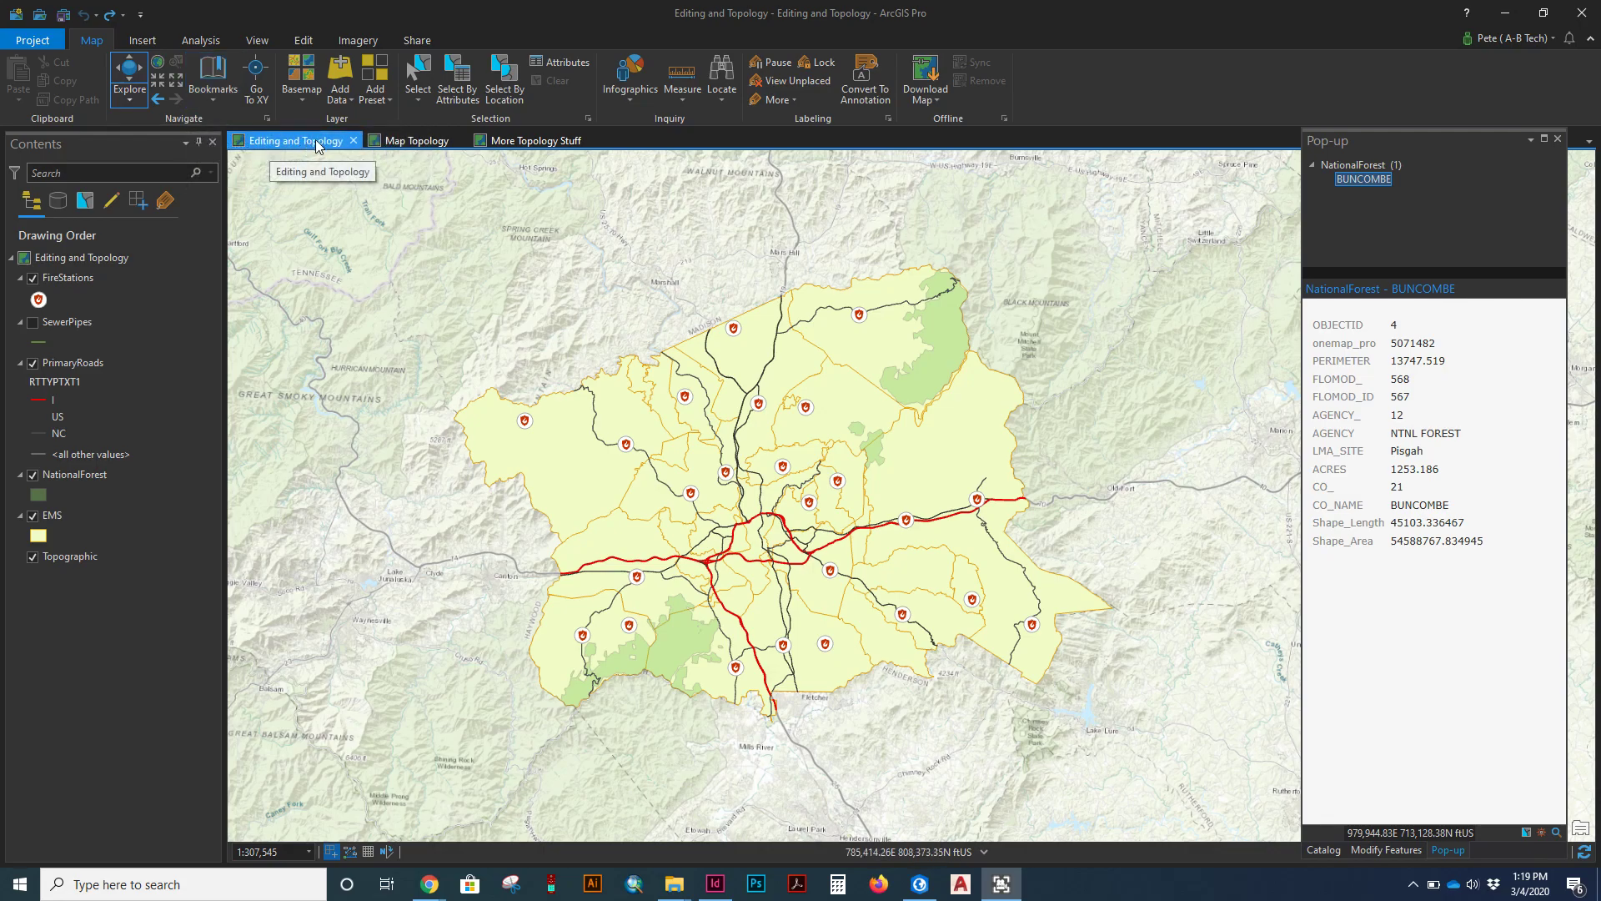
left_click(215, 94)
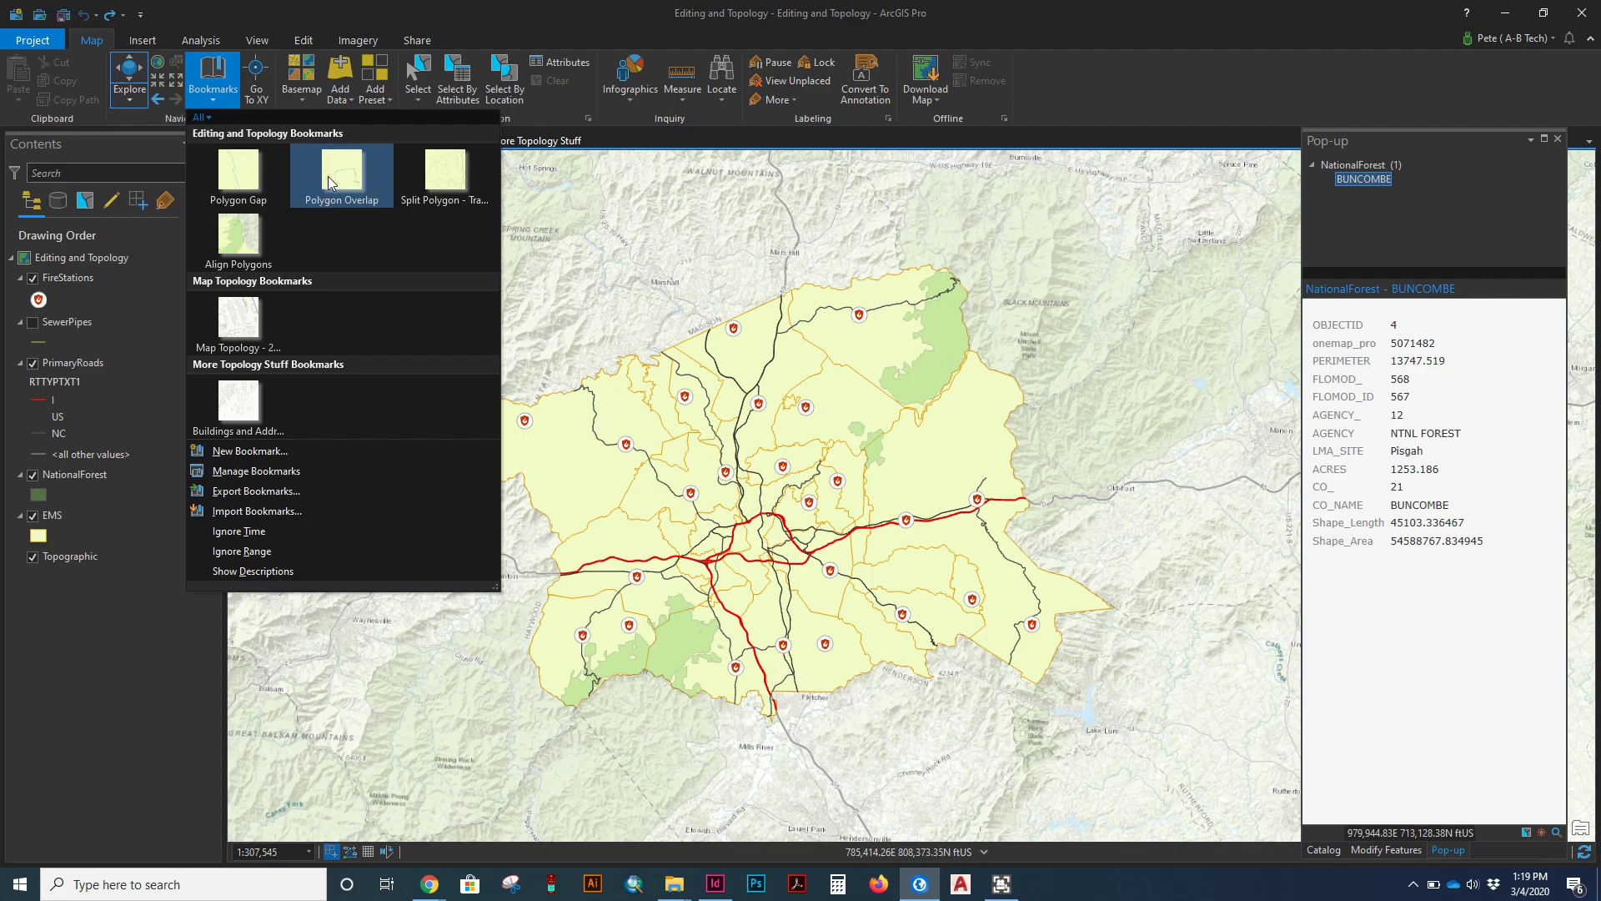
left_click(449, 184)
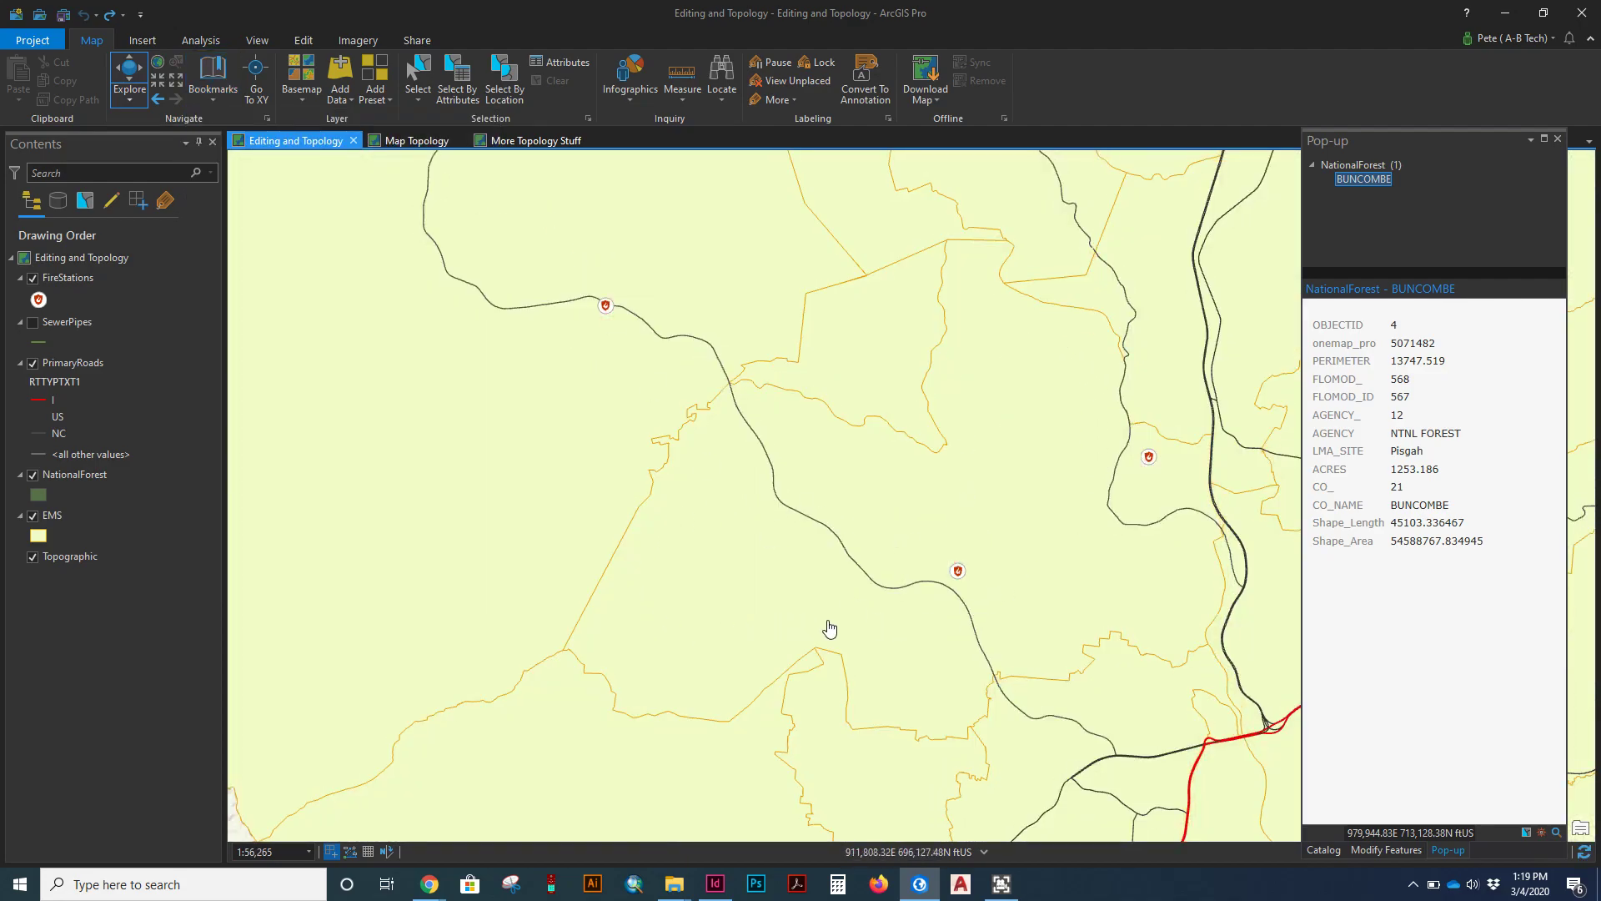
Step: Review which map layers are selectable, and return the layer list to drawing order
left_click(166, 416)
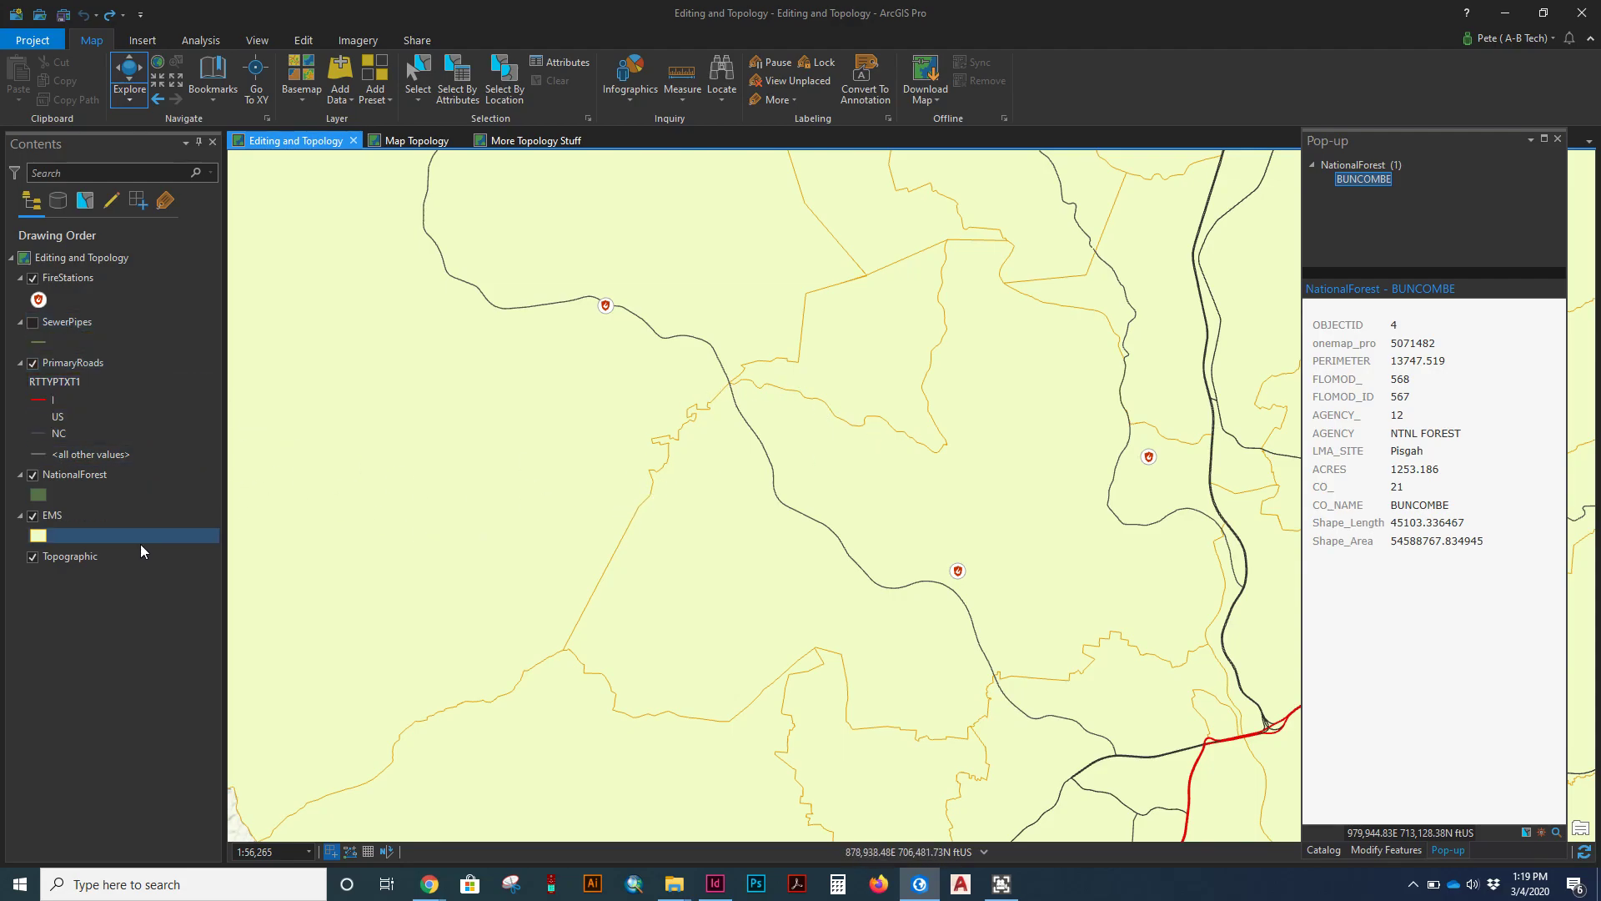
left_click(54, 525)
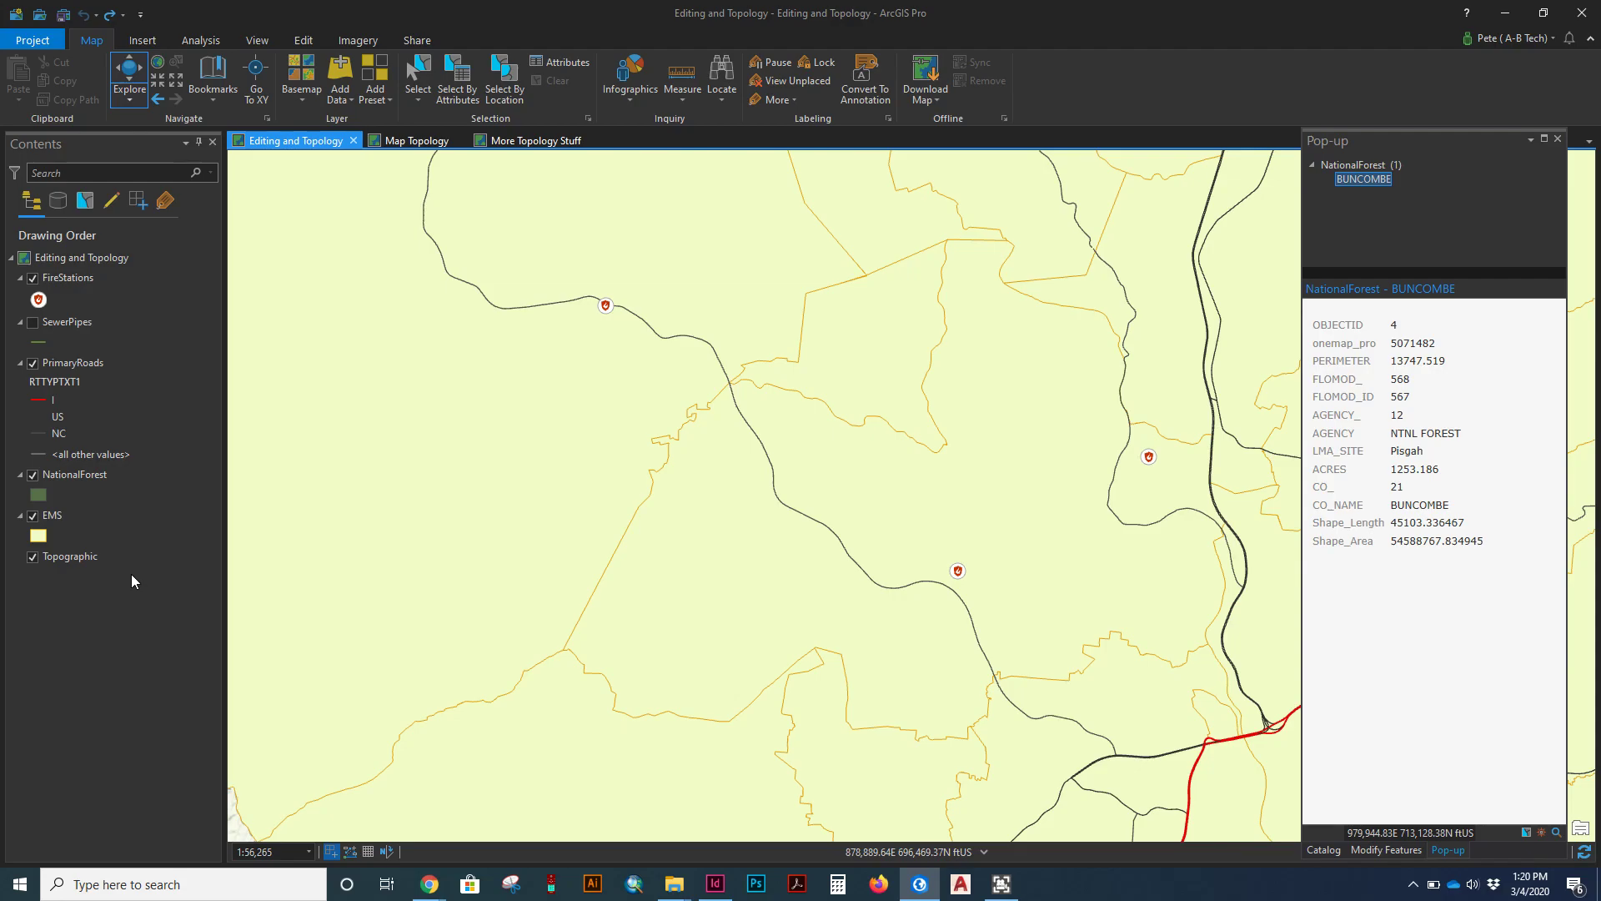
left_click(86, 284)
left_click(86, 201)
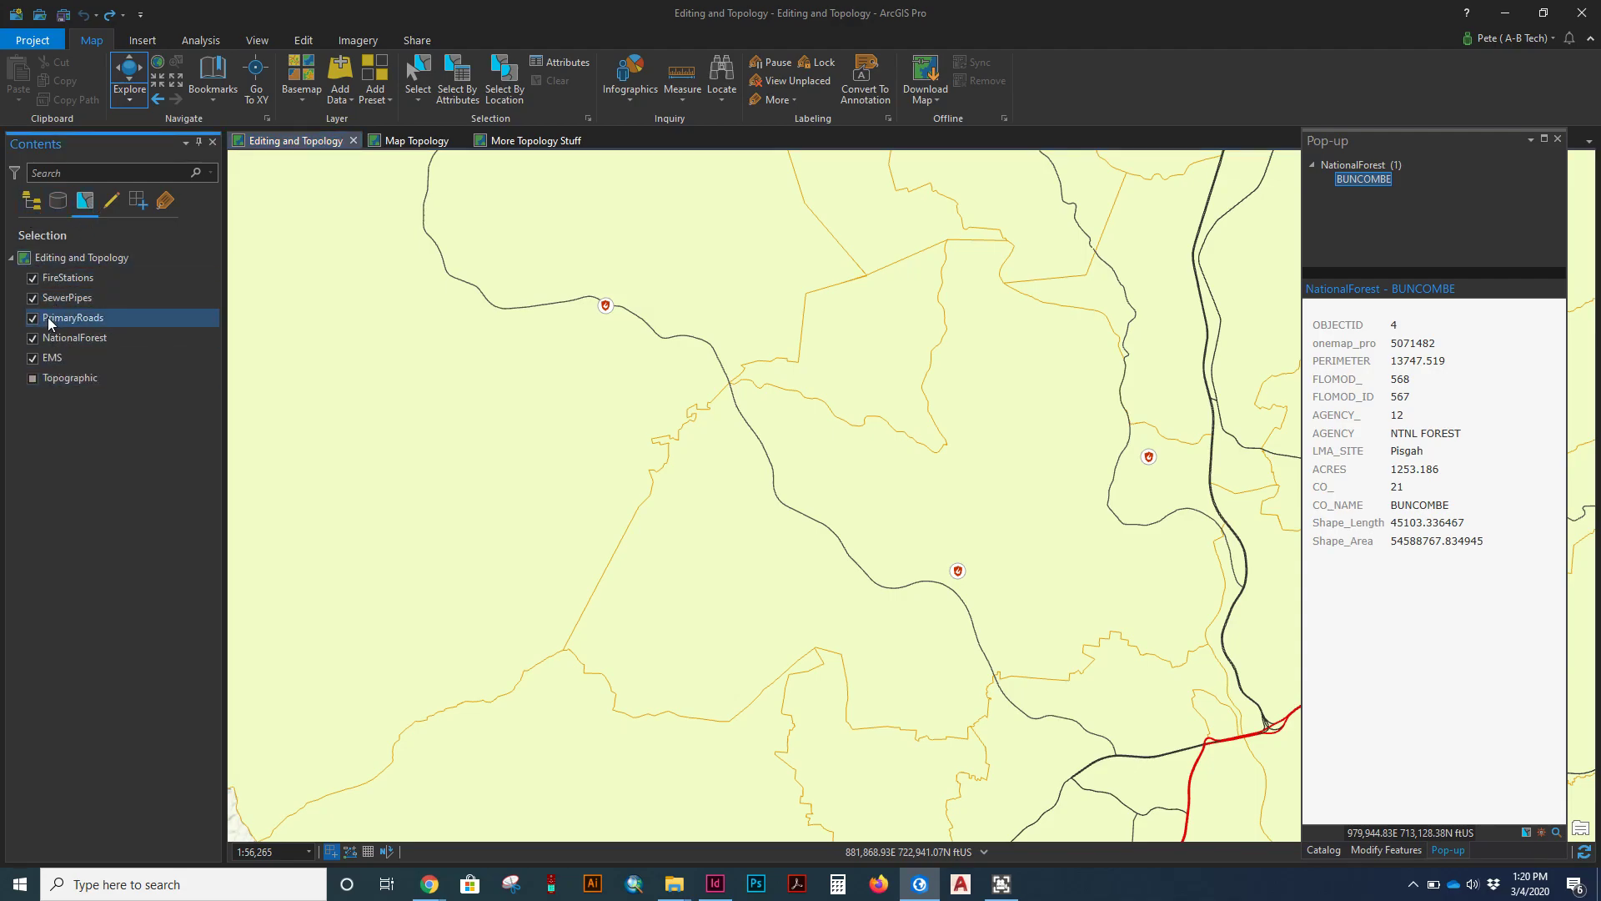
left_click(30, 201)
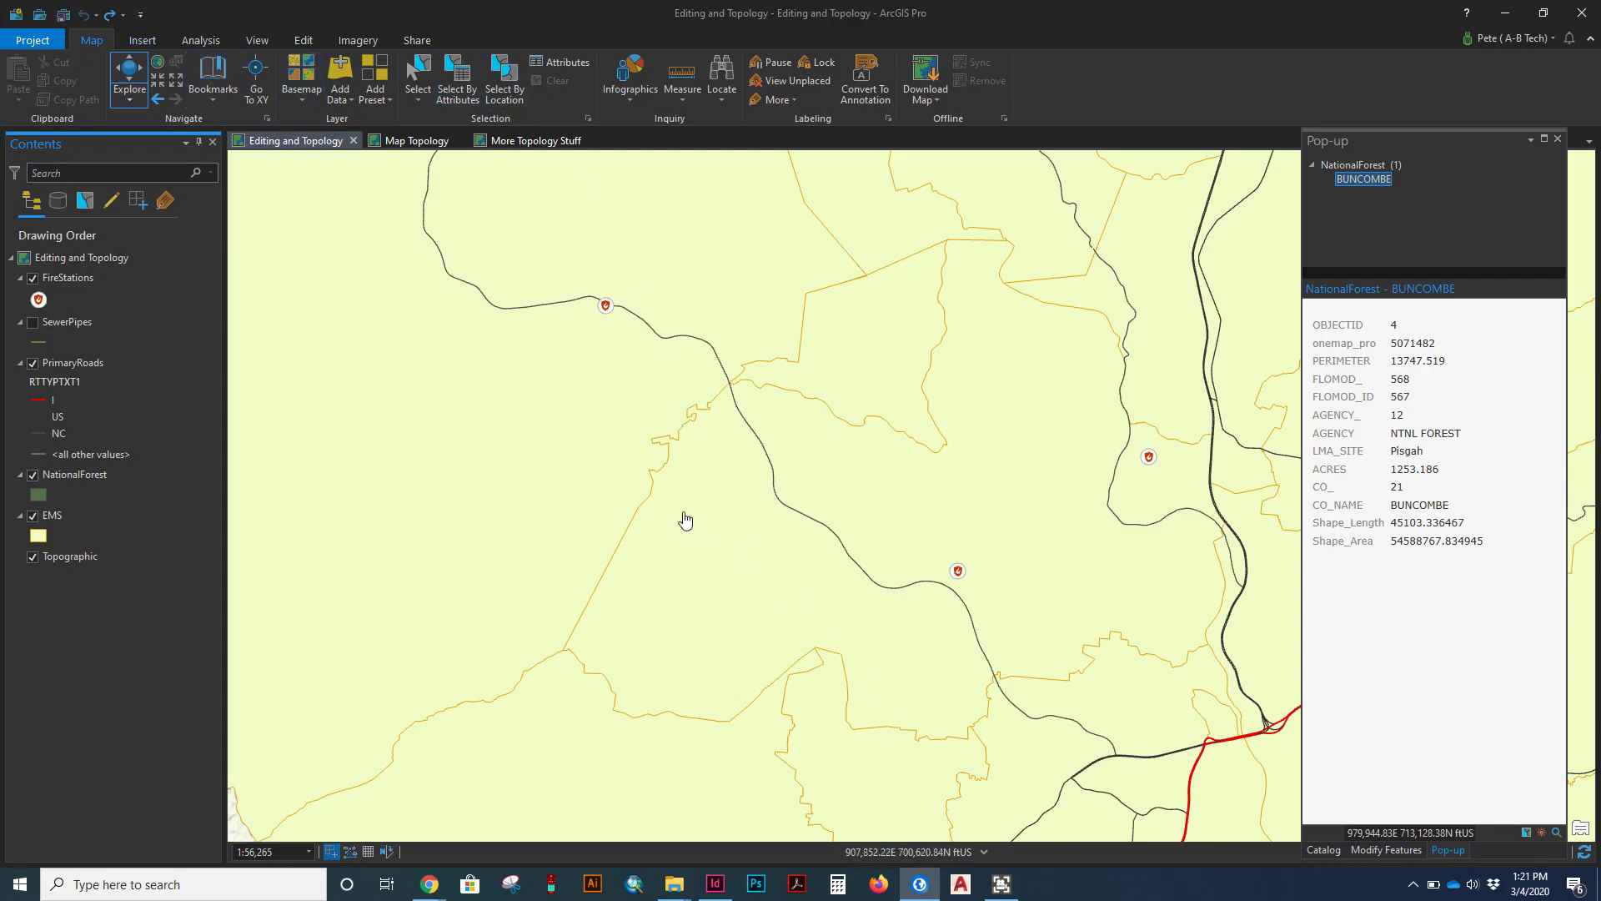
Step: Inspect the attributes of the EMS polygons E6A and E6C and the New Leicester Hwy road segment
left_click(799, 592)
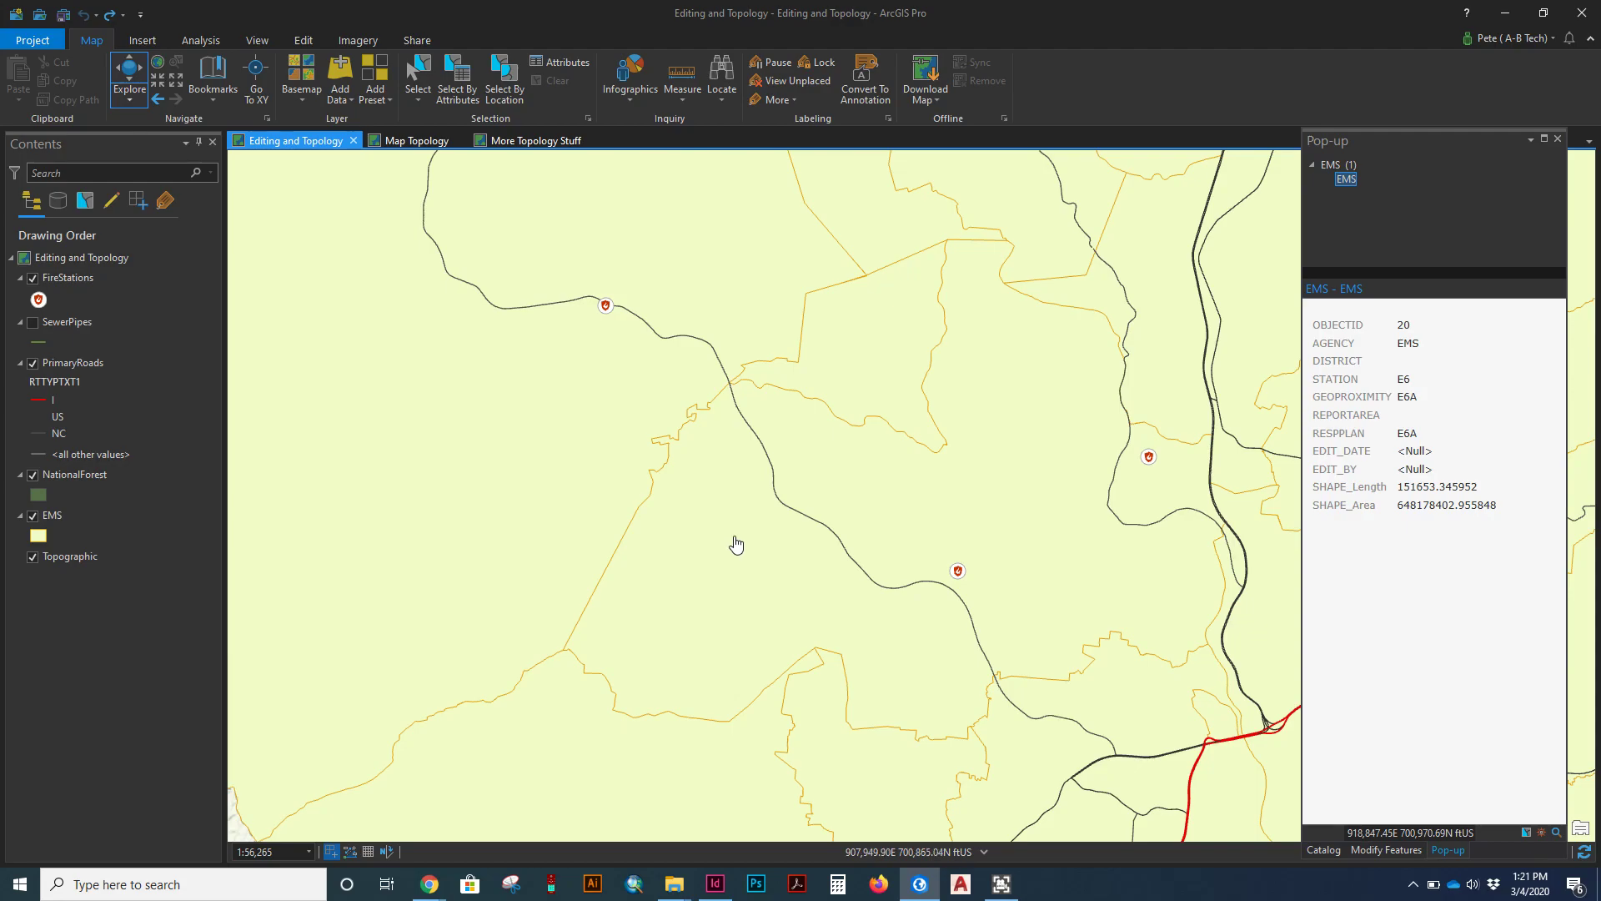
left_click(763, 590)
left_click(924, 588)
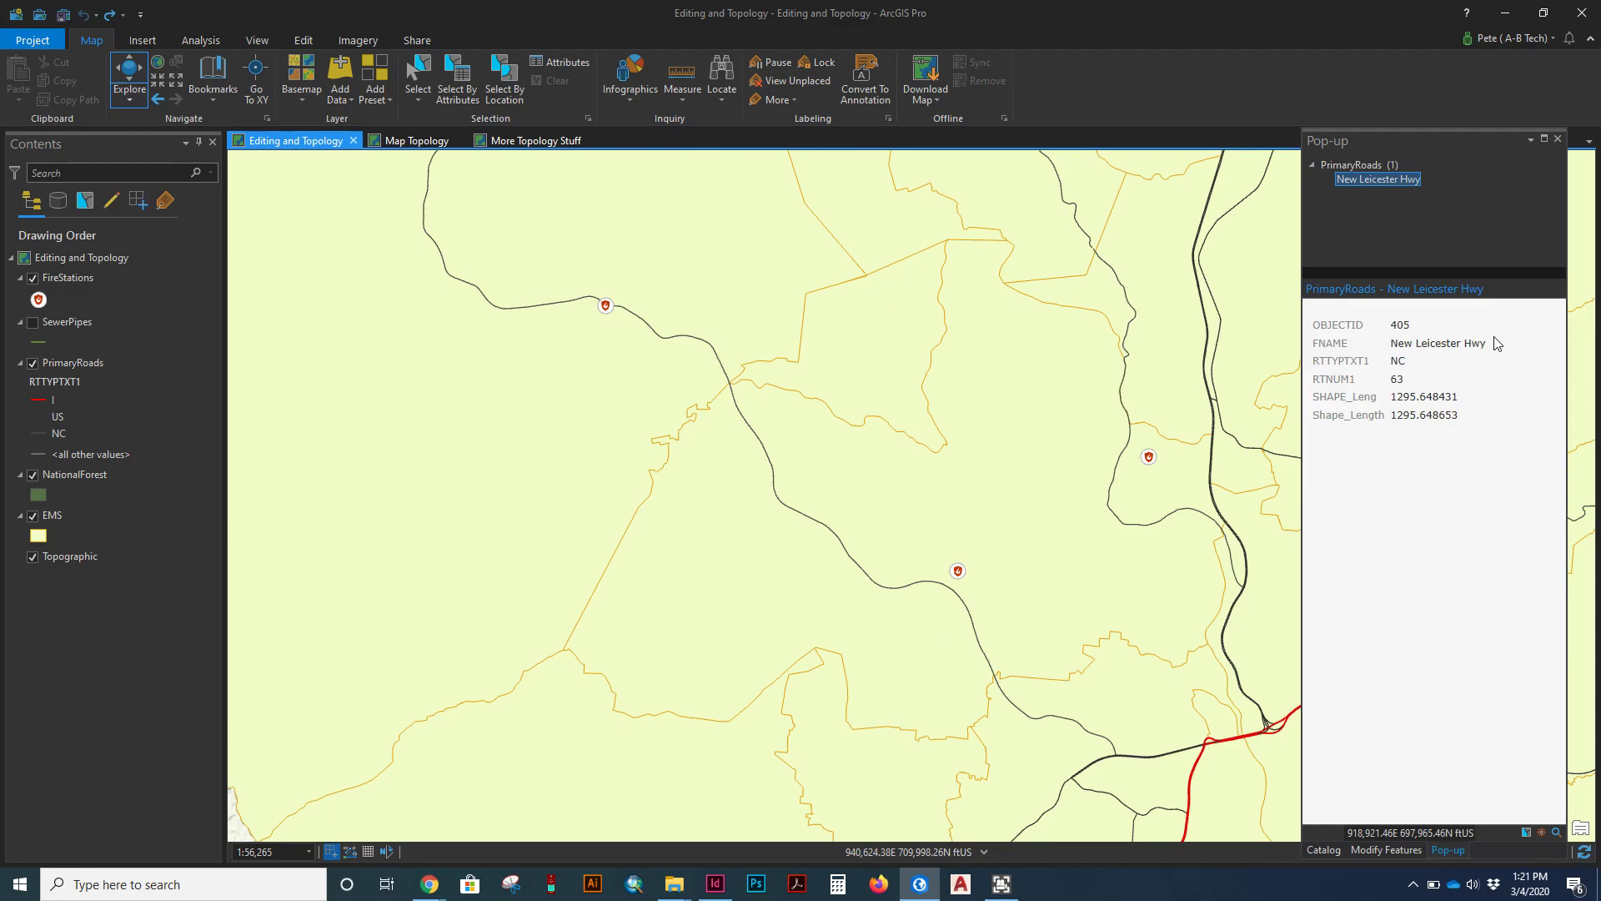
left_click(653, 578)
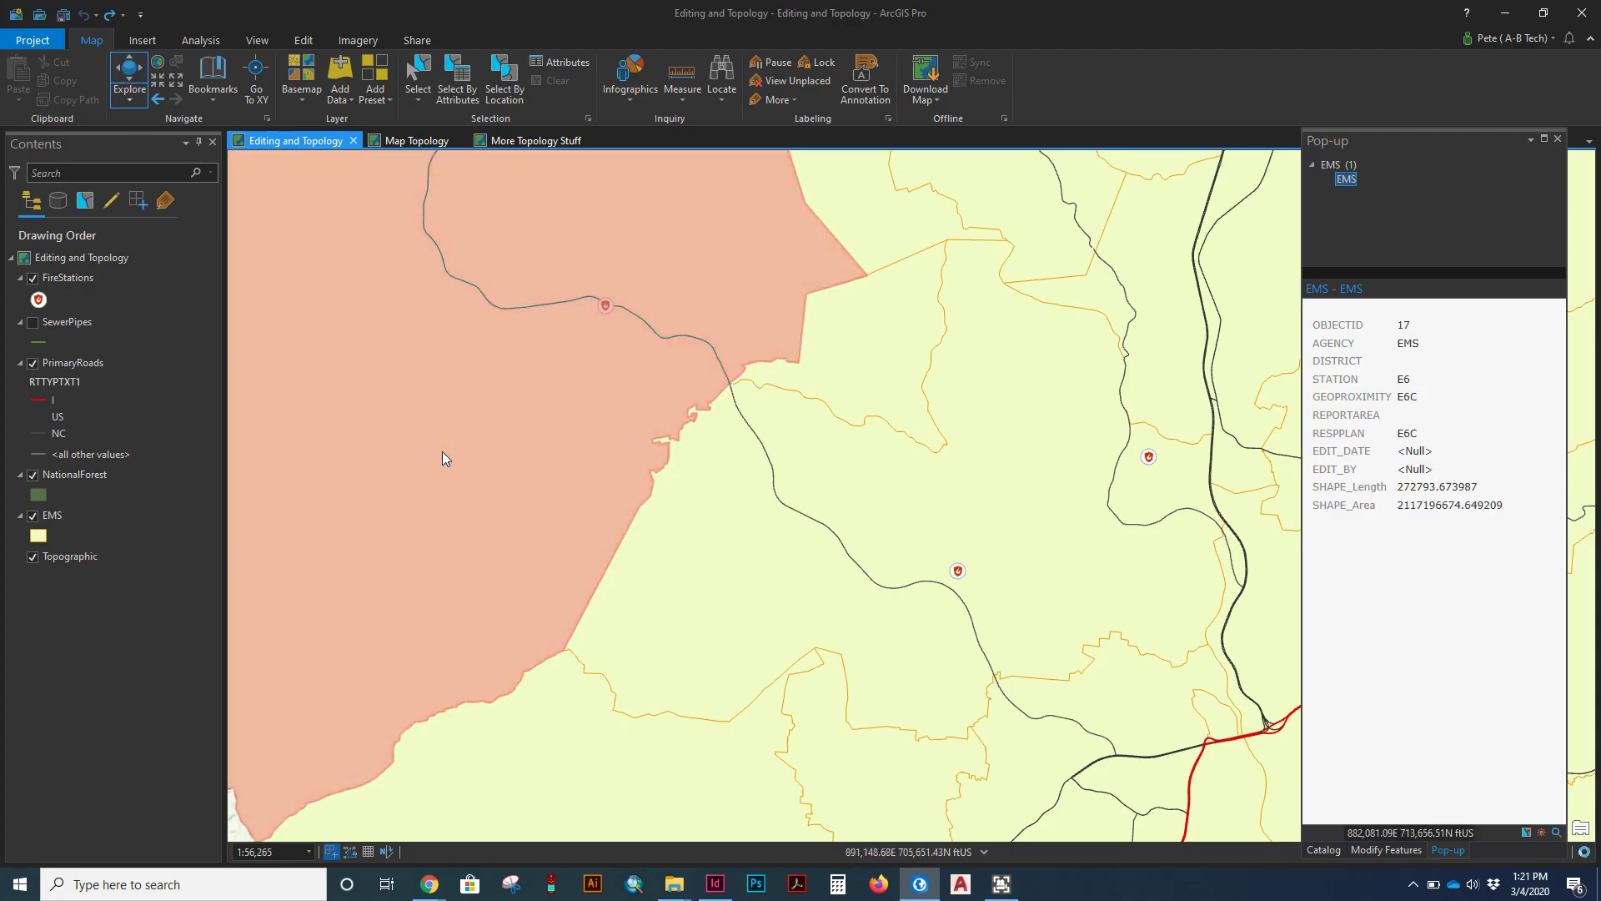
left_click(741, 572)
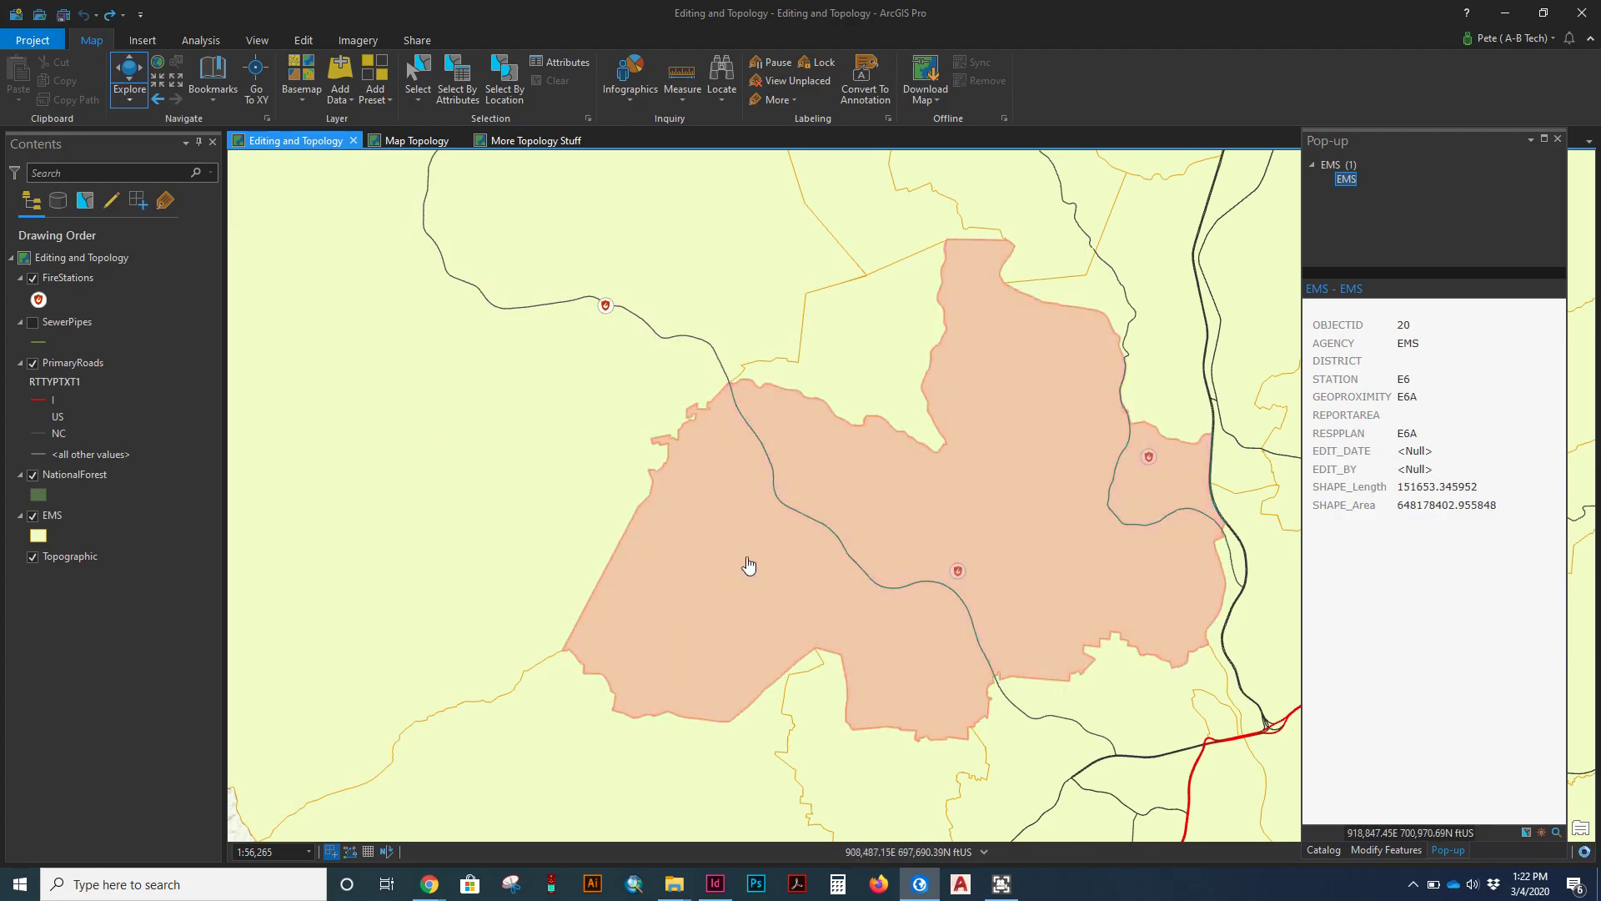
left_click(542, 457)
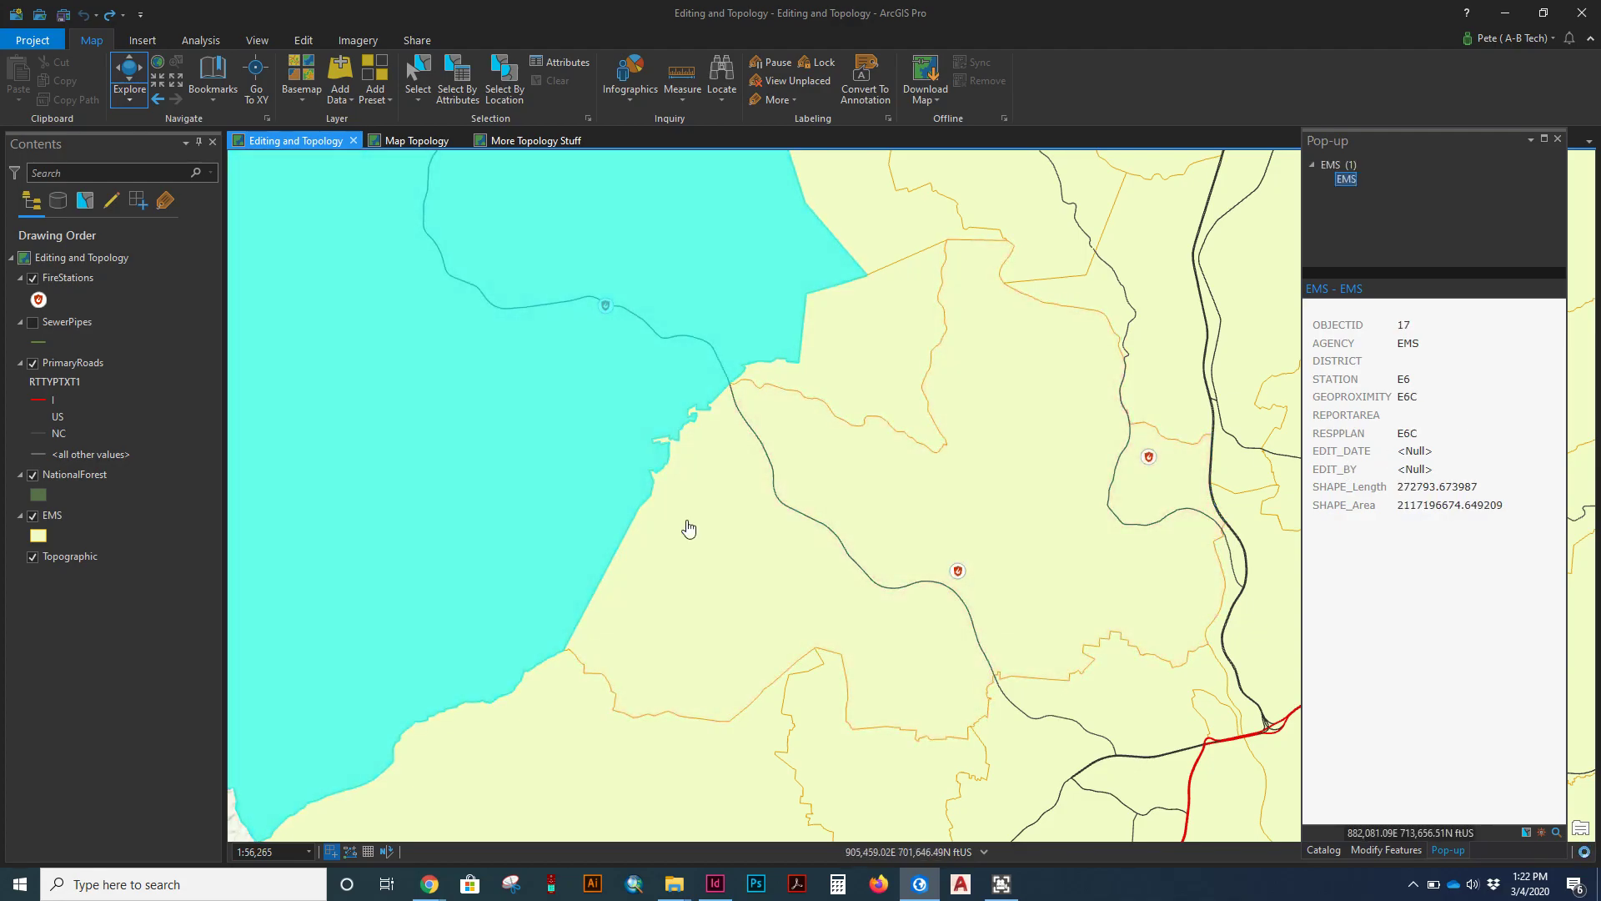
left_click(687, 526)
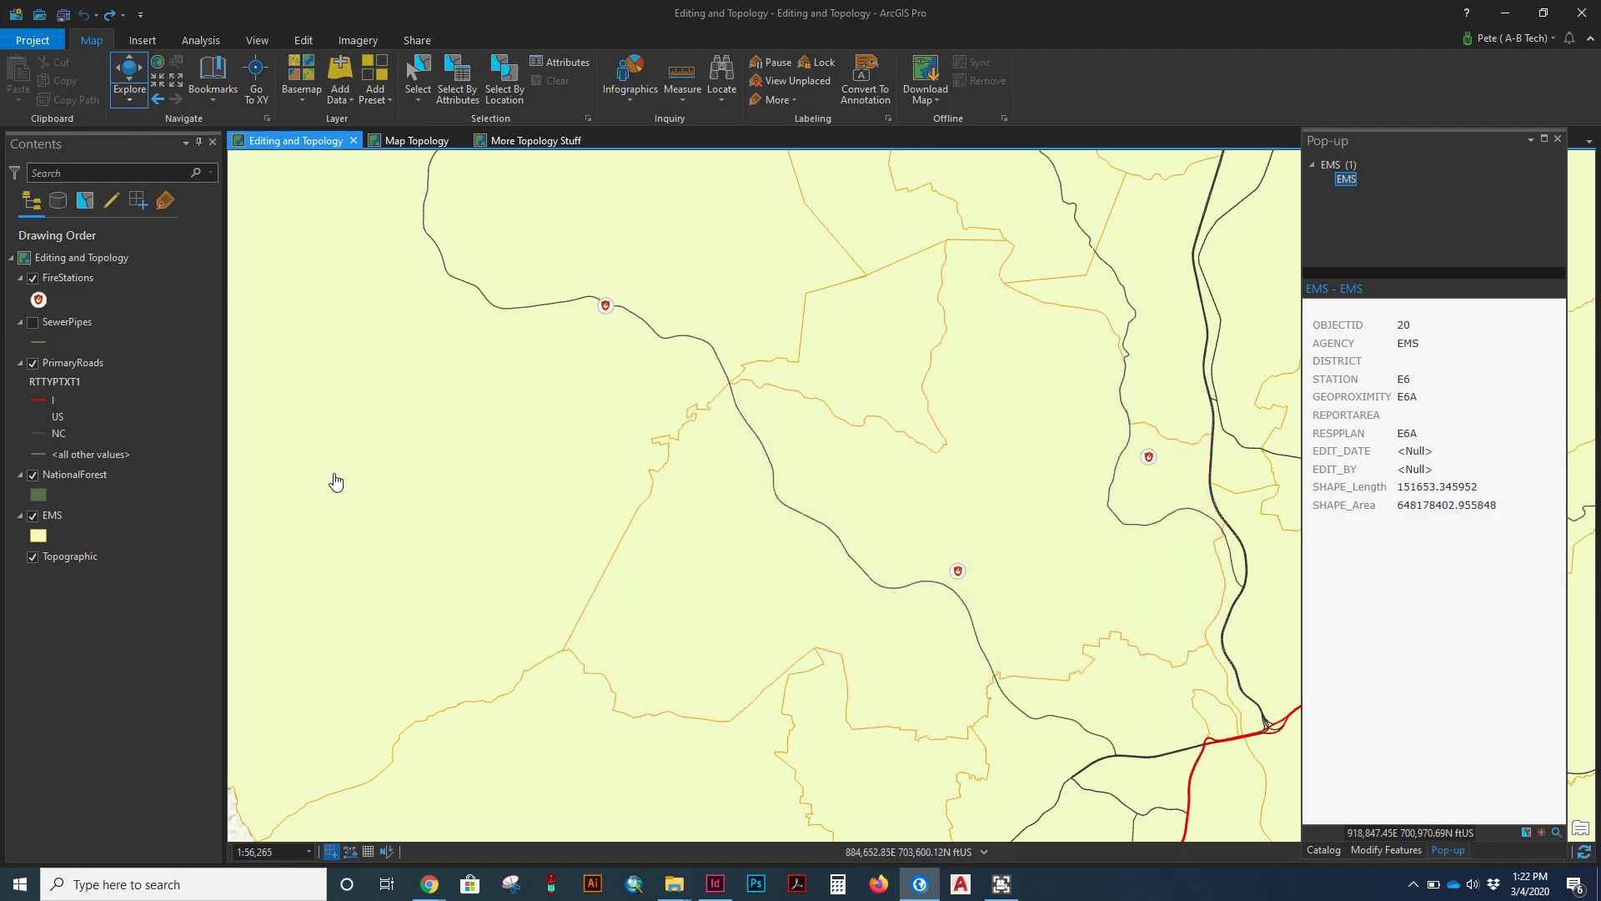
Step: Compare the shared boundary by selecting EMS polygon E6A, its western neighbour E6C, and E6A again with the Select tool
left_click(303, 40)
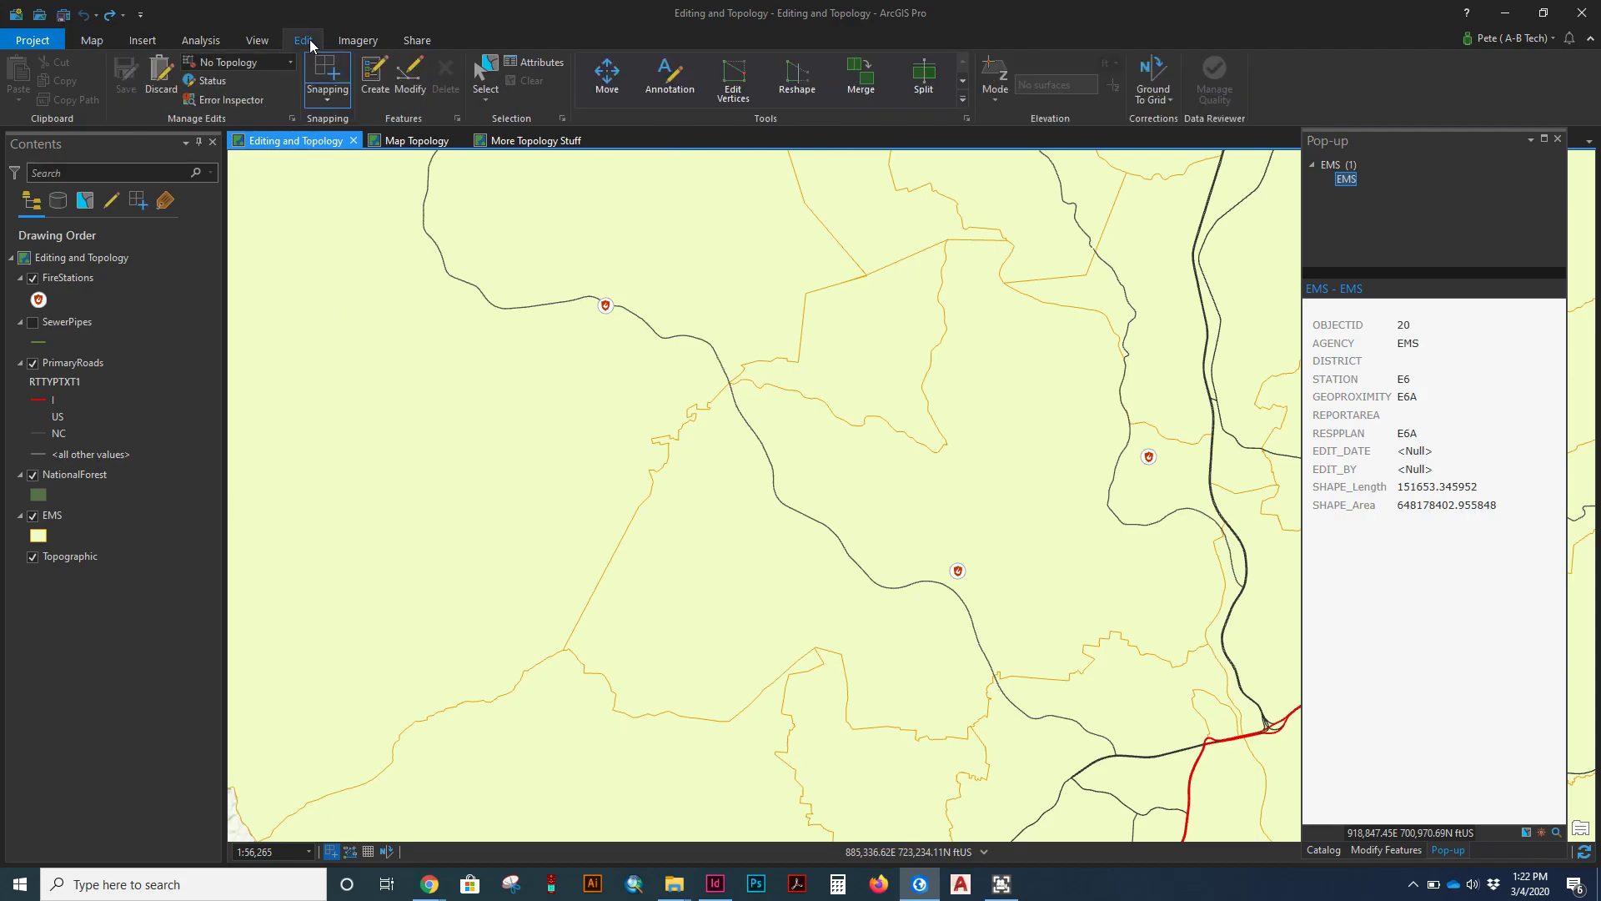
left_click(486, 76)
left_click(667, 529)
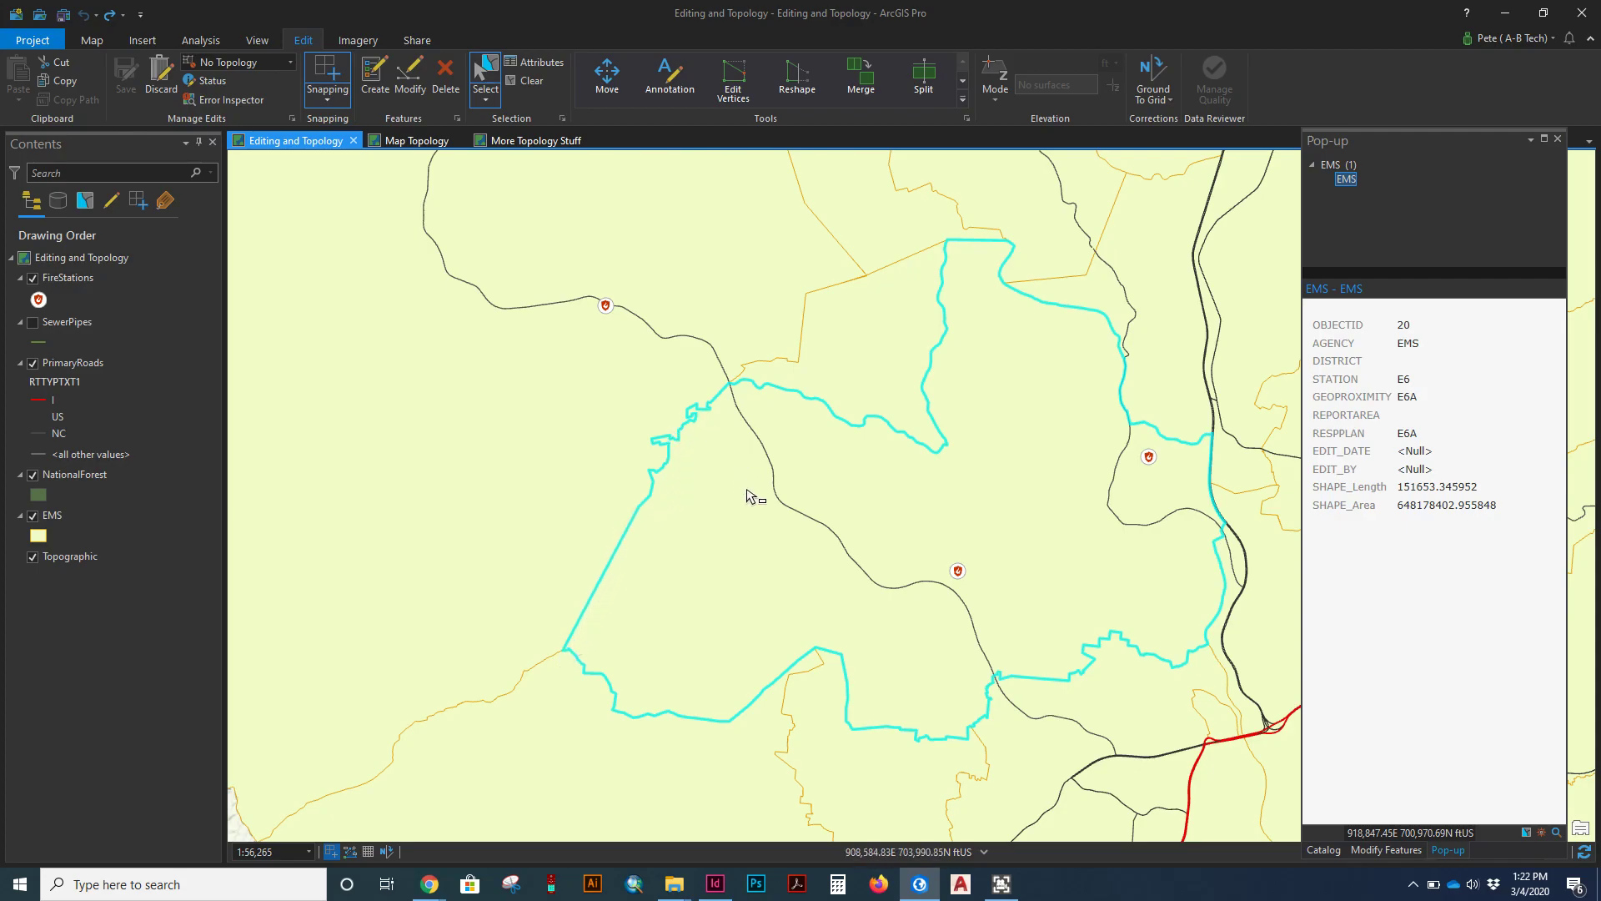
left_click(506, 417)
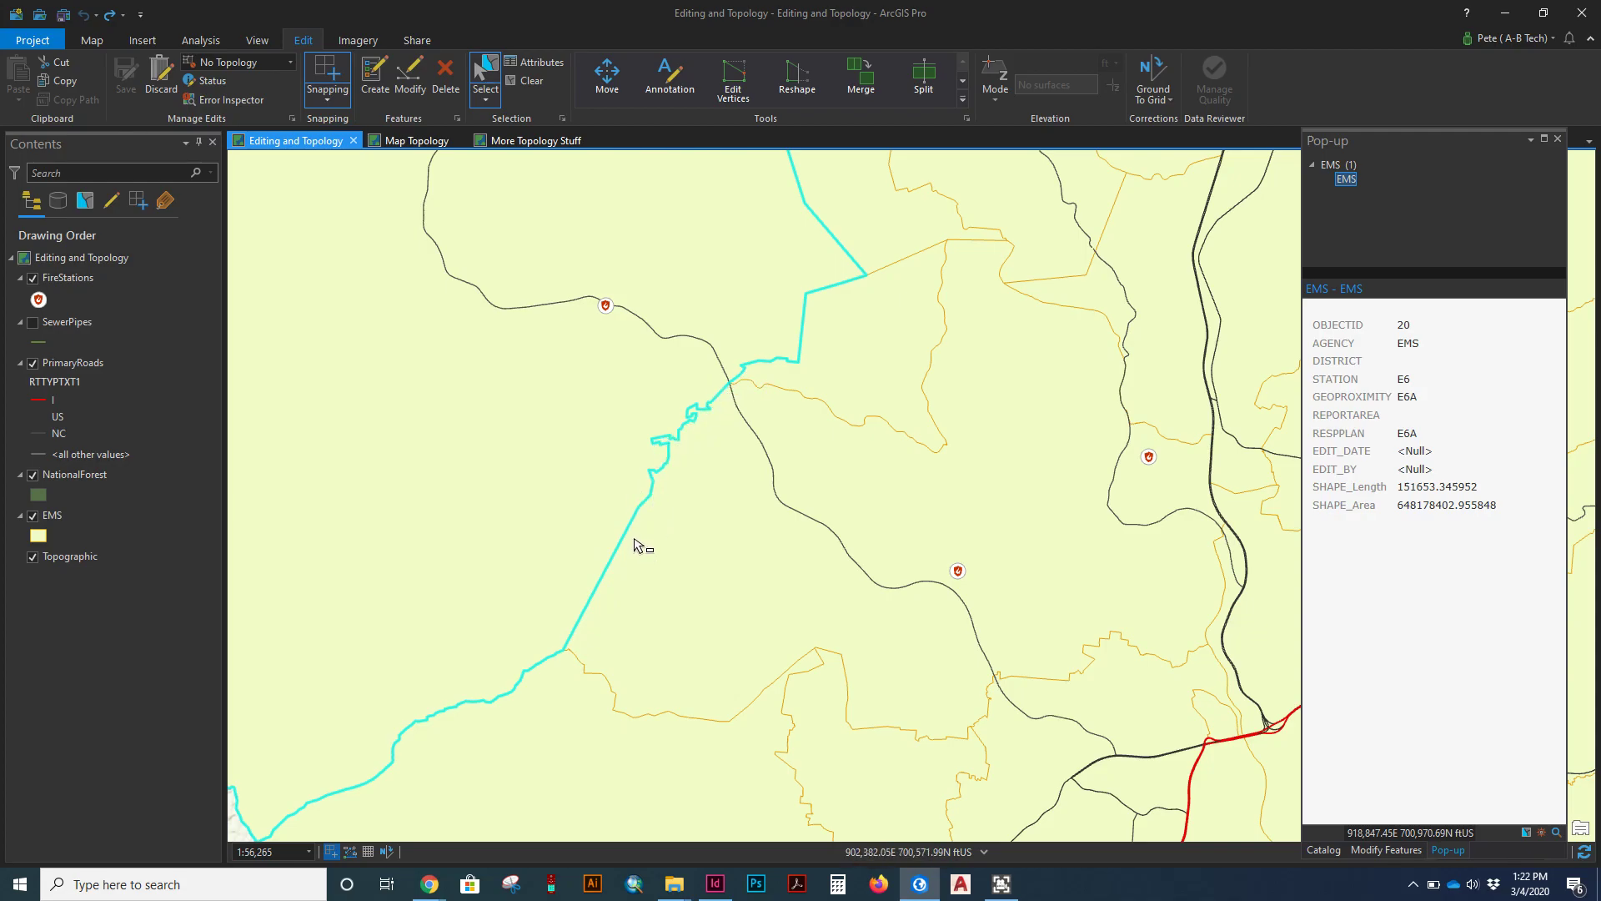
left_click(708, 618)
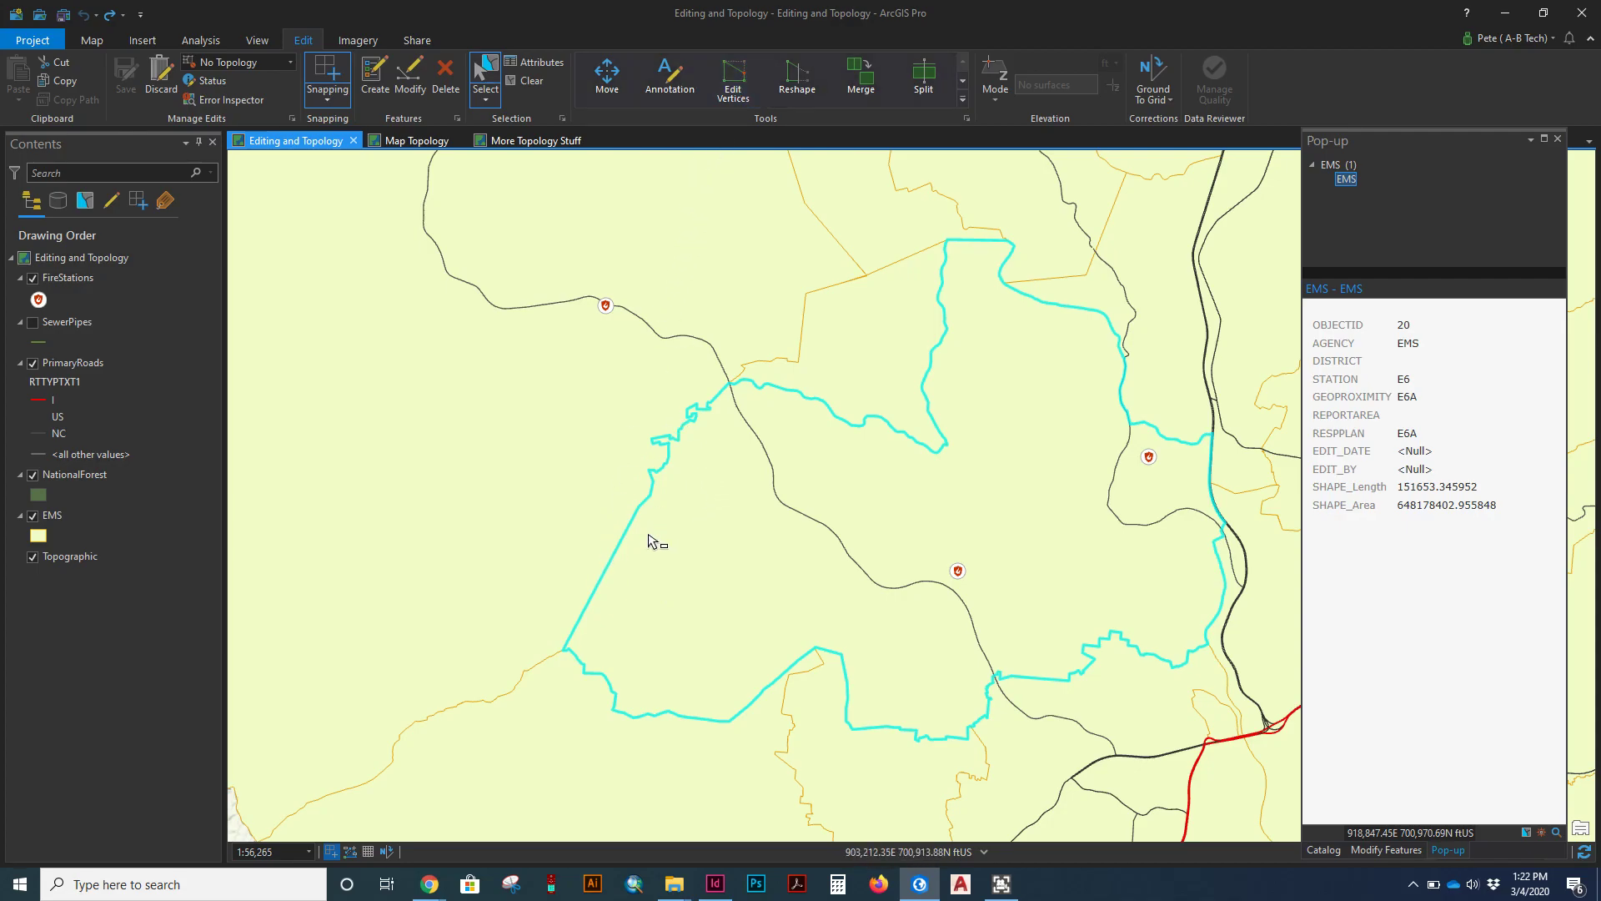
Step: Examine the editable vertices along the shared boundary on EMS polygon E6A and its western neighbour E6C using Edit Vertices
scroll(655, 540, "up", 4)
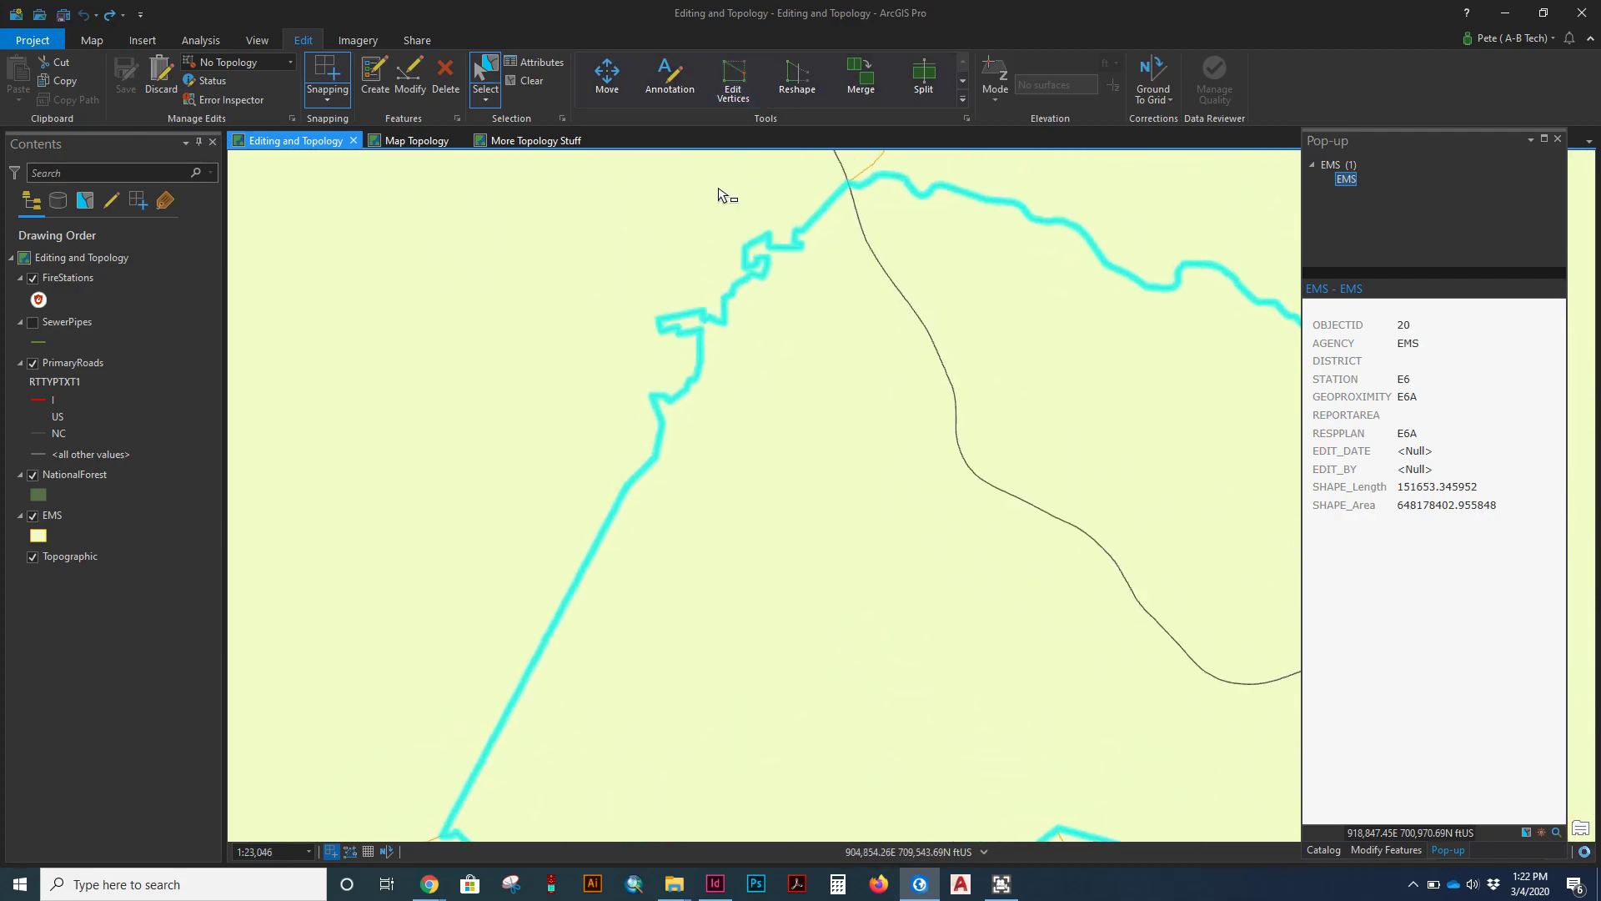
left_click(737, 79)
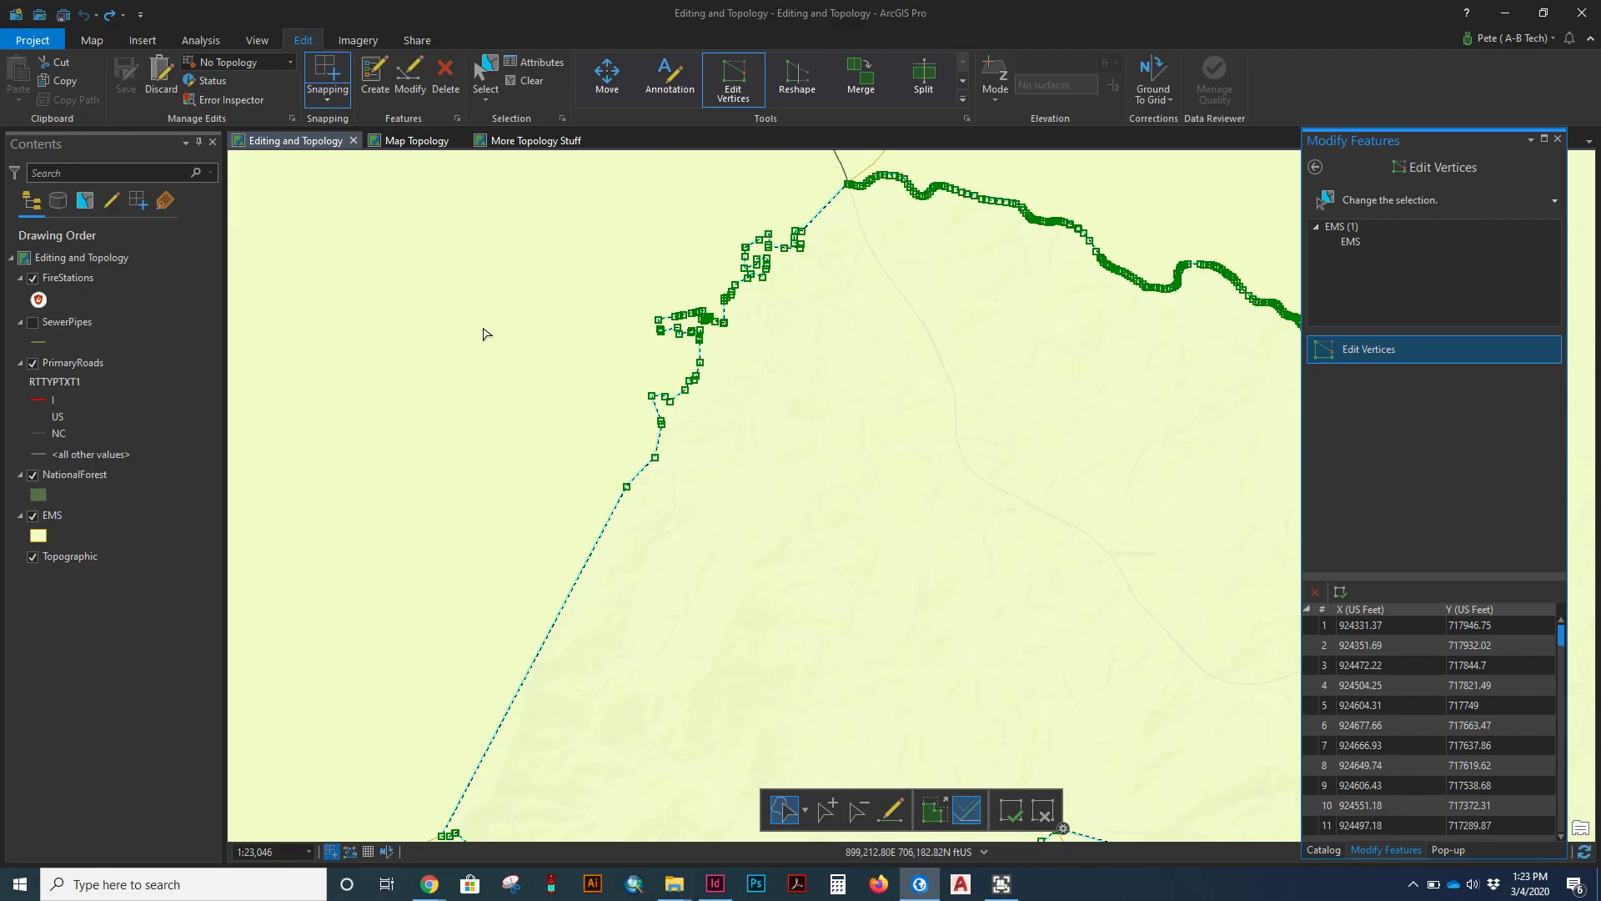
key("ctrl+z")
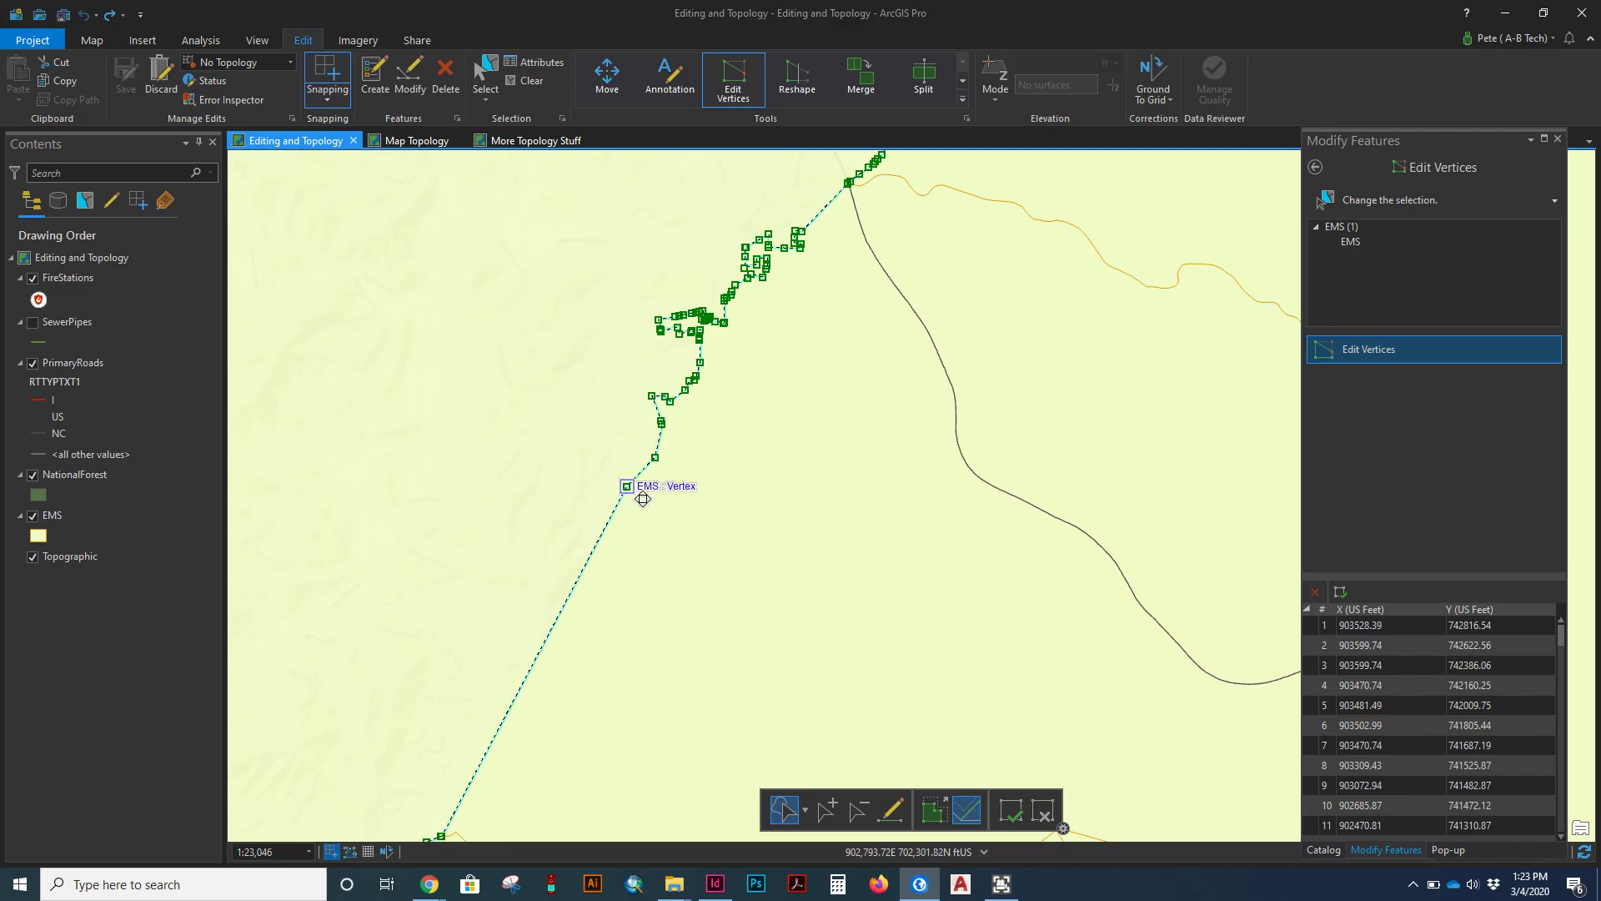
key("Escape")
Step: Move the bend vertex on the straight western edge of EMS polygon E6A inward to the southeast and finish the edit
left_click(753, 593)
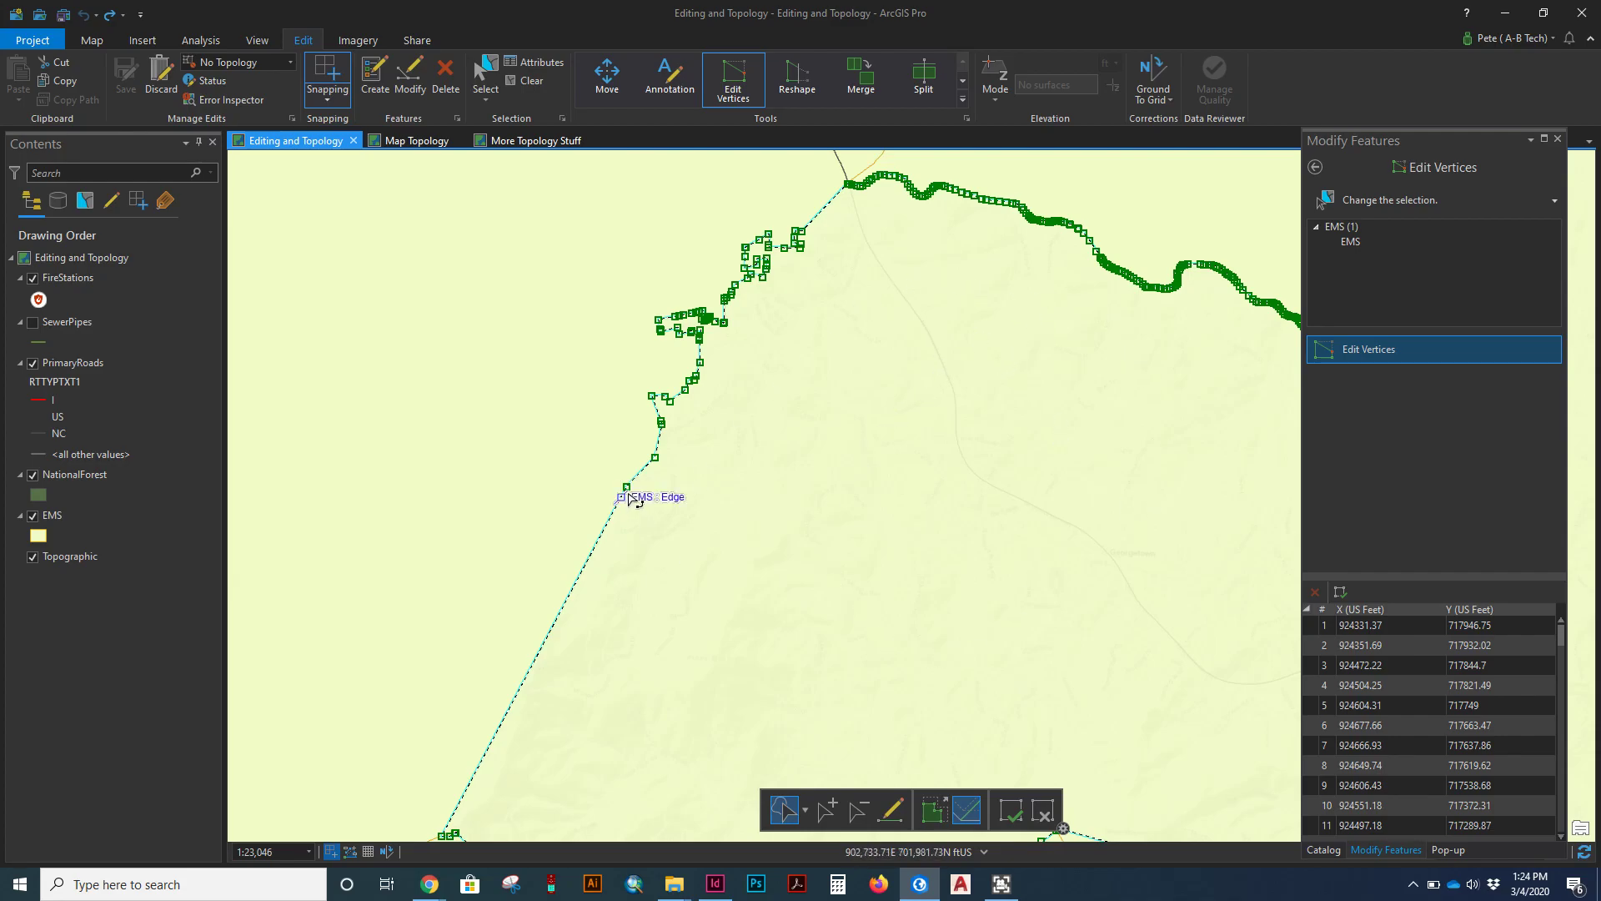
left_click_drag(626, 488, 706, 556)
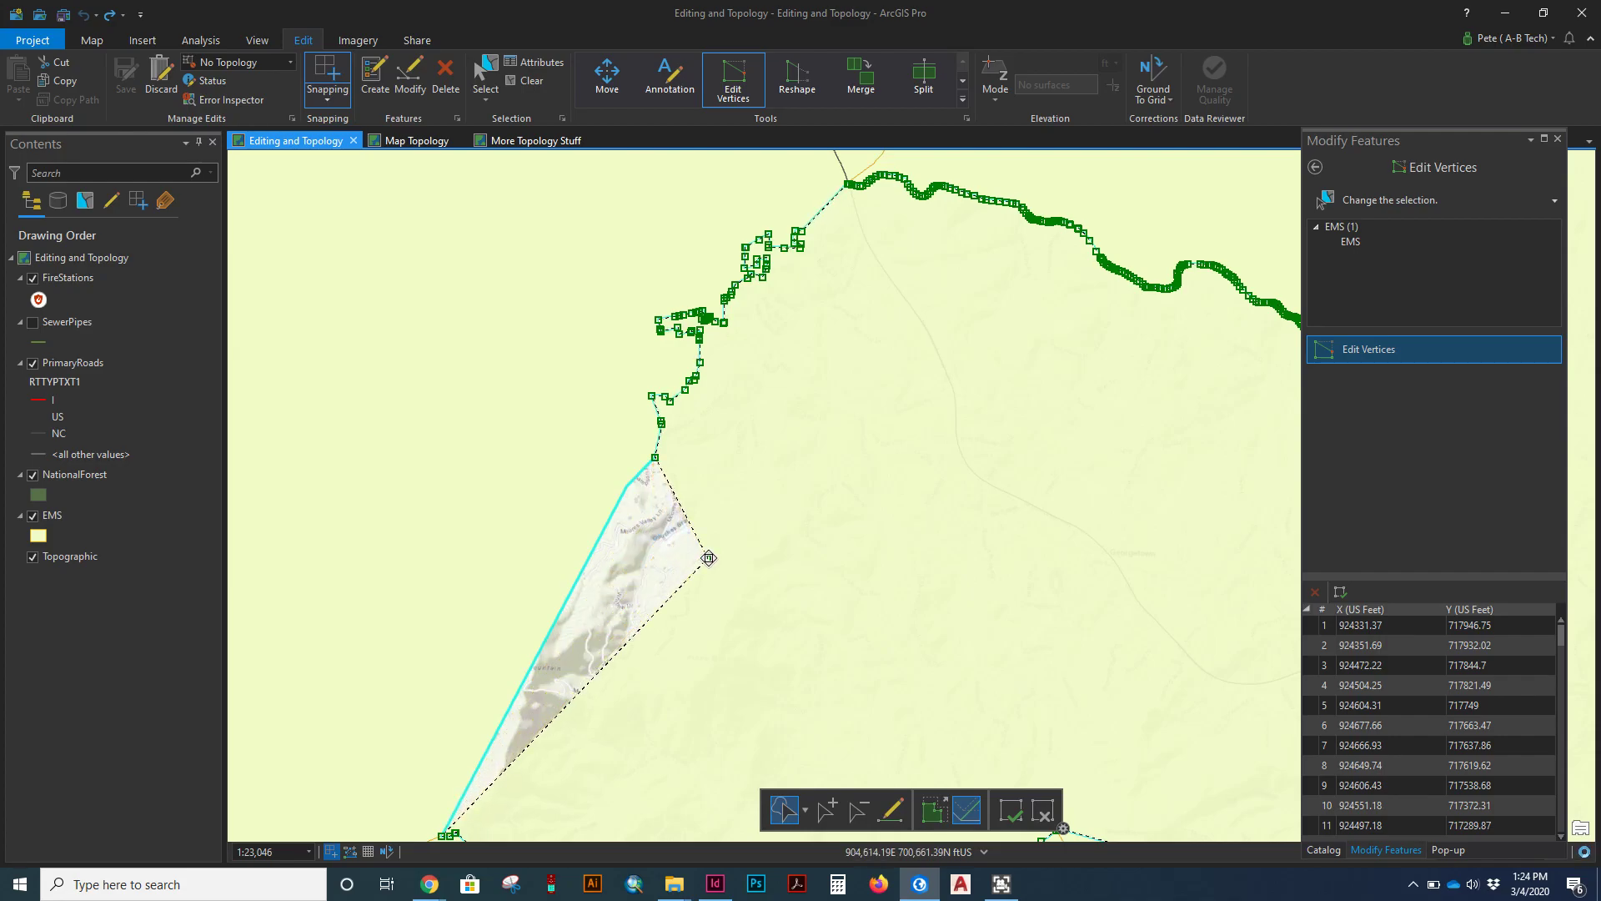
key("F2")
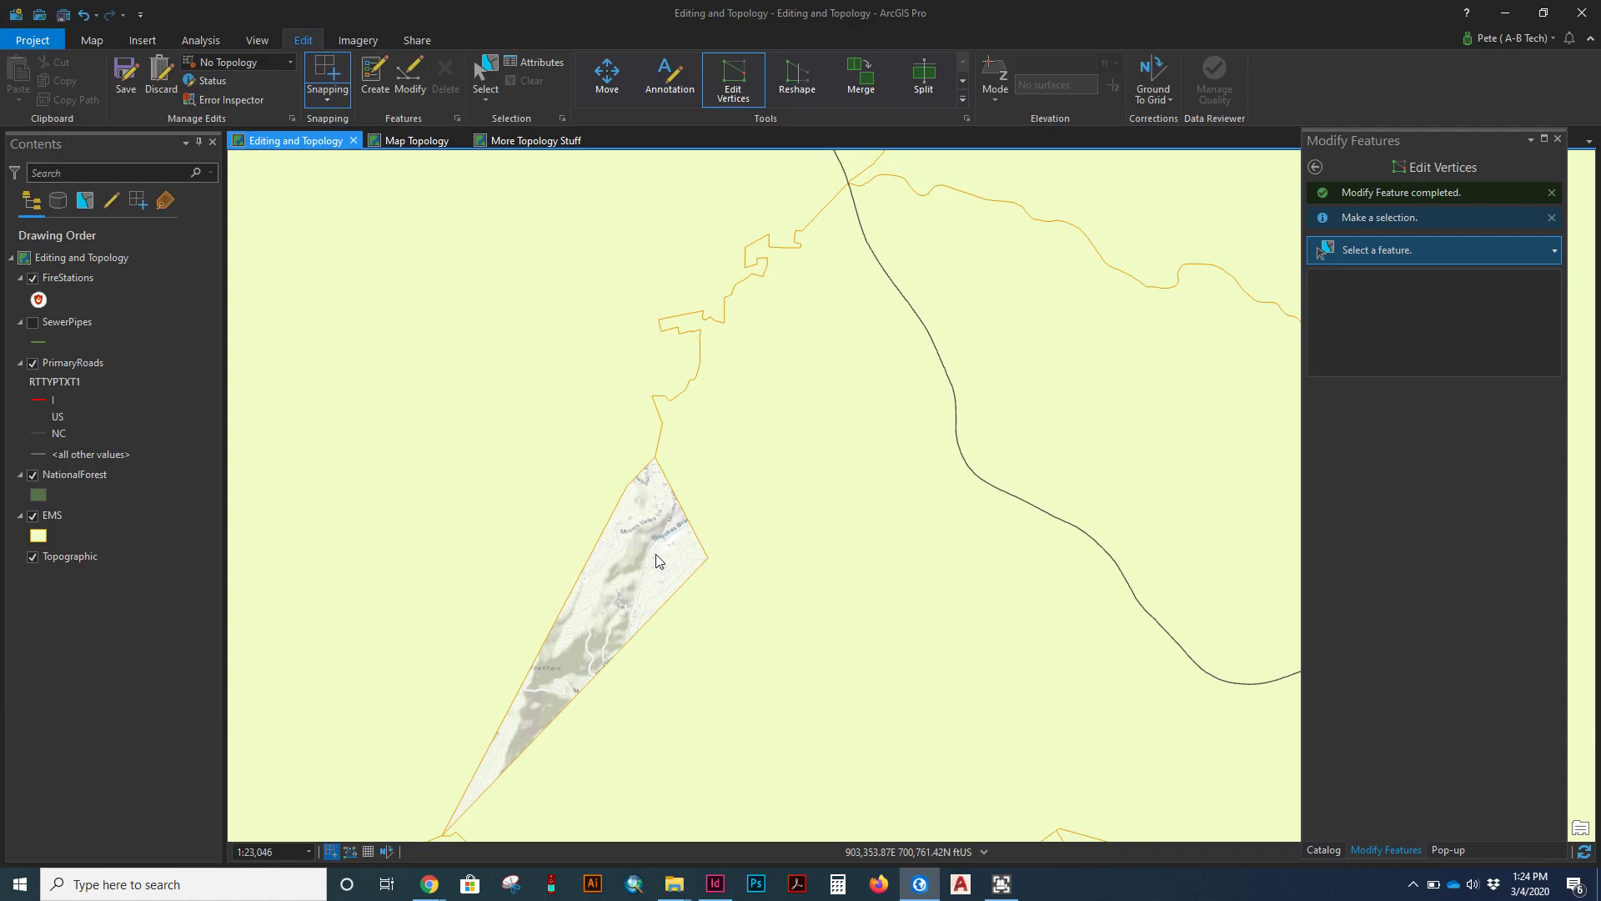
Step: Snap the matching vertex of the western EMS polygon E6C onto E6A's moved vertex, and reselect polygon E6A
left_click_drag(623, 572, 571, 385)
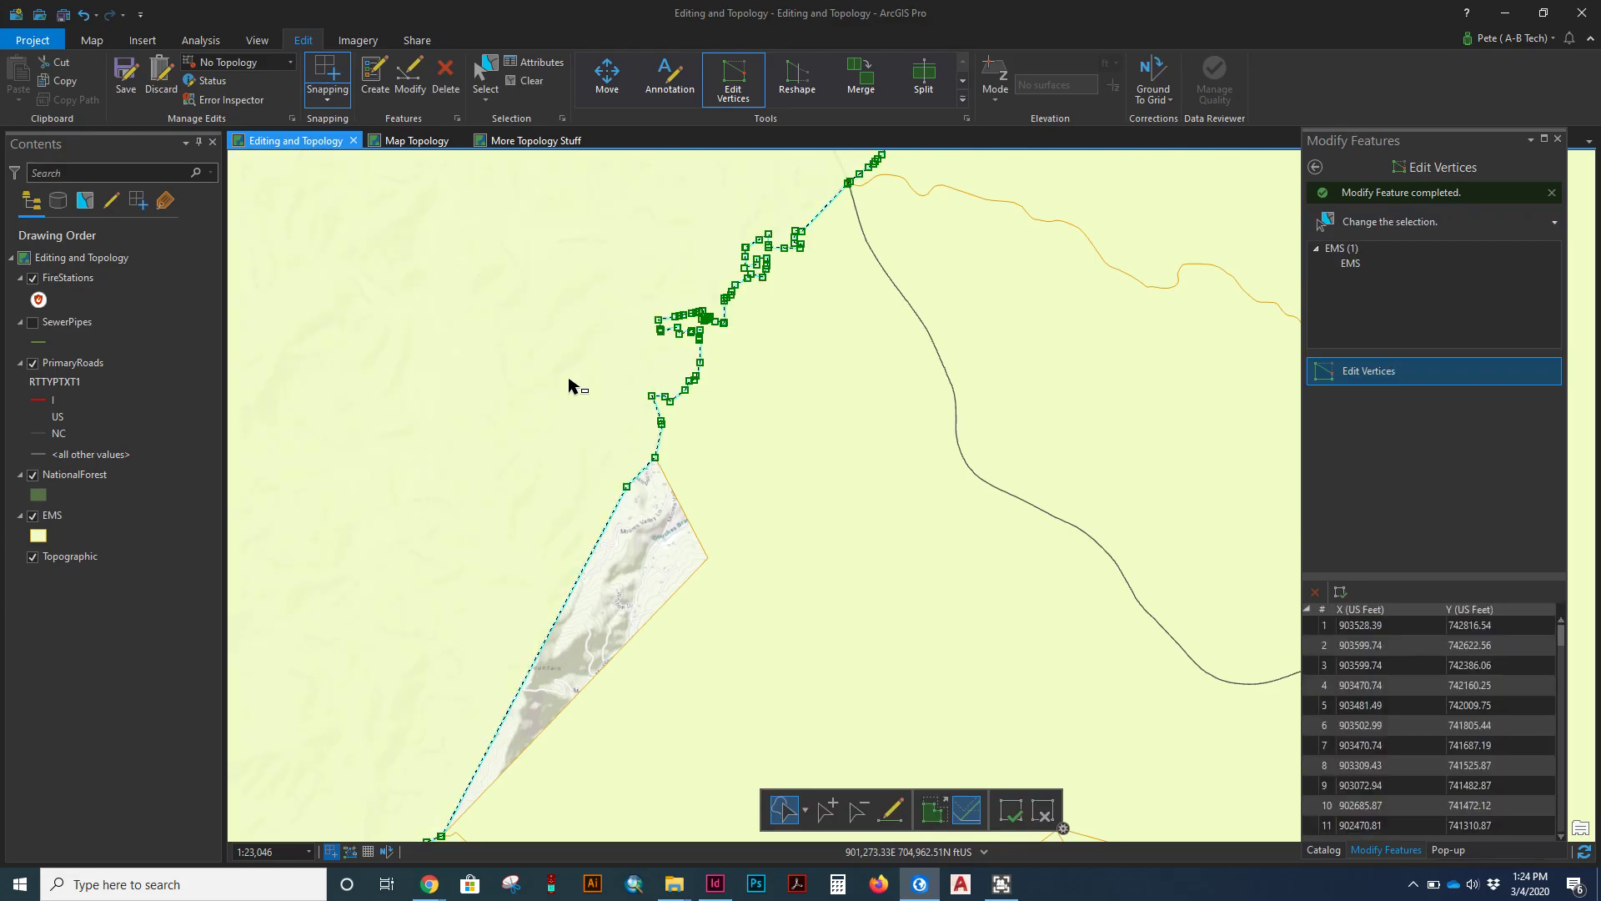
left_click_drag(629, 487, 704, 558)
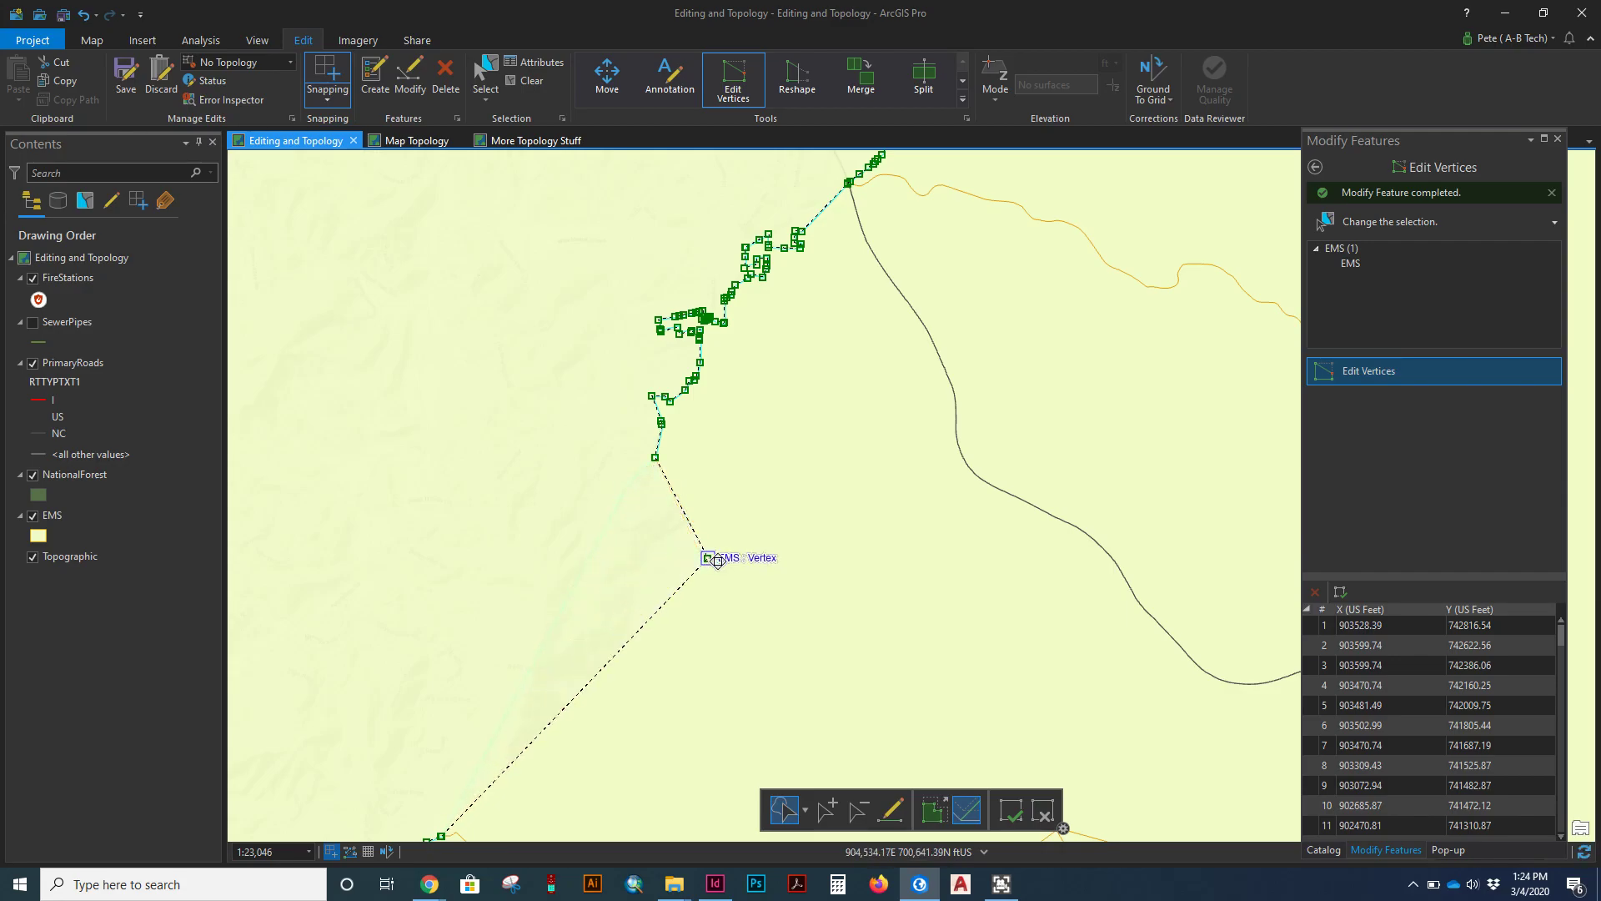
left_click(735, 615)
left_click(734, 615)
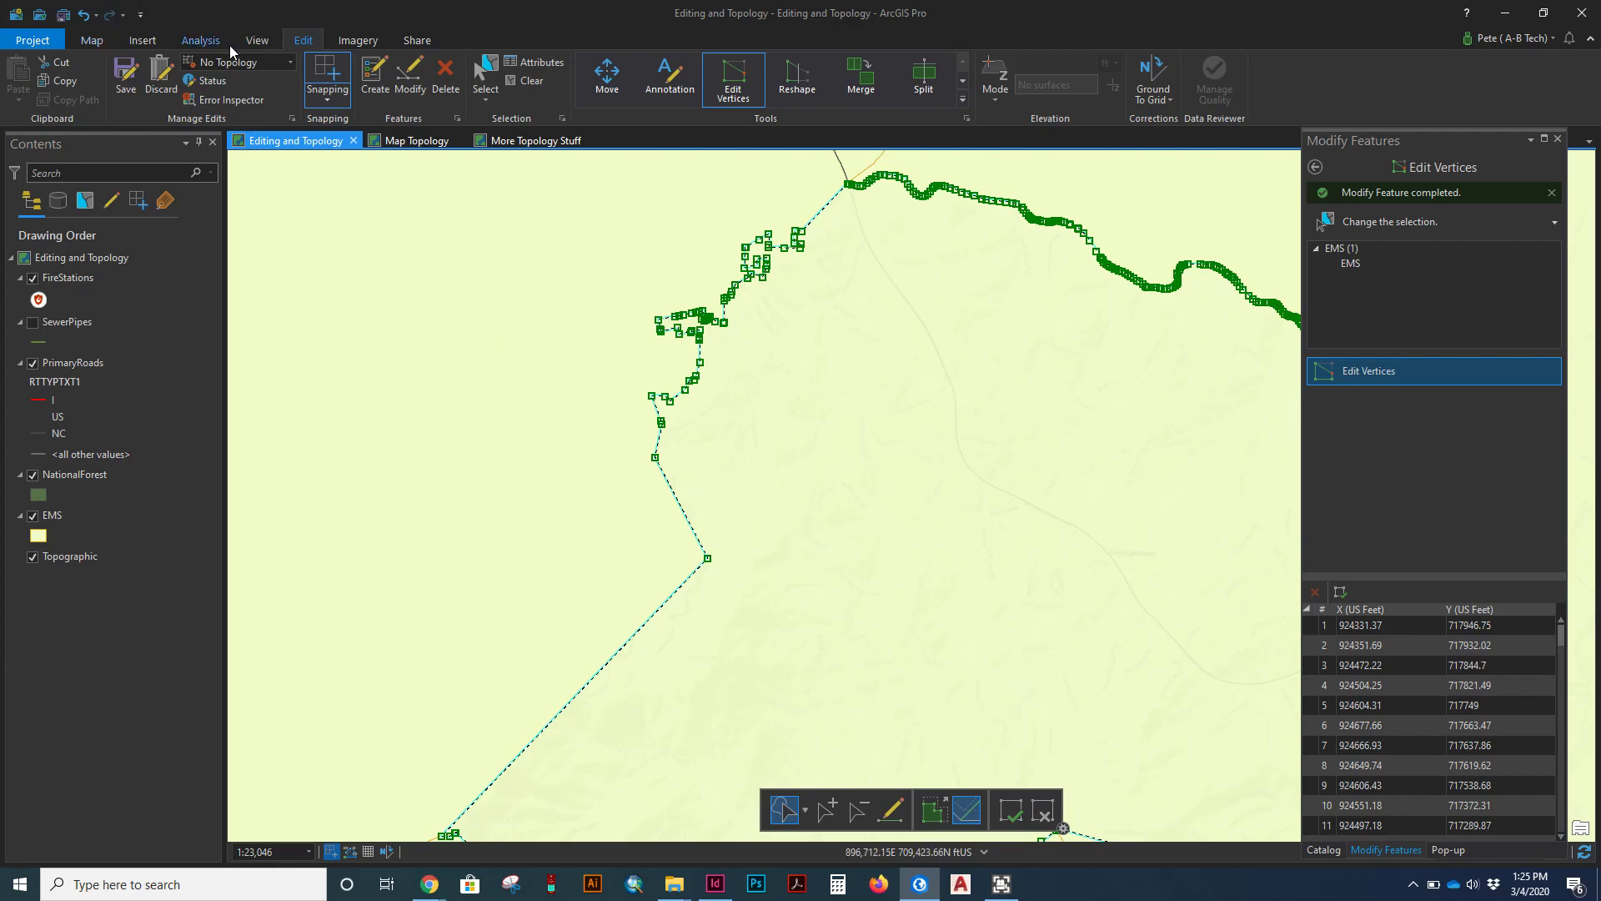
Step: Check the available topology modes without changing them, undo both vertex moves on the shared EMS boundary, and clear the selection
left_click(290, 63)
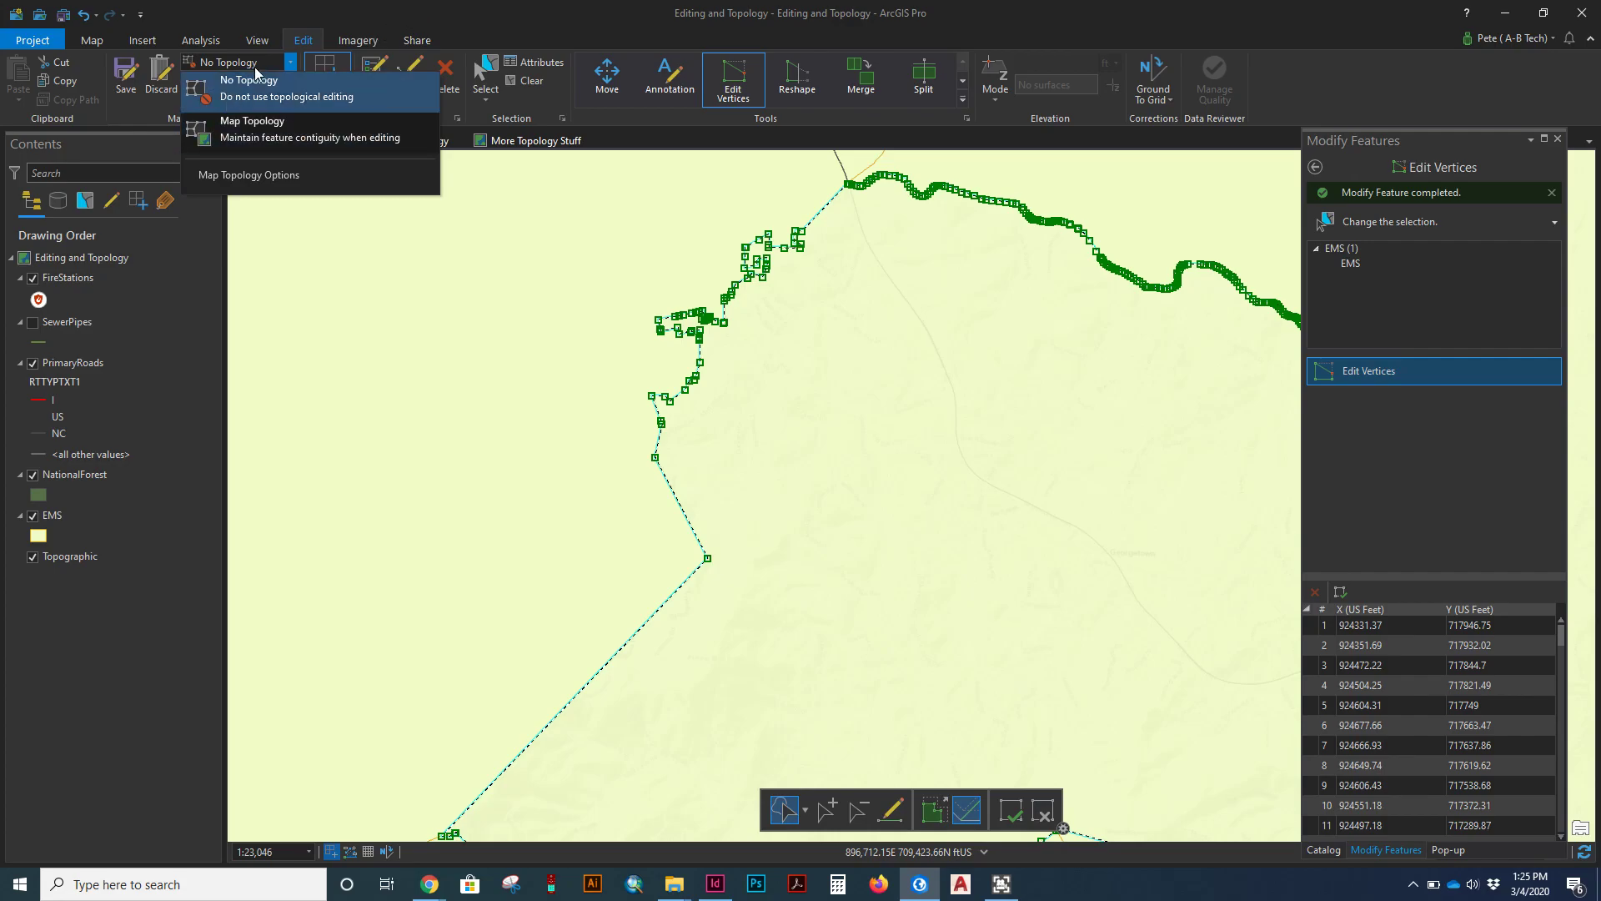
left_click(551, 16)
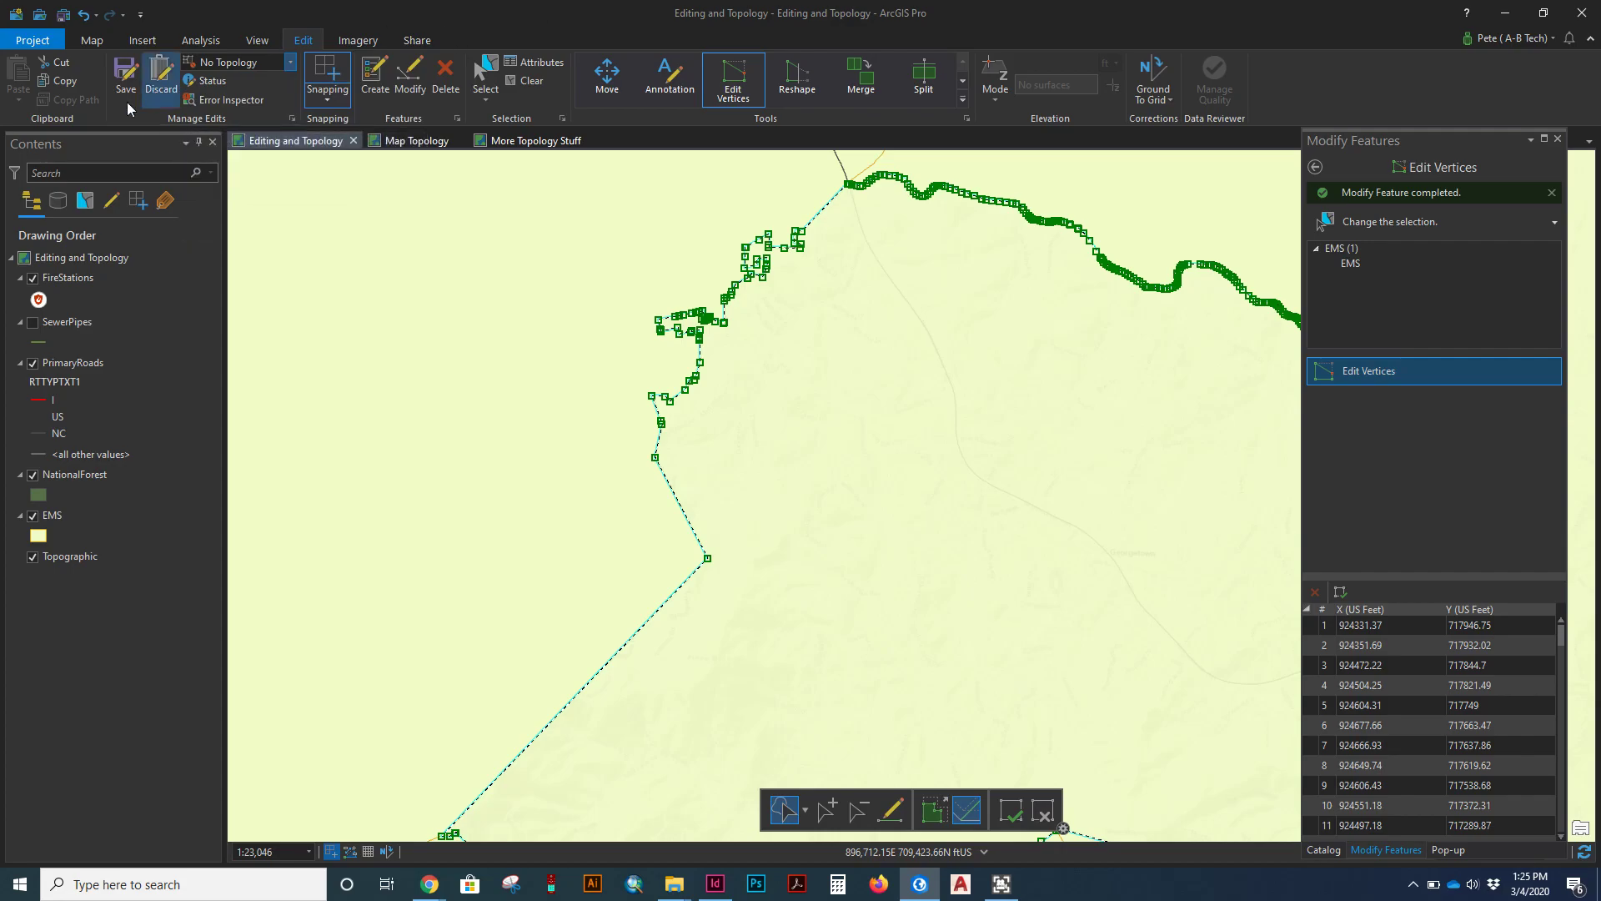
left_click(84, 16)
left_click(83, 16)
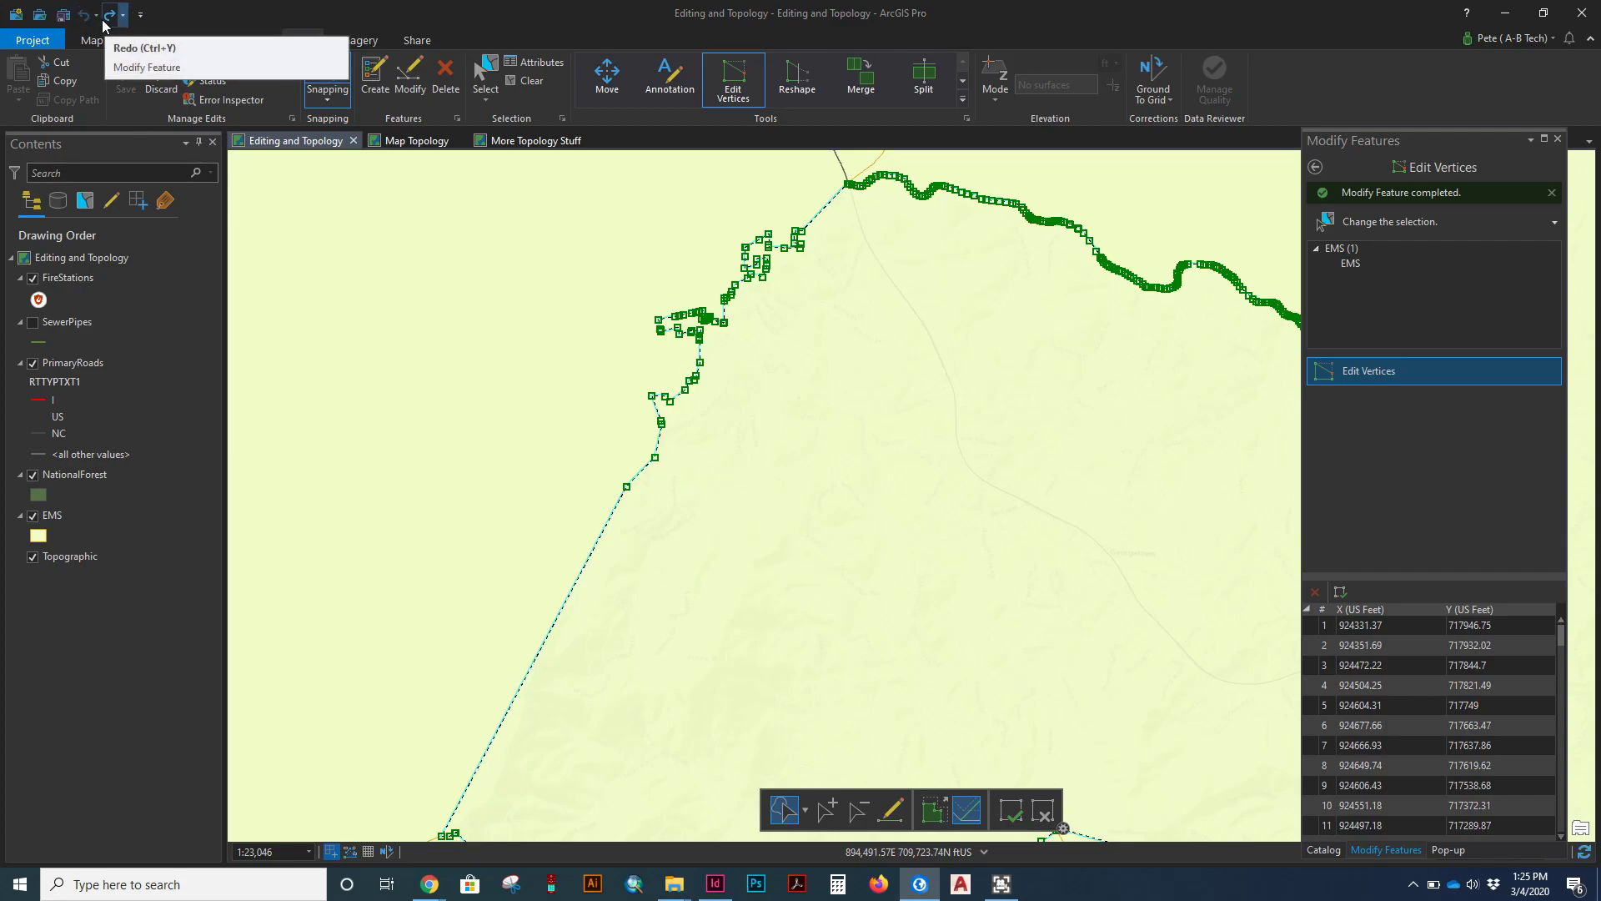
left_click(108, 16)
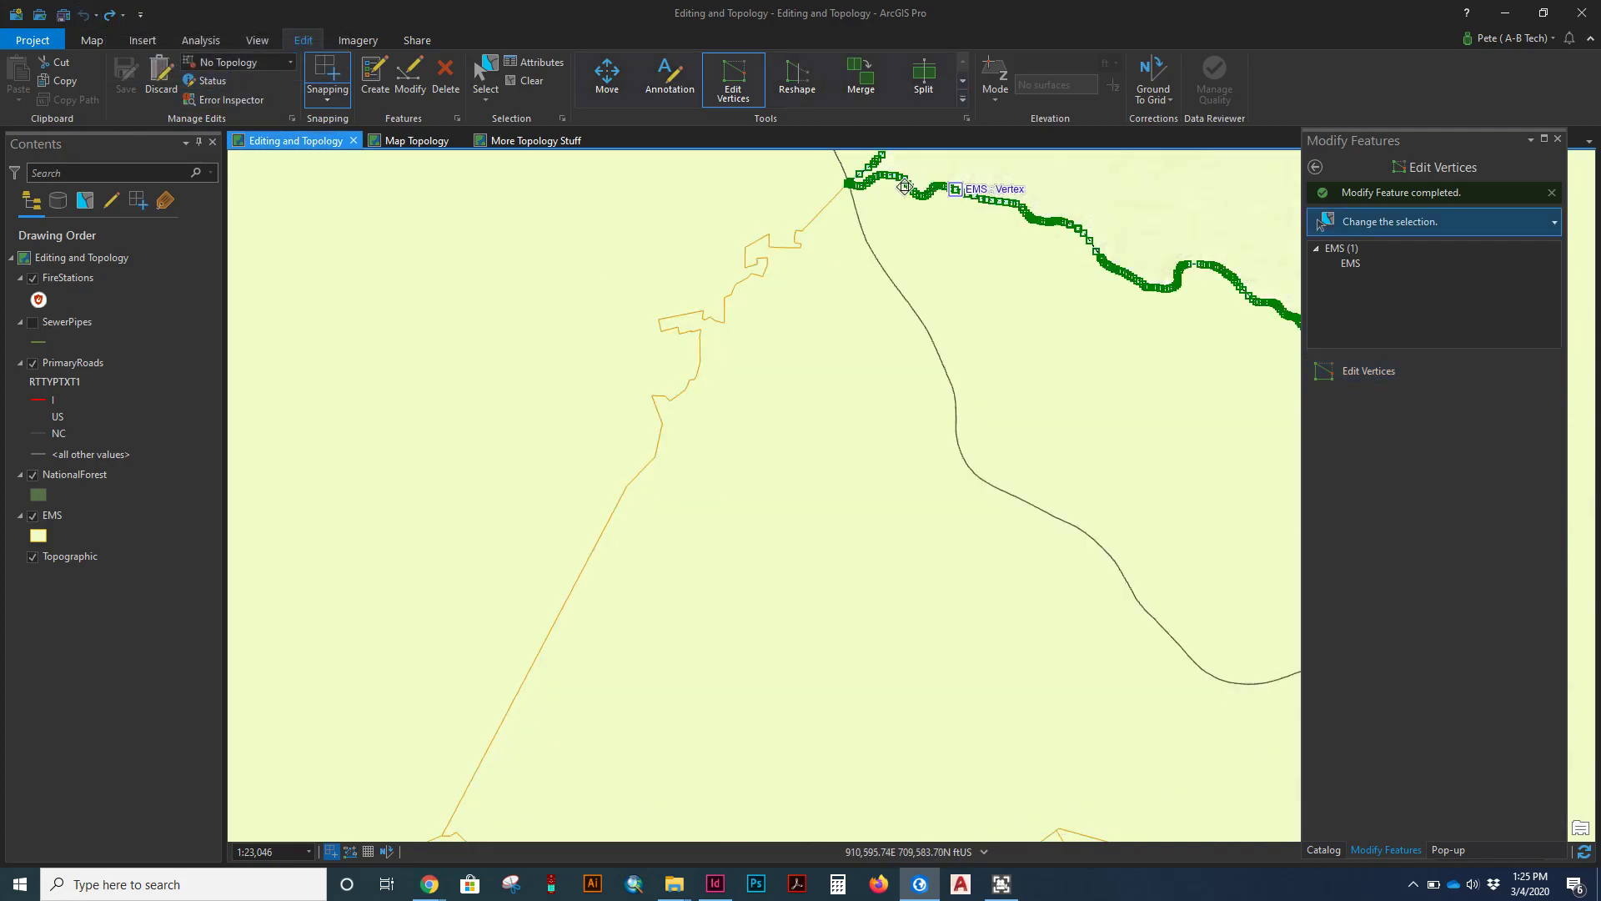
left_click(531, 80)
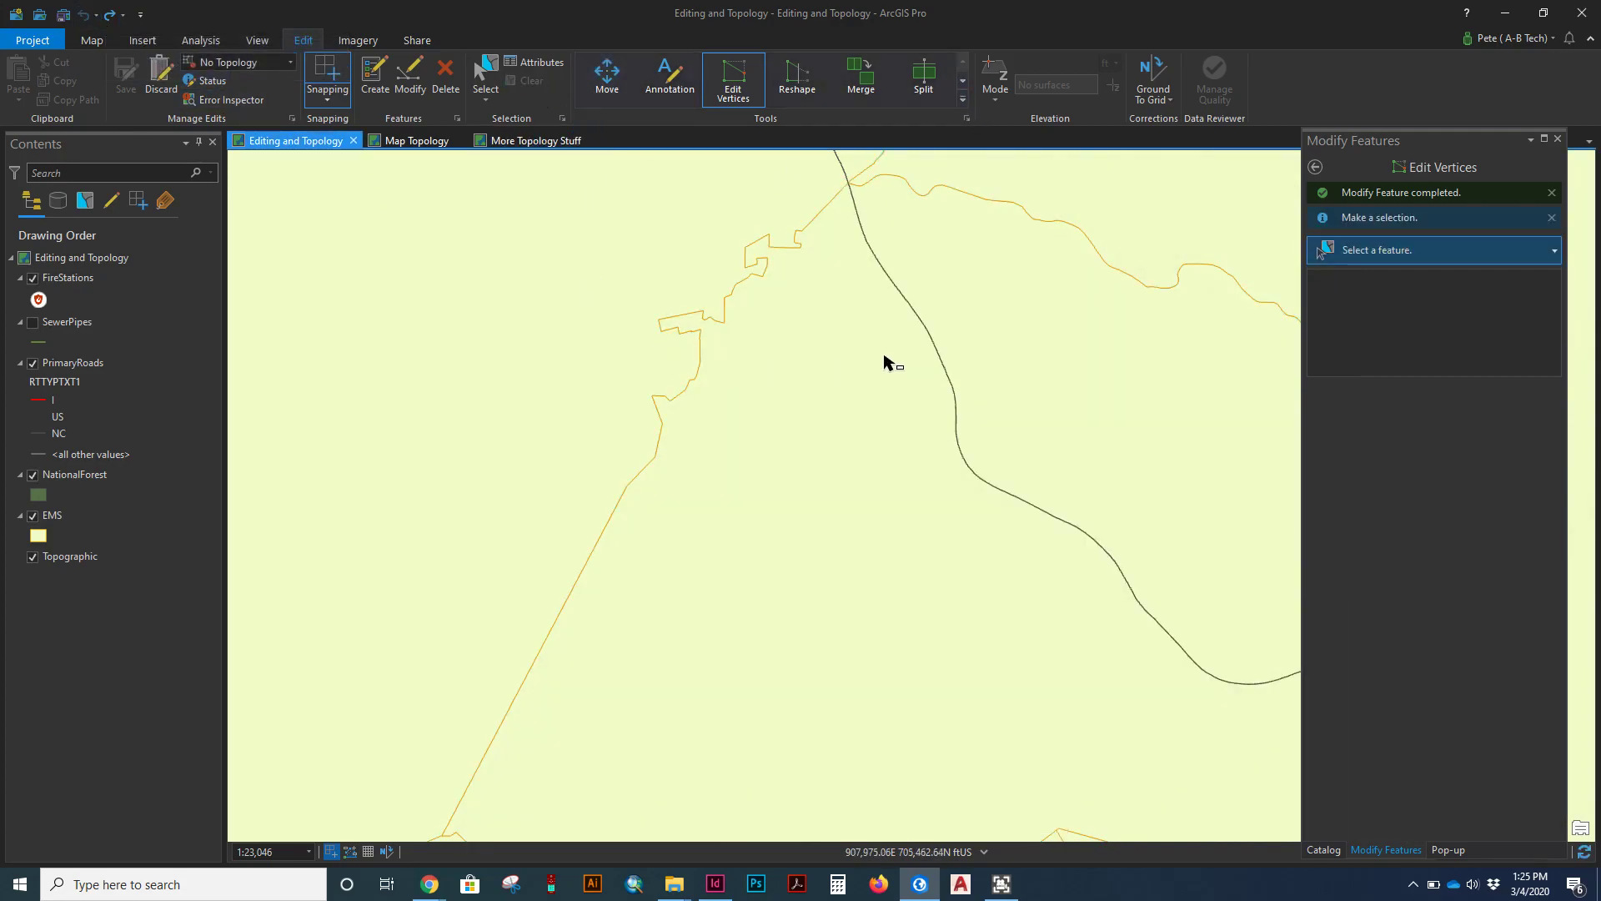
Step: View the vertices around the entire outline of EMS polygon E6A, and clear the selection
scroll(882, 386, "down", 3)
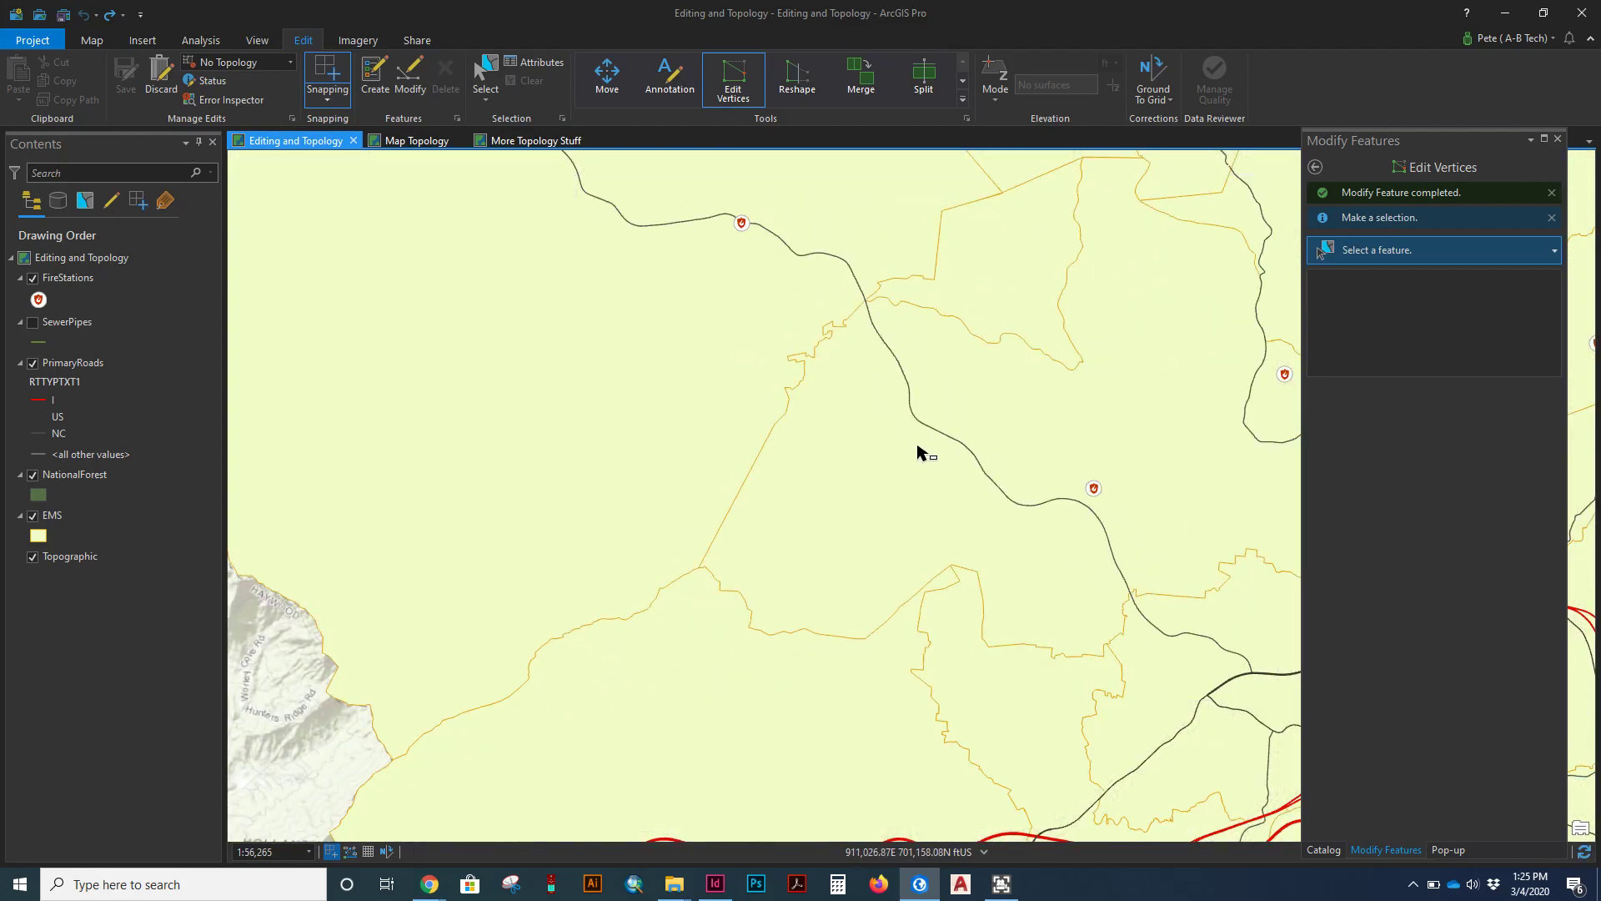
left_click_drag(1147, 408, 844, 469)
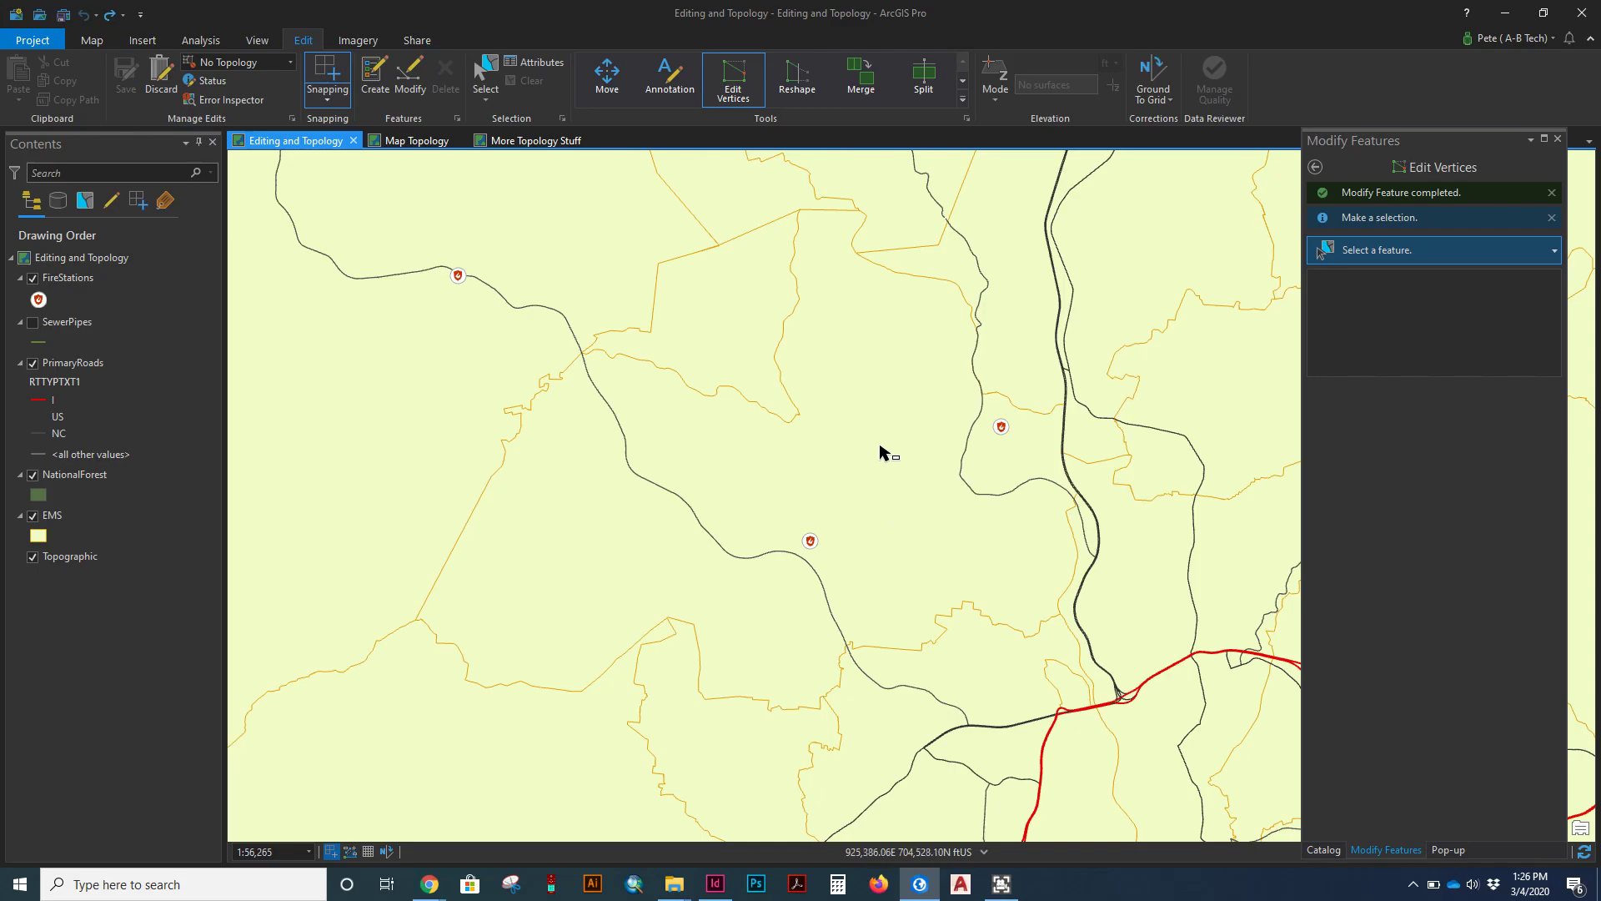
left_click(821, 510)
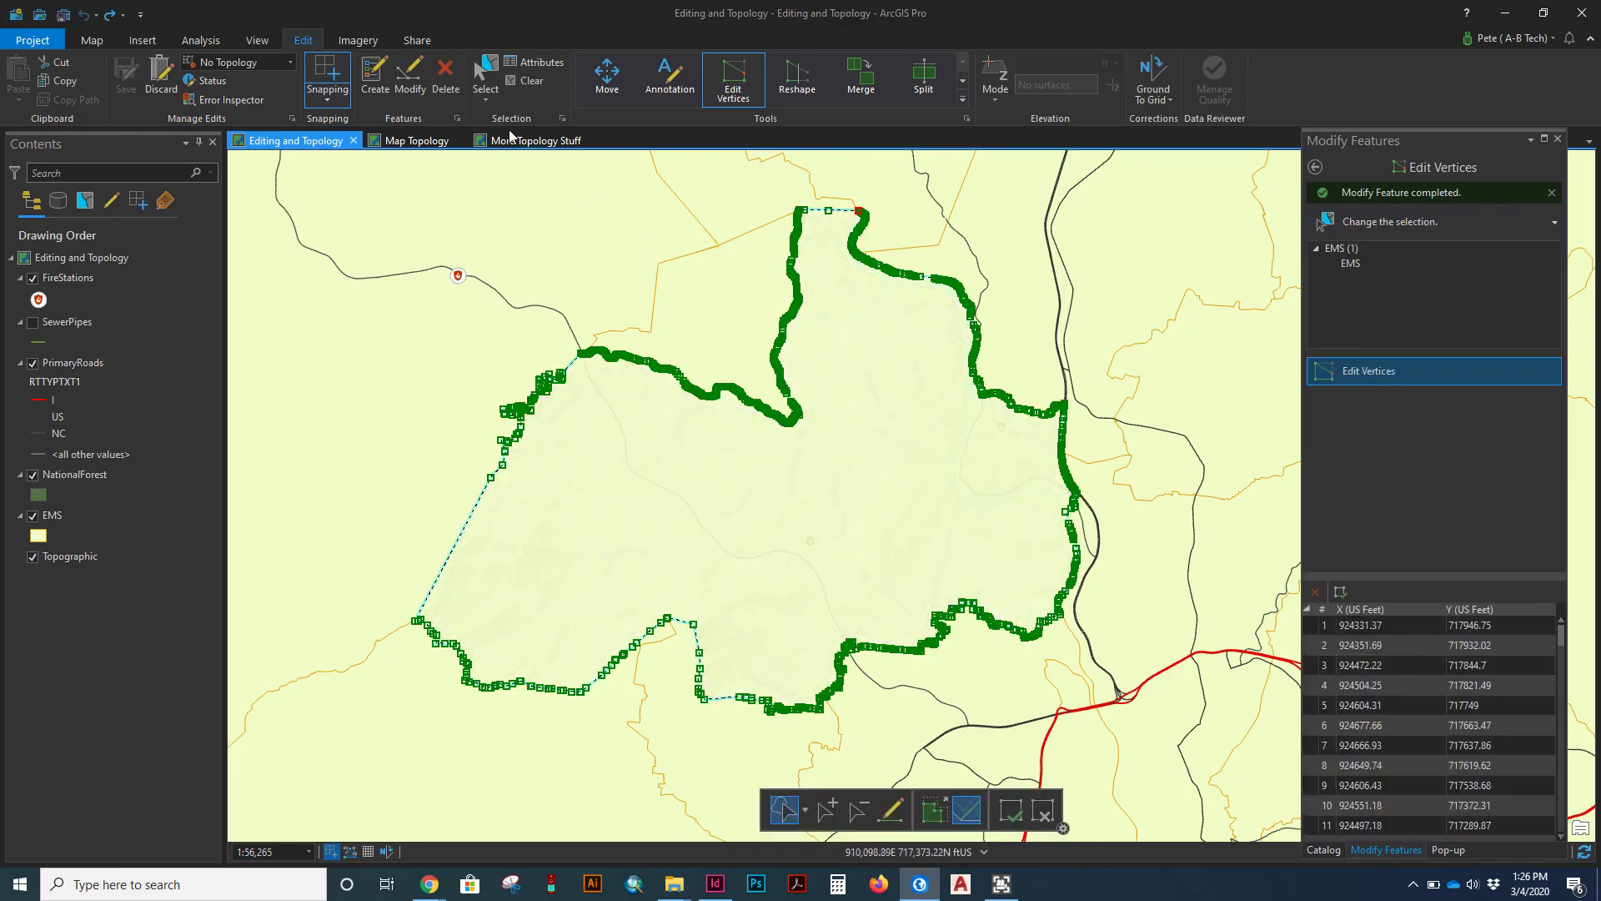
left_click(533, 87)
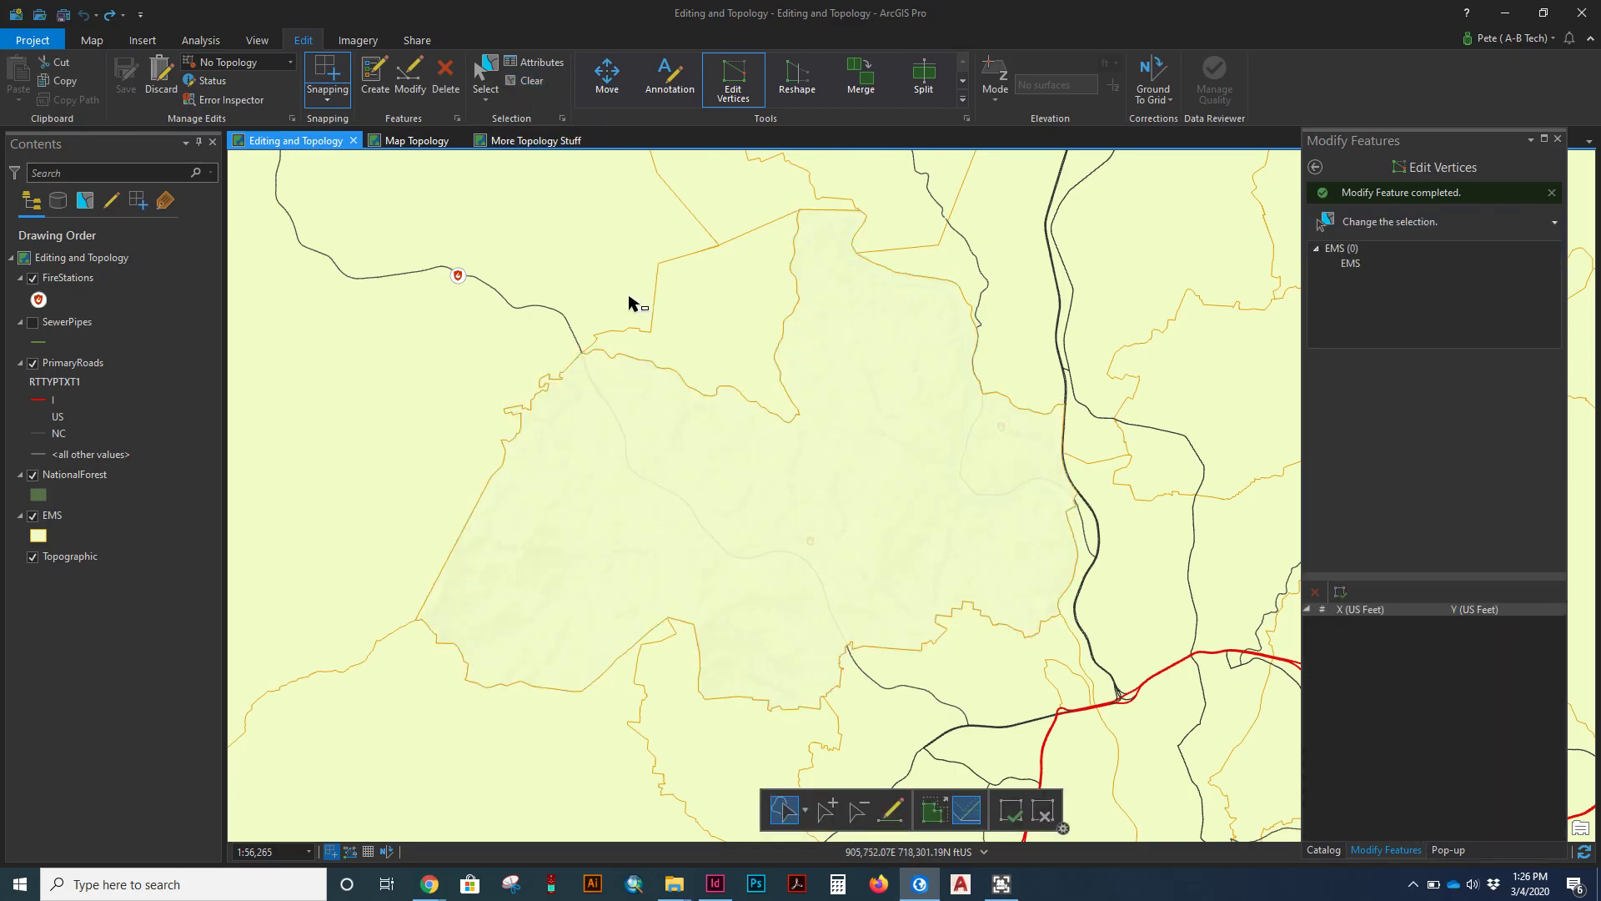
Step: Select EMS polygon E6A and view its attributes
left_click(753, 476)
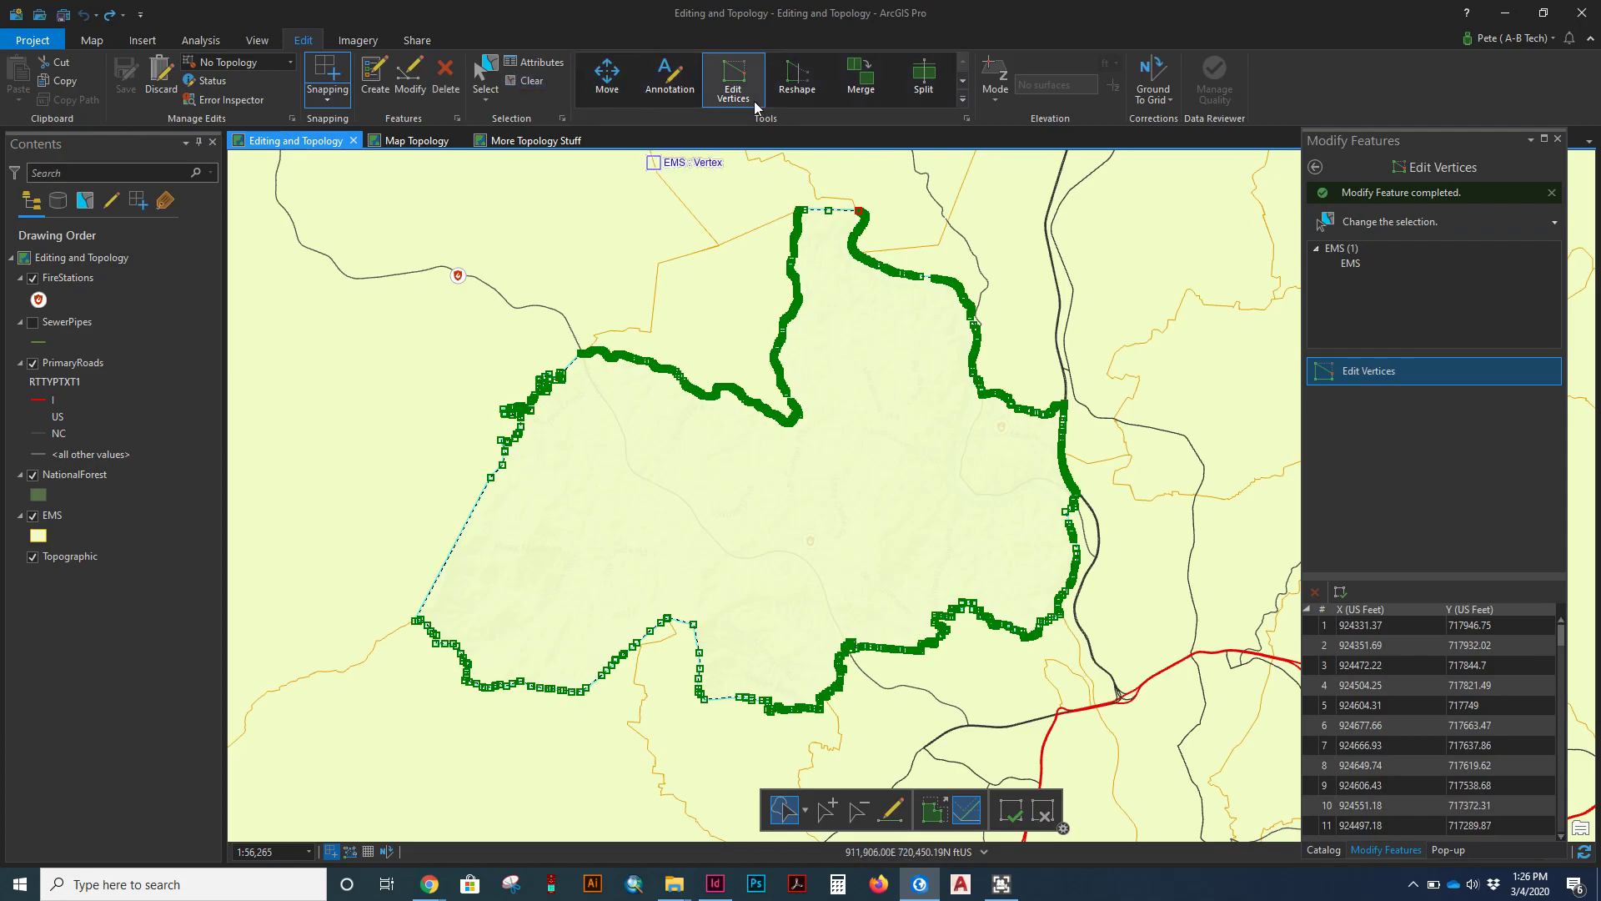
left_click(608, 80)
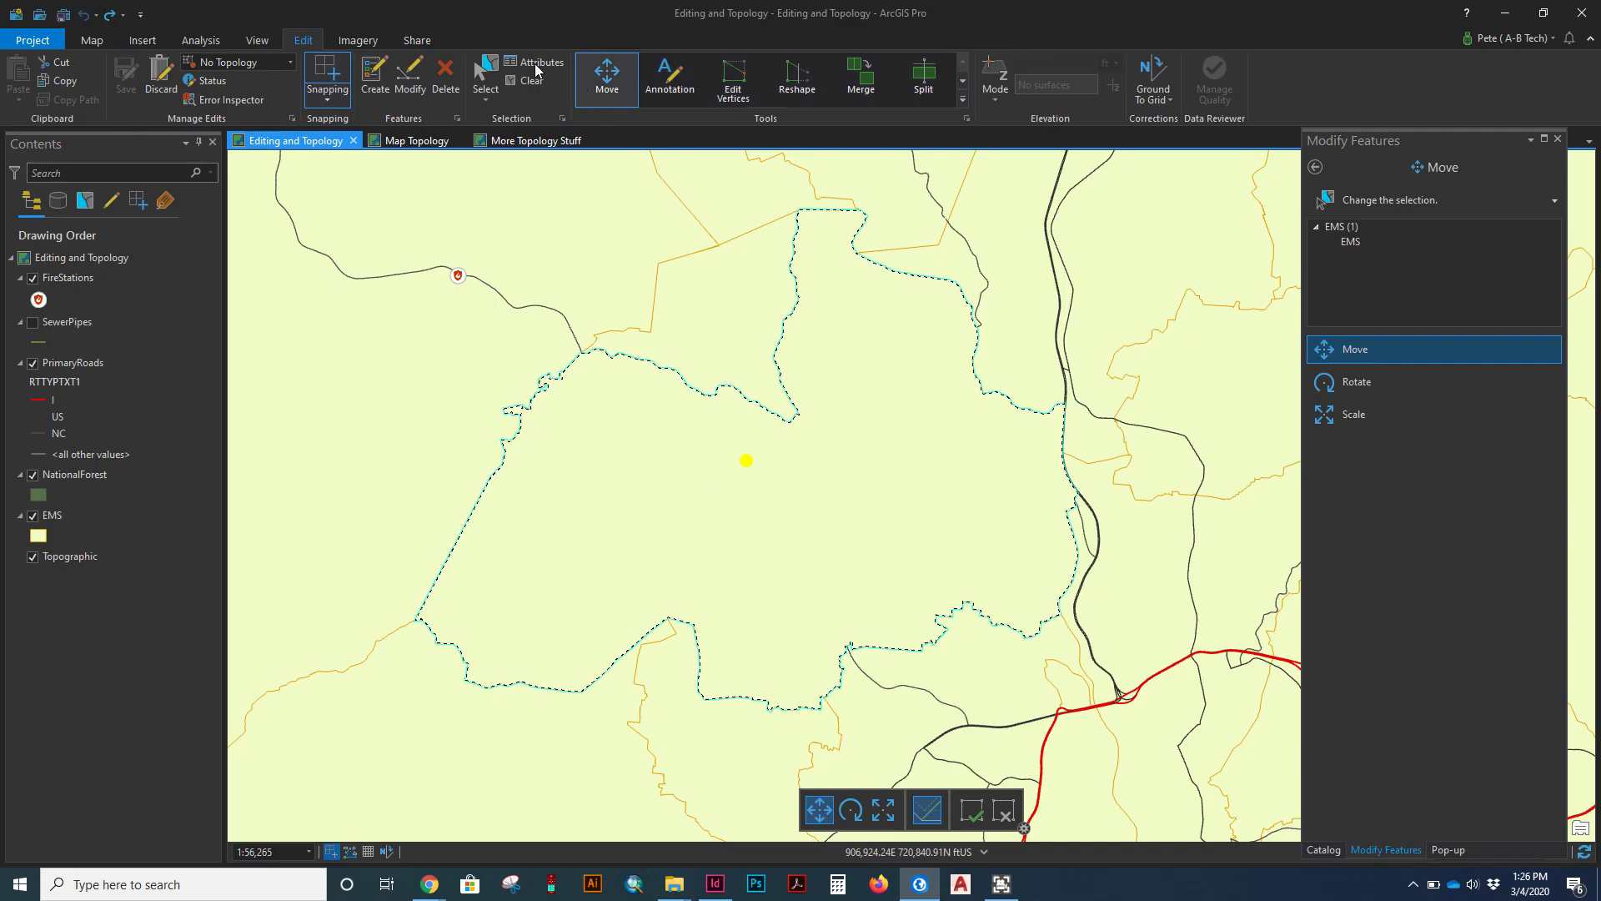
left_click(410, 79)
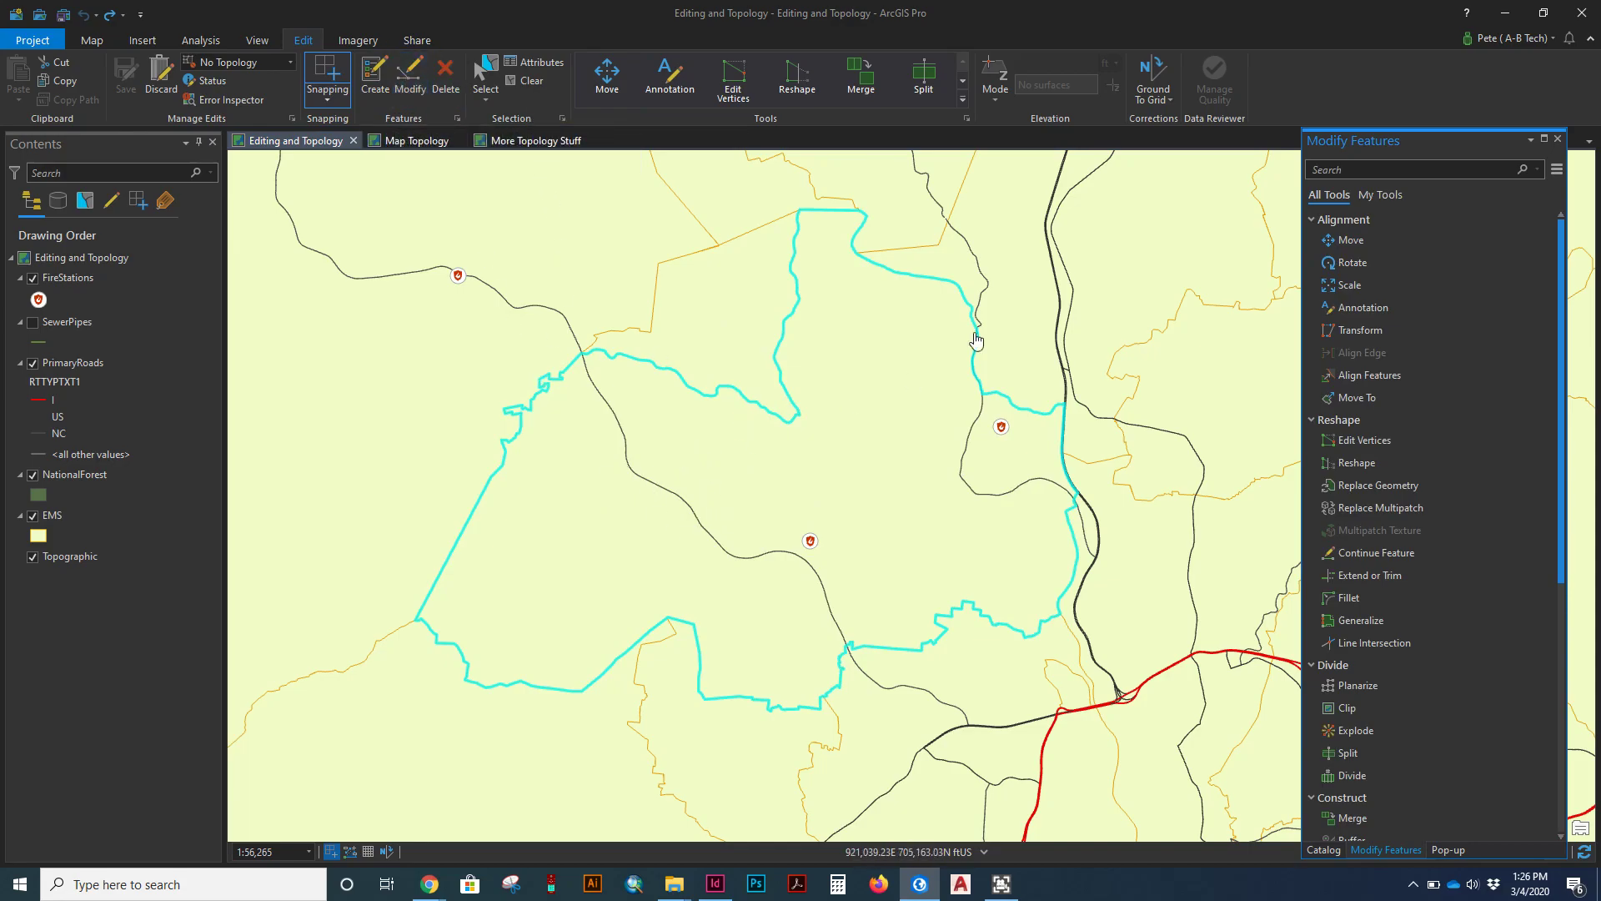
left_click(540, 73)
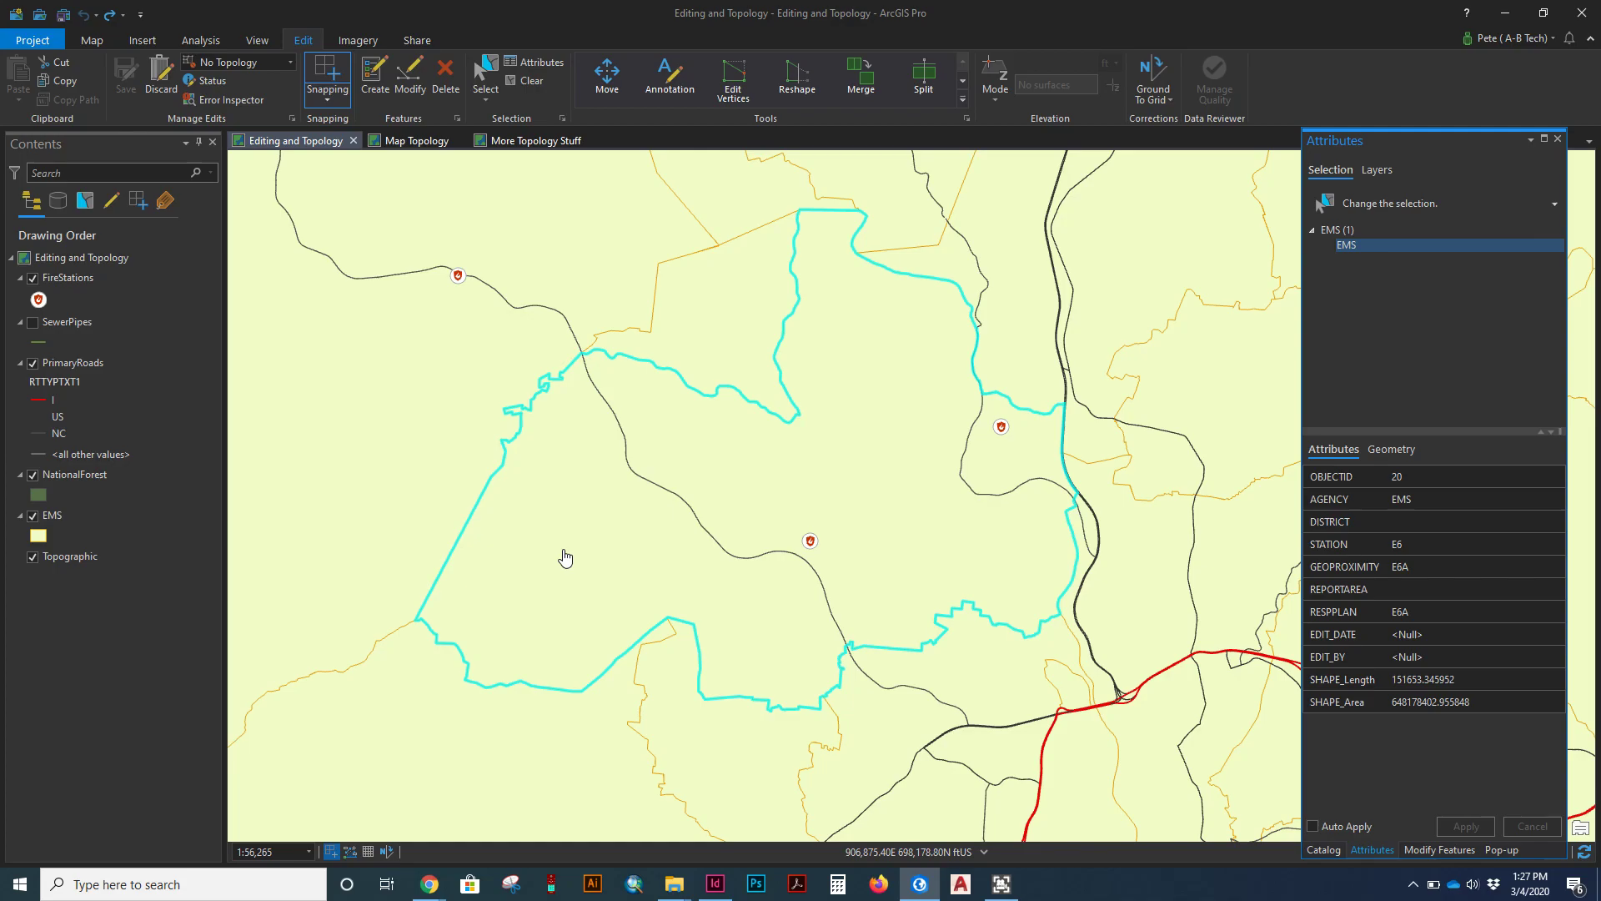
Step: Split EMS polygon E6A with a rough zigzag line from its northern notch to its southeastern boundary, and undo the split
left_click(923, 80)
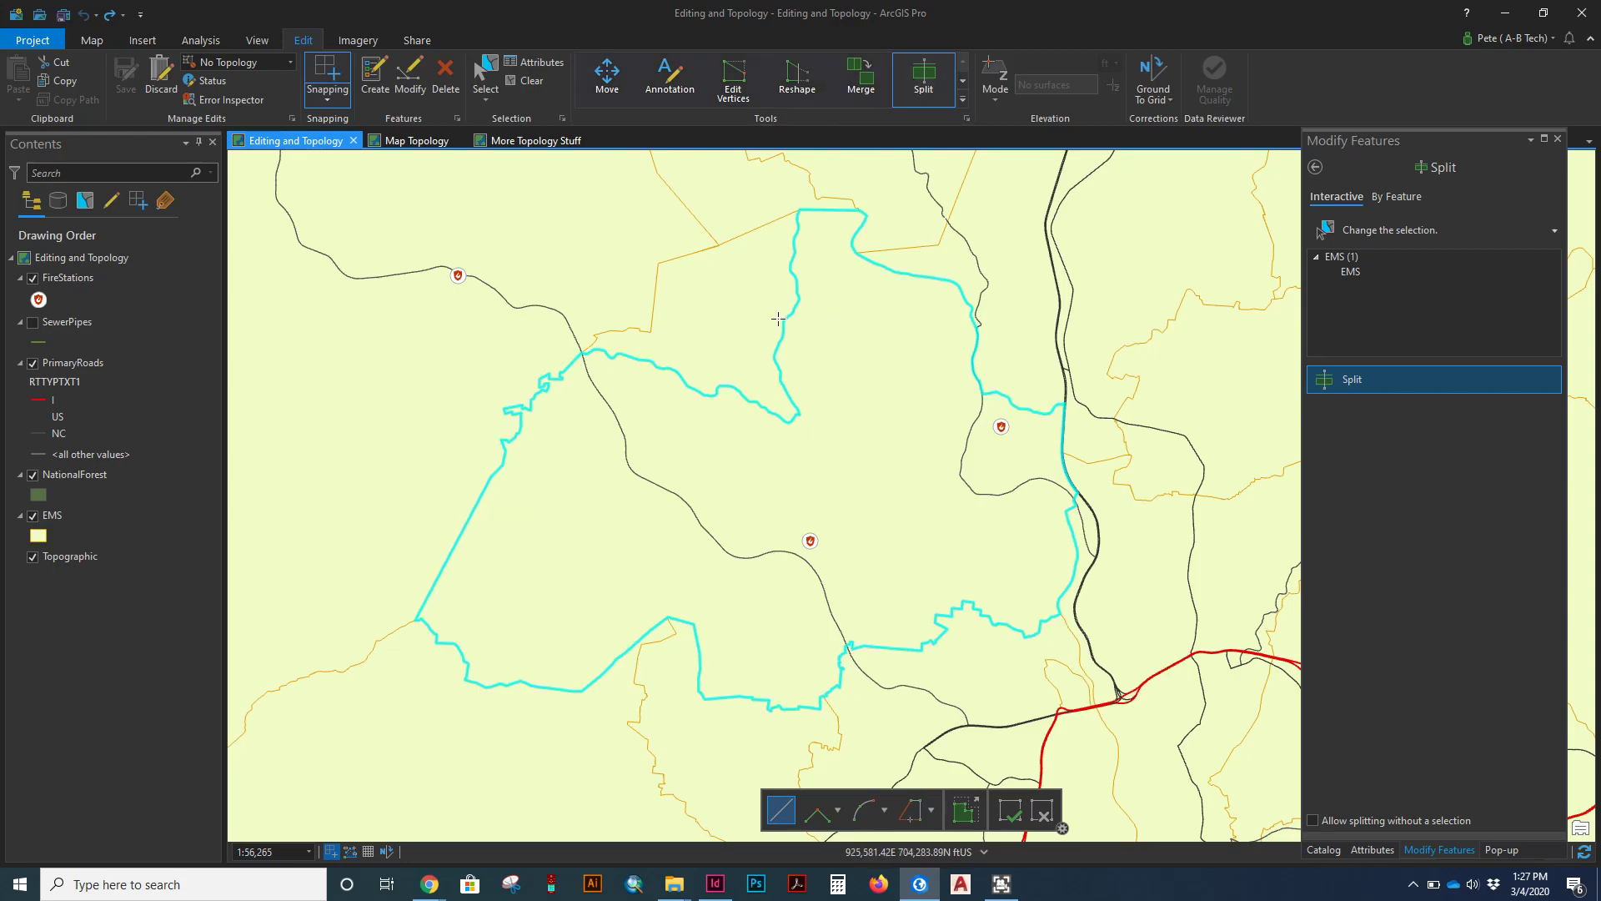
left_click(724, 347)
left_click(852, 448)
left_click(866, 547)
left_click(916, 530)
double_click(974, 669)
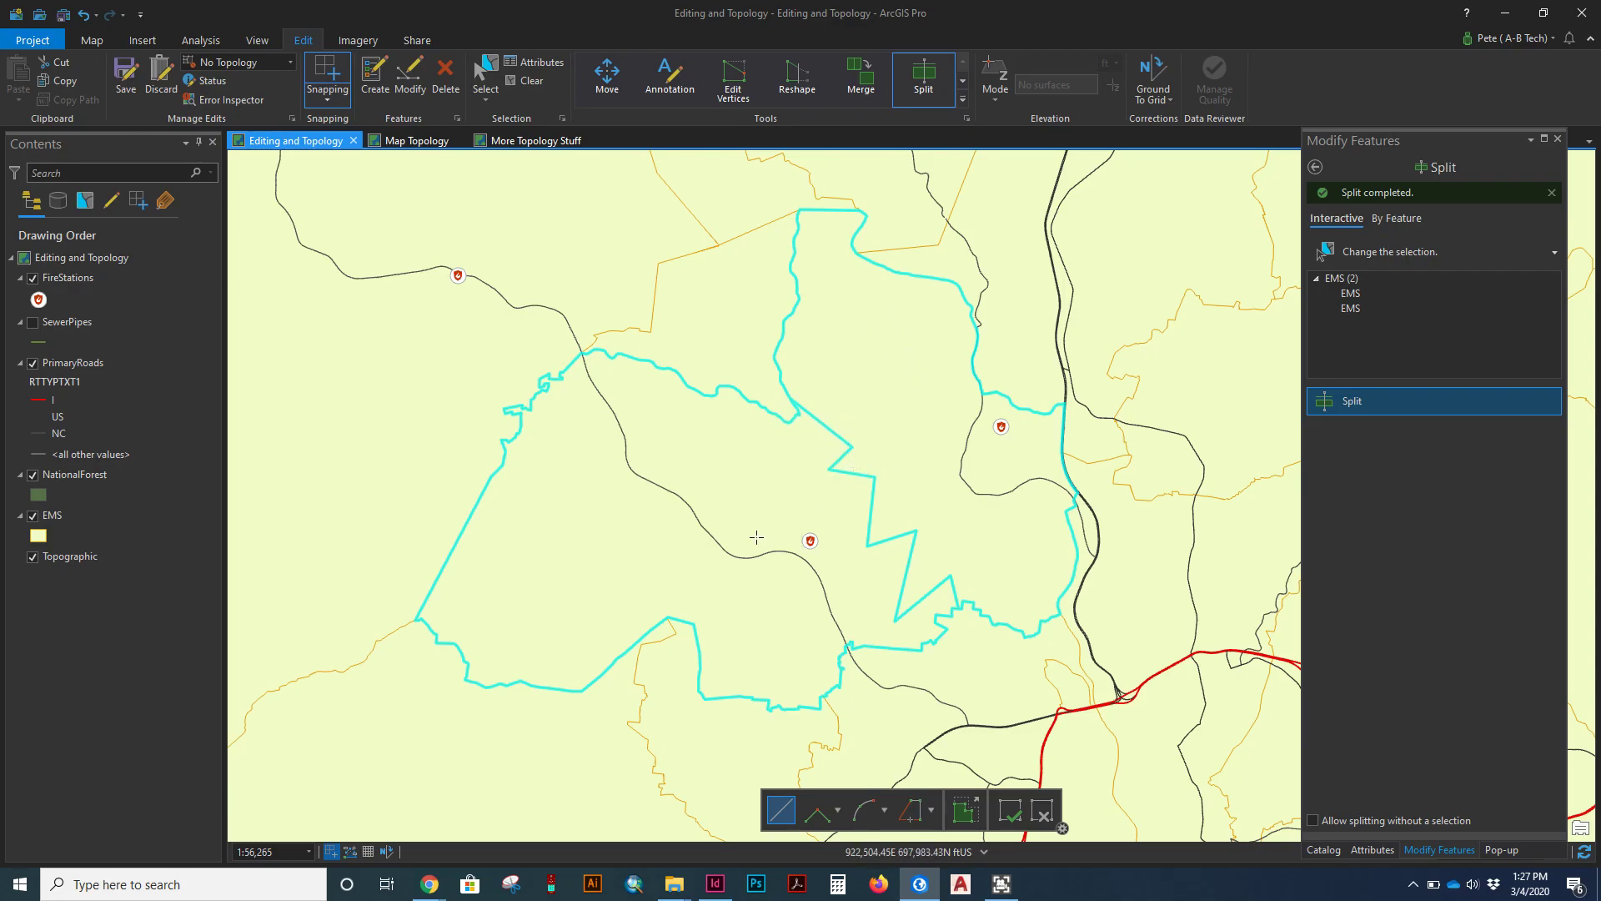
left_click(80, 23)
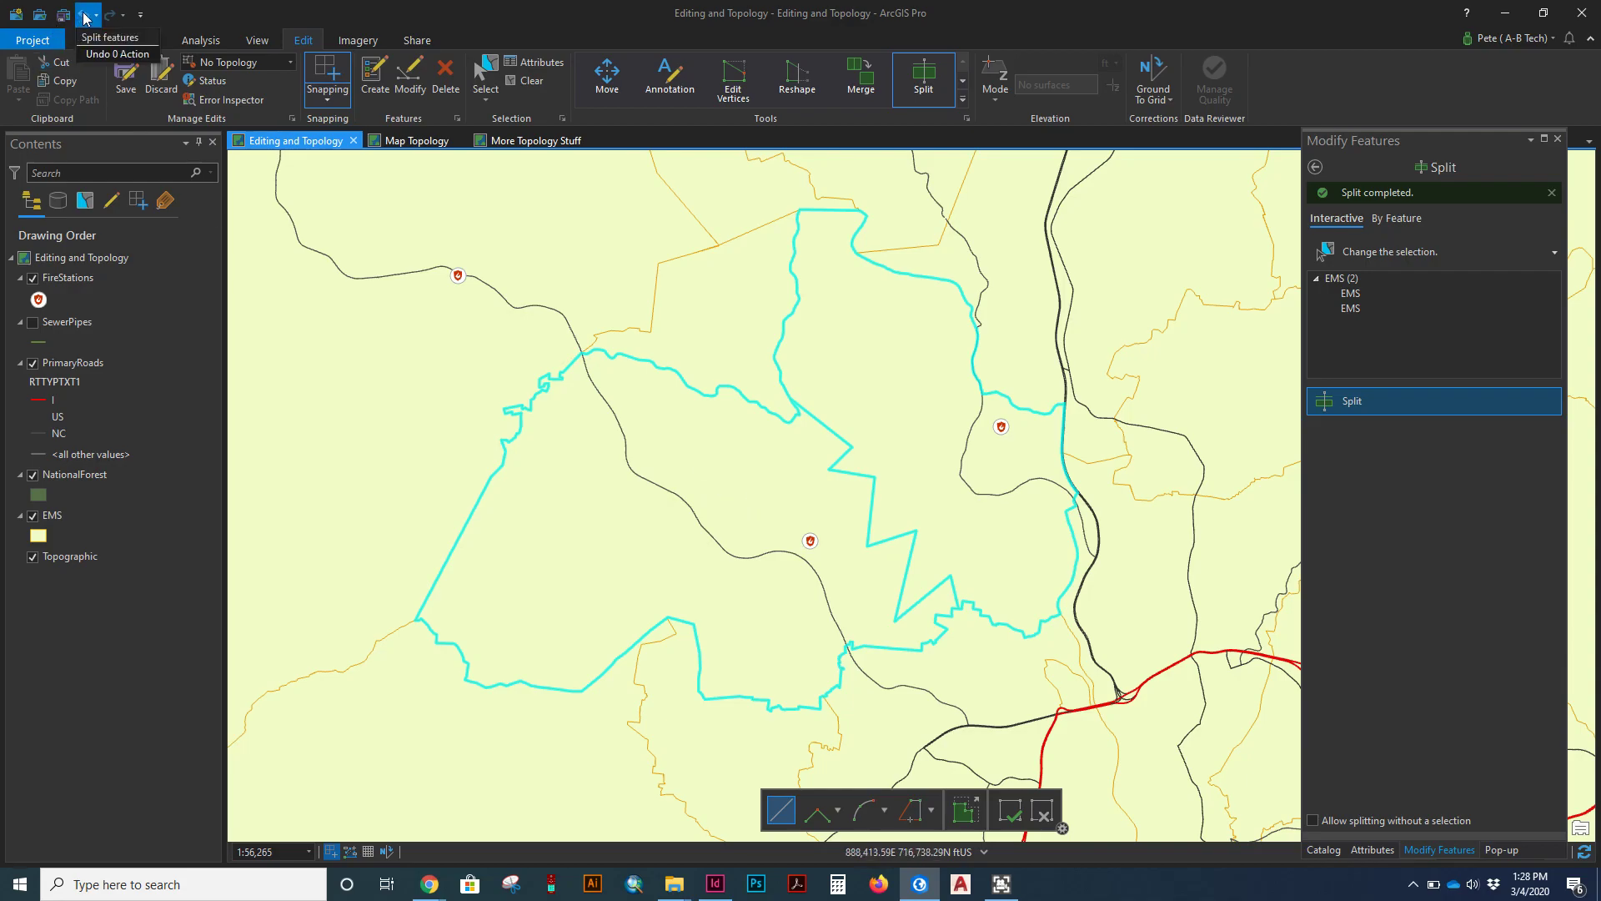
left_click(96, 37)
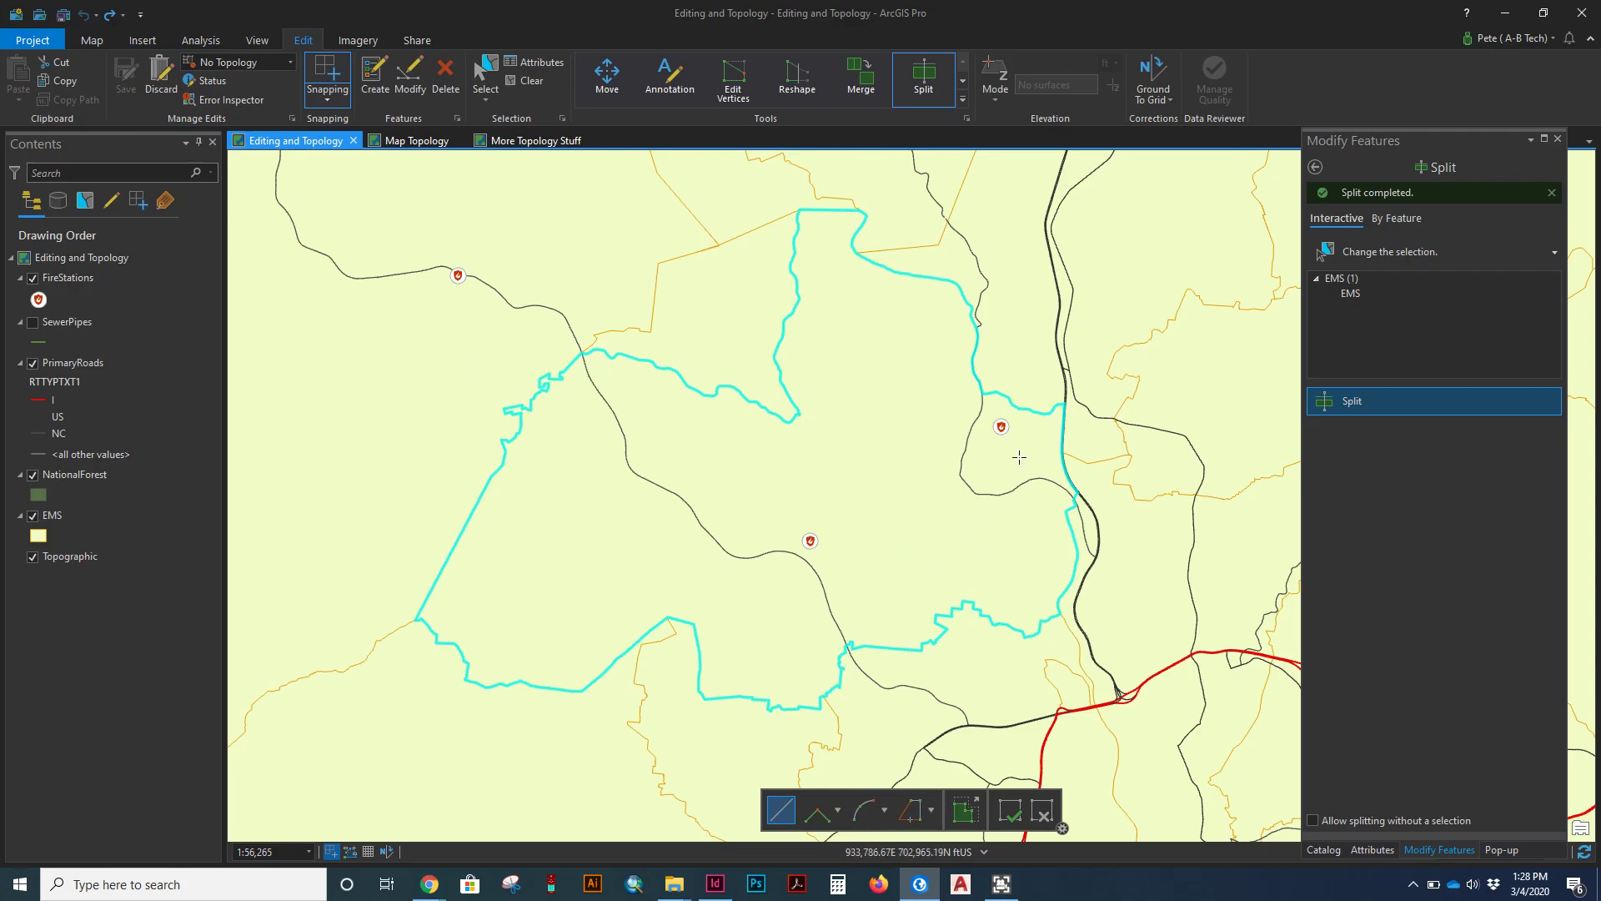
Step: Set the split method to By Feature, select a New Leicester Hwy segment as the input, and view its attributes
left_click(1391, 220)
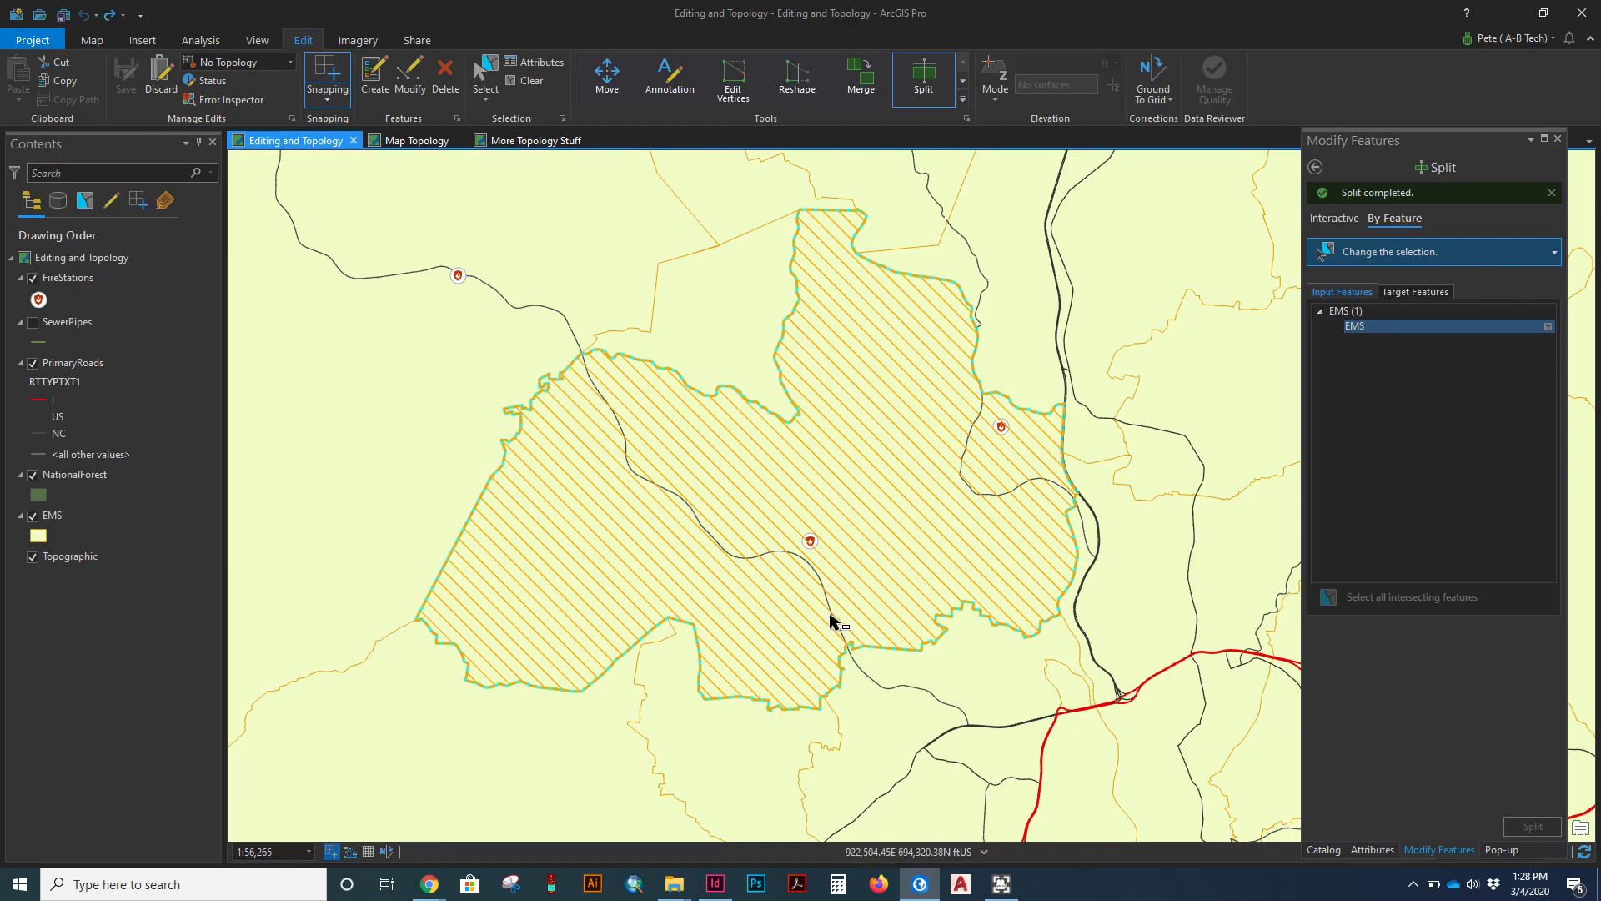
left_click(853, 663)
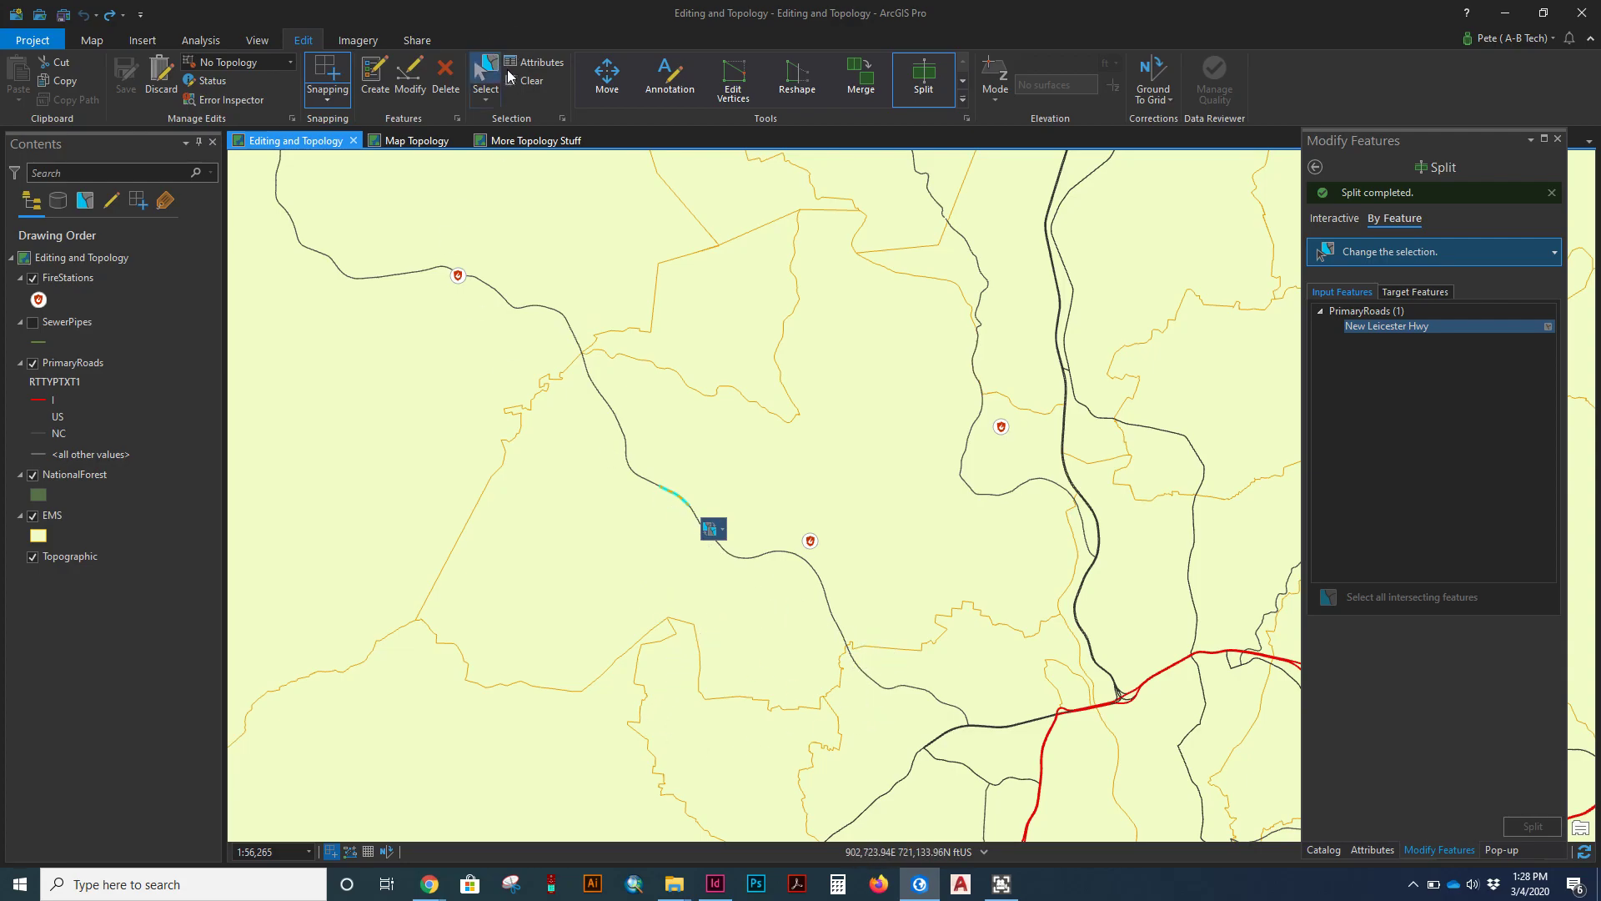
left_click(531, 61)
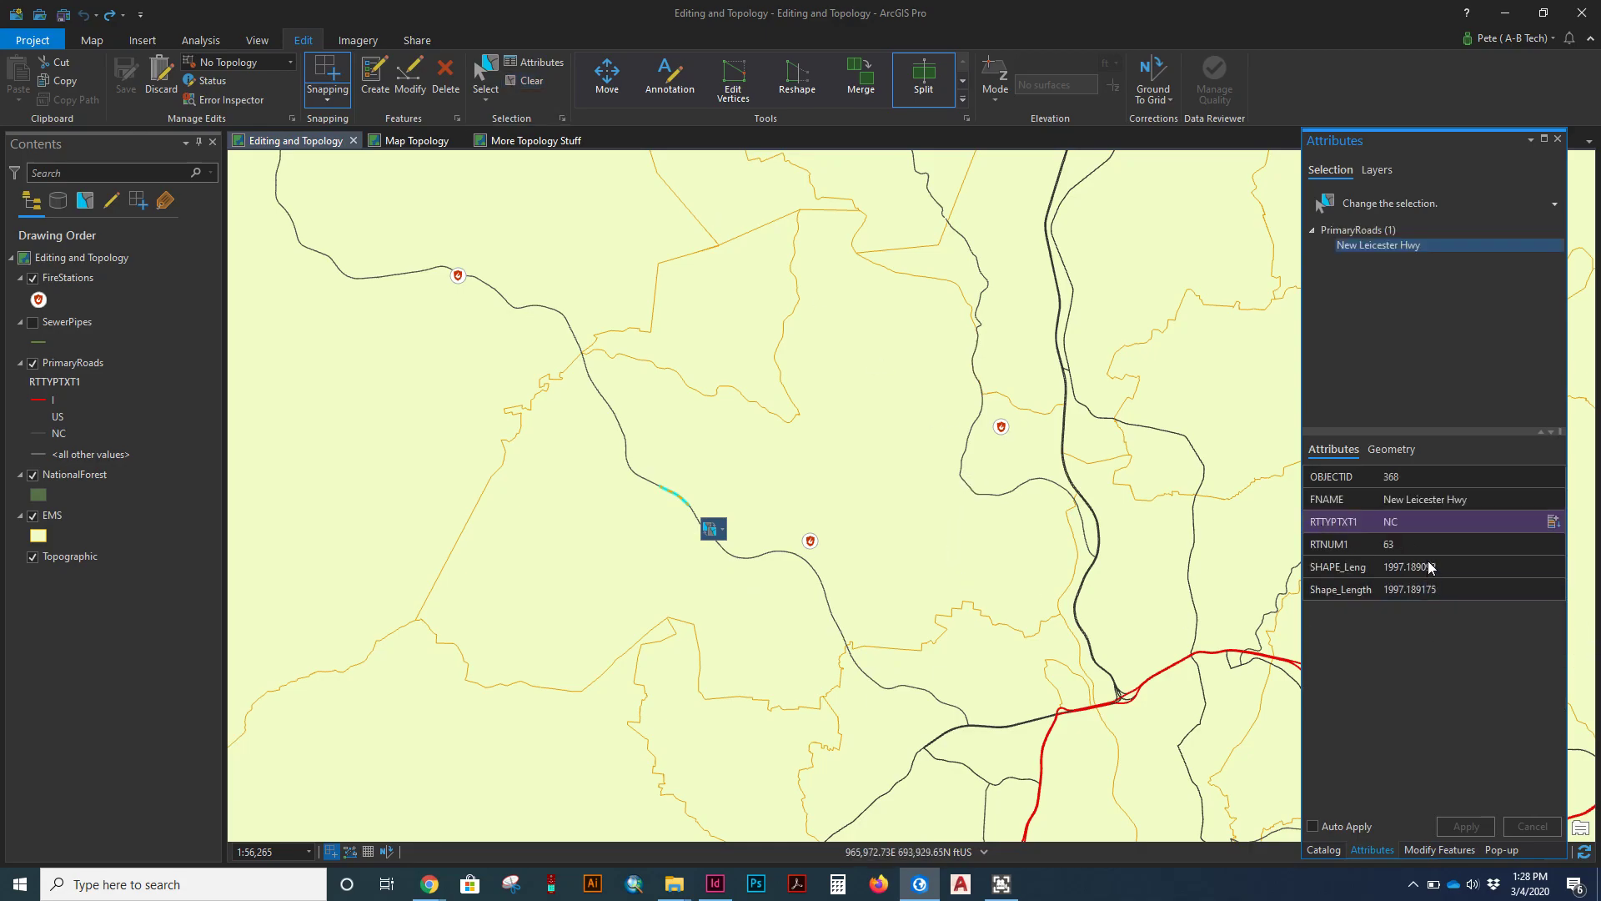
left_click(1558, 140)
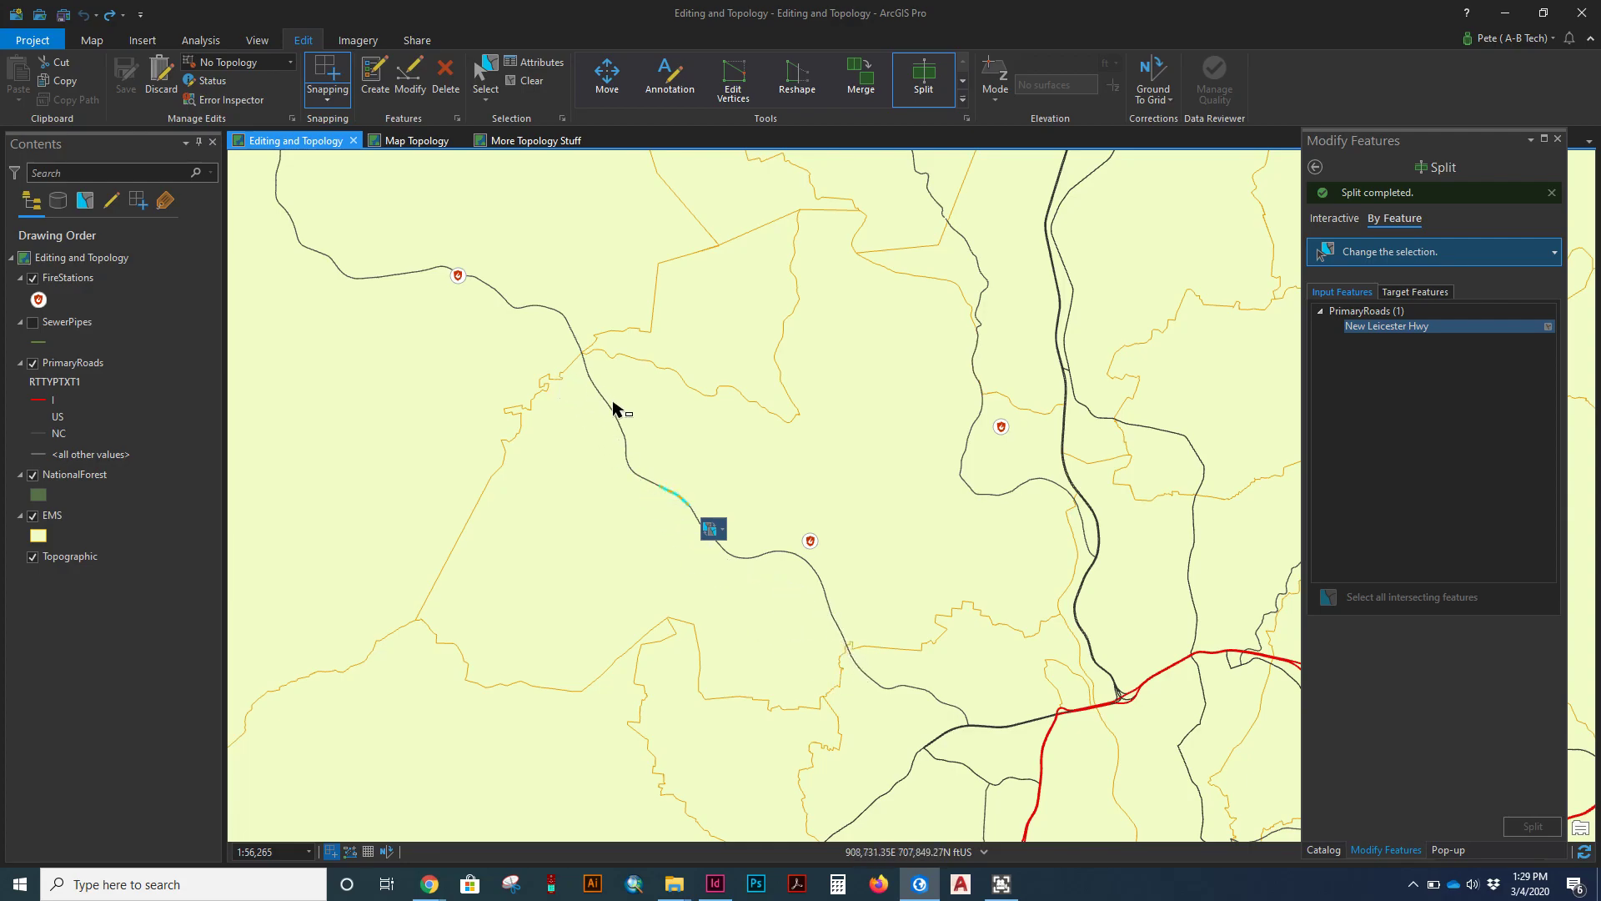
Step: Try the large northwestern EMS polygon as the input for splitting by feature, and clear the selection
left_click(506, 391)
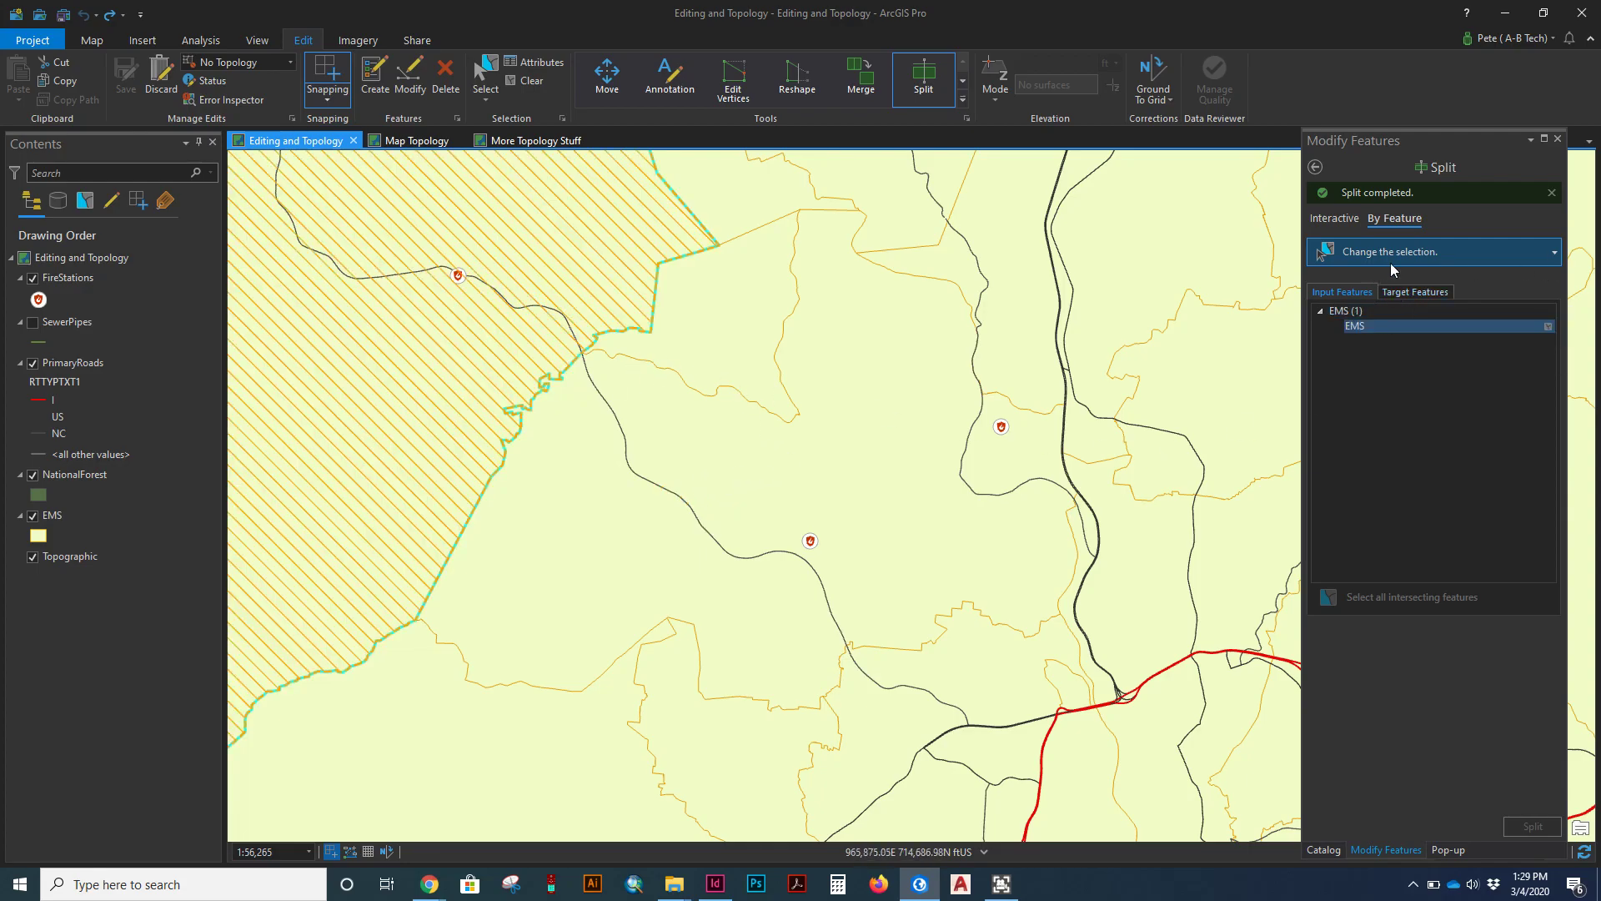
left_click(1341, 294)
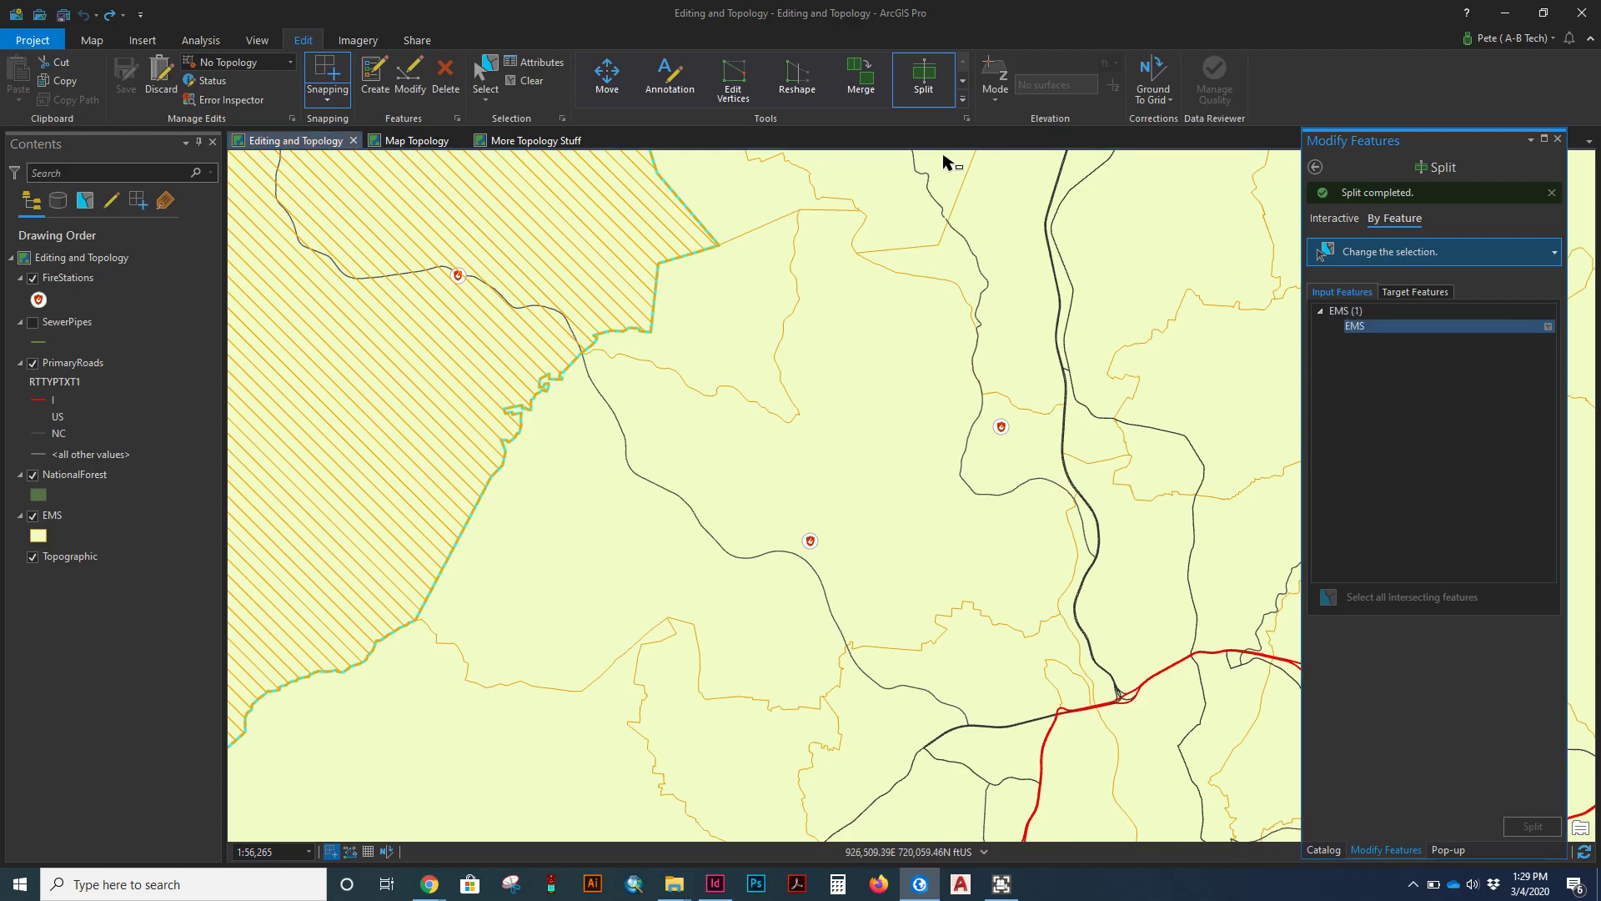
left_click(1556, 255)
left_click(1556, 254)
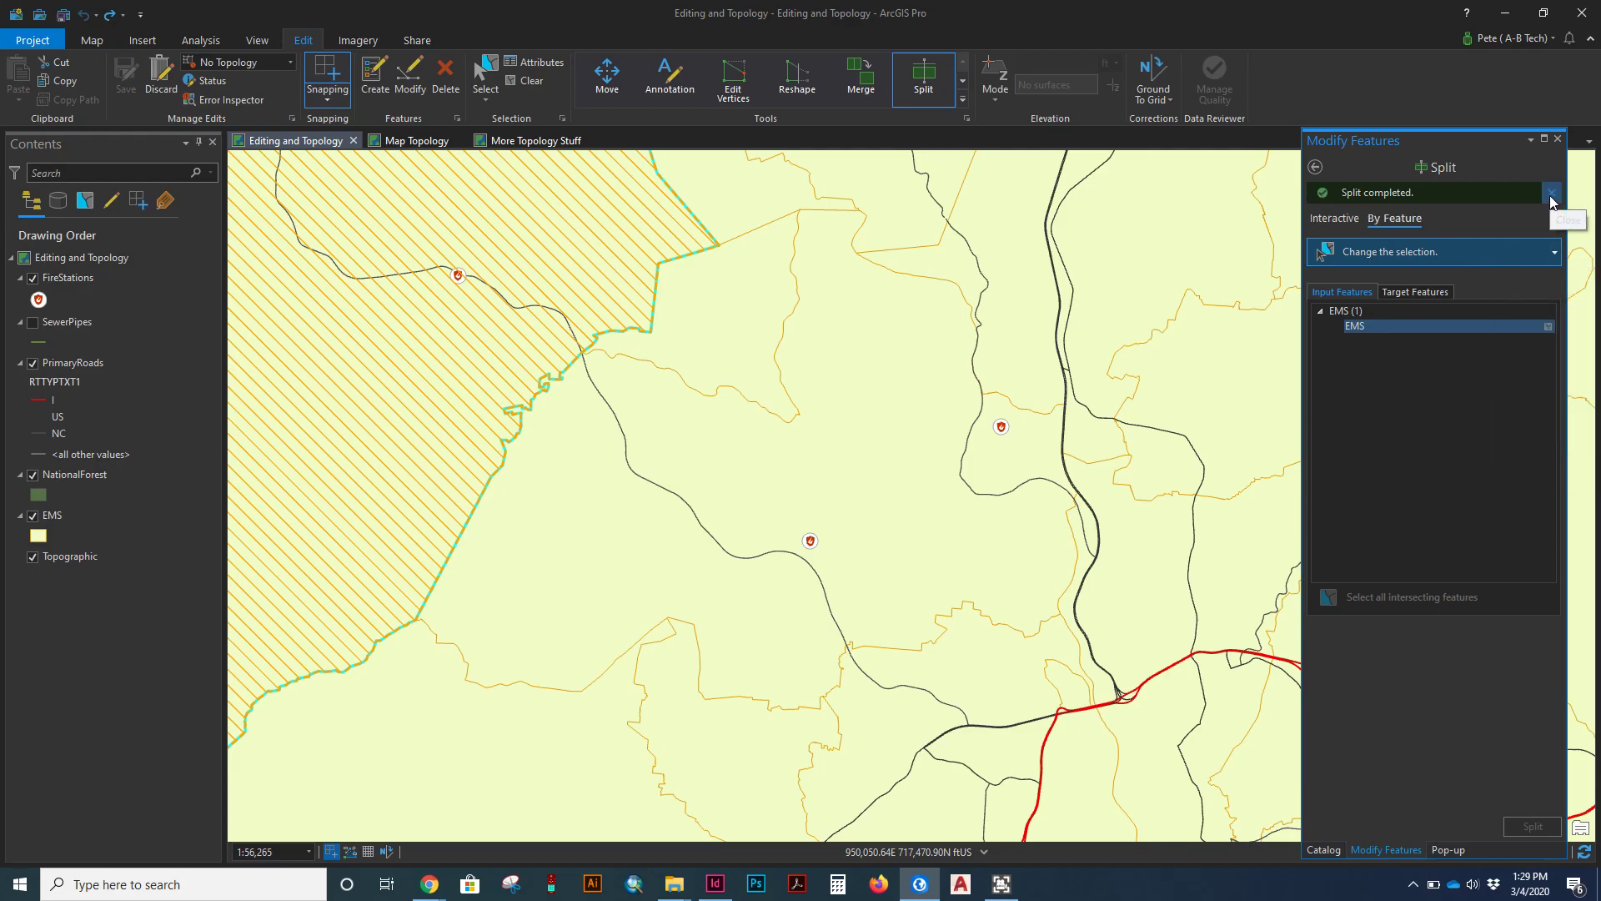
left_click(532, 80)
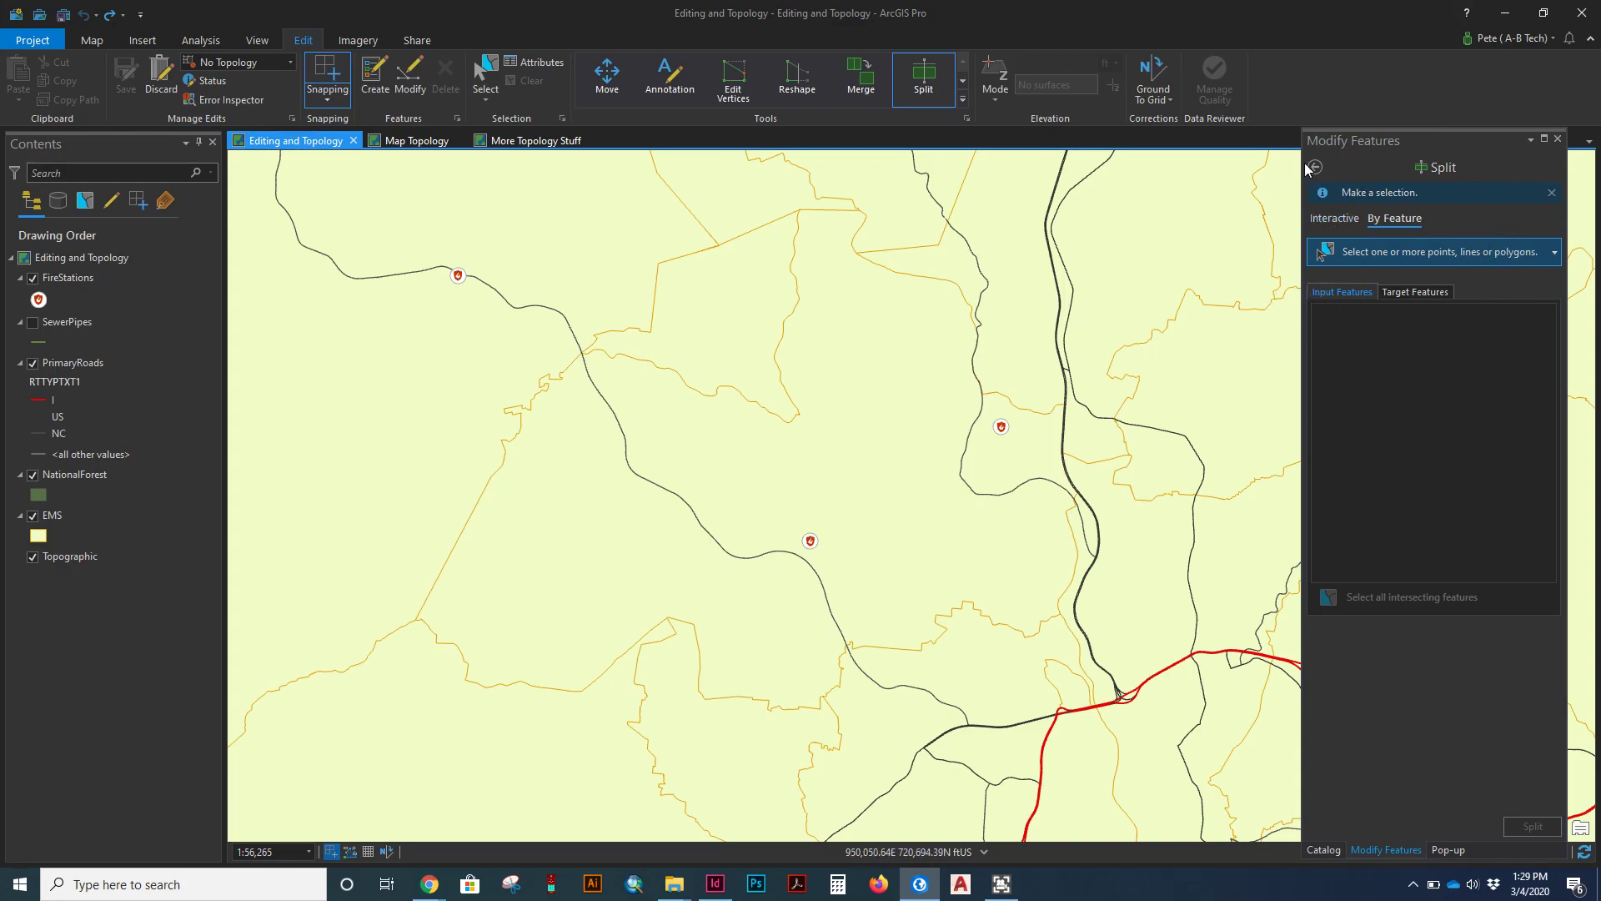
Step: Split EMS polygon E6A interactively with straight segments snapped point by point along New Leicester Hwy, from its southern to its northwestern boundary
left_click(1316, 221)
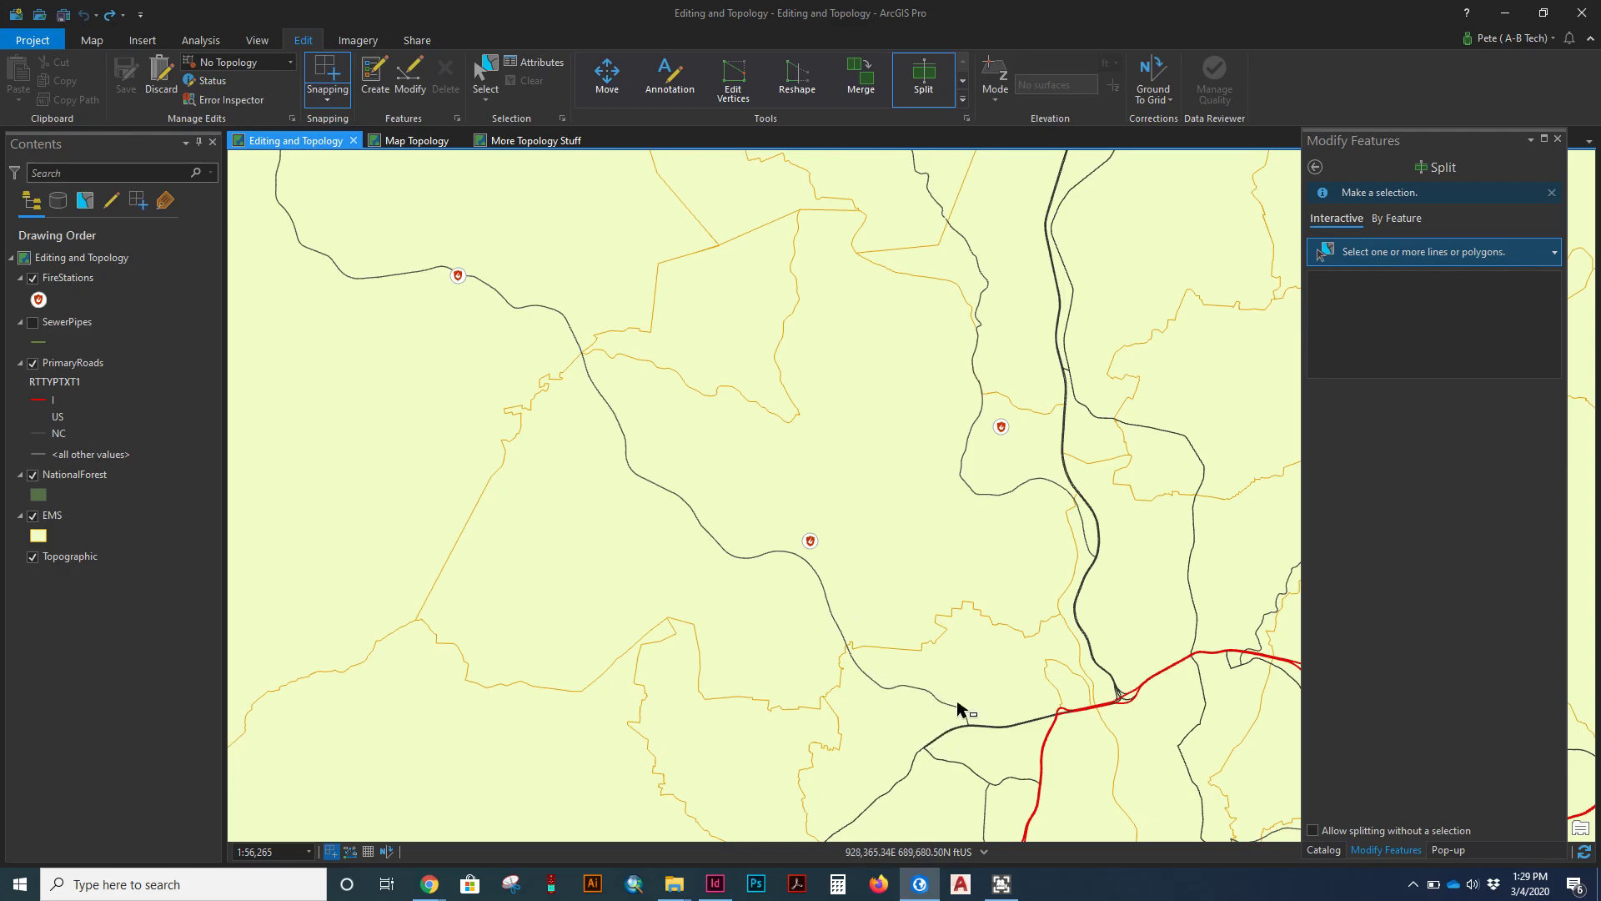
left_click(854, 551)
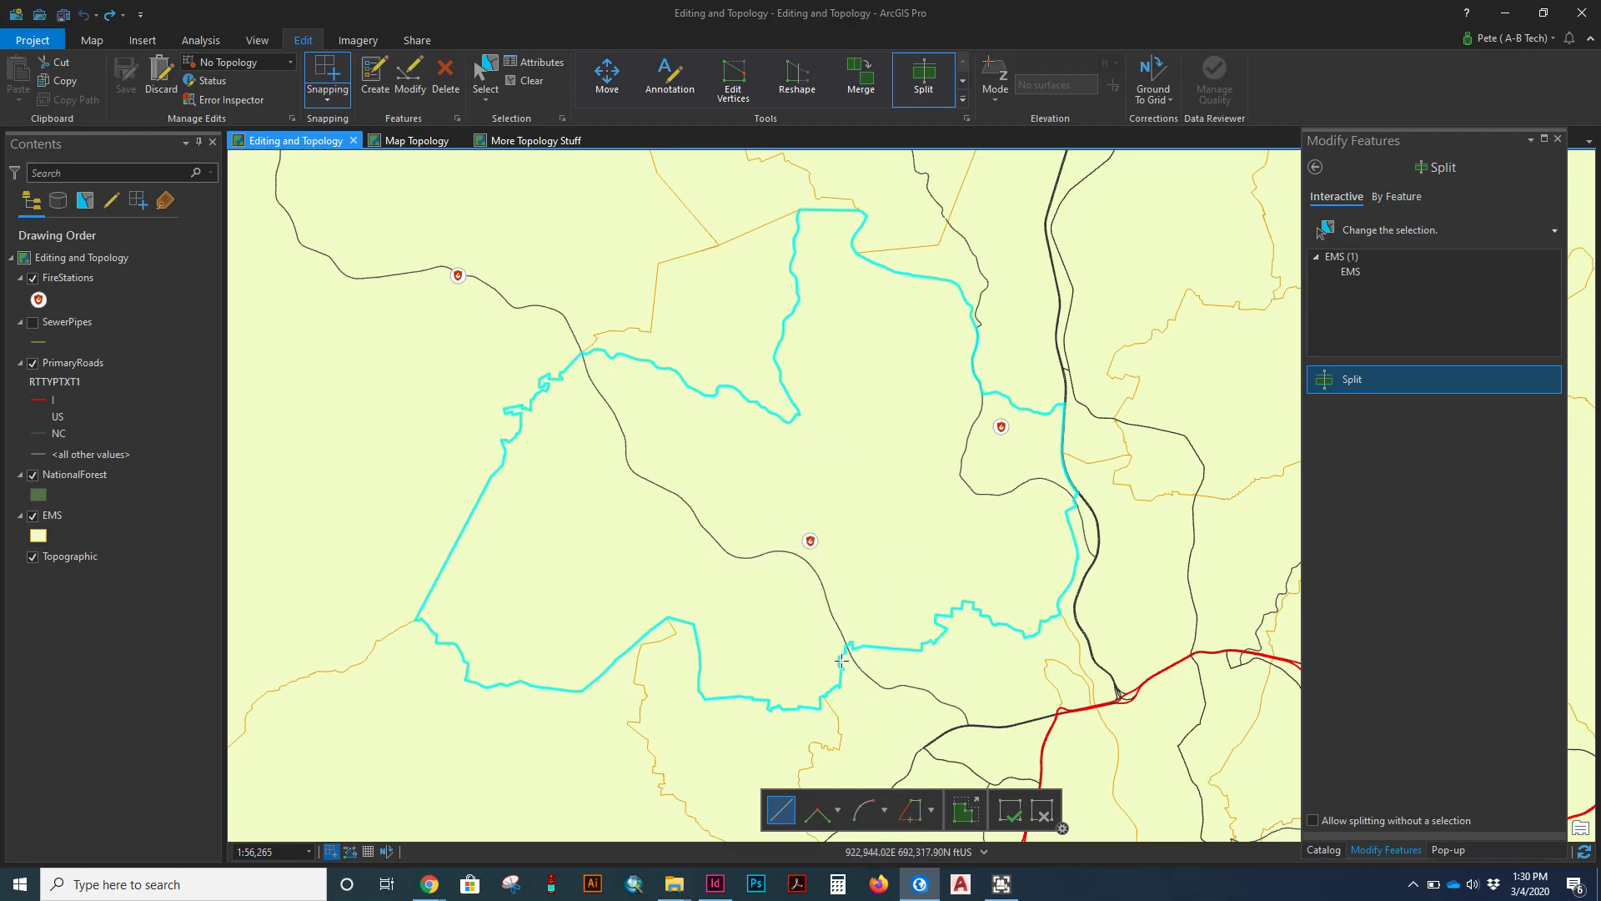
left_click(849, 656)
left_click(840, 633)
left_click(829, 609)
left_click(817, 576)
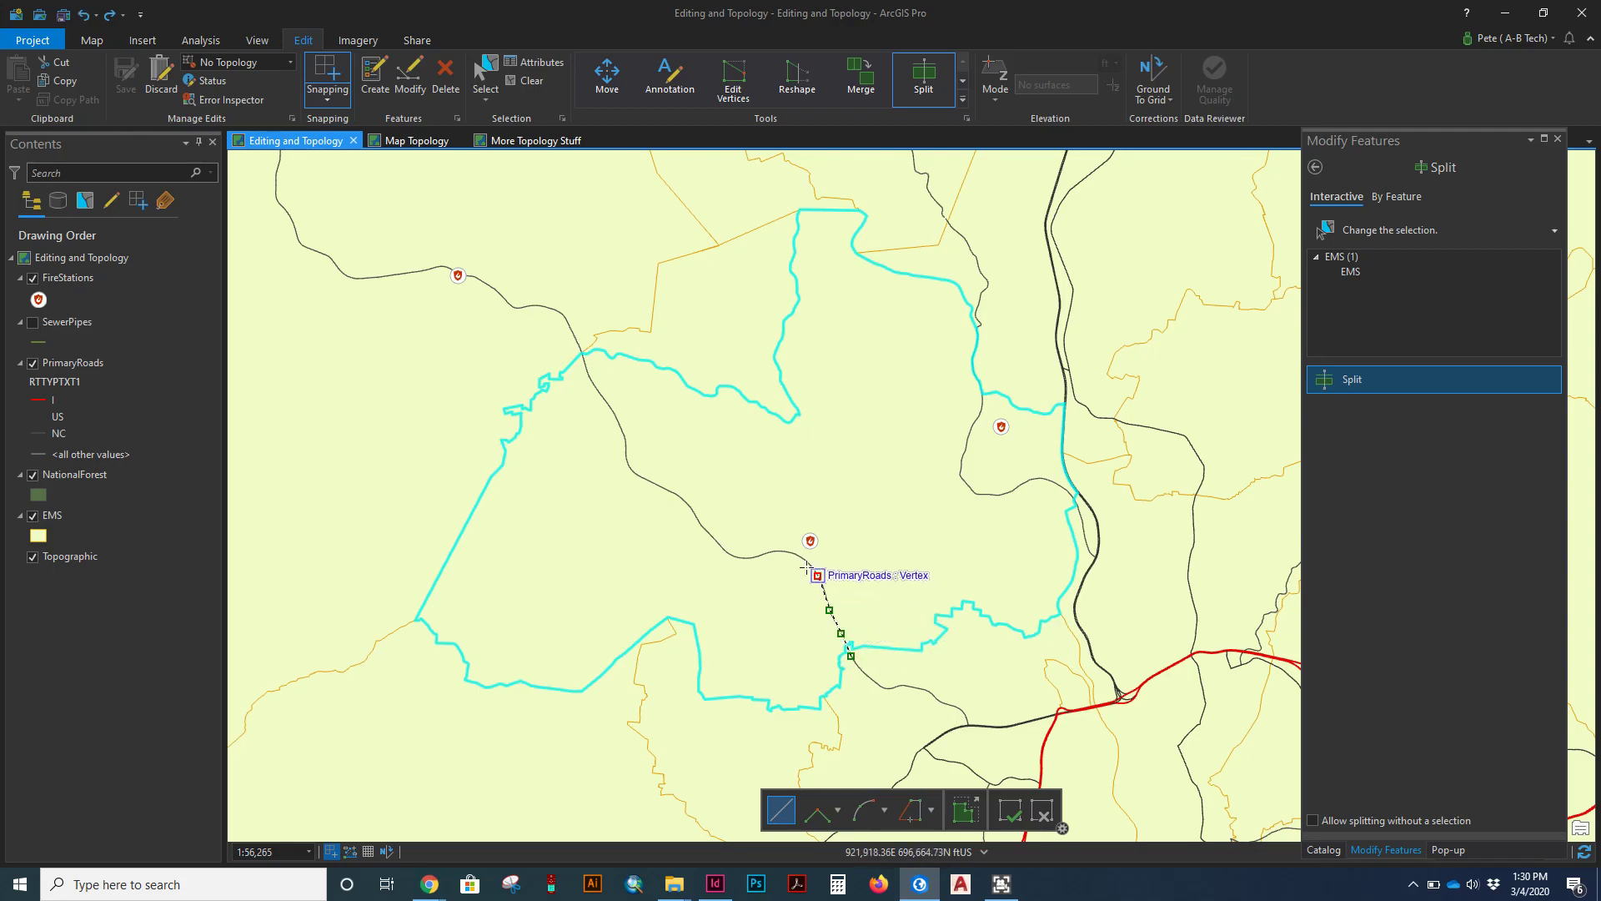
left_click(801, 555)
left_click(783, 551)
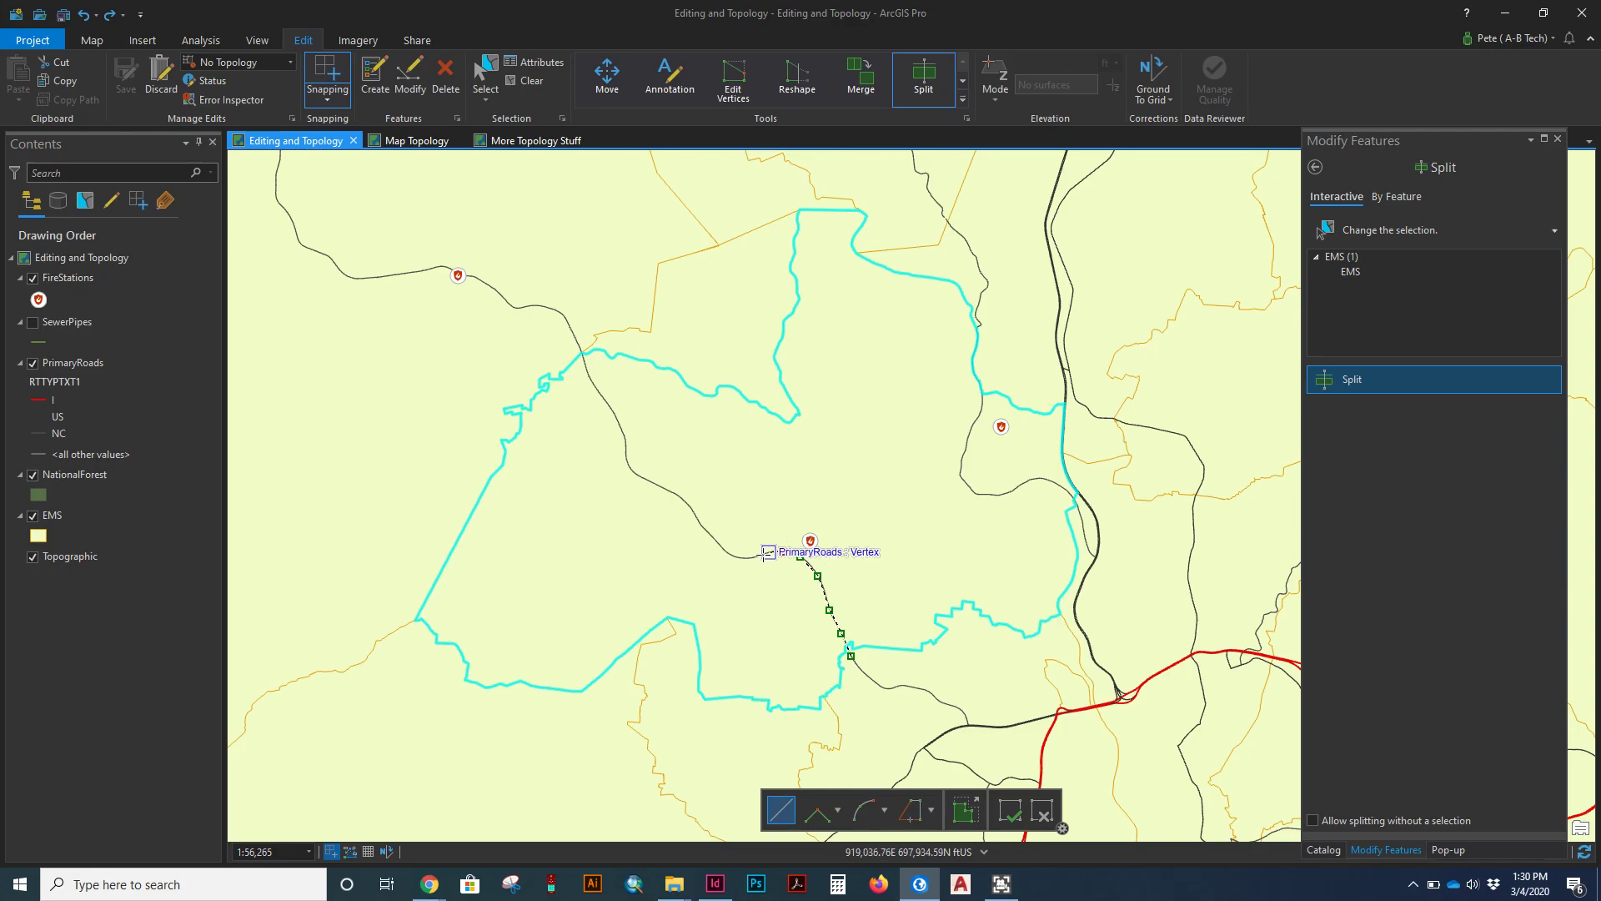
left_click(745, 559)
left_click(726, 552)
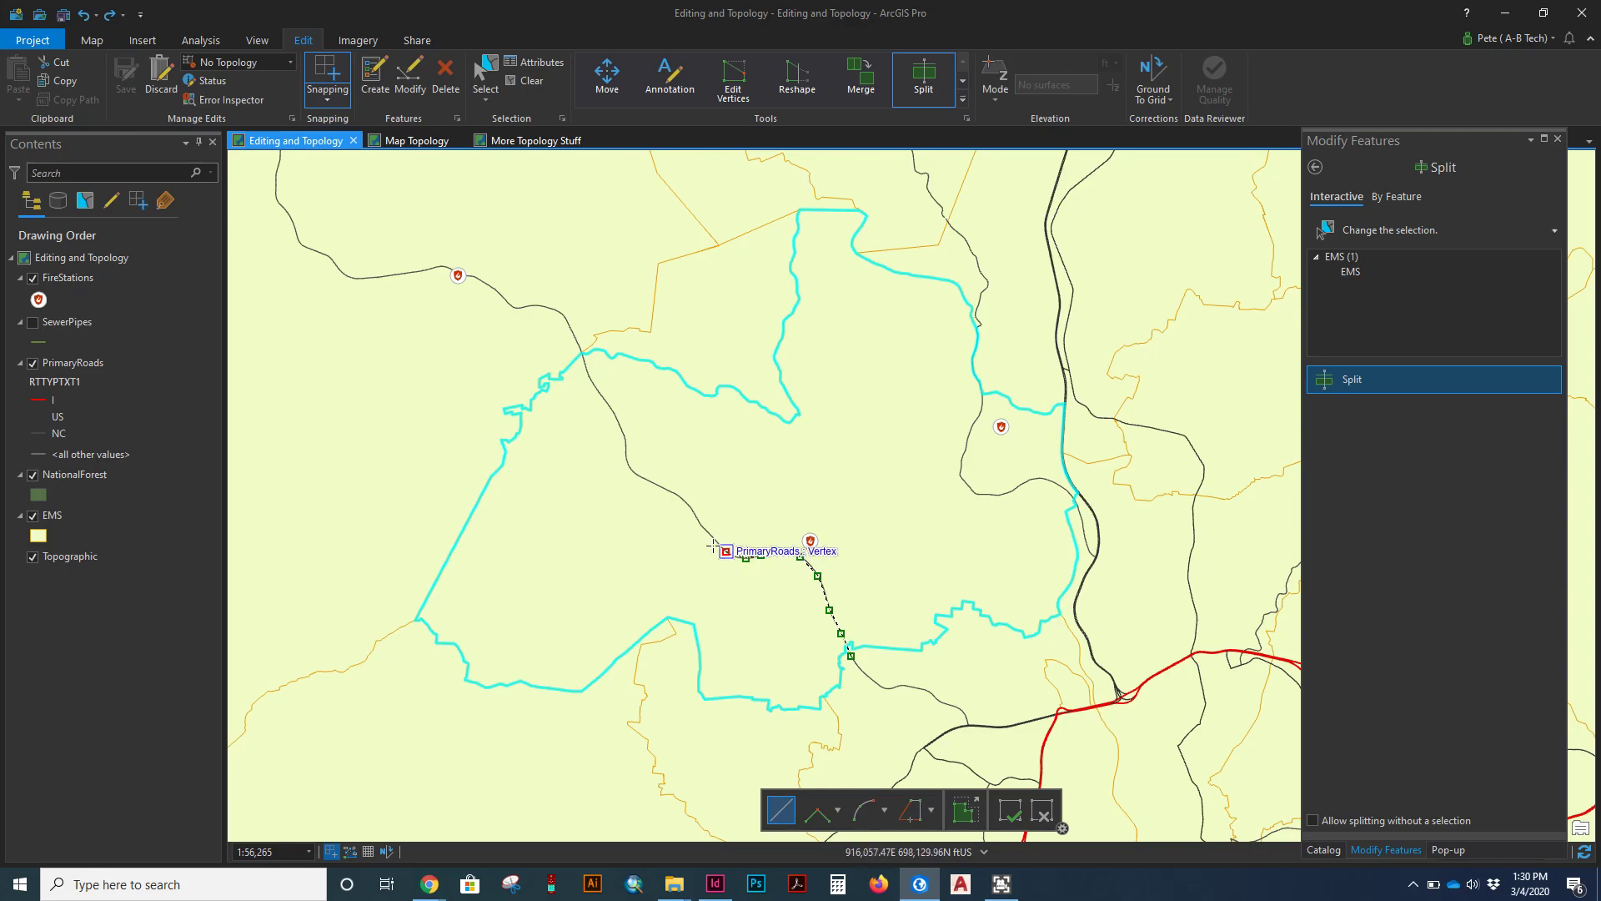
left_click(710, 535)
left_click(696, 517)
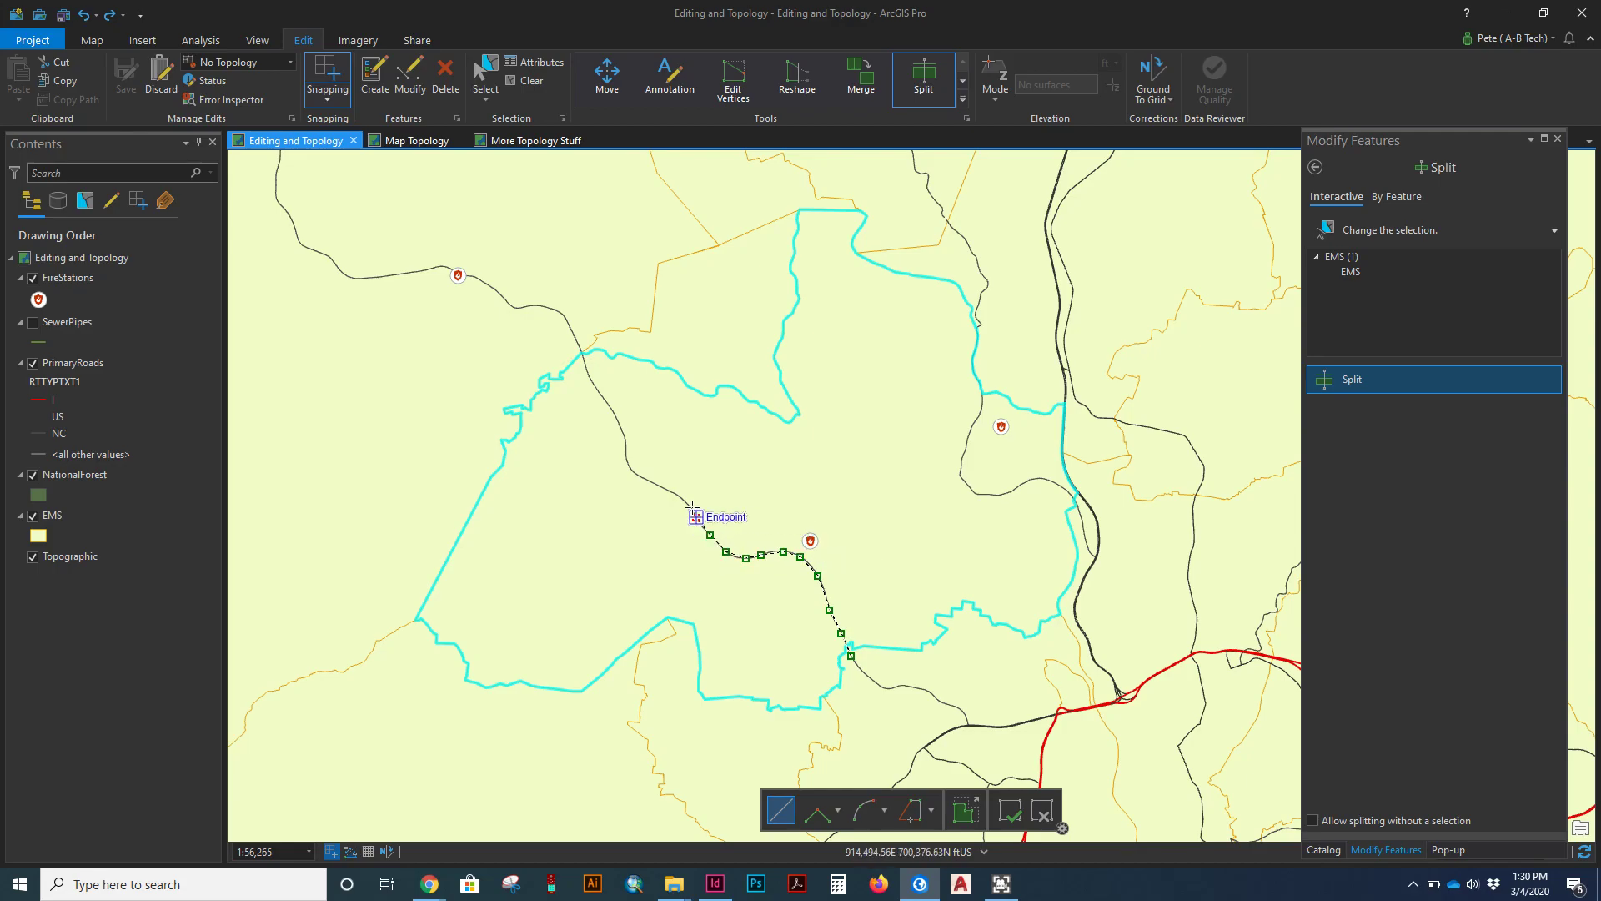
left_click(678, 496)
left_click(649, 481)
left_click(634, 472)
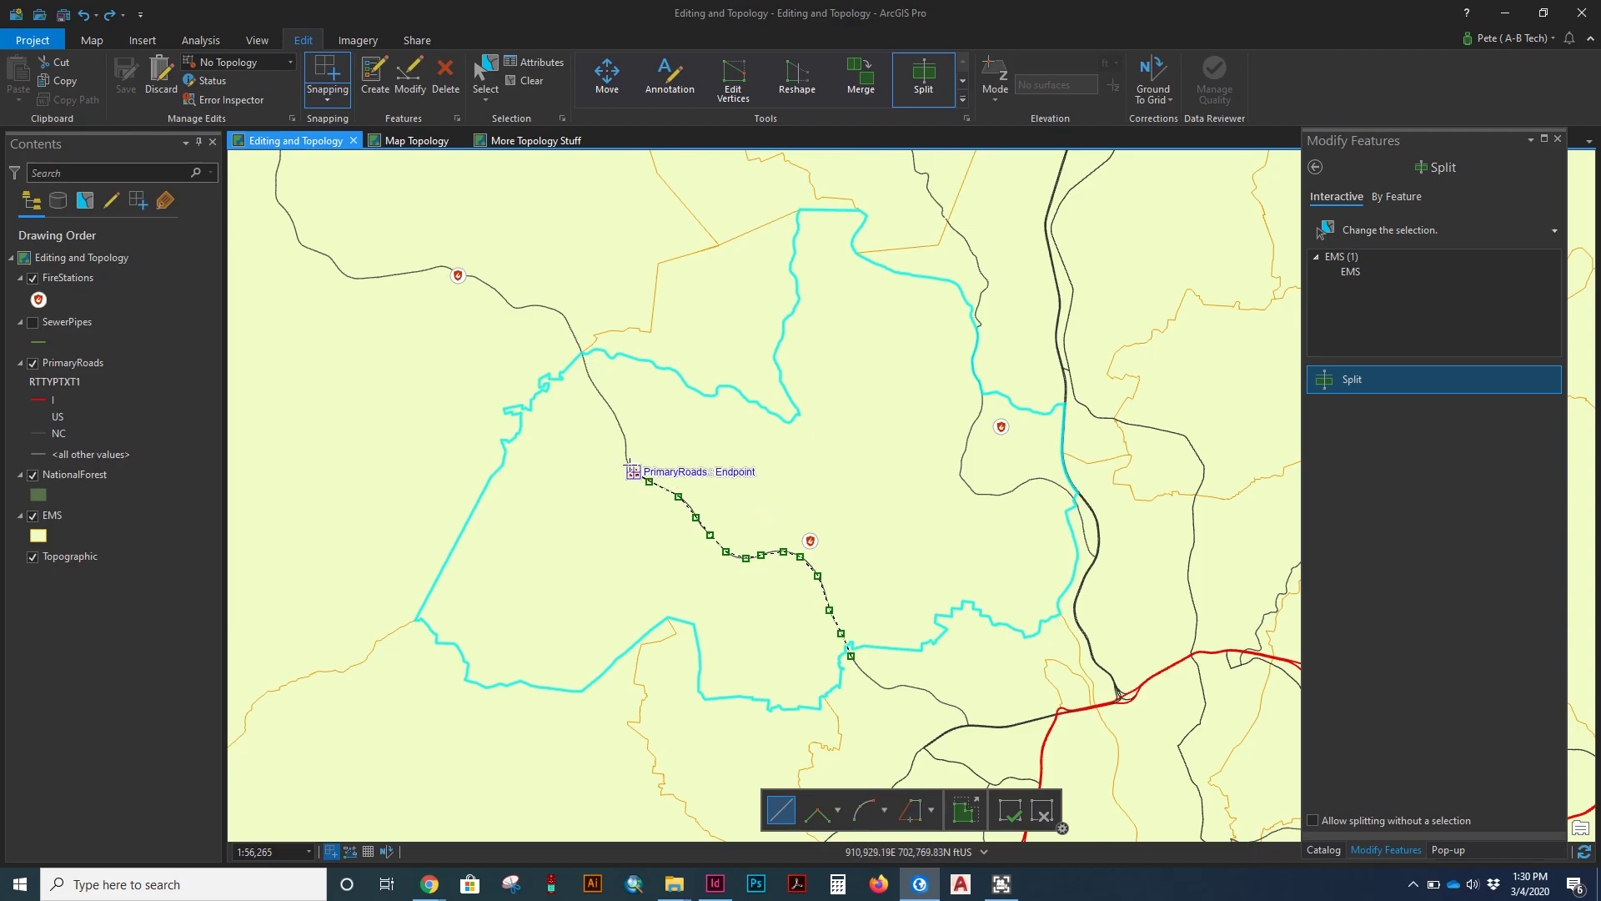
left_click(625, 457)
left_click(624, 435)
left_click(612, 412)
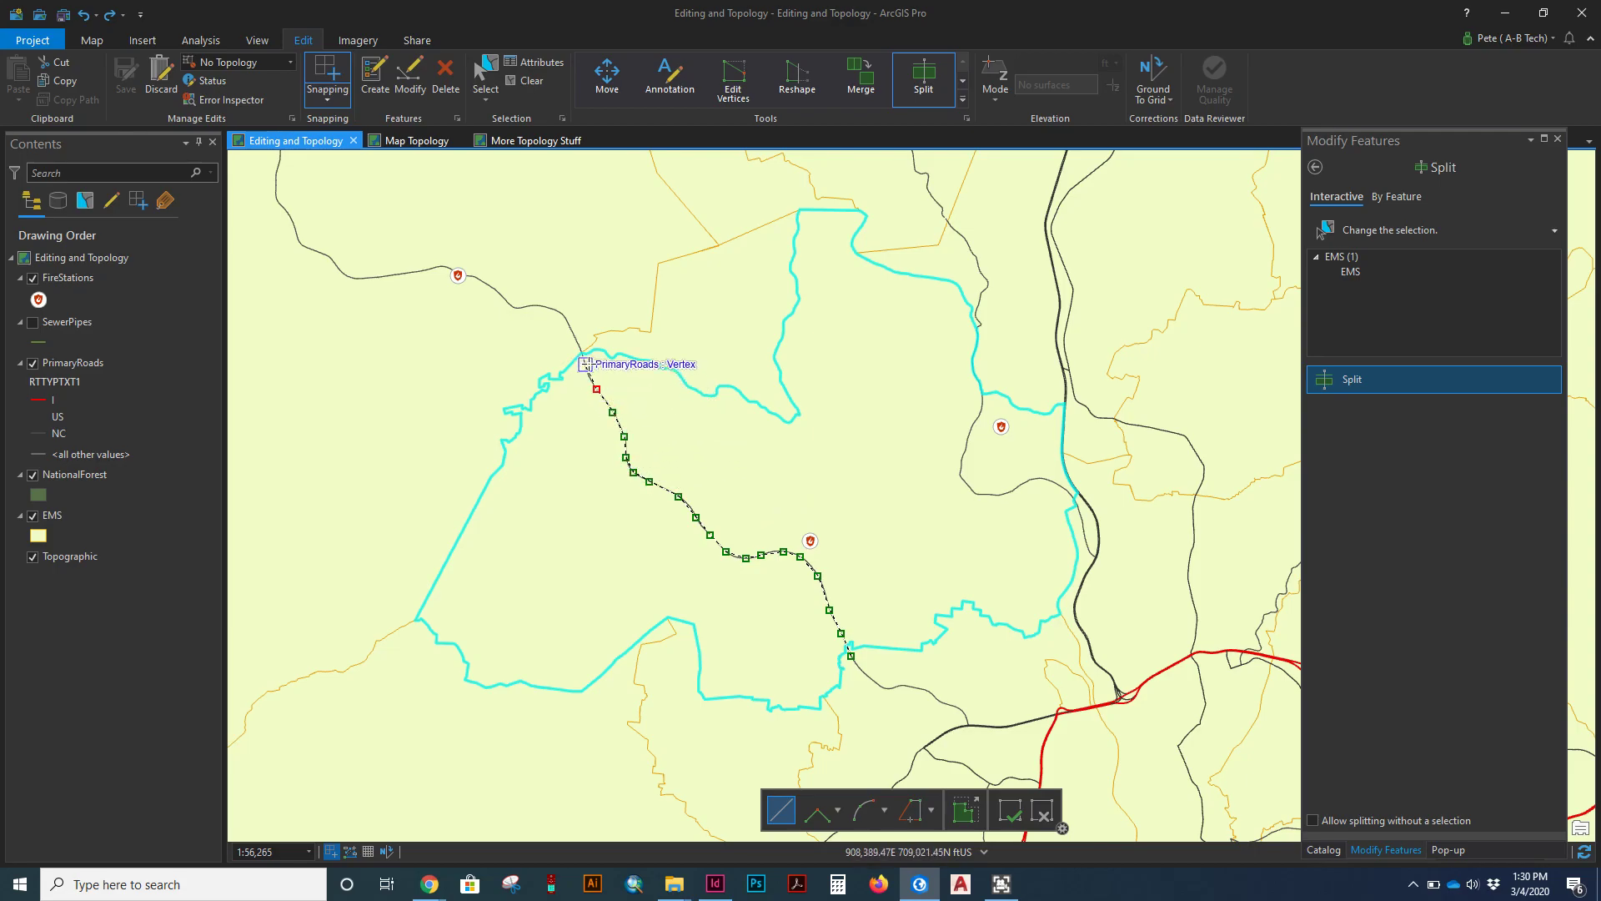
double_click(577, 343)
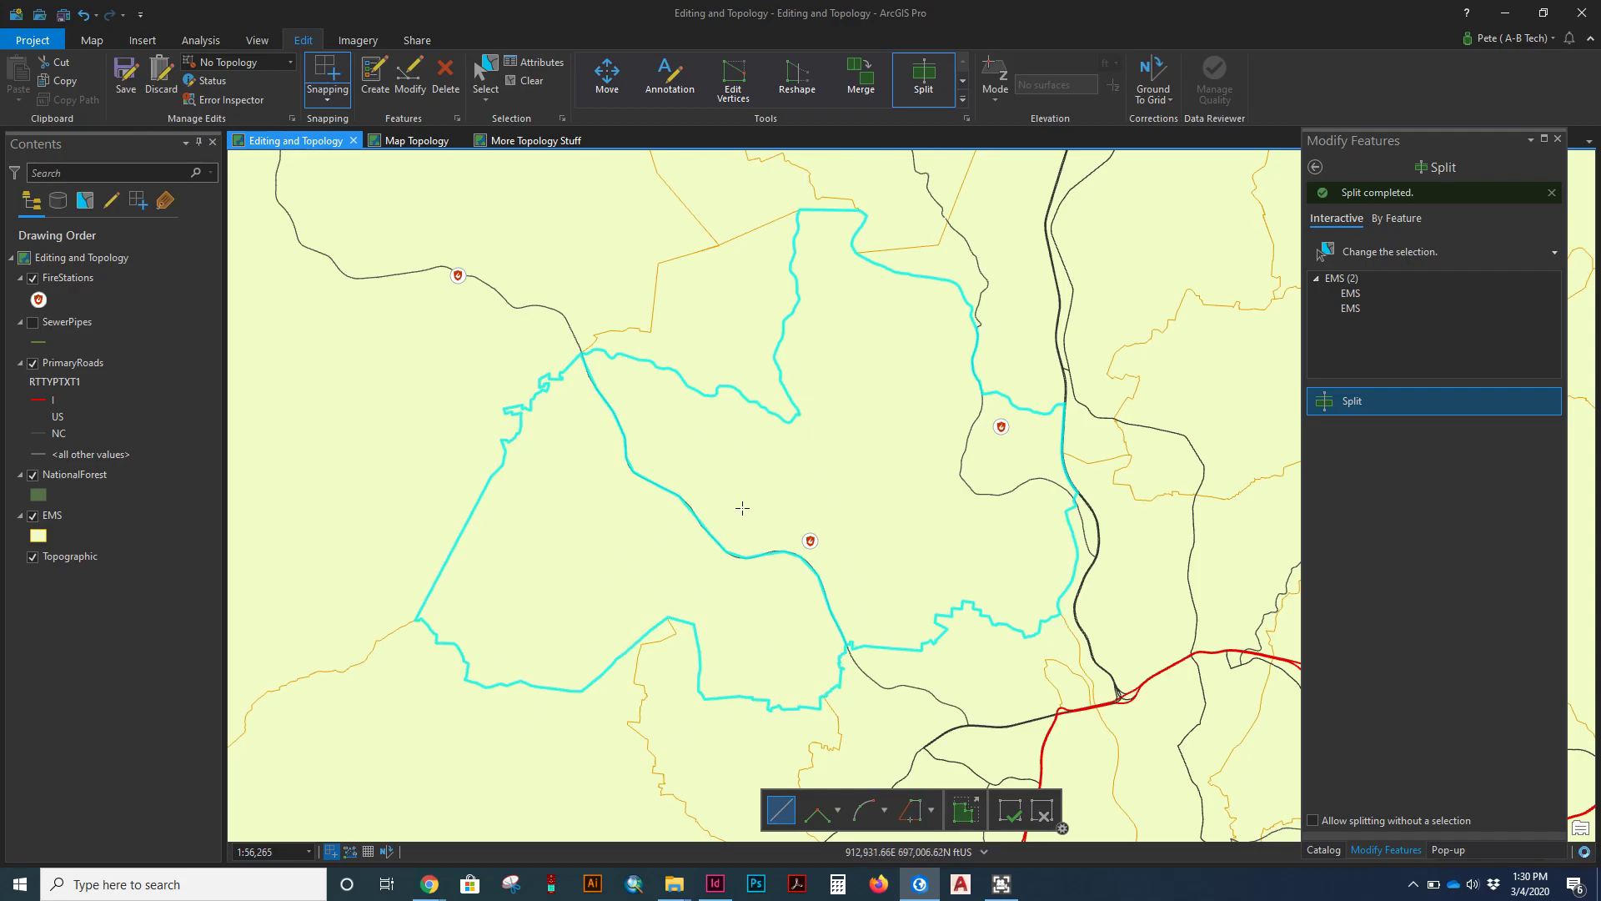
Step: Compare the straight-segment split line closely with the highway's curves, and undo the split
scroll(679, 532, "up", 4)
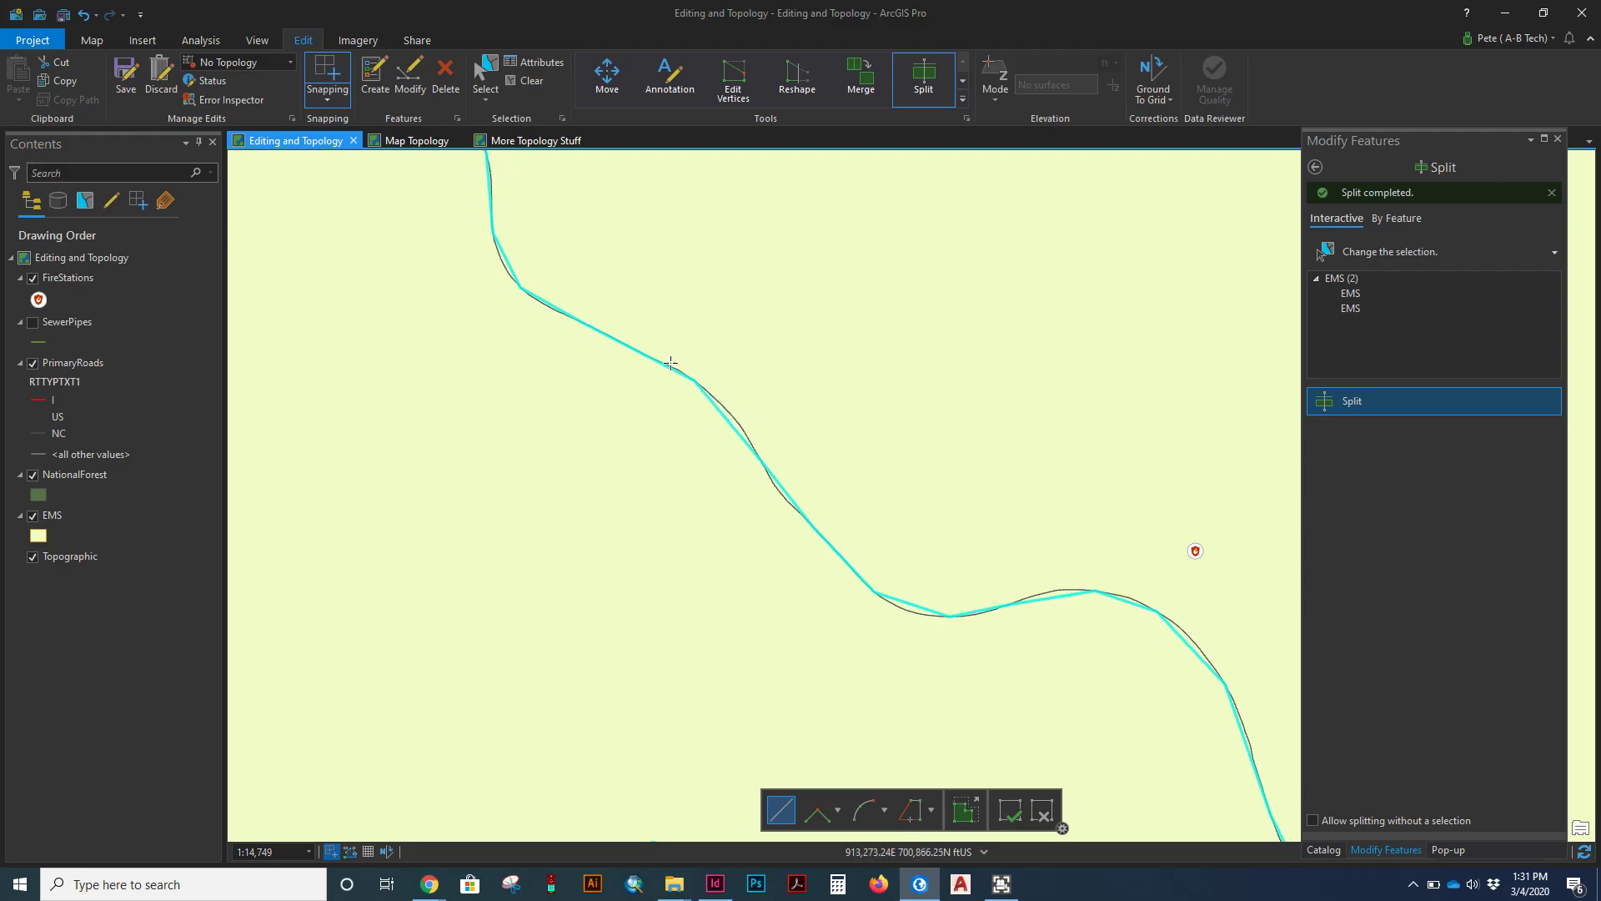
scroll(1167, 349, "down", 5)
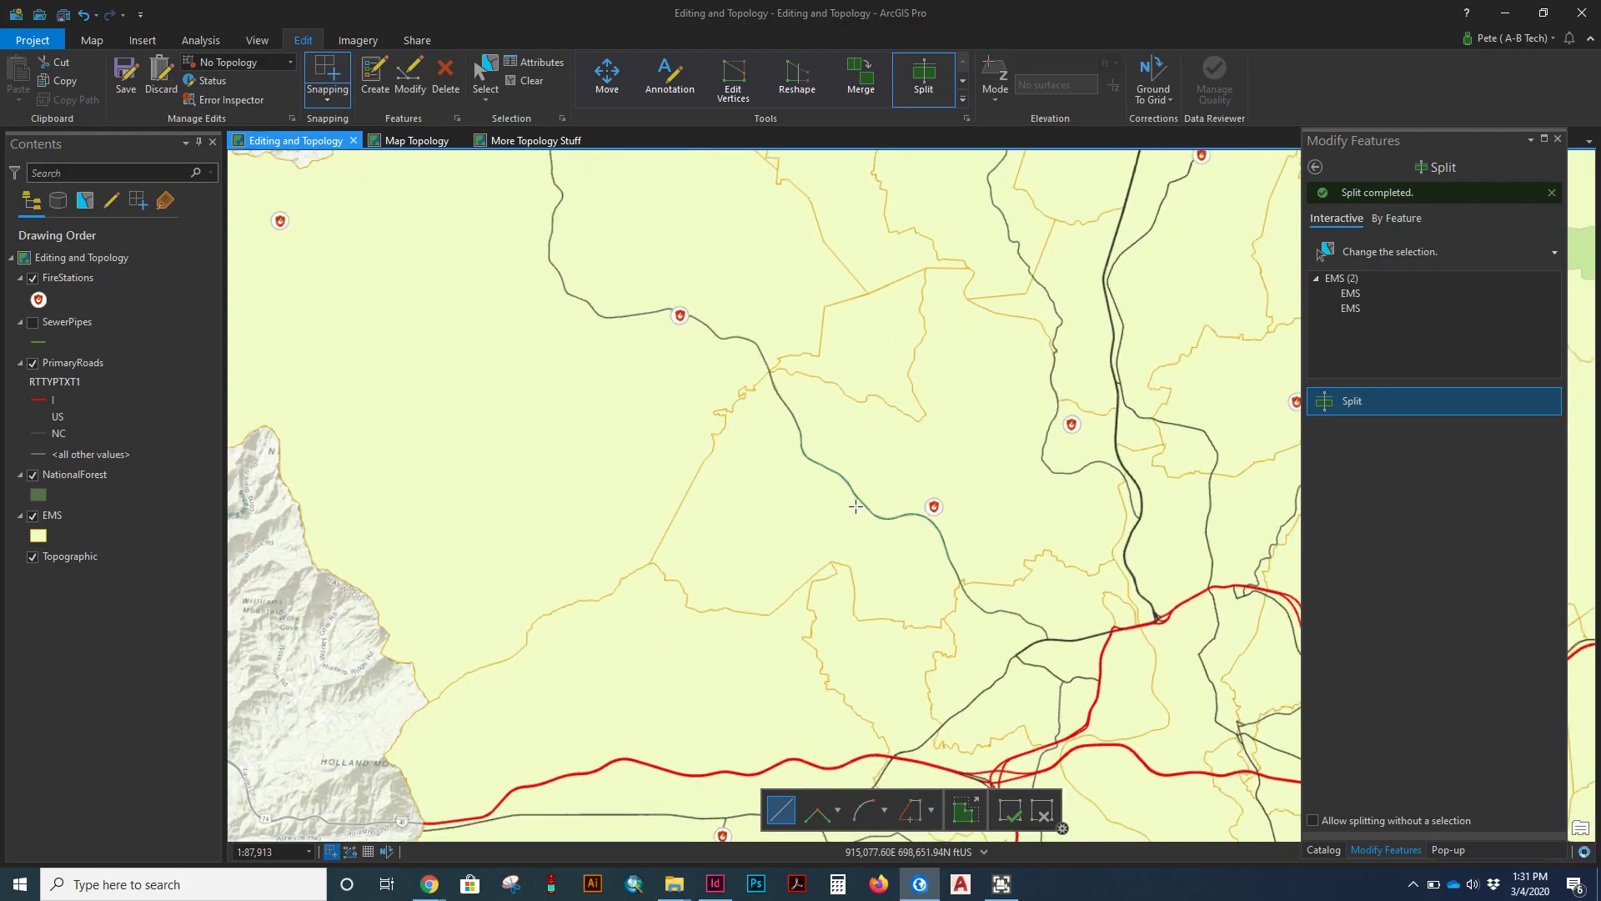
left_click(83, 25)
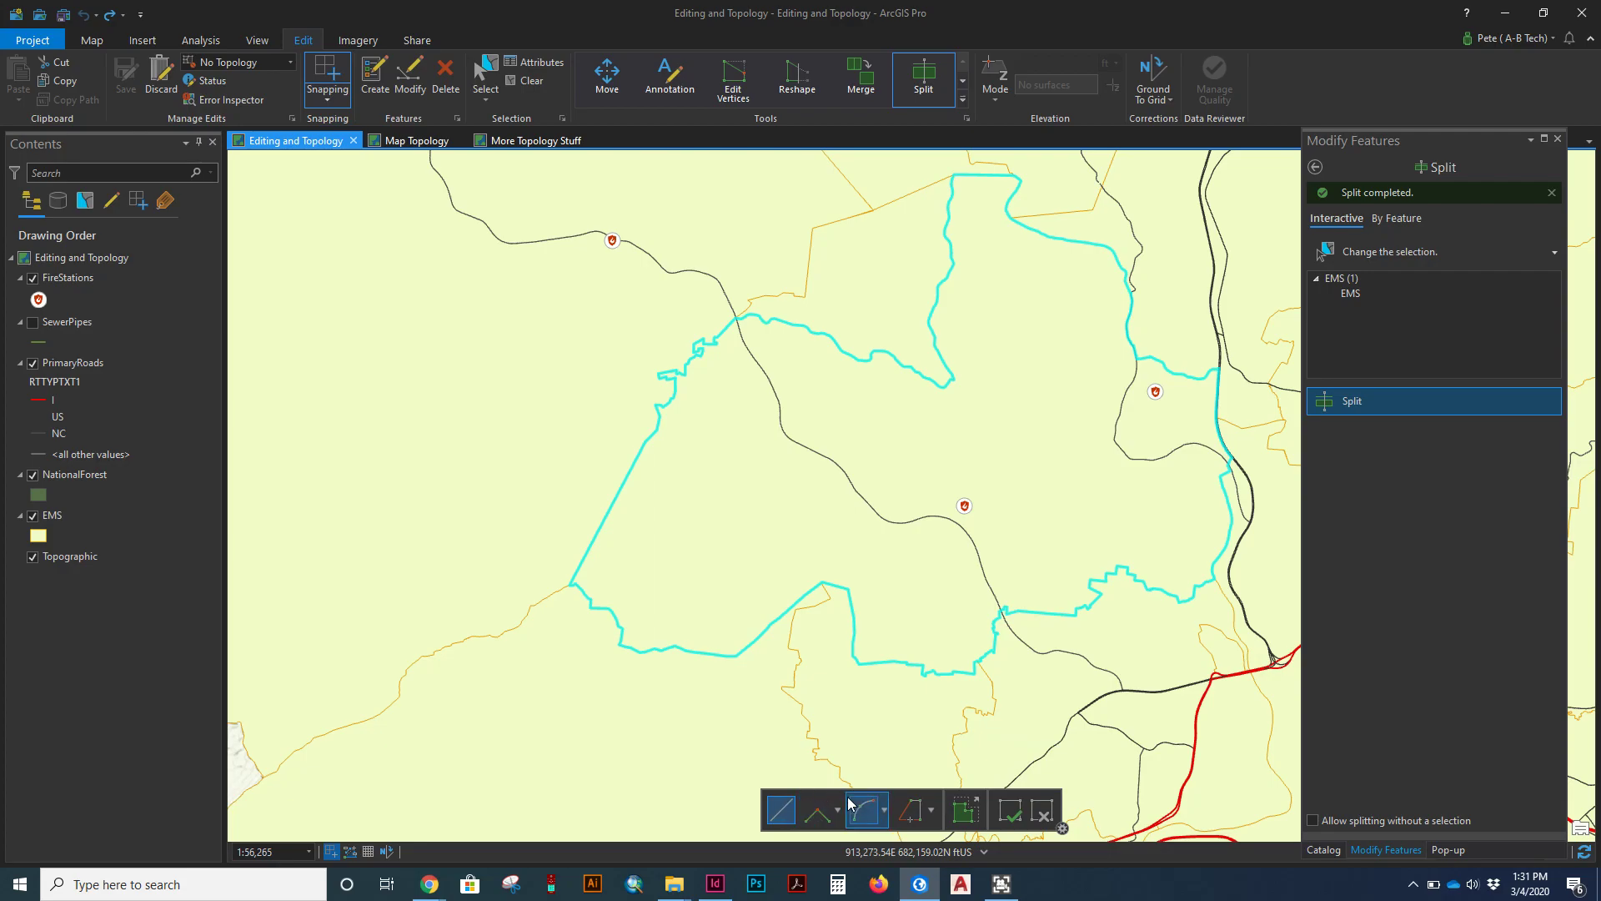
Step: Split EMS polygon E6A with the Trace tool, following New Leicester Hwy from south of the polygon to just beyond its northwestern boundary
left_click(907, 814)
scroll(1042, 644, "up", 3)
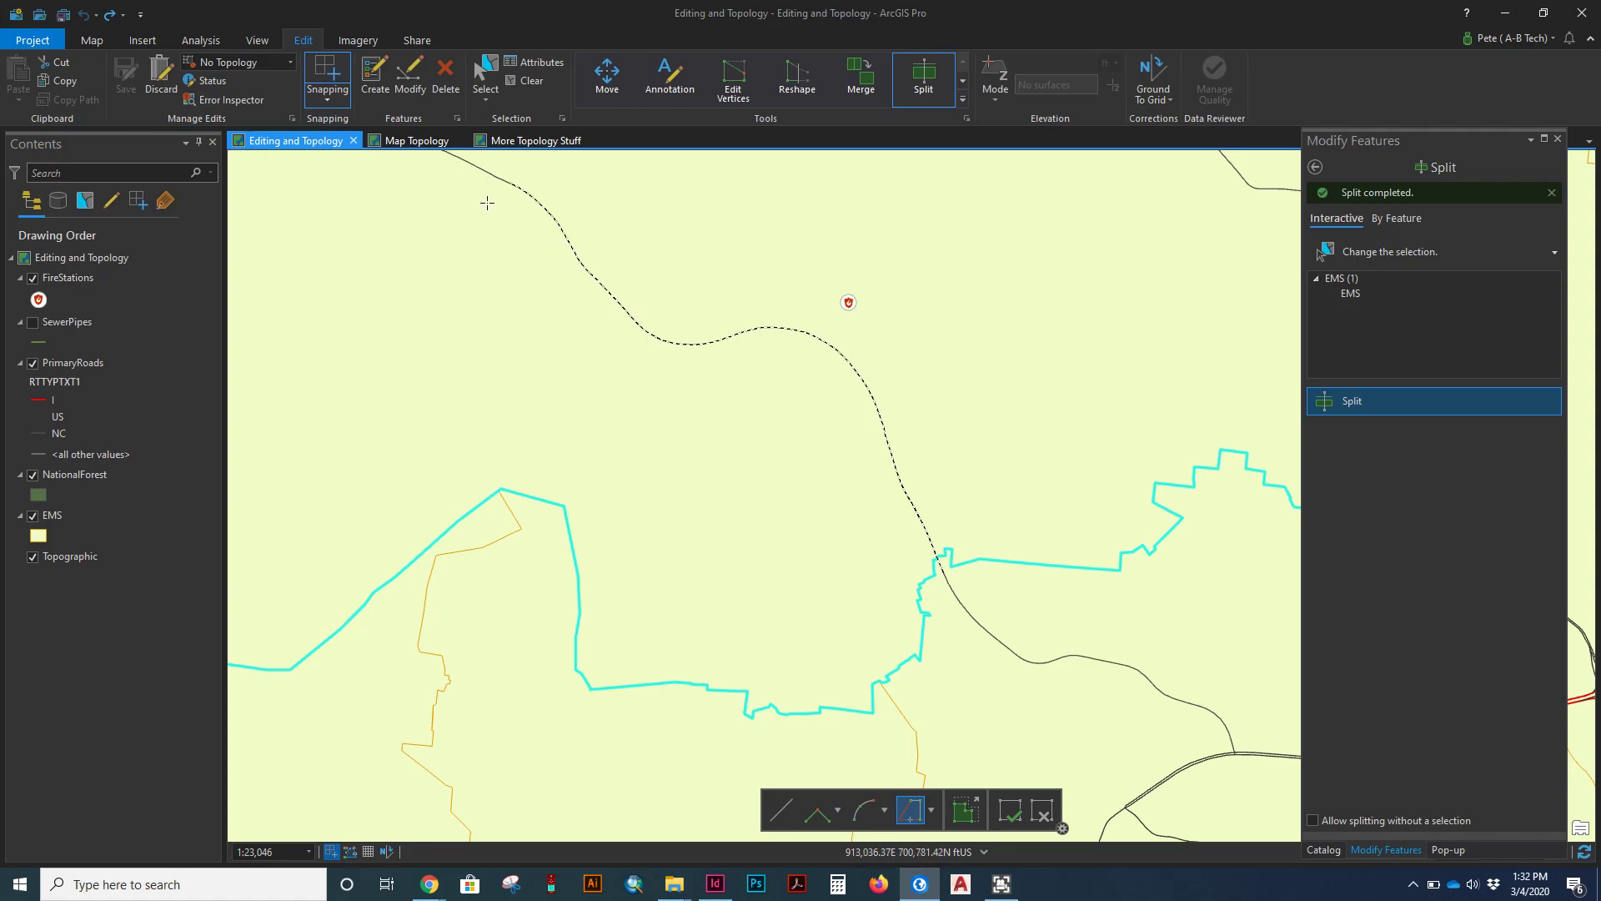
mouse_move(500, 179)
left_mouse_down()
mouse_move(543, 267)
mouse_move(847, 536)
mouse_move(977, 710)
left_mouse_up()
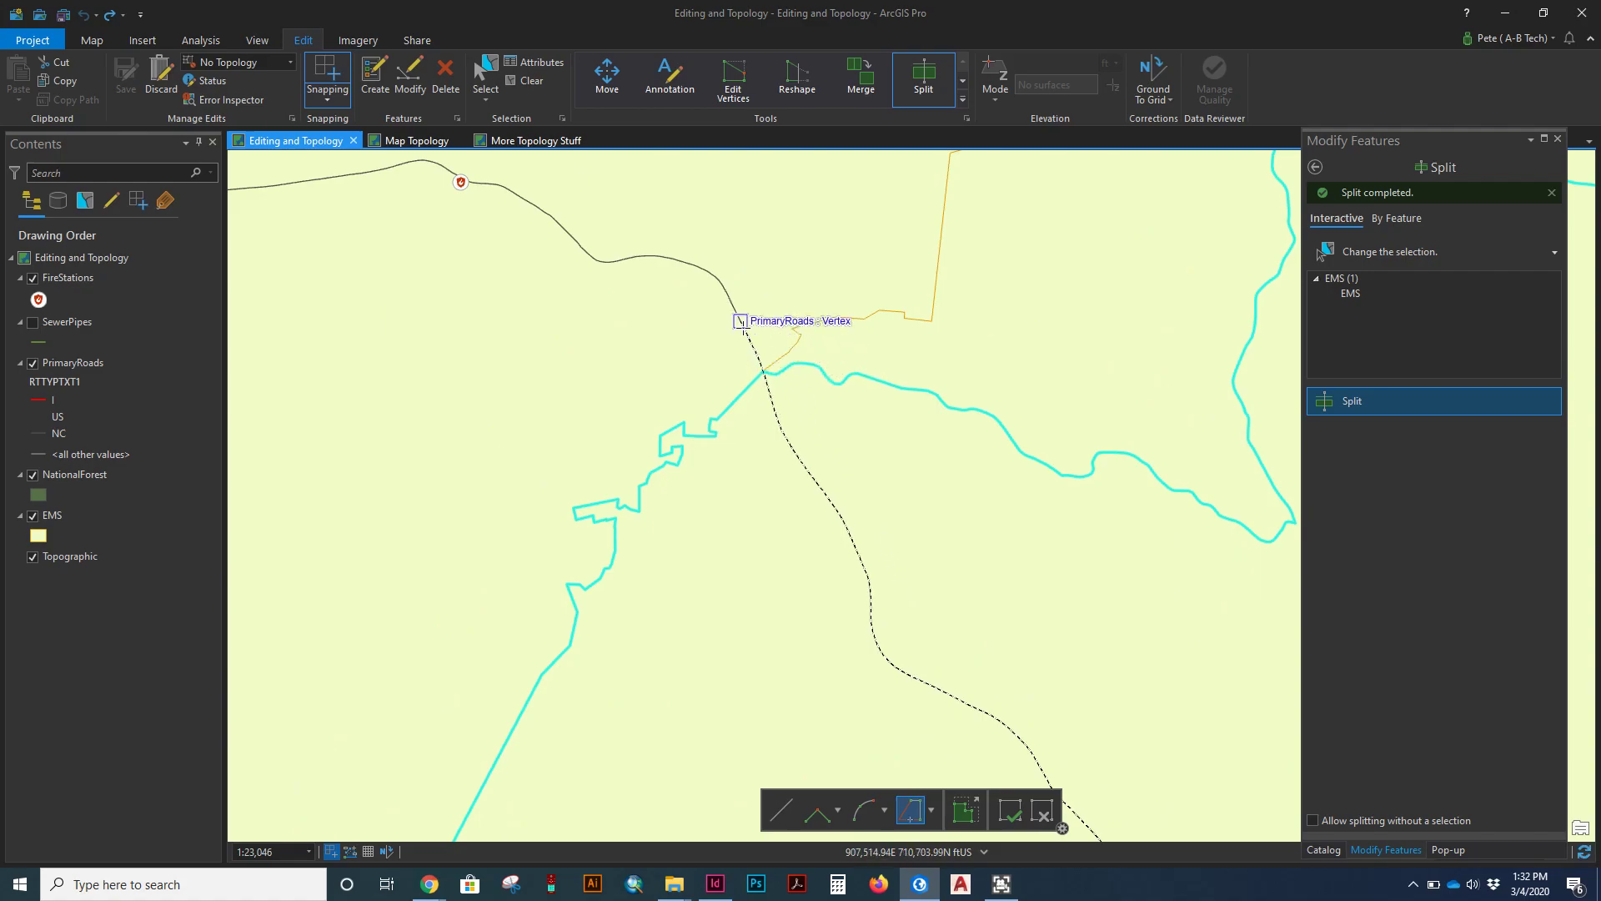
double_click(741, 322)
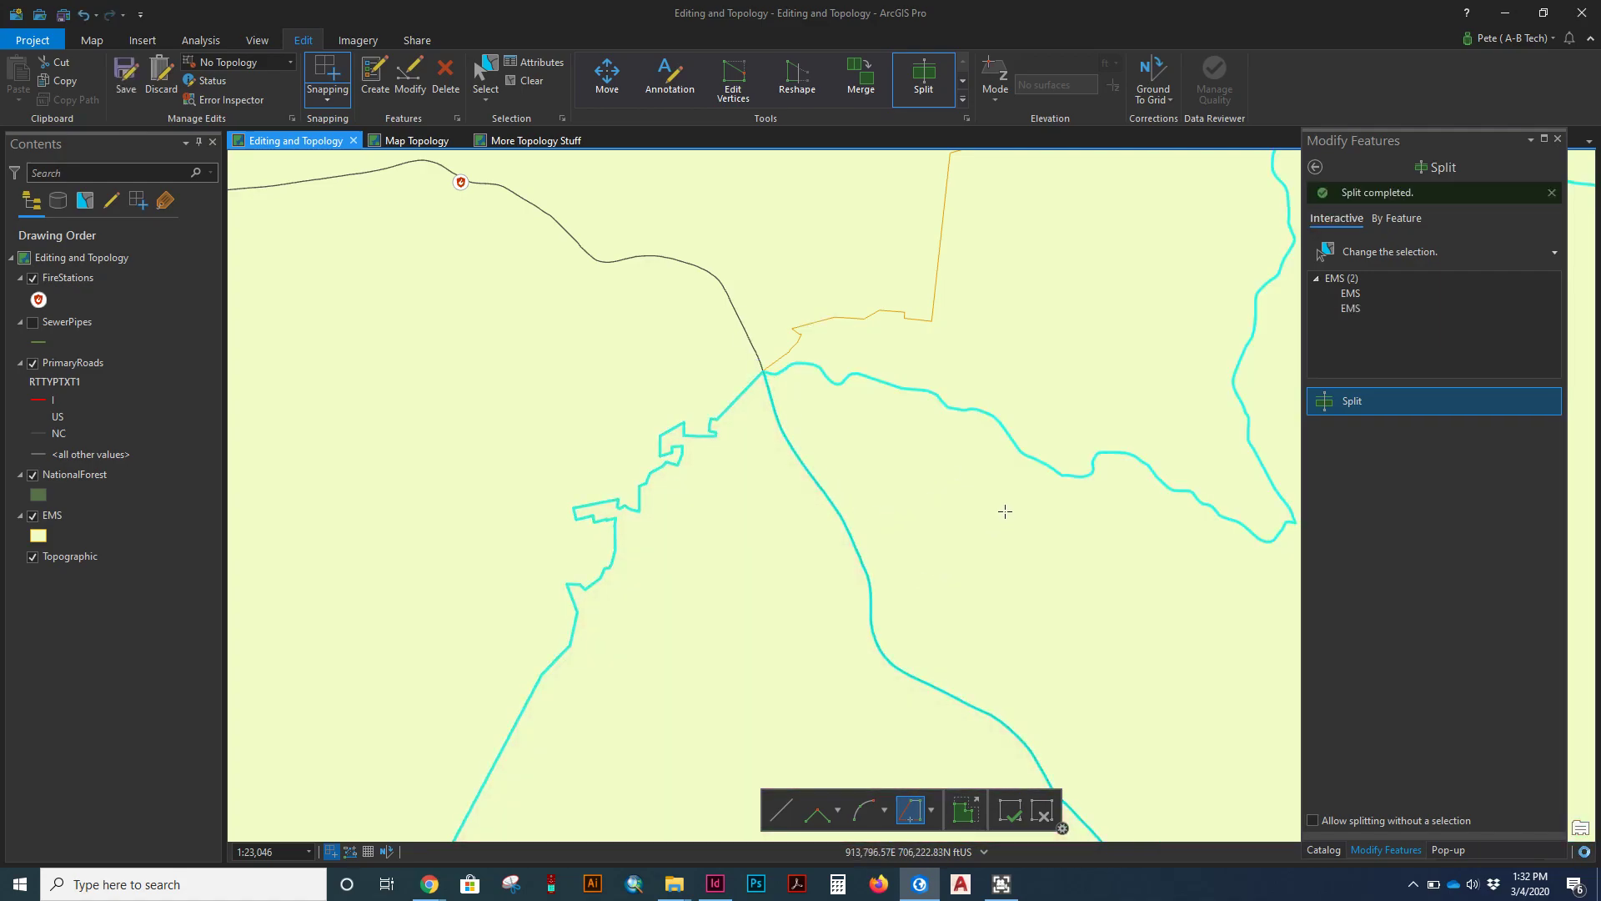
Step: Clear the selection, and hide and redisplay the PrimaryRoads layer to check the traced EMS boundary against the highway
left_click_drag(1106, 610, 872, 358)
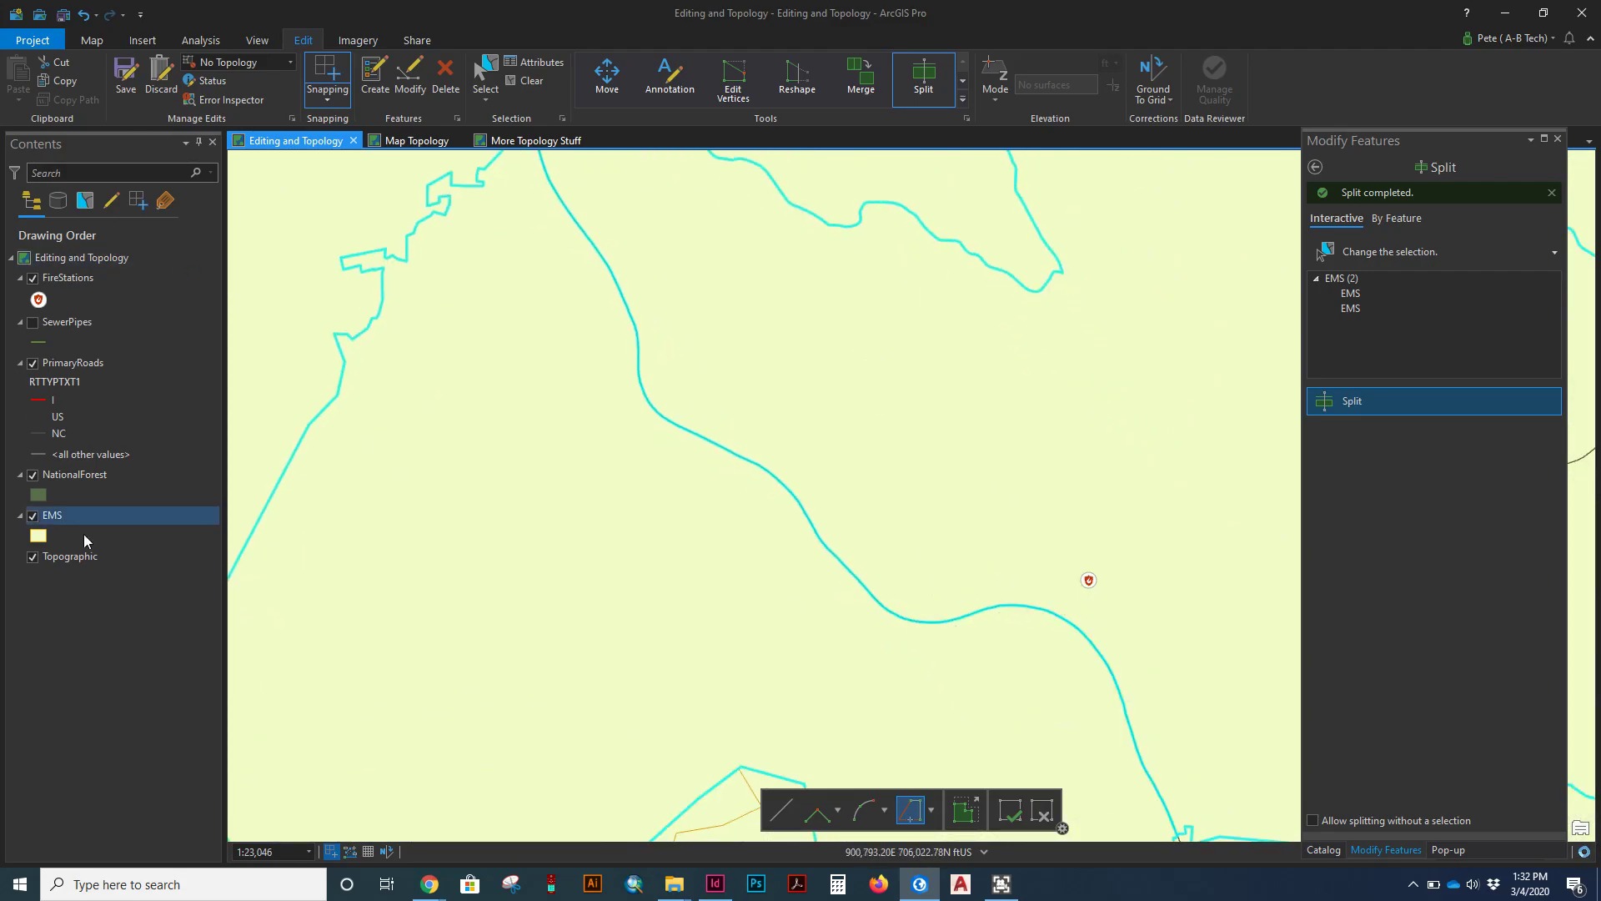
left_click(512, 84)
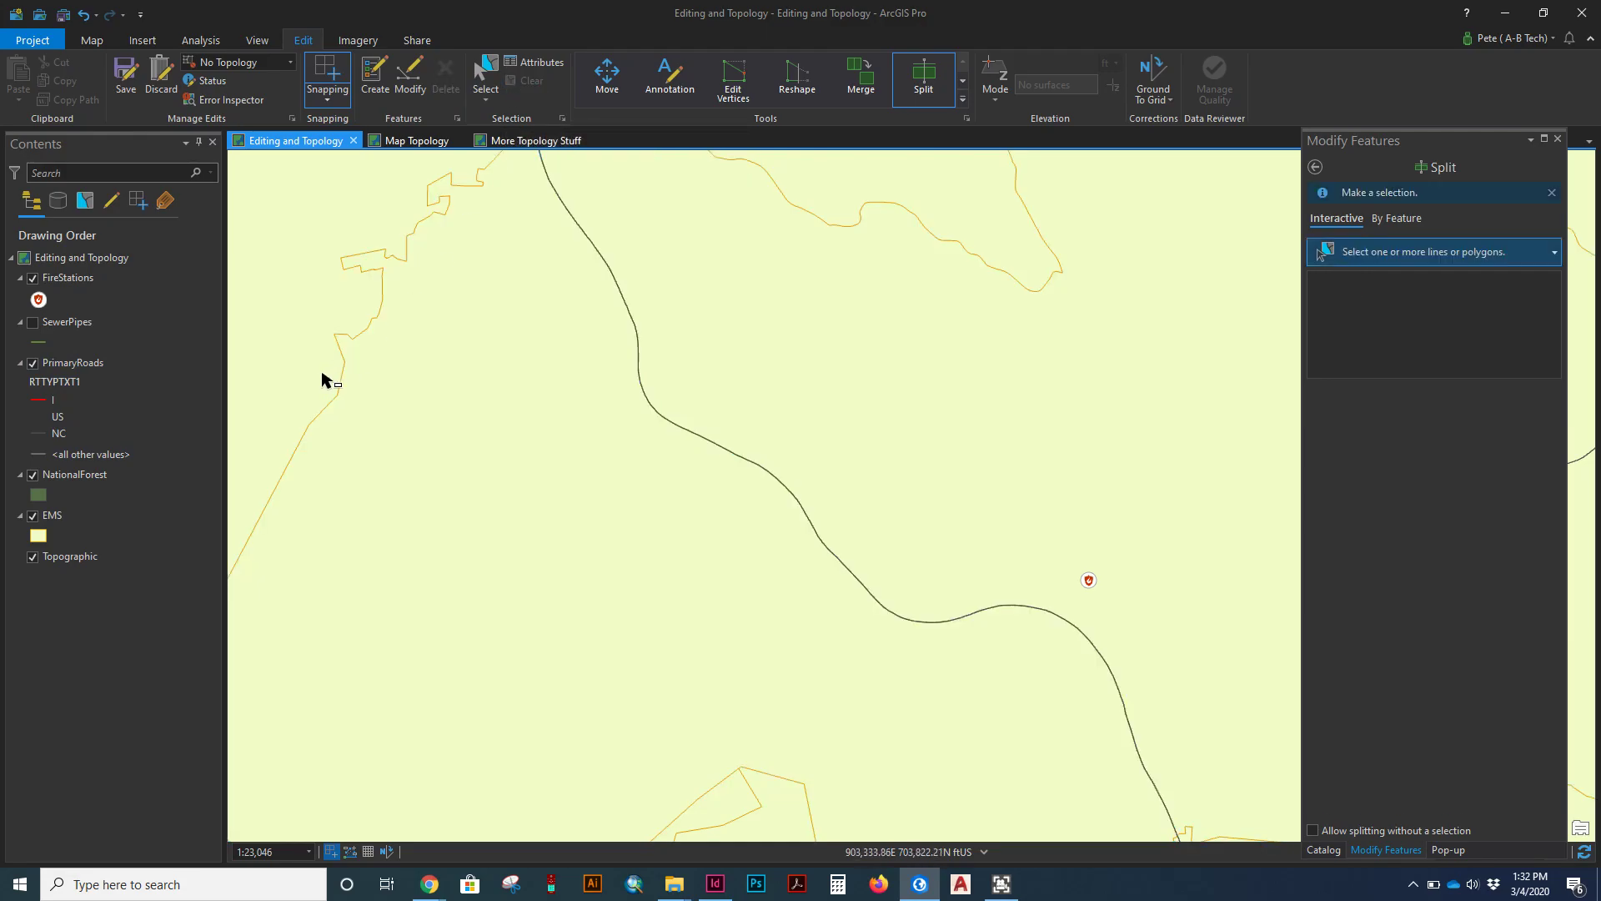
left_click(34, 371)
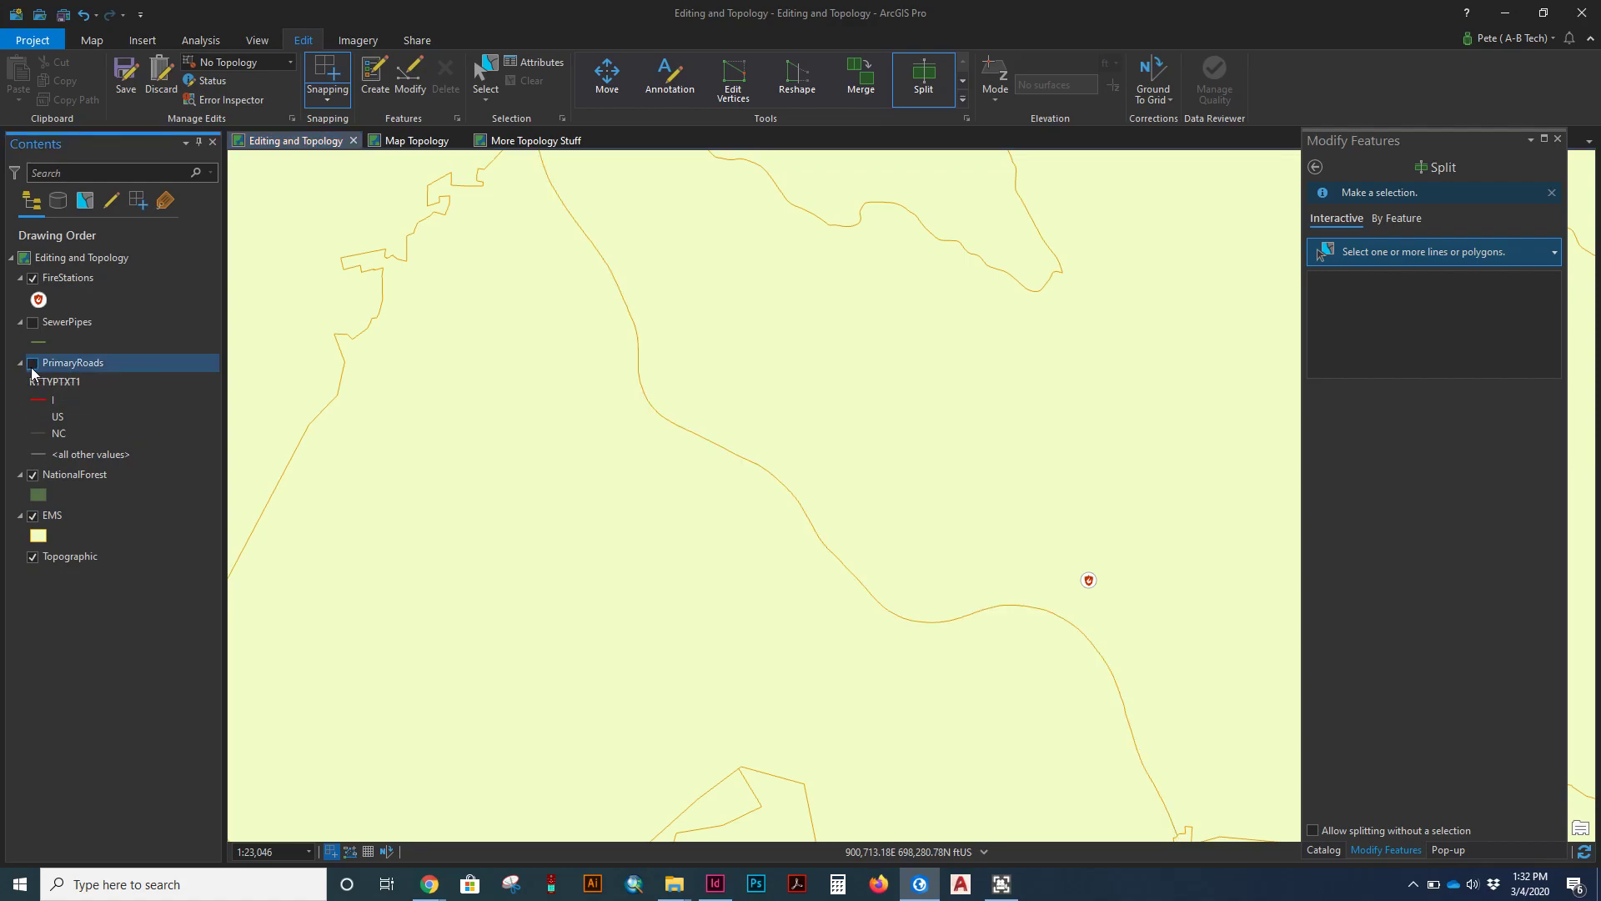
left_click(33, 370)
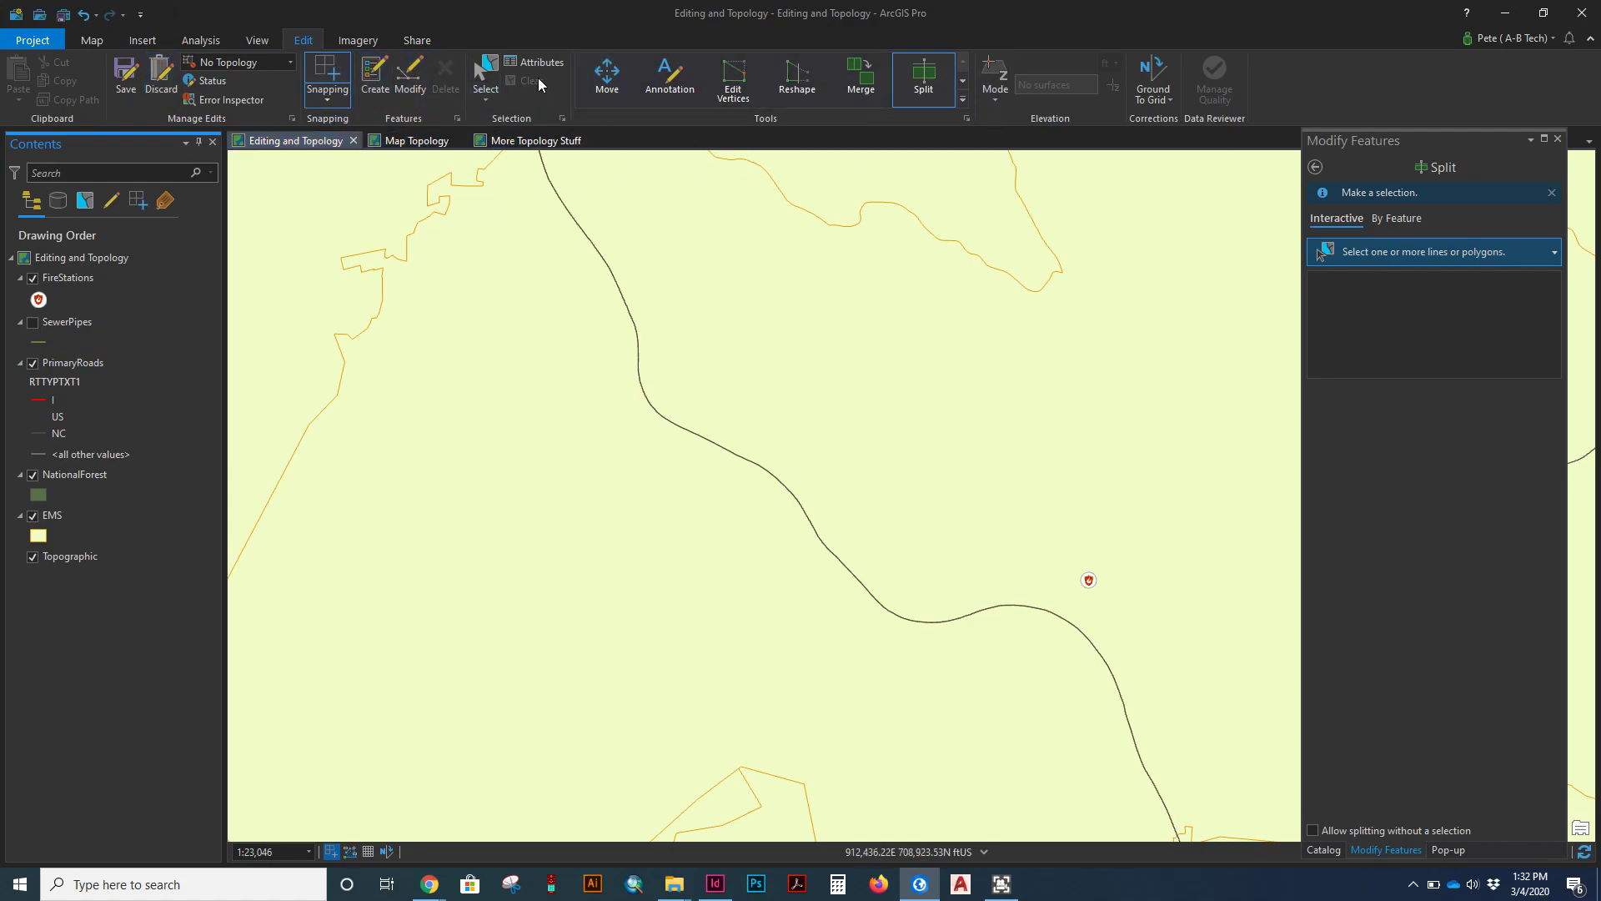
Step: Check the attributes of the EMS polygons flanking the highway, then set the southwestern one's GEOPROXIMITY to E6A2 and STATION to E62, and apply
left_click(829, 437)
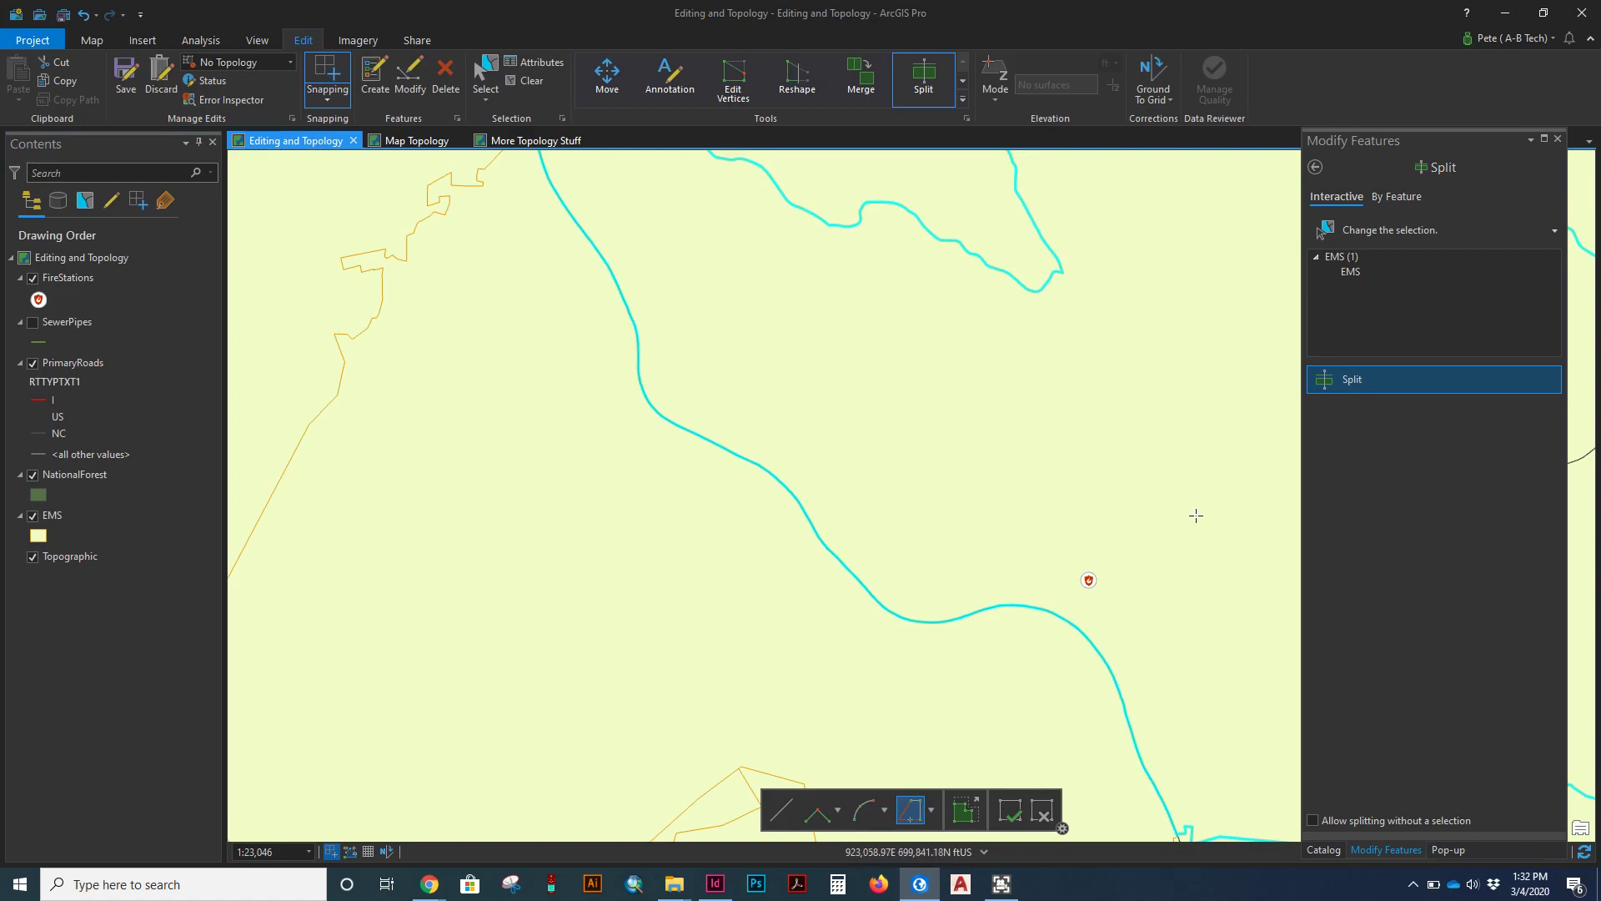
left_click(536, 63)
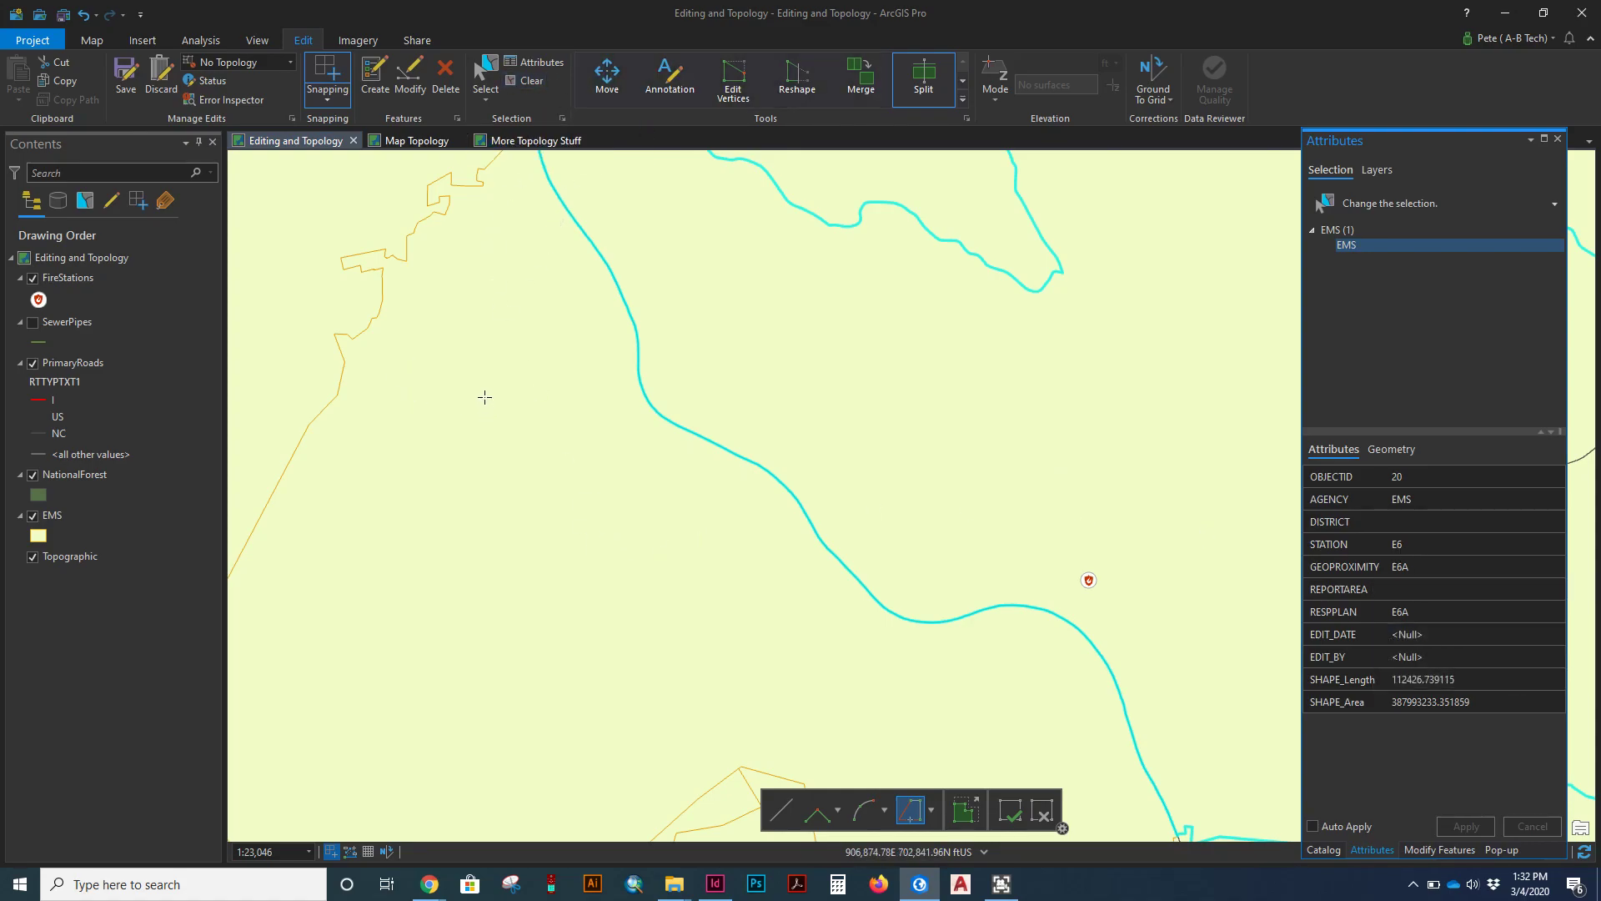
left_click(511, 565)
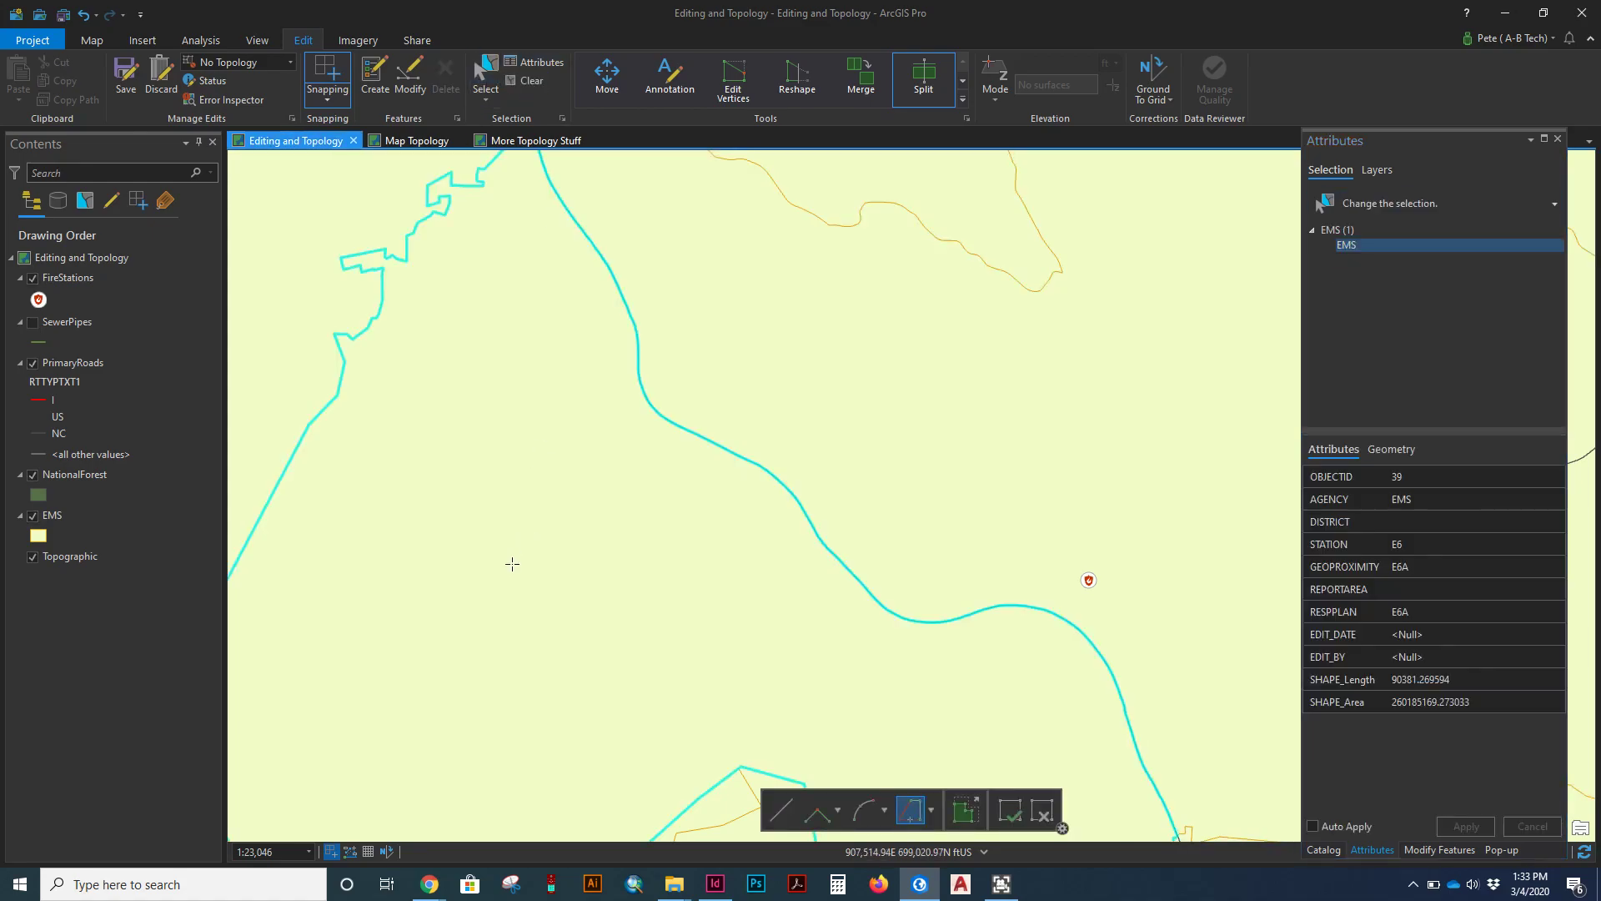
left_click(1422, 567)
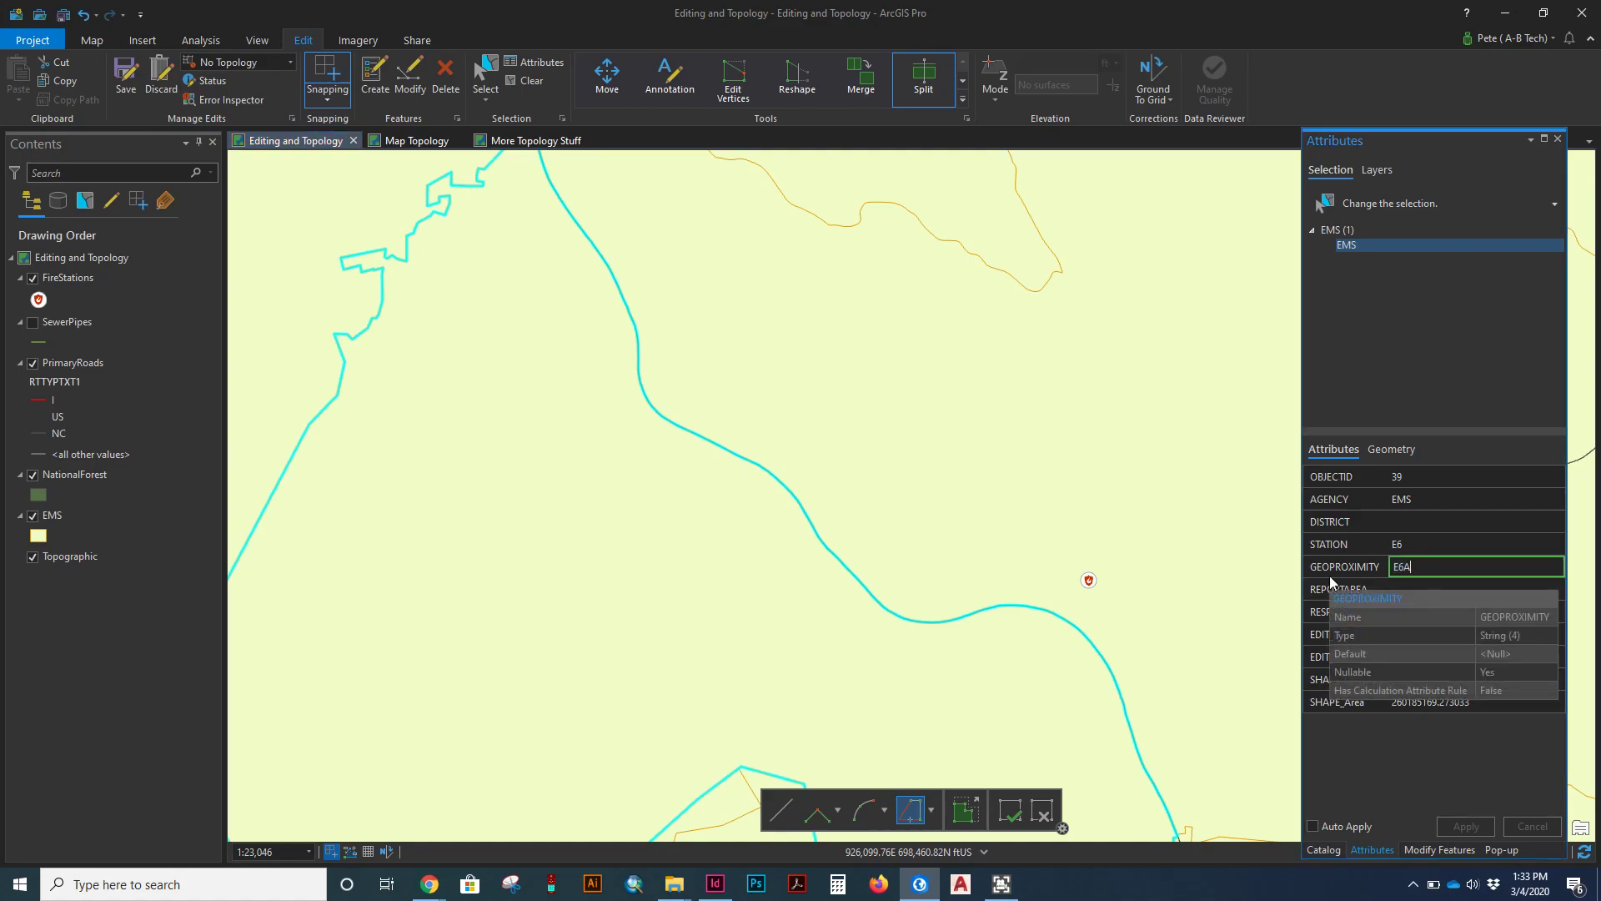
left_click(1439, 545)
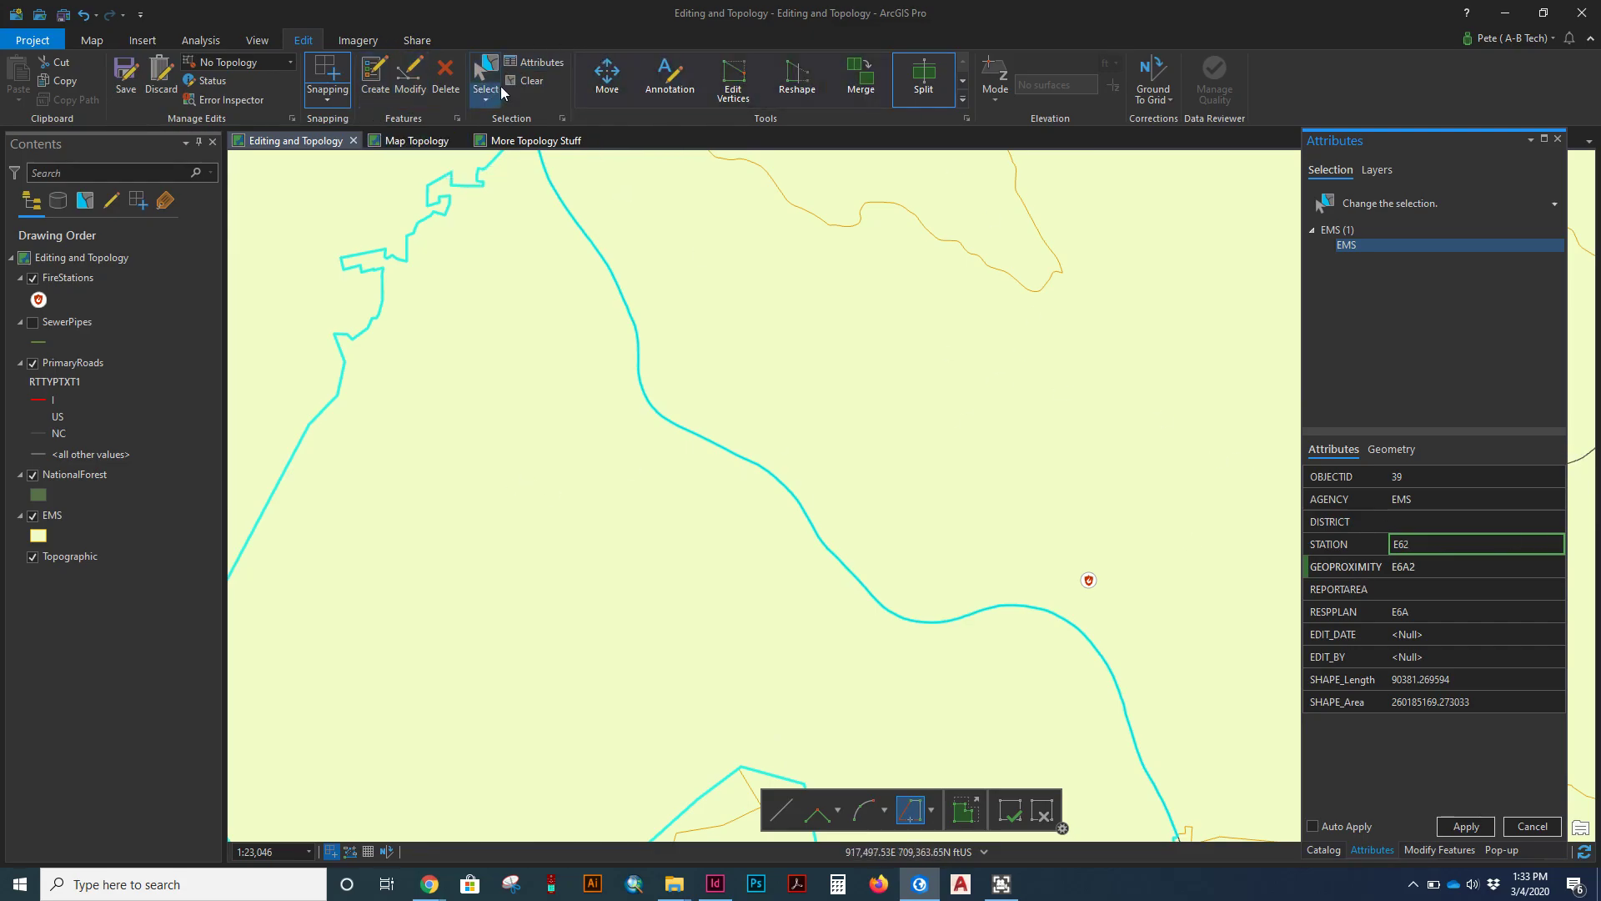
left_click(526, 80)
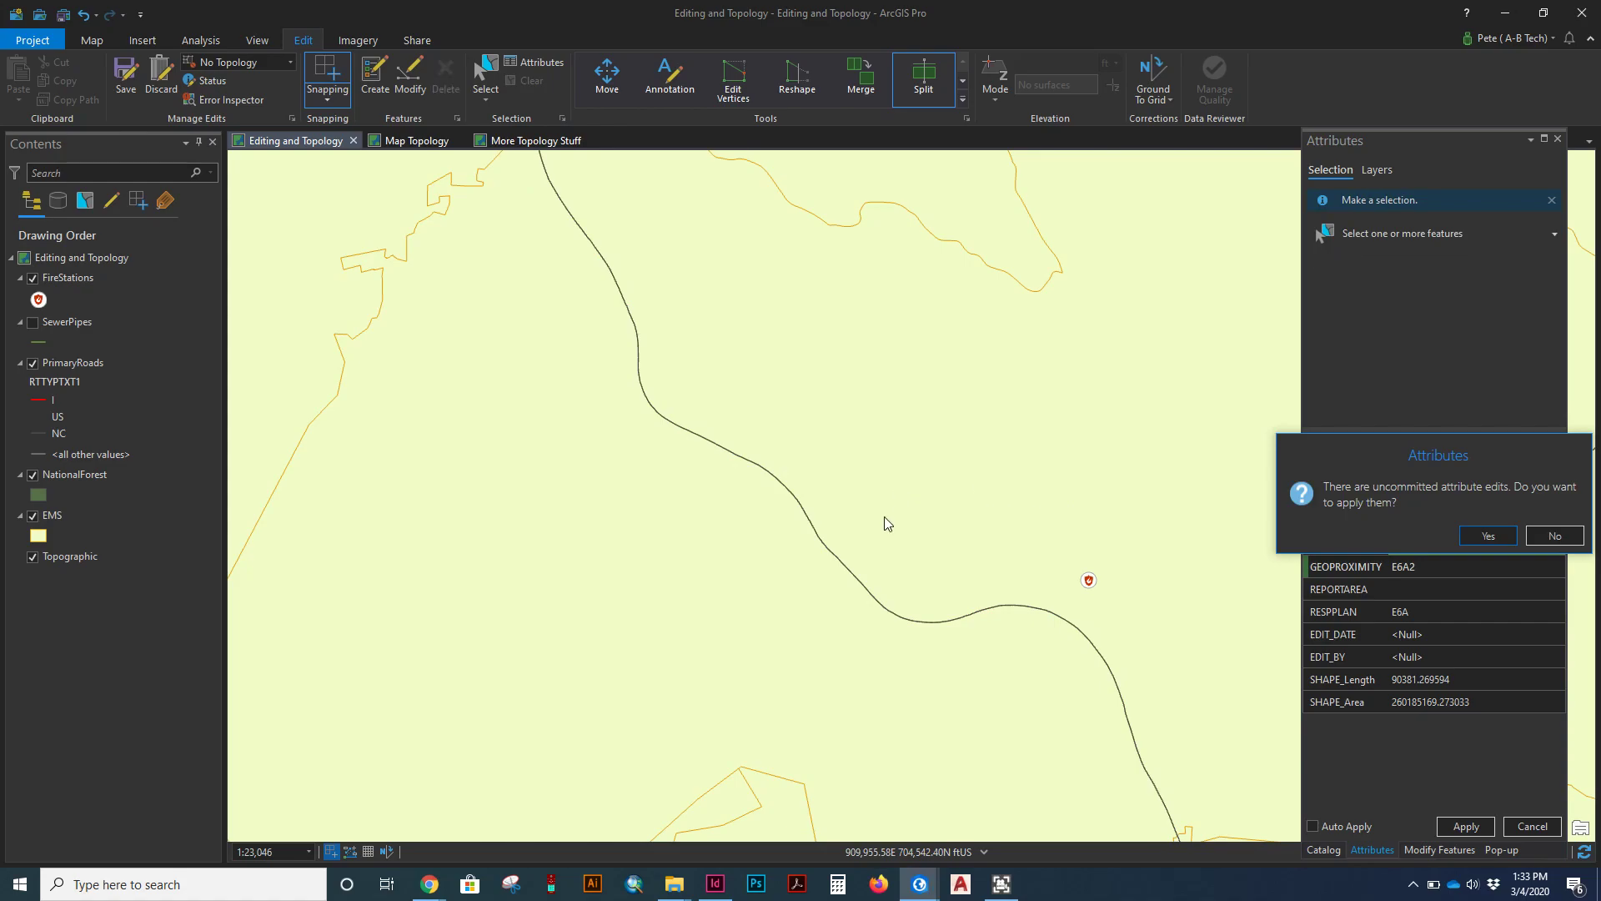
left_click(1486, 531)
Step: Label the EMS polygons with the GEOPROXIMITY field and view the labels across the whole county
scroll(922, 511, "down", 3)
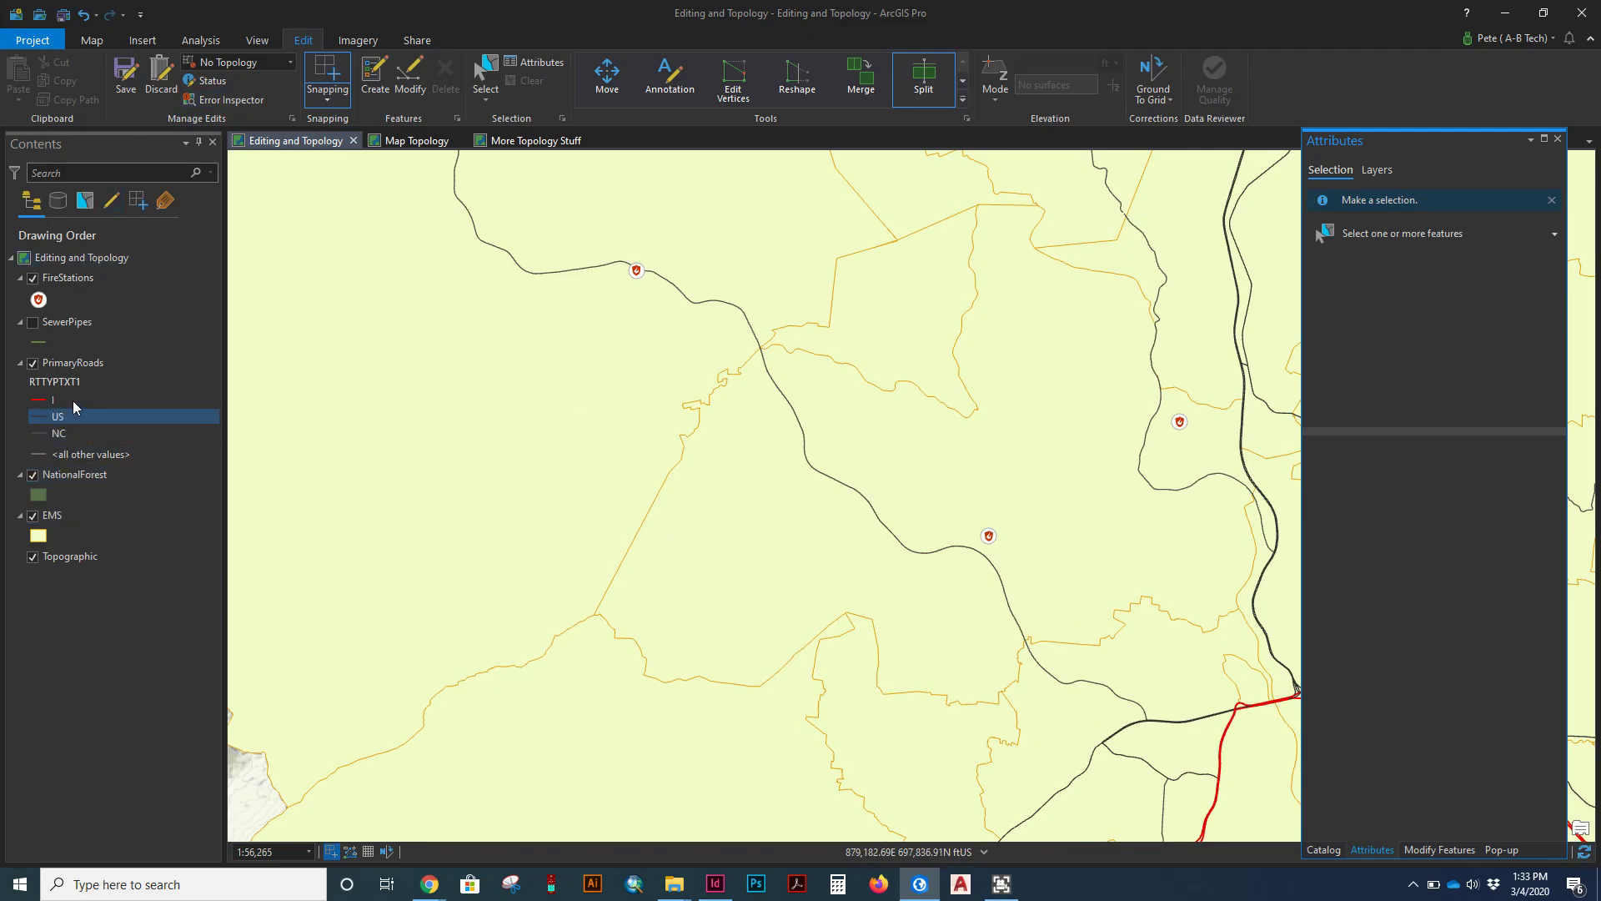
left_click(53, 521)
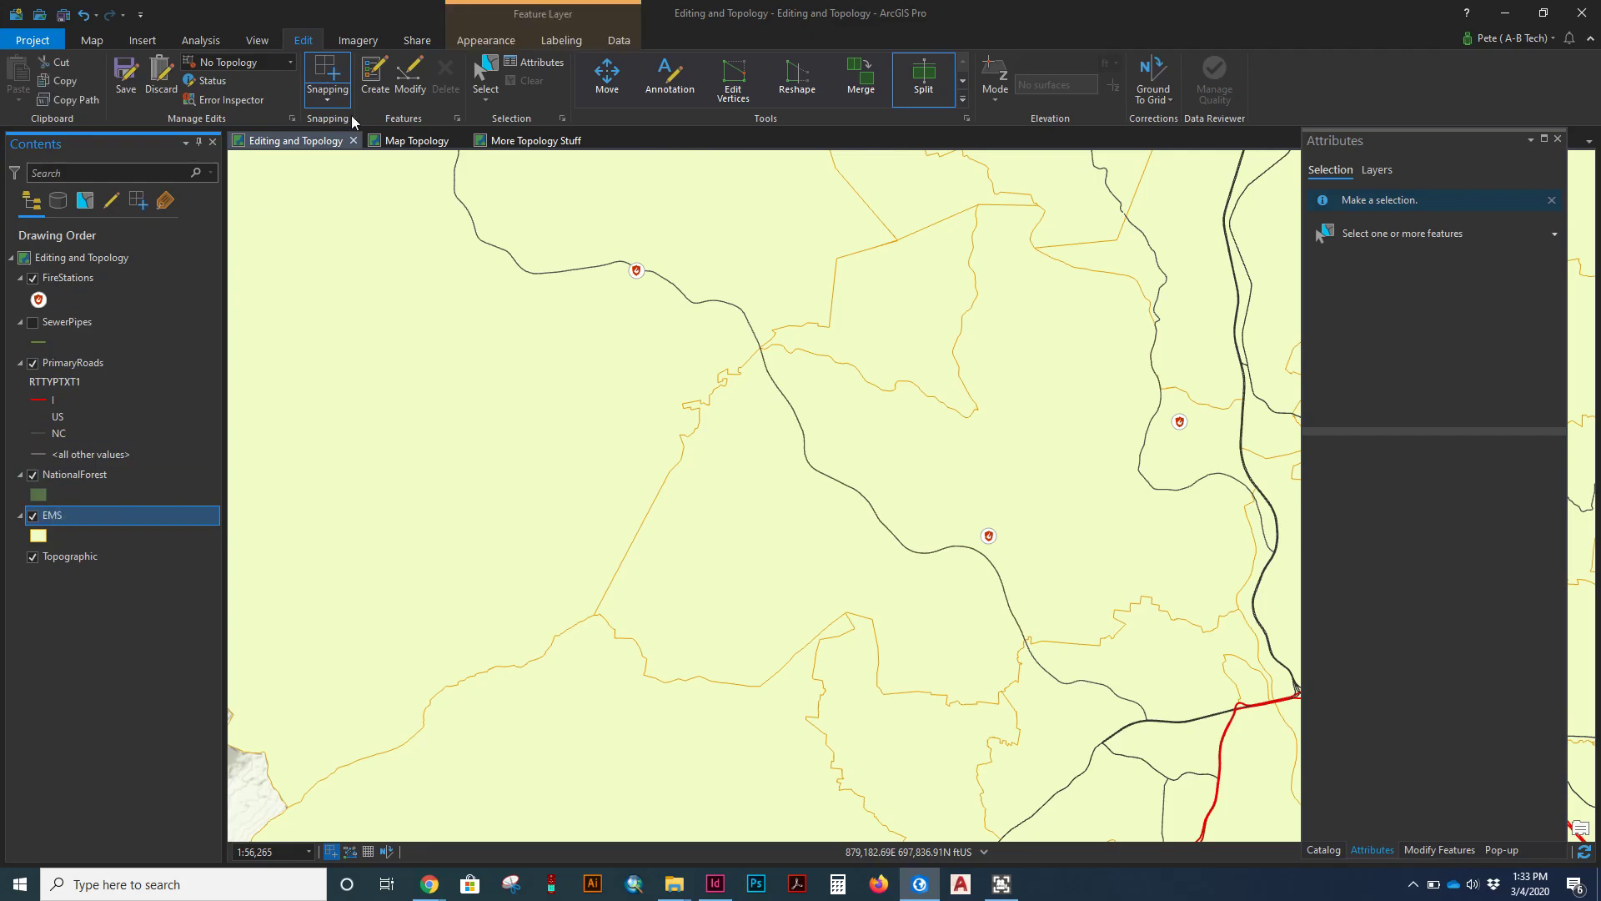
left_click(559, 38)
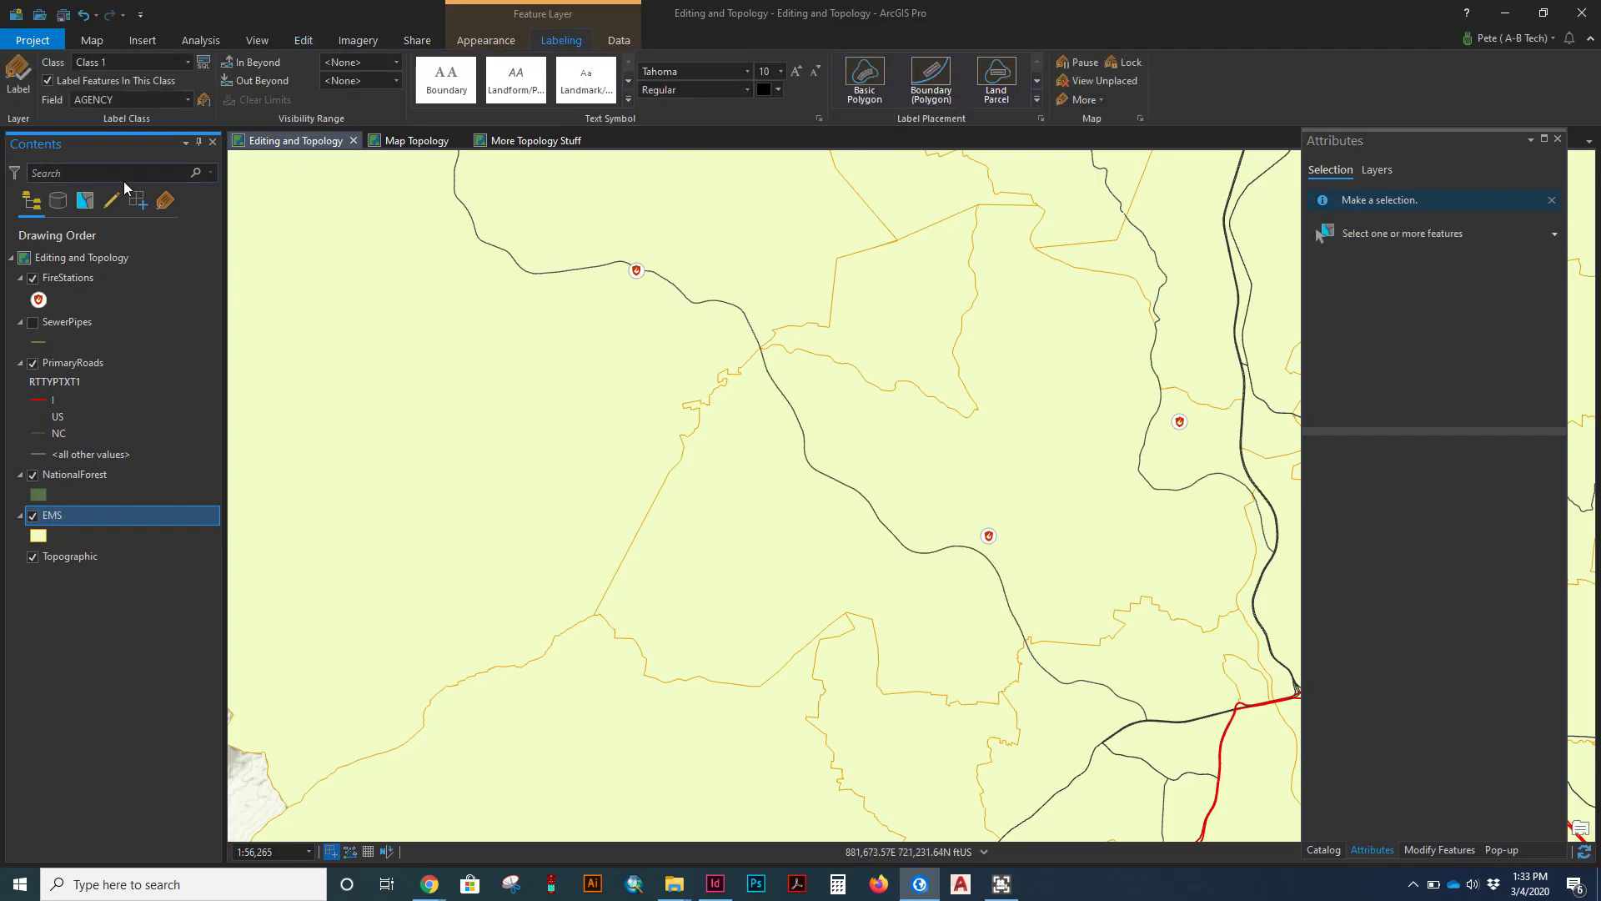
left_click(188, 99)
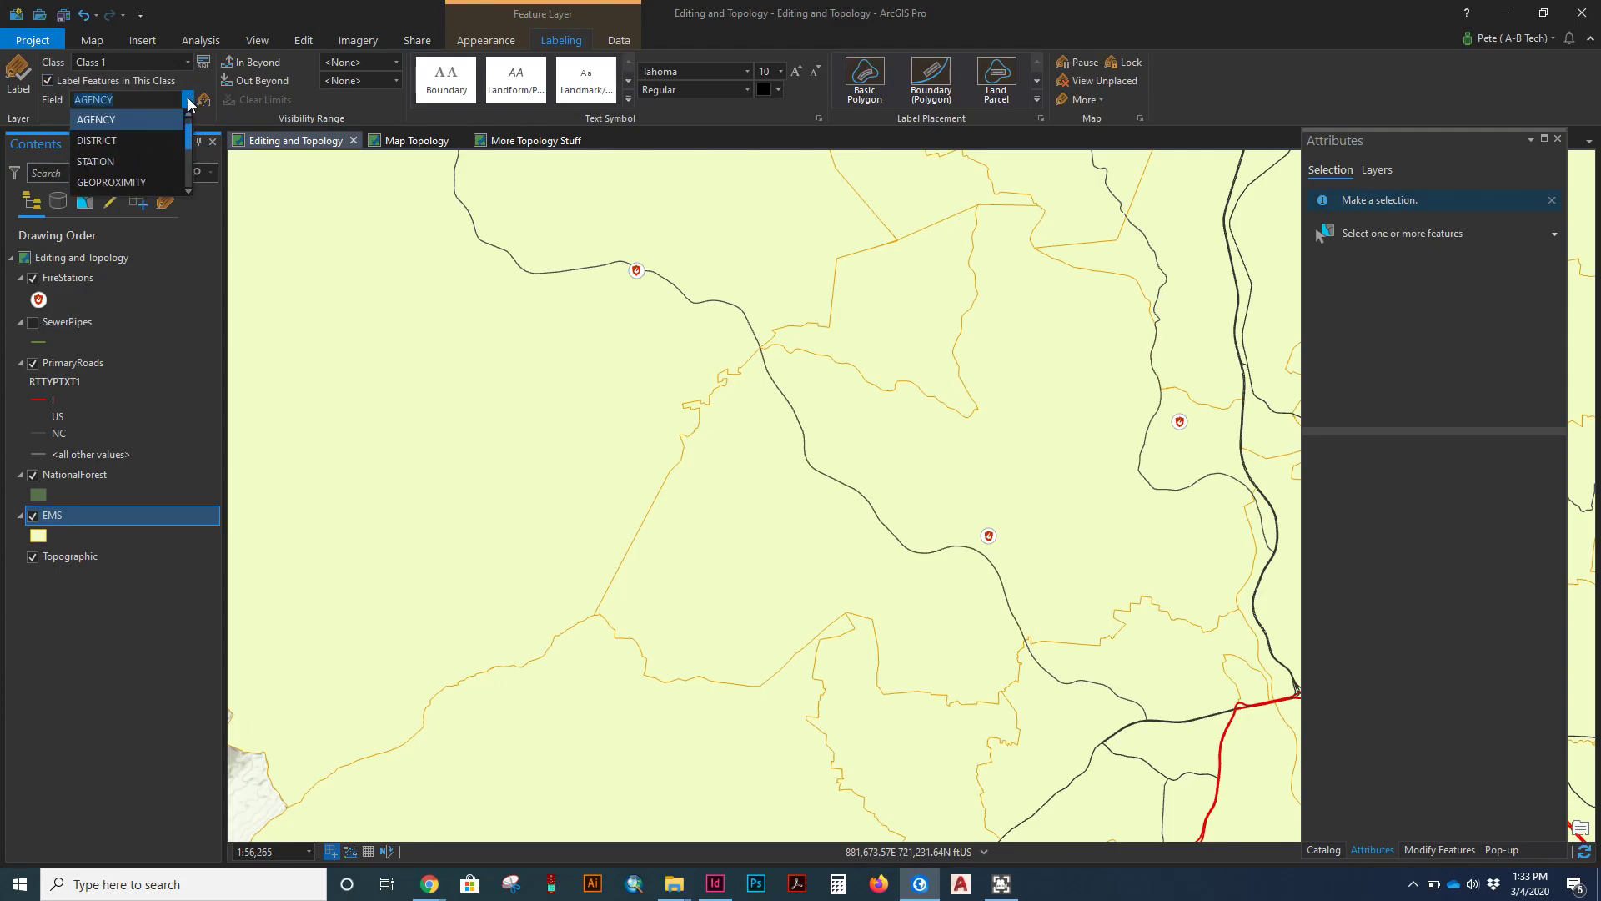
left_click(153, 183)
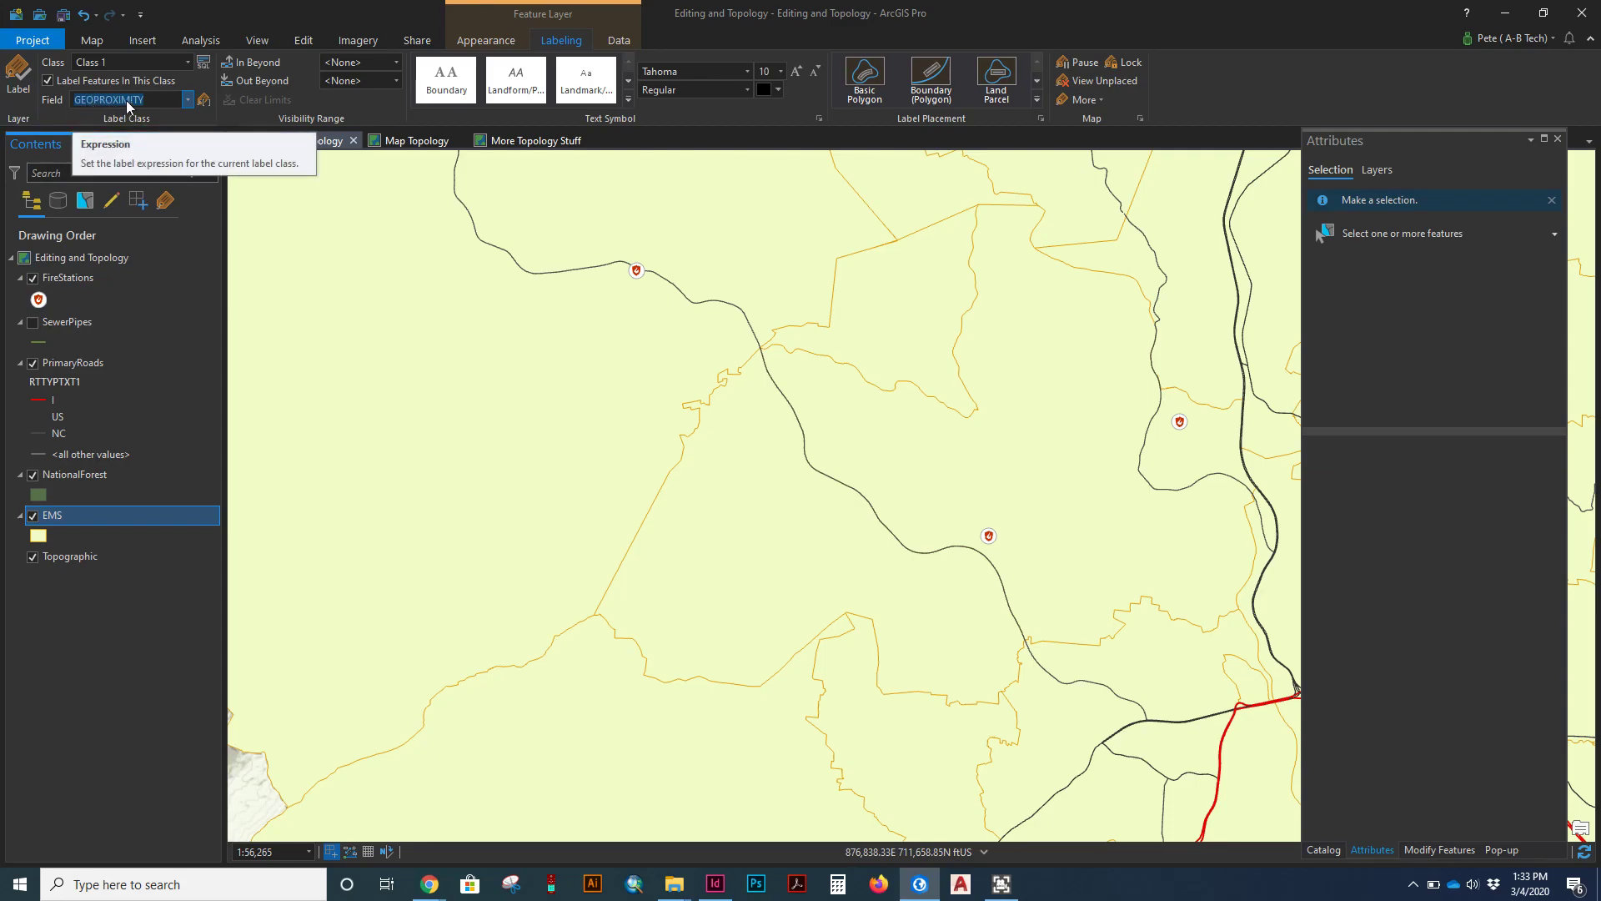
left_click(28, 81)
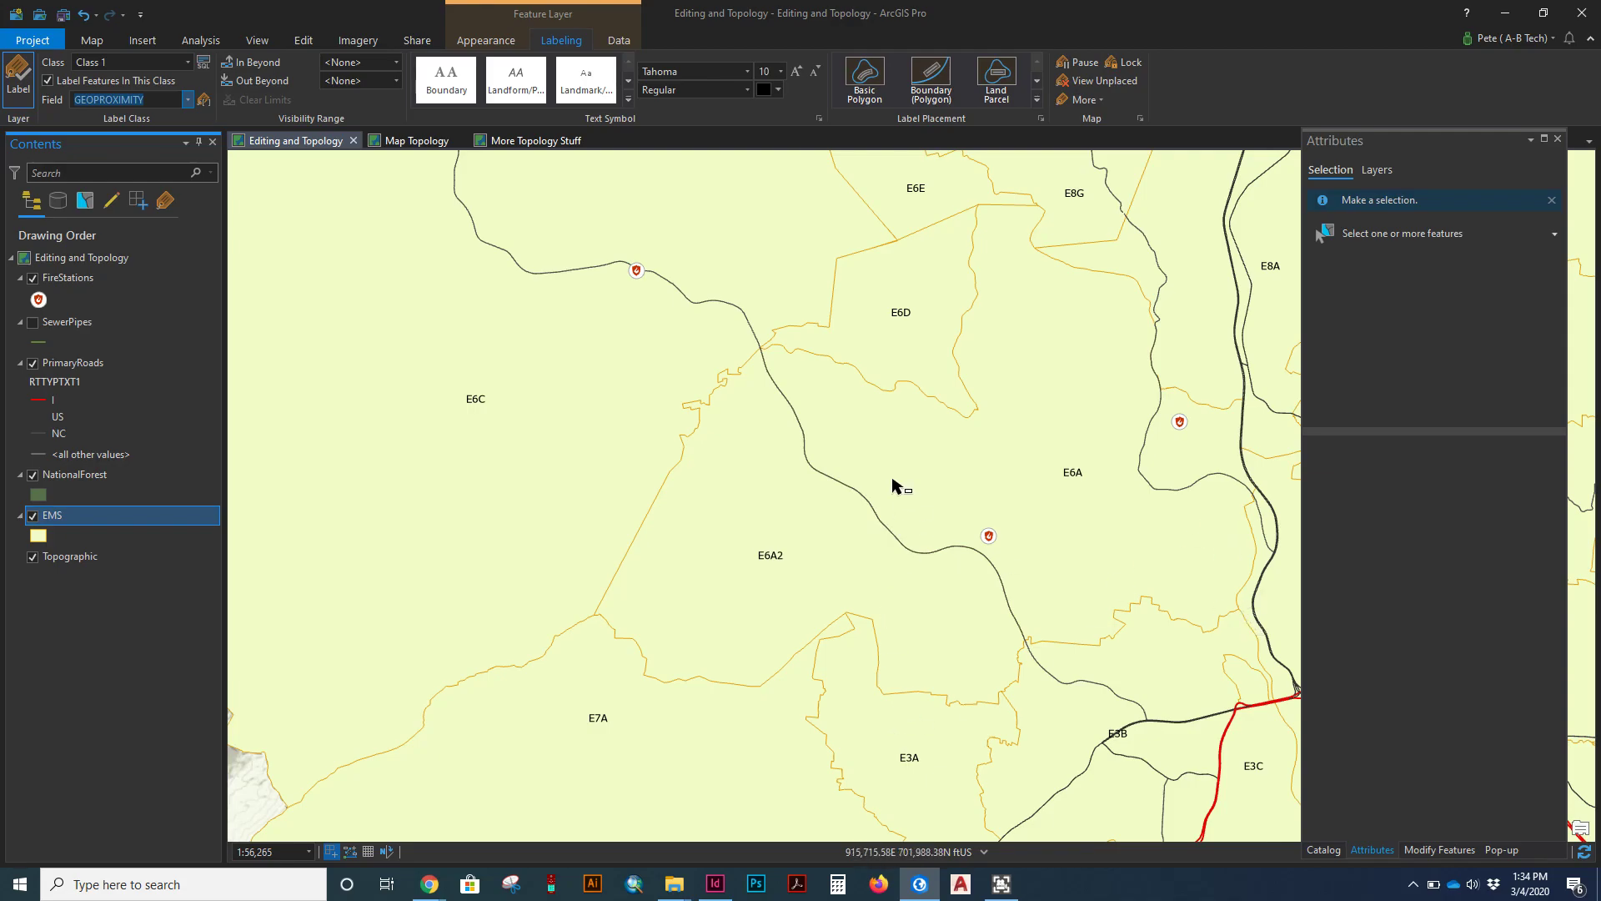
scroll(919, 472, "up", 3)
scroll(923, 472, "down", 5)
scroll(925, 467, "down", 2)
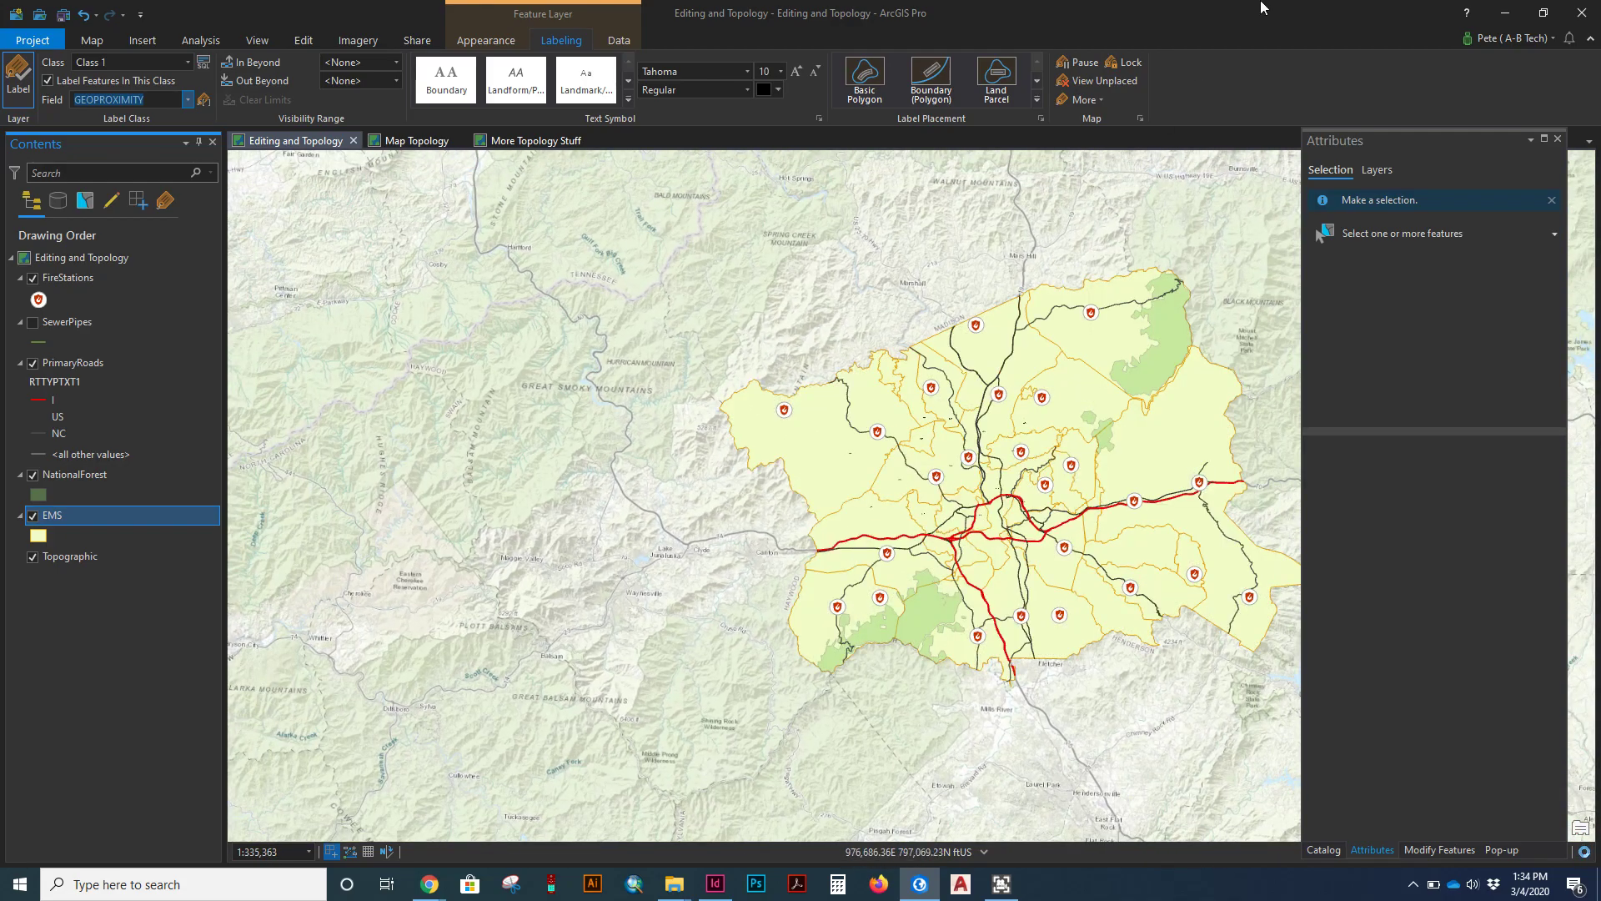
left_click_drag(1068, 422, 830, 395)
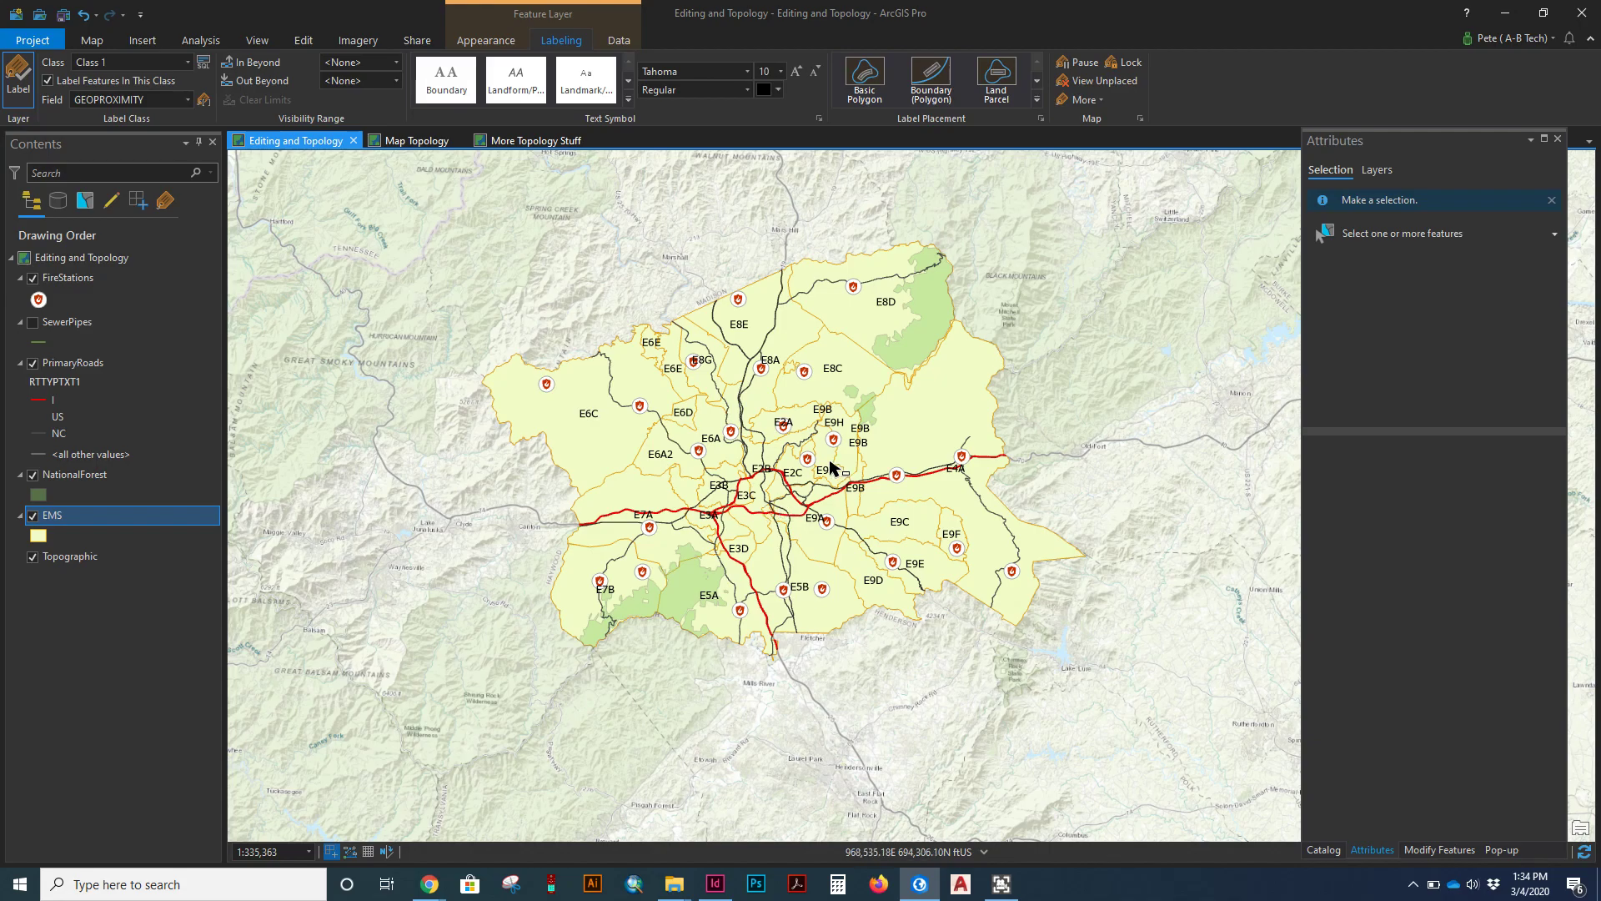
Step: Go to the Align Polygons bookmark
left_click(97, 43)
left_click(130, 101)
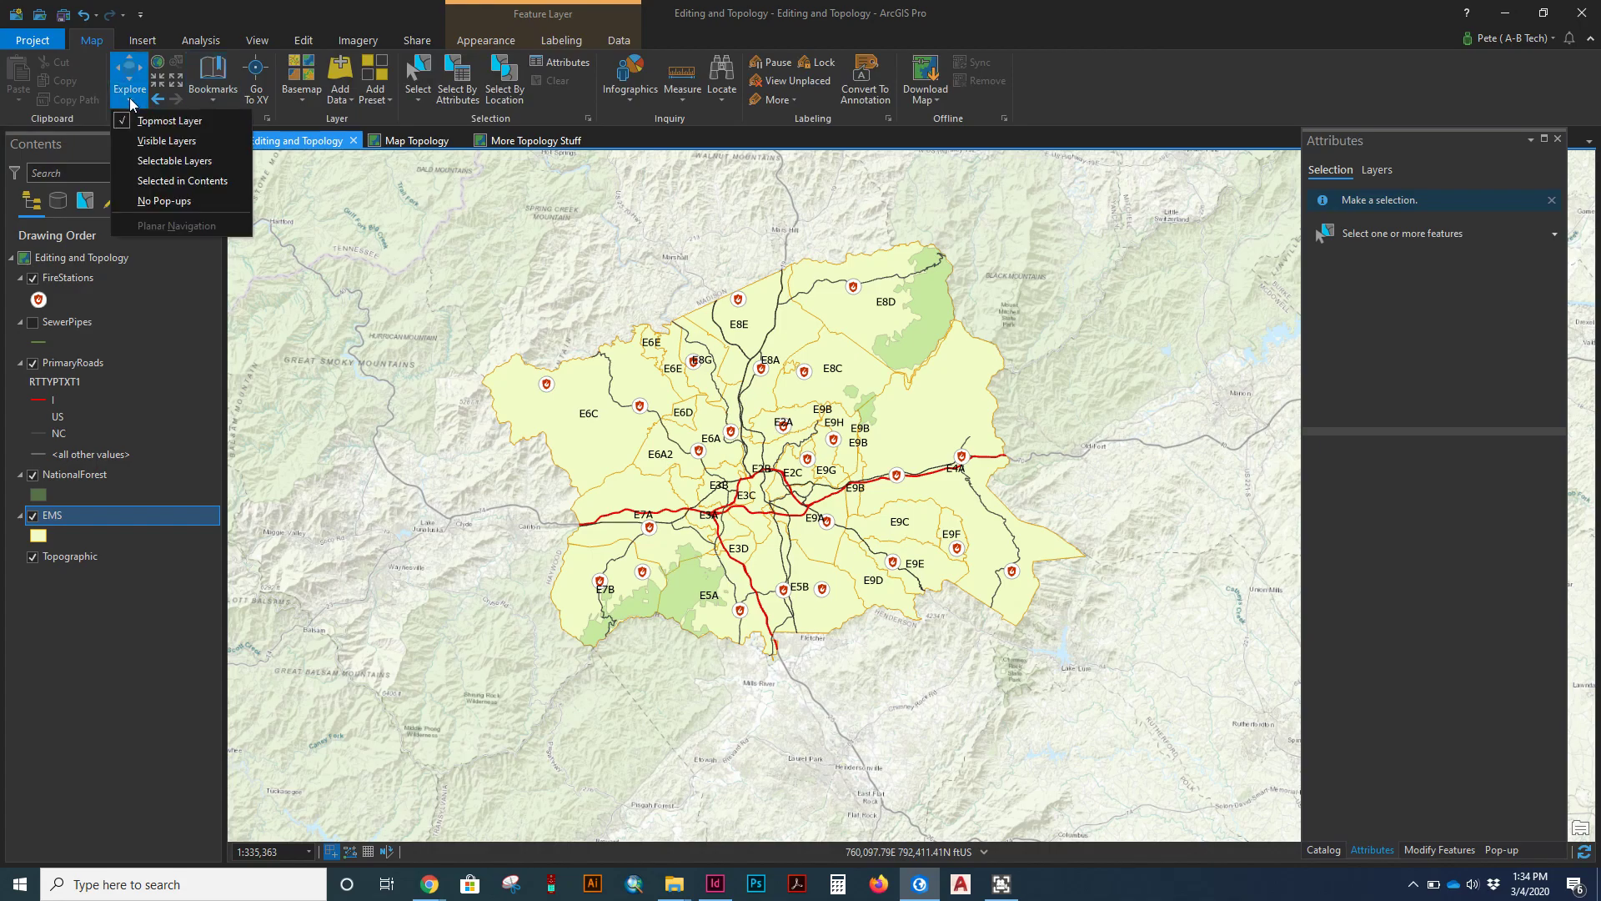
left_click(225, 97)
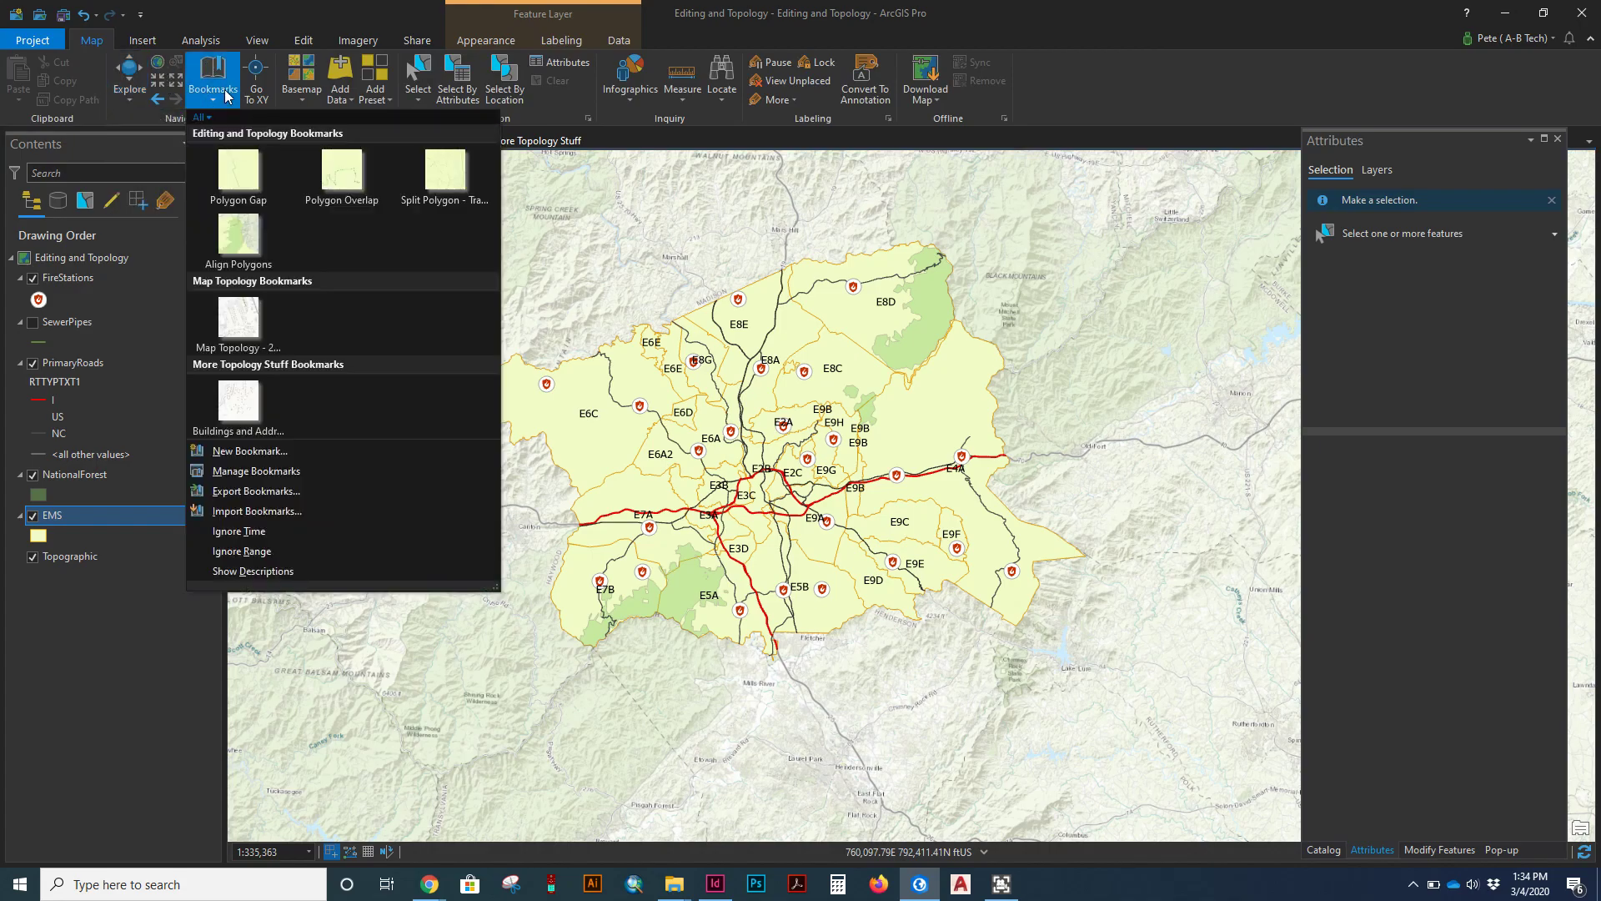
left_click(232, 245)
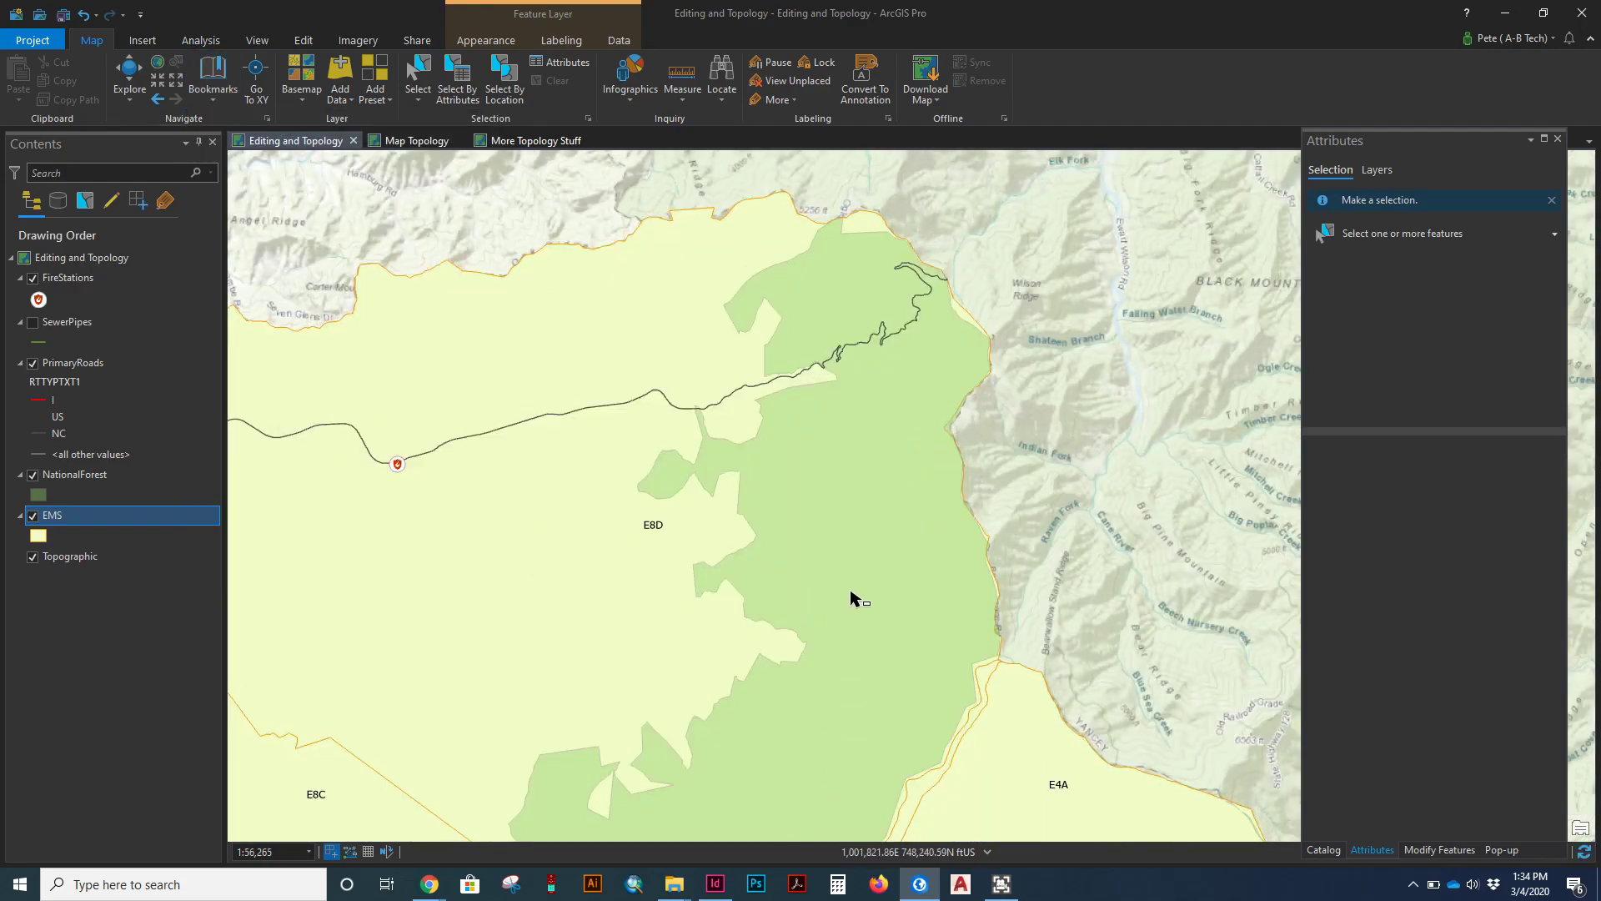
Step: Examine how the NationalForest boundary aligns with the EMS boundary along the eastern edge of polygon E8D
scroll(867, 588, "down", 2)
left_click_drag(858, 650, 862, 523)
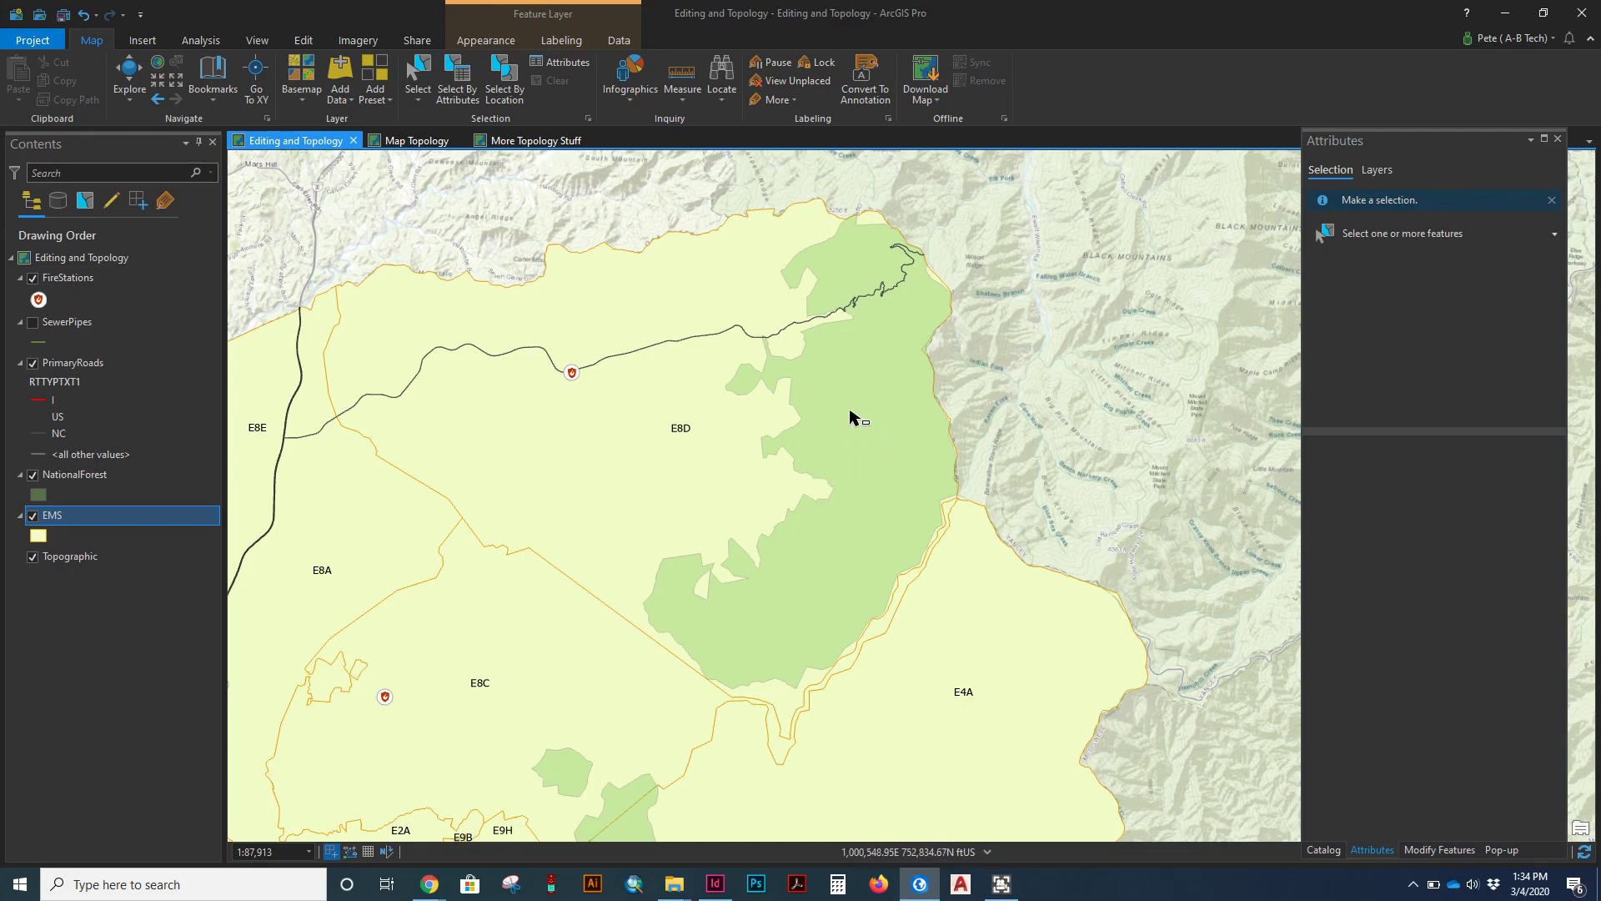
scroll(849, 413, "up", 2)
left_click_drag(923, 403, 856, 551)
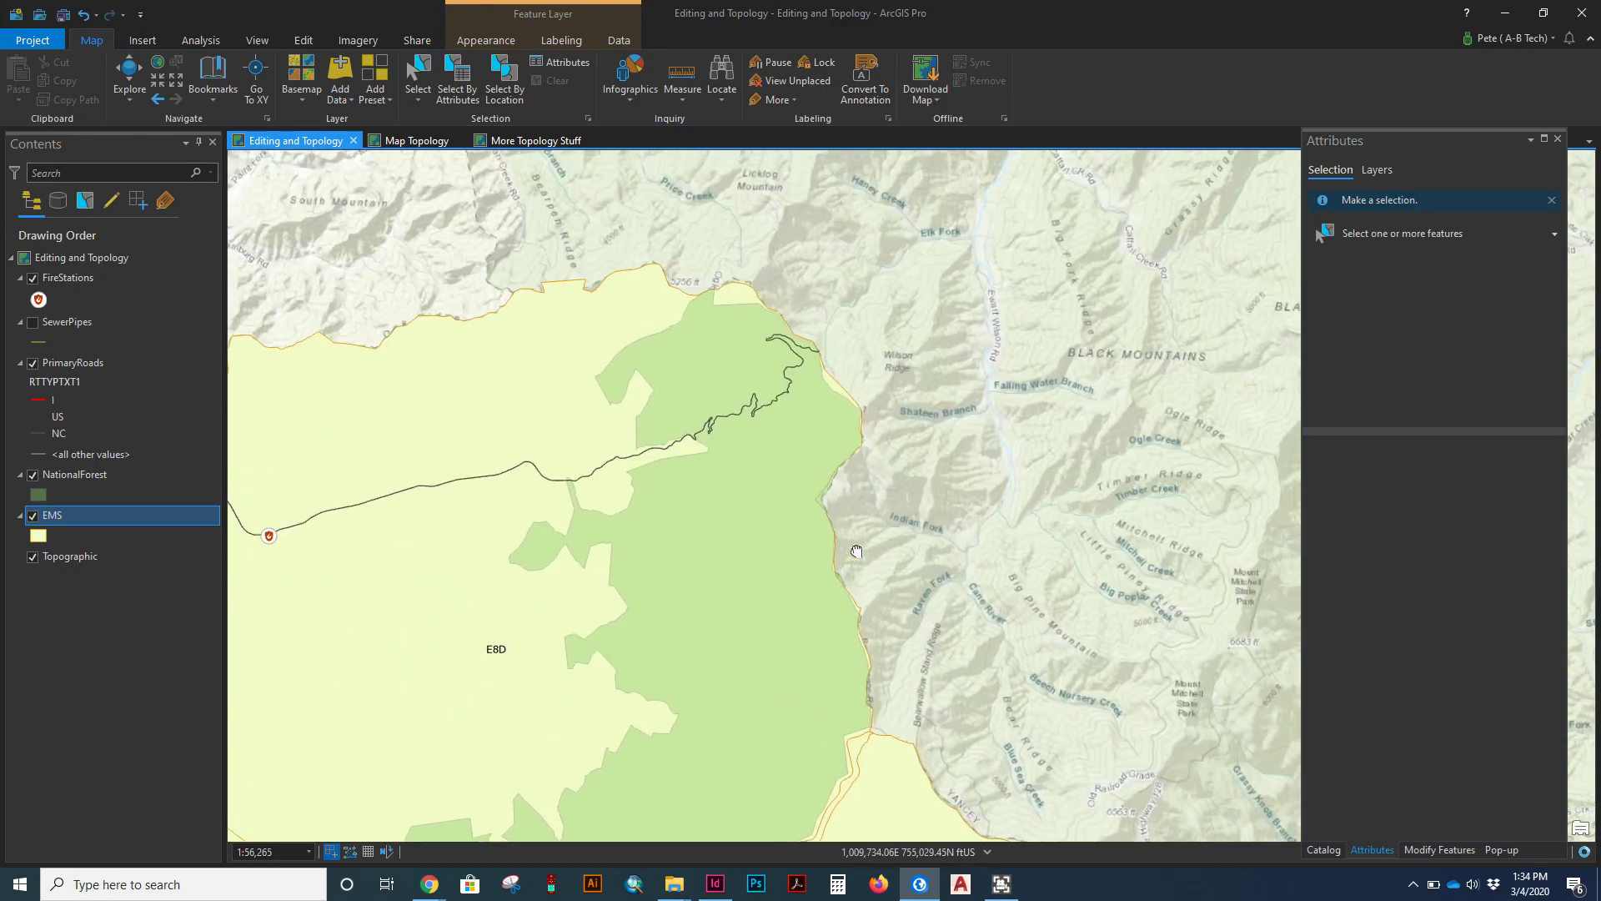
scroll(834, 548, "up", 4)
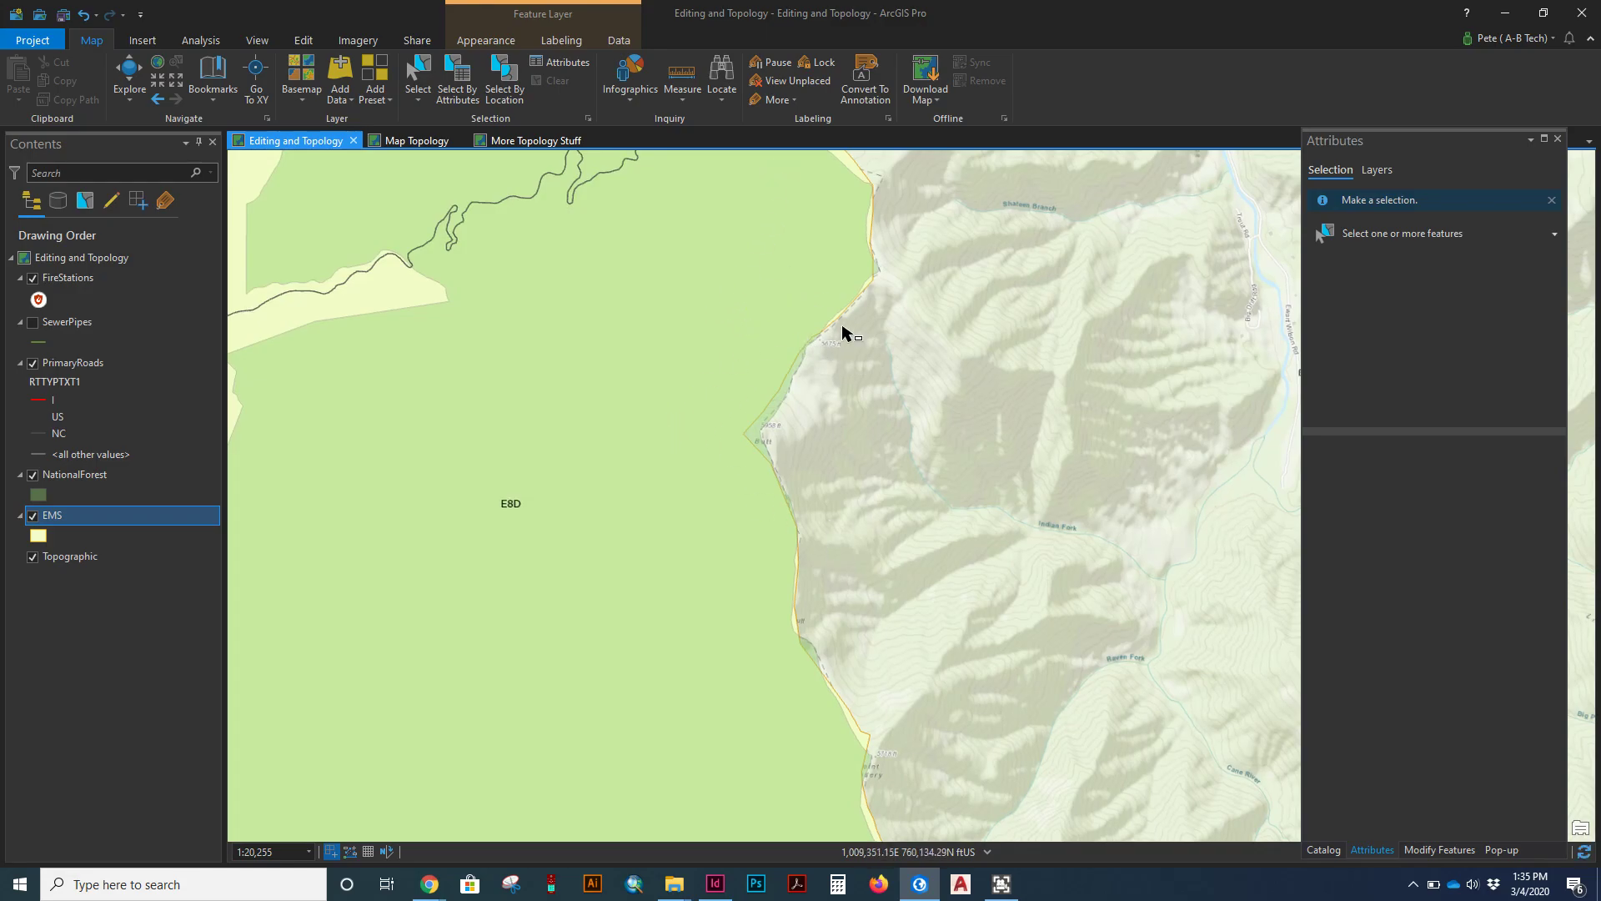
scroll(844, 322, "down", 2)
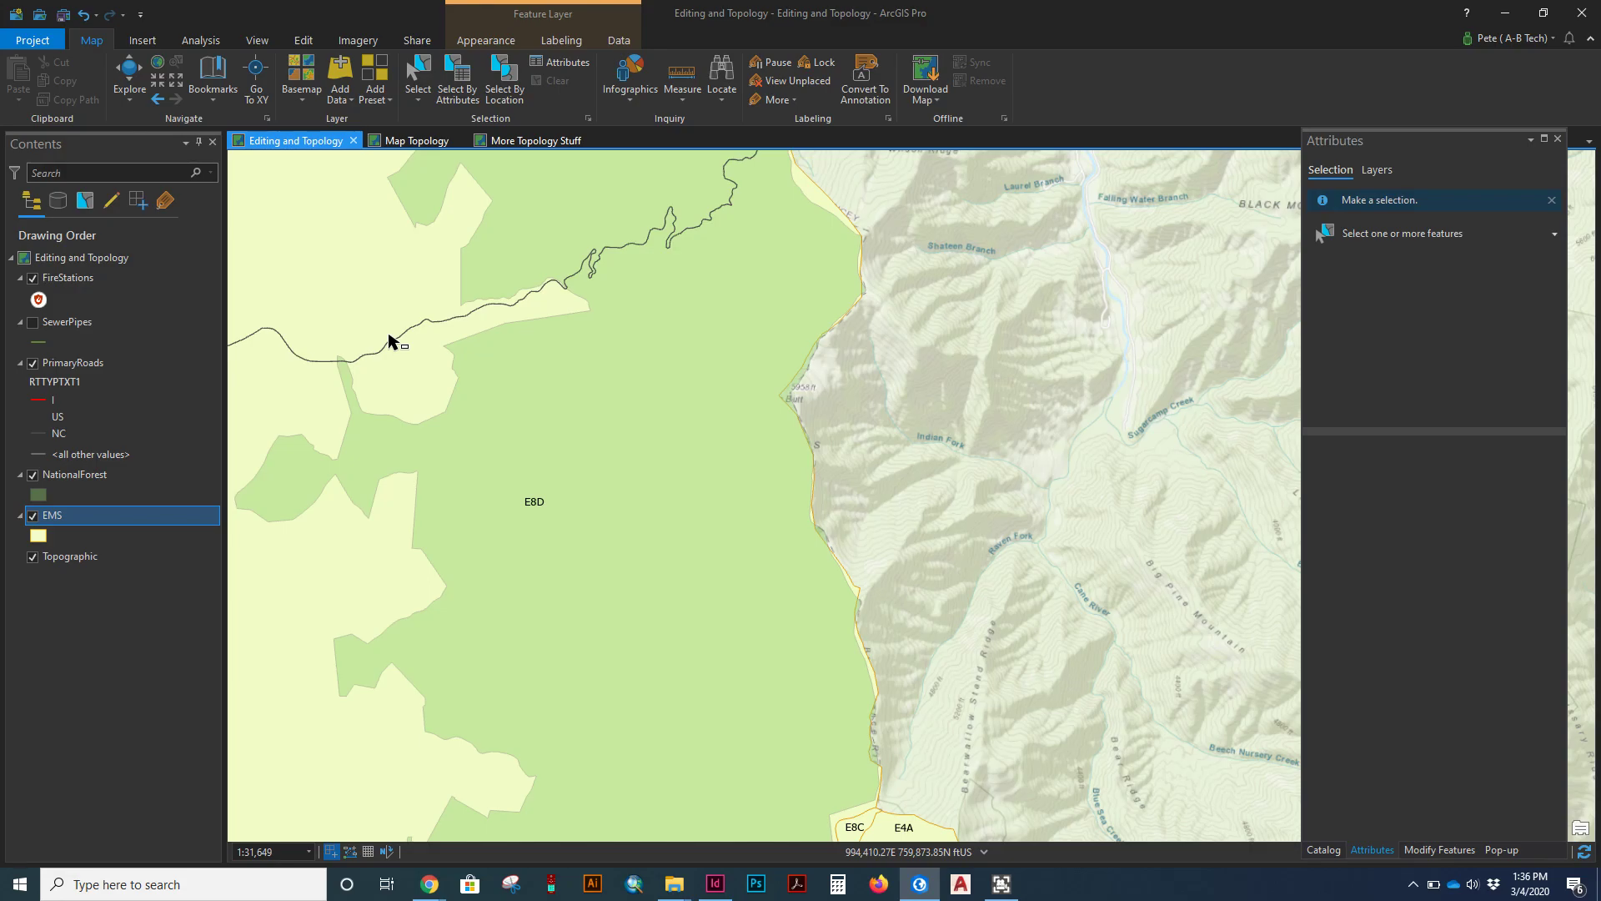
scroll(705, 414, "down", 2)
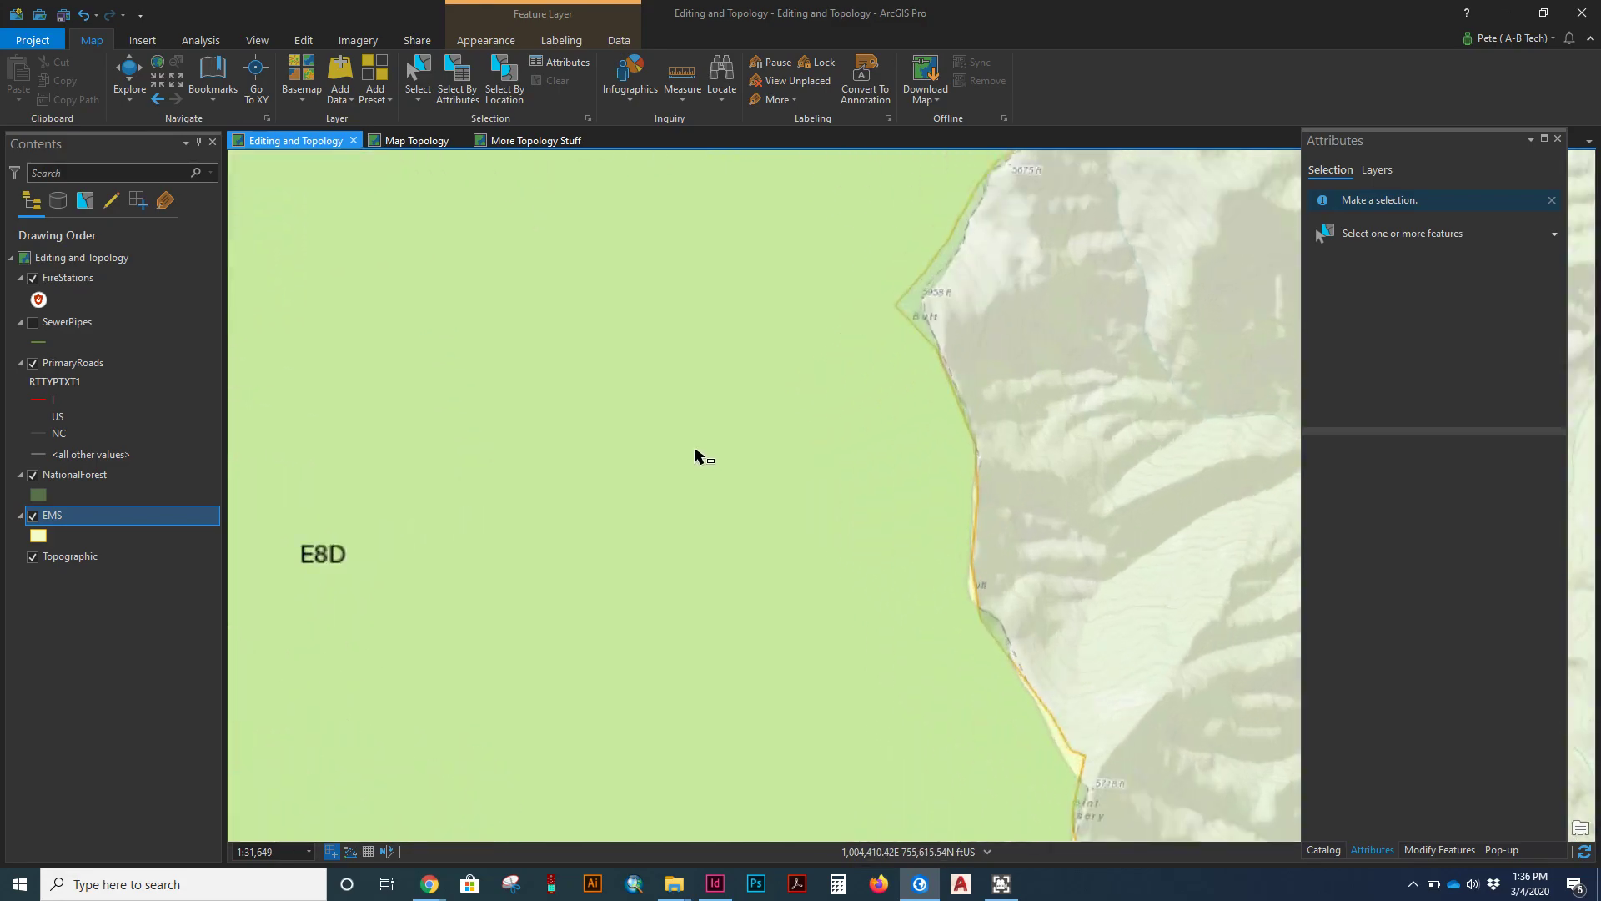
scroll(705, 414, "down", 3)
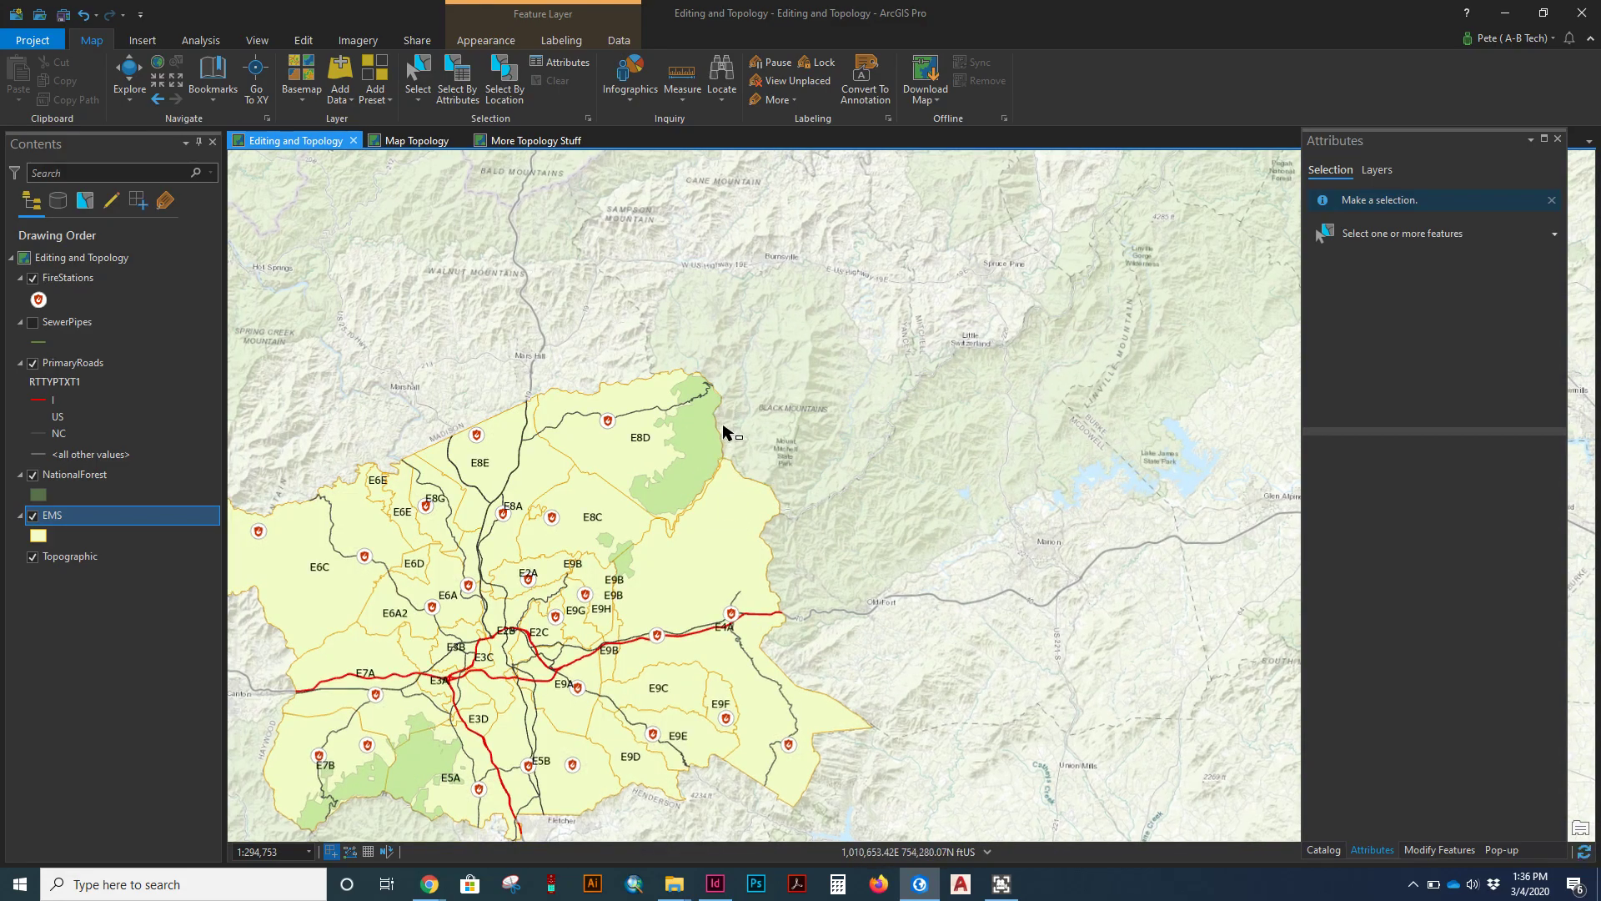
scroll(726, 442, "up", 3)
scroll(712, 450, "up", 3)
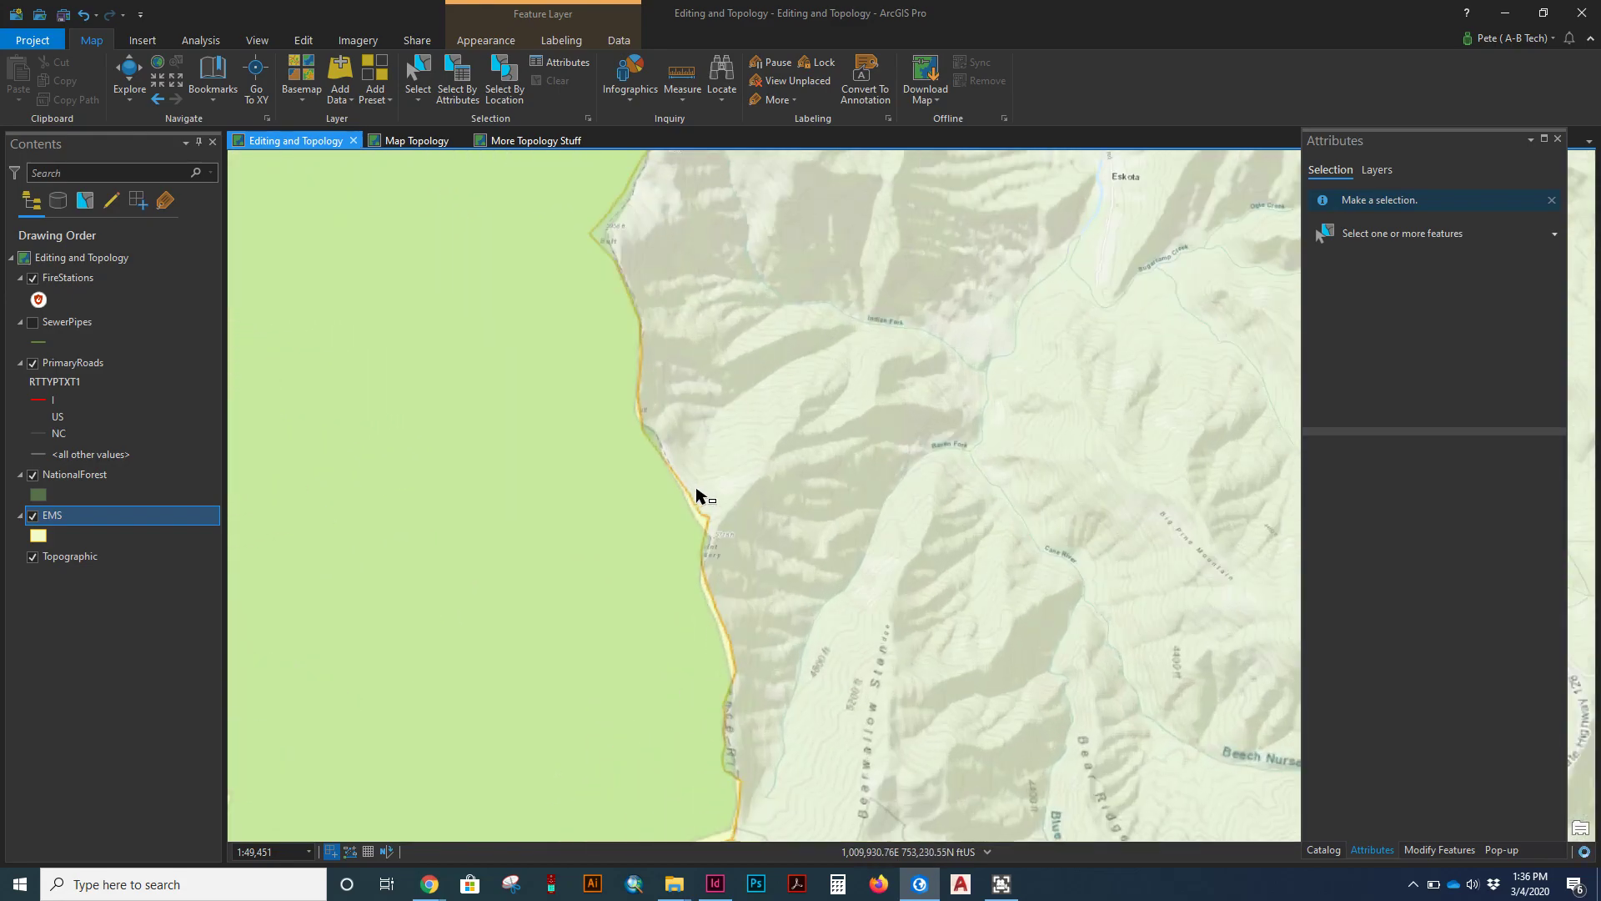
left_click_drag(672, 411, 887, 540)
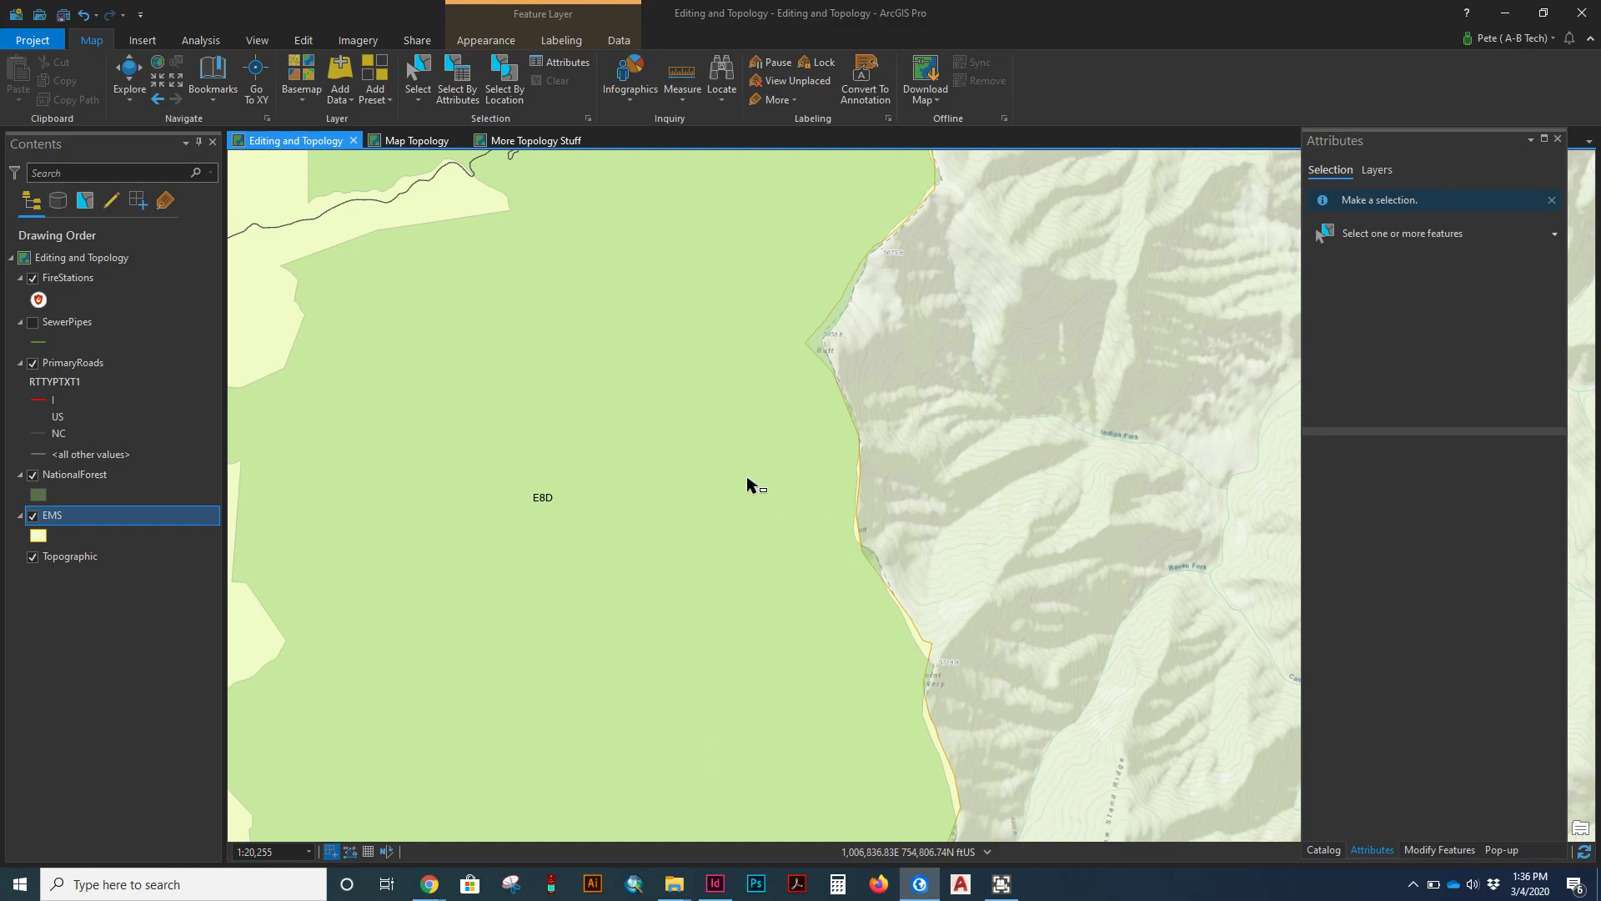
Step: Edit the vertices of the NationalForest polygon, moving one eastern boundary vertex onto the adjacent EMS vertex, and finish the edit
left_click(302, 40)
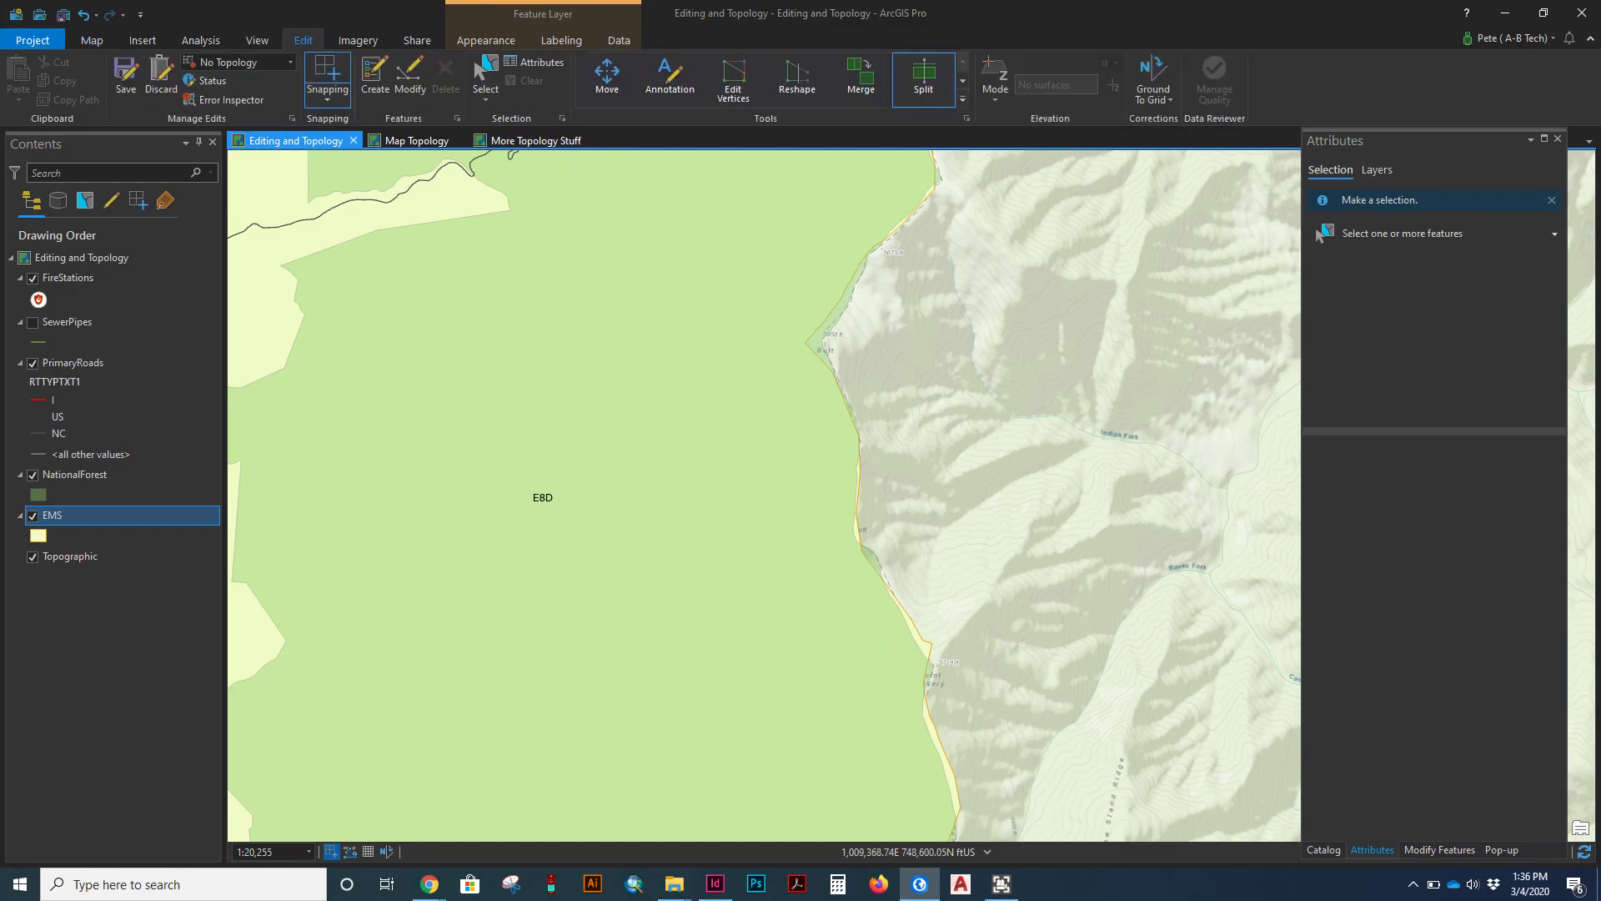
left_click(909, 655)
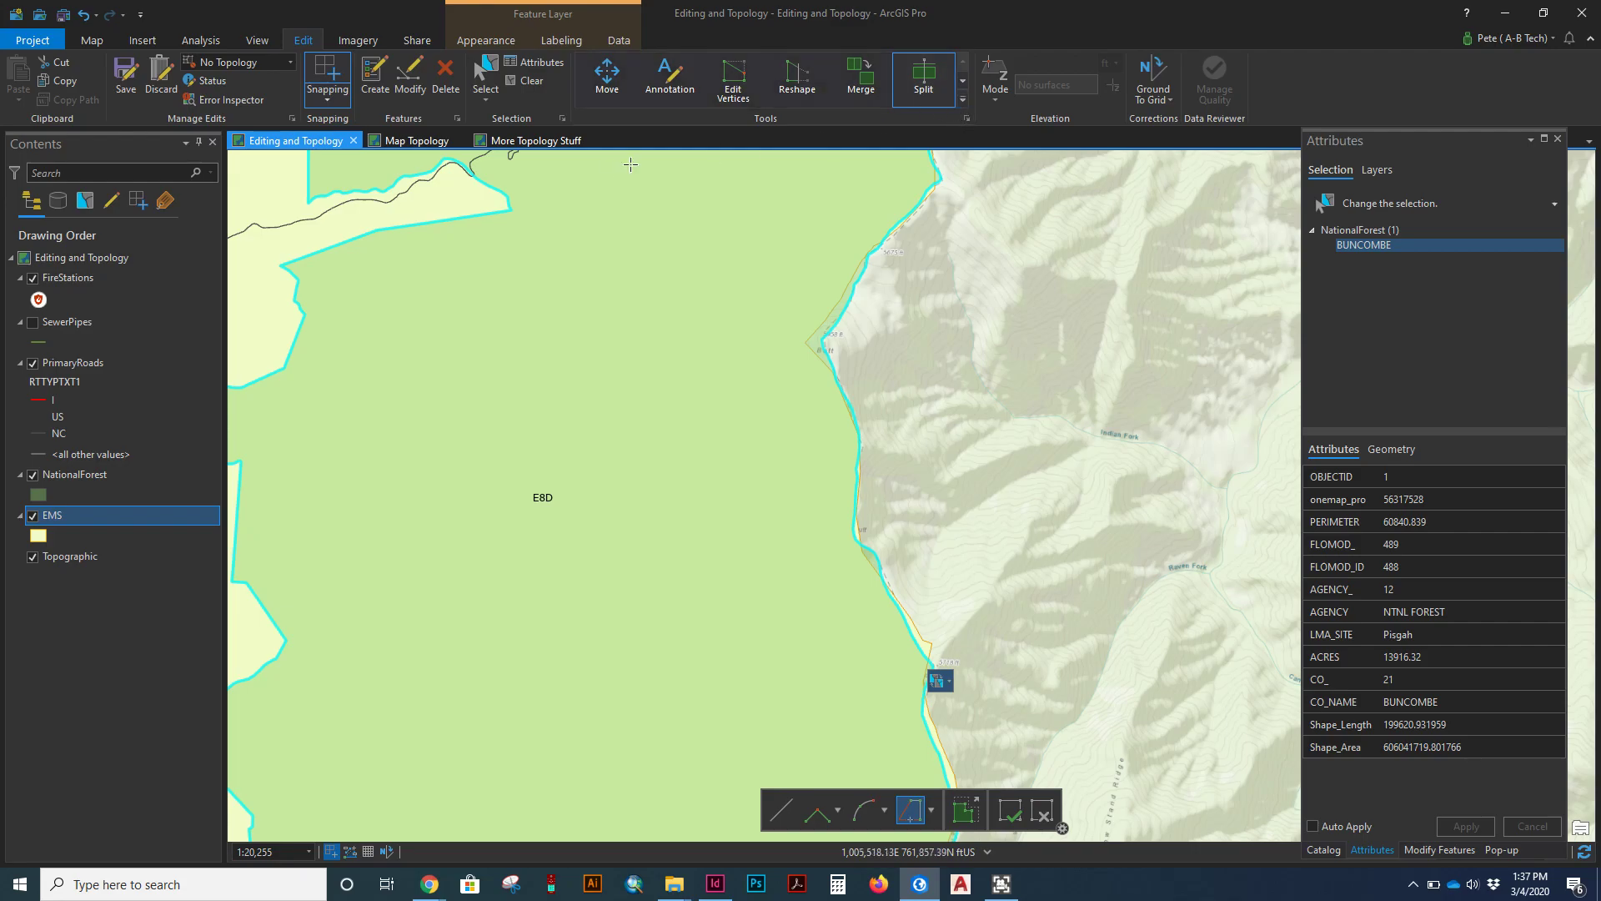
left_click(420, 94)
left_click(723, 91)
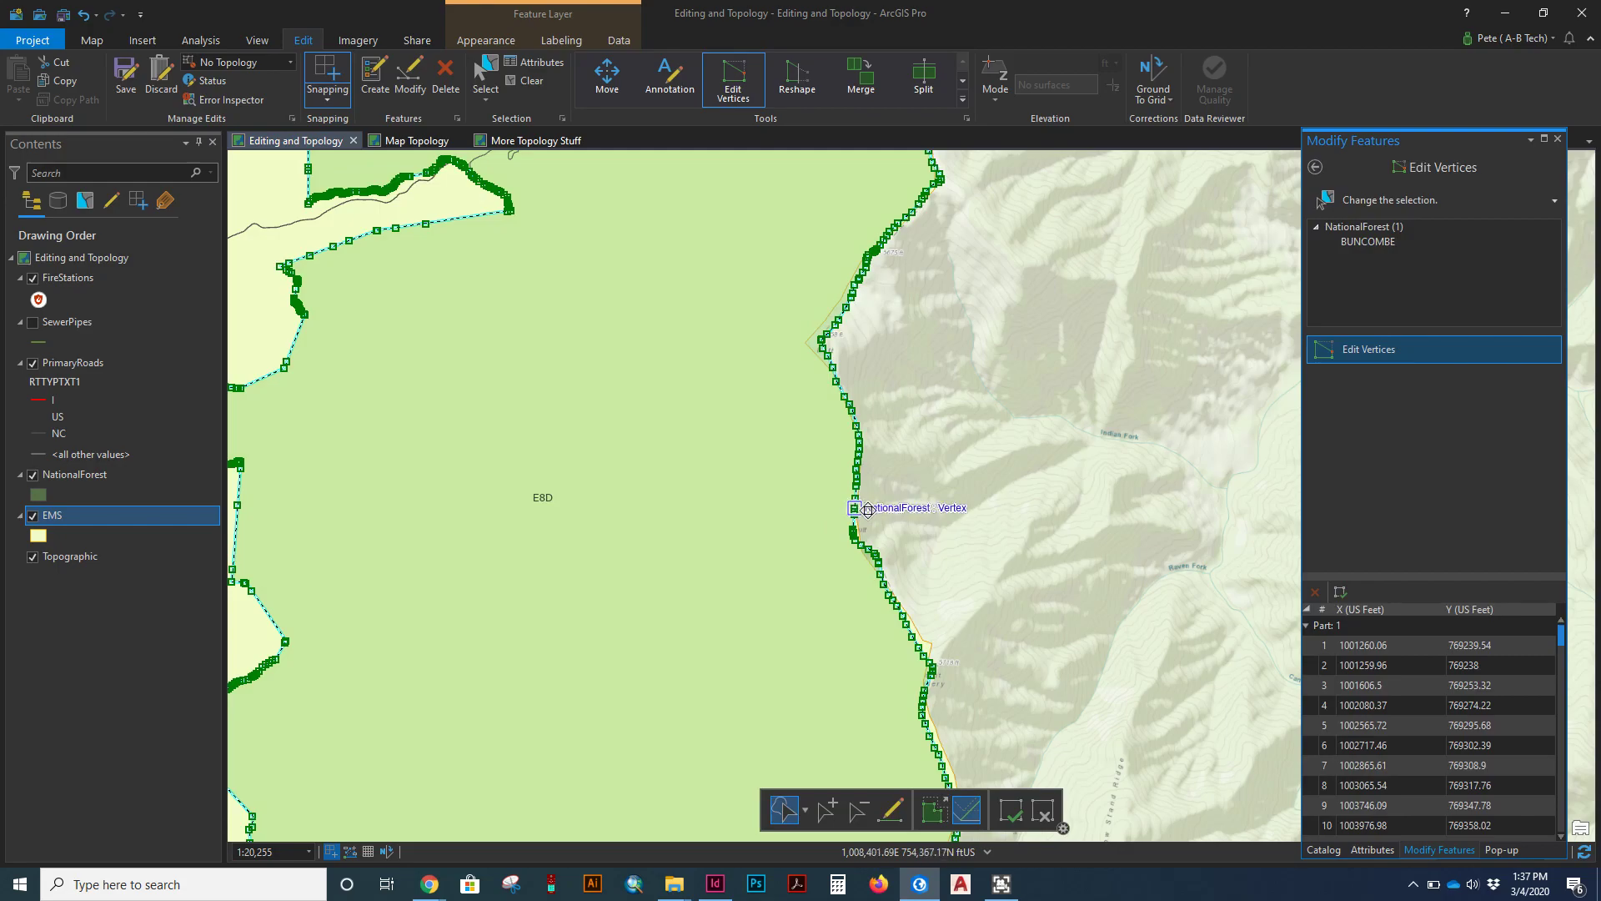
scroll(864, 509, "up", 5)
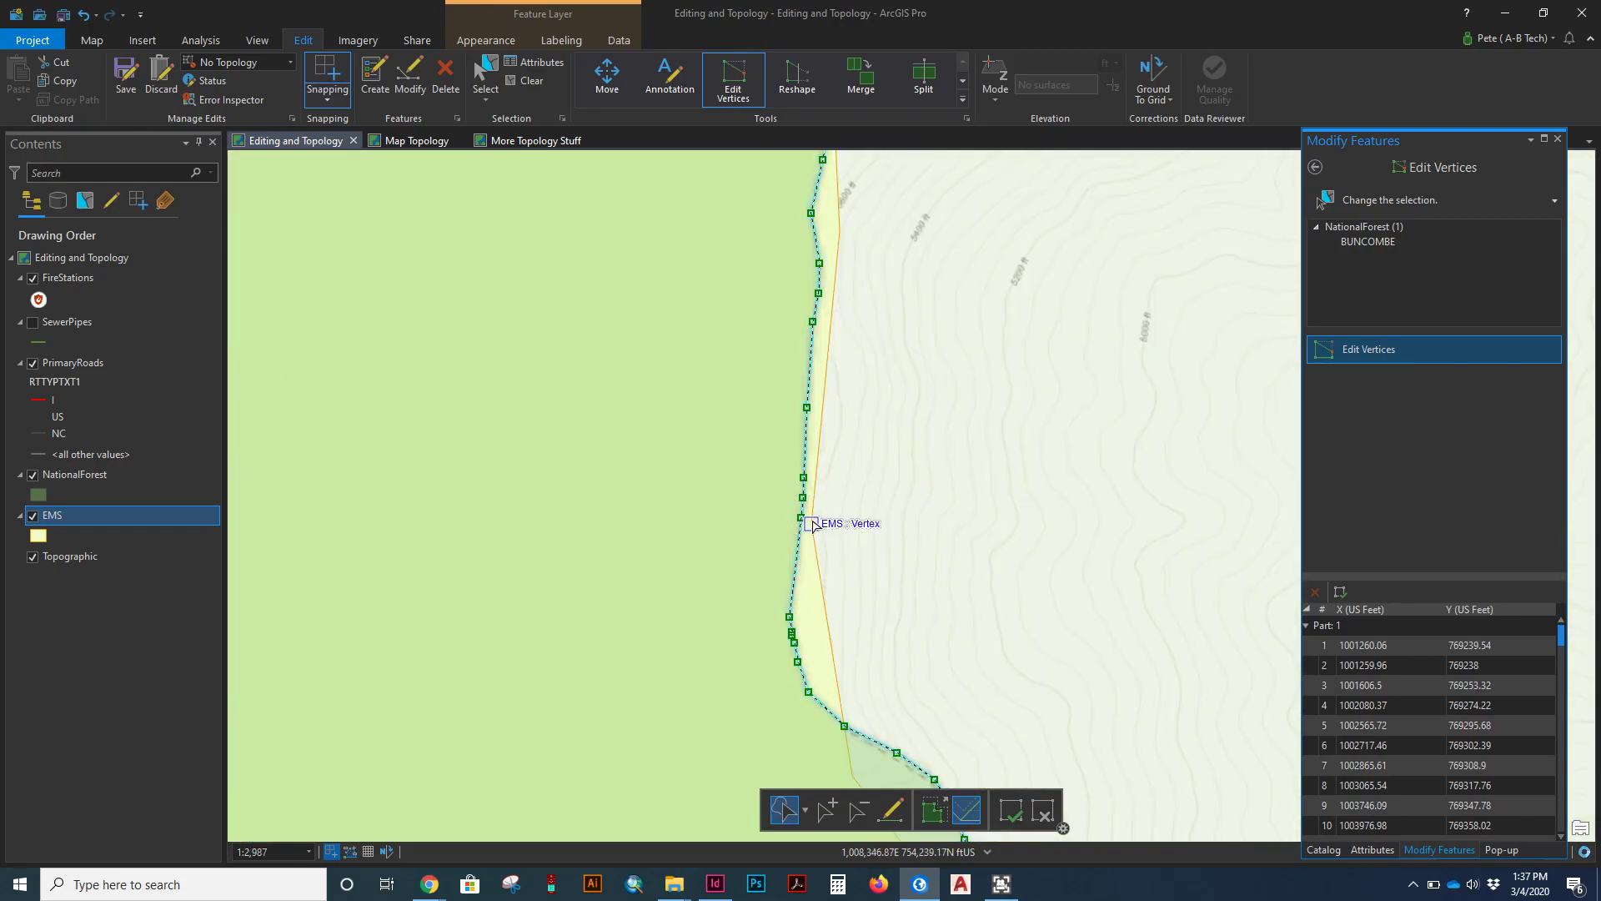
left_click_drag(801, 518, 819, 522)
key("F2")
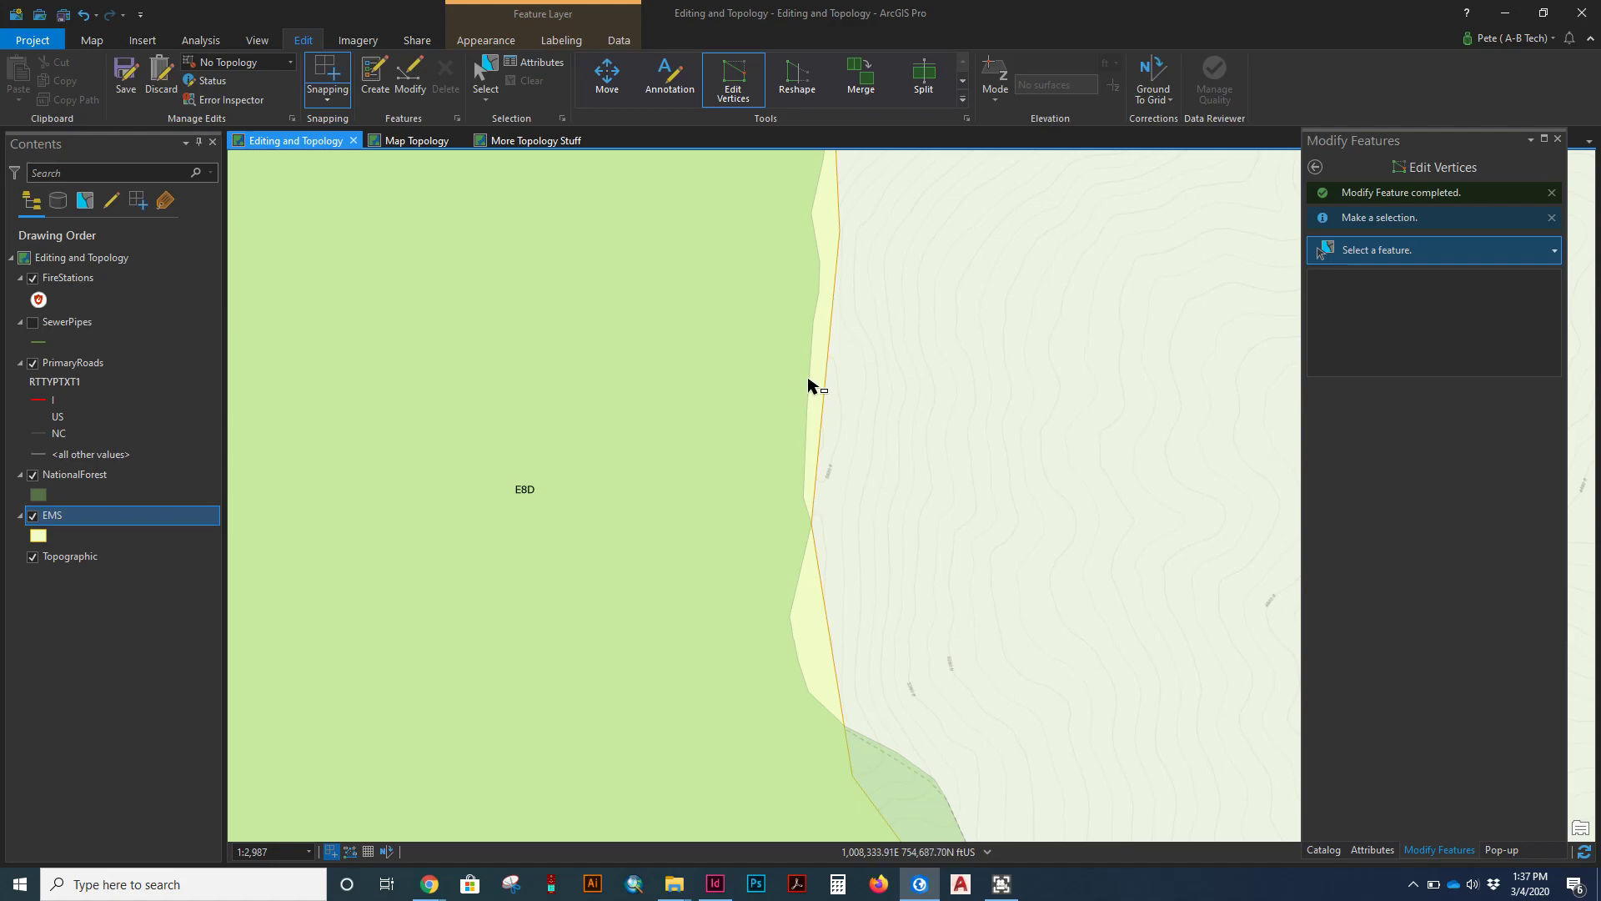
scroll(769, 354, "up", 1)
scroll(690, 346, "down", 2)
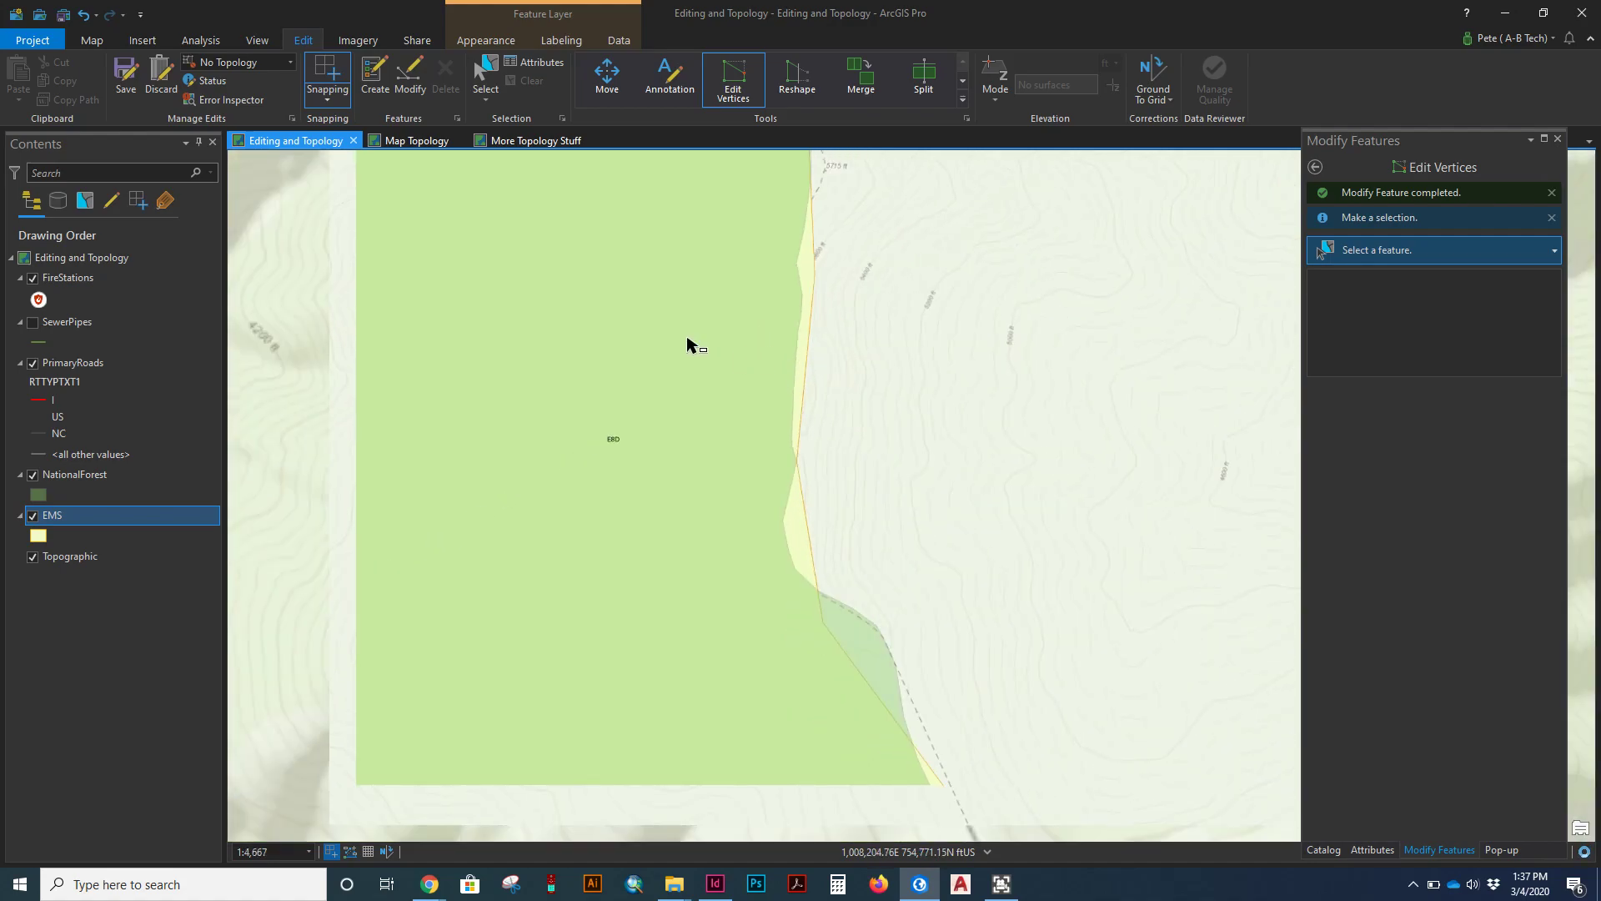
Step: Select the NationalForest polygon over E8D and start the Reshape tool on it
left_click(682, 345)
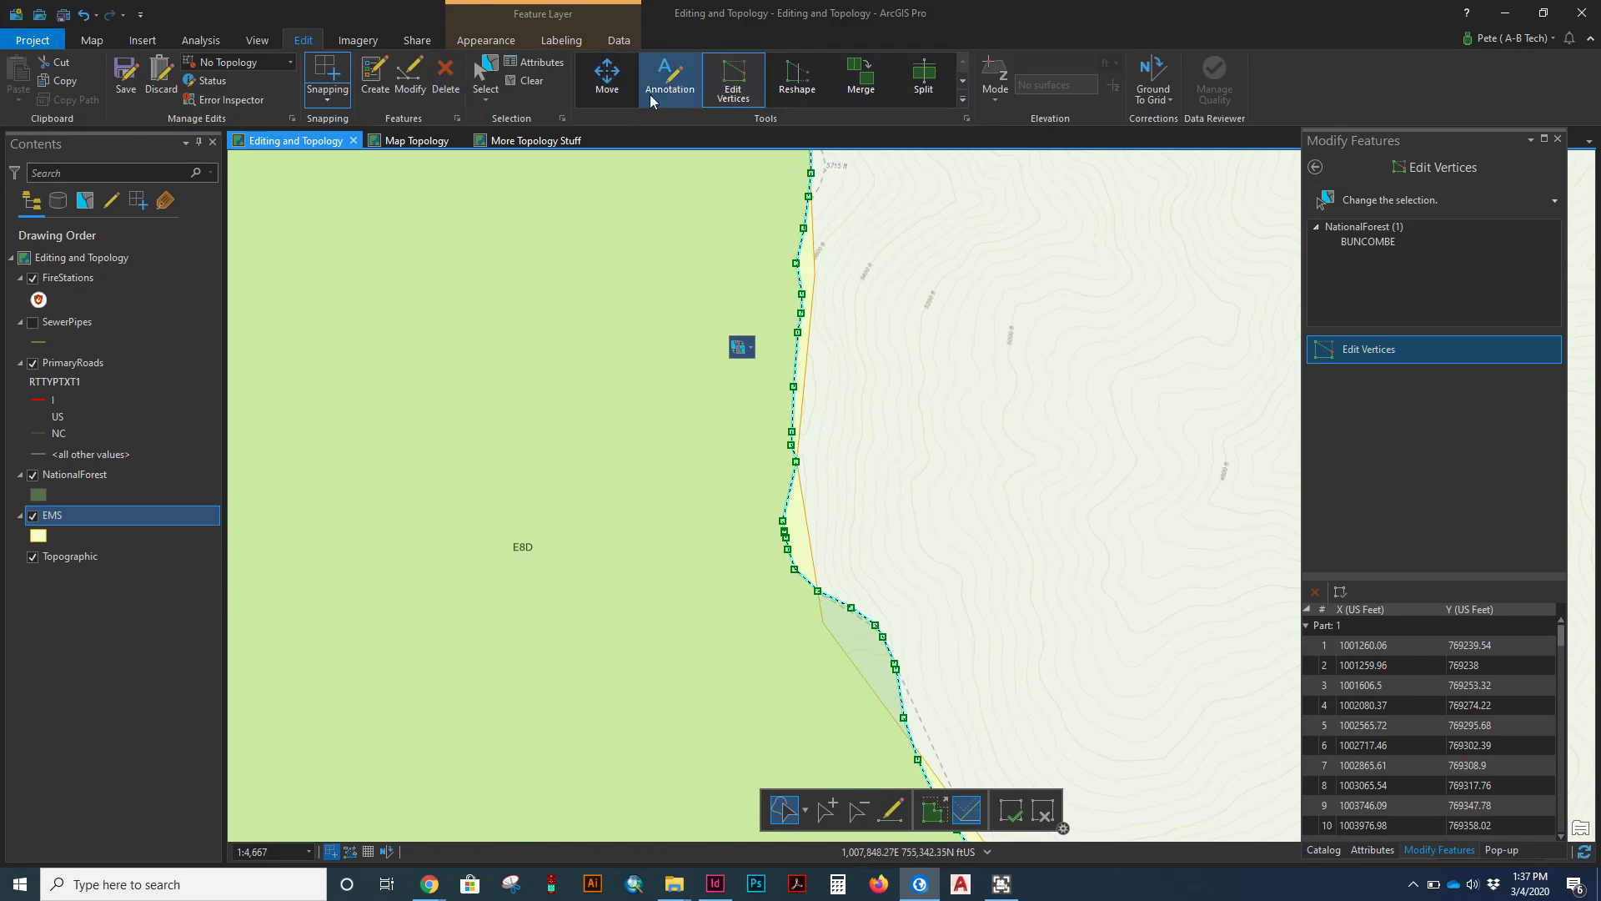
left_click(407, 81)
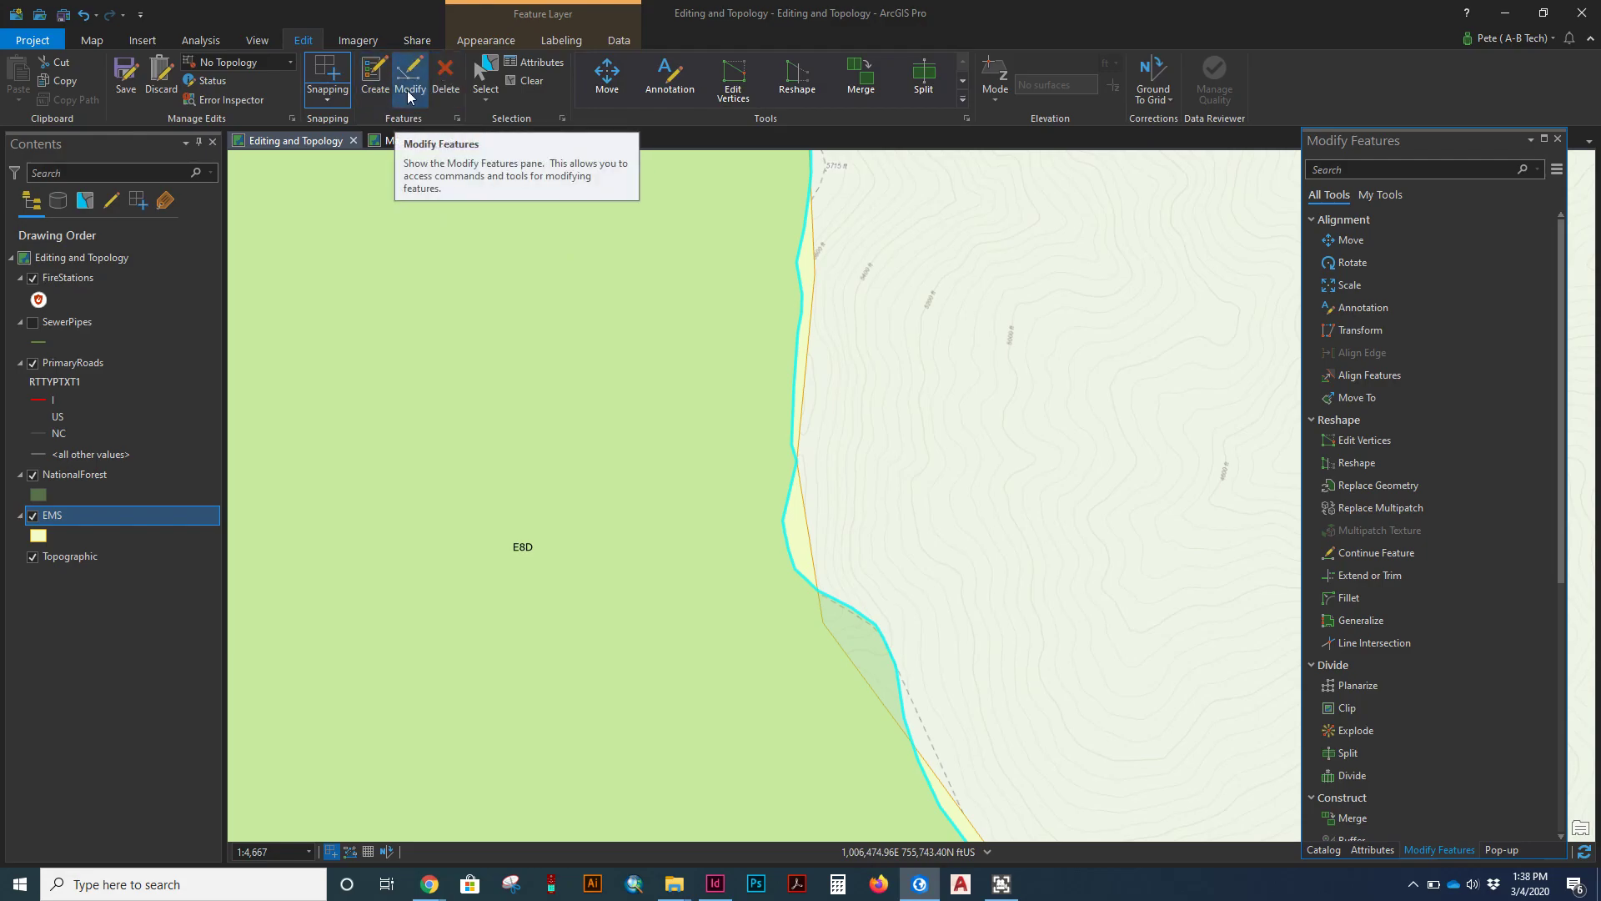
left_click(792, 81)
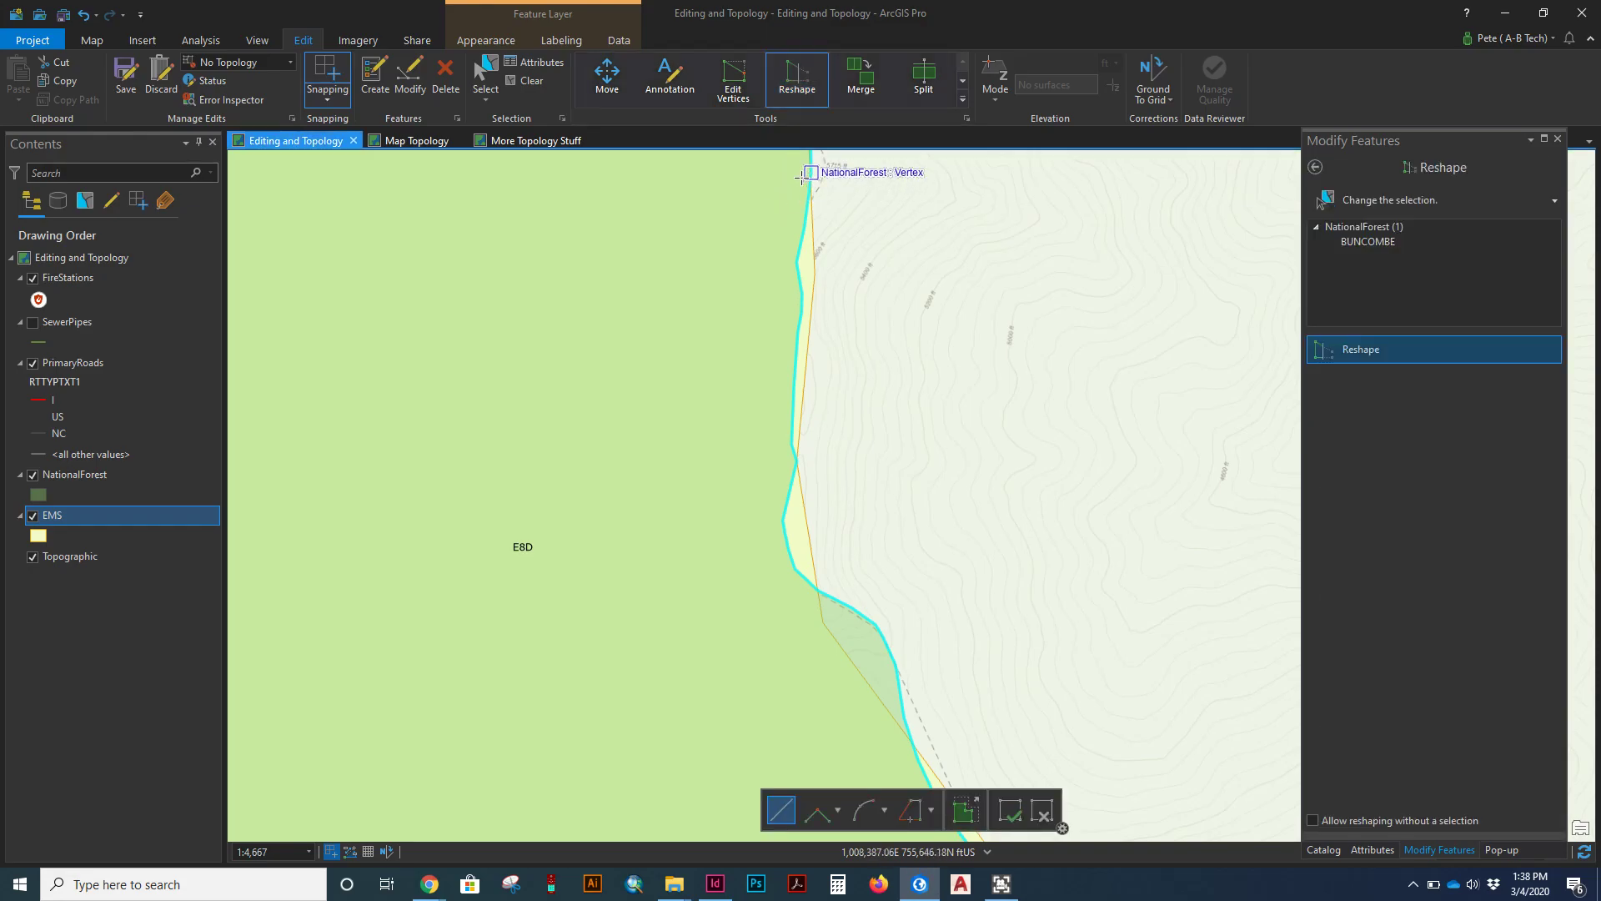
Step: Try reshaping the NationalForest boundary east of E8D with a freehand outward bulge, and undo that reshape
left_click(813, 173)
left_click(921, 222)
left_click(942, 356)
left_click(911, 405)
left_click(867, 449)
left_click(825, 469)
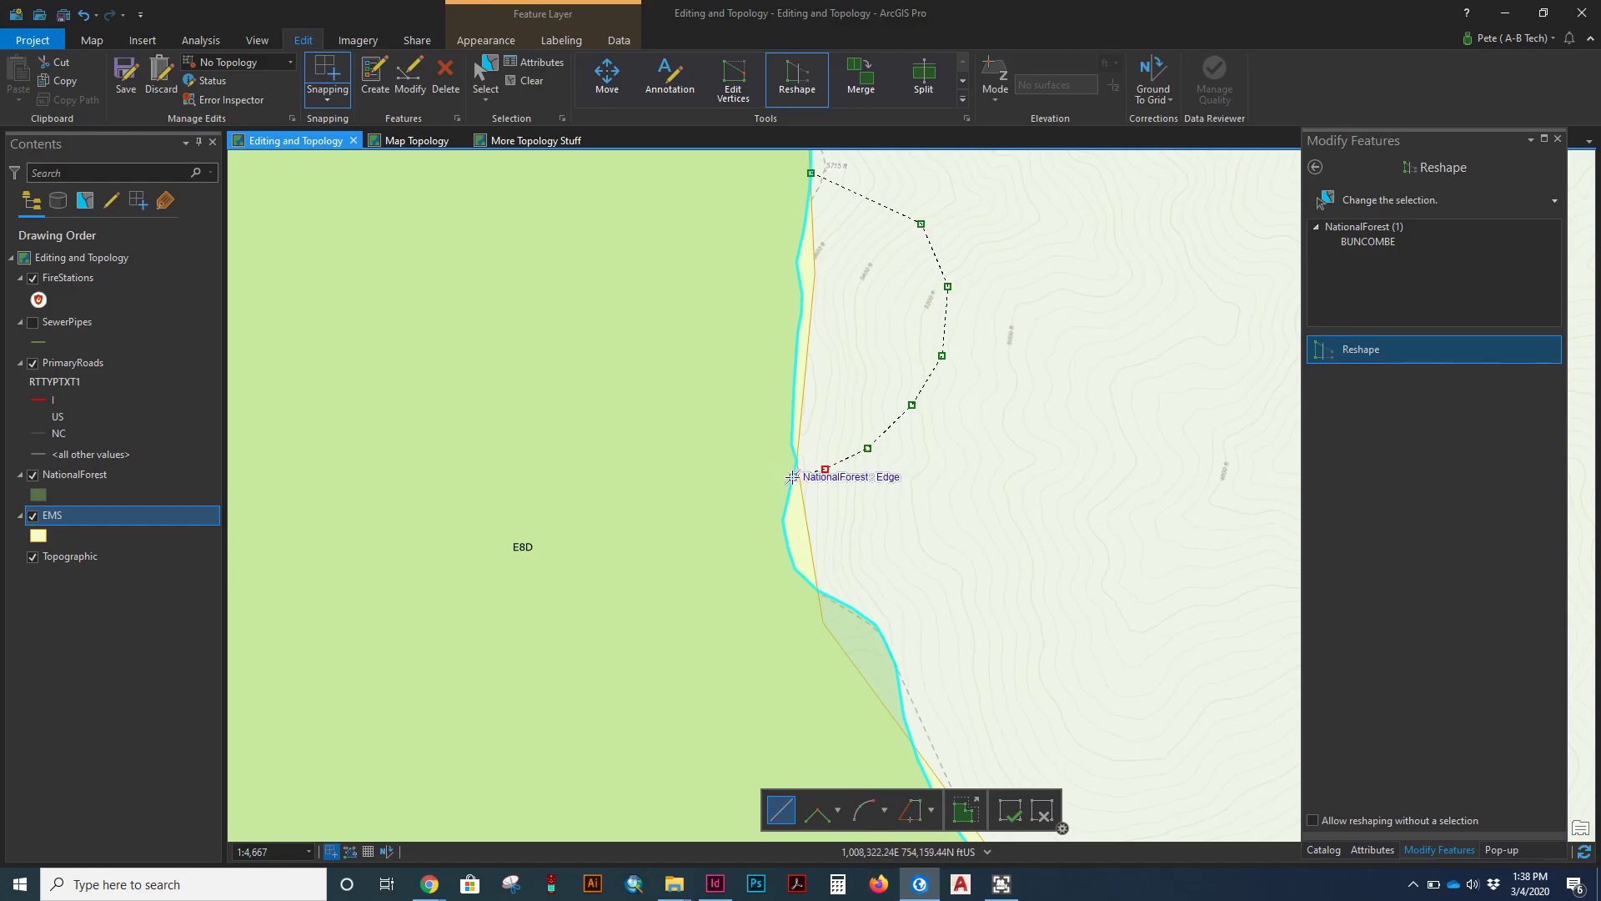
double_click(734, 481)
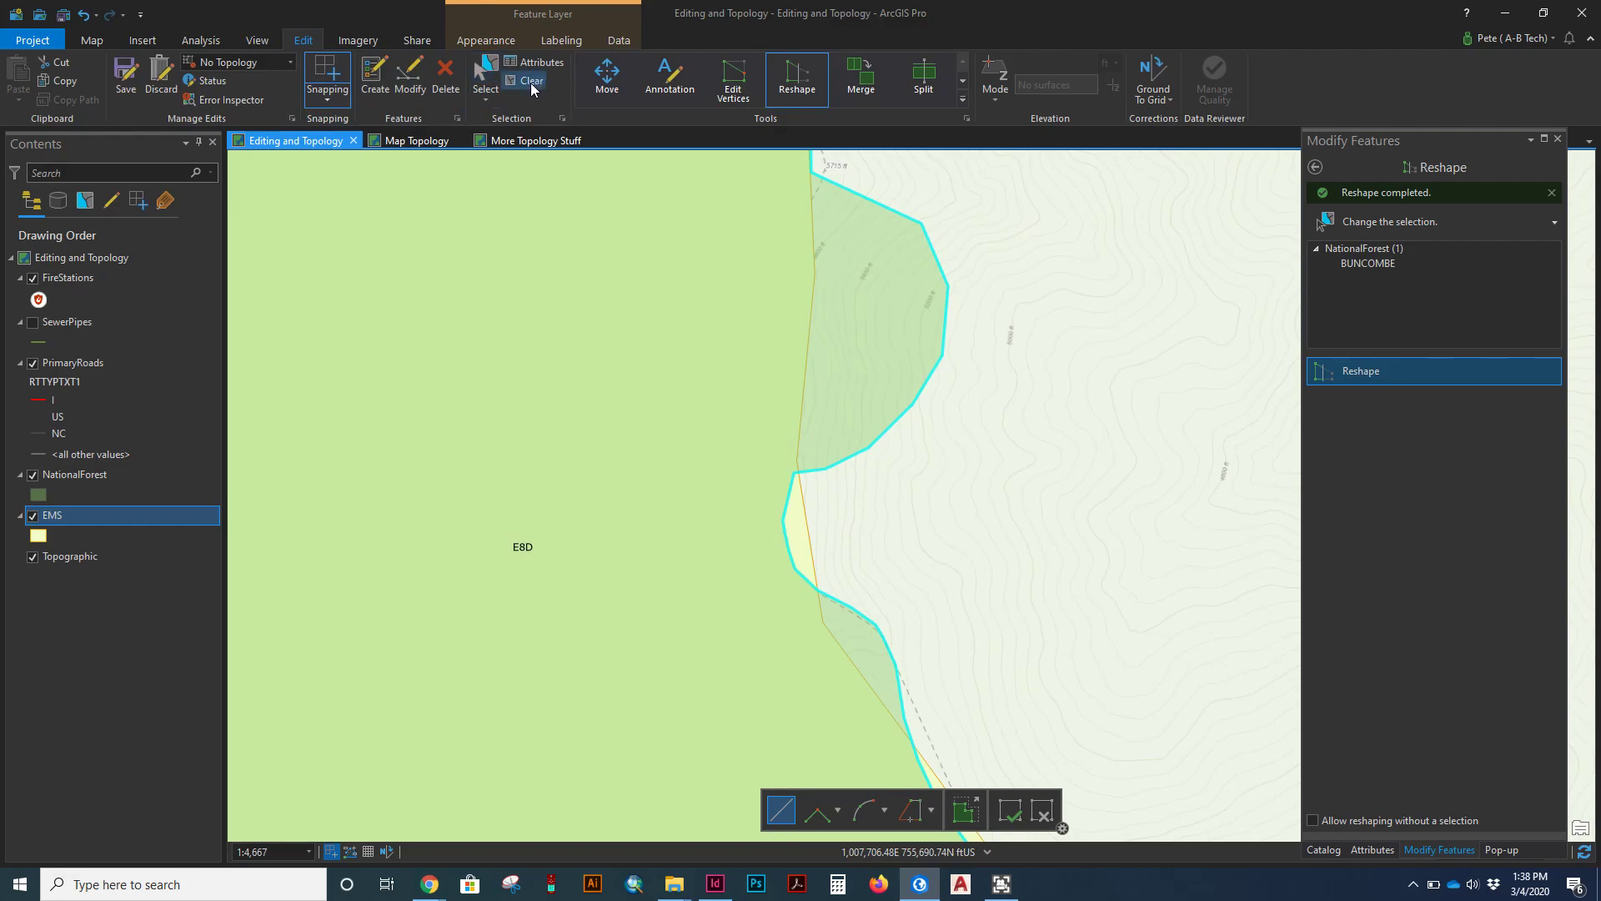
left_click(85, 23)
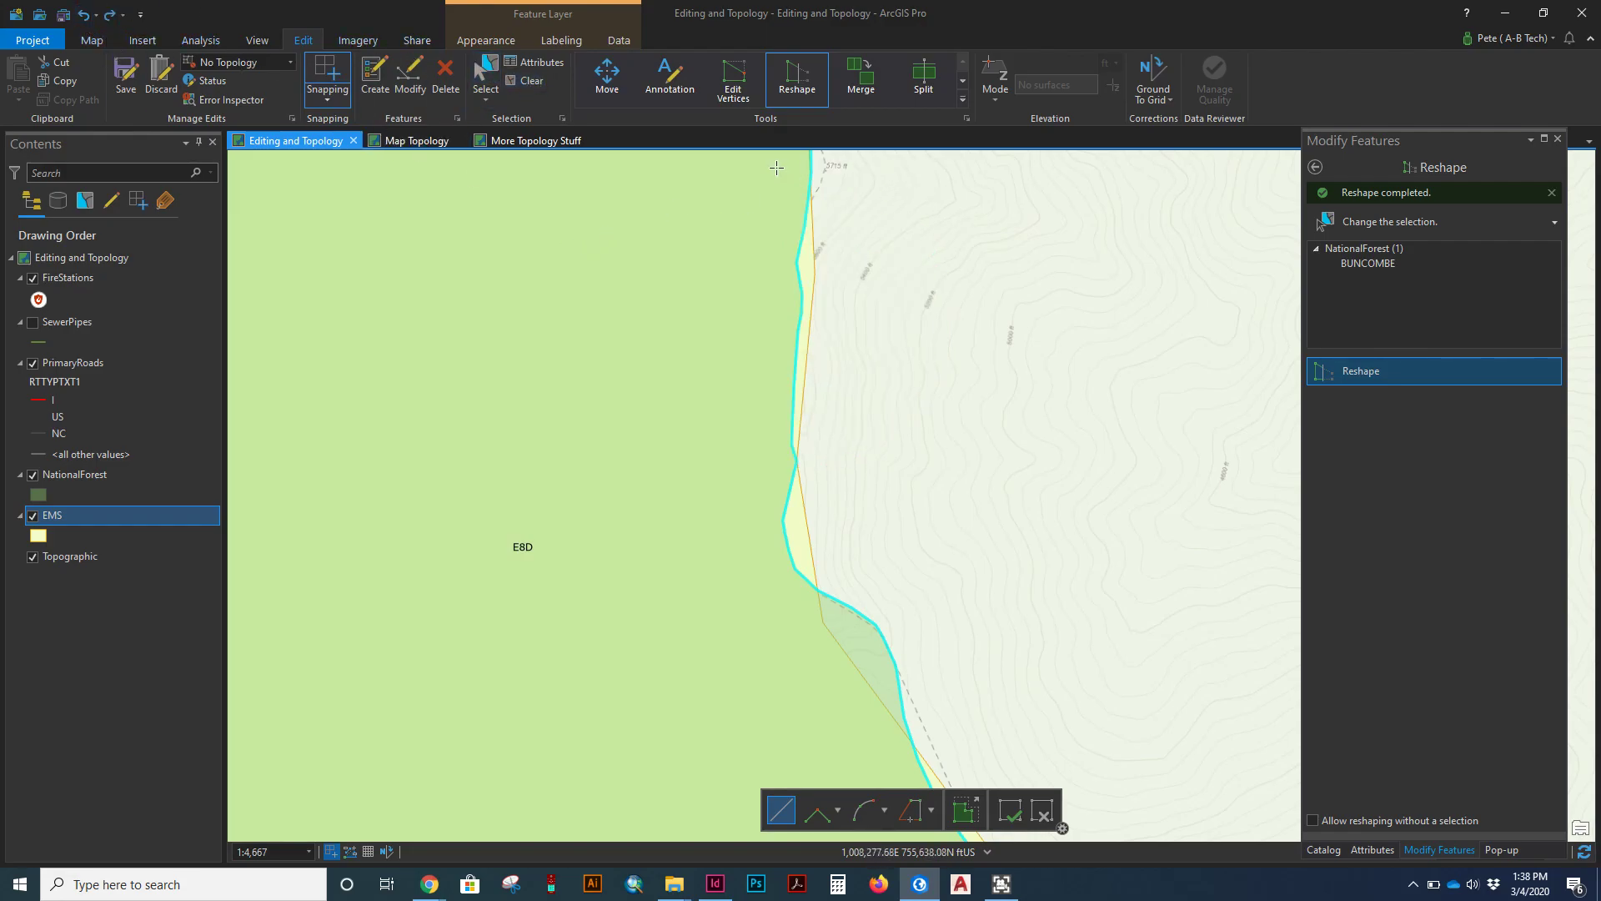
Step: Try reshaping the NationalForest boundary by placing straight segments along the adjacent EMS edge, and undo that reshape
left_click(810, 173)
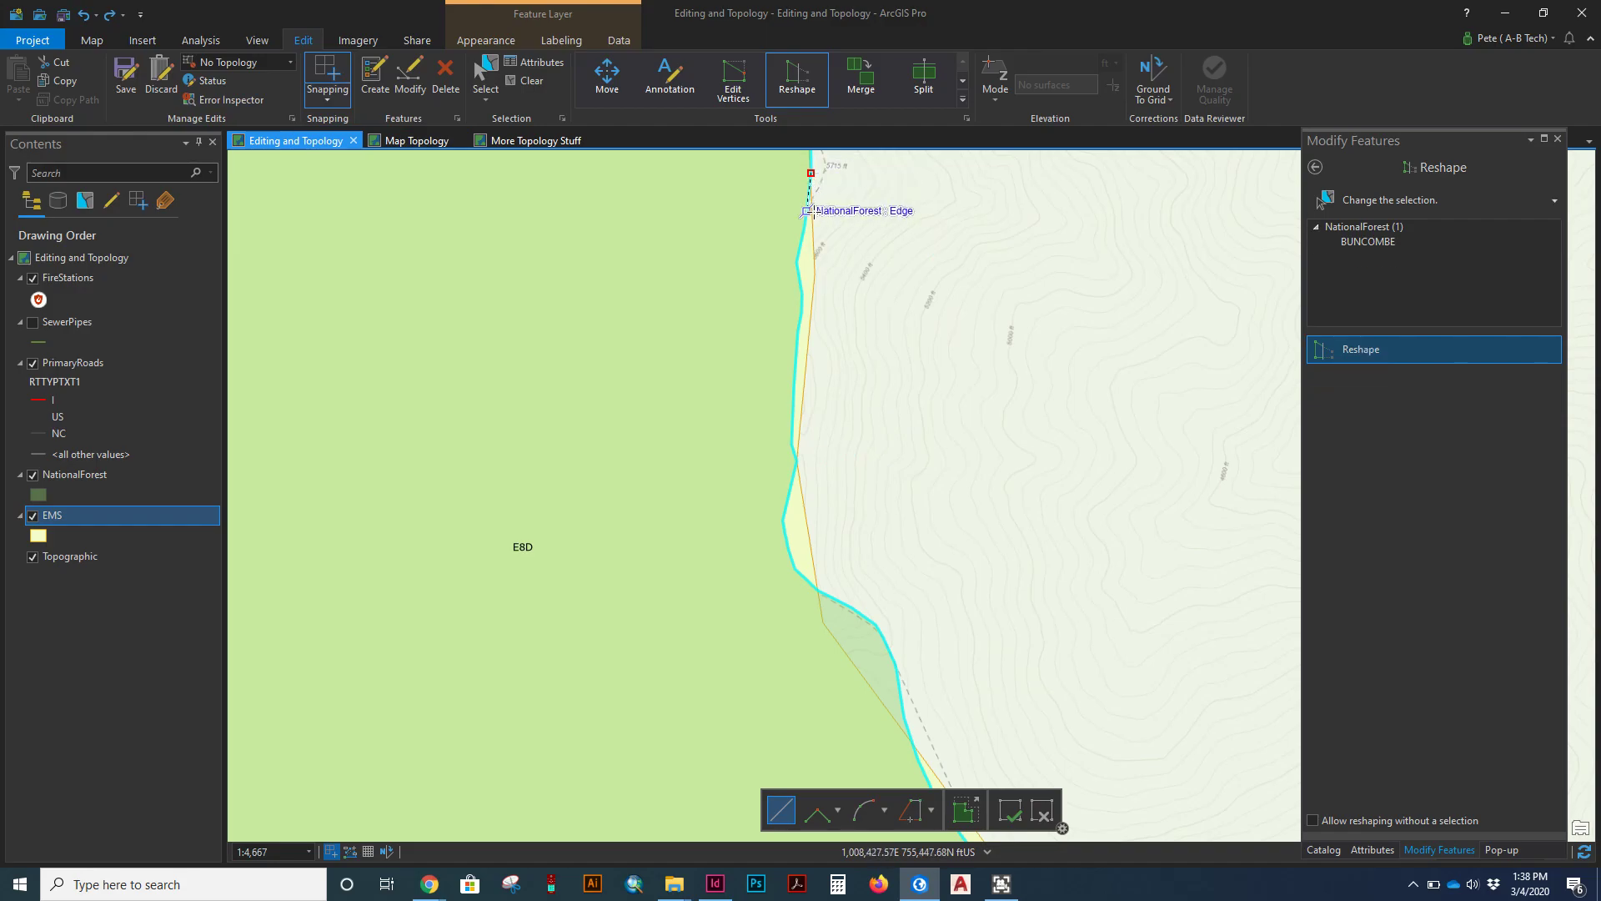
left_click(811, 211)
left_click(813, 245)
left_click(814, 273)
left_click(809, 329)
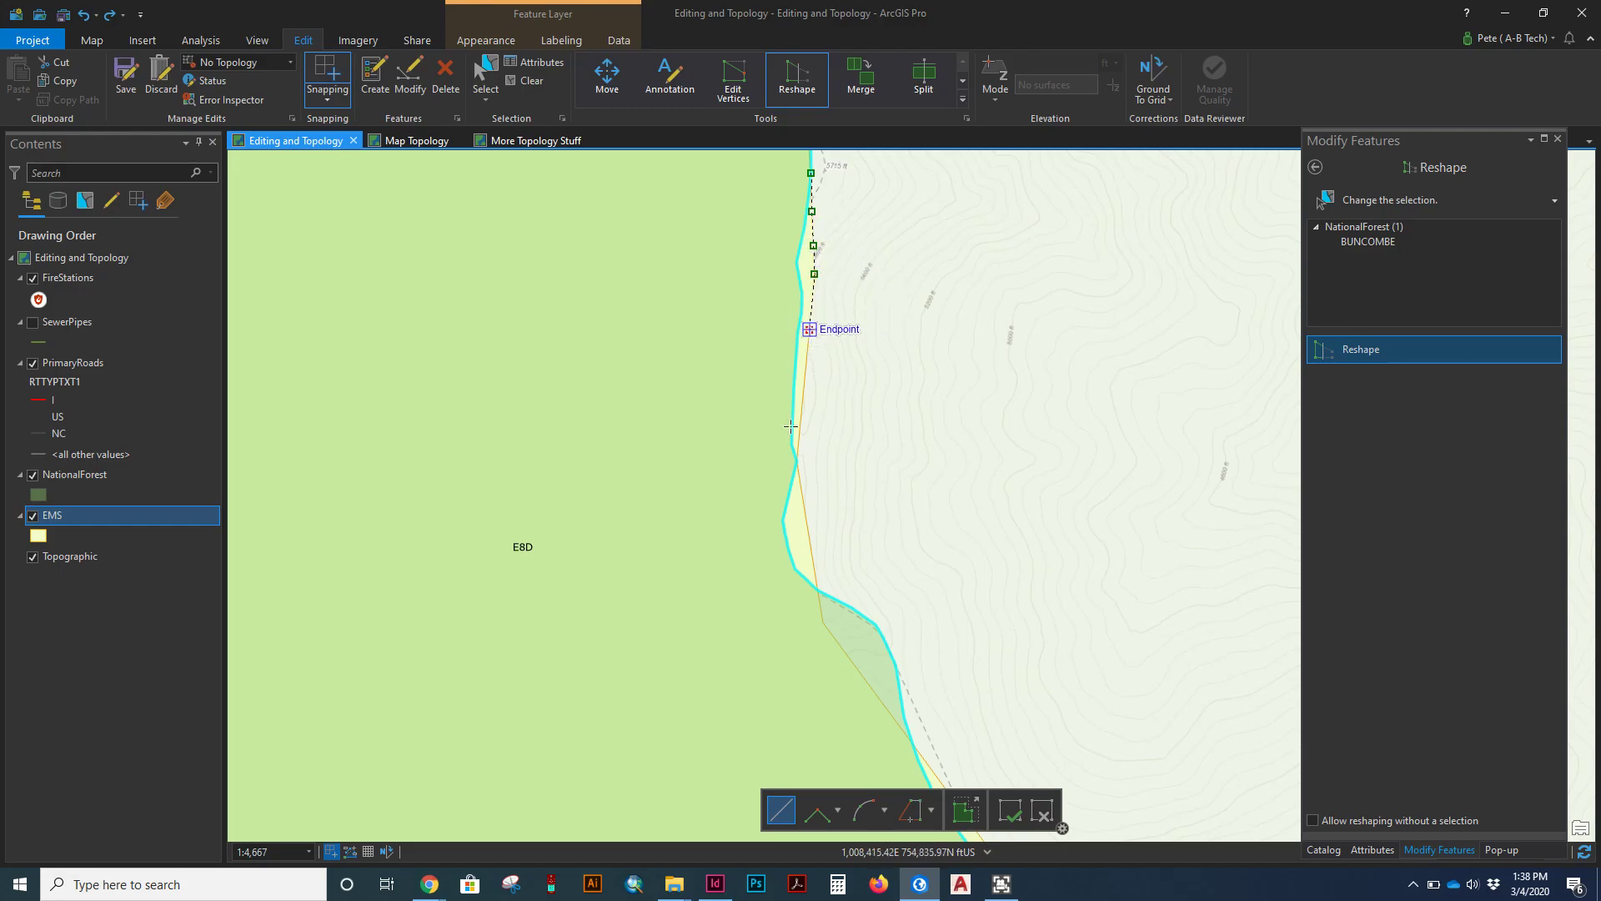
double_click(799, 484)
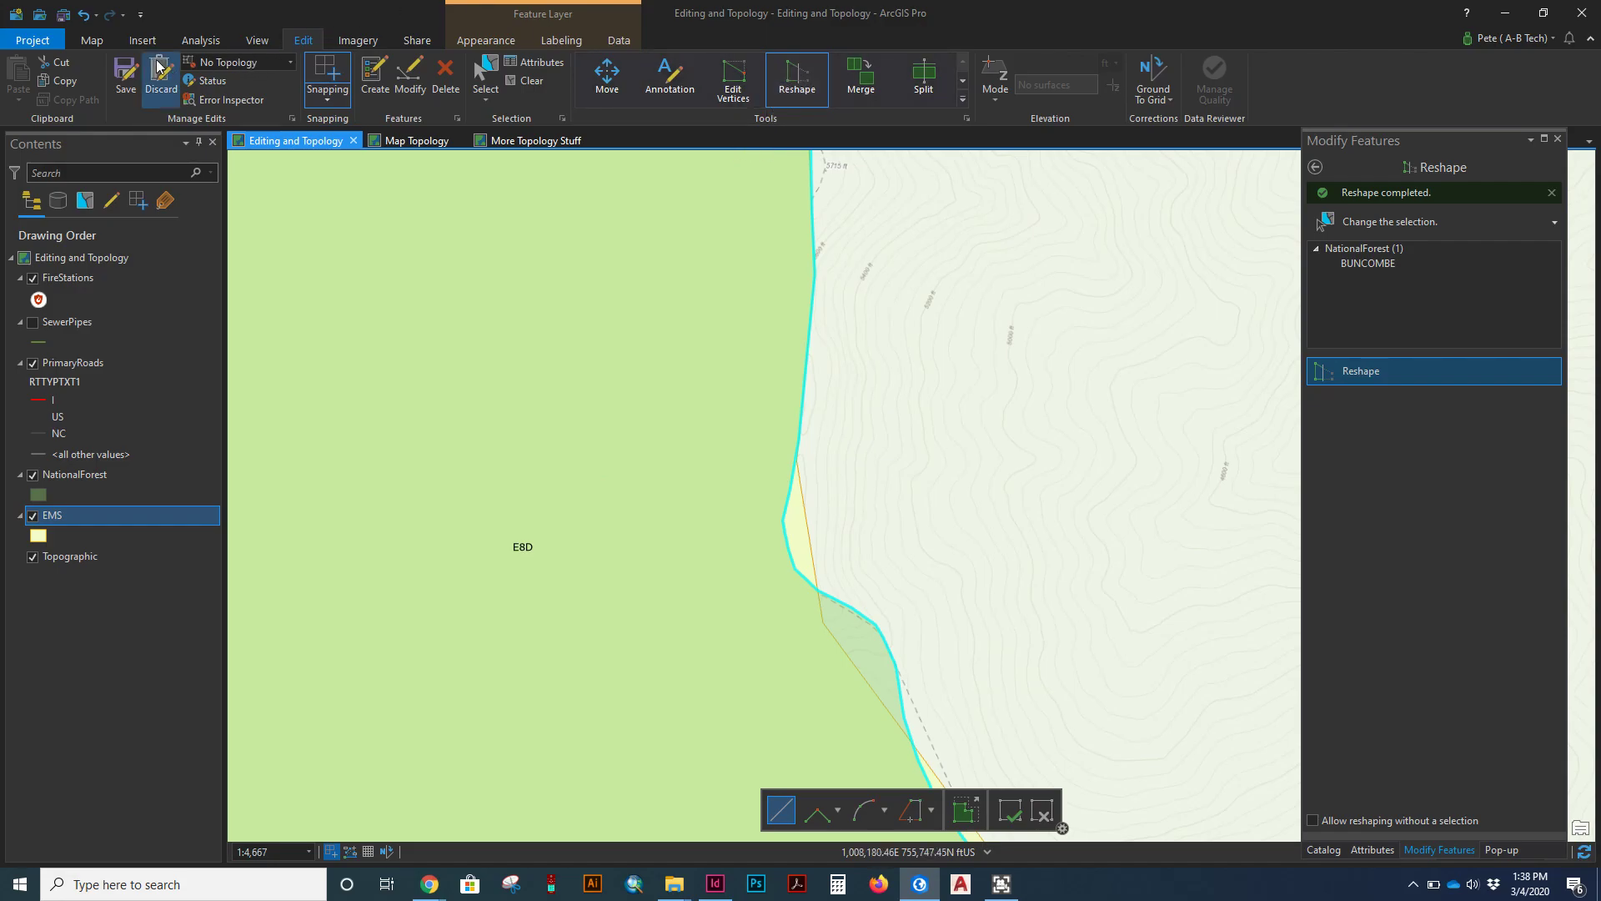
left_click(95, 15)
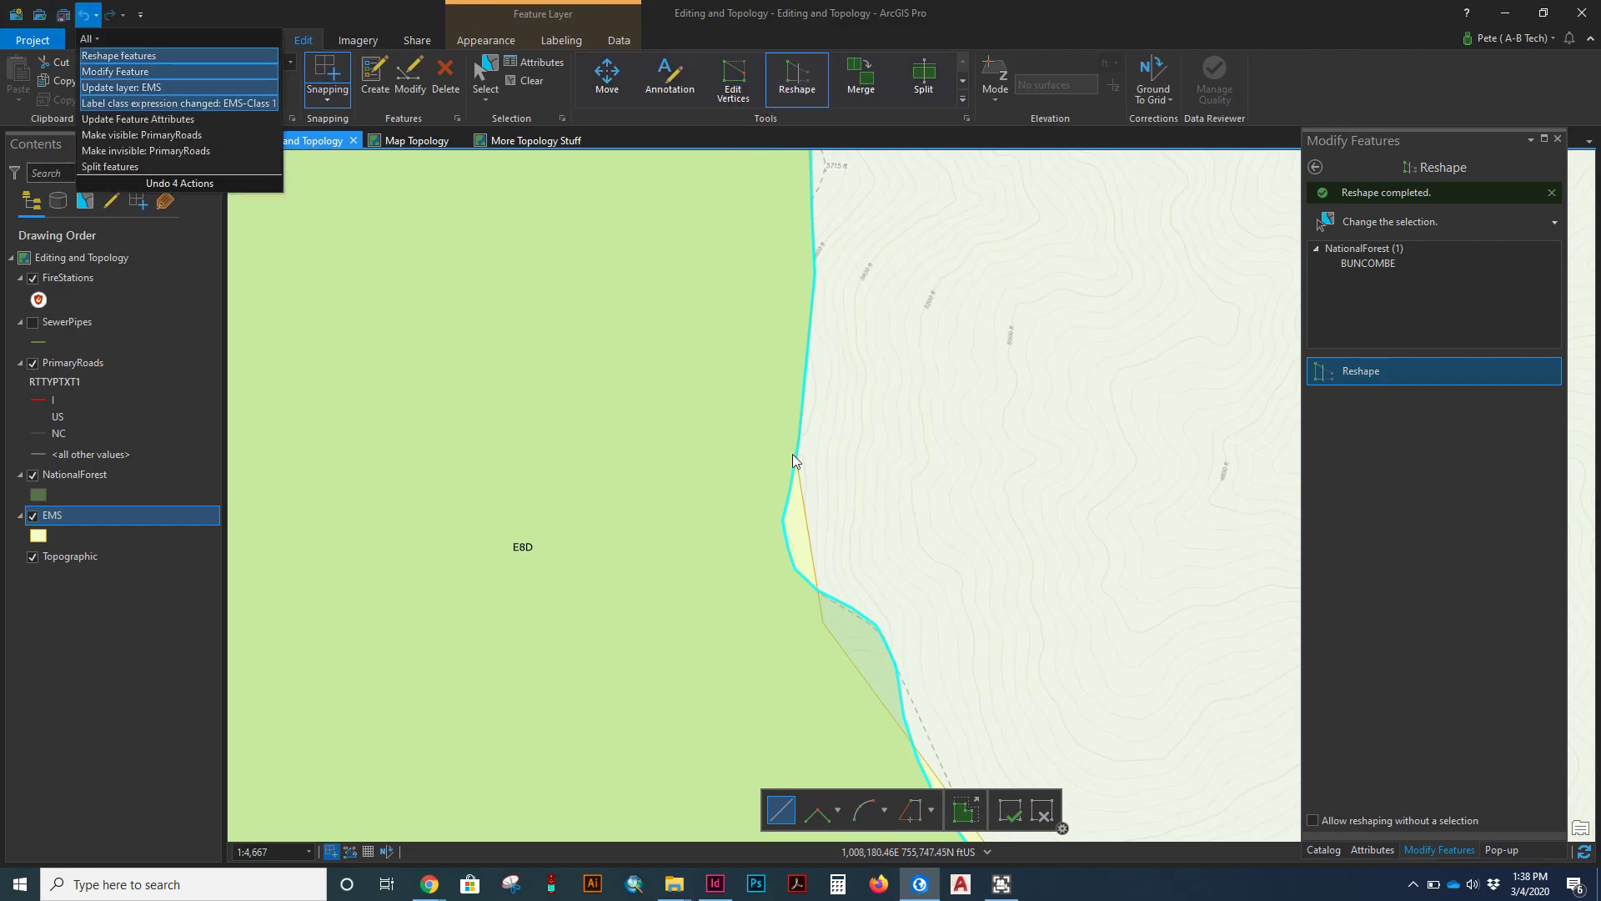
left_click(90, 22)
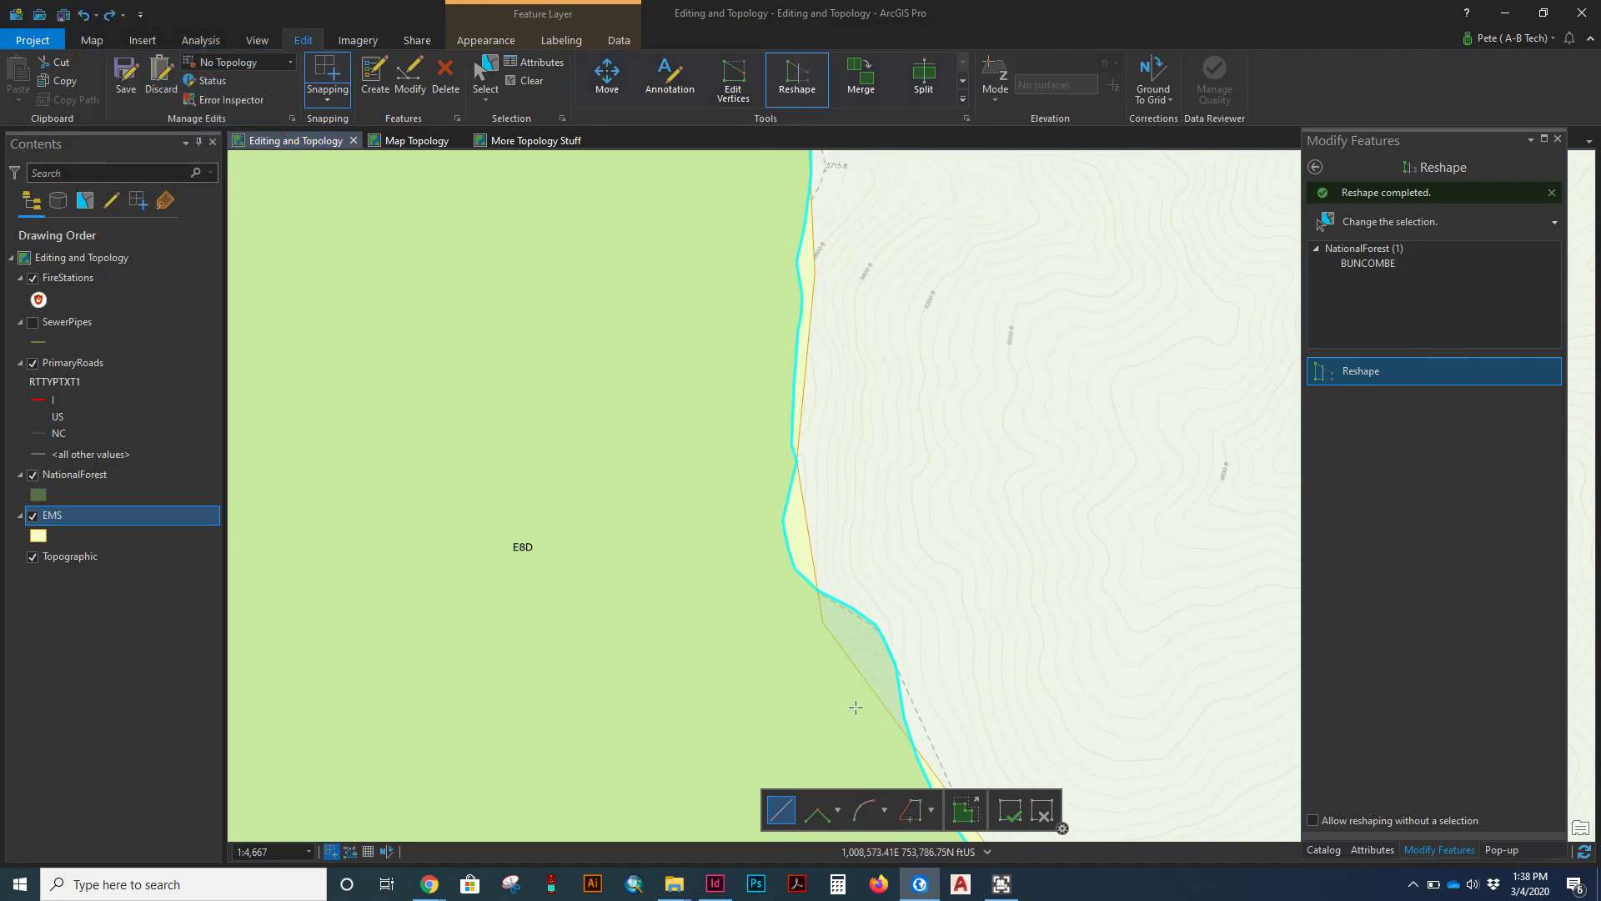
Step: Reshape the NationalForest polygon's eastern boundary by tracing the adjacent EMS boundary along E8D
left_click(910, 806)
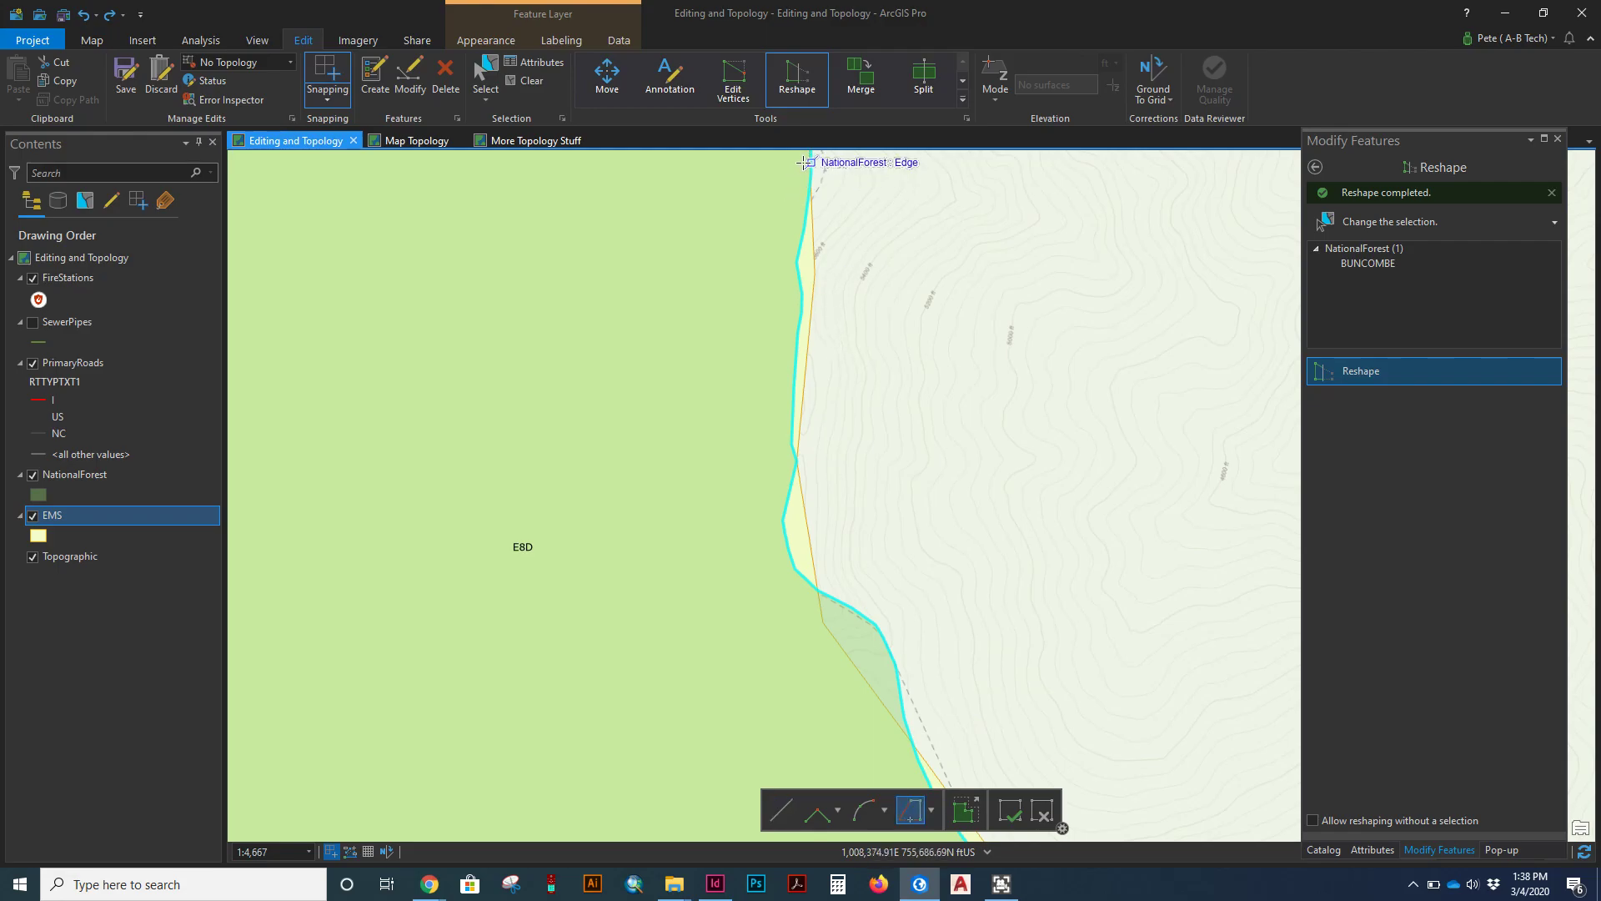
left_click(805, 163)
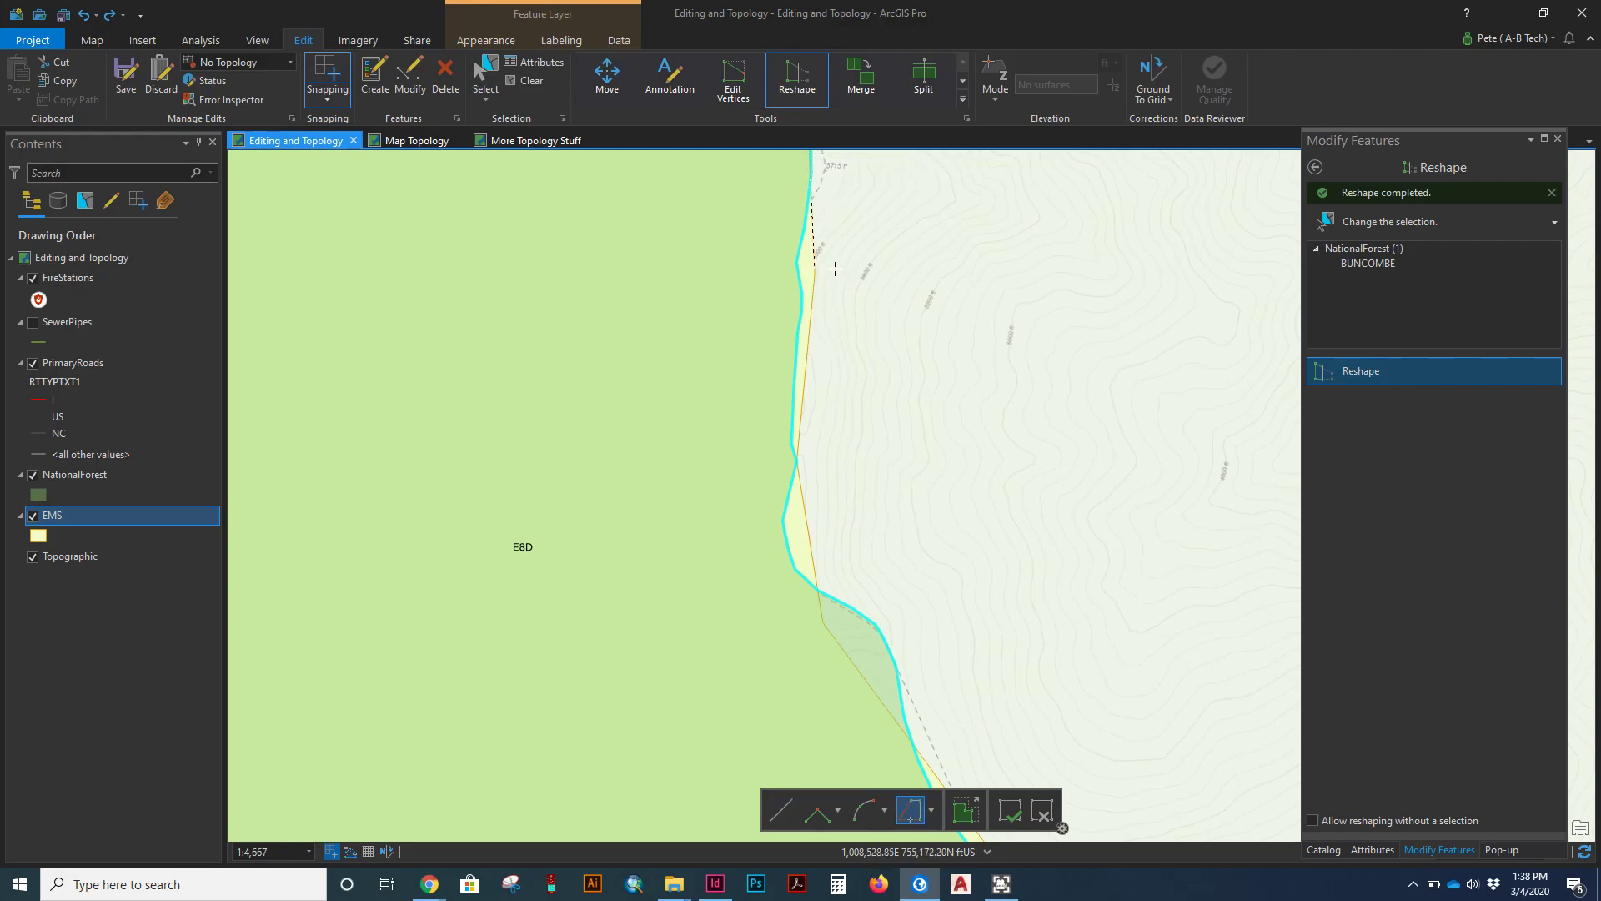
left_click(787, 498)
left_click(784, 520)
double_click(940, 764)
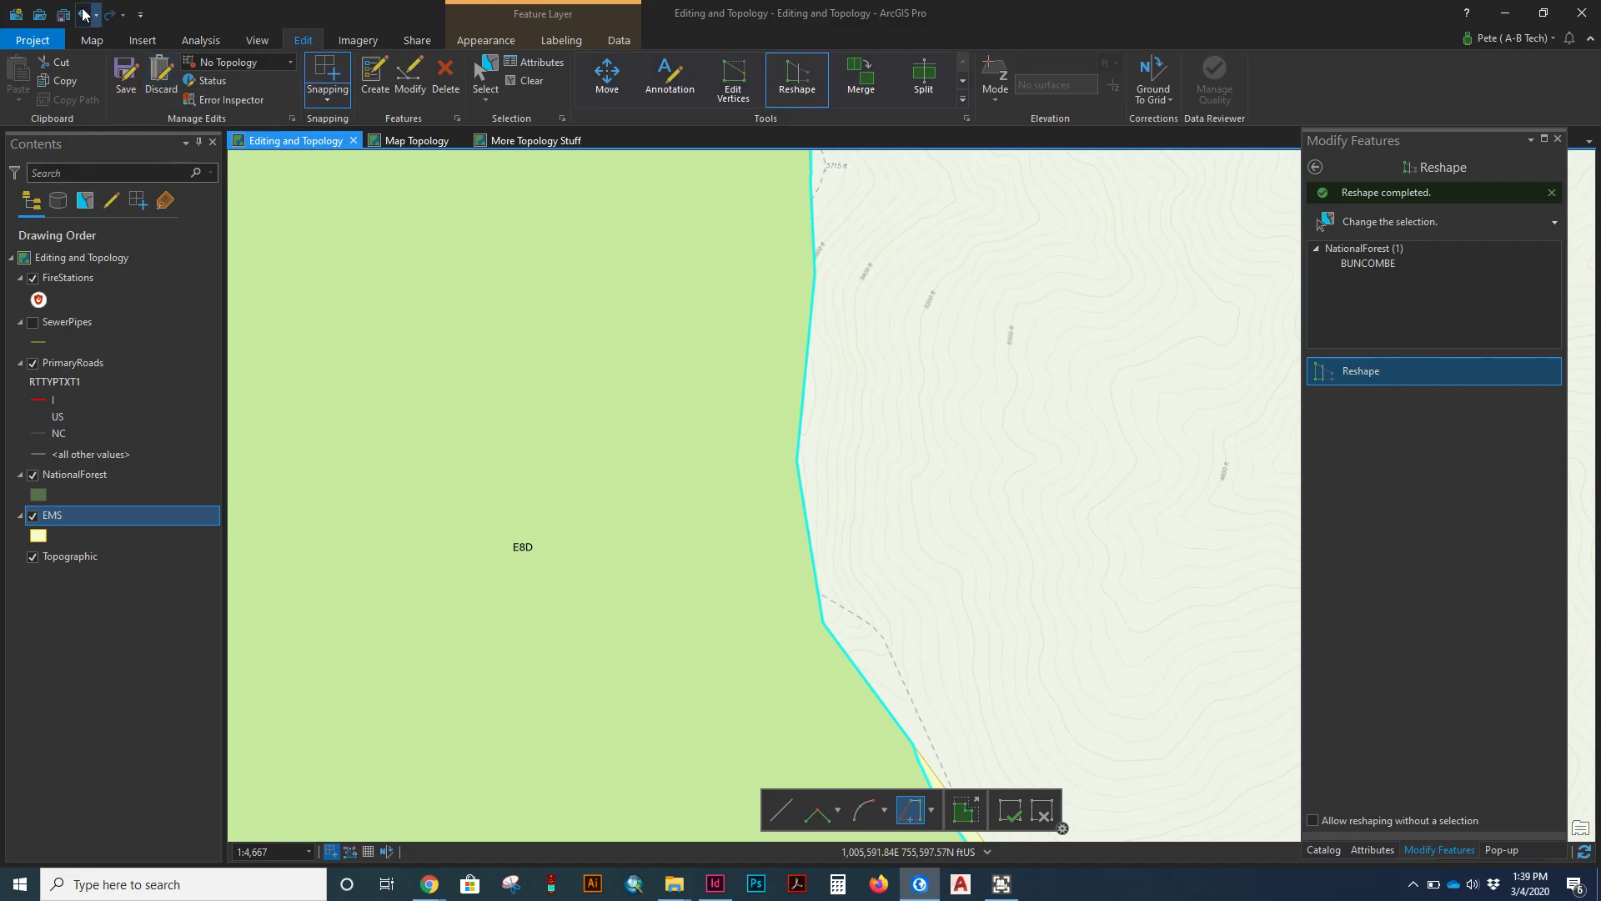
Step: Set up Align Features for the NationalForest boundary farther north, with a 1000 ft tolerance and shapes fitted to the alignment path
scroll(917, 426, "down", 3)
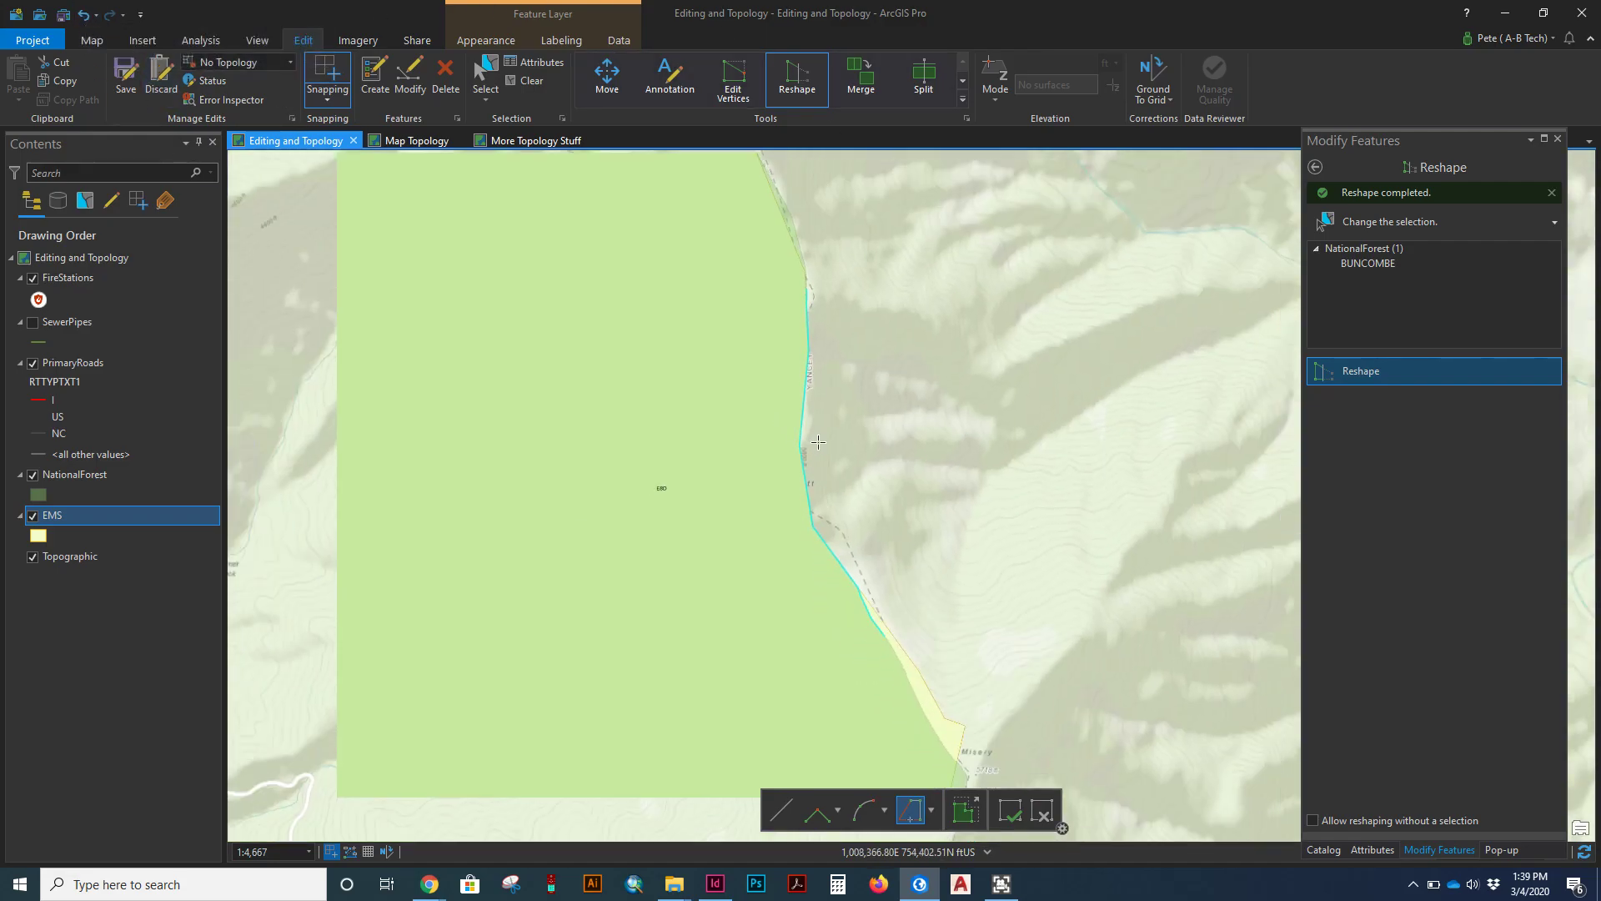
left_click(1315, 169)
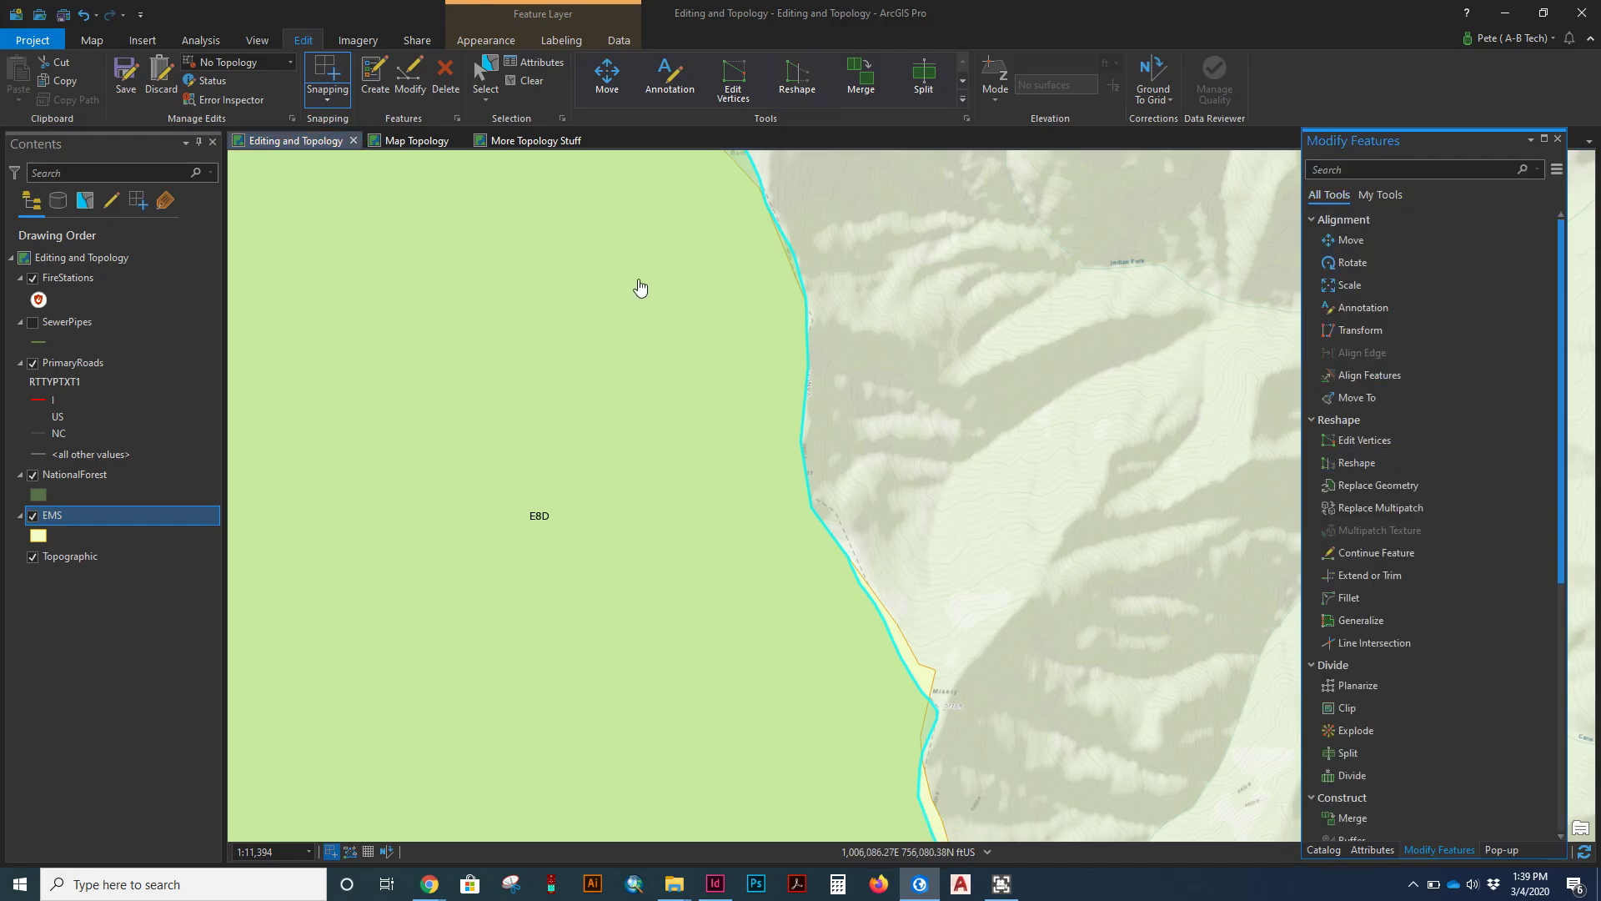
left_click(801, 306)
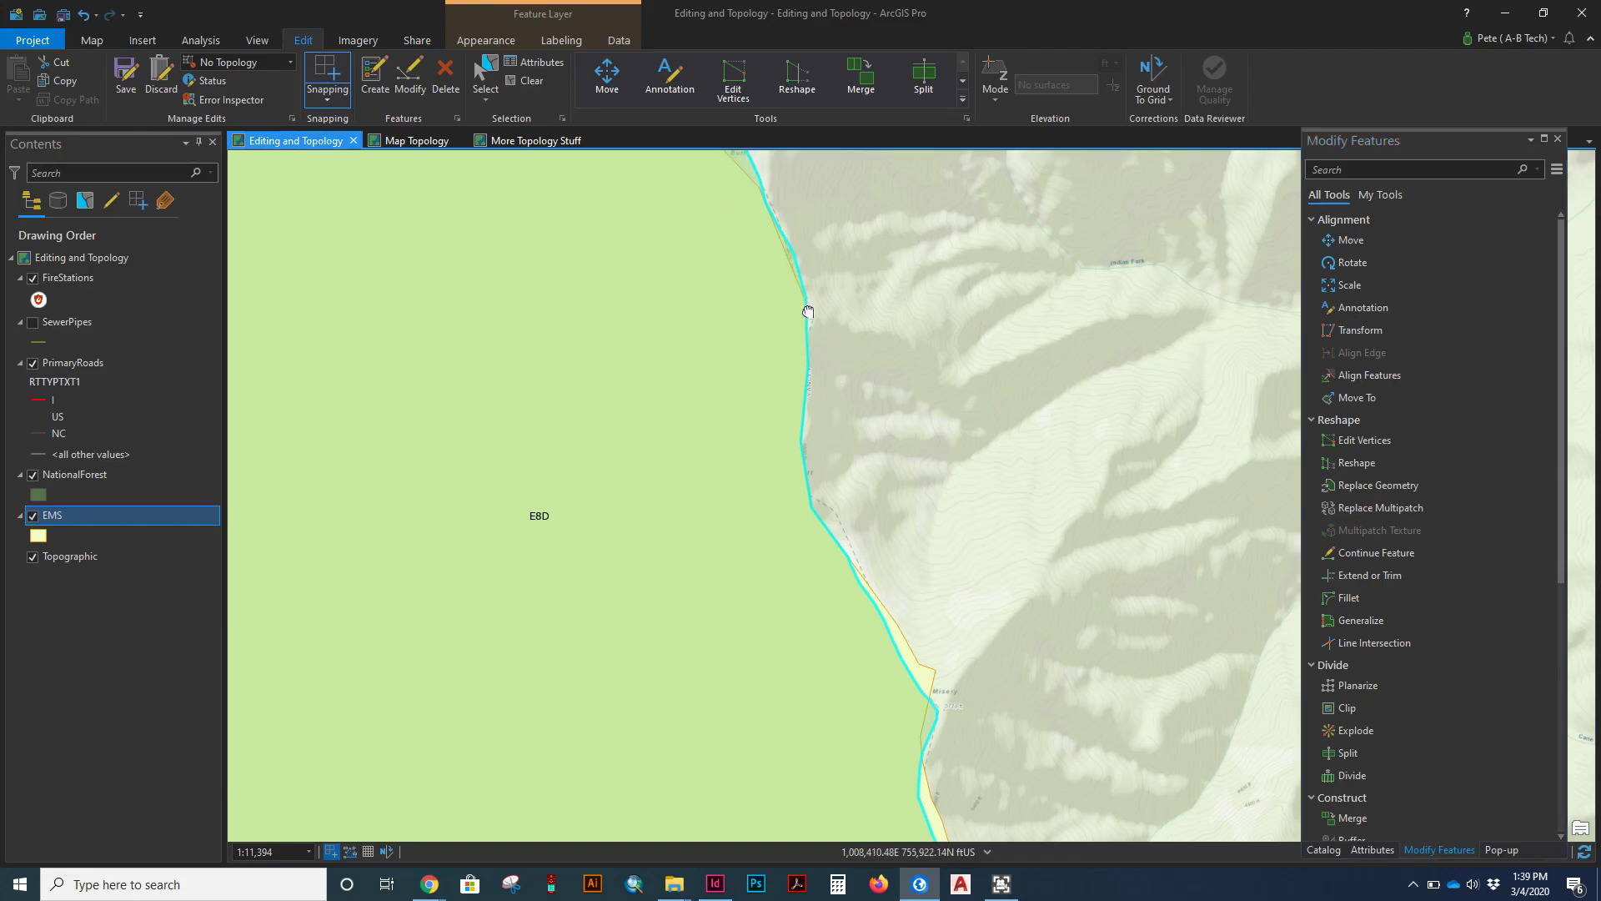
left_click_drag(808, 303, 911, 672)
left_click_drag(995, 463, 888, 599)
left_click_drag(855, 523, 854, 475)
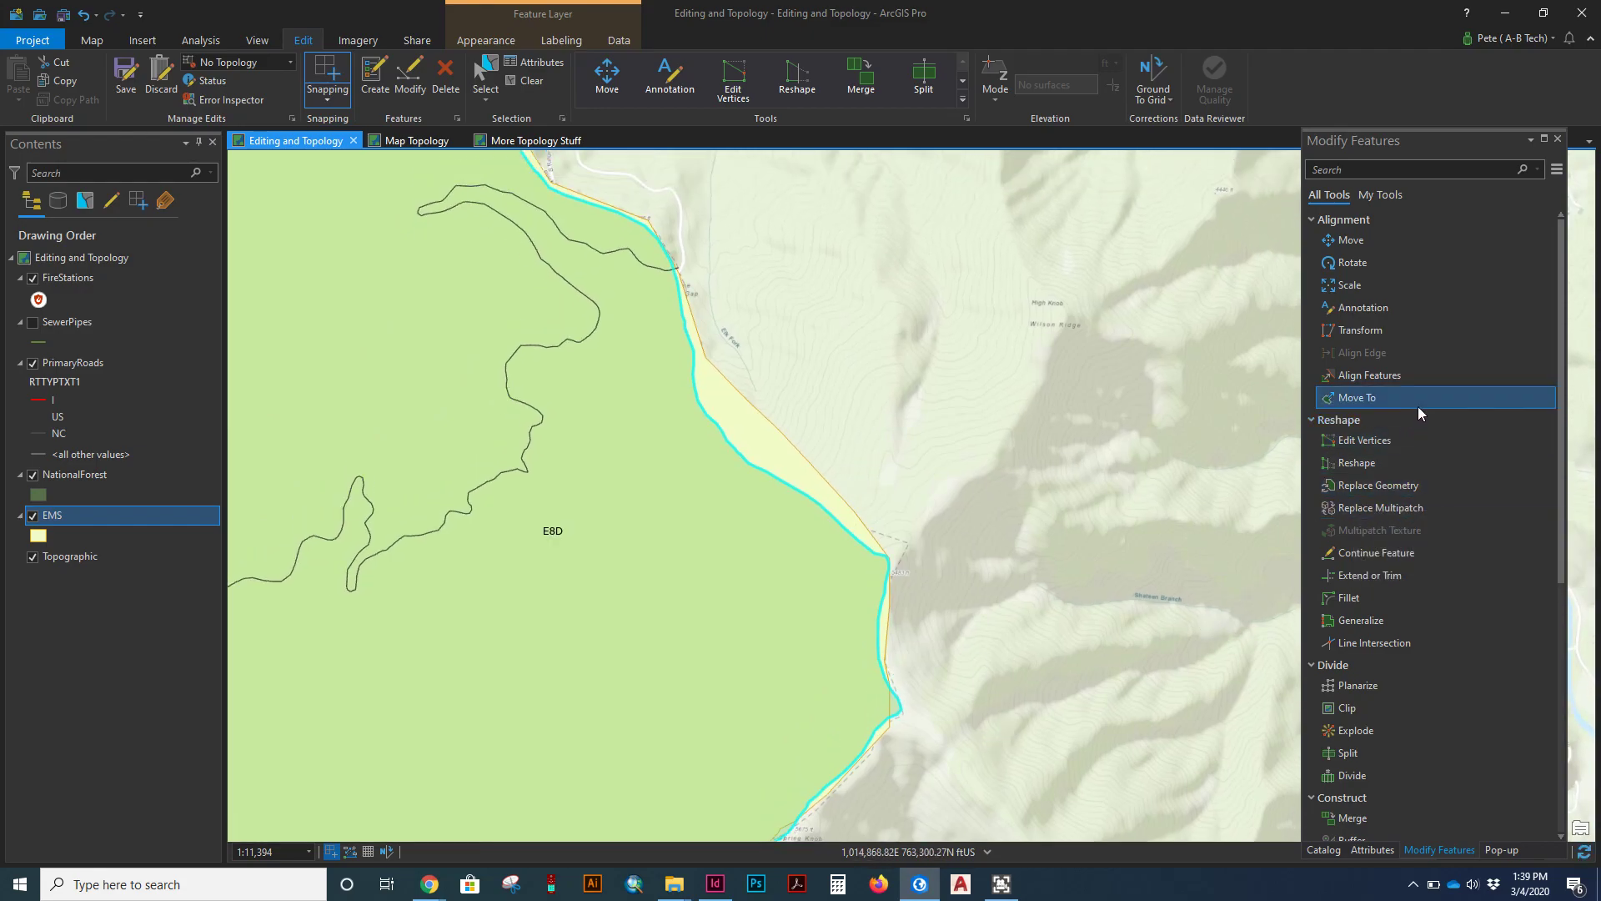
left_click(1376, 387)
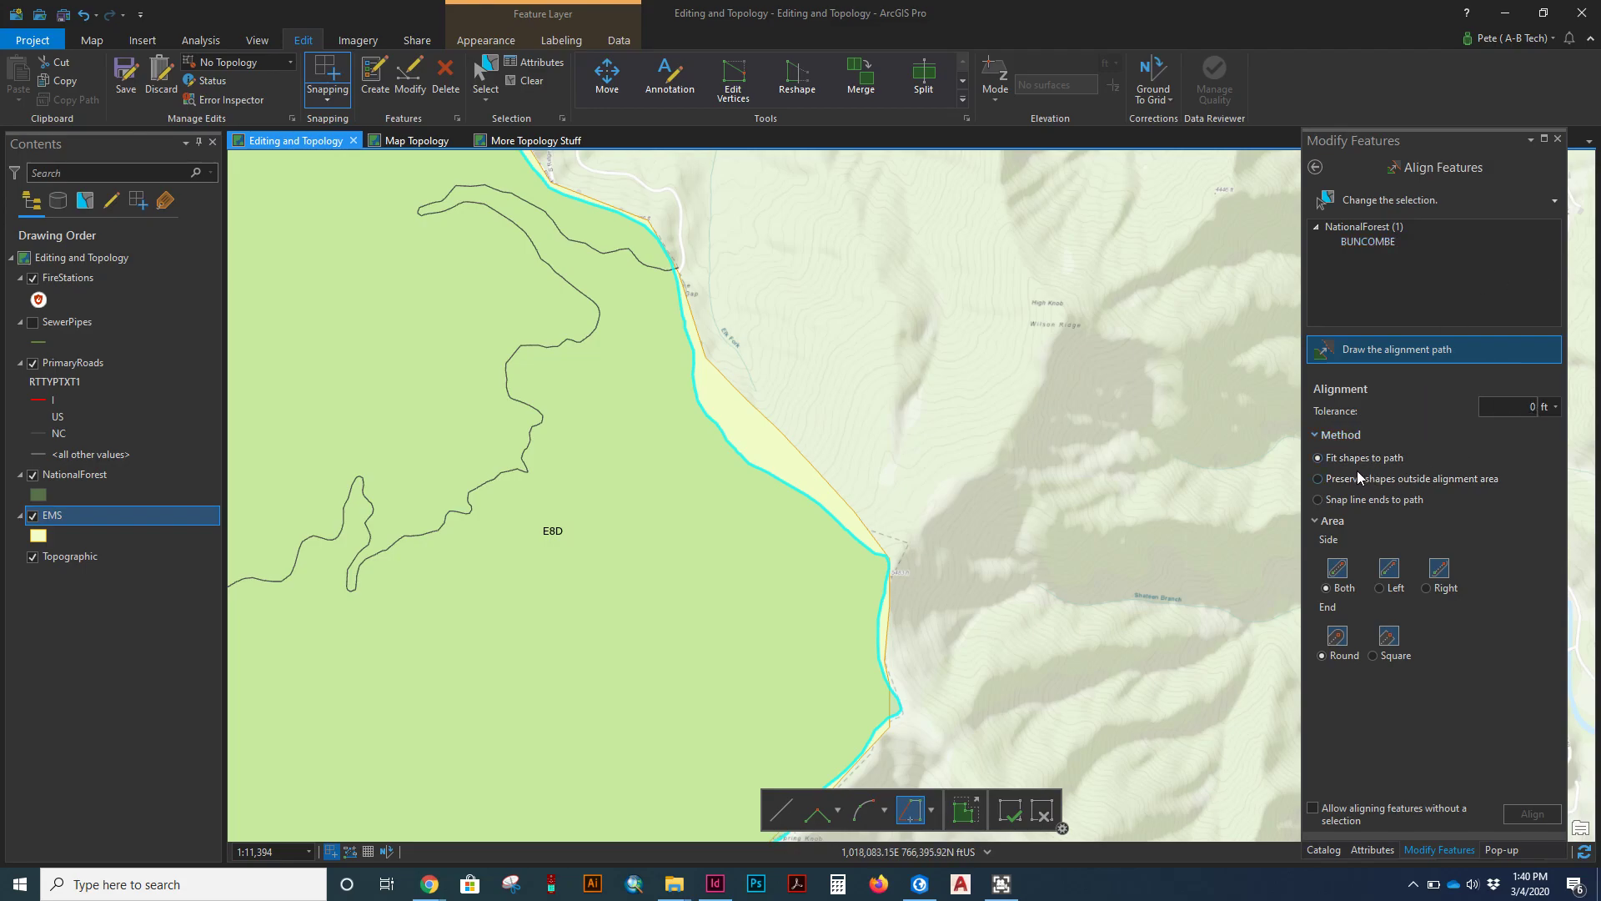
left_click(1318, 434)
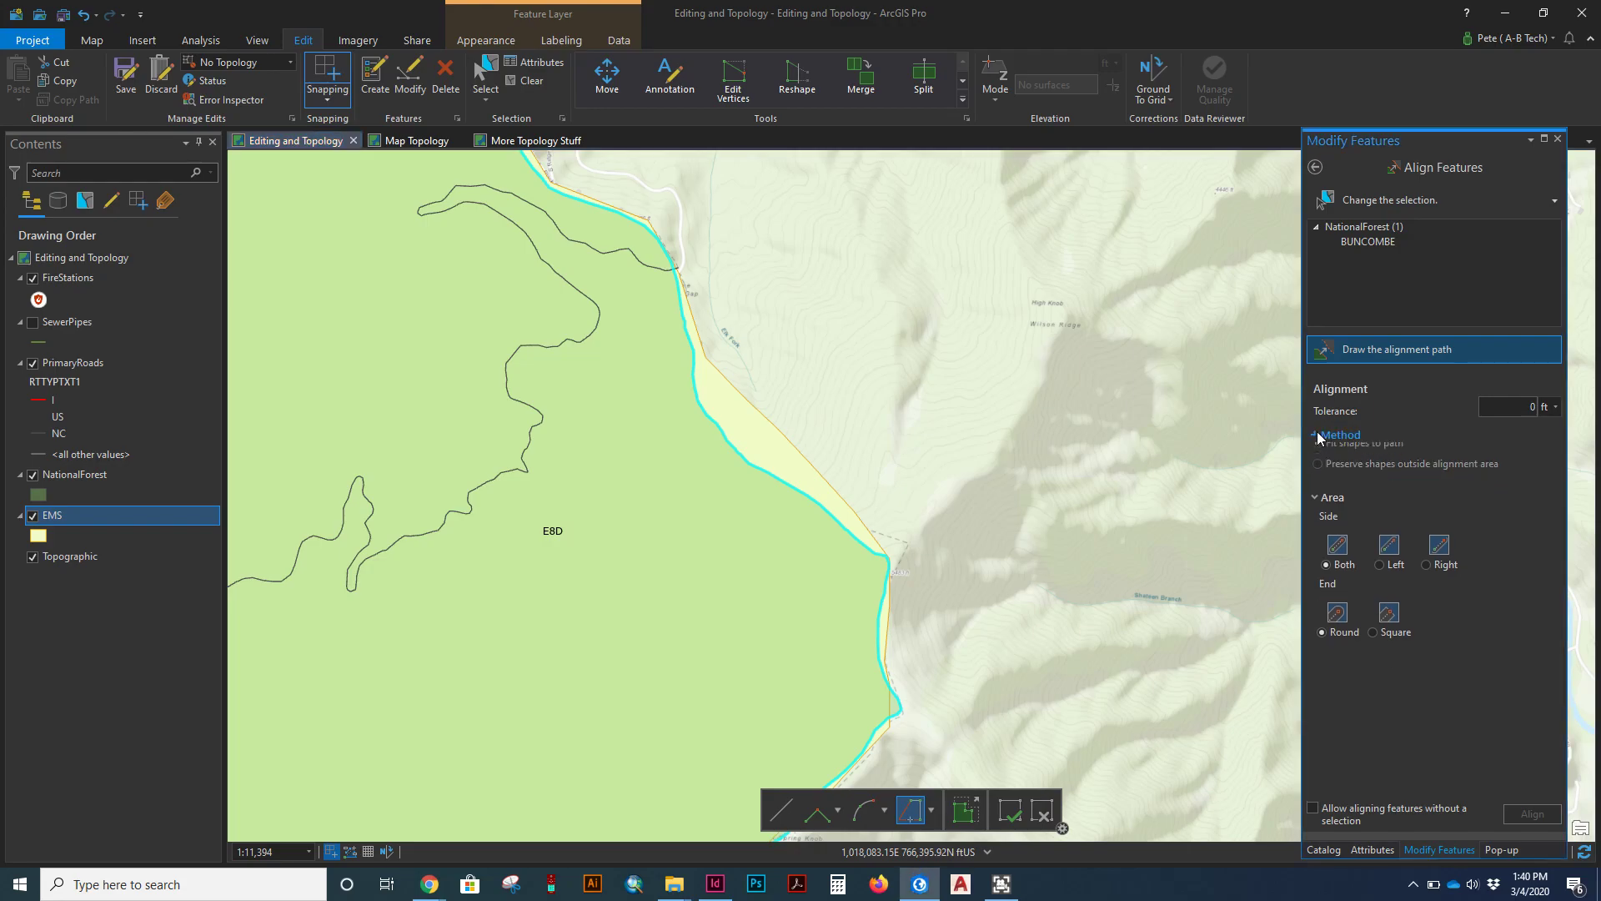
left_click(1317, 434)
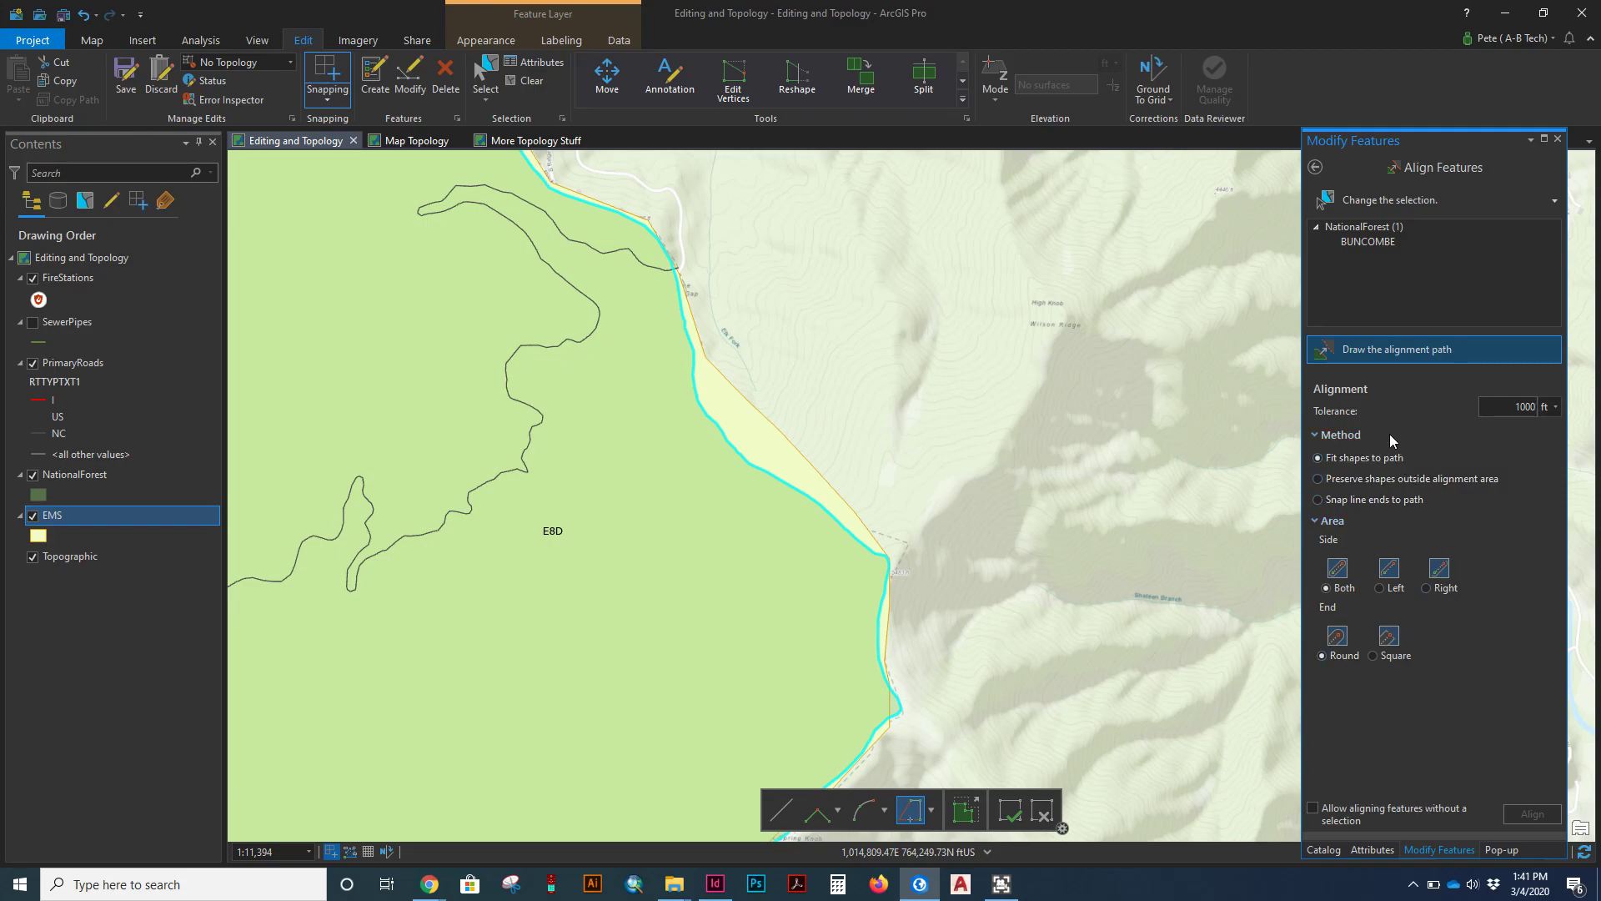
left_click(1381, 354)
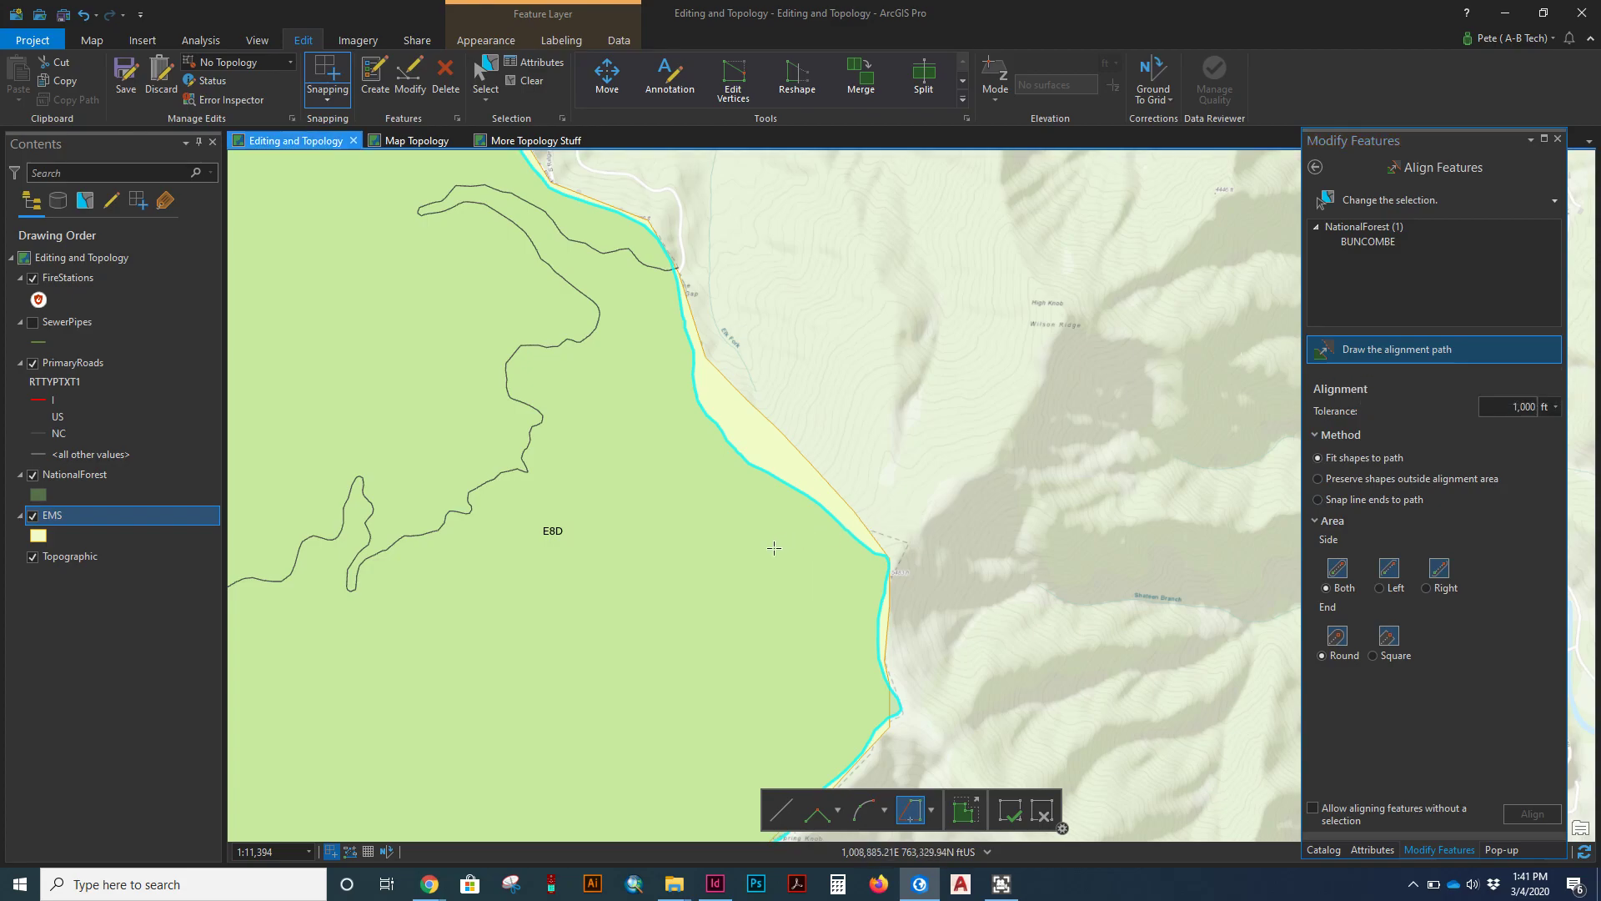
Step: Try to trace the alignment path along the EMS boundary
left_click_drag(692, 380, 779, 531)
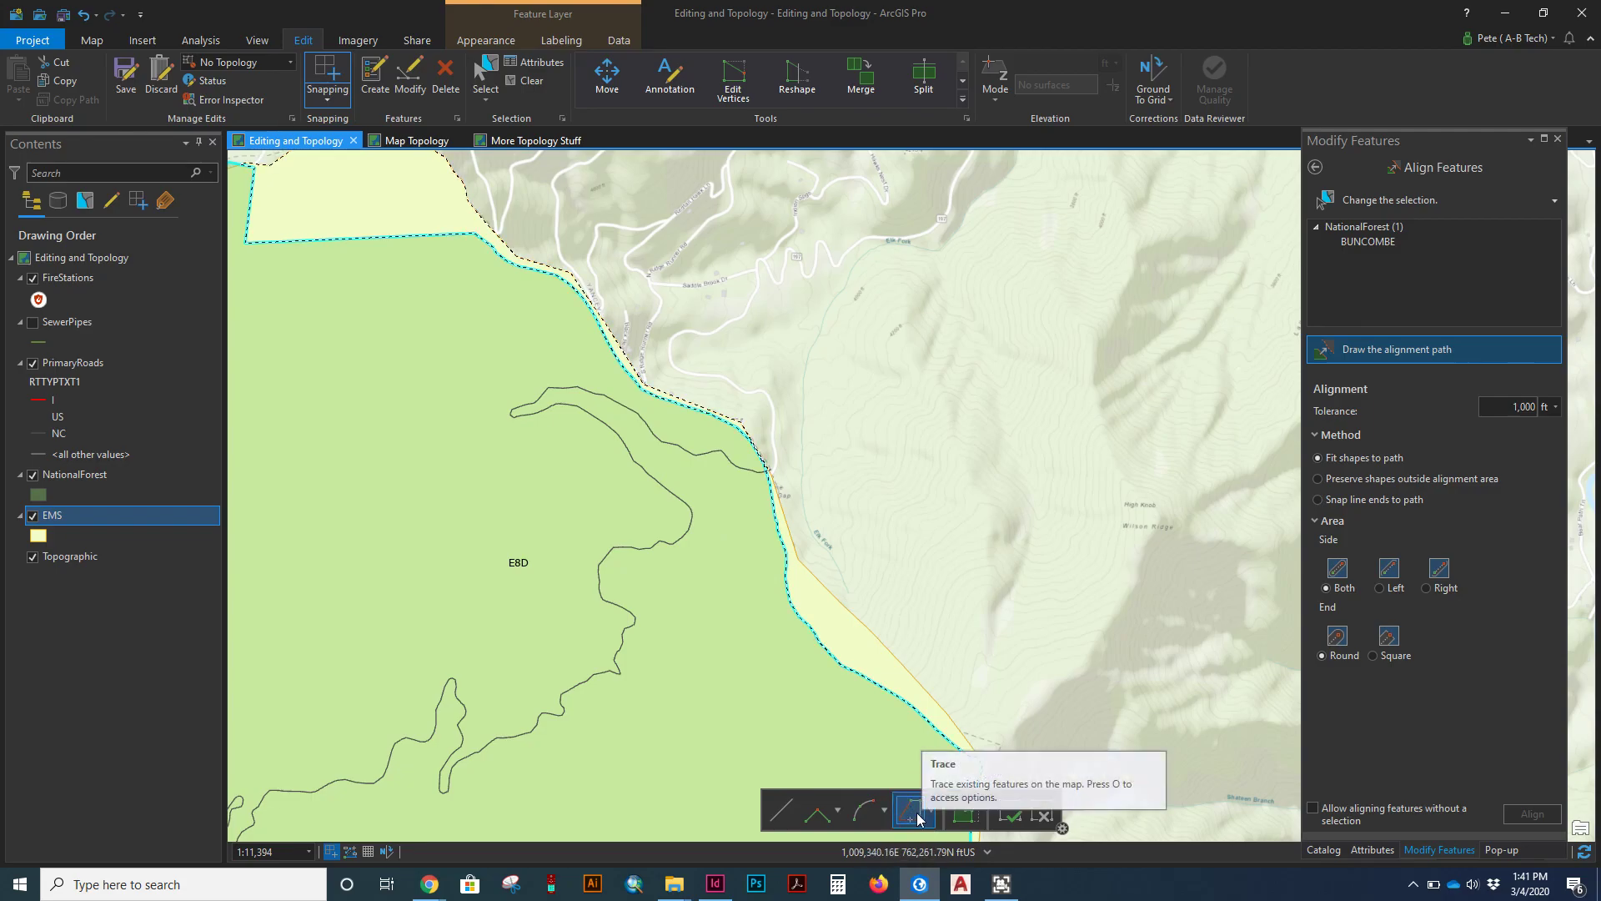
key("F2")
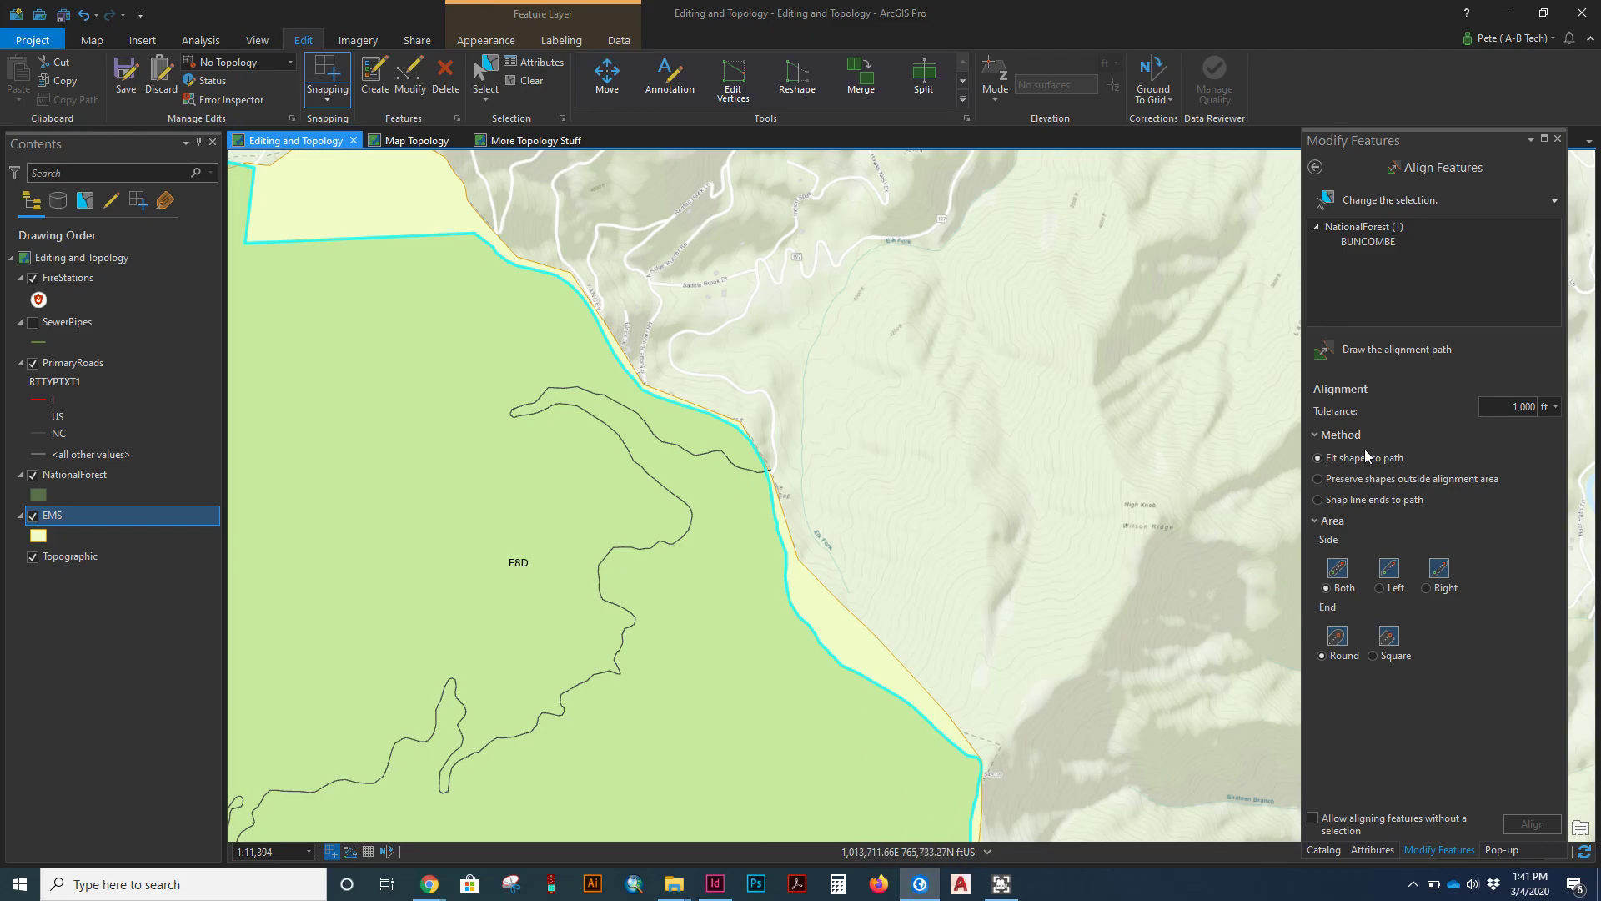
Step: Sketch an alignment path of straight segments along the EMS boundary northeast of E8D, snapping to its vertices
left_click(1388, 352)
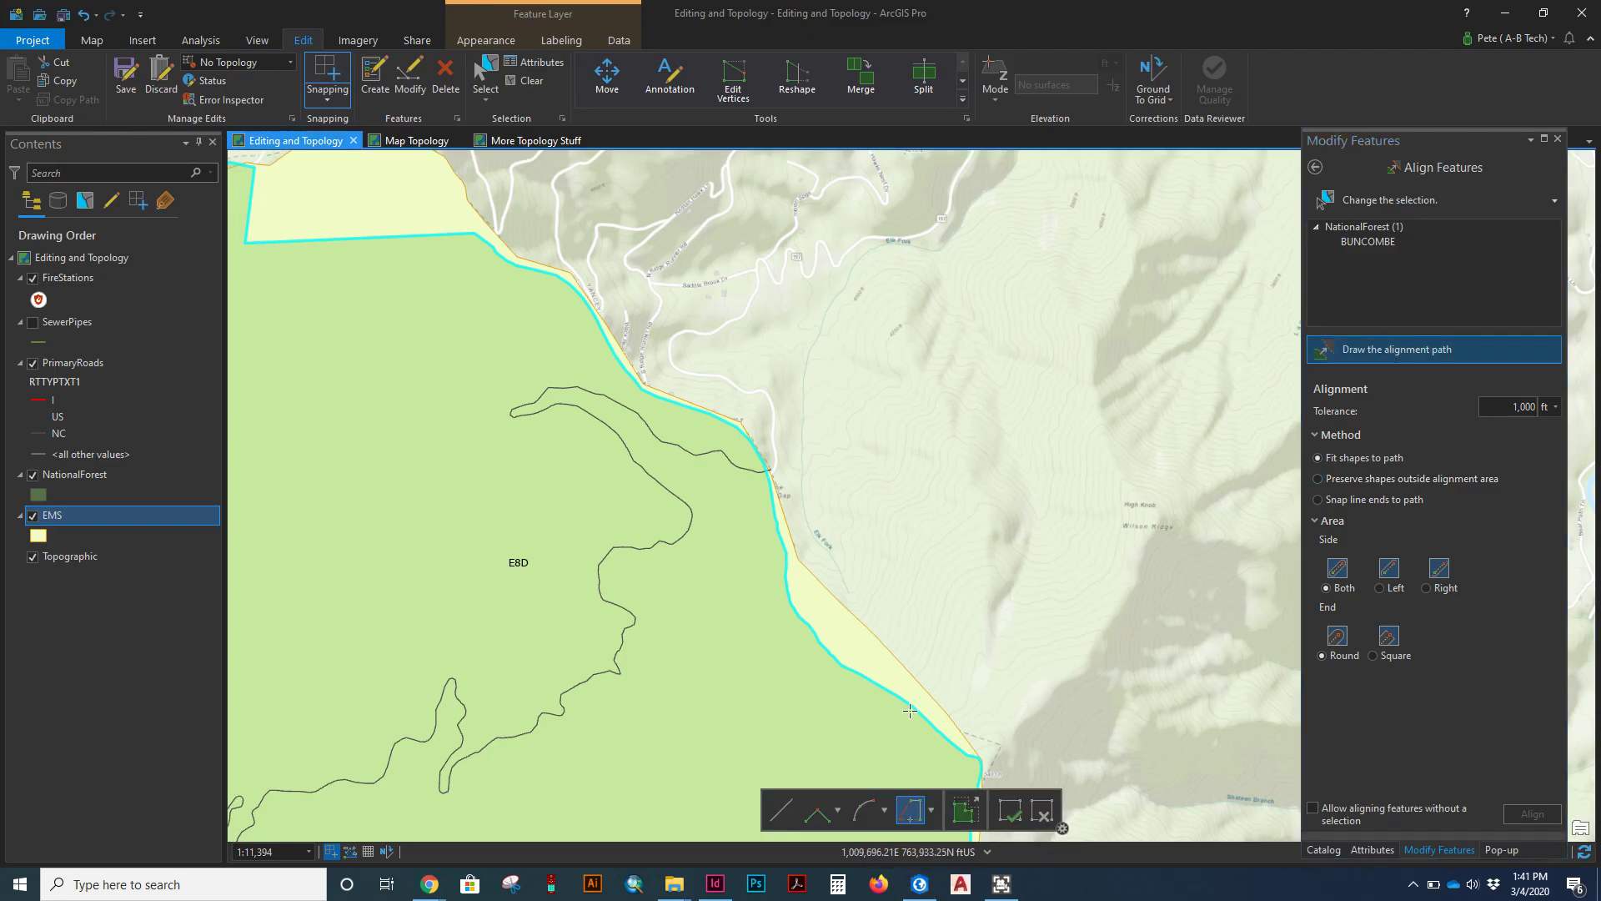
left_click(780, 811)
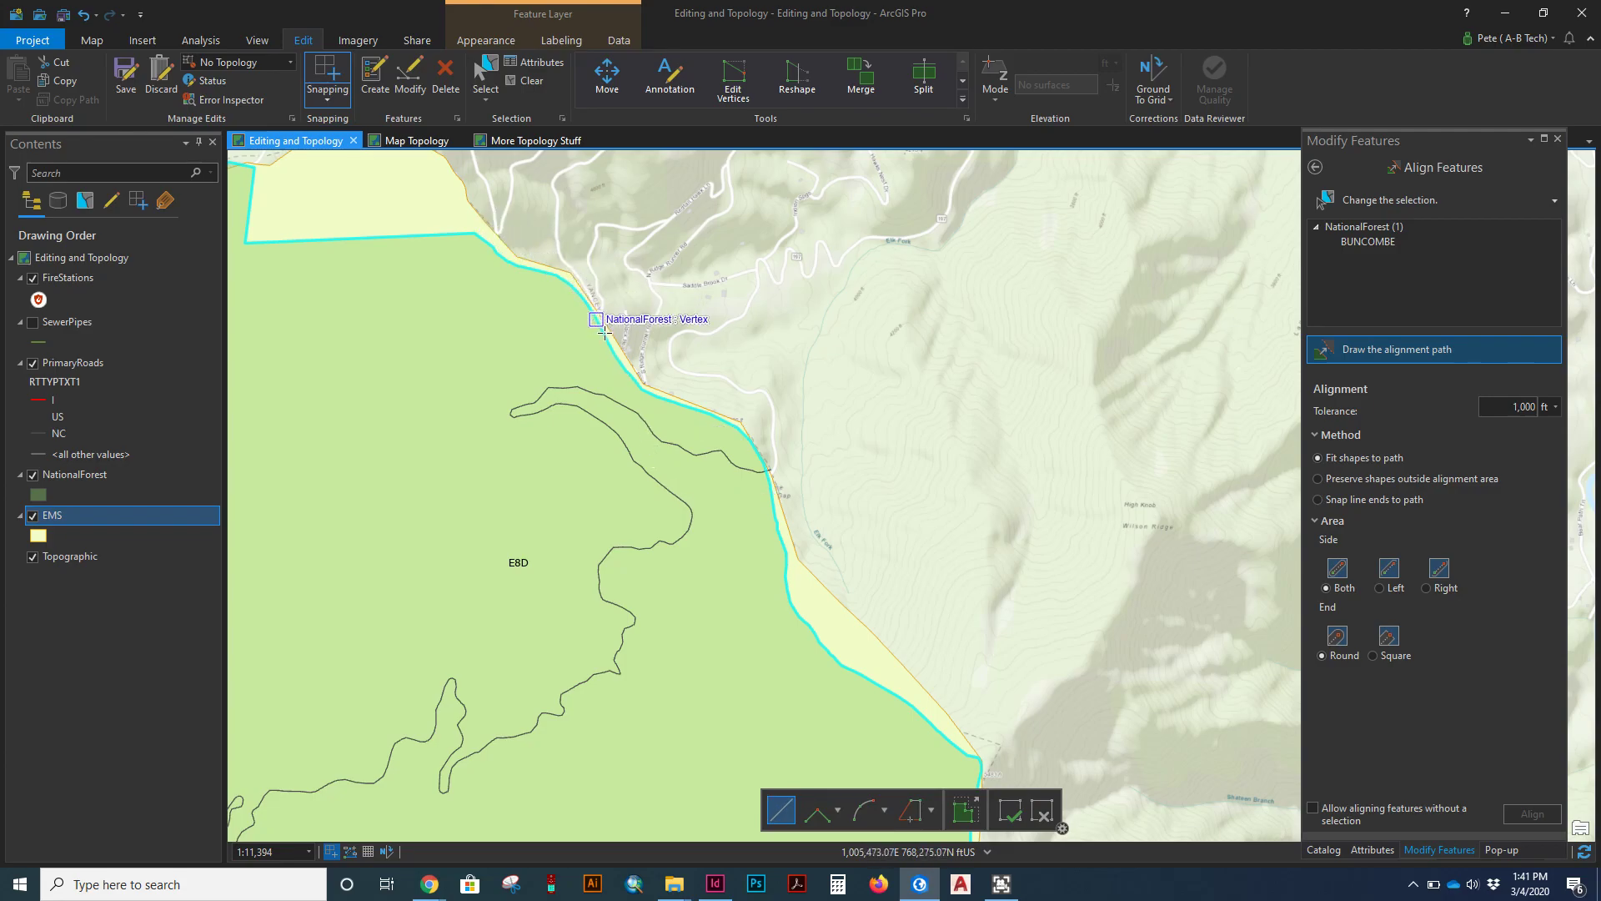
left_click(492, 230)
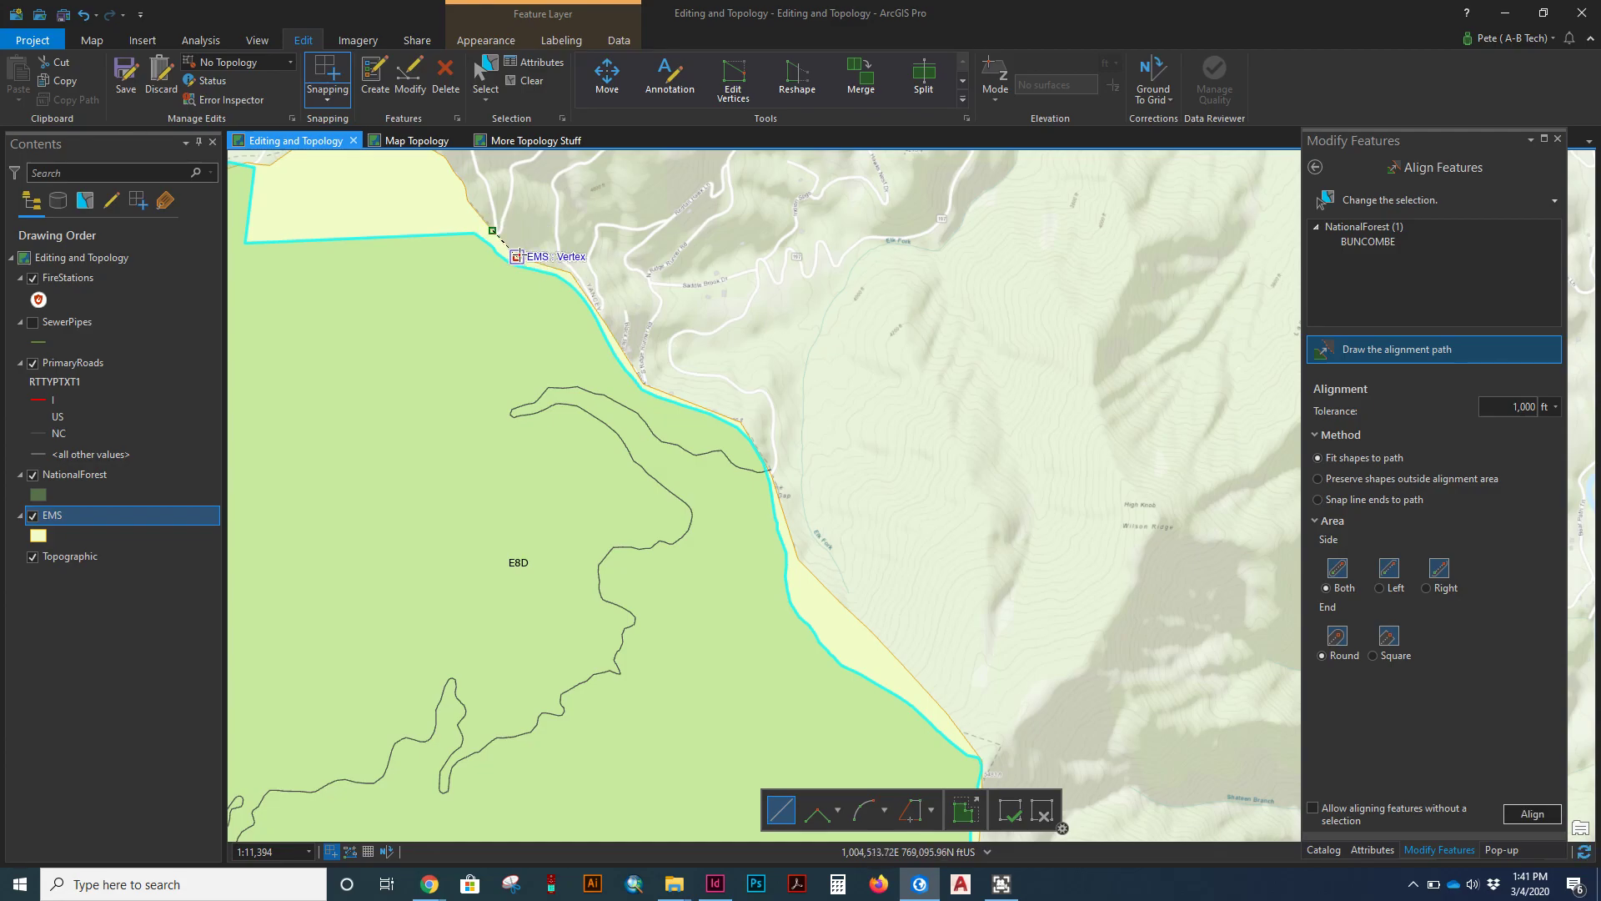
left_click(516, 256)
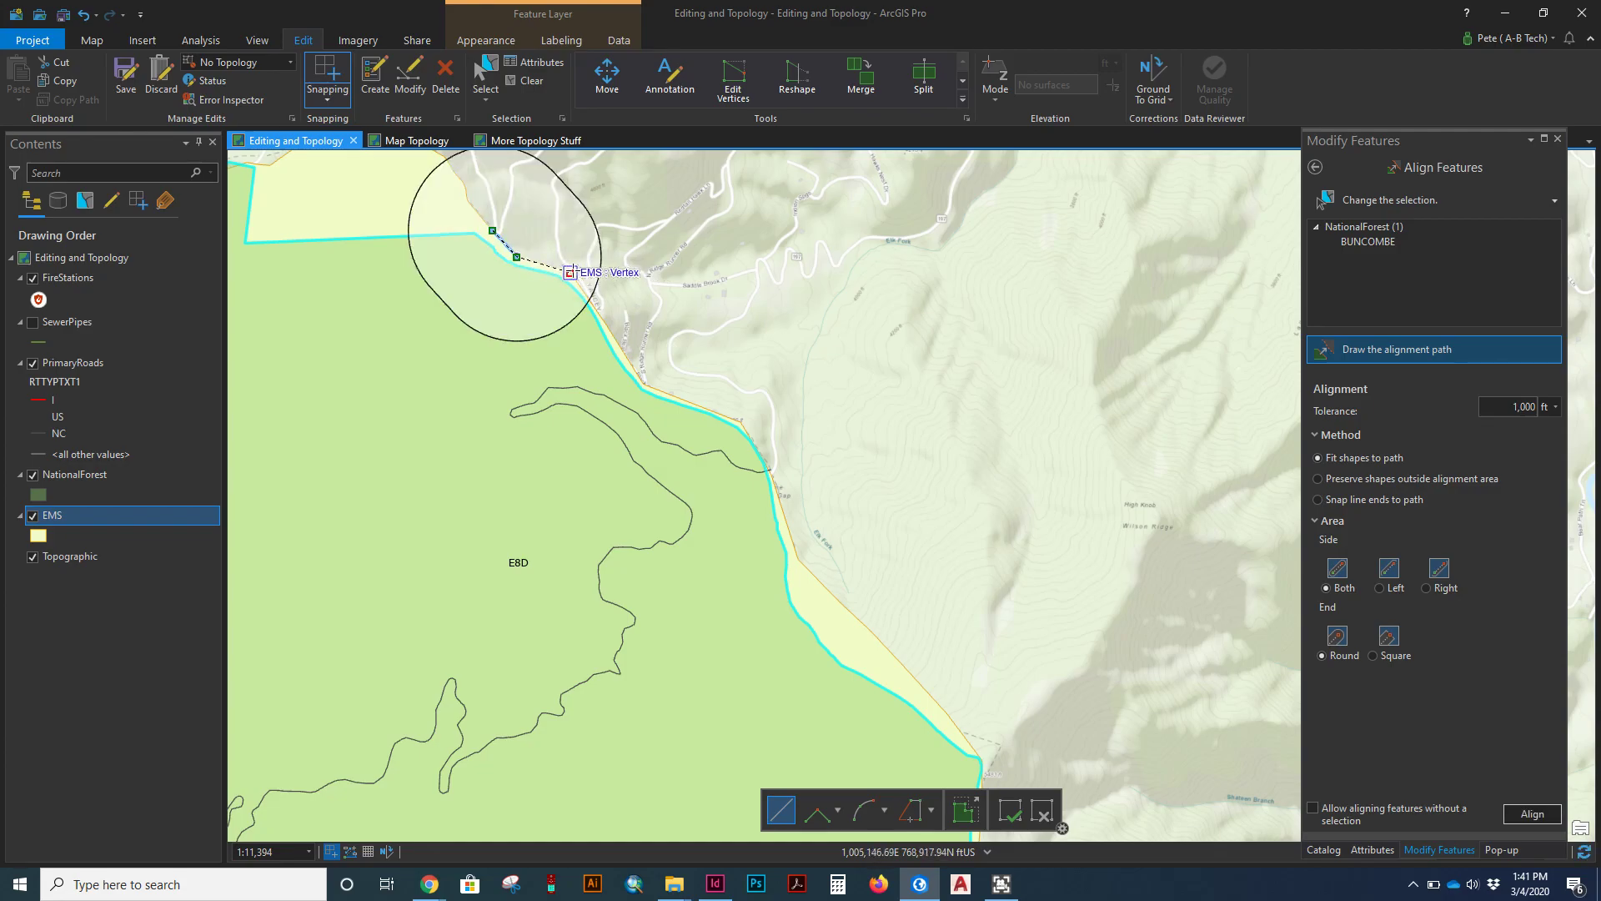
left_click(570, 272)
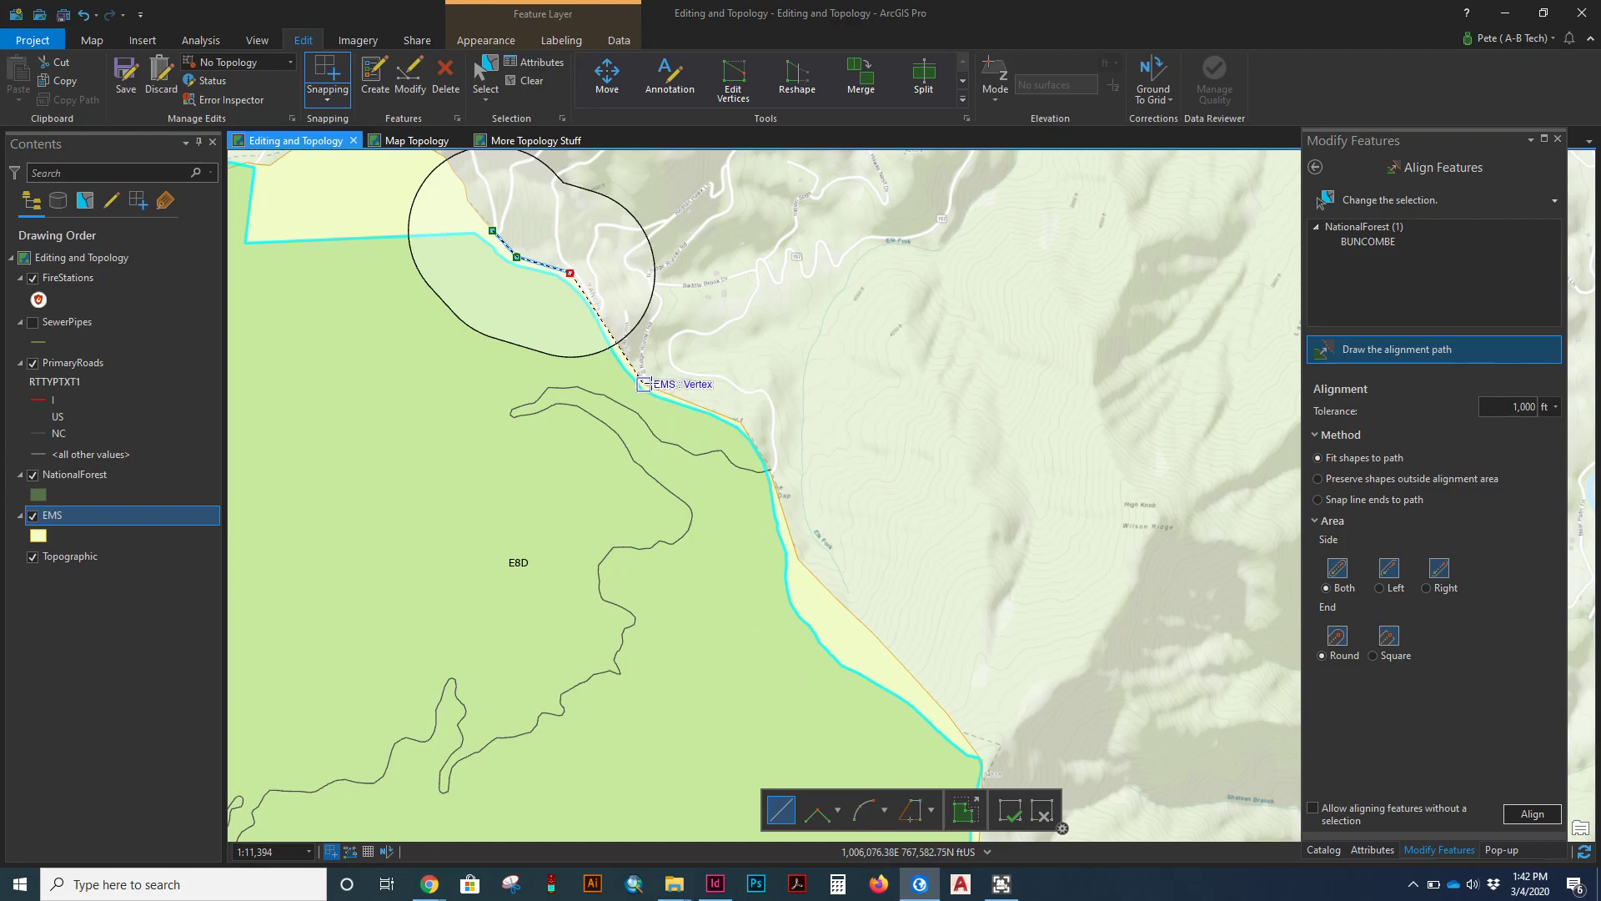
left_click(644, 384)
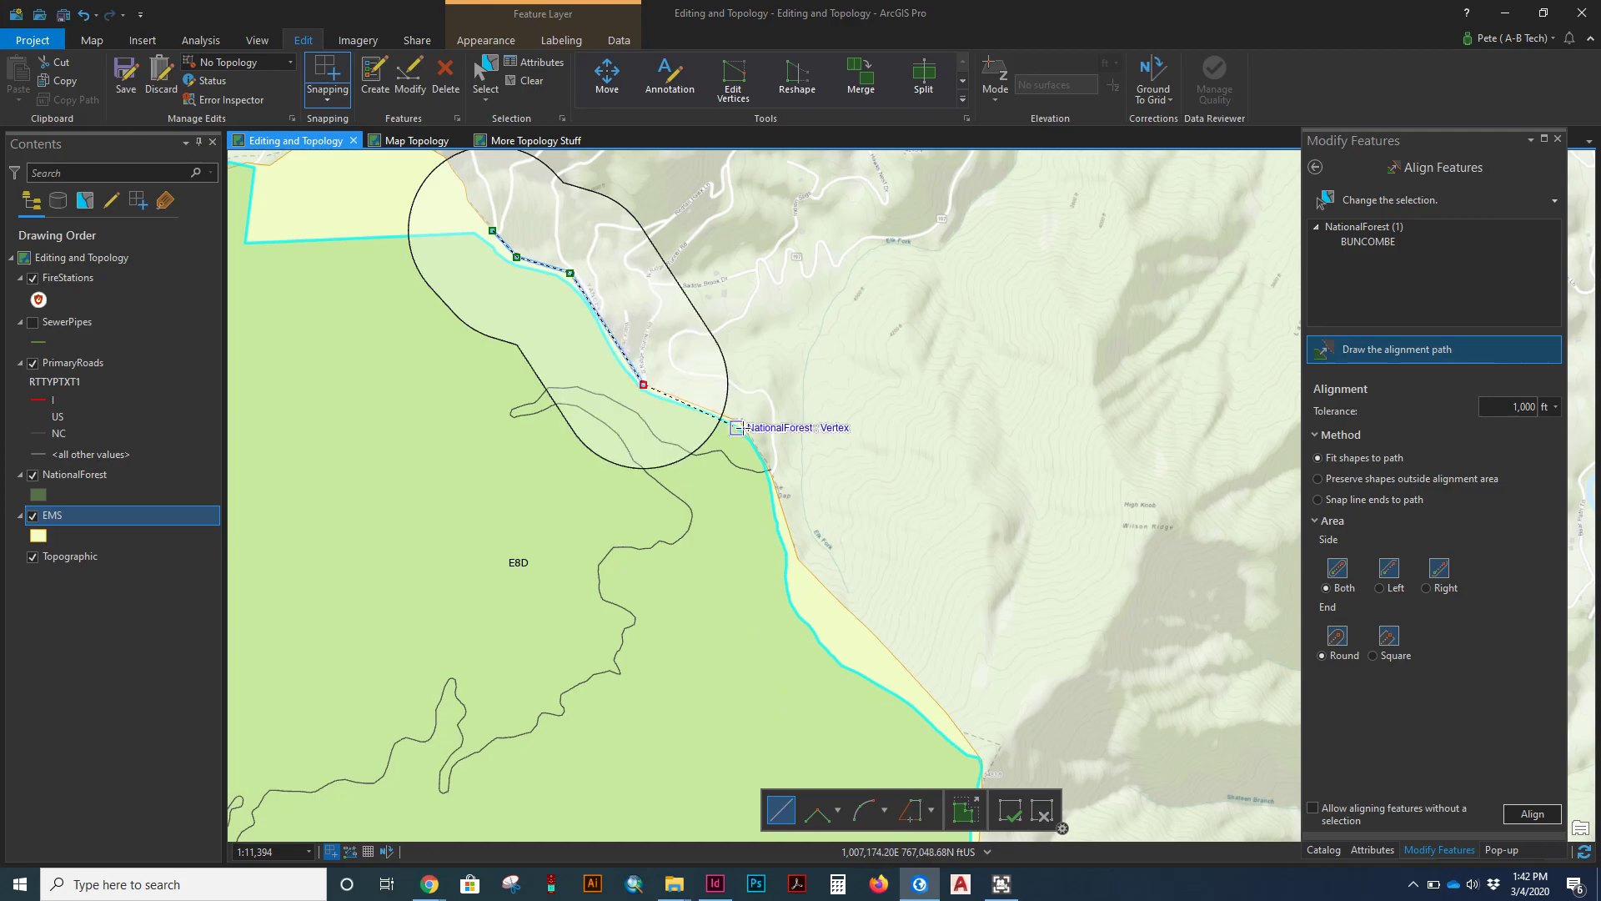
left_click(736, 428)
left_click(792, 542)
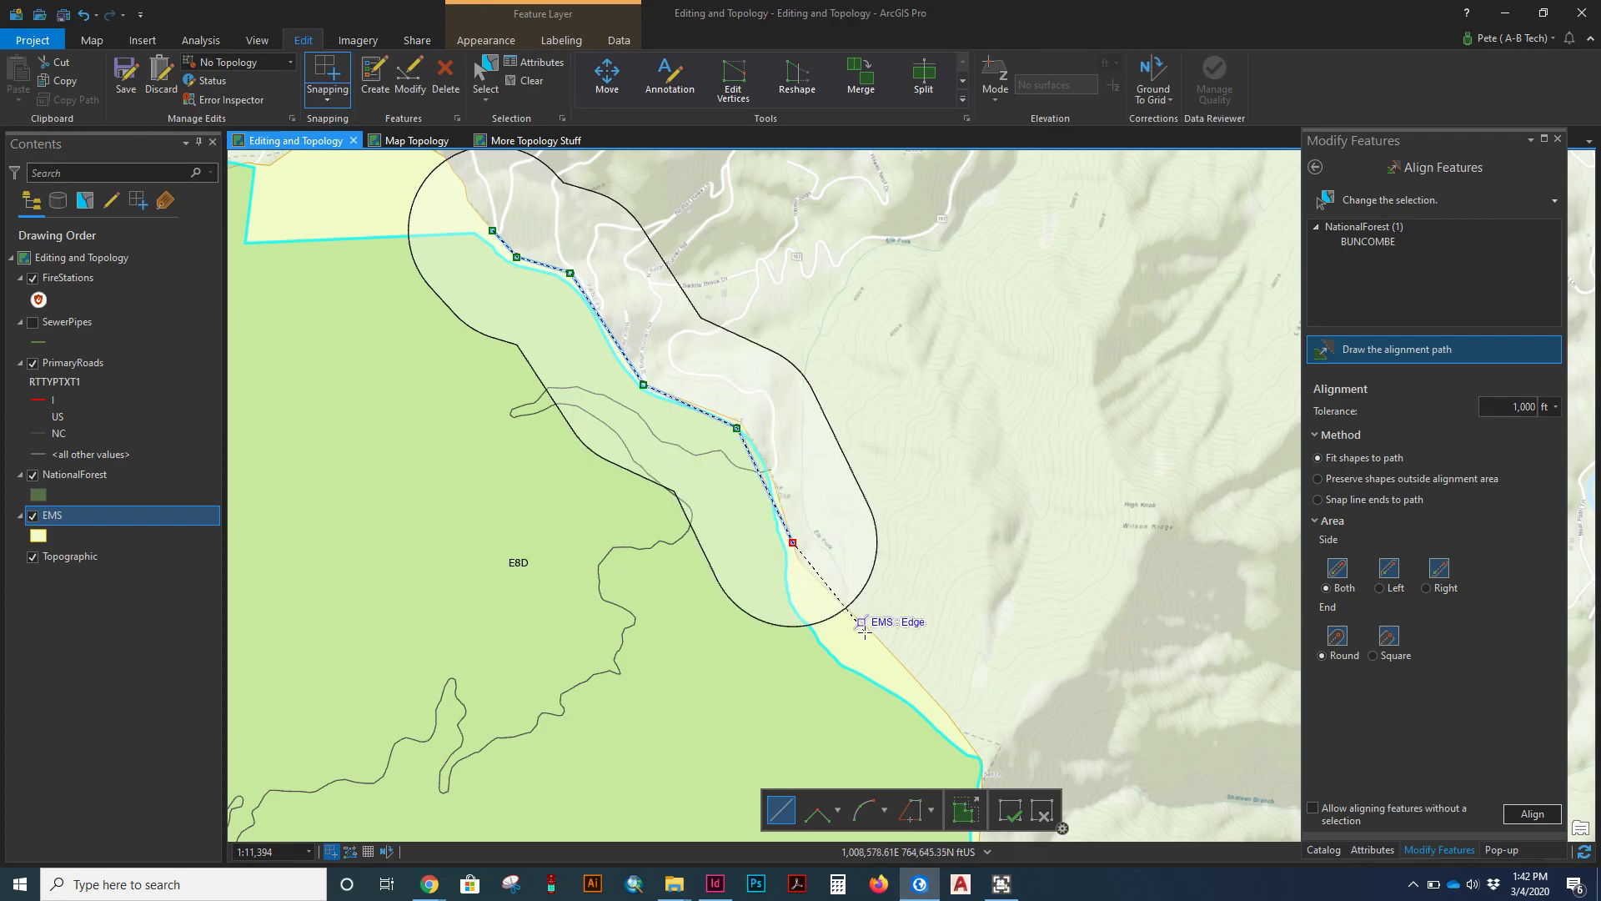
left_click(870, 631)
left_click(977, 757)
Step: Extend the straight-segment alignment path south along the EMS boundary and align the NationalForest polygon to it
left_click_drag(1099, 634, 945, 344)
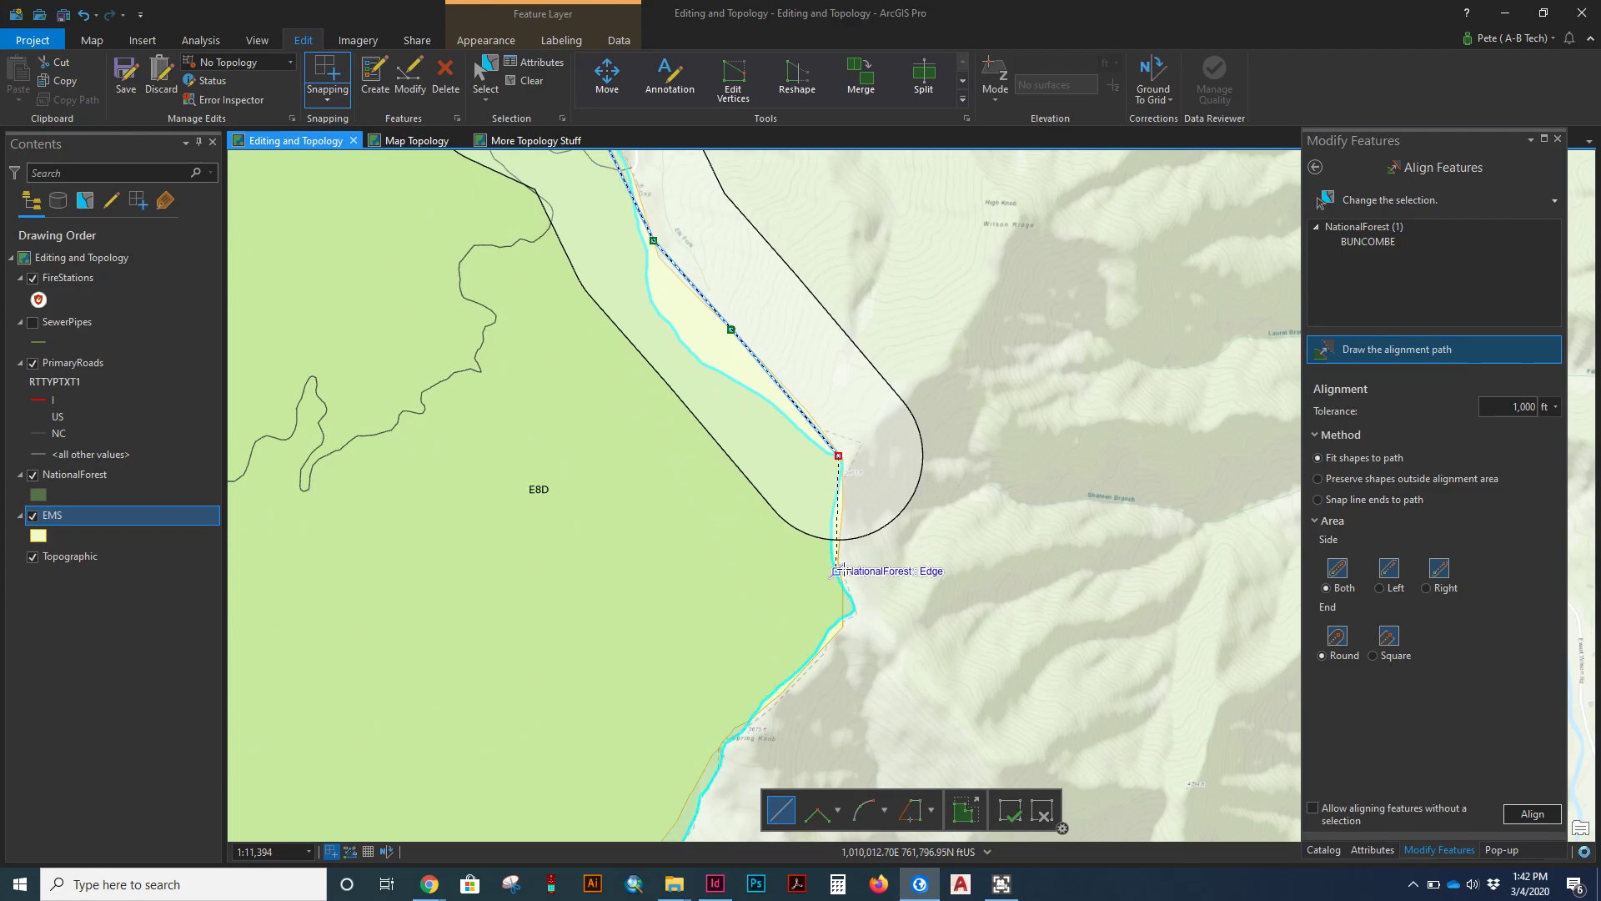
left_click(837, 571)
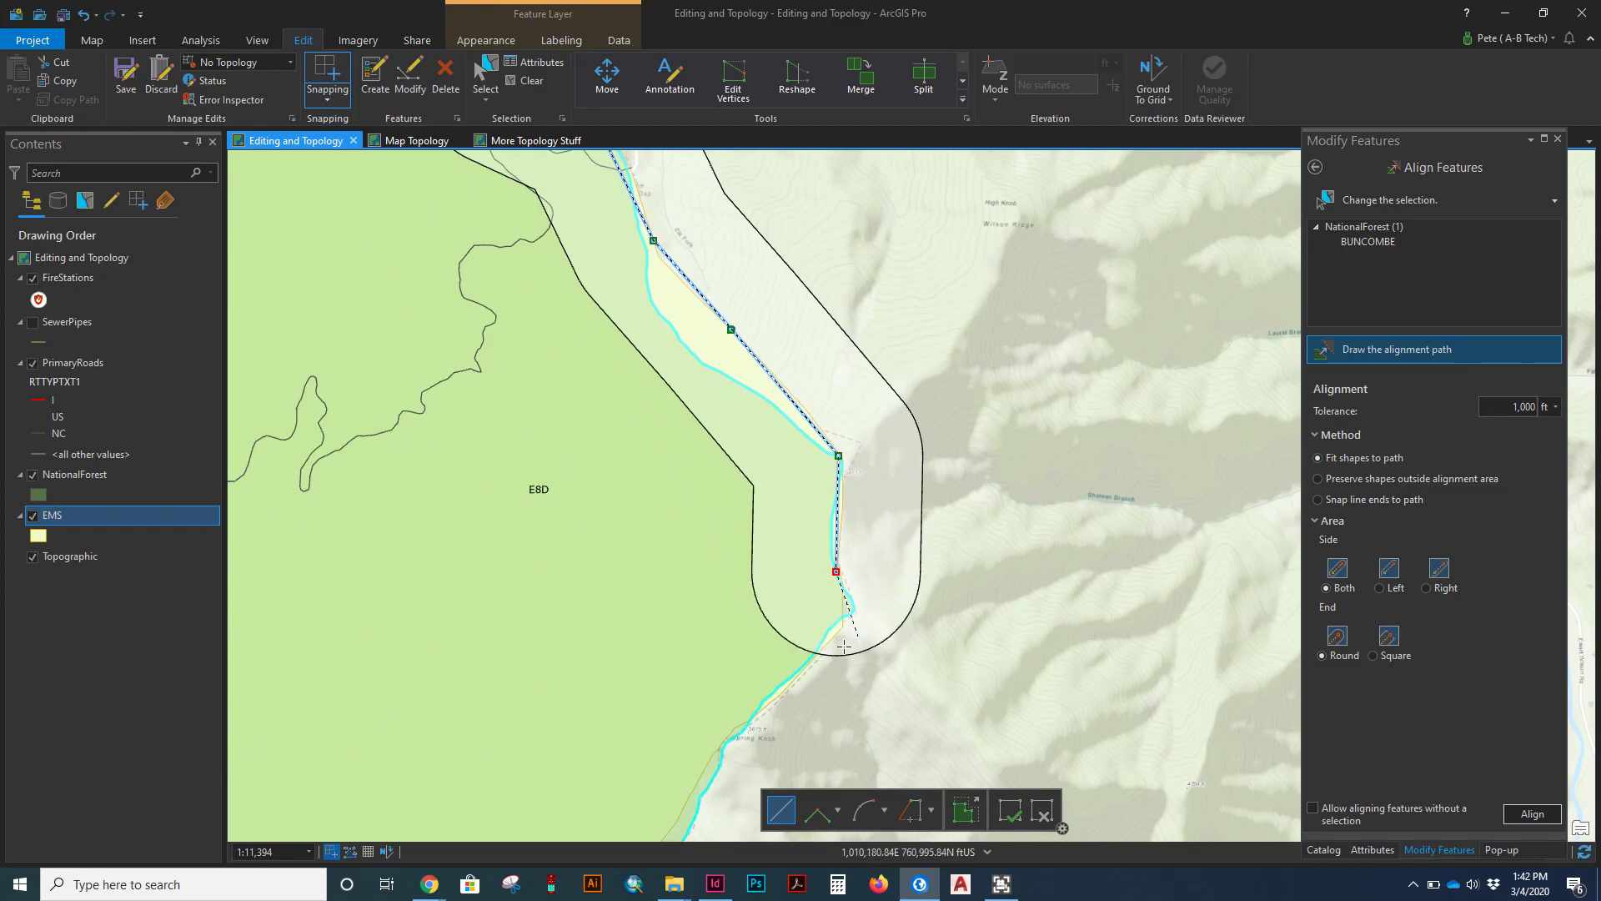
left_click(772, 713)
left_click_drag(896, 668, 1074, 368)
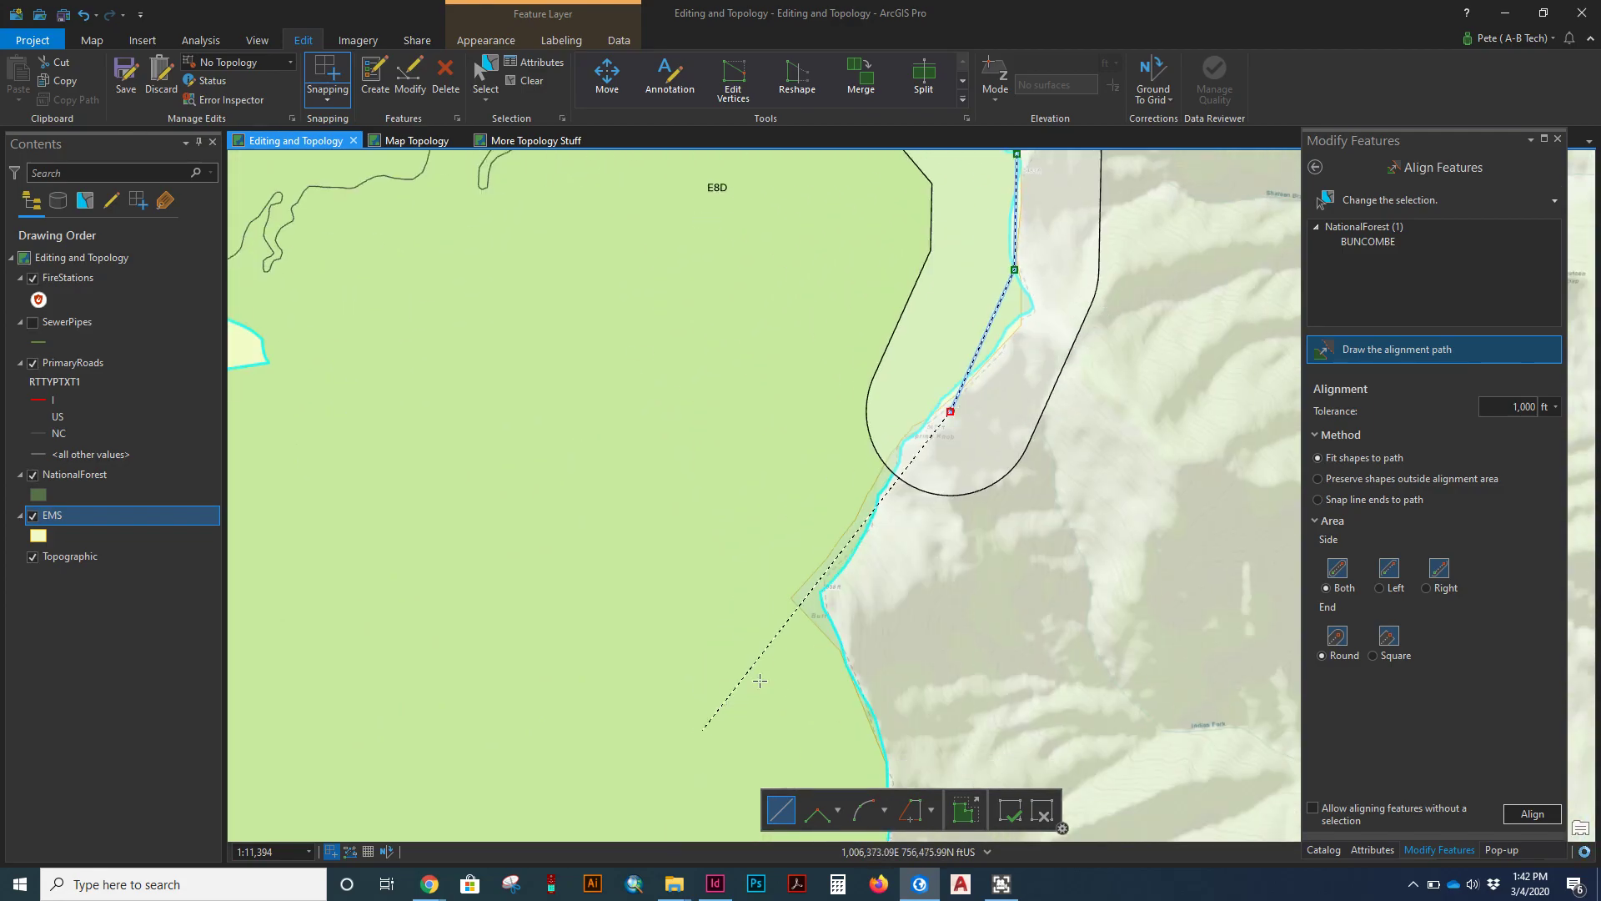
left_click(803, 599)
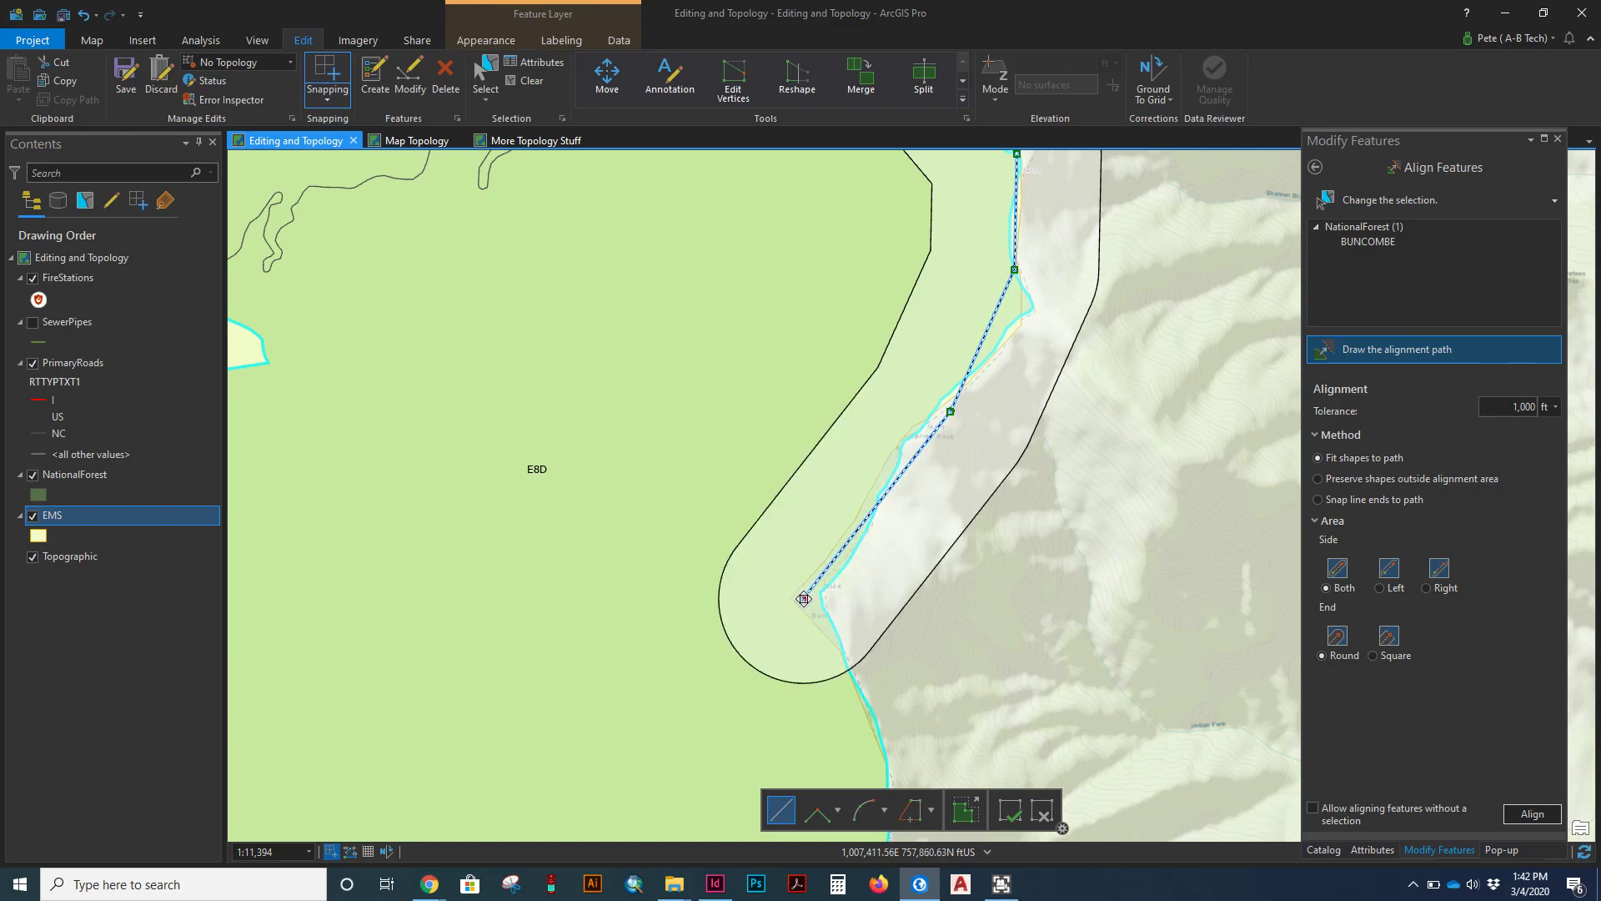
left_click(887, 761)
left_click_drag(886, 760, 890, 288)
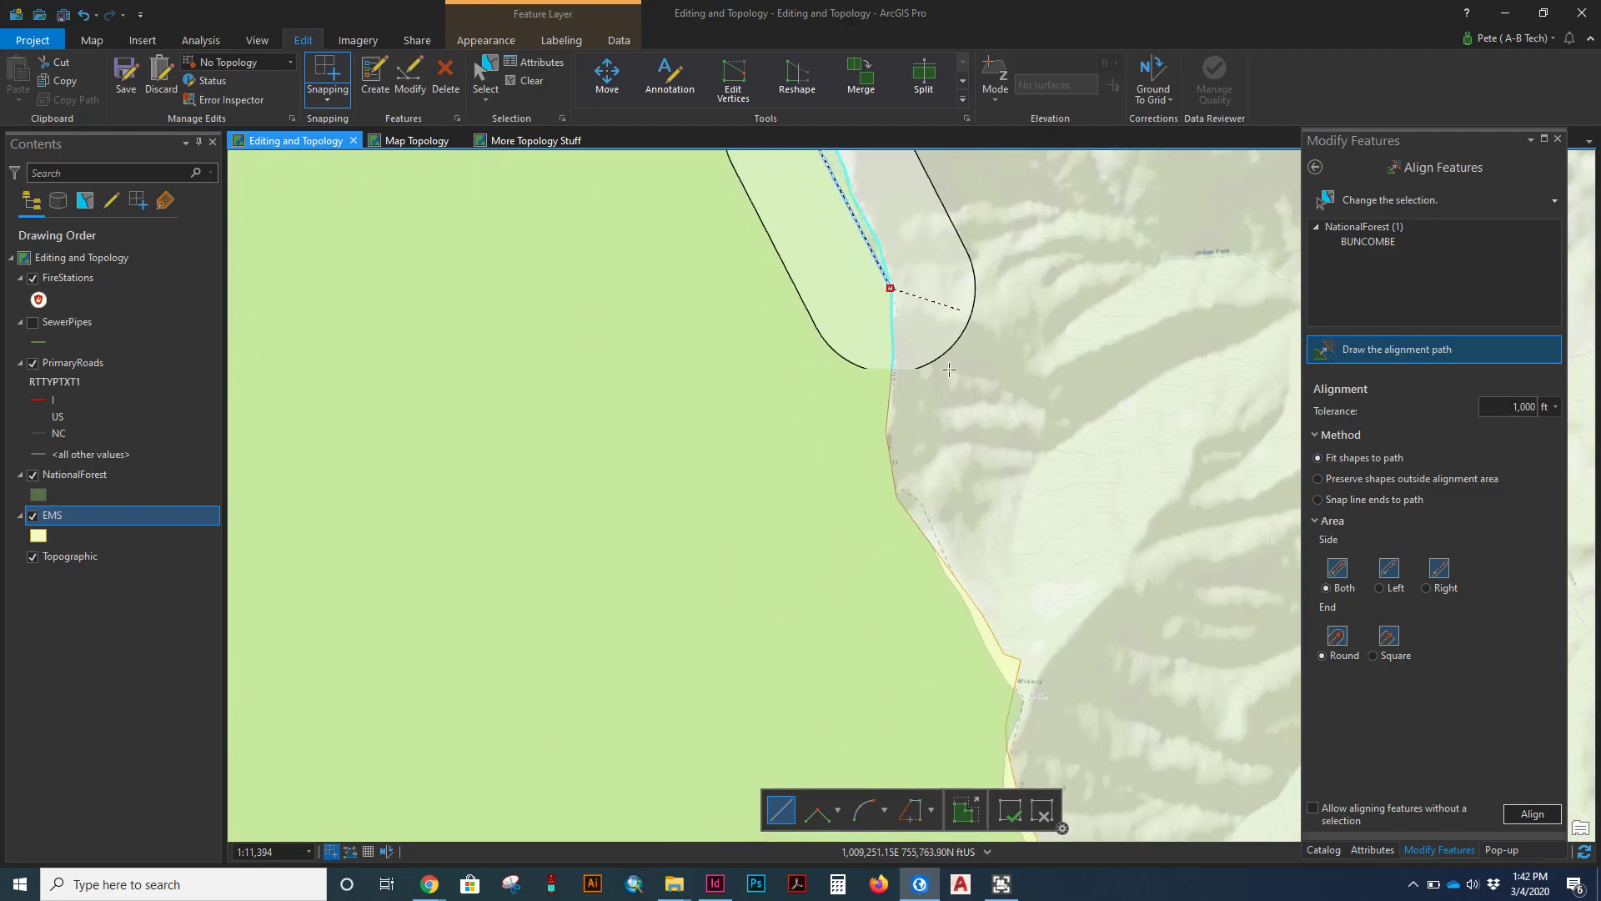
left_click(1030, 720)
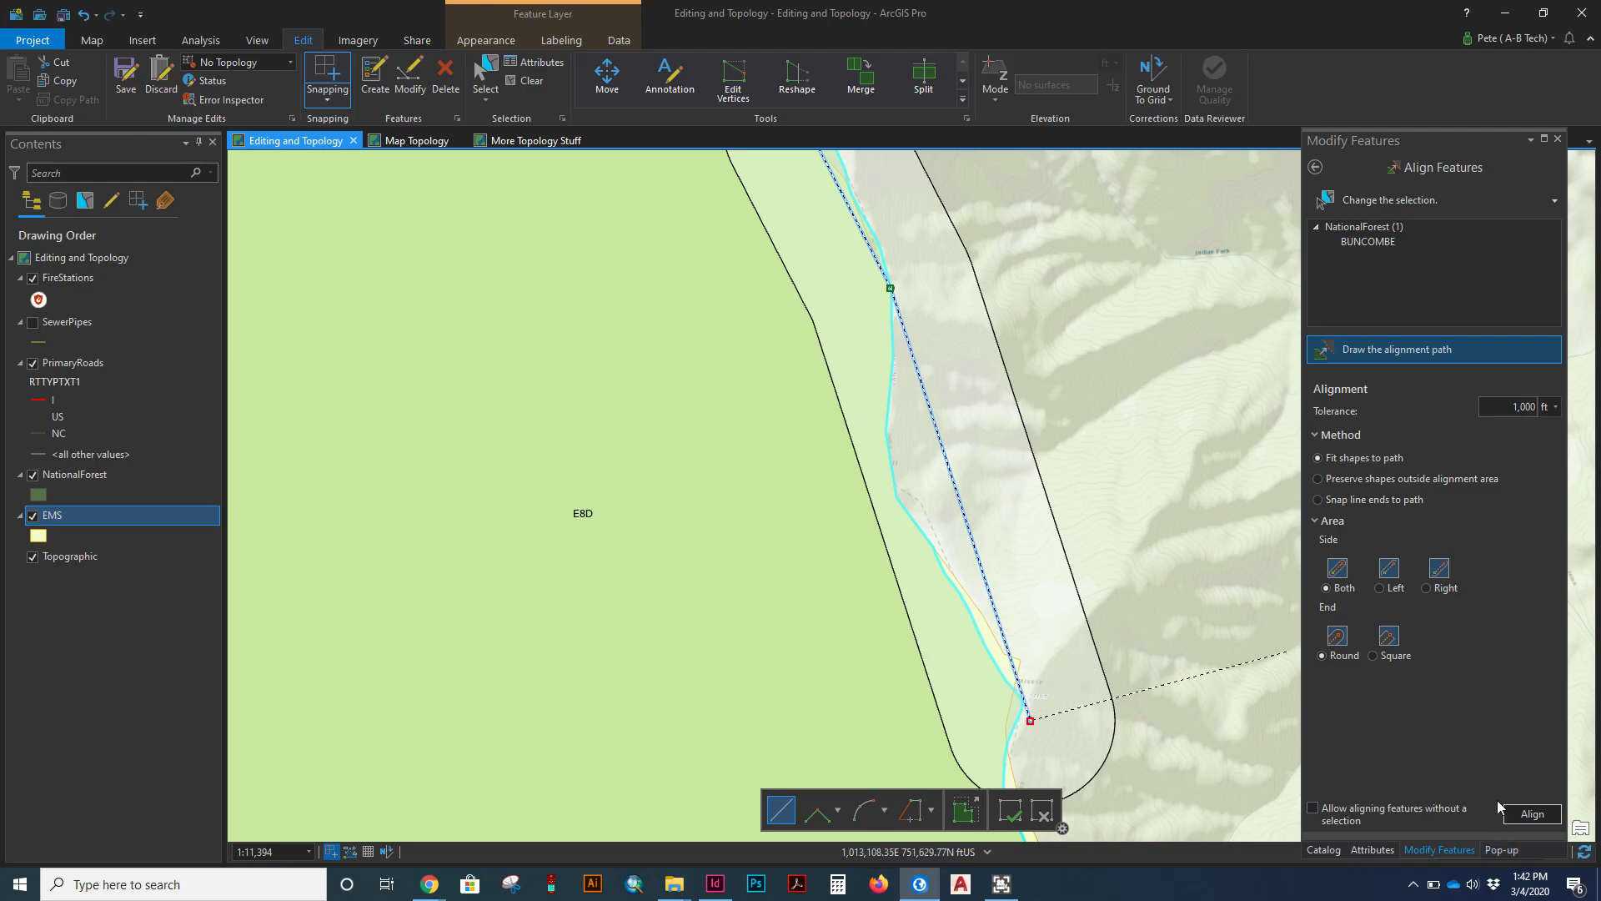
left_click(1521, 822)
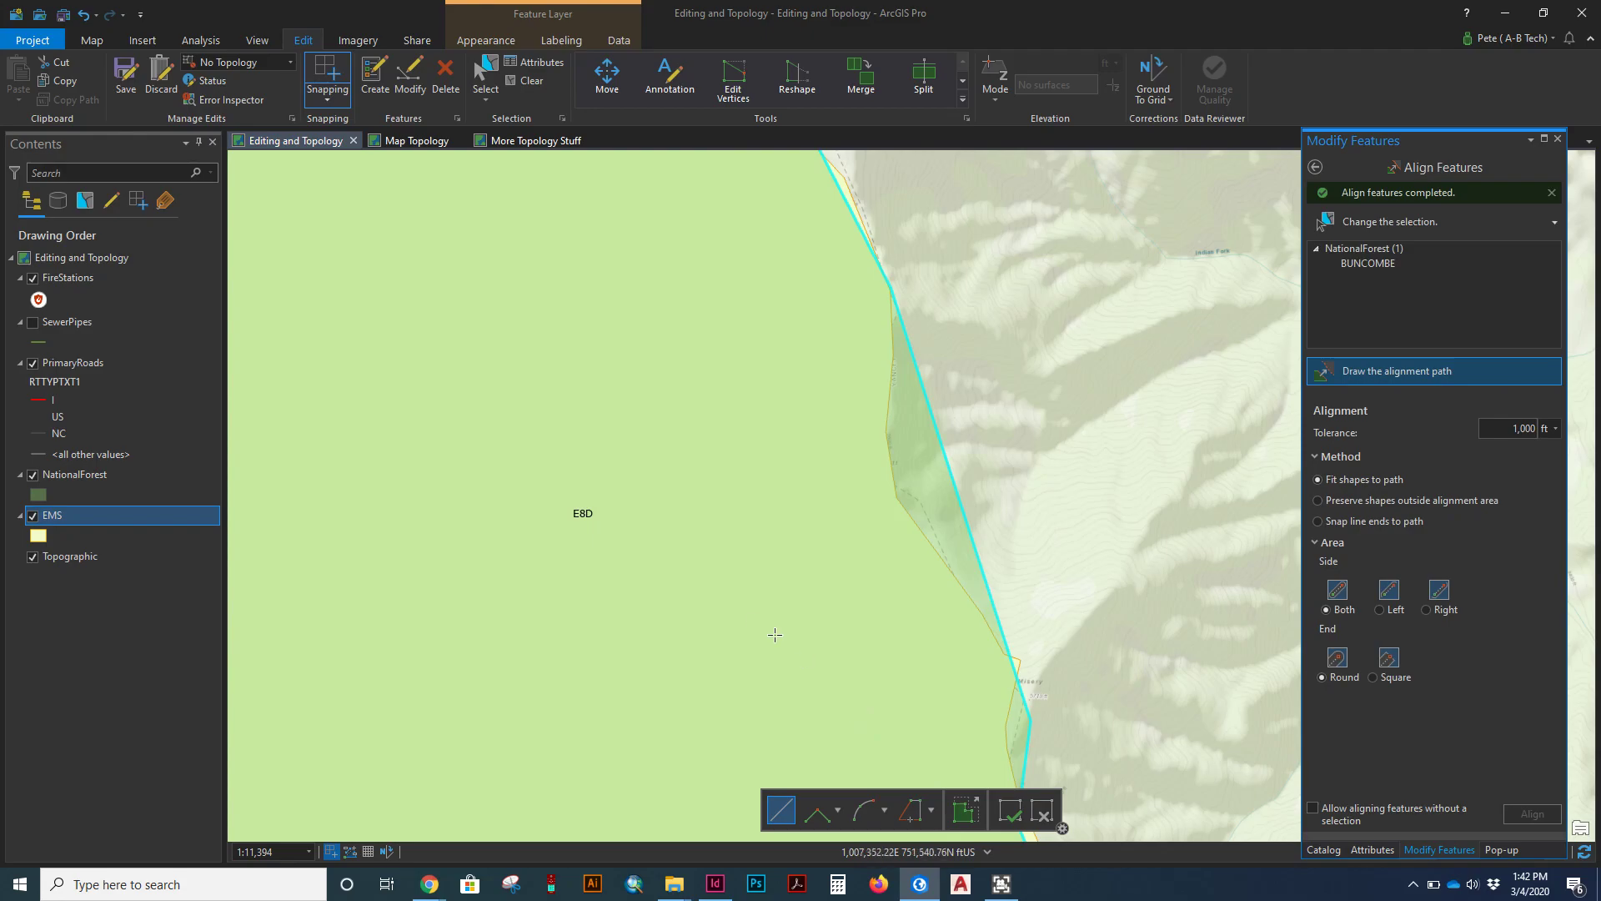
Step: Check the straight-segment alignment along the whole eastern boundary and undo that Align Features edit
left_click_drag(514, 554, 491, 517)
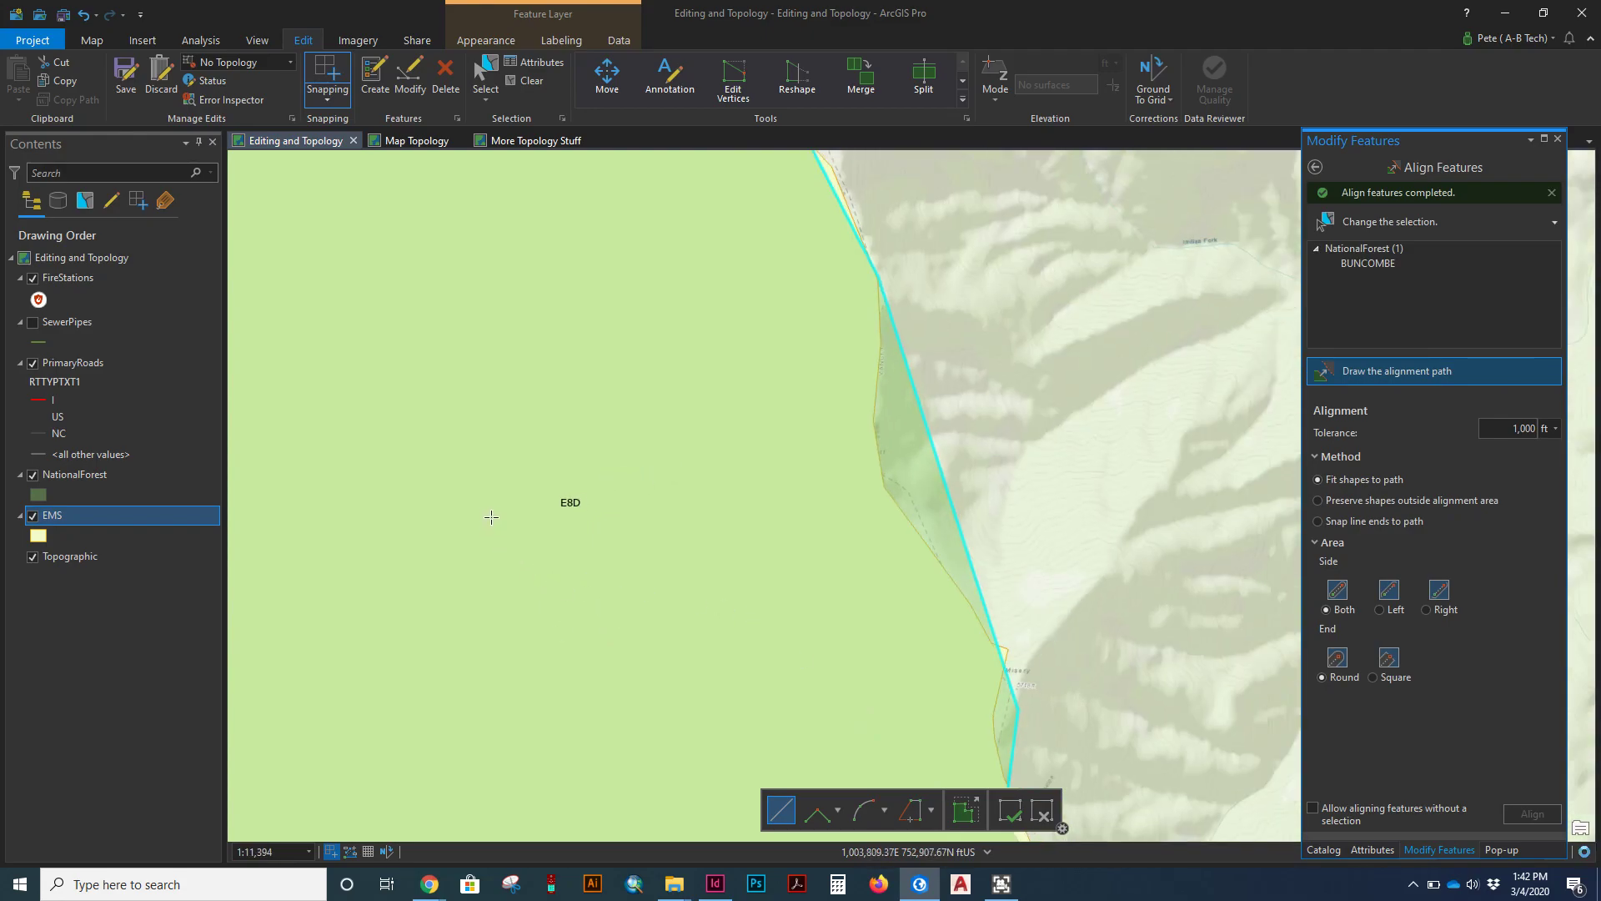
scroll(516, 461, "down", 4)
left_click_drag(534, 375, 575, 667)
left_click_drag(584, 350, 679, 579)
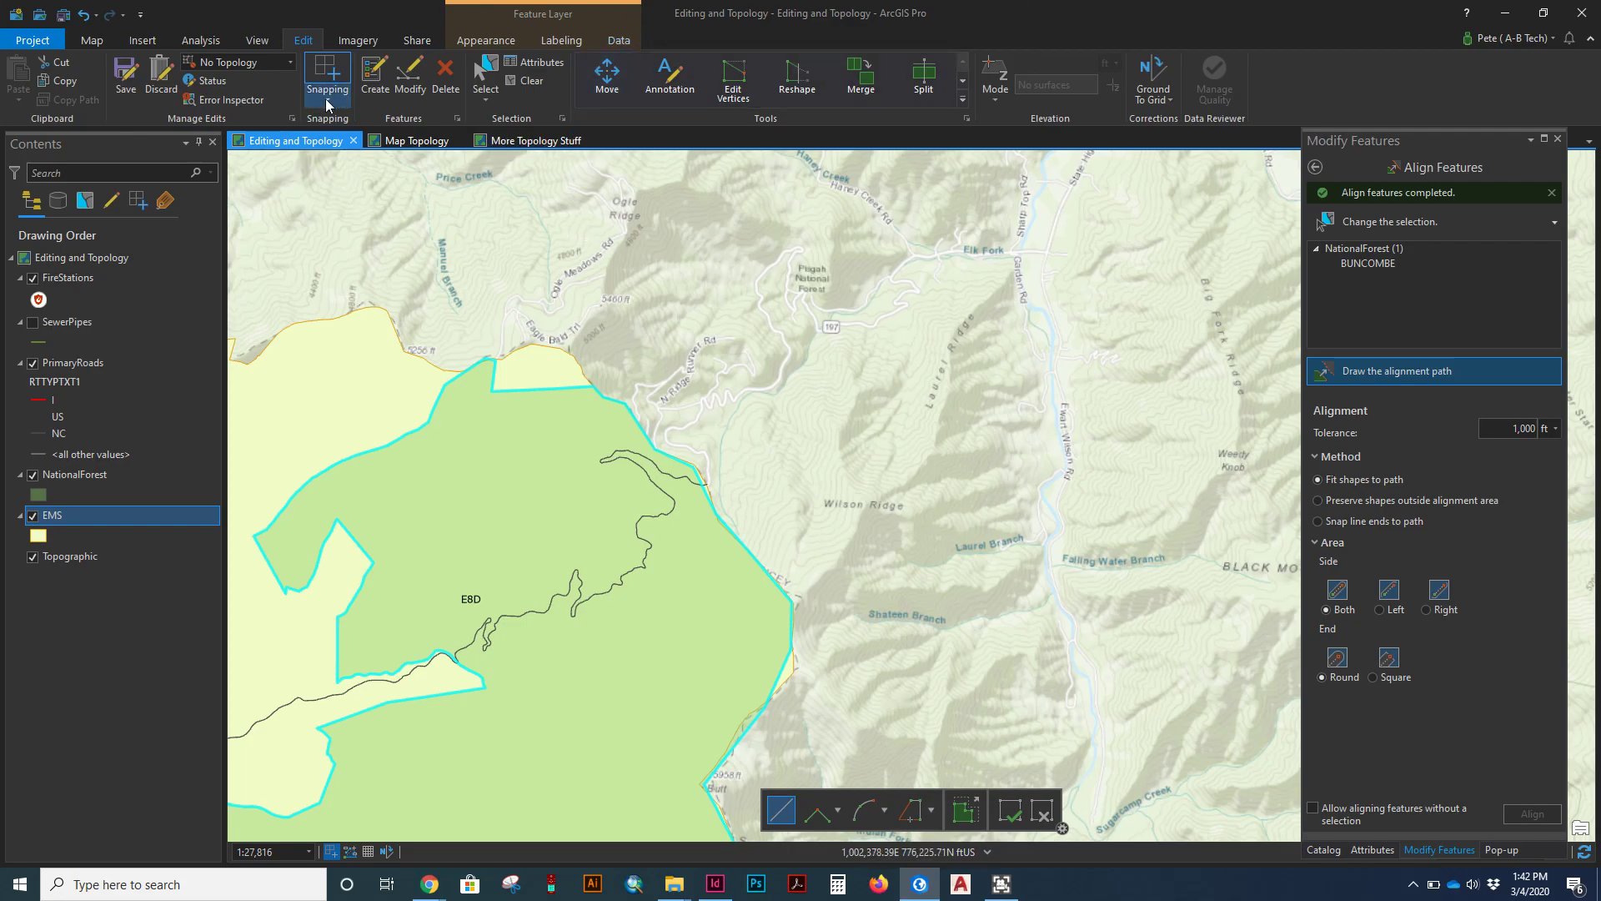
left_click(97, 15)
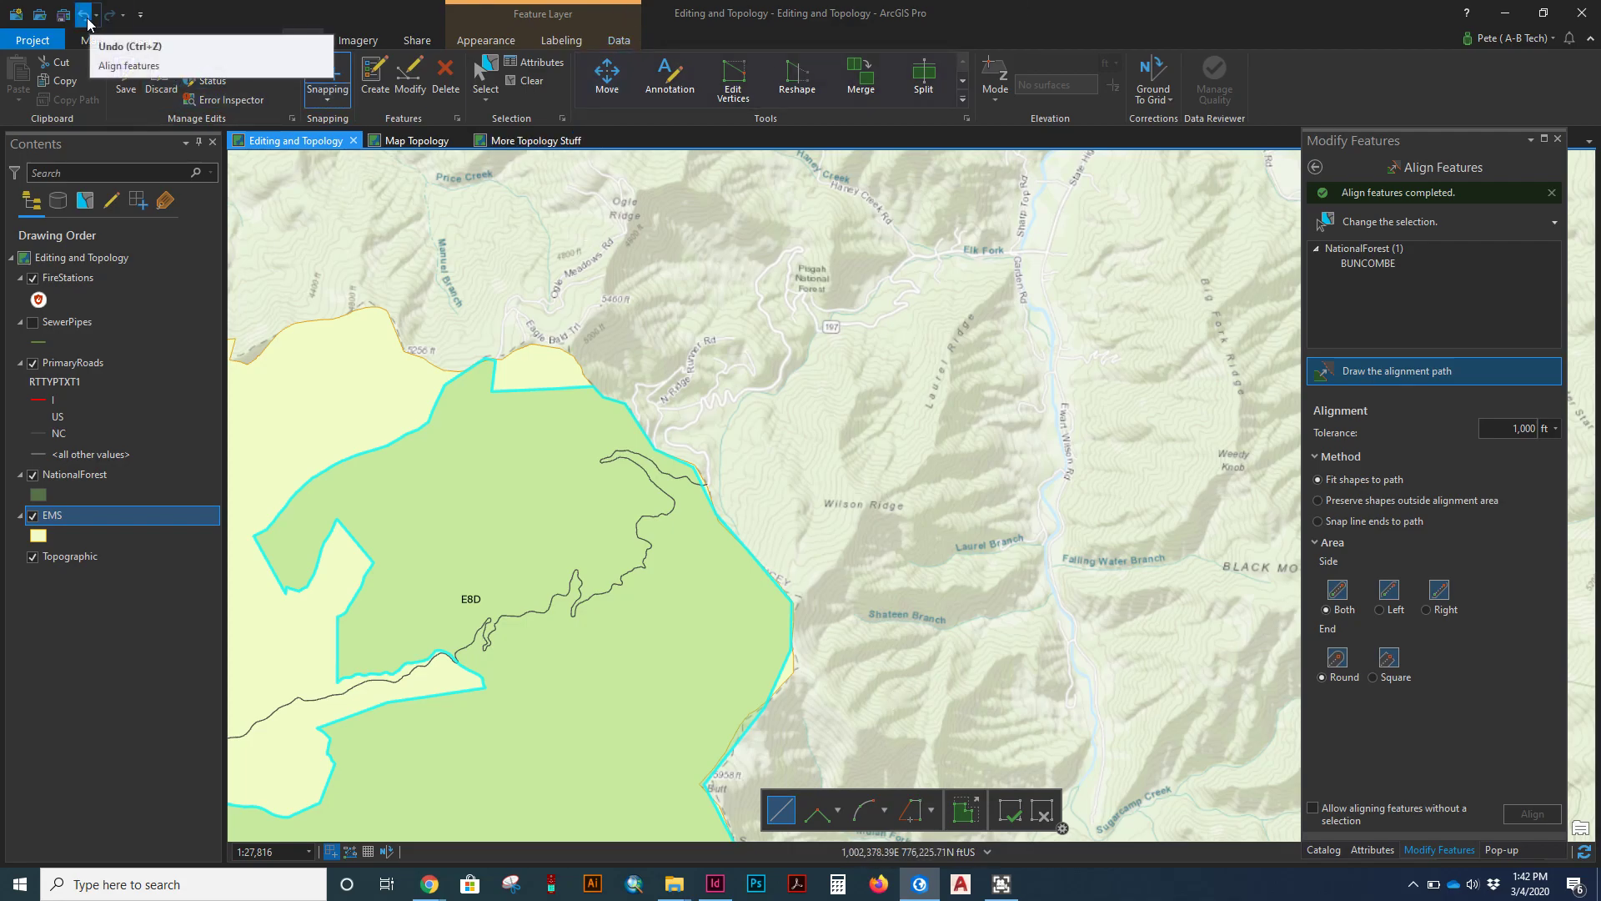
left_click(133, 44)
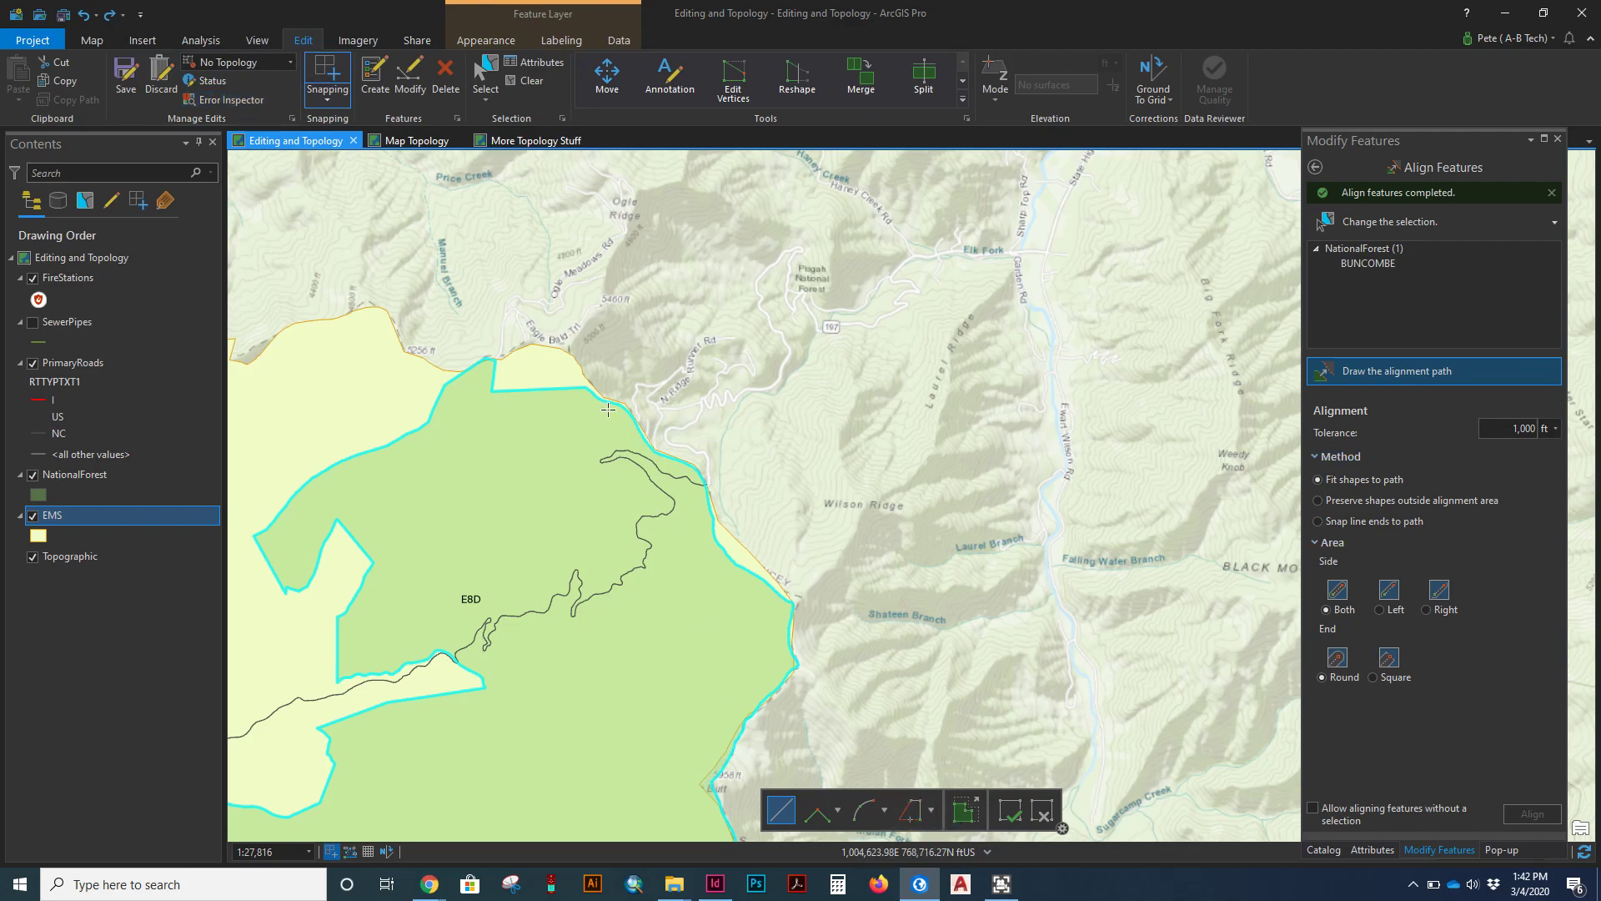
Step: Start a new alignment path on the EMS boundary northeast of E8D and trace that boundary southeastward
scroll(608, 421, "up", 3)
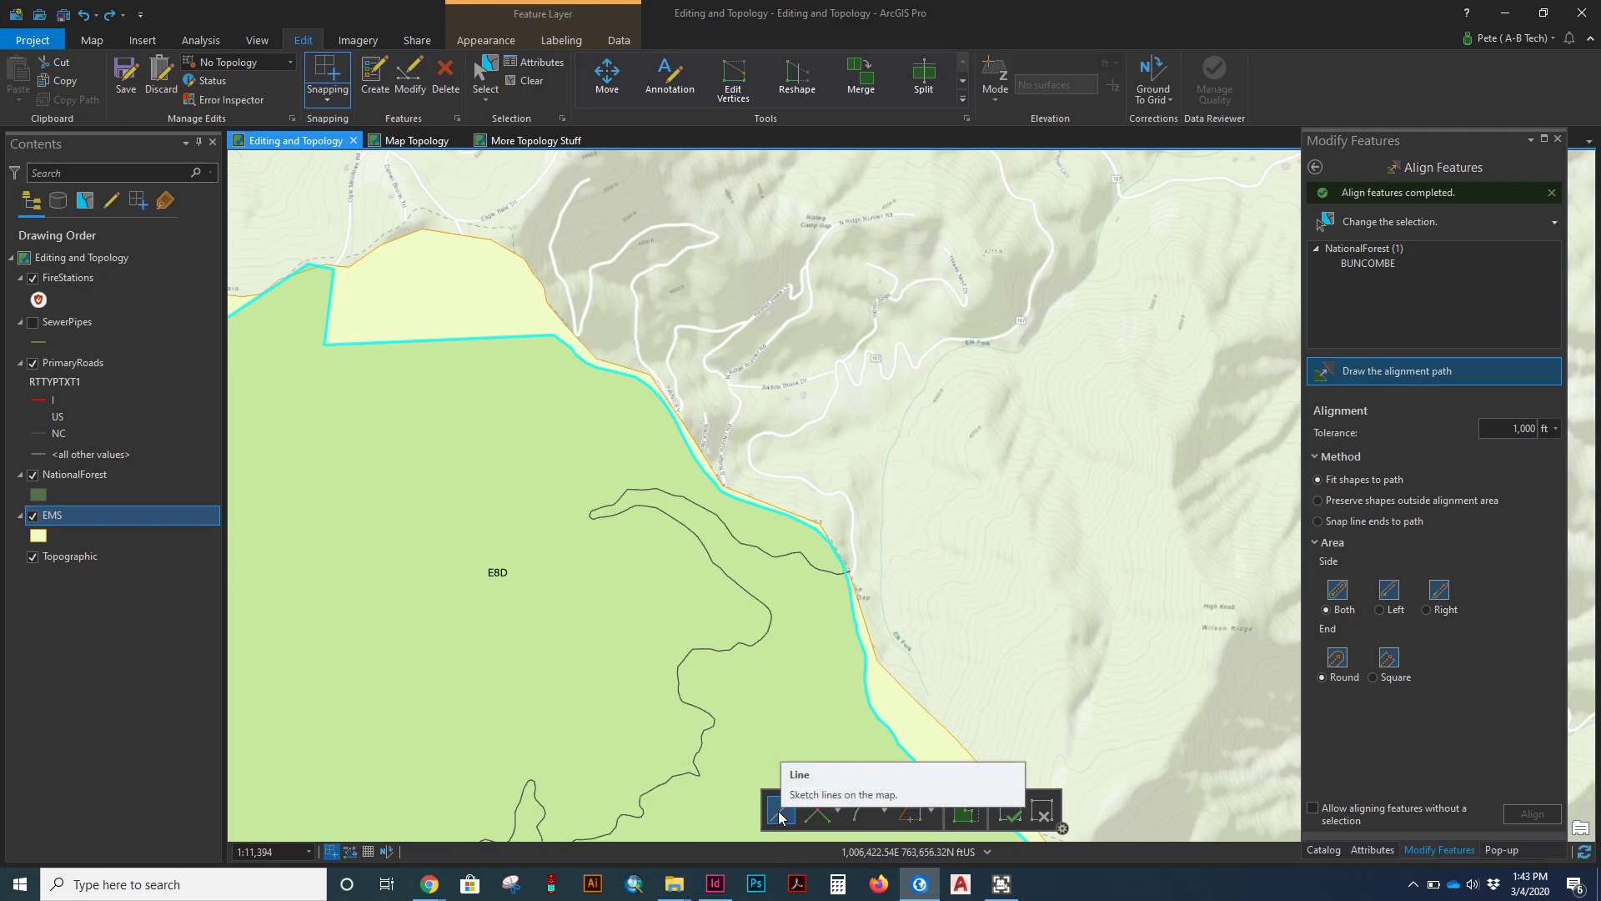
left_click(564, 324)
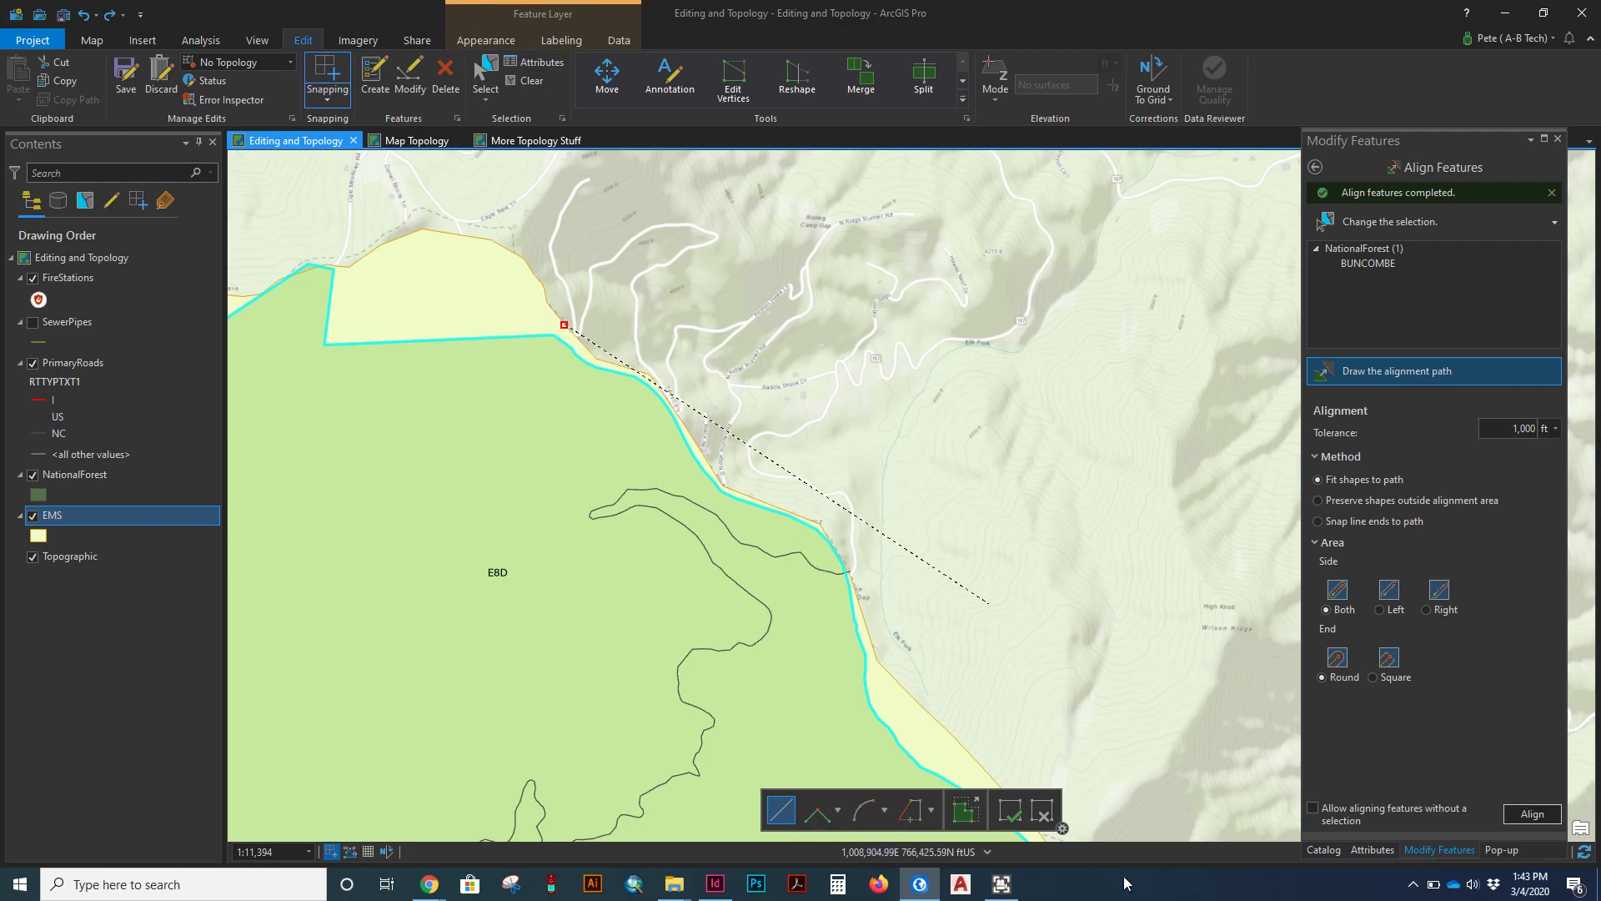
key("r")
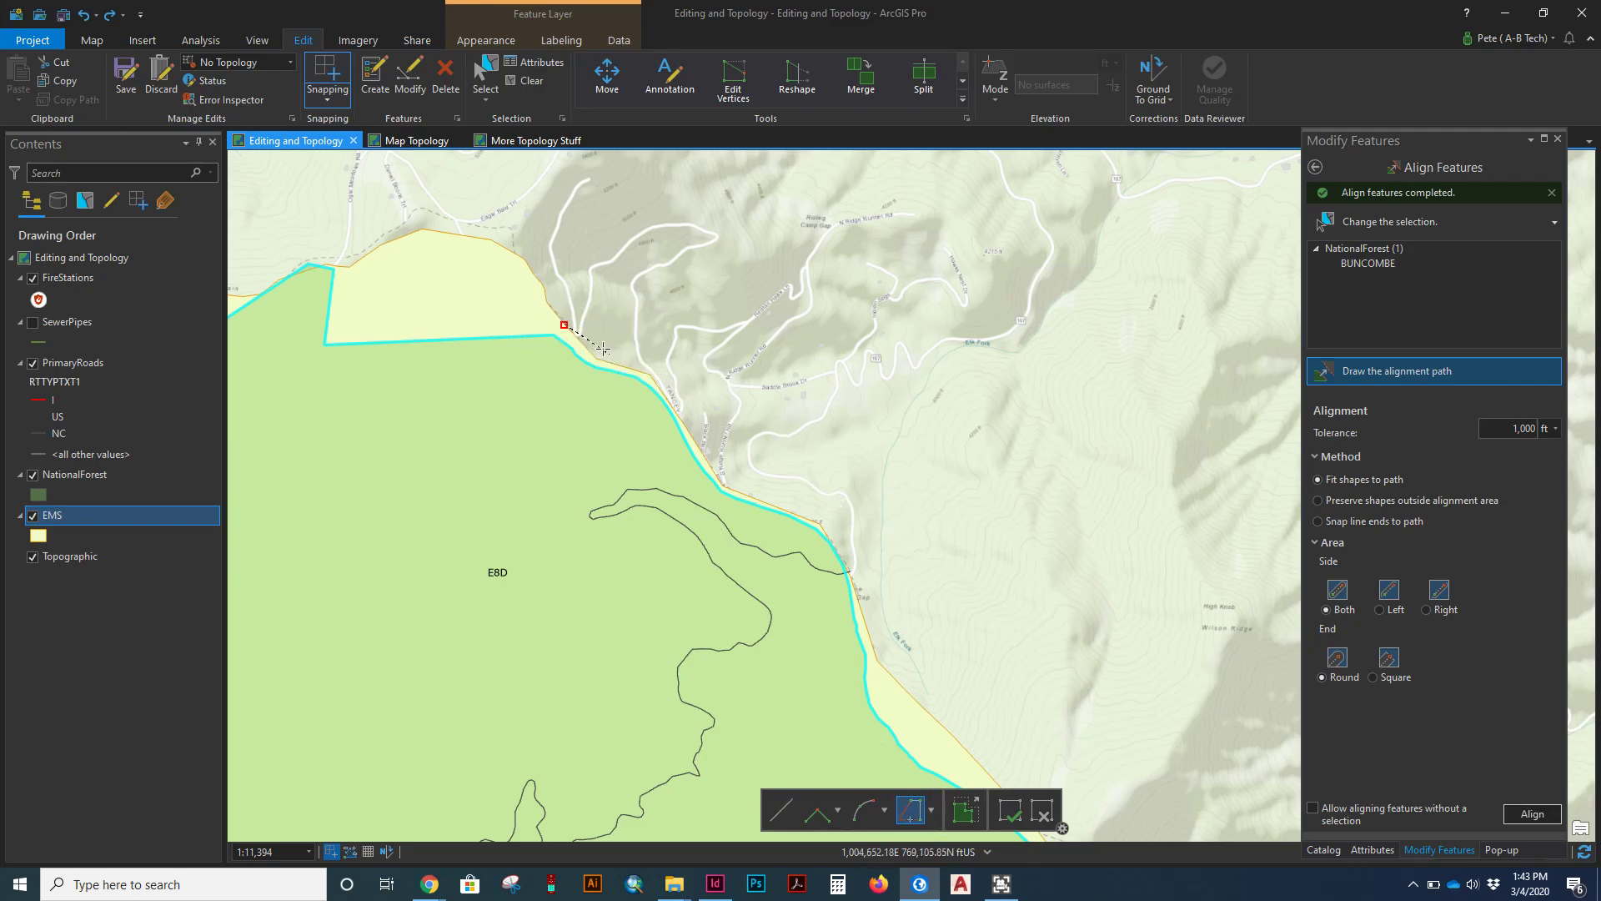
left_click(595, 344)
left_click(1002, 764)
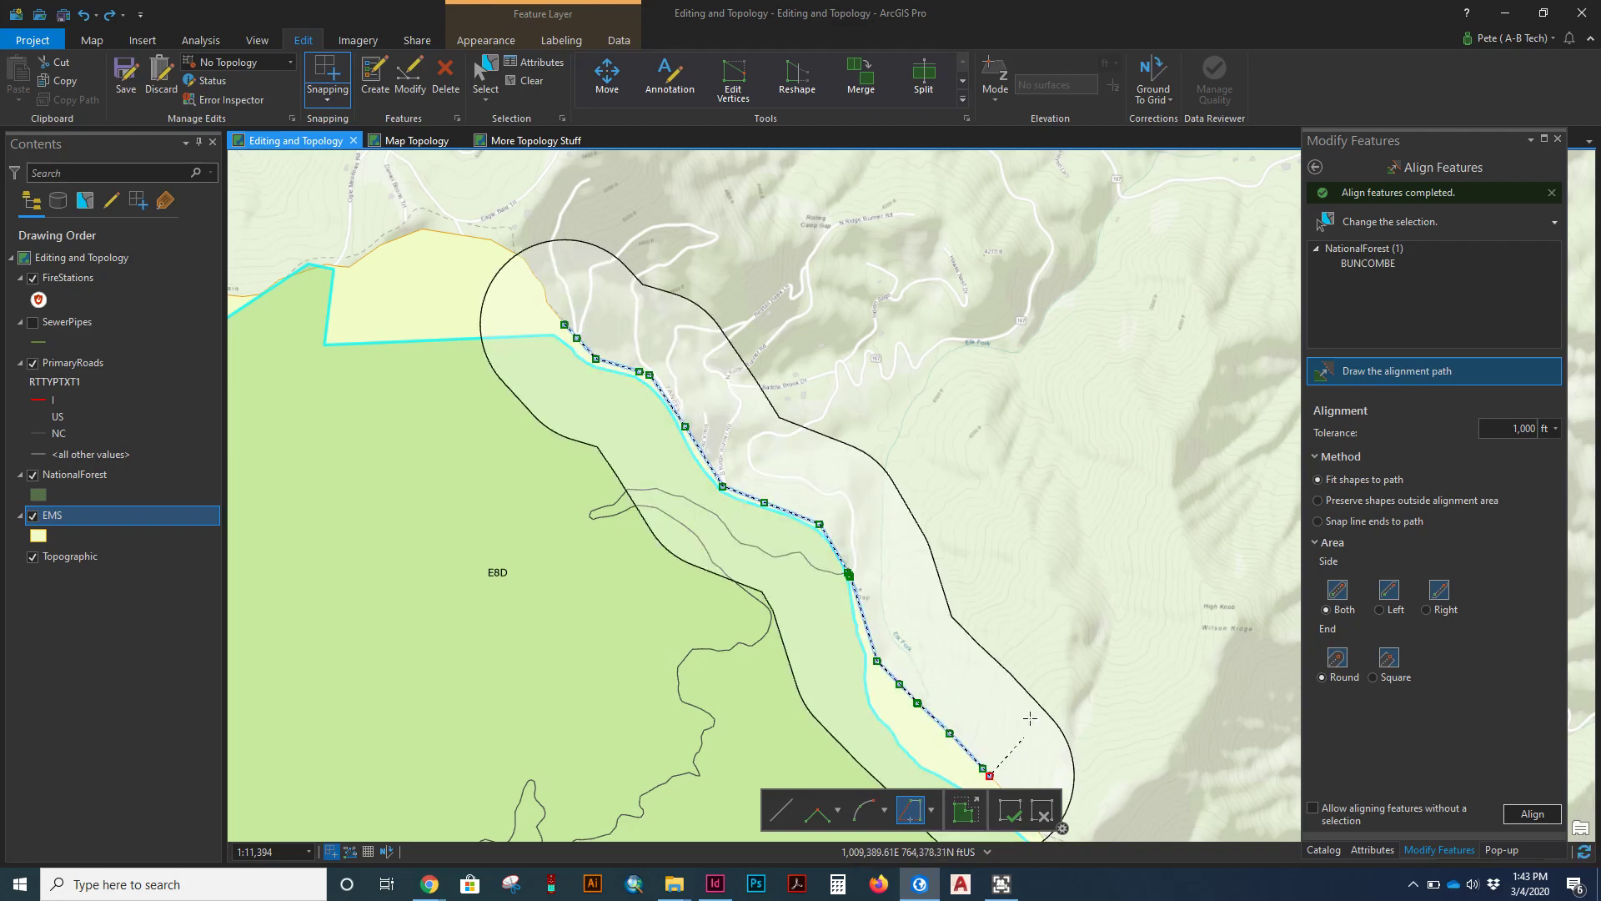
Step: Continue tracing the alignment path south along the EMS boundary, around its sharp westward corner, and finish the path
mouse_move(1083, 615)
left_mouse_down()
mouse_move(1043, 551)
mouse_move(926, 500)
mouse_move(793, 392)
mouse_move(727, 190)
left_mouse_up()
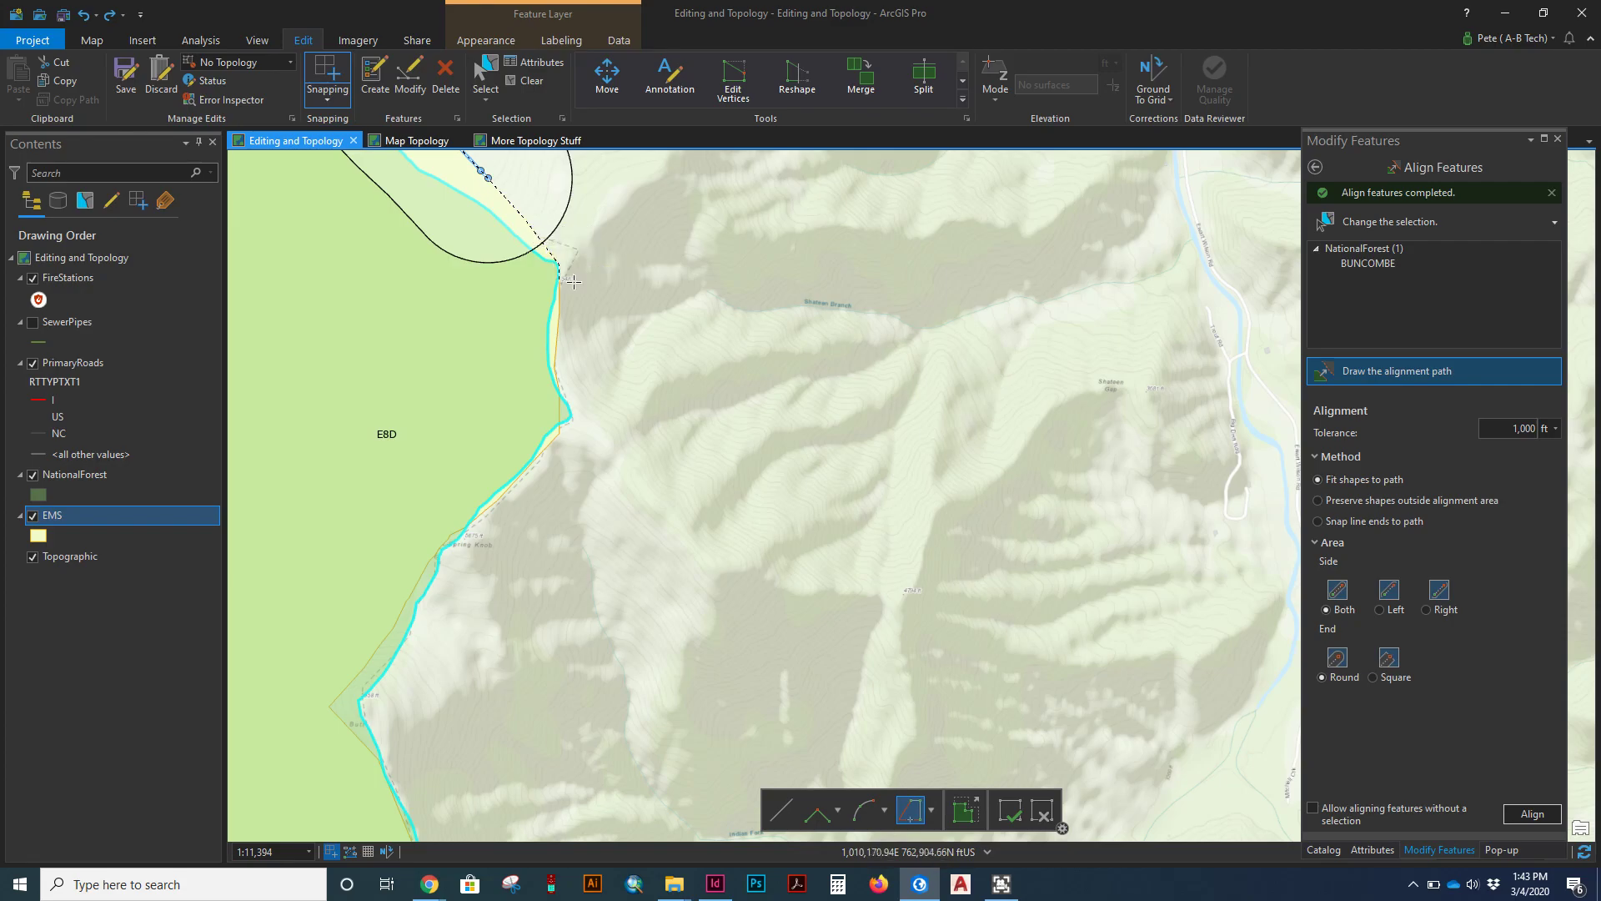
left_click(558, 392)
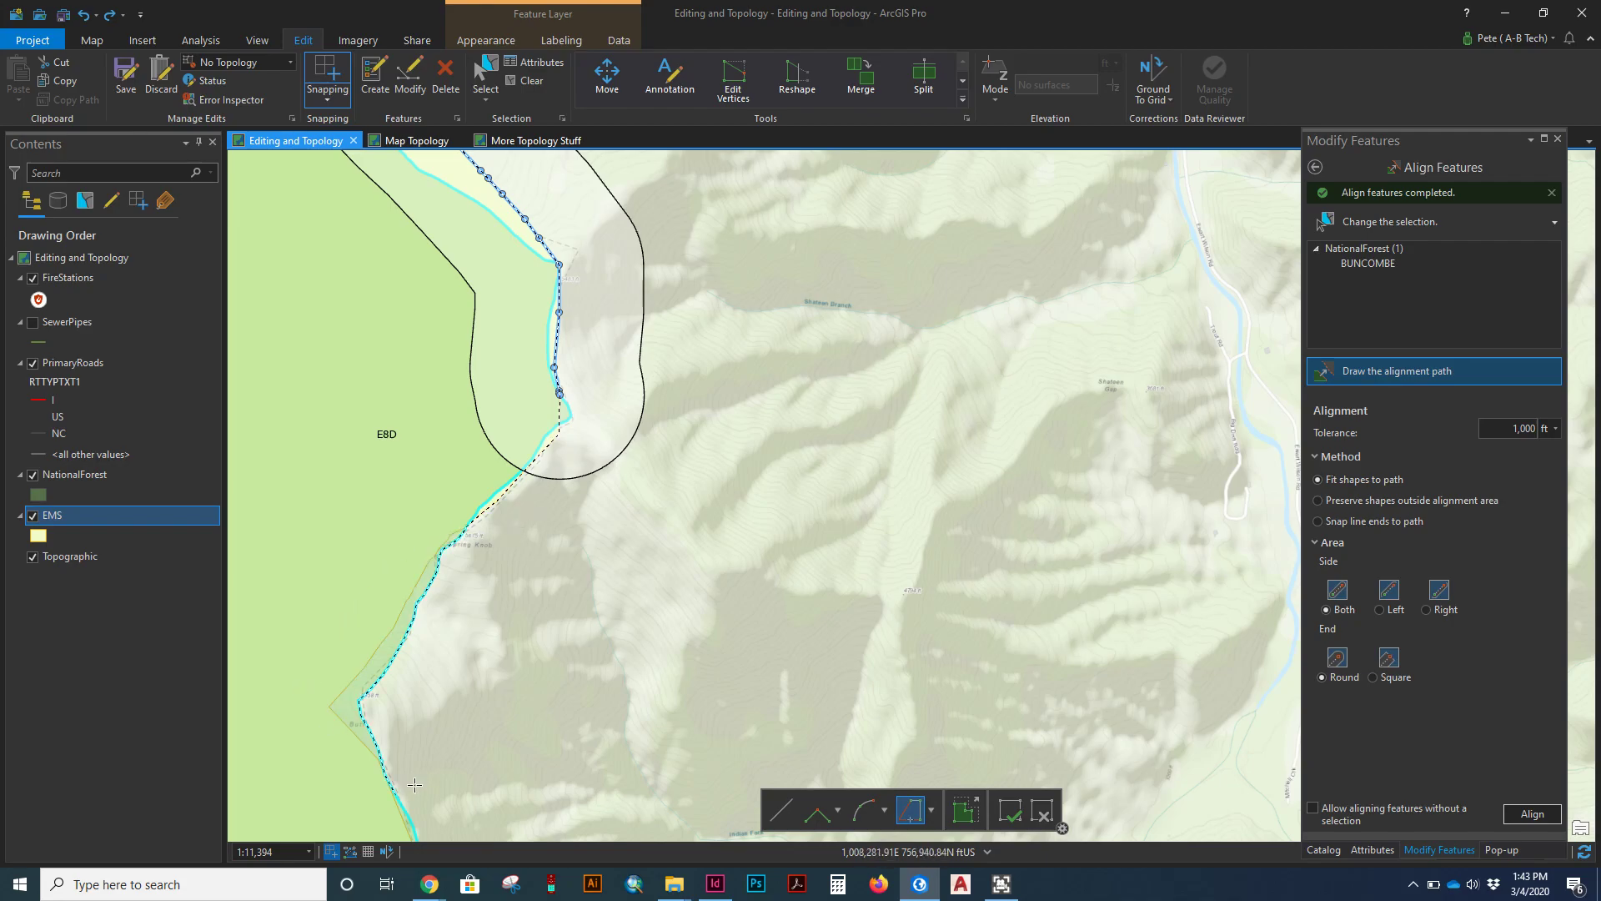
left_click(339, 728)
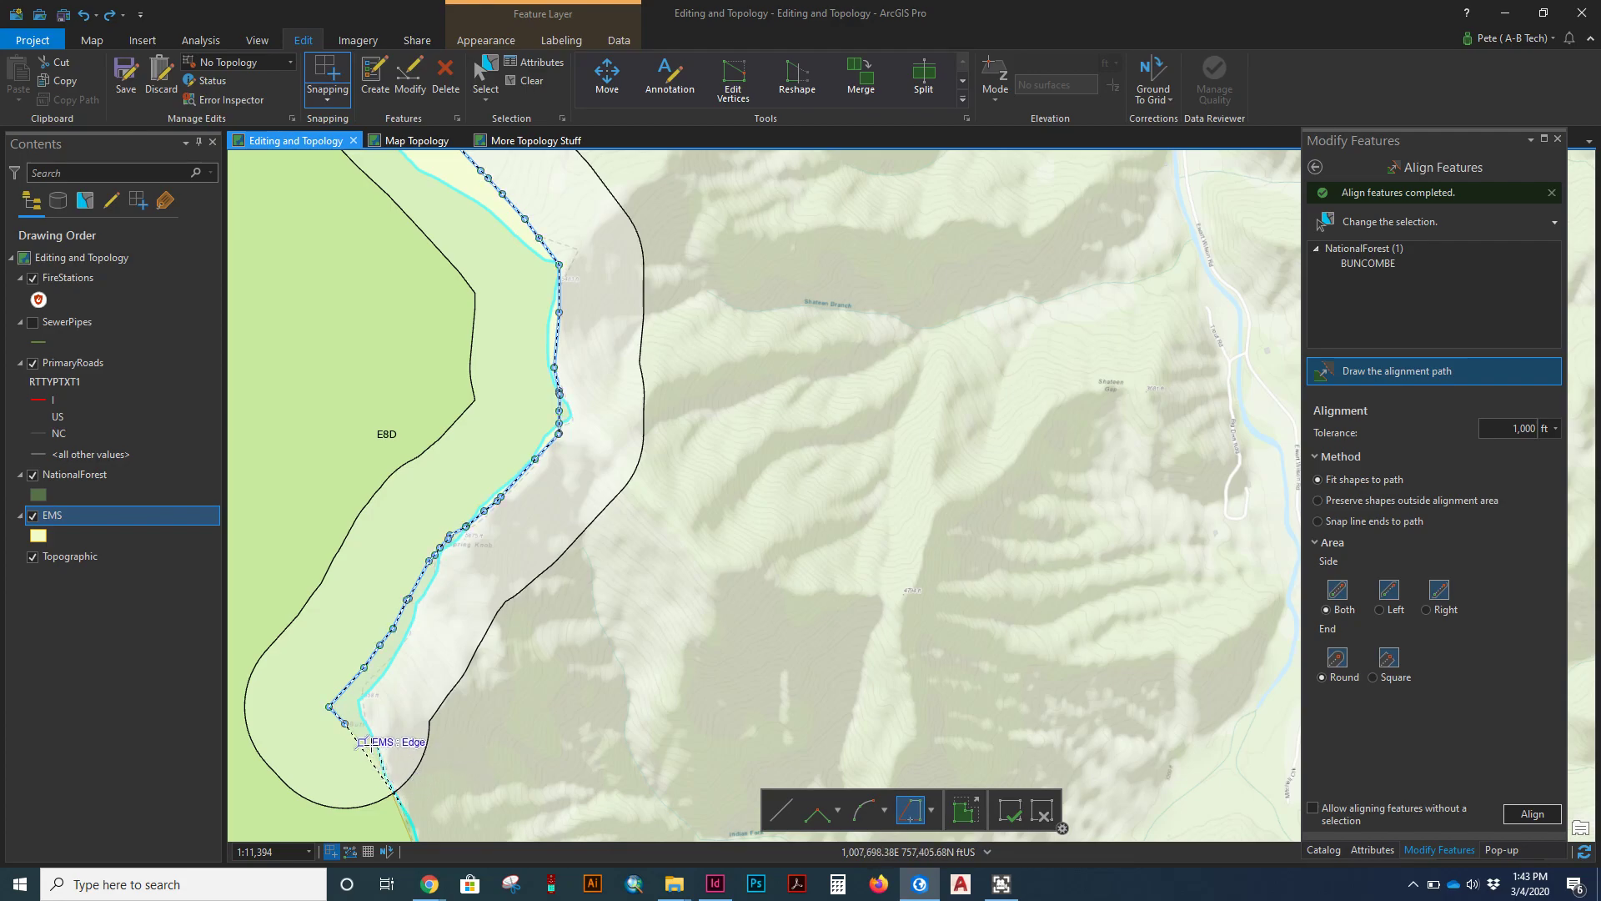
double_click(400, 802)
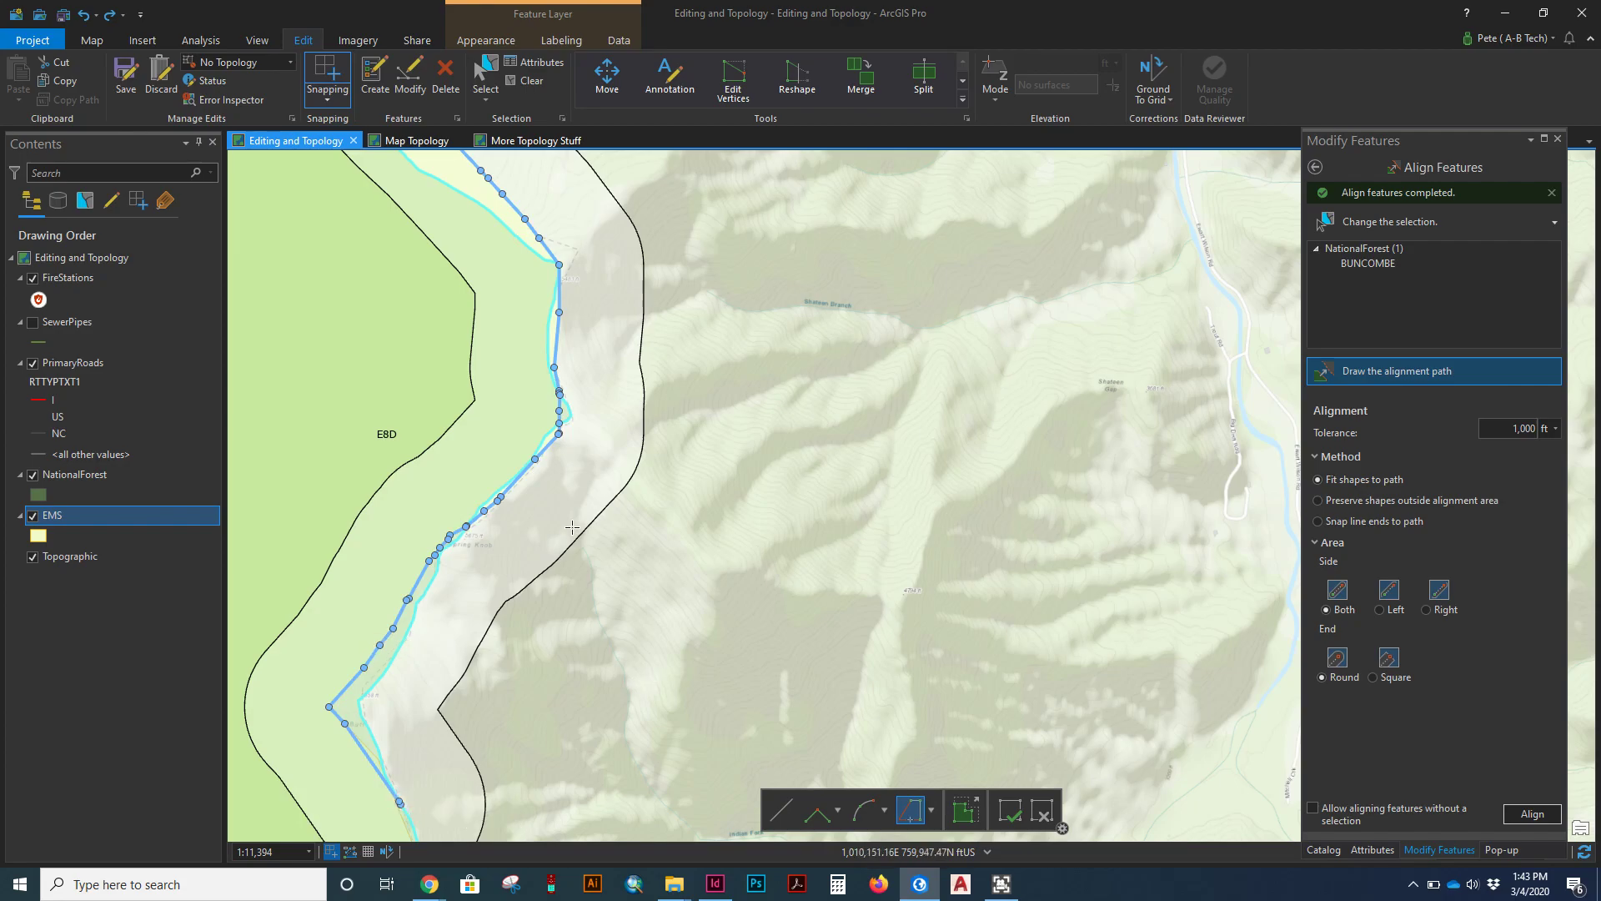
Step: Align the NationalForest polygon to the traced path with the 1,000 ft tolerance and shapes fitted to the path
scroll(572, 528, "down", 3)
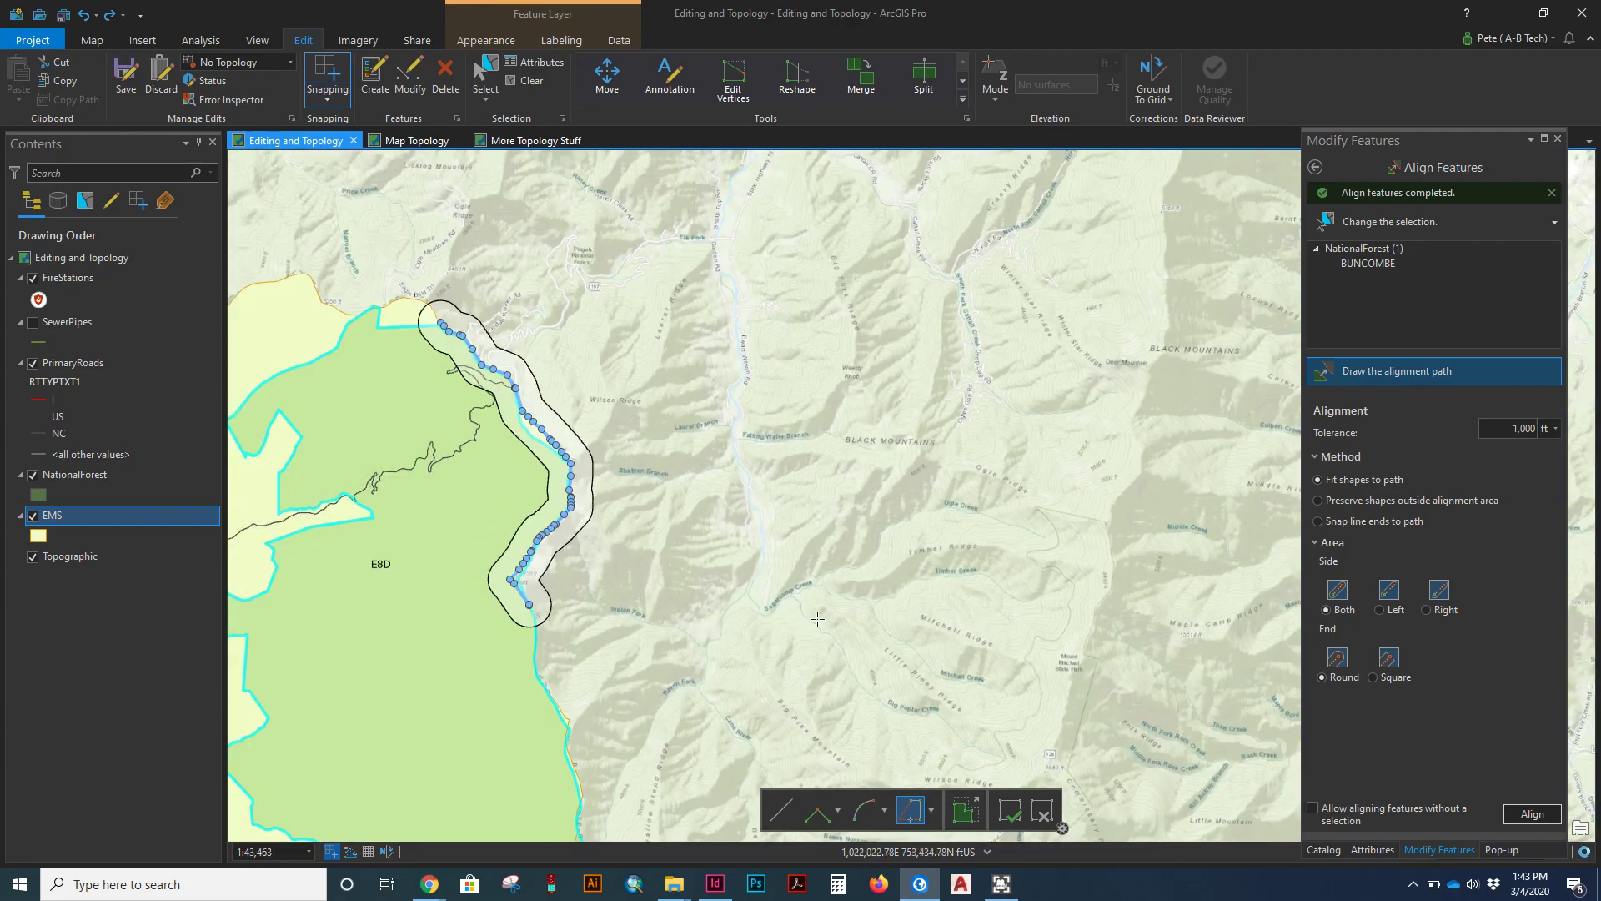
scroll(642, 434, "up", 1)
left_click_drag(446, 451, 782, 473)
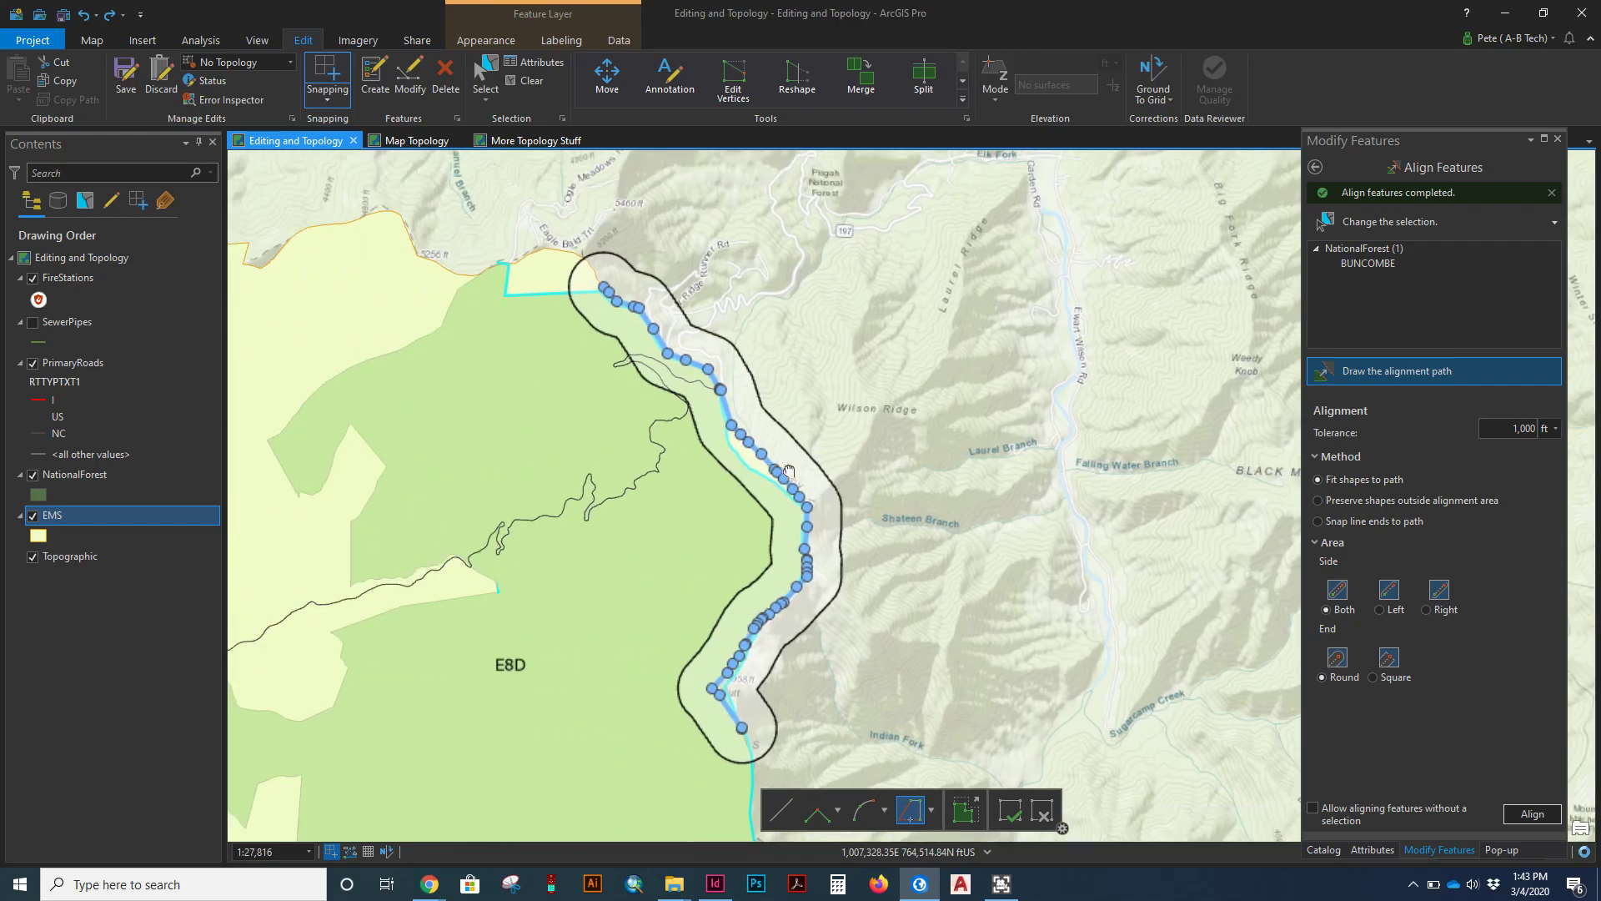
scroll(783, 472, "up", 1)
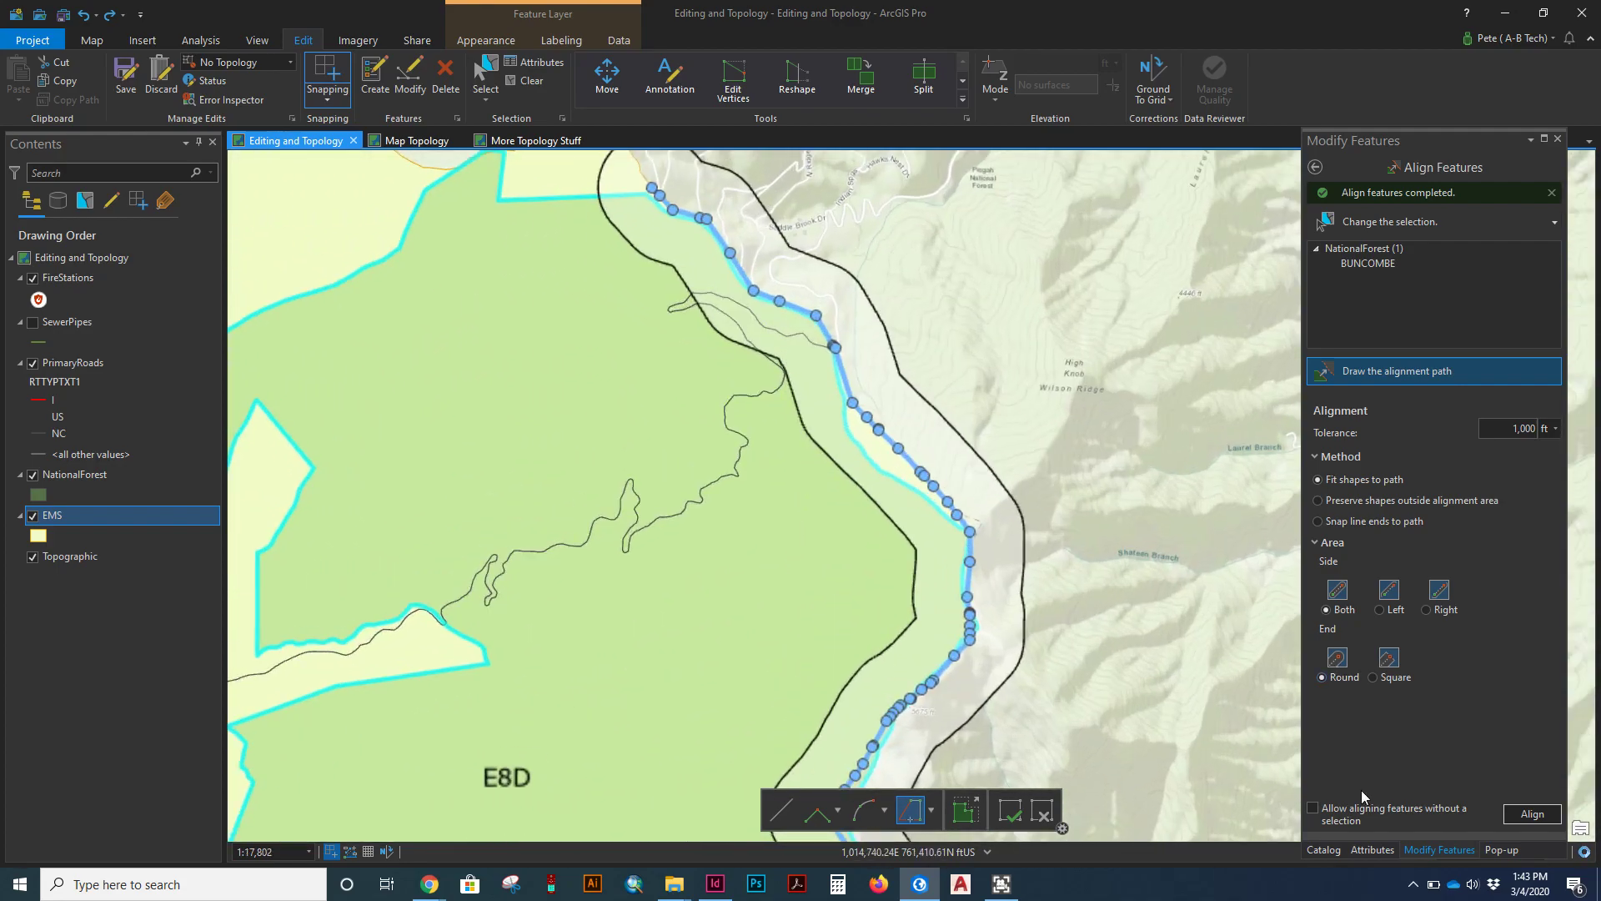
left_click(1518, 818)
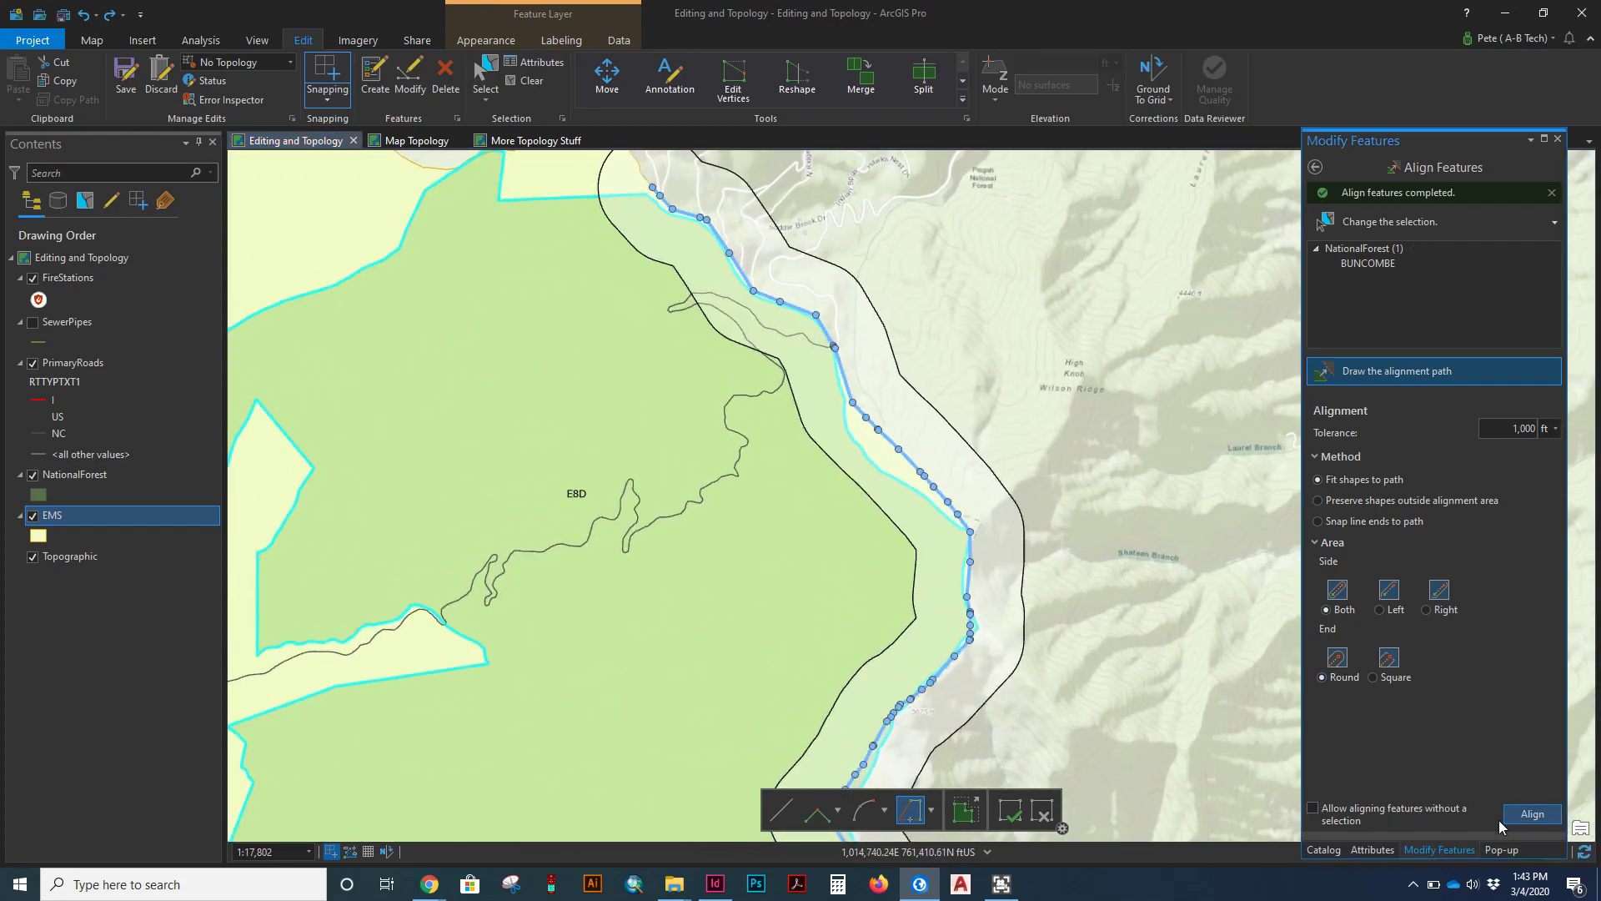
Step: Inspect the aligned NationalForest boundary against the EMS edge and exit Align Features
left_click_drag(1025, 557, 982, 235)
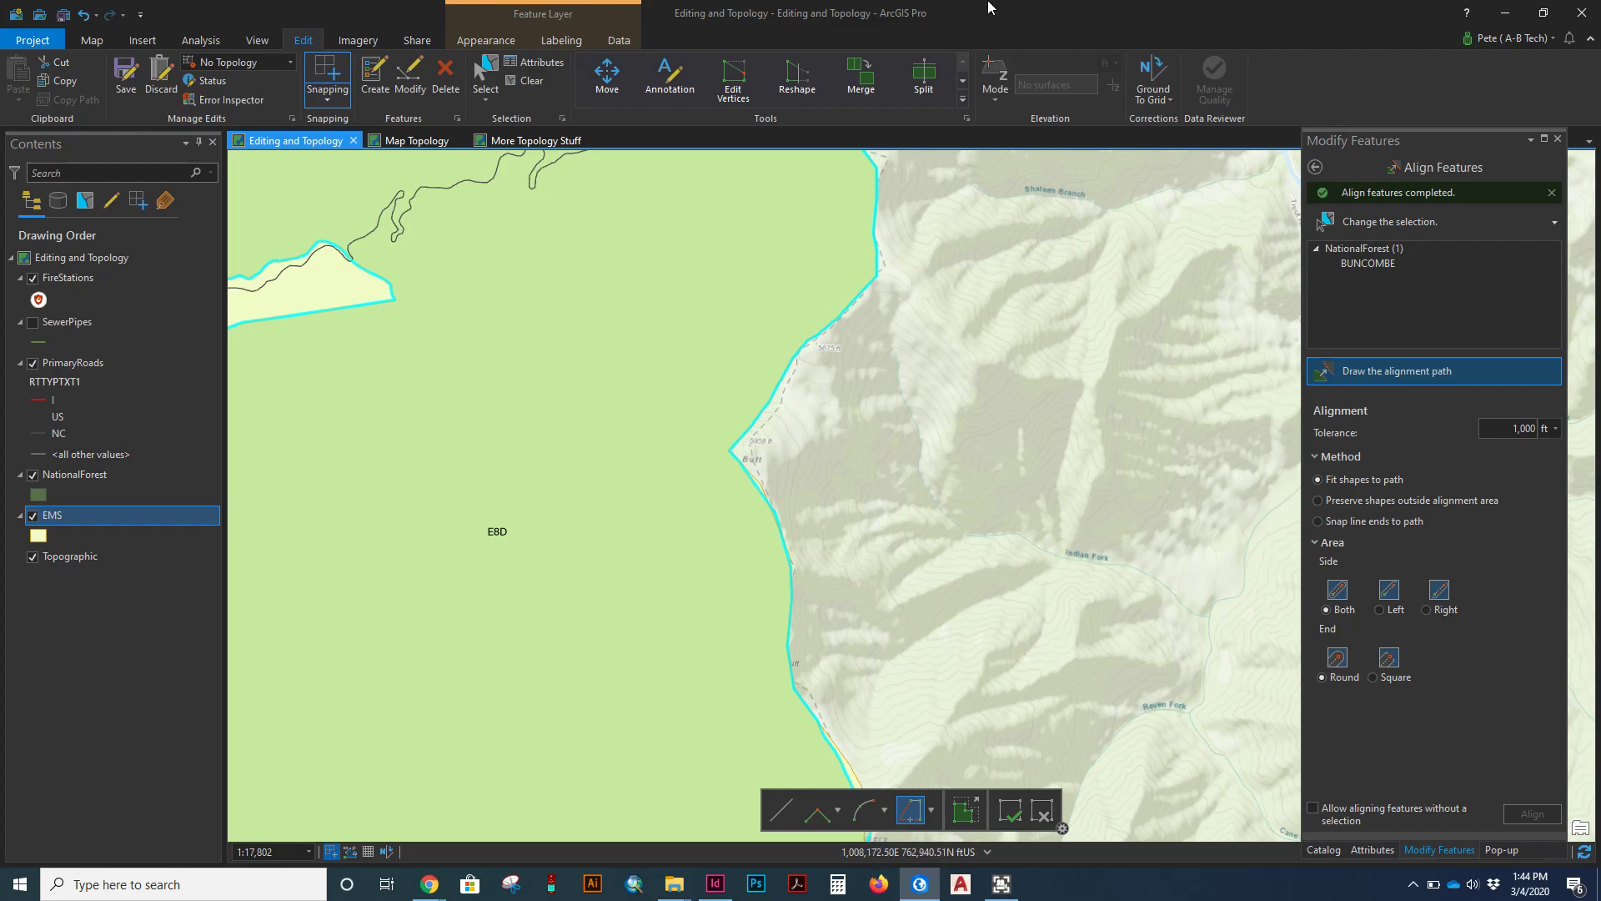
scroll(732, 409, "down", 2)
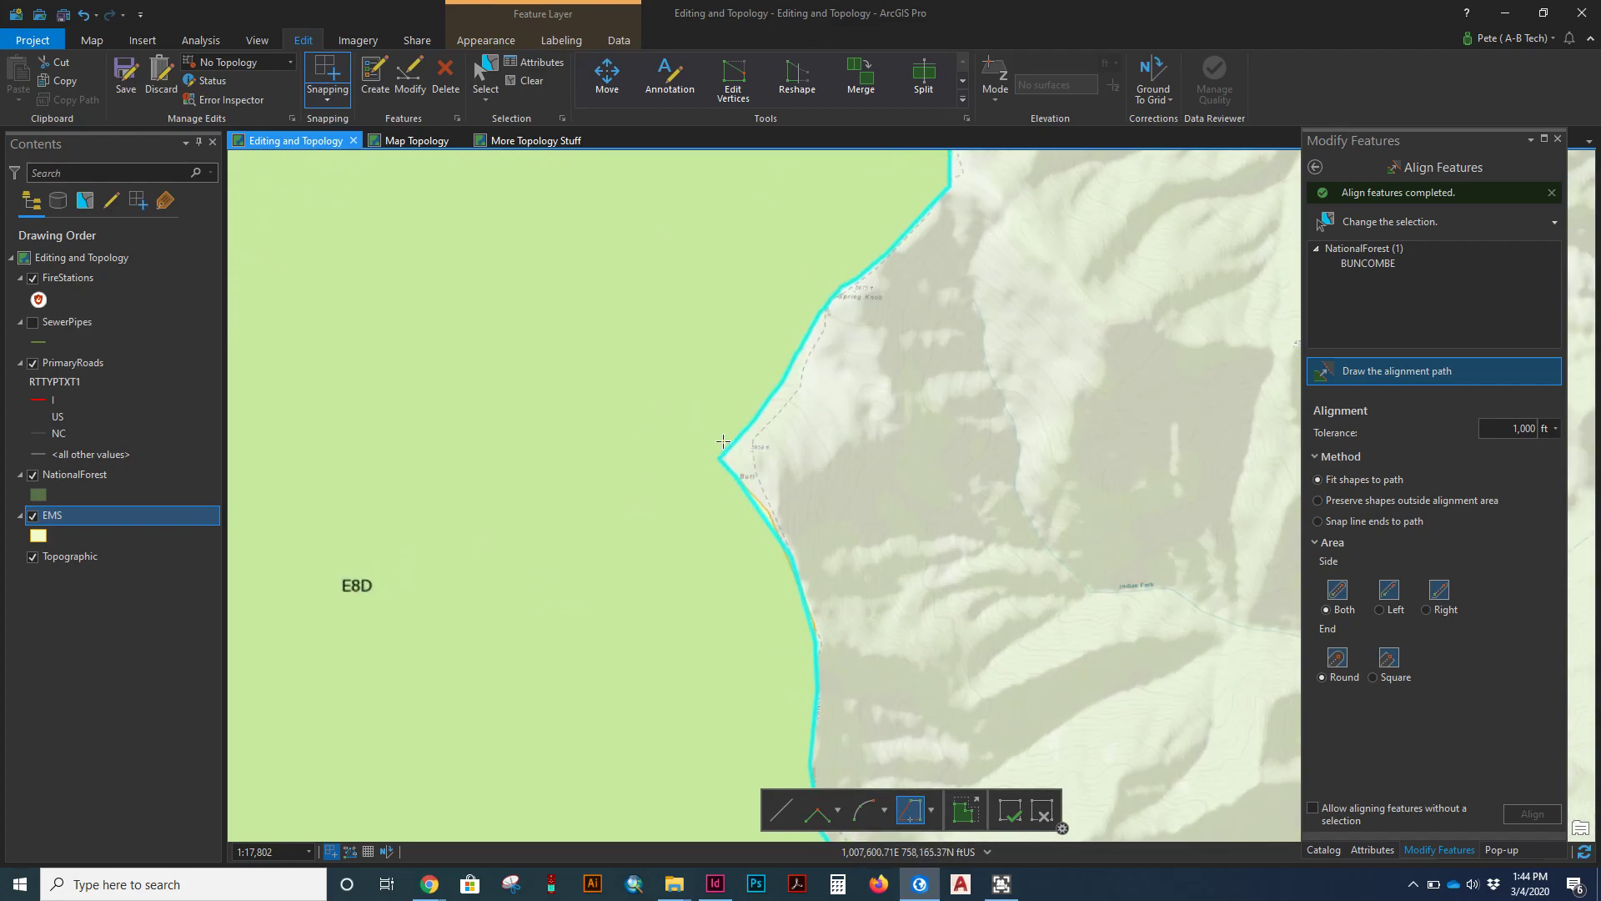
left_click_drag(732, 409, 812, 697)
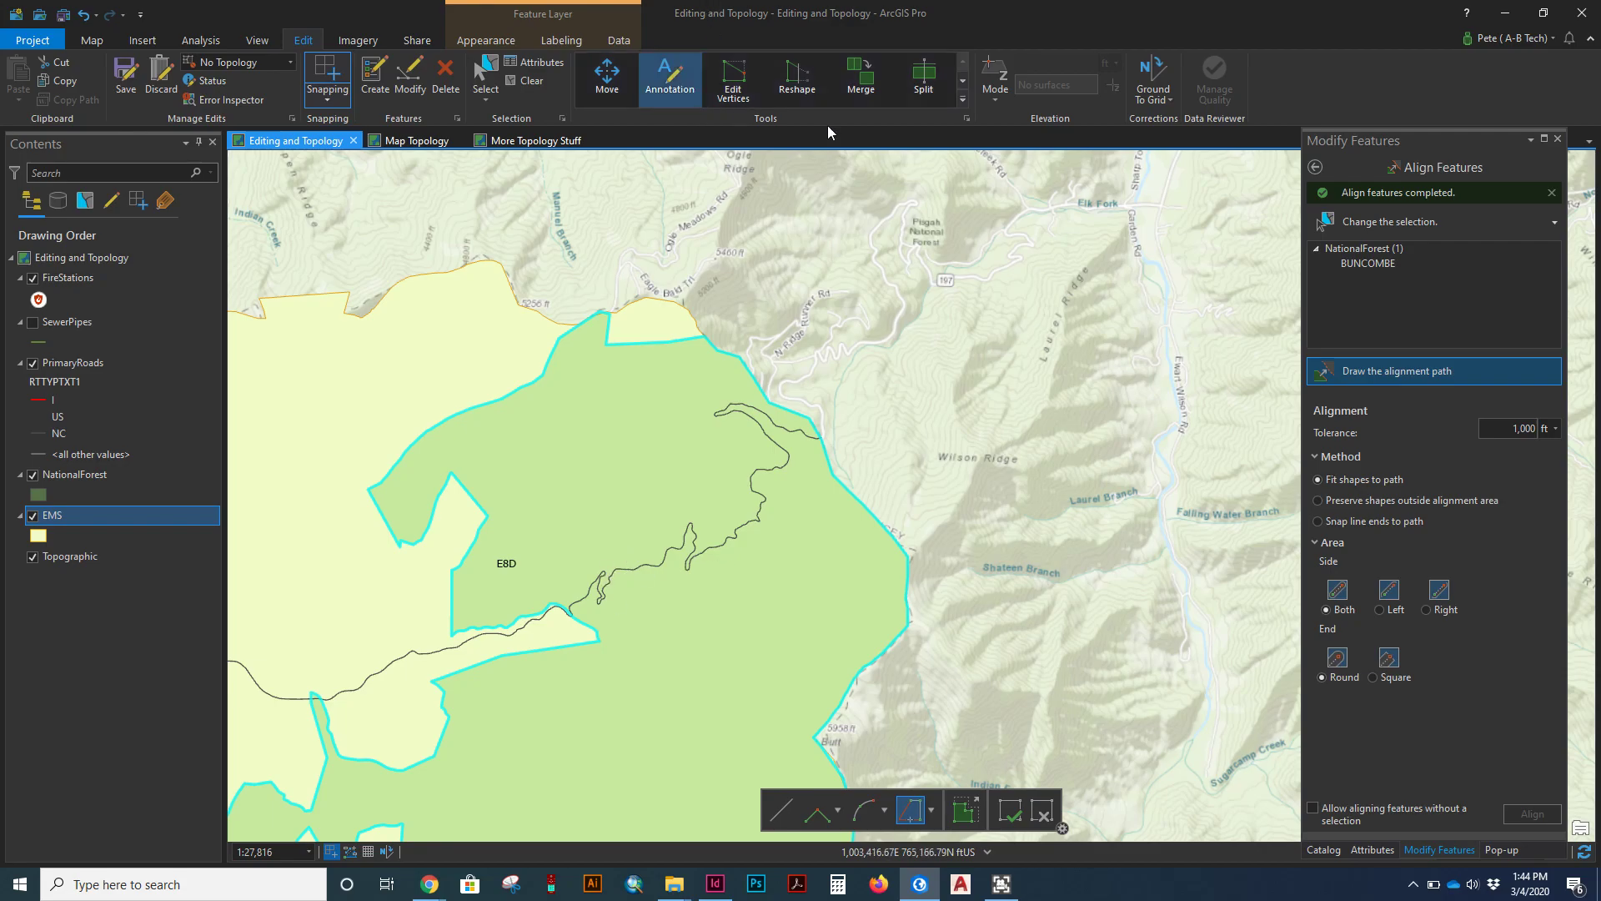
left_click(1315, 168)
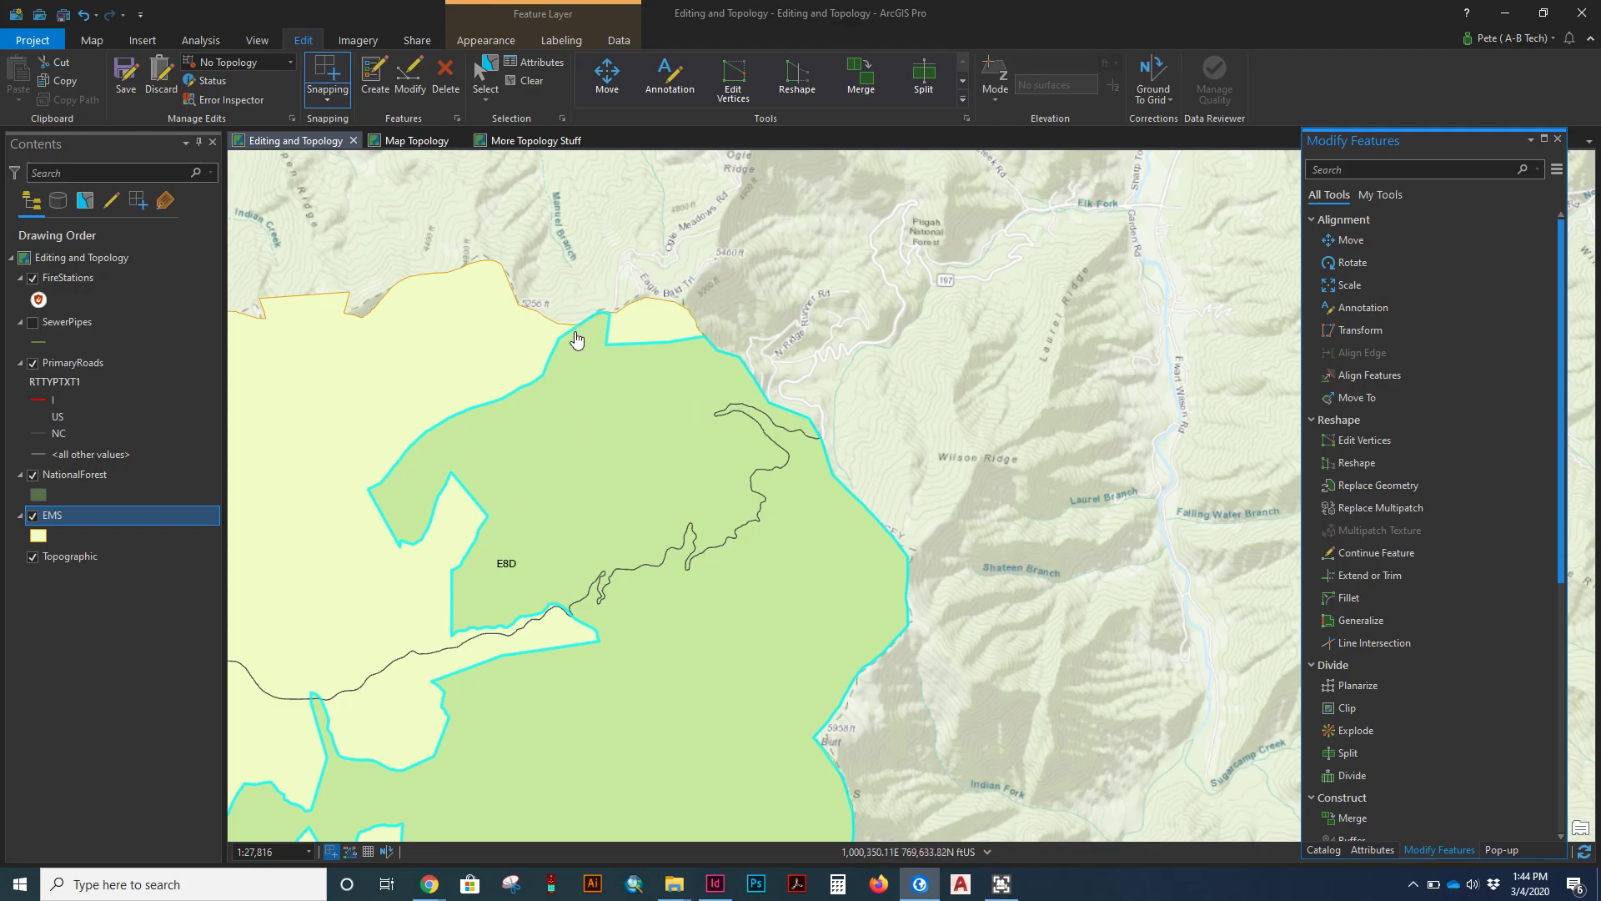
left_click(595, 415)
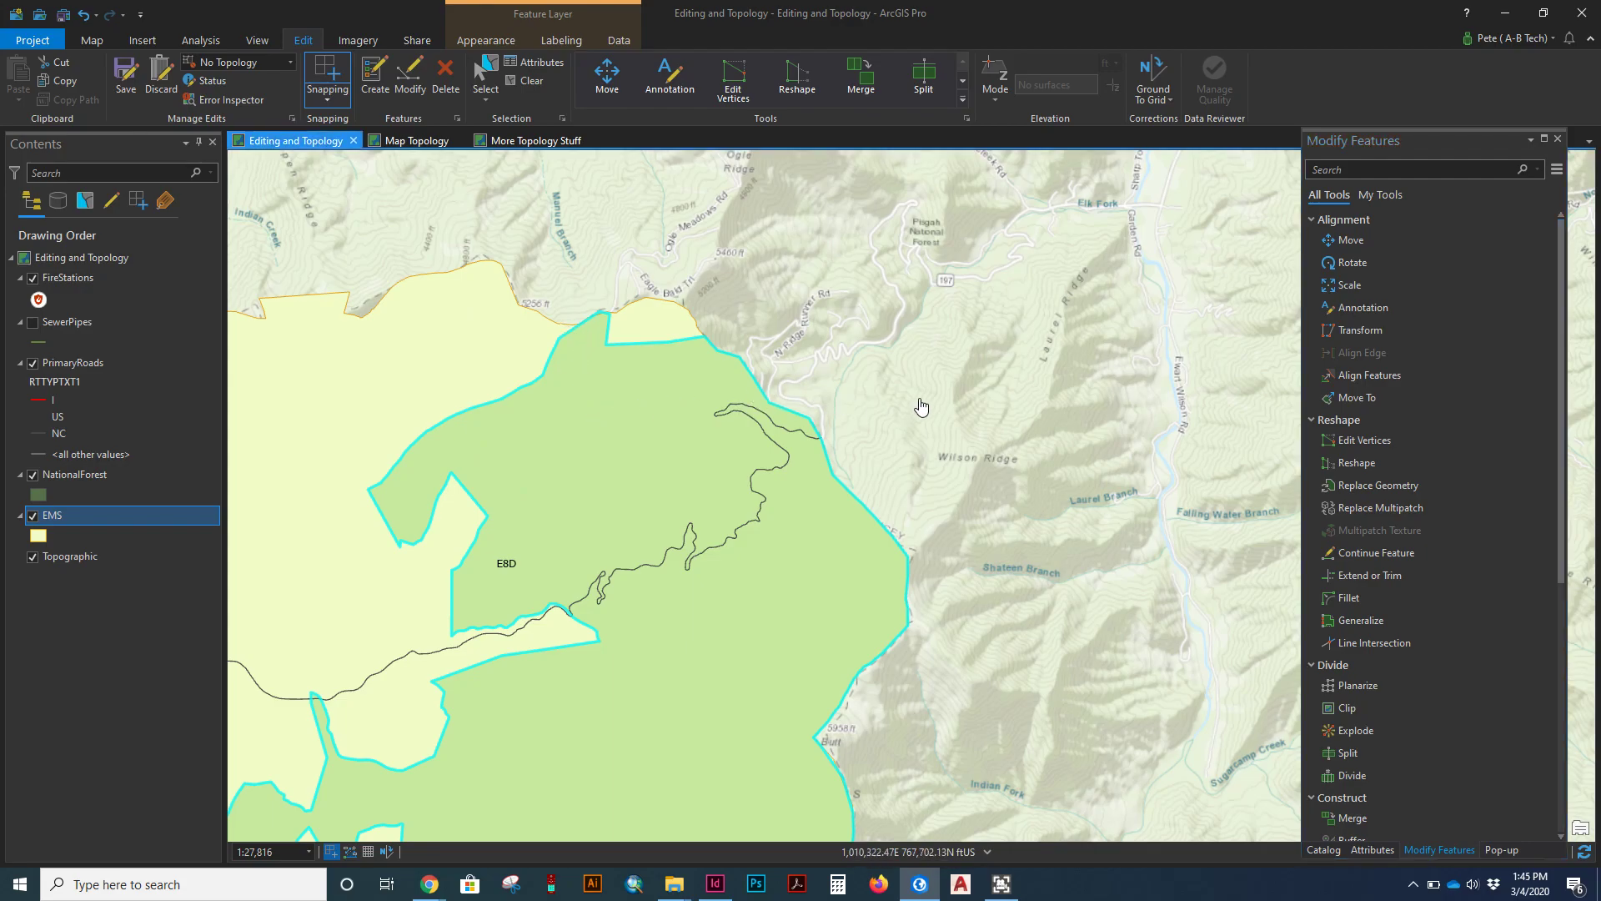
Step: Start a NationalForest polygon at the forest's northern tip and snap vertices westward along the northern EMS boundary, past the rectangular jog
left_click_drag(630, 495, 984, 426)
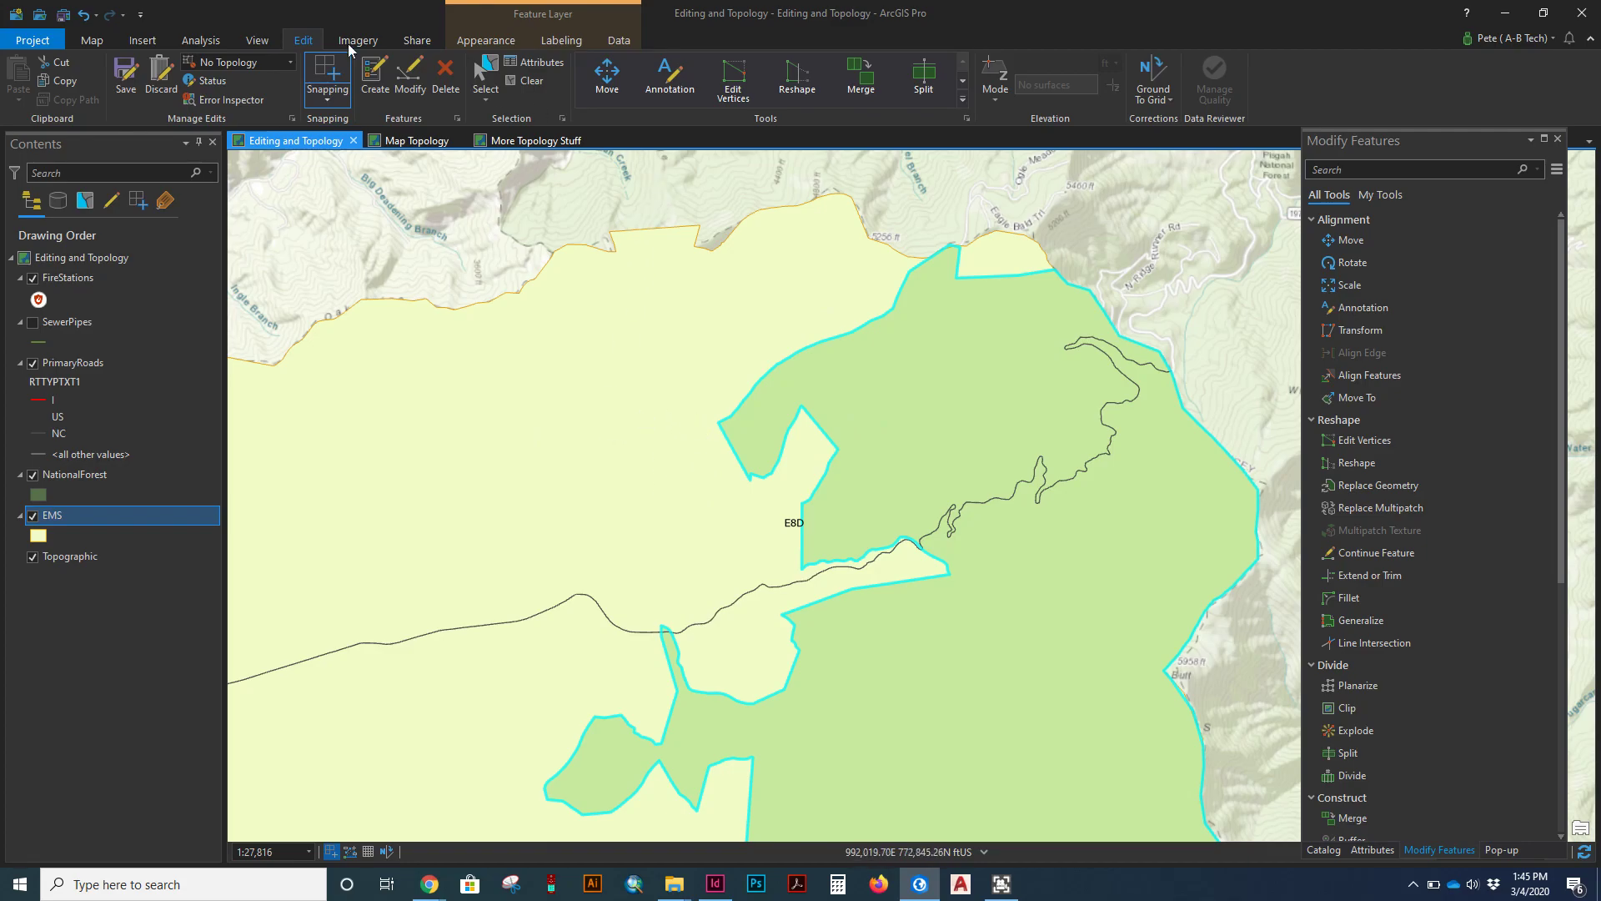
left_click(377, 81)
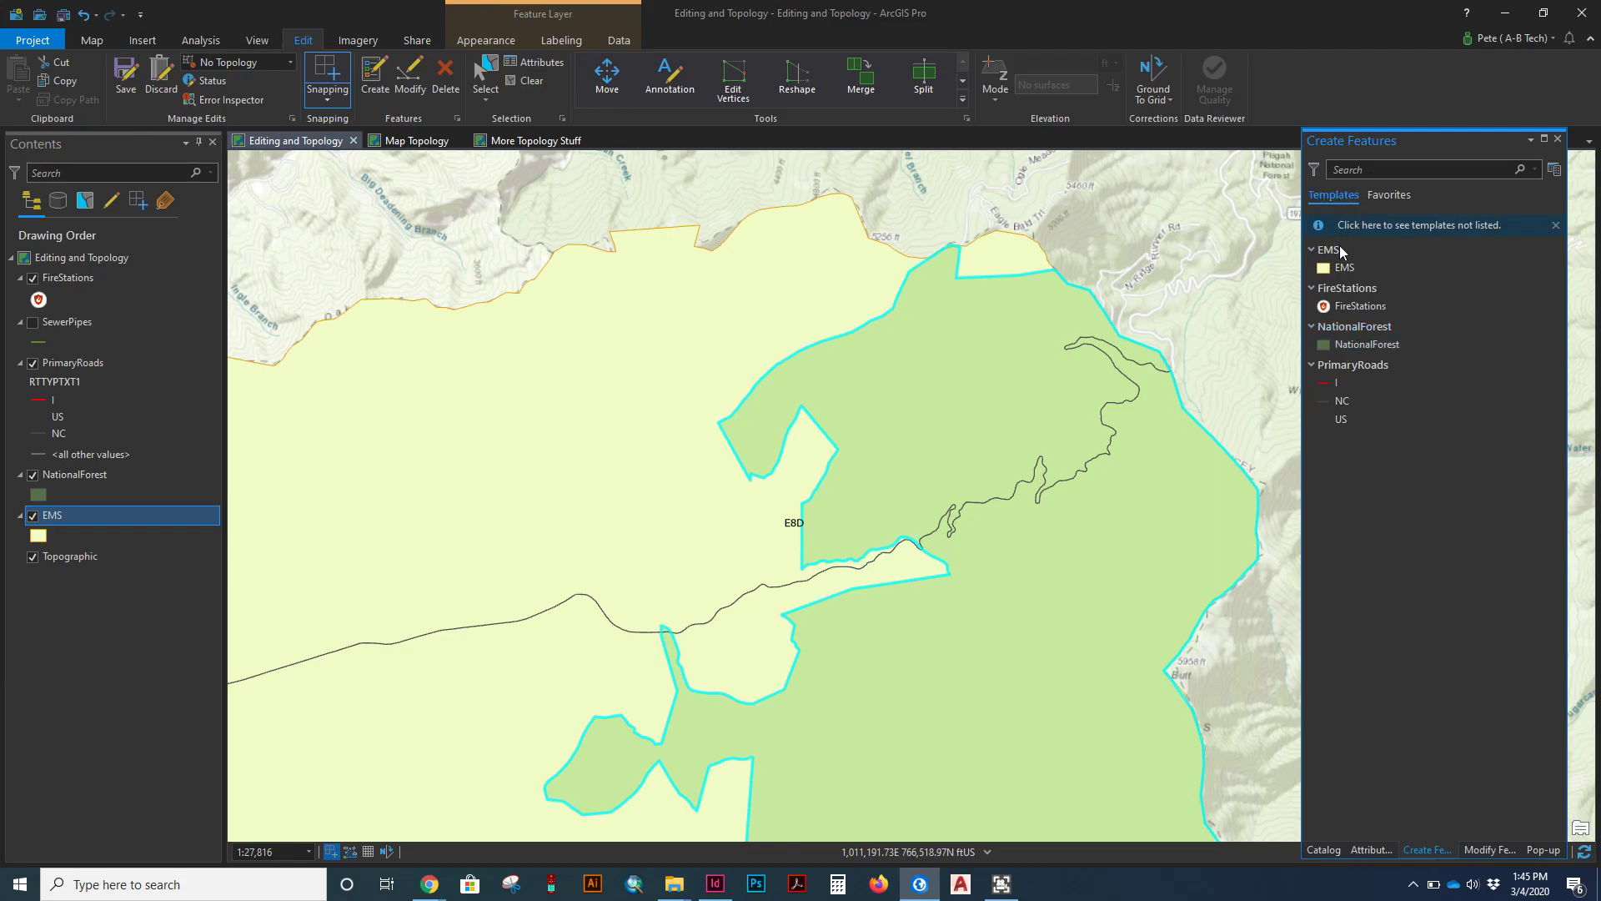
left_click(1360, 344)
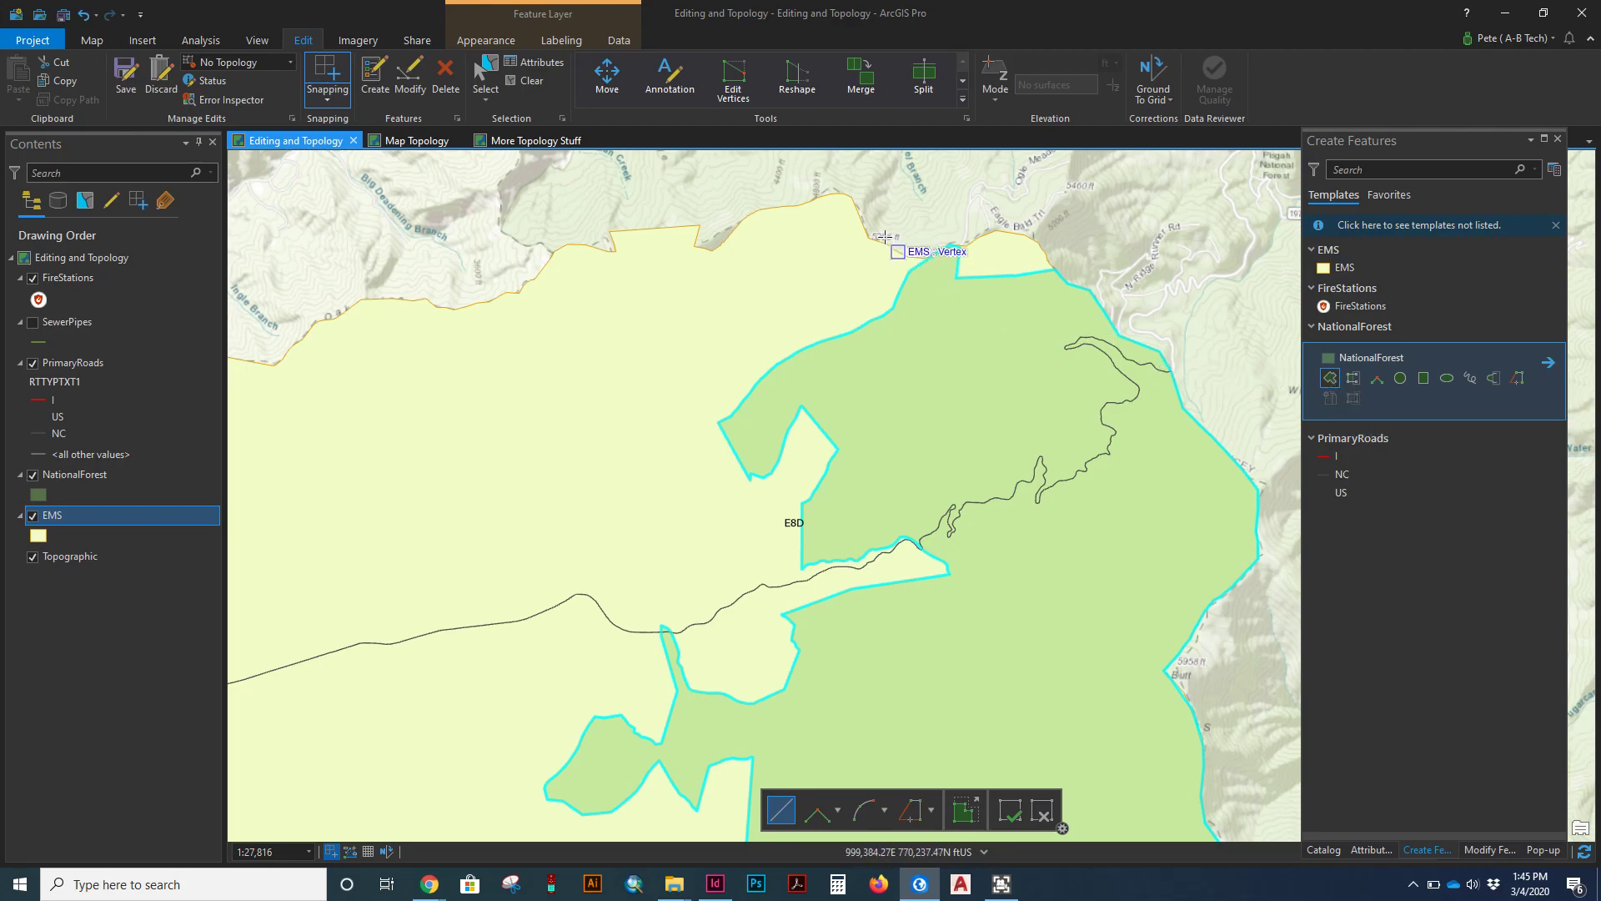
left_click(930, 257)
left_click(908, 257)
left_click(887, 244)
left_click(868, 238)
left_click(852, 200)
left_click(831, 193)
left_click(769, 207)
left_click(736, 227)
left_click(711, 252)
left_click(693, 246)
left_click(699, 225)
left_click(611, 231)
left_click(616, 251)
Step: Continue the polygon with freehand vertices southward through E8D and back east to the existing forest corner just above the road
left_click(561, 444)
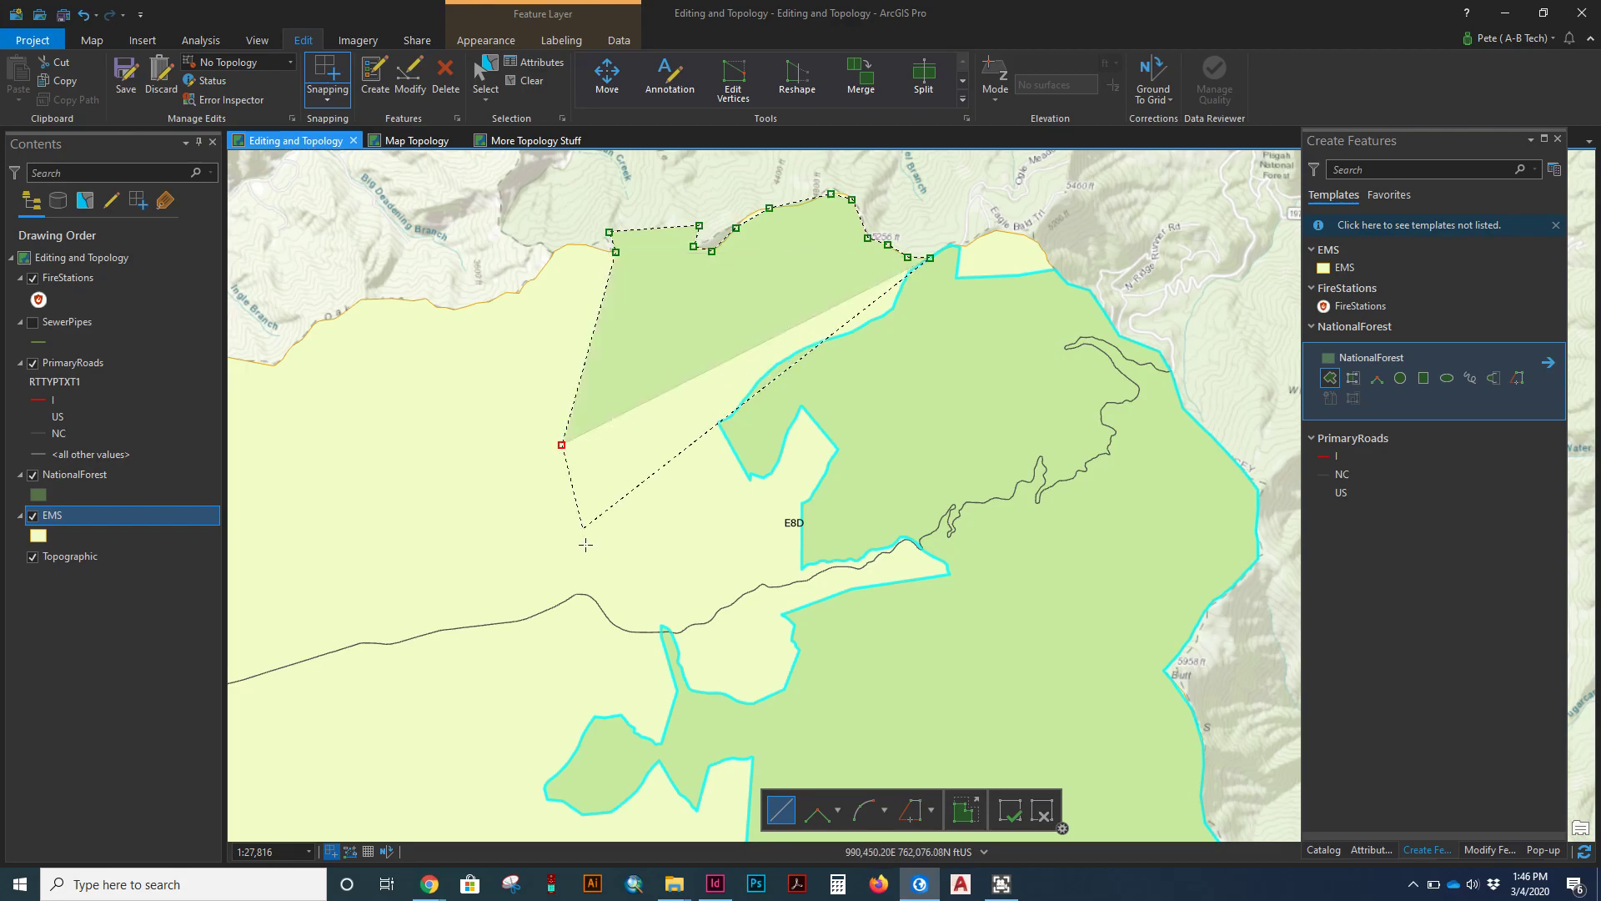
left_click(587, 546)
left_click(640, 598)
left_click(695, 603)
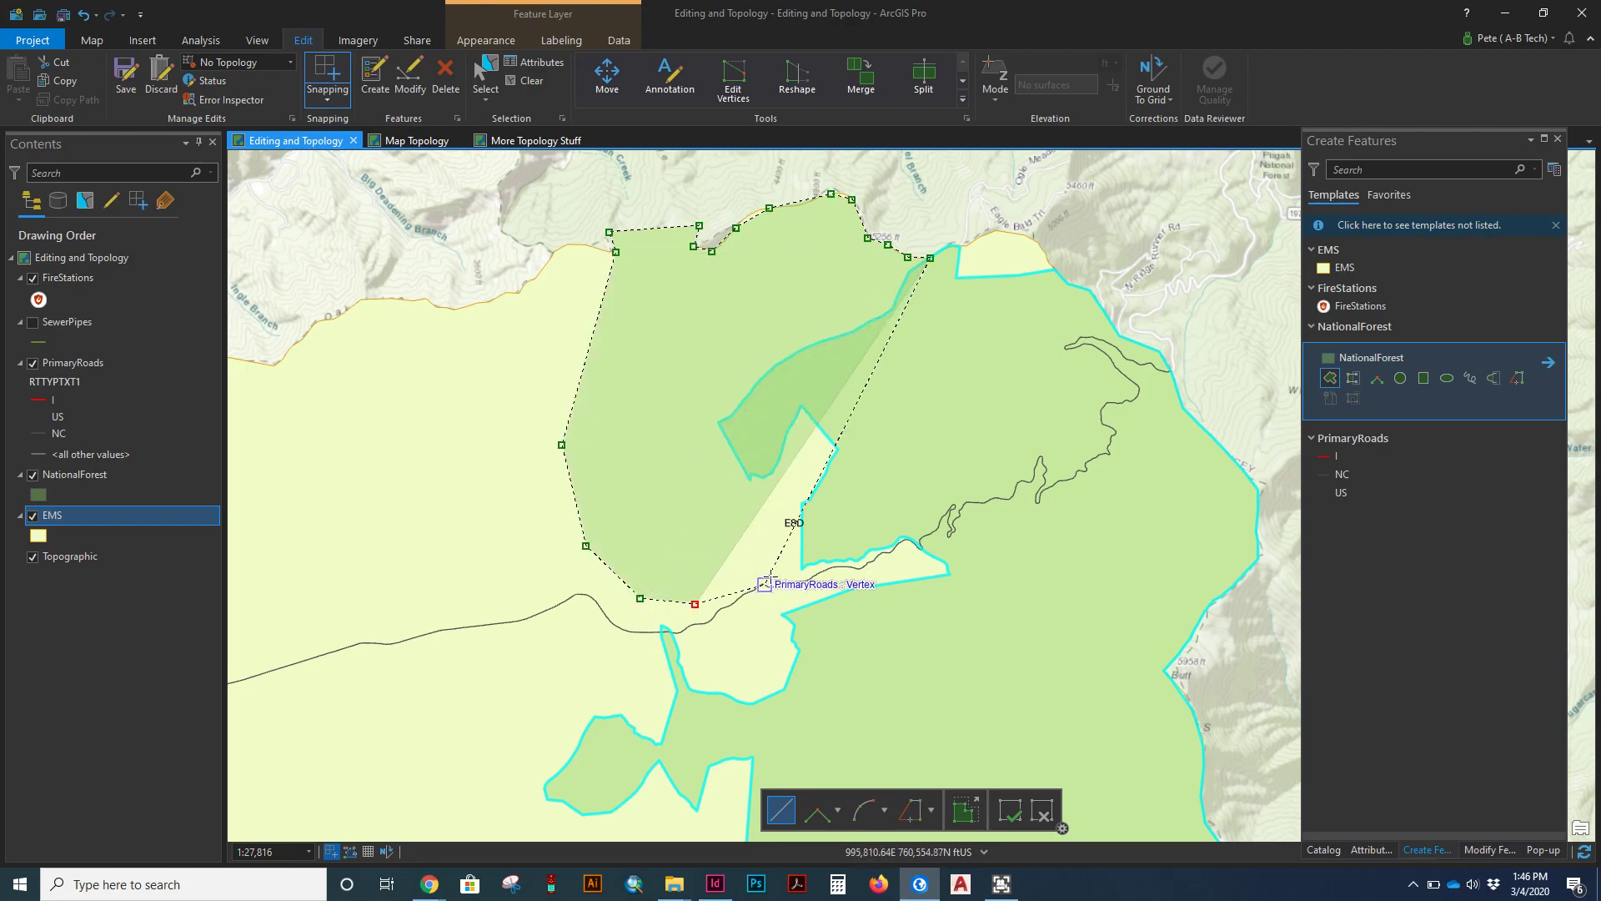
left_click(770, 576)
left_click(796, 553)
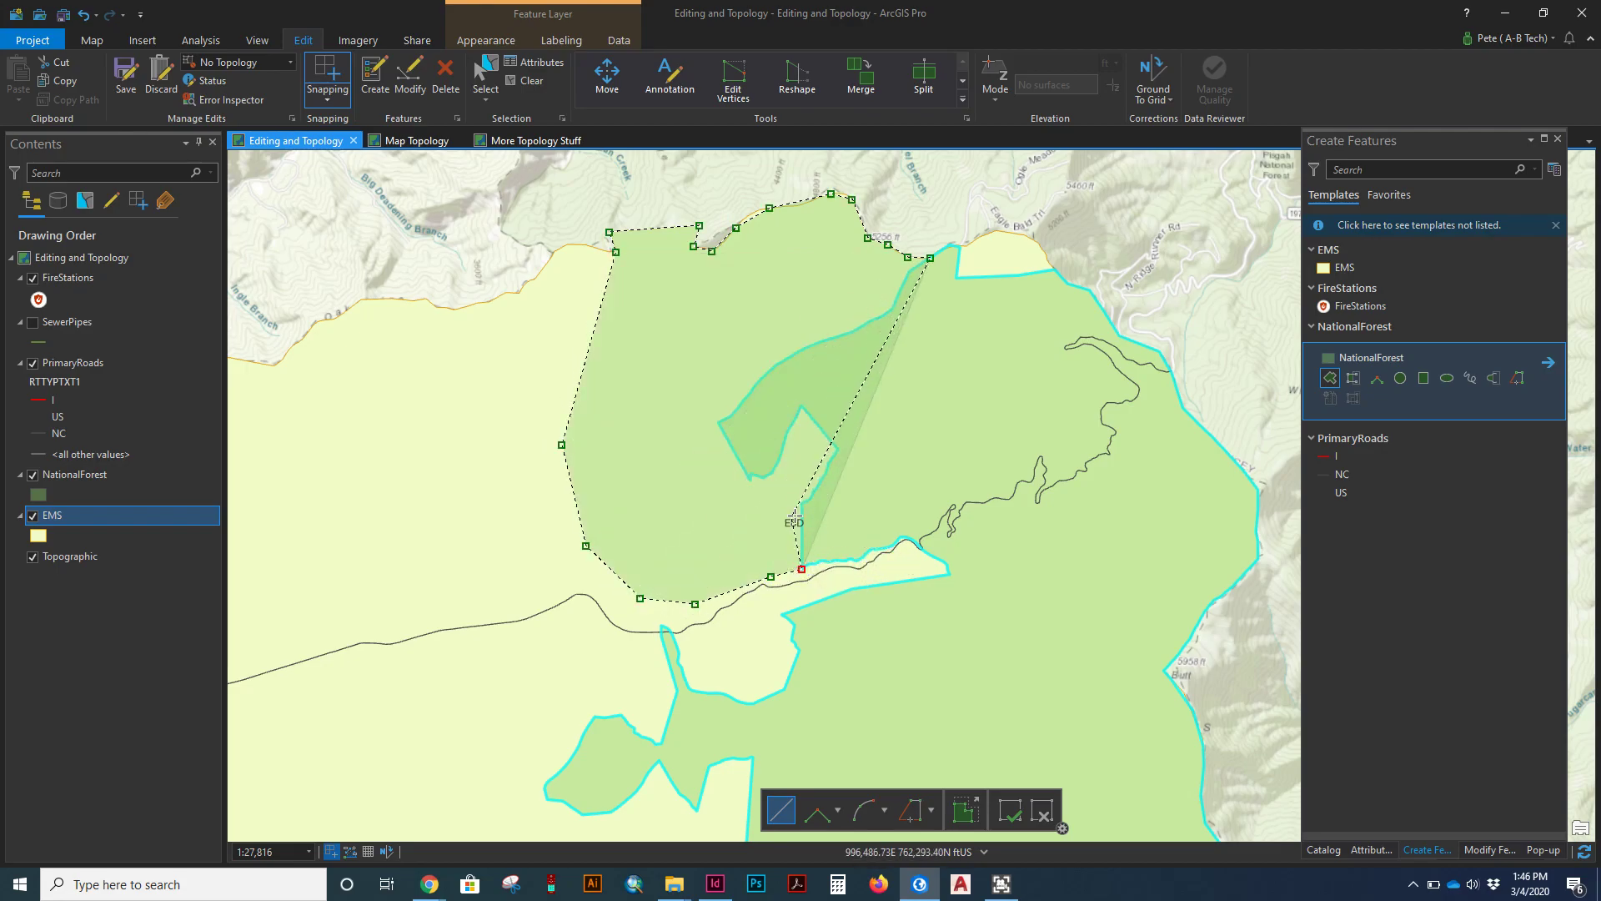
Step: Snap the polygon's vertices northward along the existing forest edge and around the pointed notch northeast of the E8D label
left_click(802, 502)
left_click(813, 493)
left_click(824, 470)
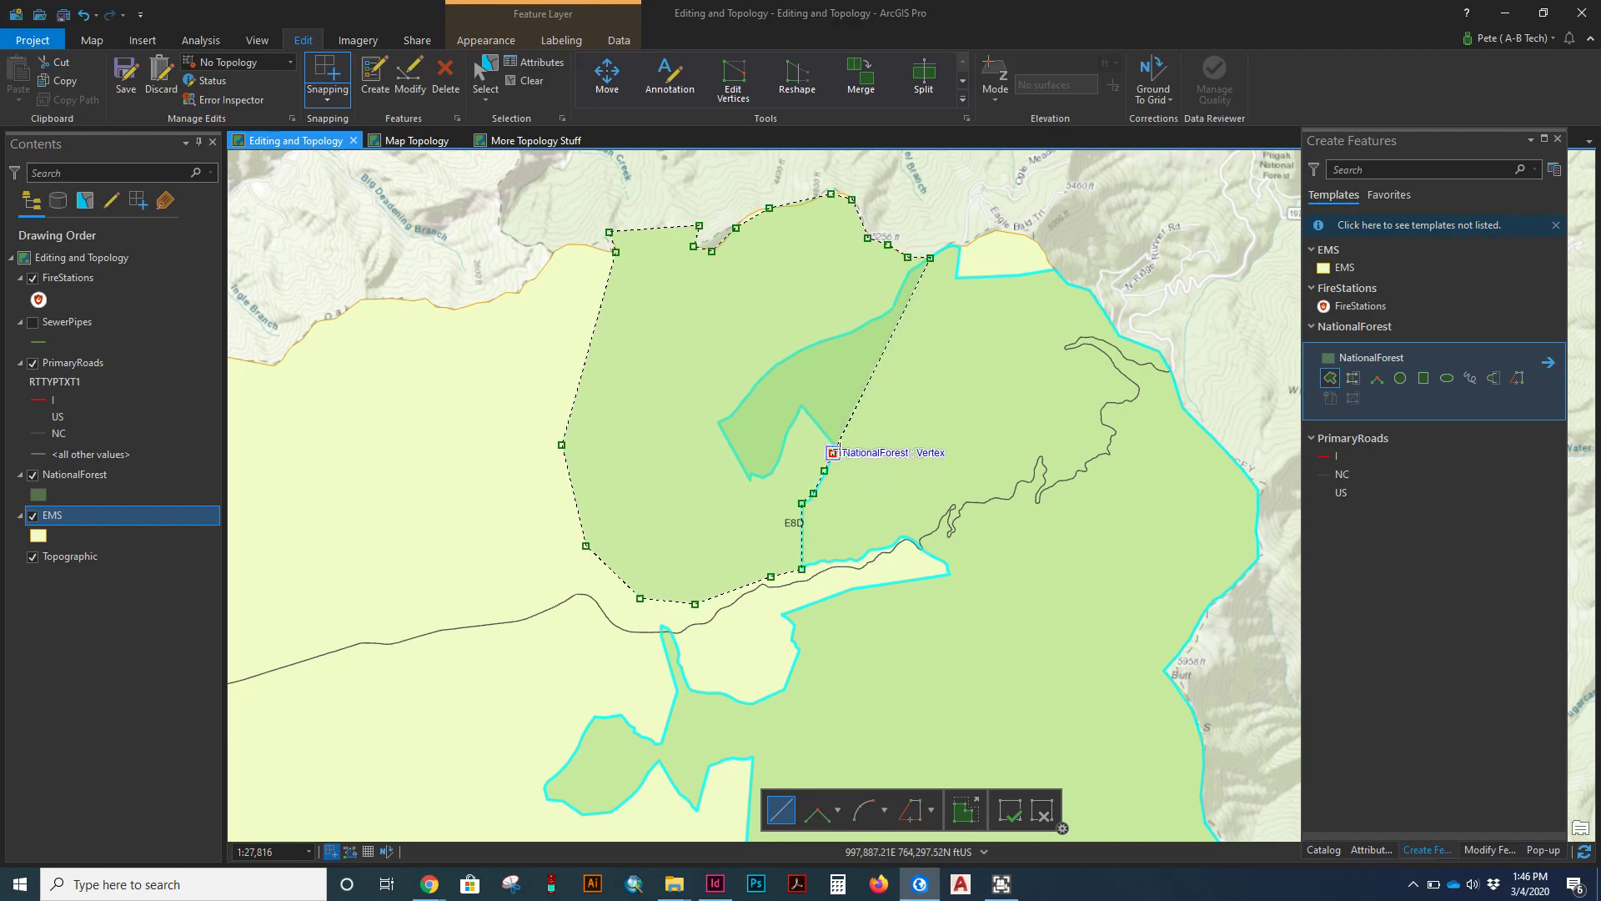
left_click(832, 452)
left_click(827, 438)
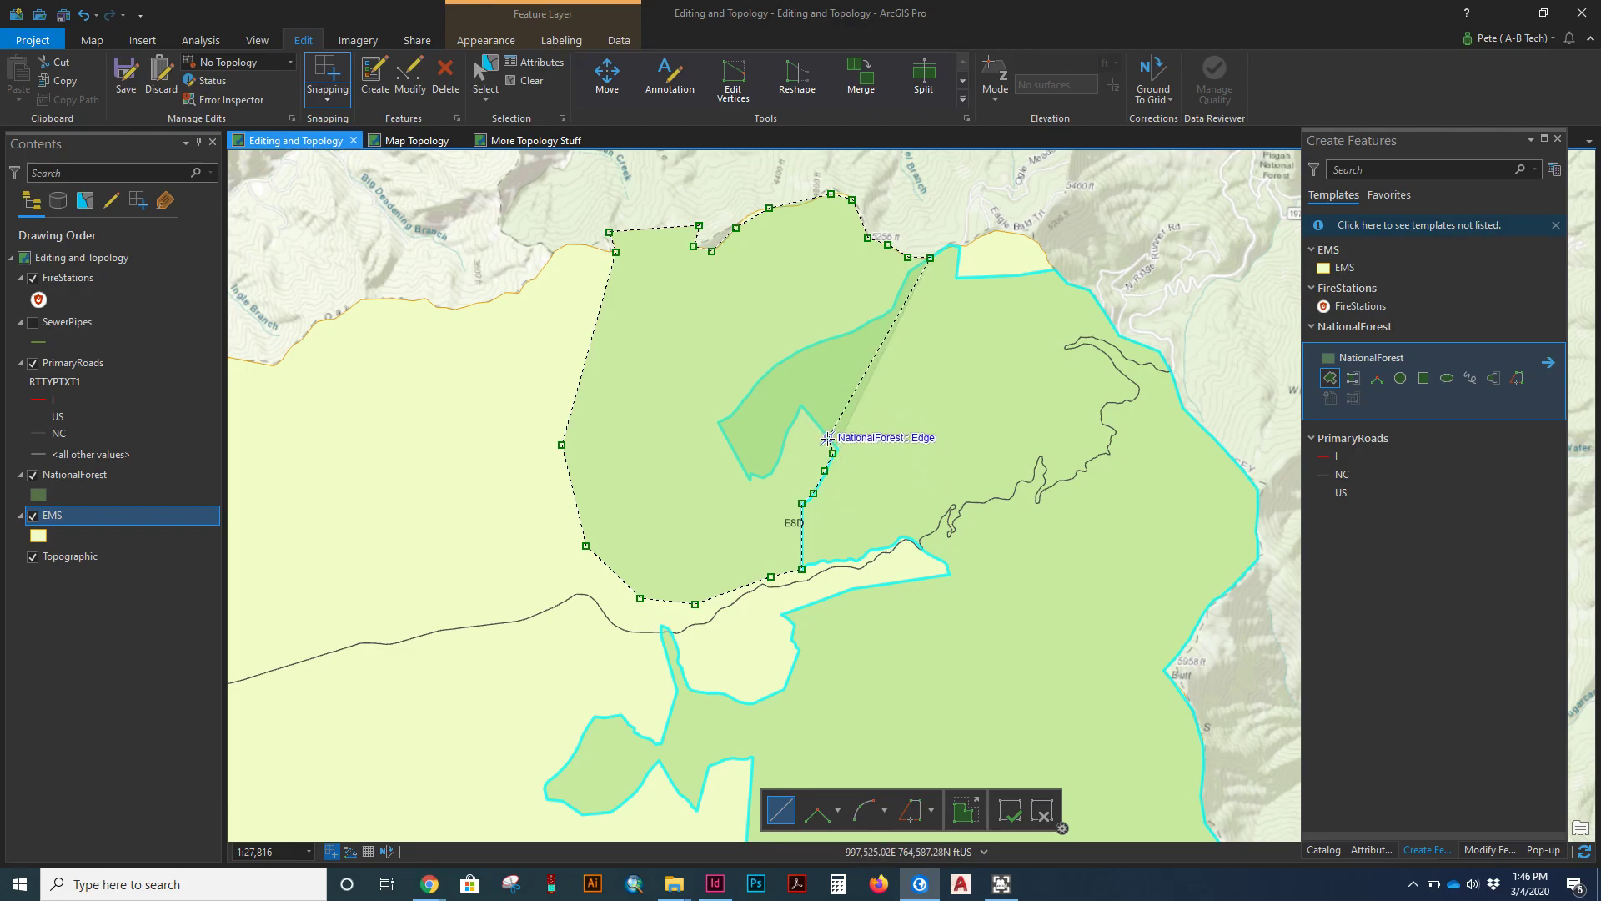
left_click(801, 406)
left_click(789, 428)
left_click(783, 444)
left_click(778, 456)
left_click(764, 477)
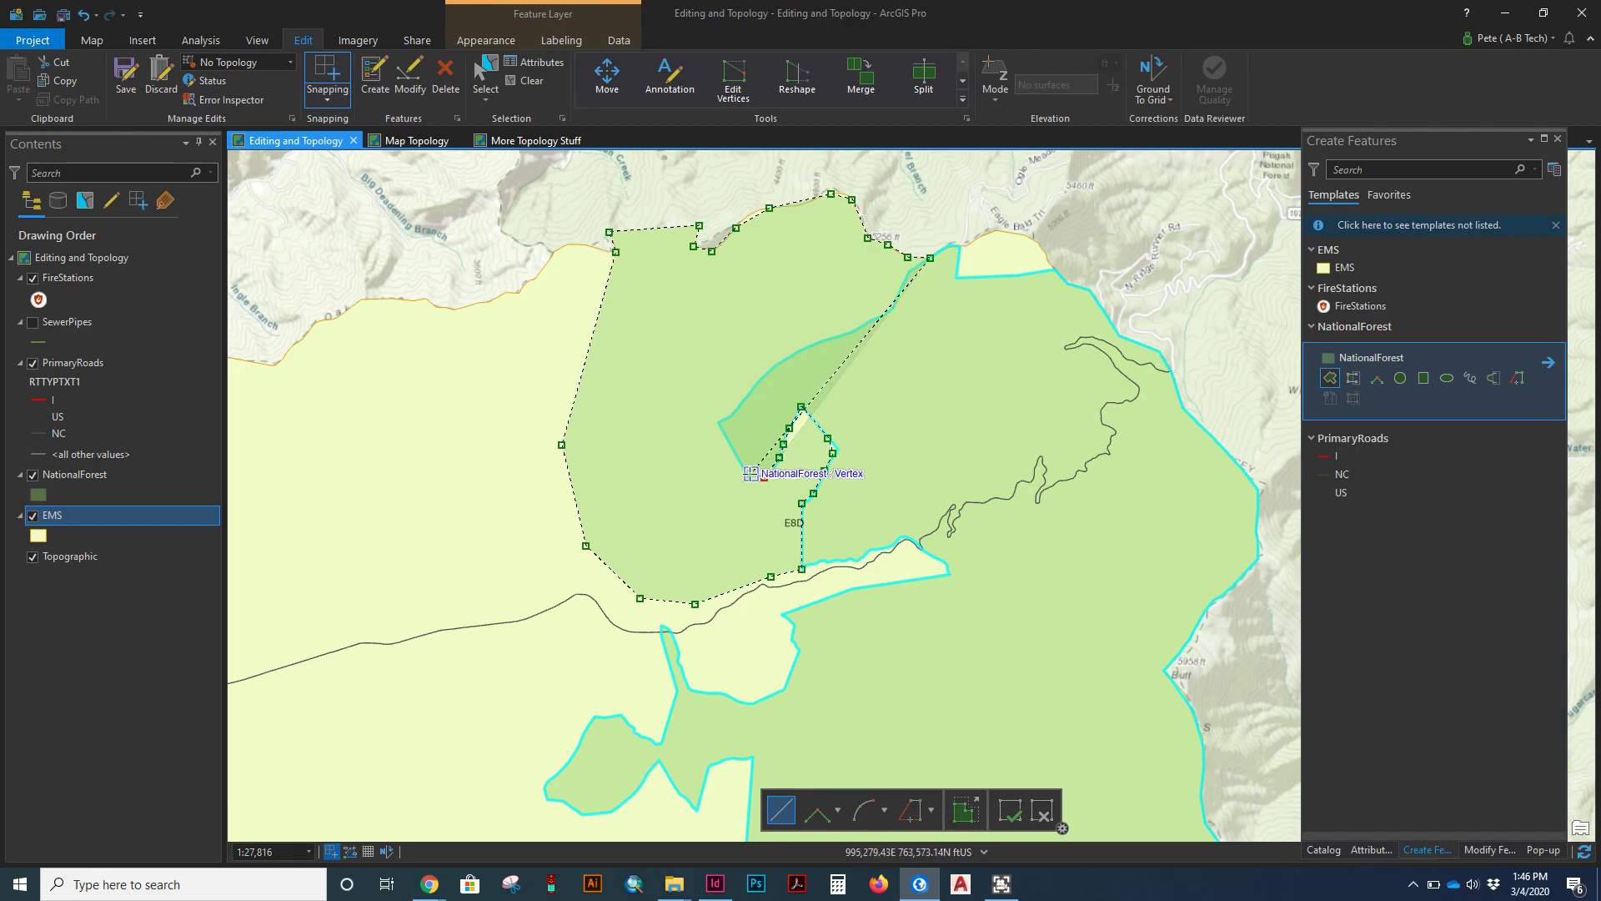
left_click(752, 474)
Step: Continue snapping vertices northeastward along the existing forest edge to the EMS boundary and finish the NationalForest polygon
left_click(717, 423)
left_click(752, 395)
left_click(773, 367)
left_click(826, 339)
left_click(854, 332)
left_click(882, 316)
left_click(897, 297)
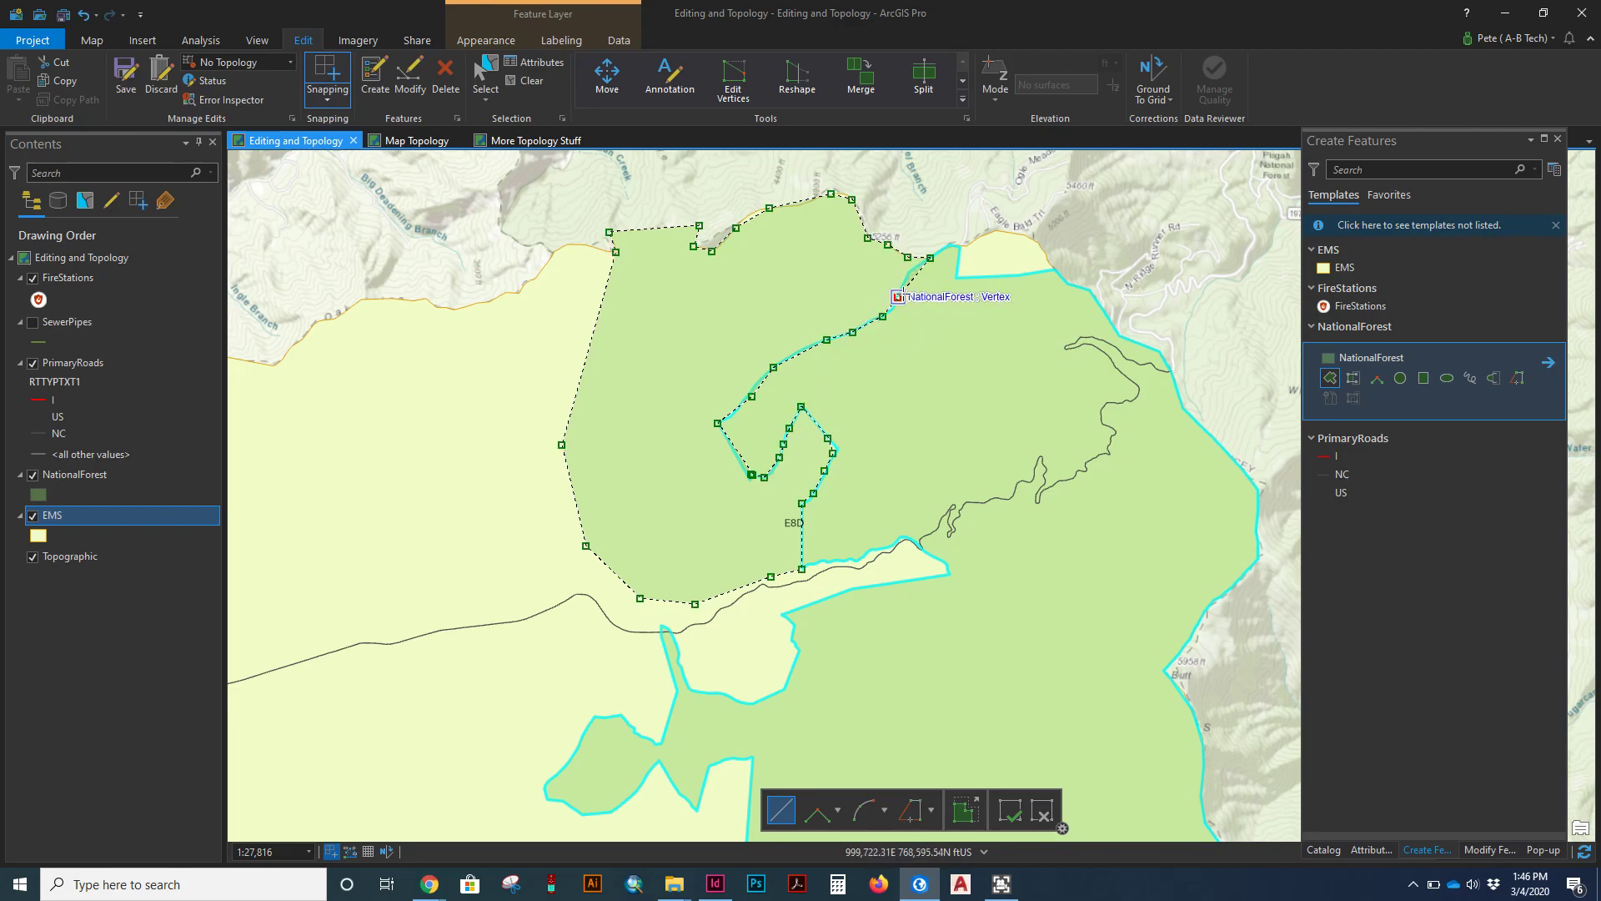
double_click(908, 259)
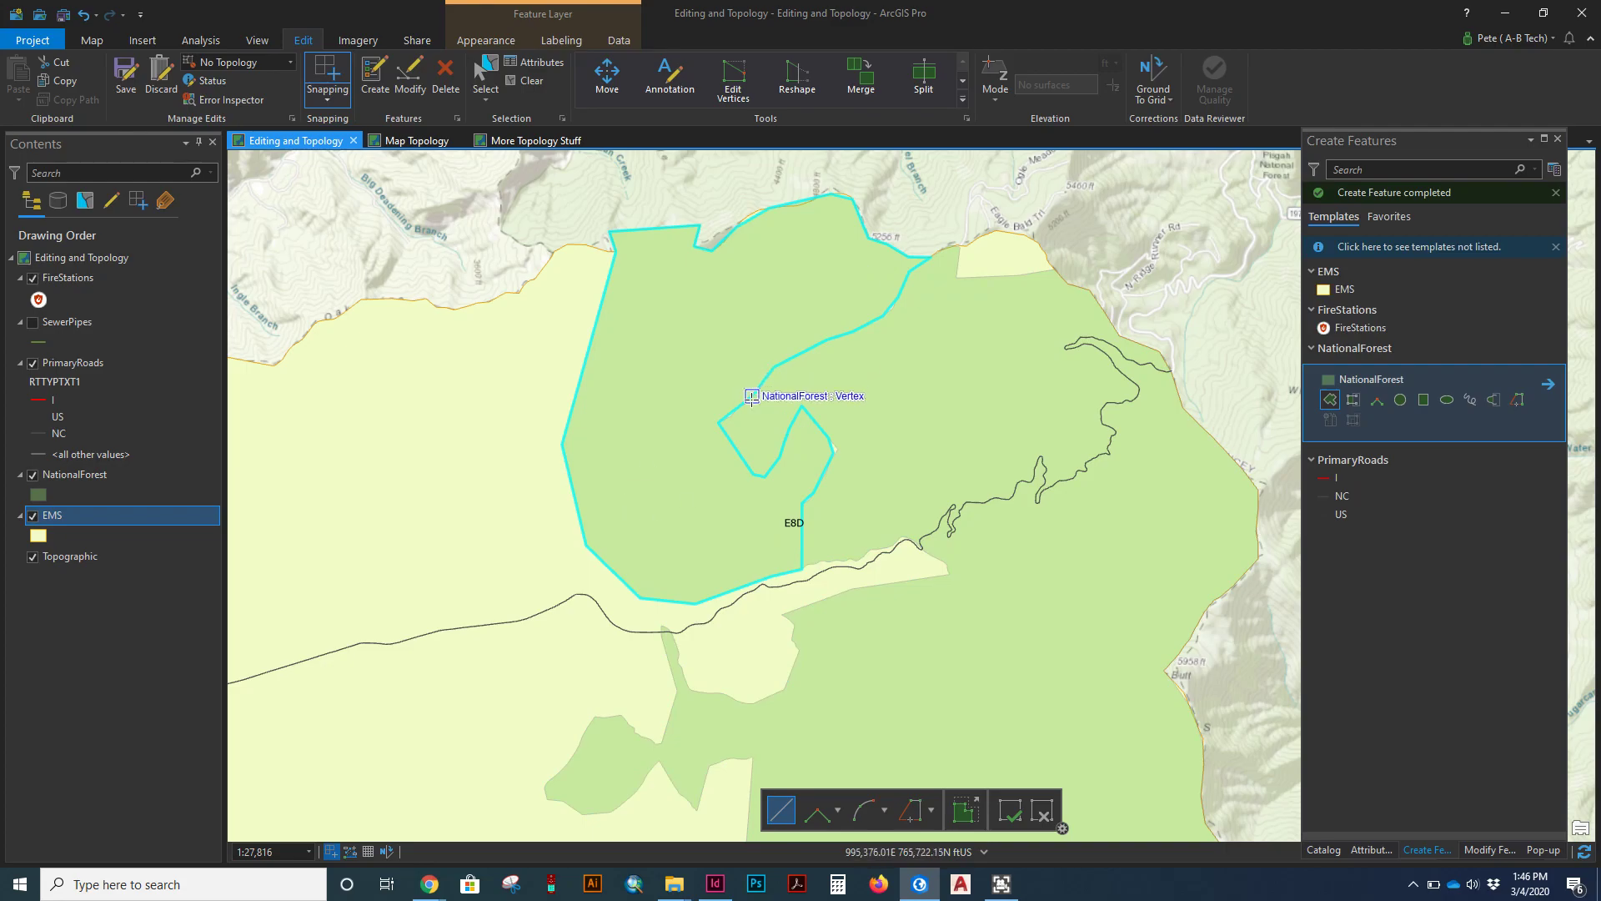
Step: Inspect the new polygon's shared edge for slivers and undo the polygon's creation
scroll(763, 392, "up", 3)
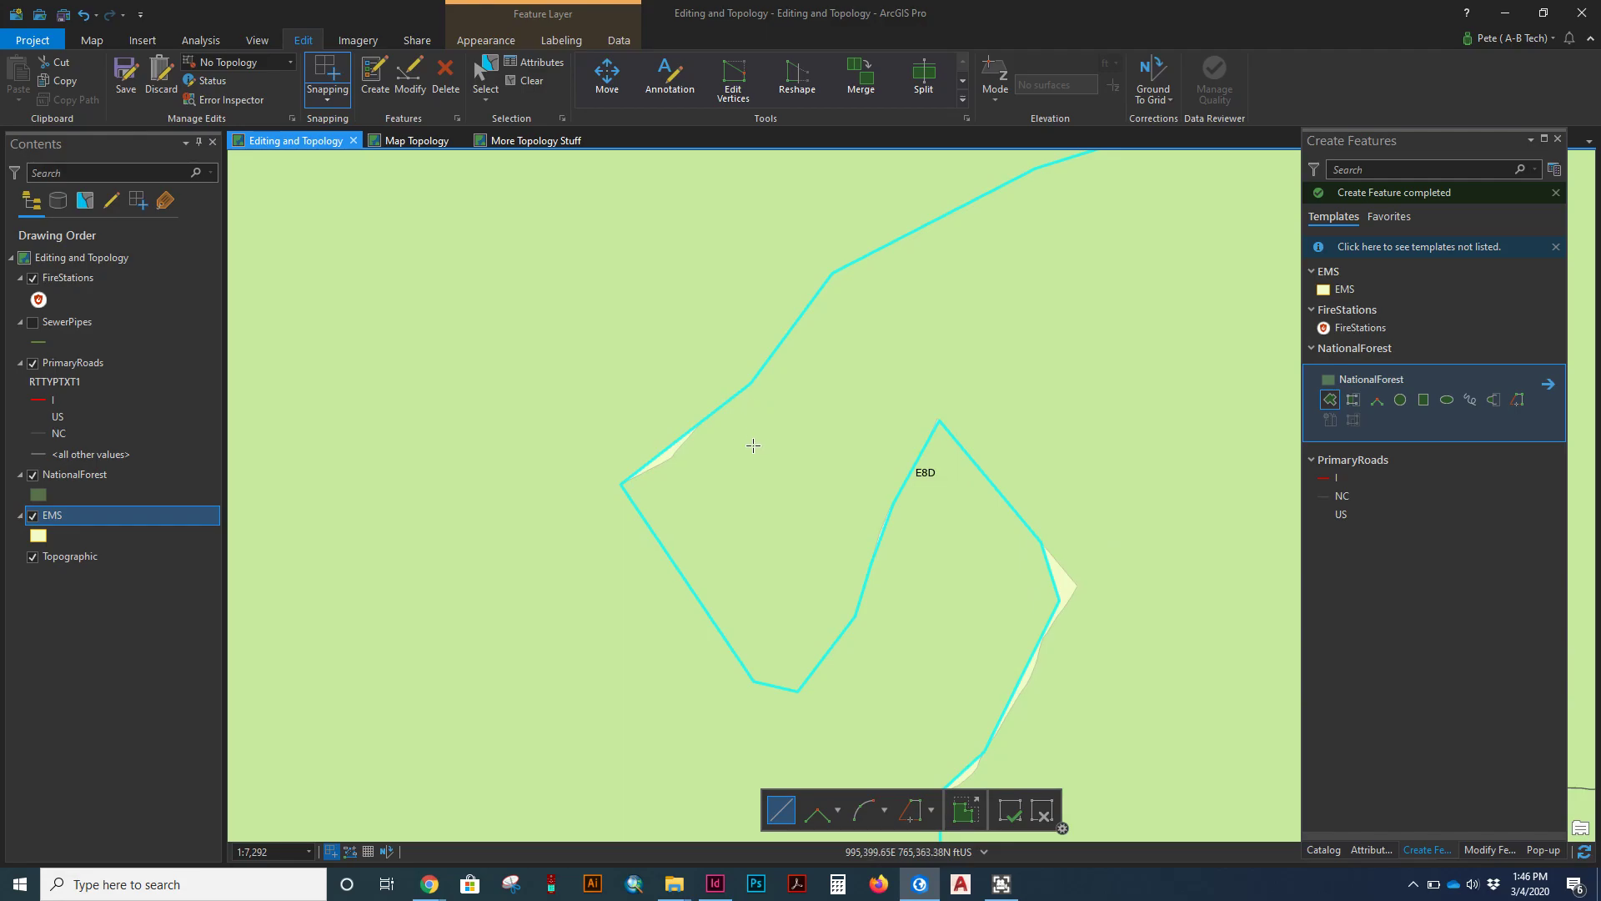
scroll(616, 417, "down", 3)
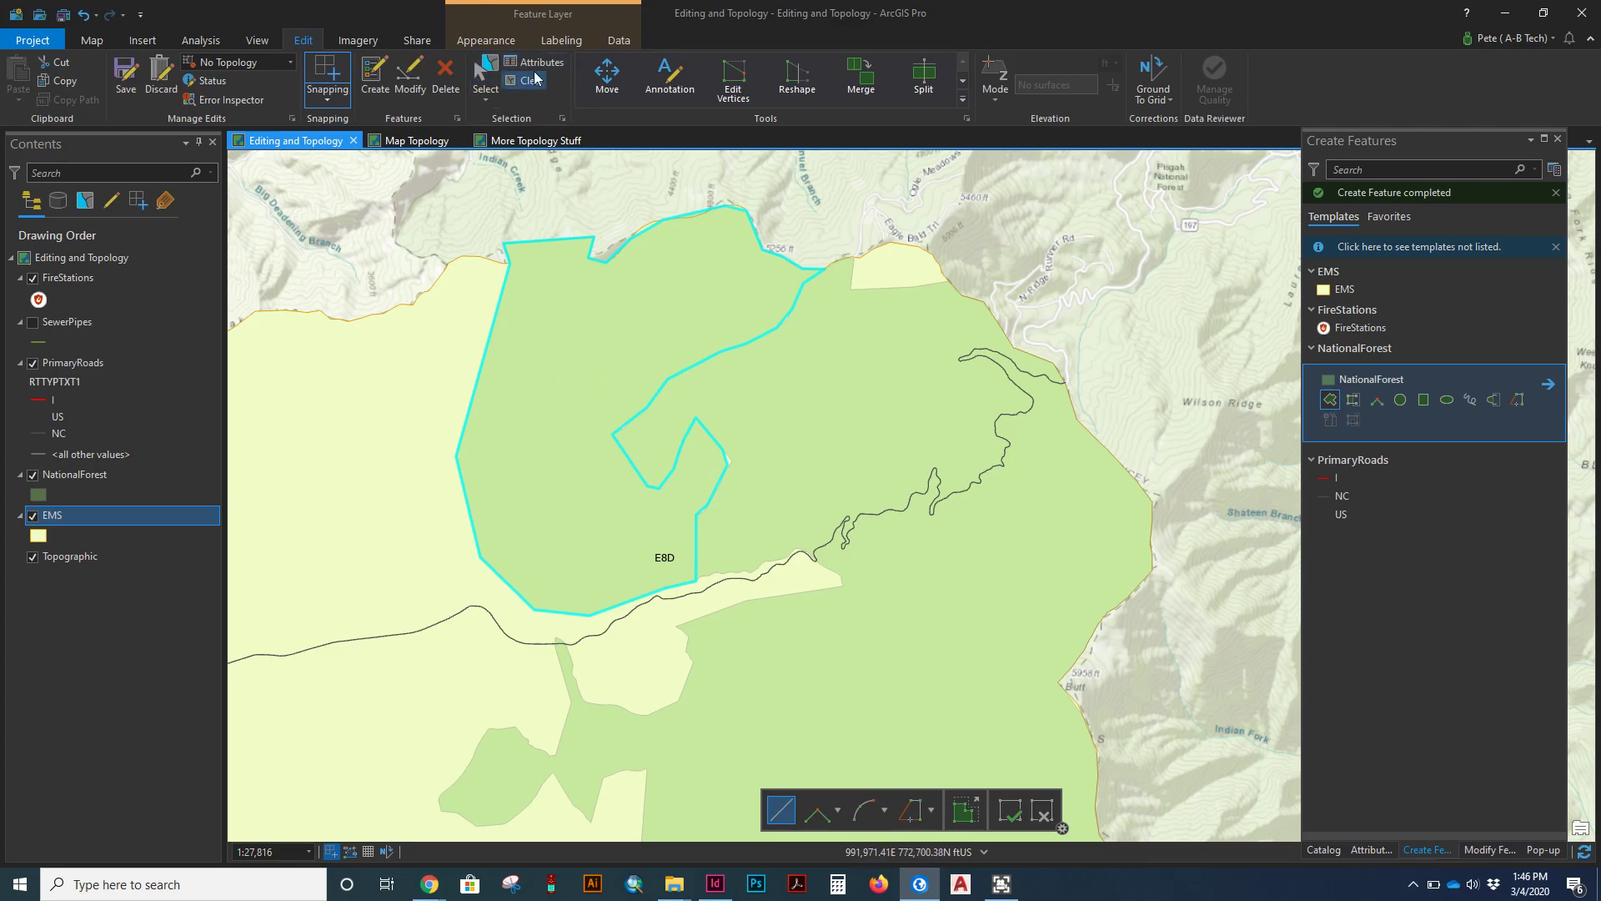
left_click(84, 17)
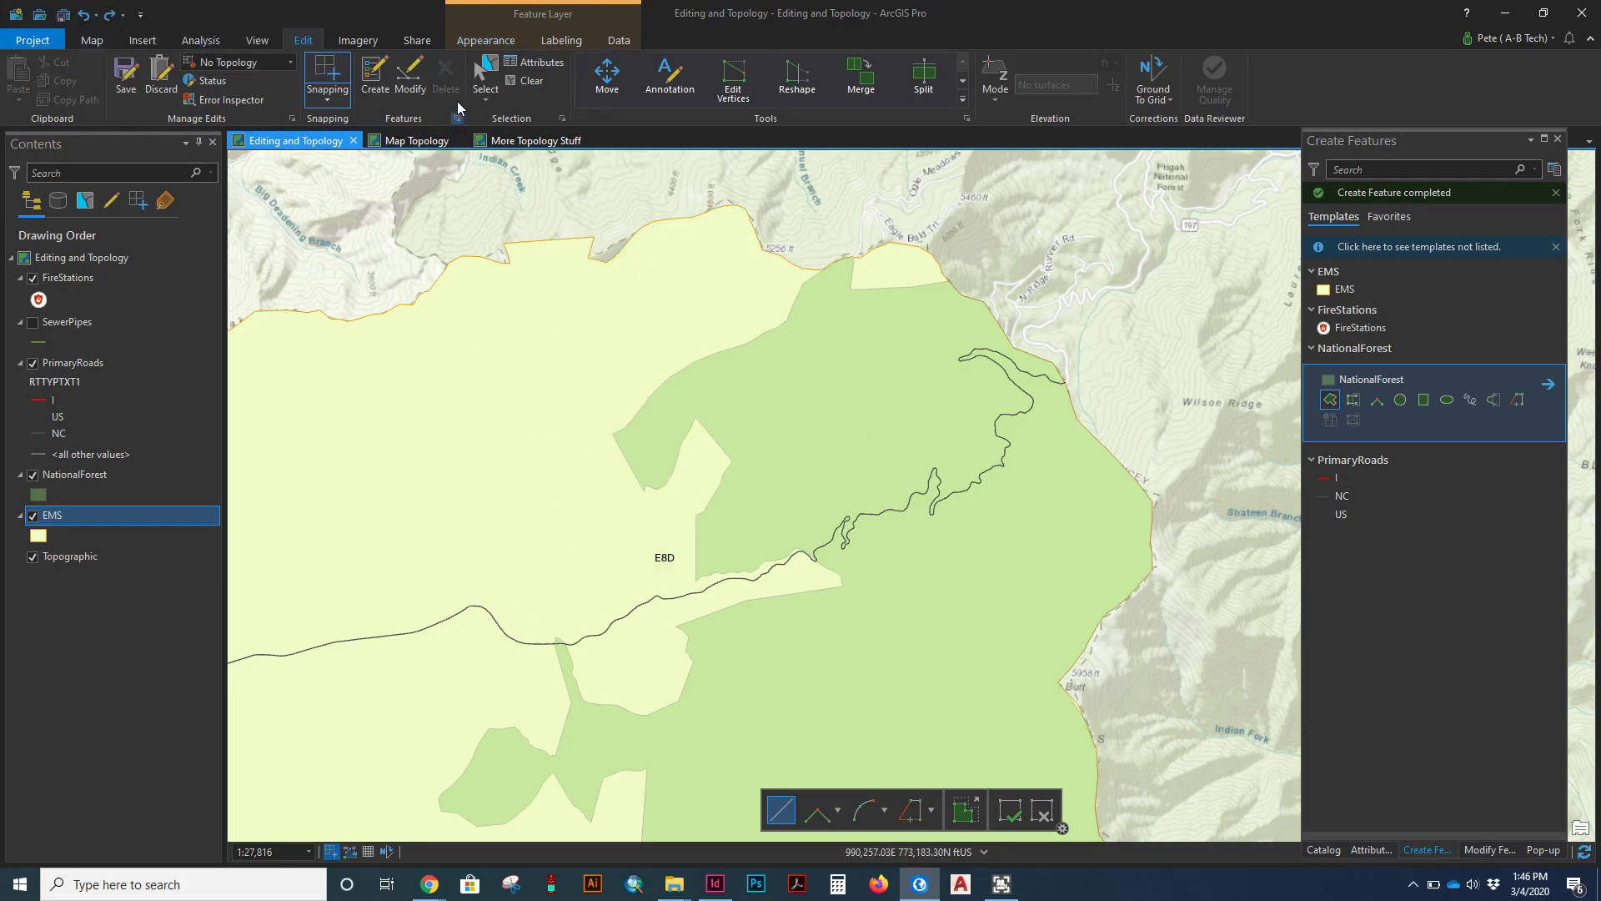
Step: Display the vertices of the existing NationalForest polygon with Edit Vertices and clear the selection
left_click(485, 75)
left_click(743, 432)
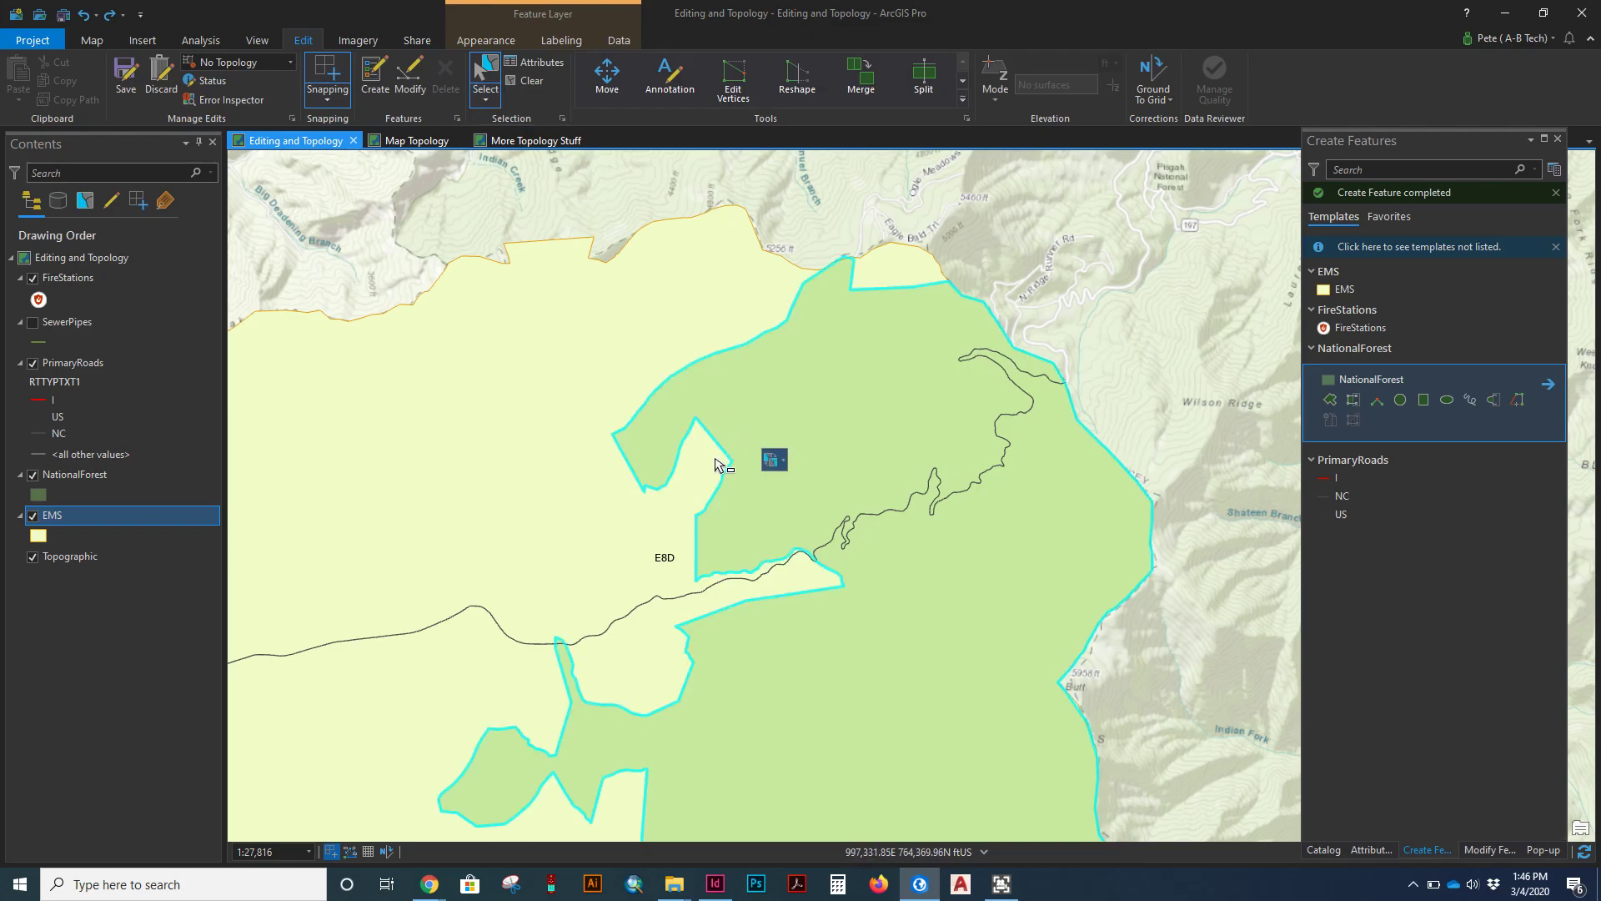
left_click(738, 83)
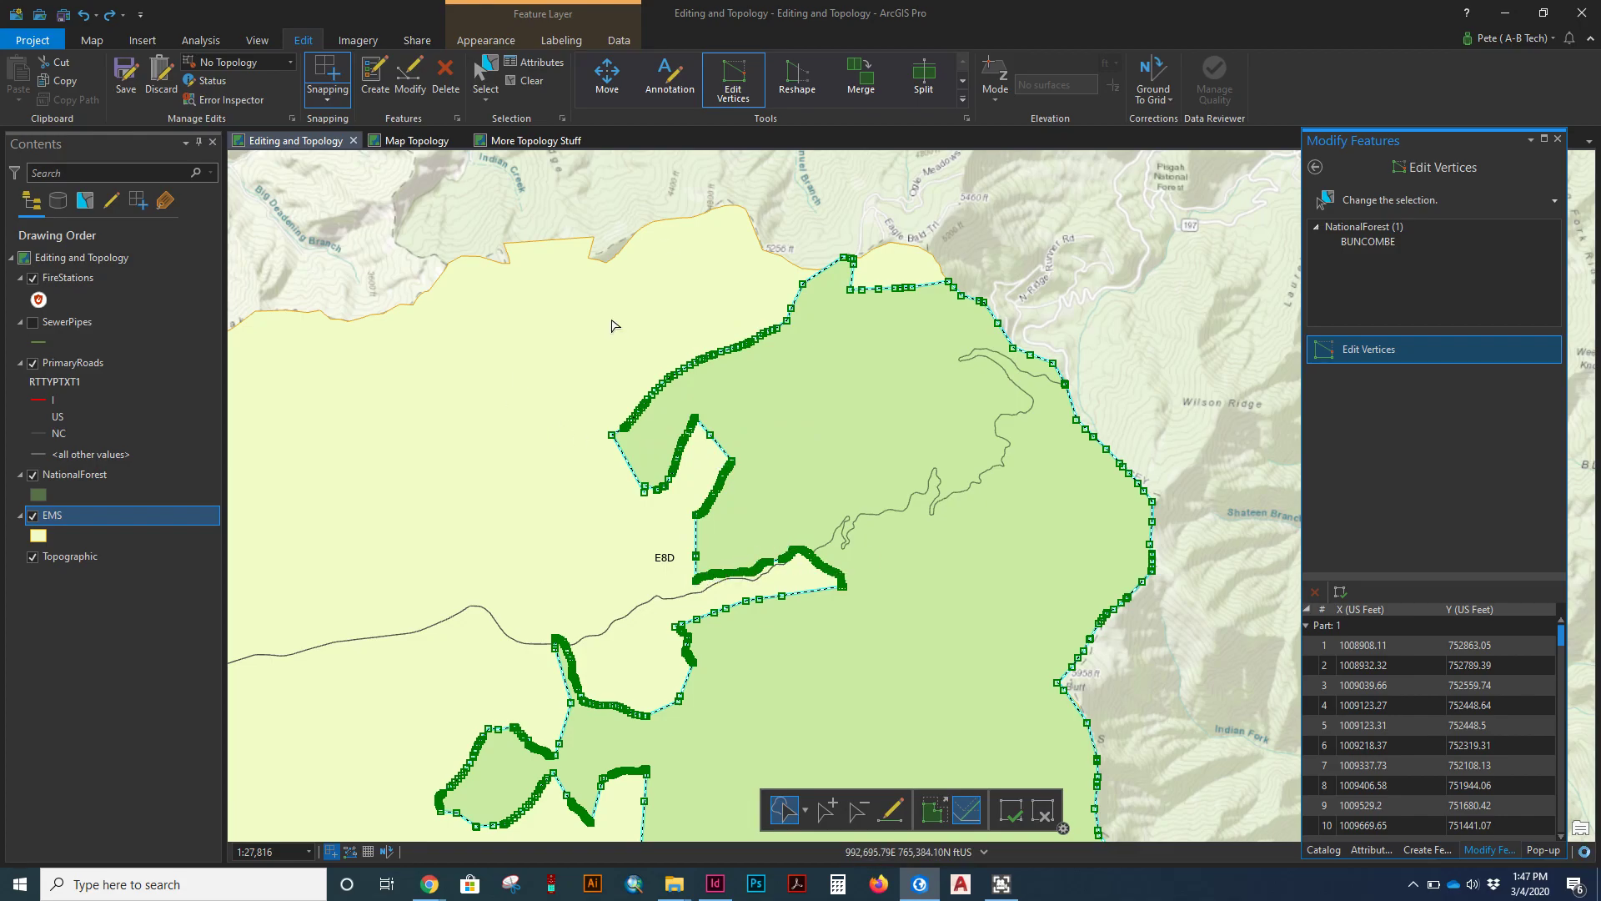
left_click(527, 86)
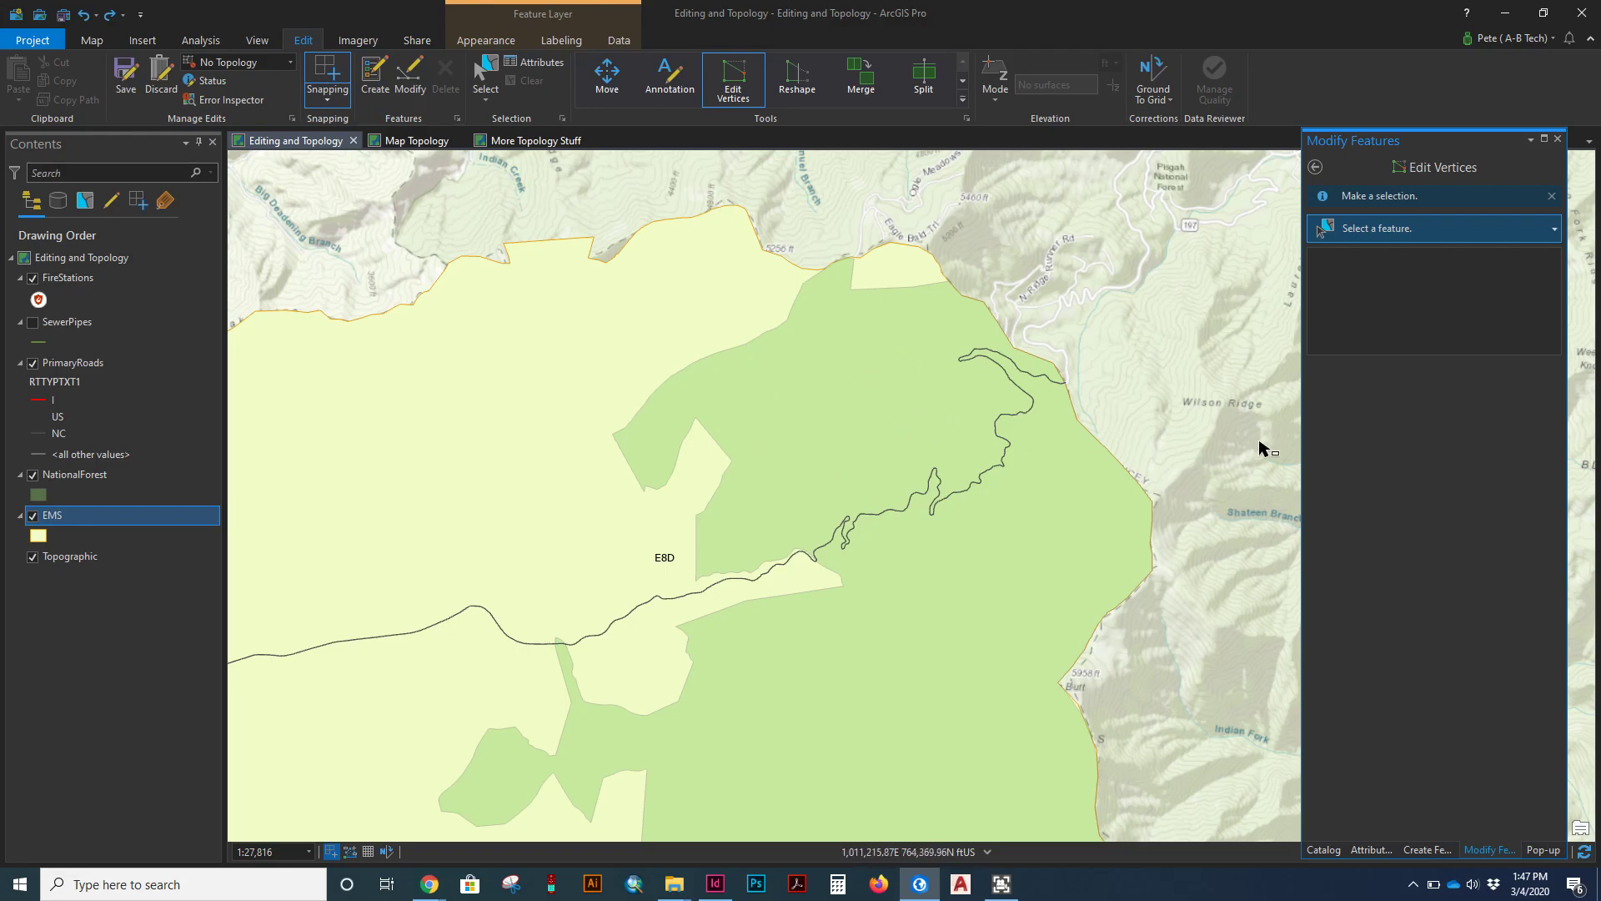
Step: Start an autocomplete NationalForest polygon at the forest's northern tip and trace the EMS boundary westward beyond the rectangular jog
left_click(372, 79)
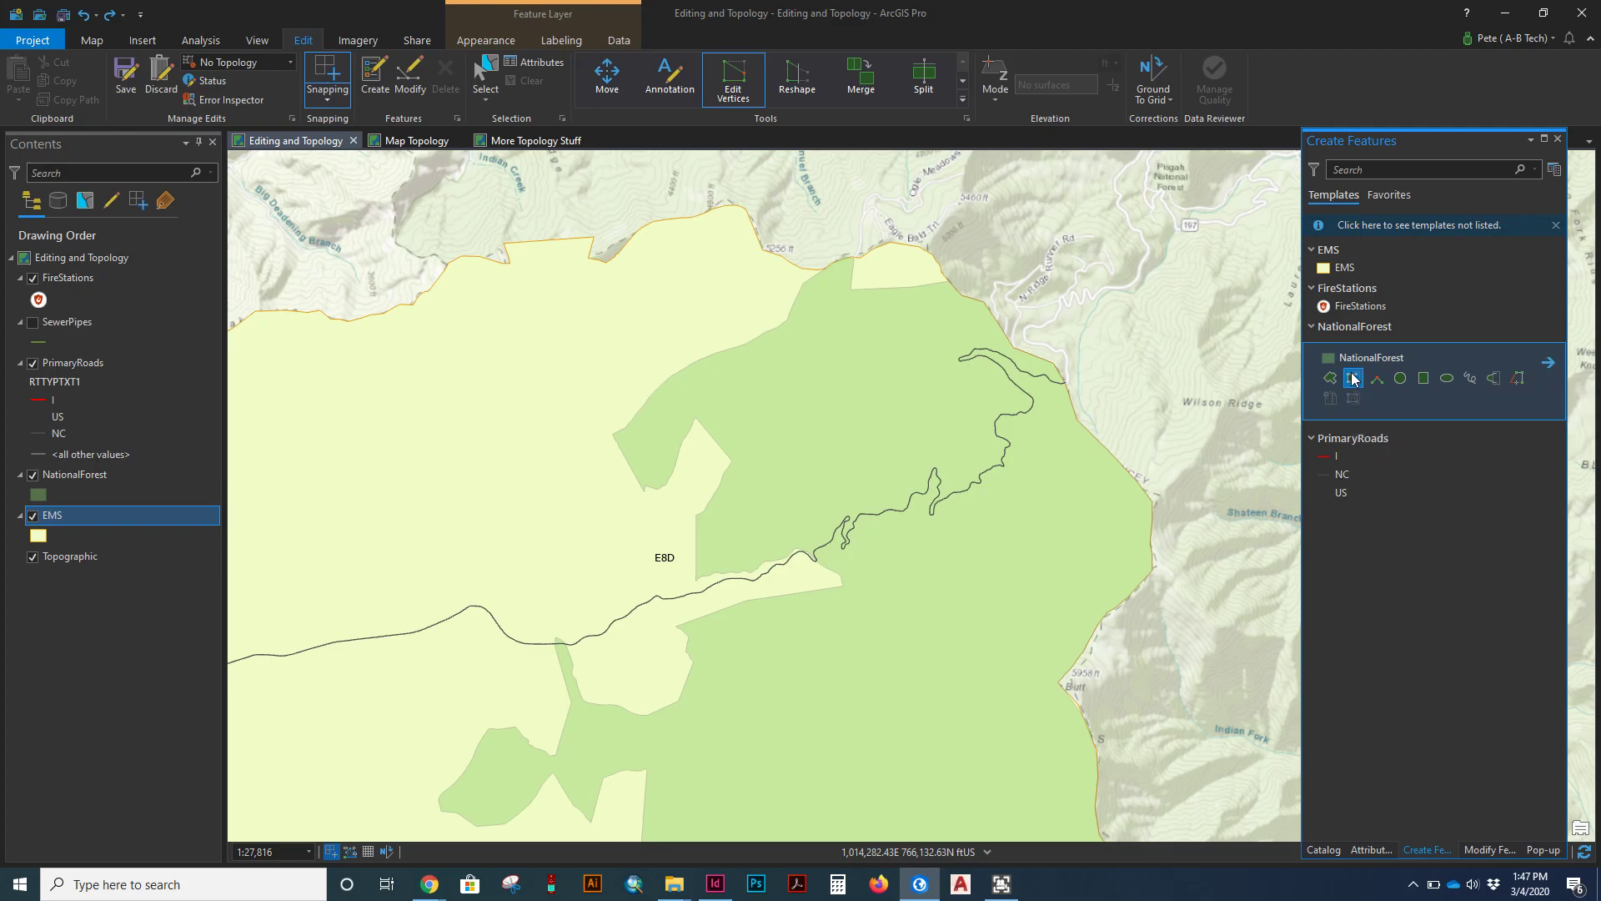
left_click(1353, 379)
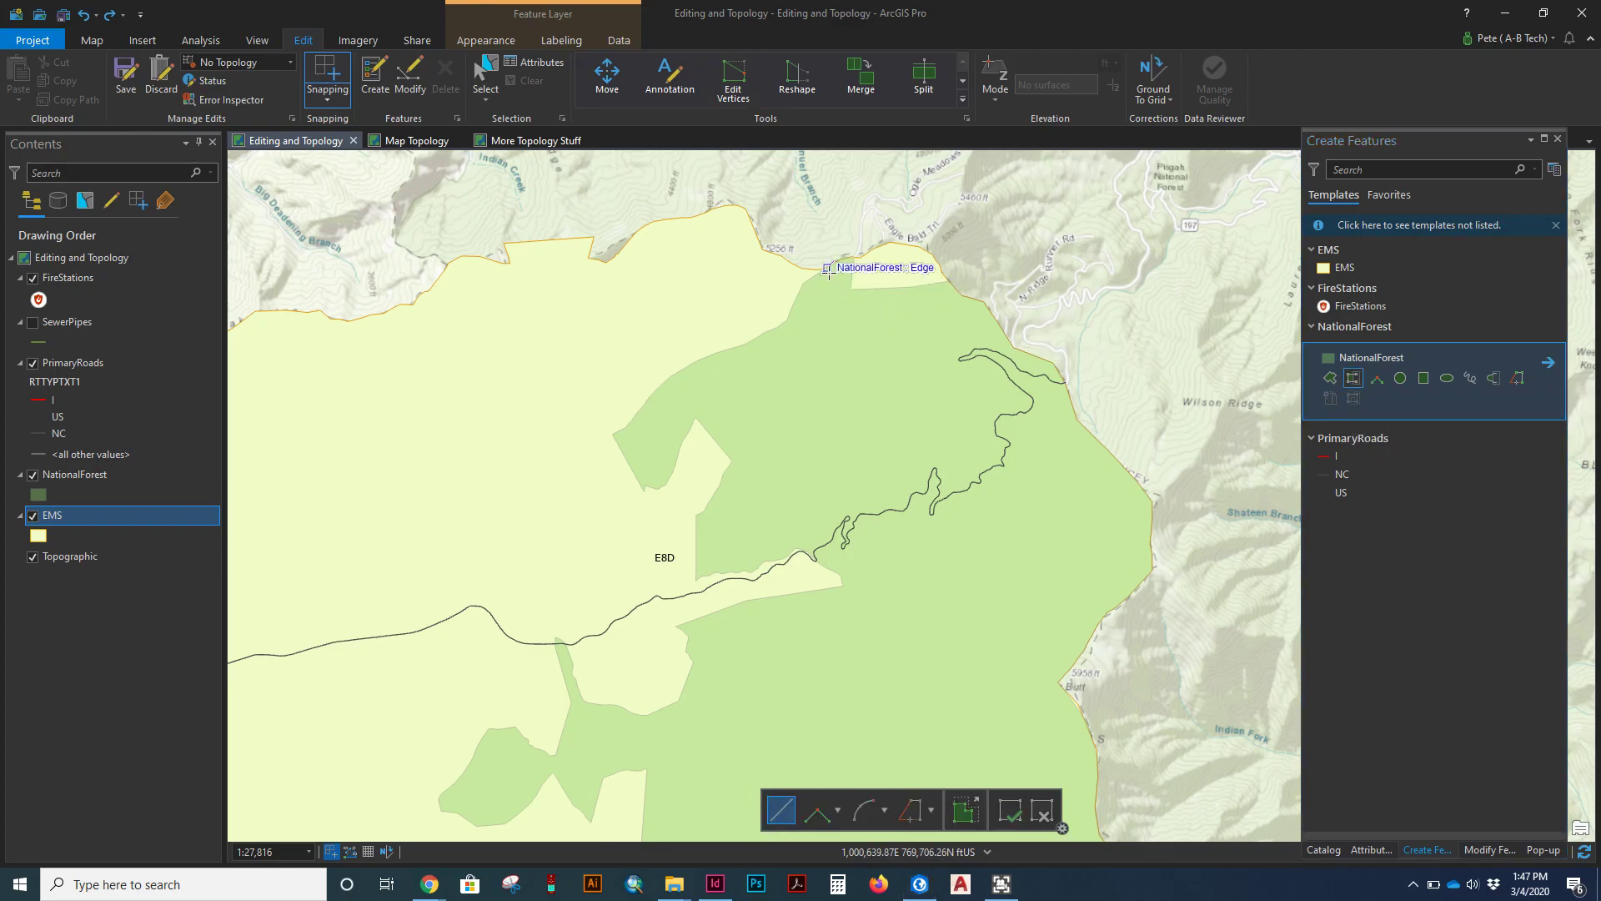
left_click(825, 270)
left_click(911, 809)
left_click(809, 269)
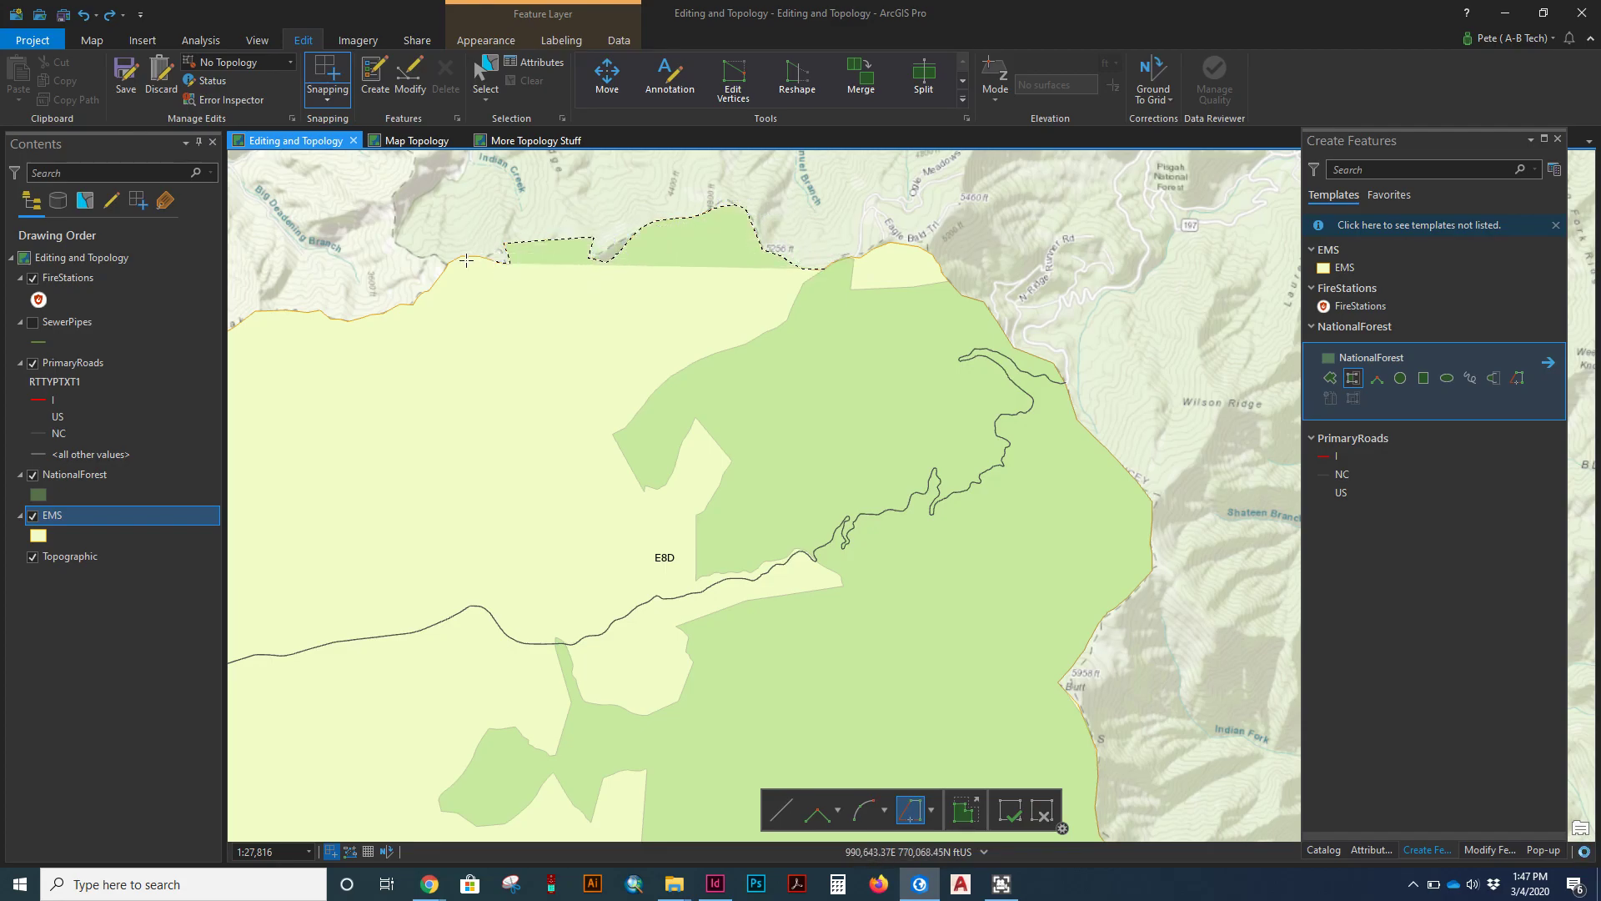
left_click(413, 306)
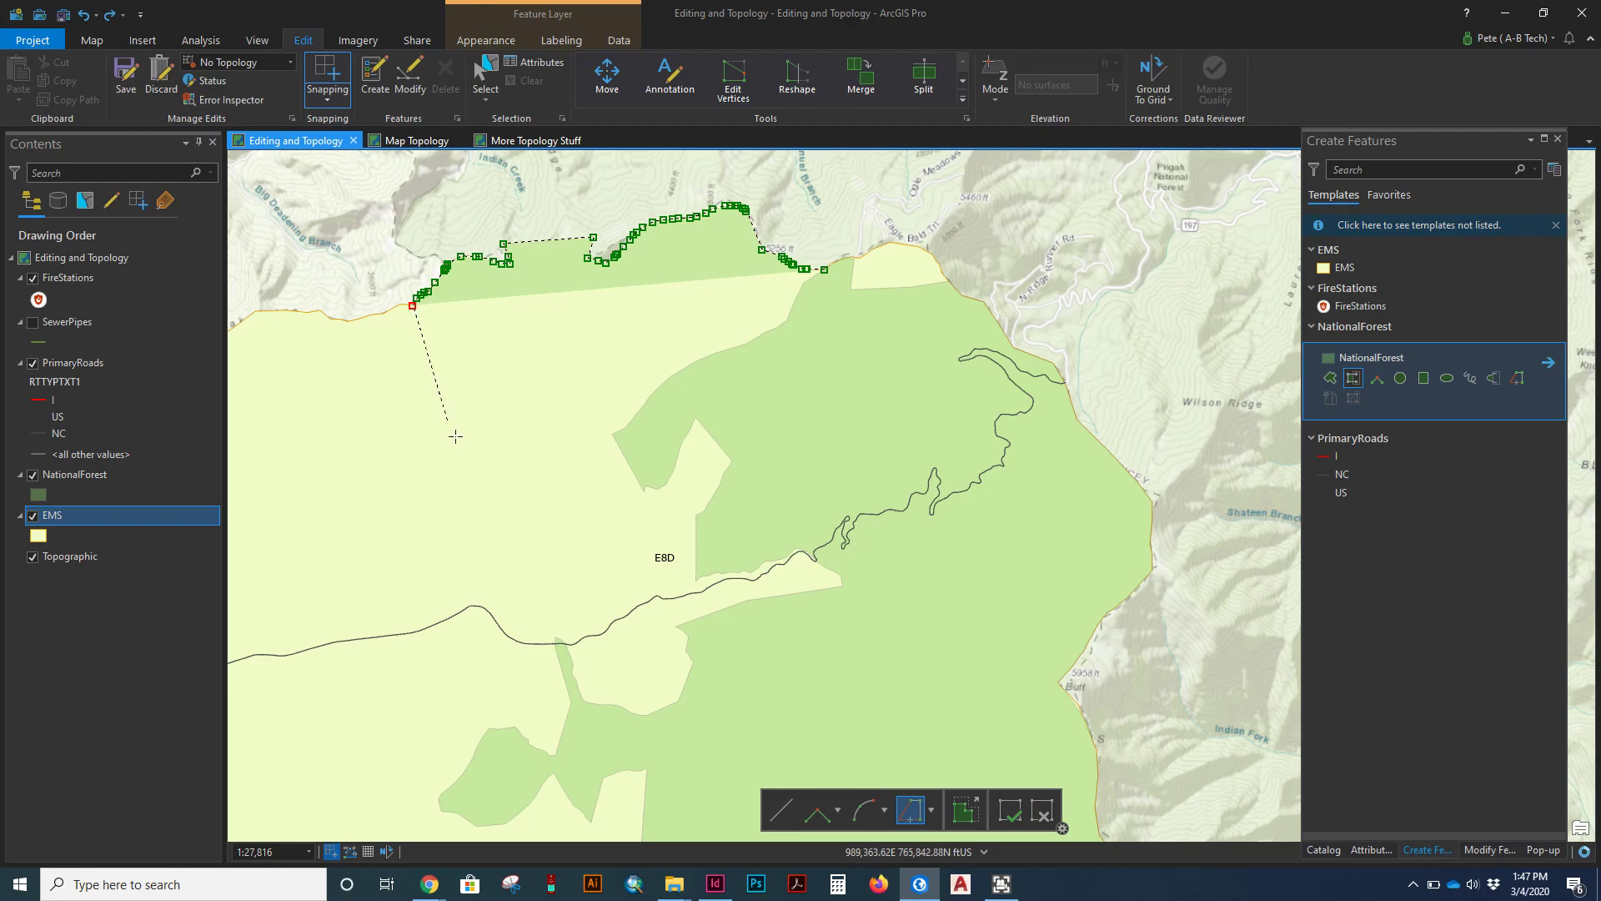
Step: Stop tracing and add five straight, zigzagging segments southward into E8D from the end of the traced boundary
key("t")
left_click(416, 331)
left_click(439, 340)
left_click(404, 409)
left_click(450, 407)
left_click(435, 426)
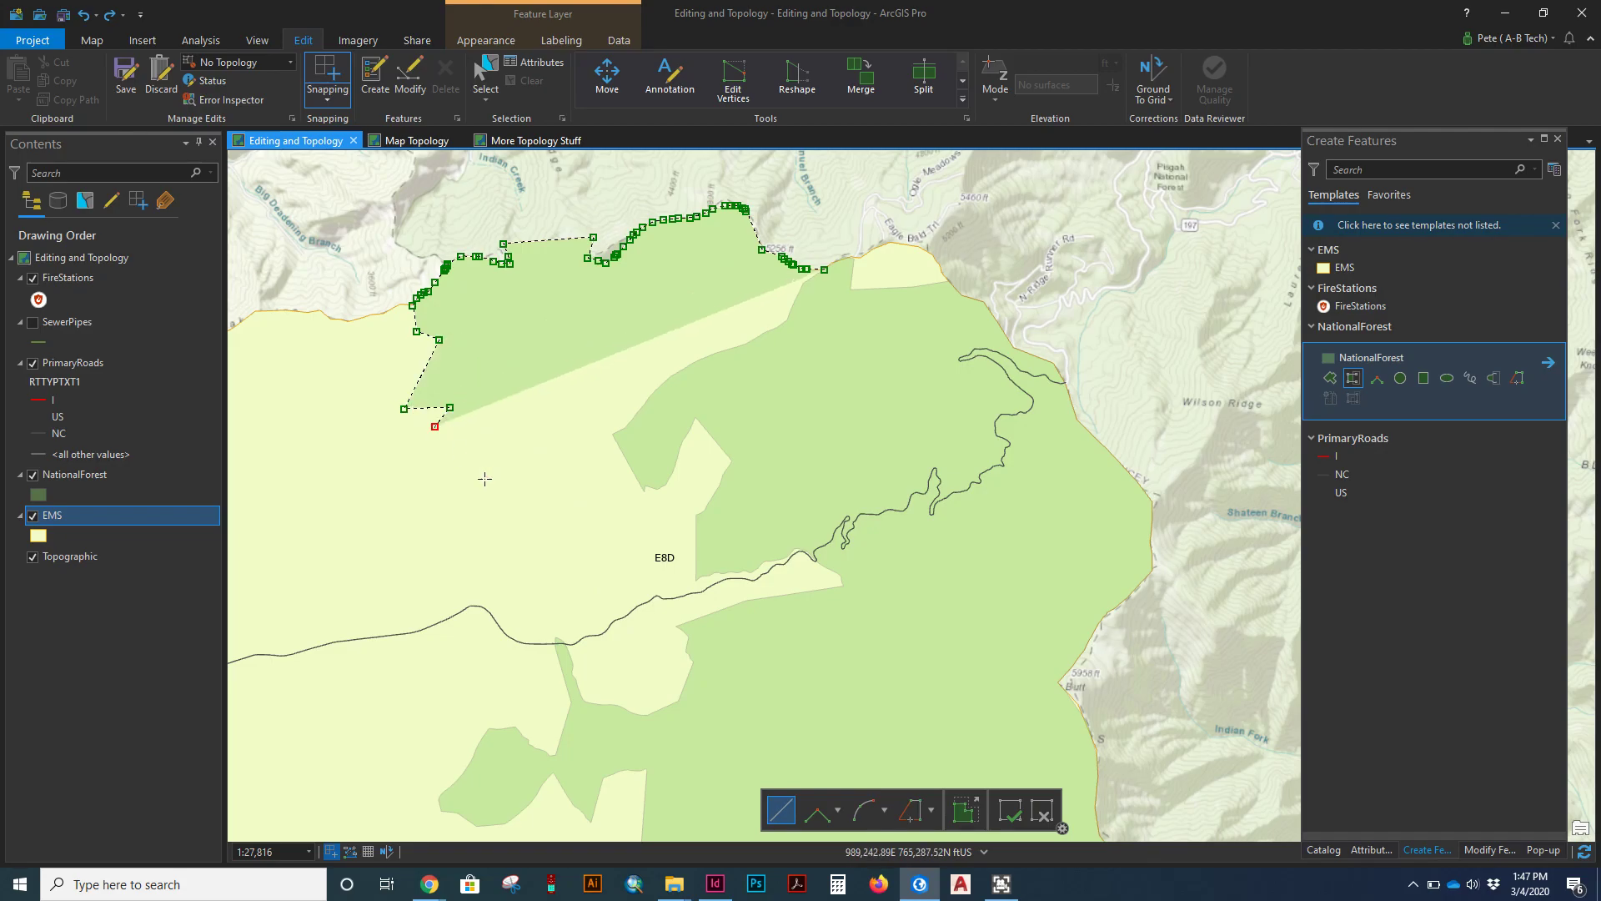
Step: Add an arc and straight segments southeast then east toward the forest edge below E8D, and finish the autocomplete polygon
left_click(864, 813)
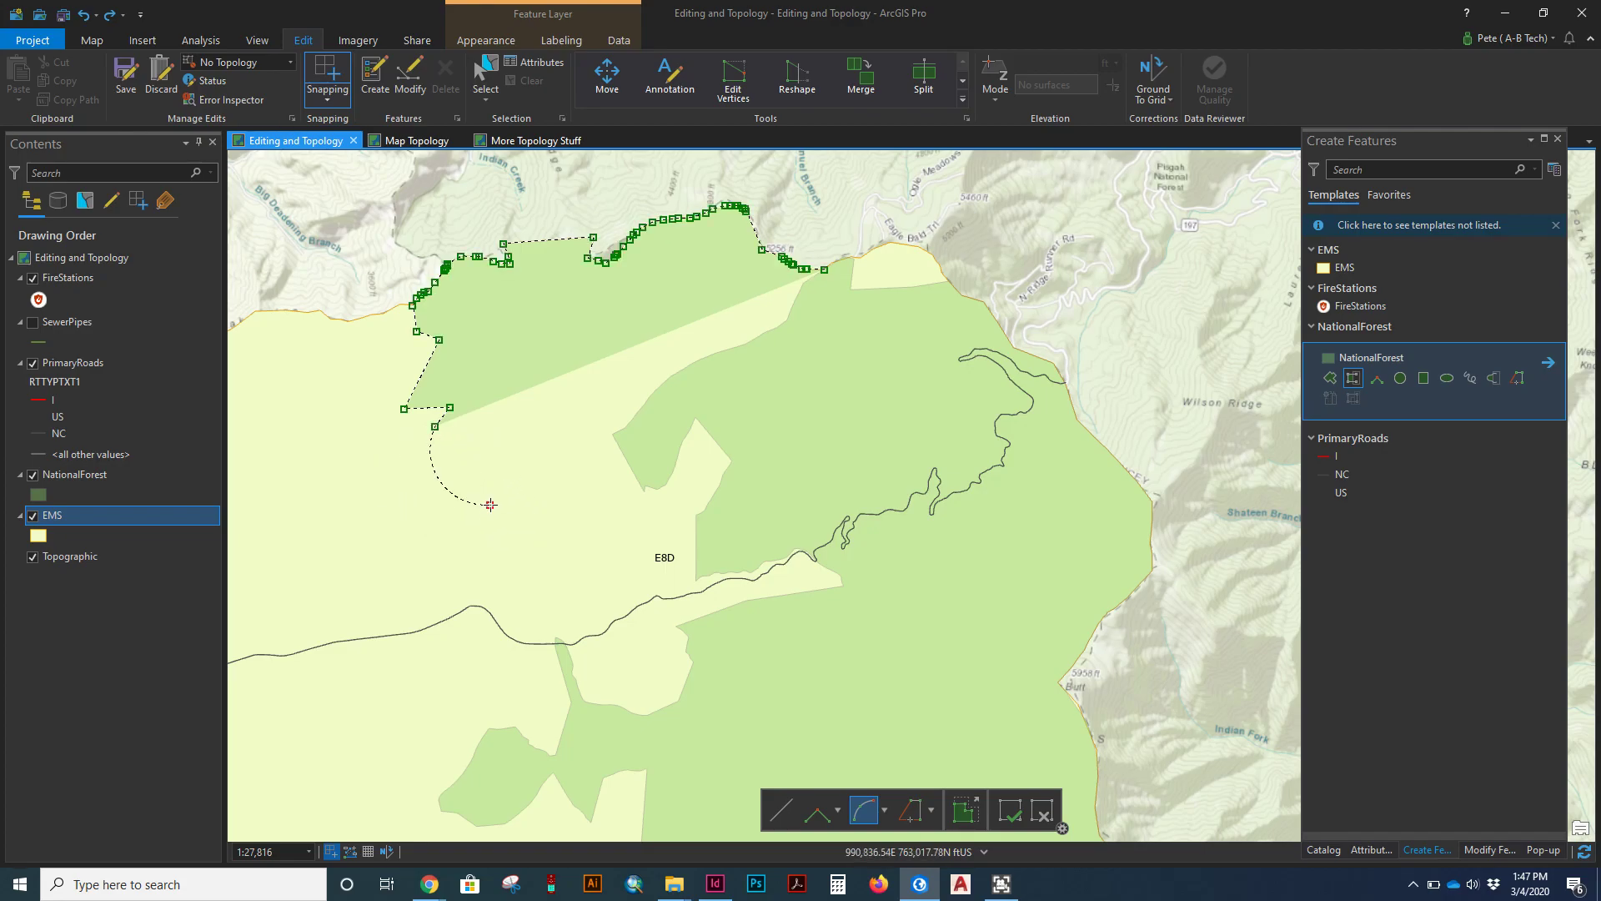
left_click(490, 505)
left_click(784, 807)
left_click(518, 539)
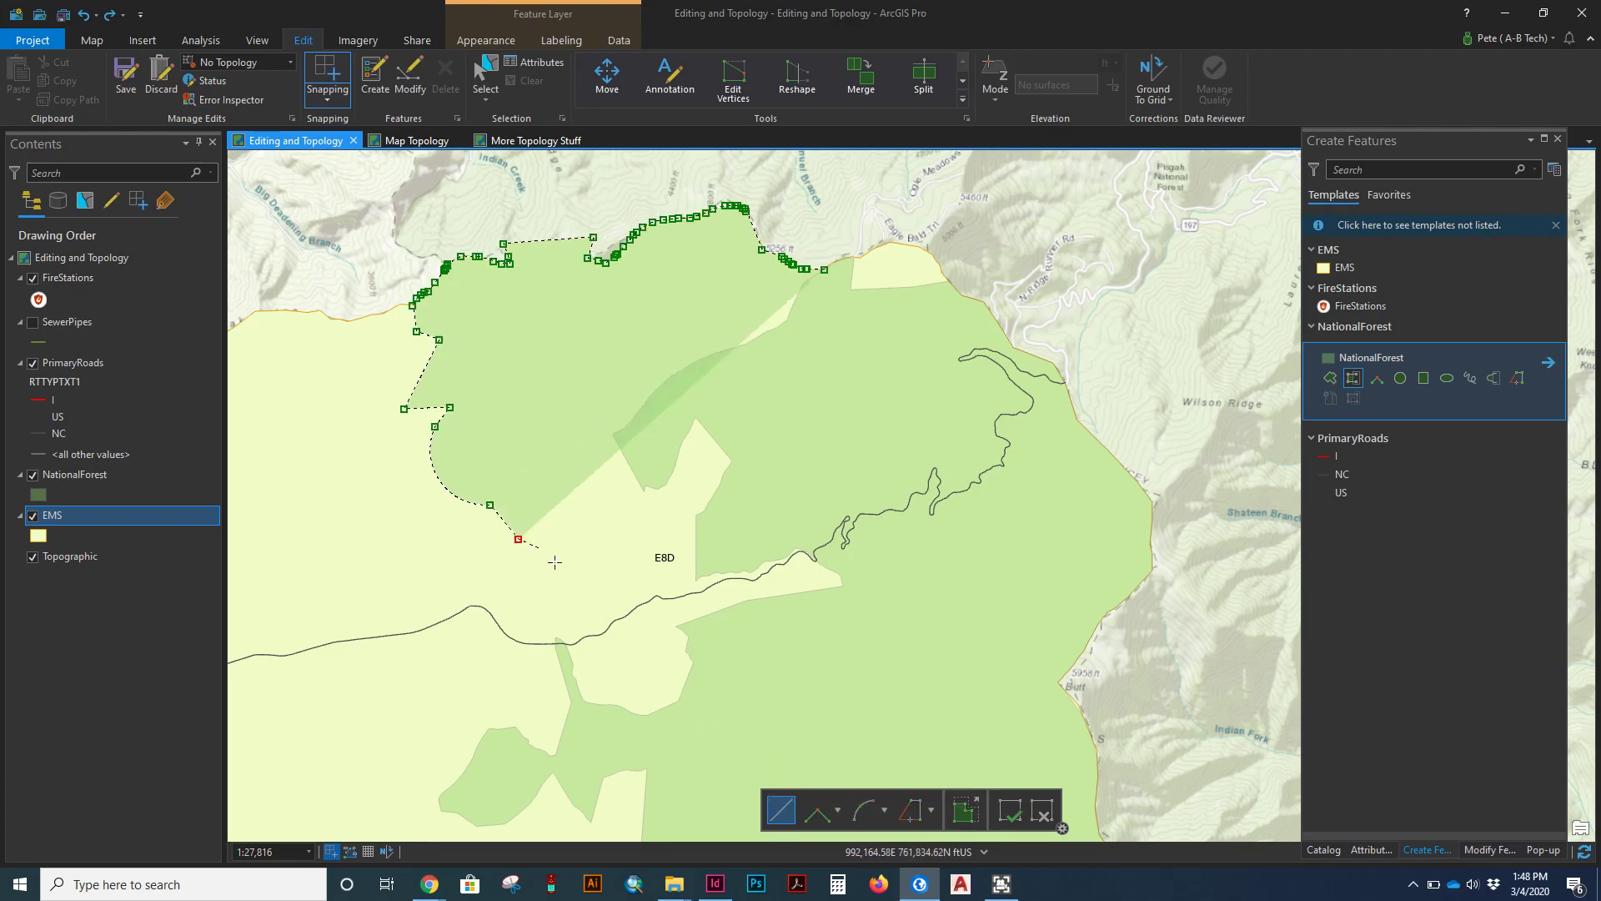
left_click(581, 606)
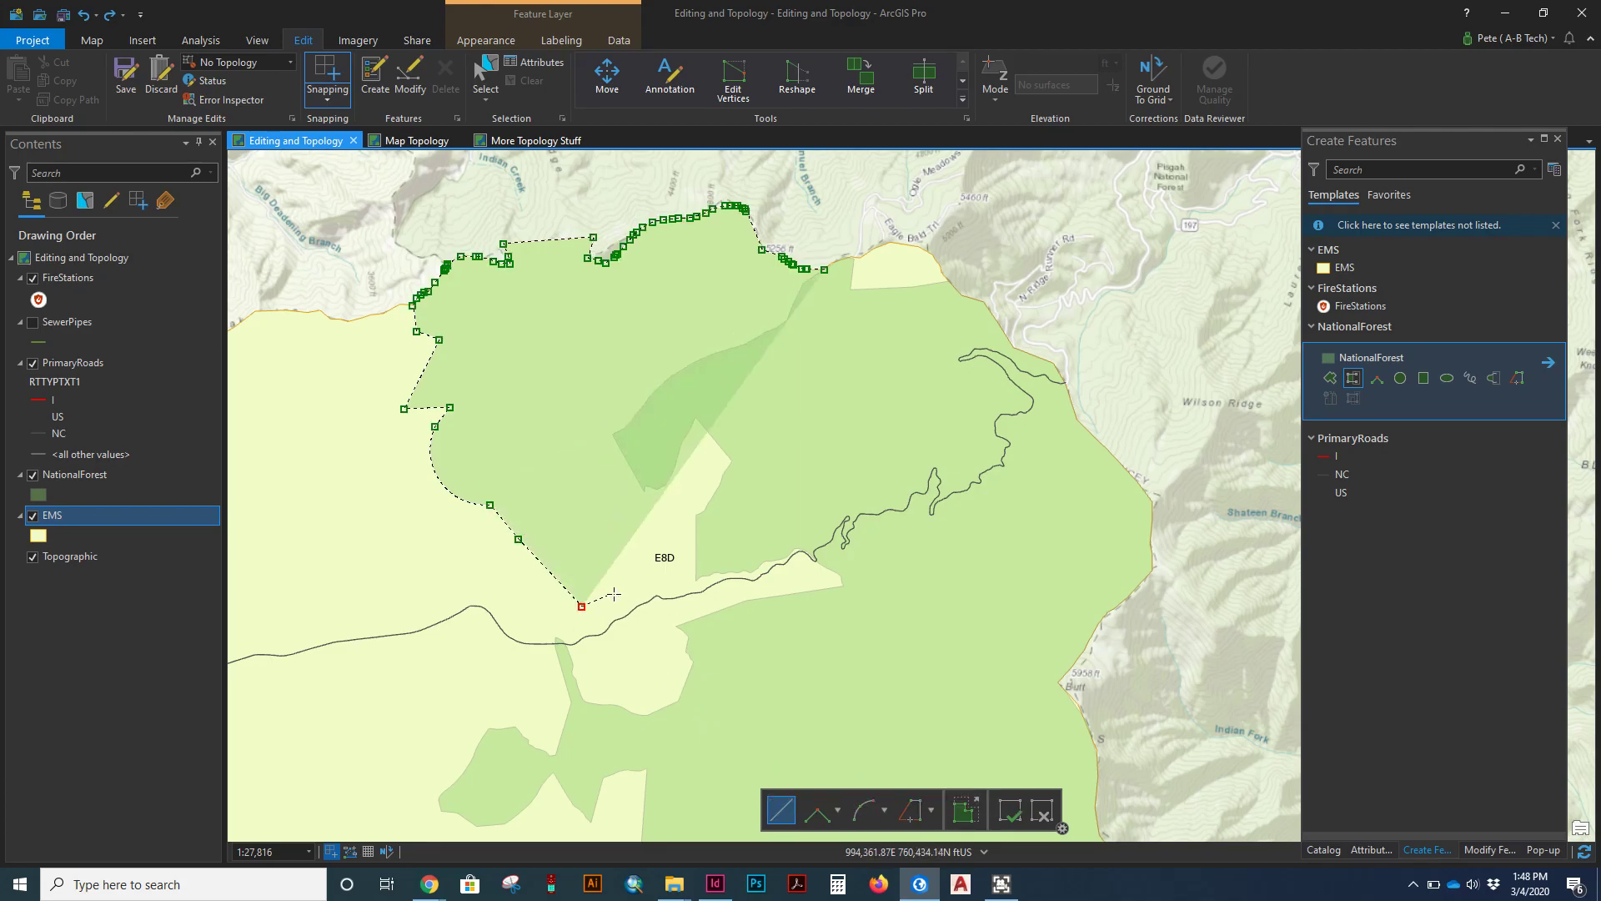
left_click(635, 580)
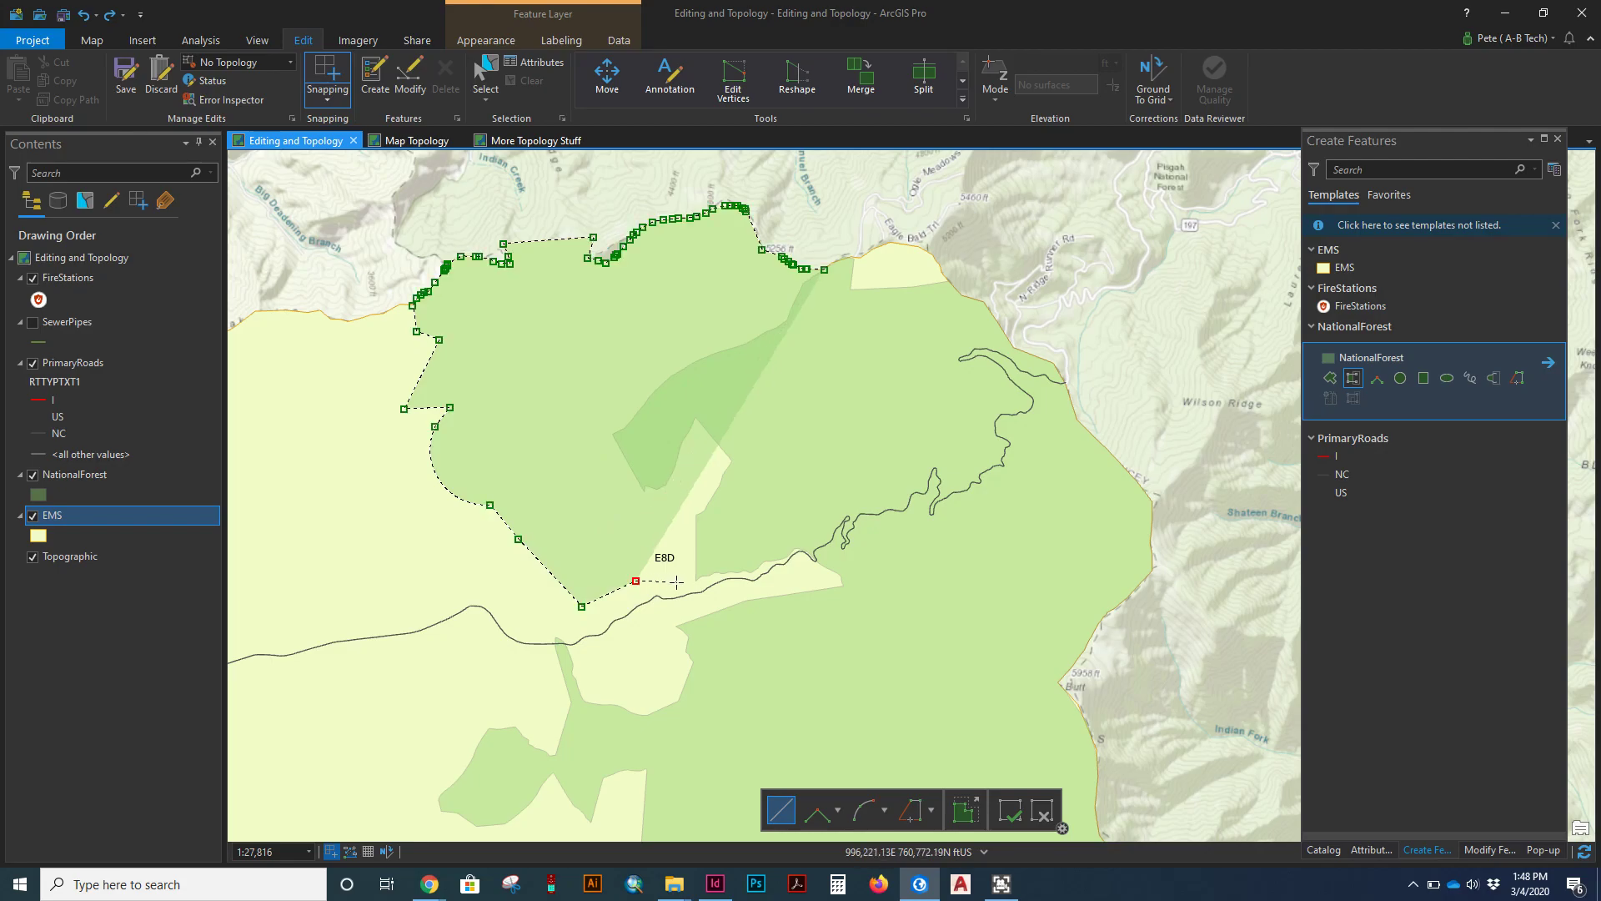
left_click(675, 583)
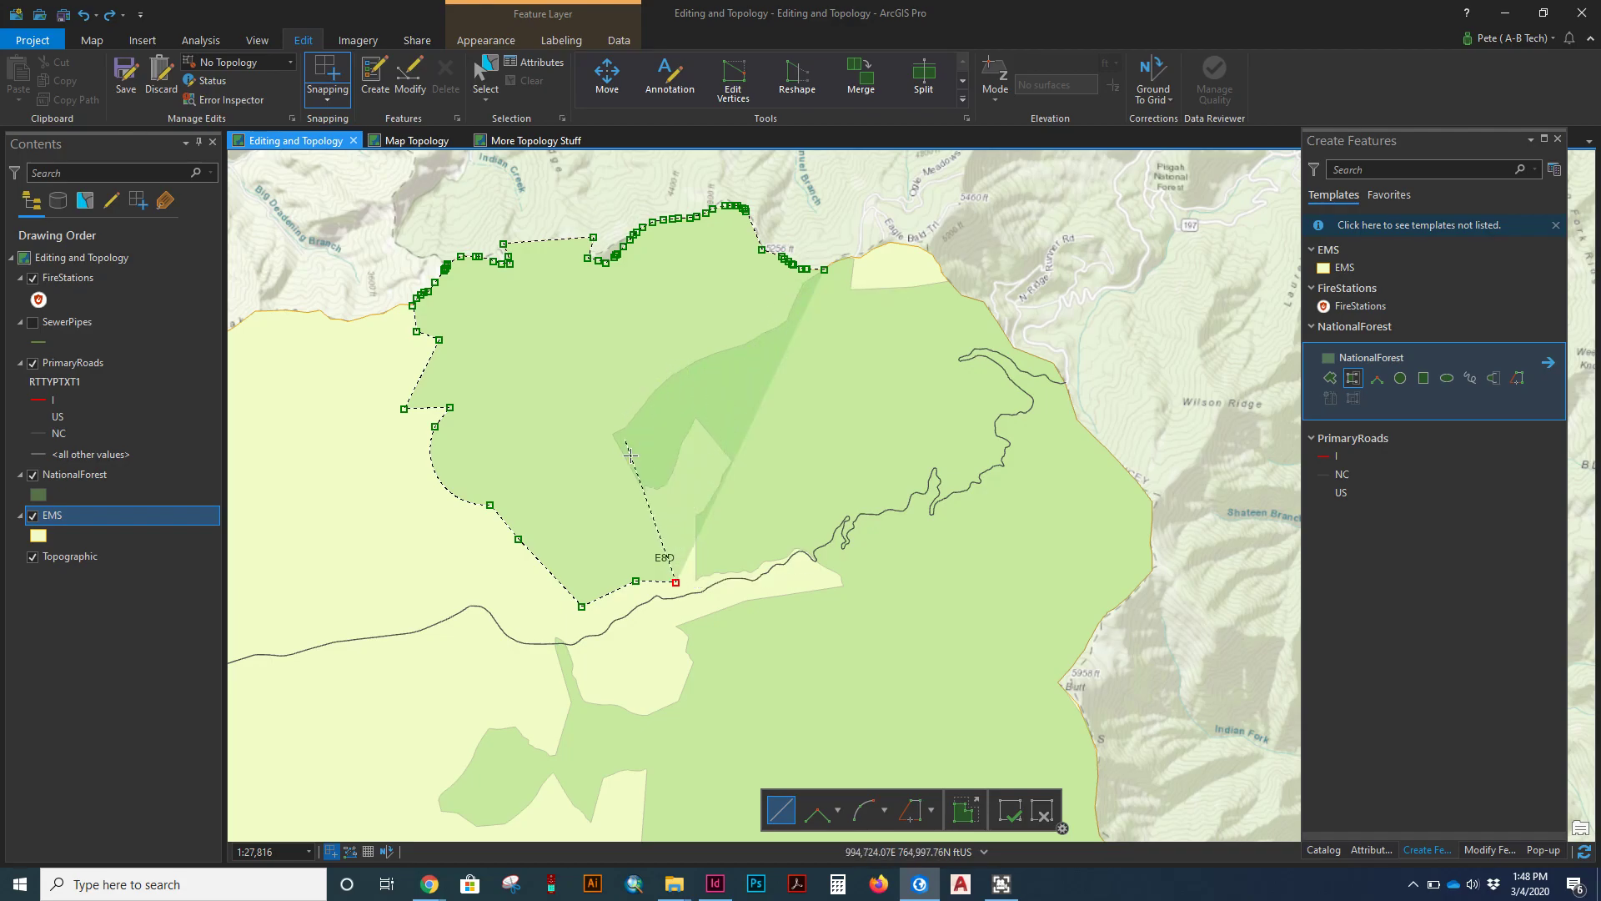
double_click(676, 581)
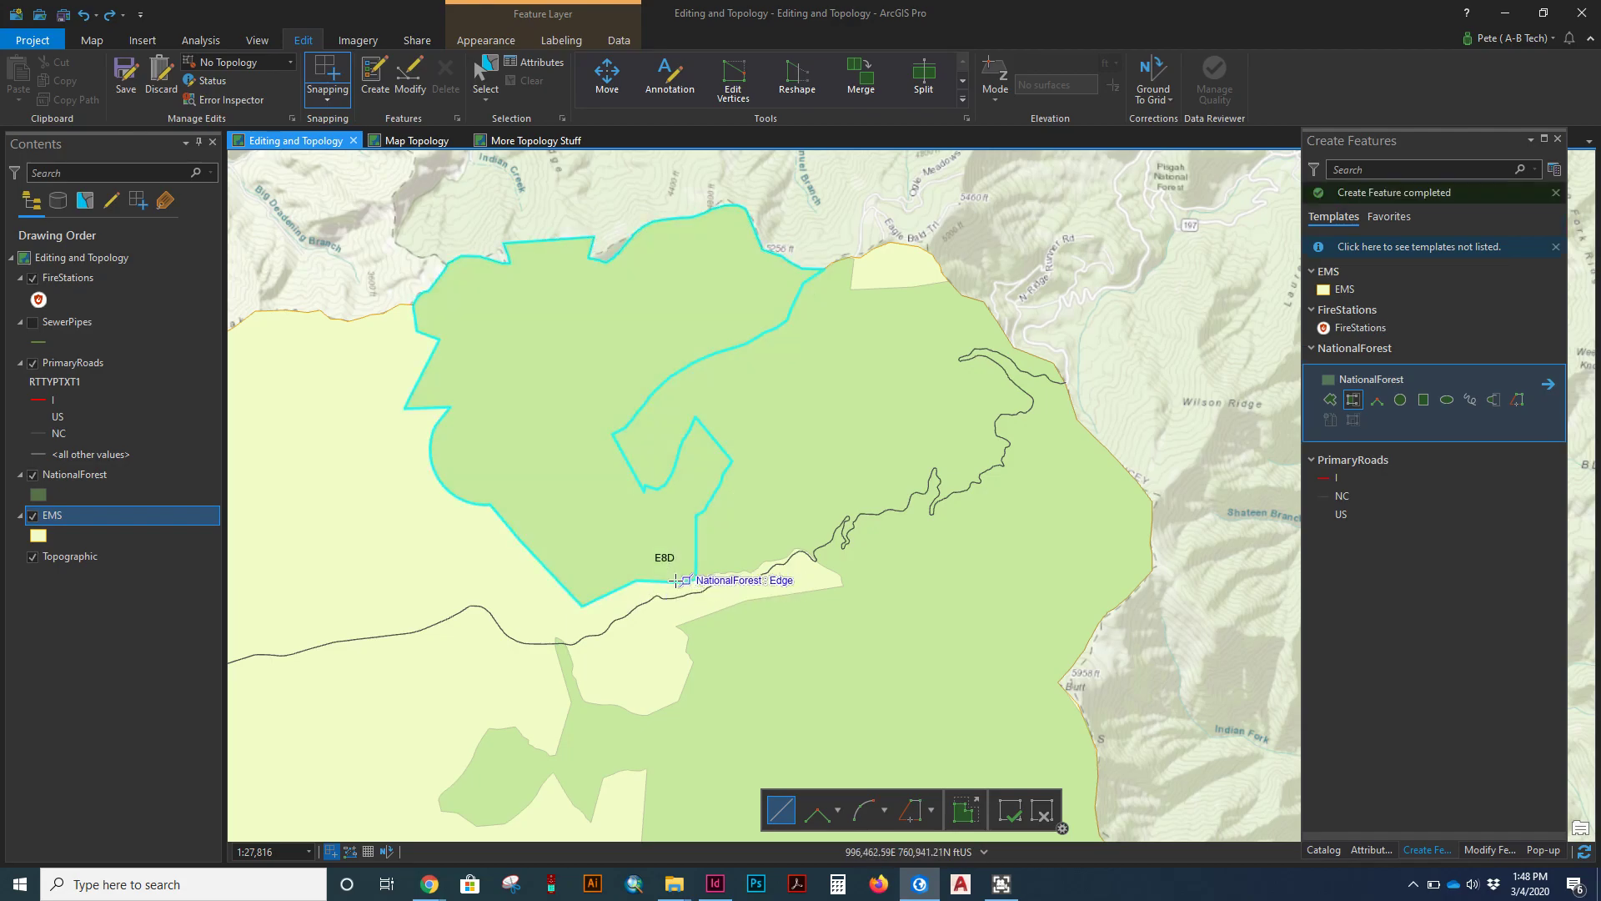
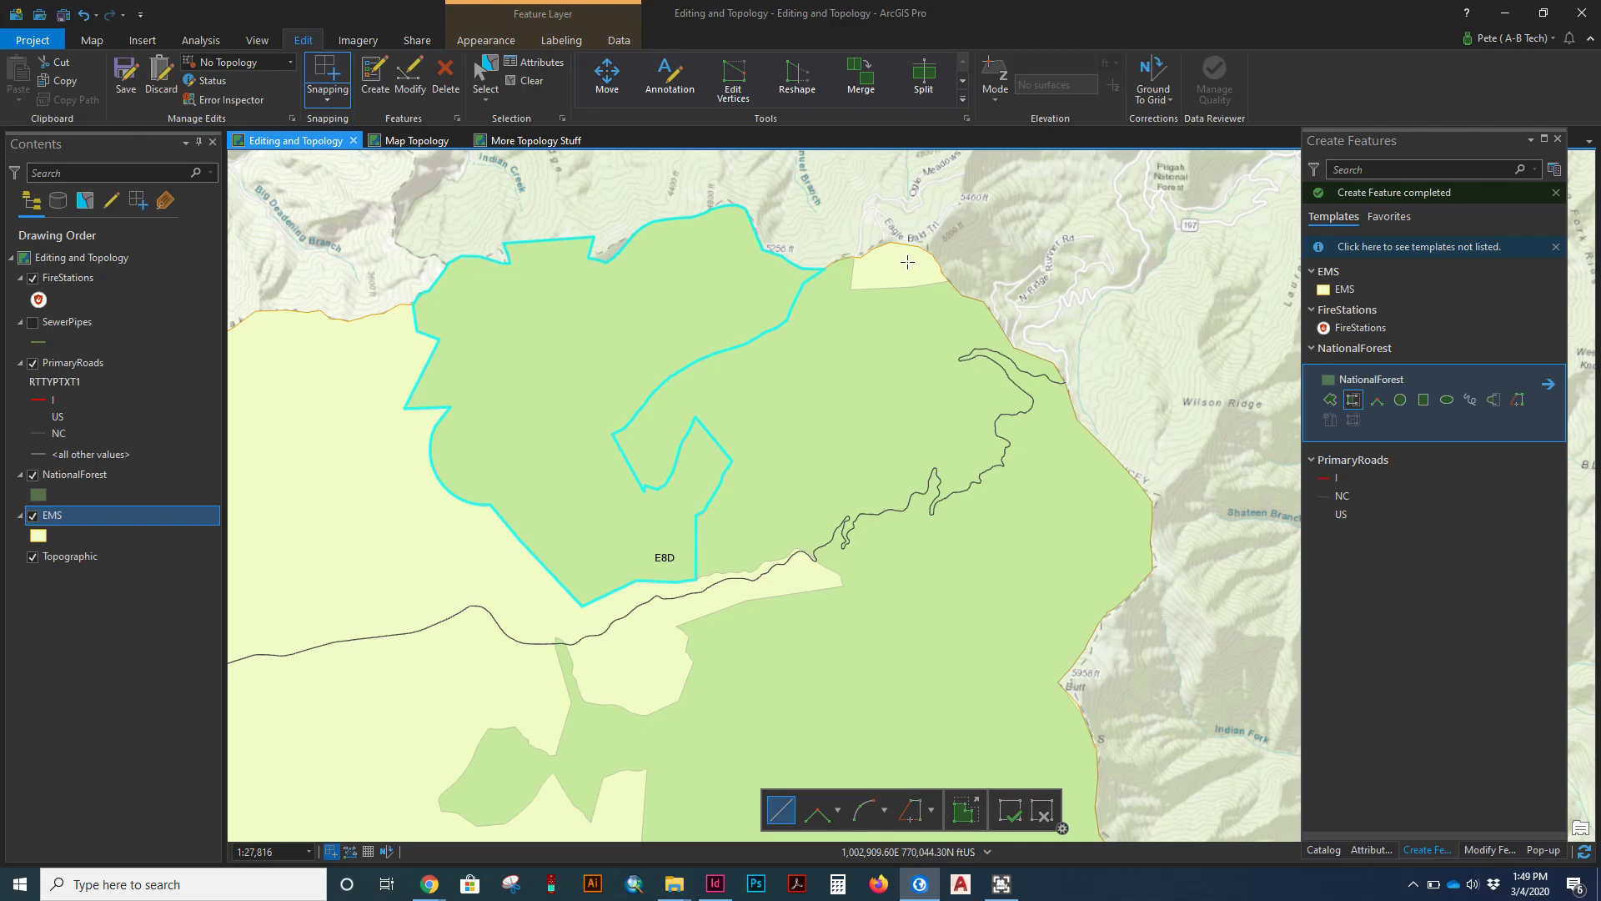
Step: Delete the newly created autocomplete NationalForest polygon
left_click(455, 76)
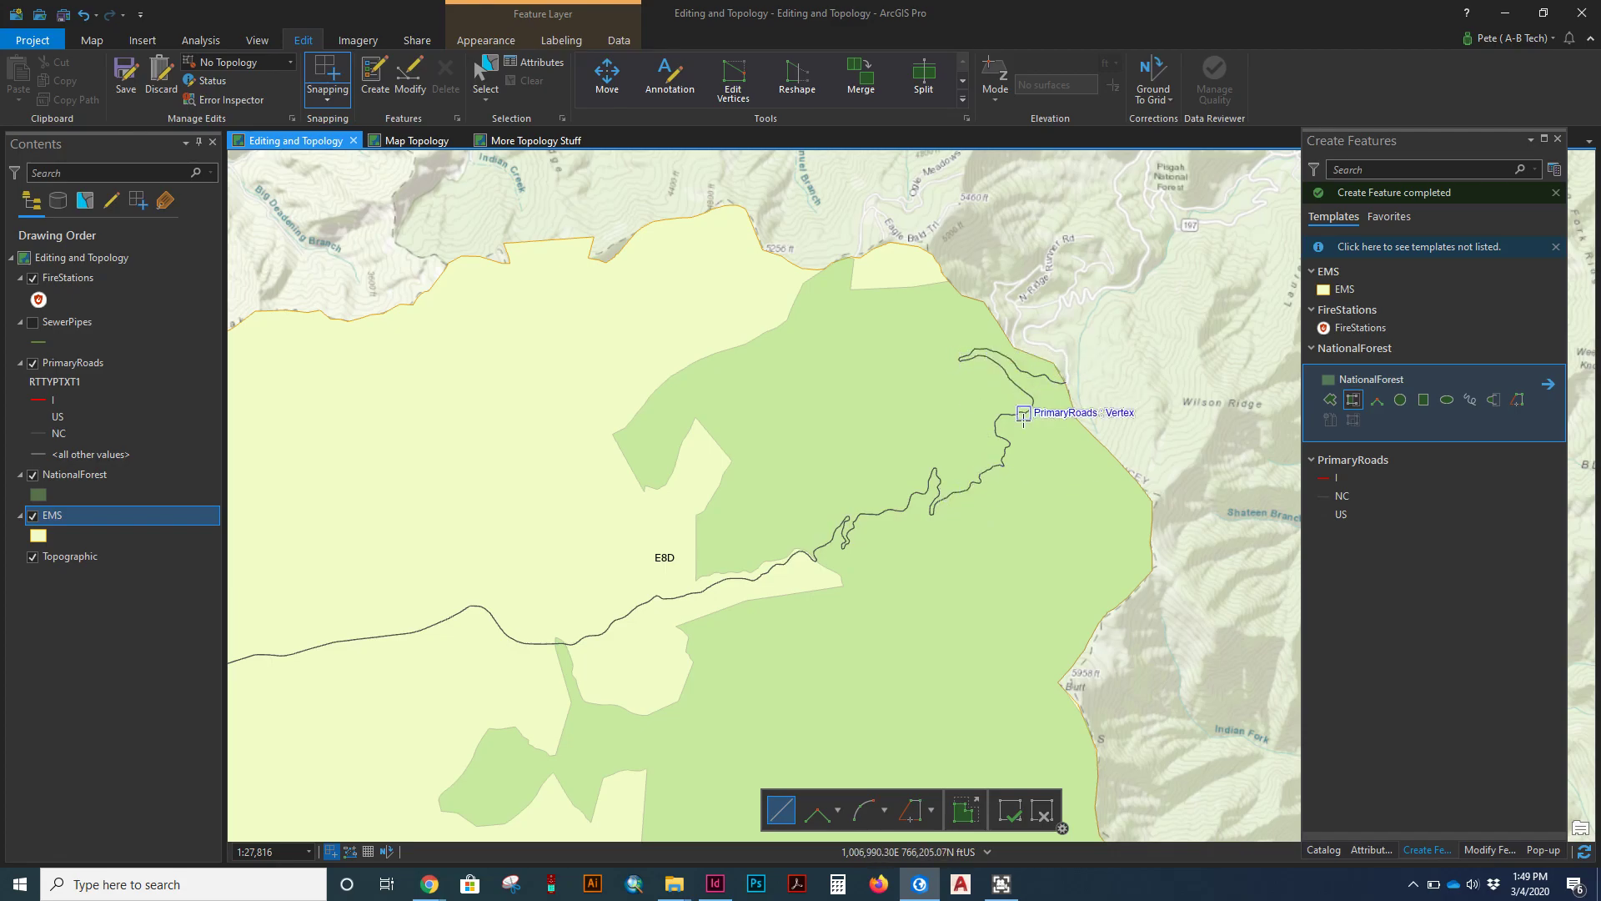
Step: Go to the Polygon Overlap bookmark in the Editing and Topology map
scroll(899, 522, "up", 1)
scroll(897, 520, "down", 3)
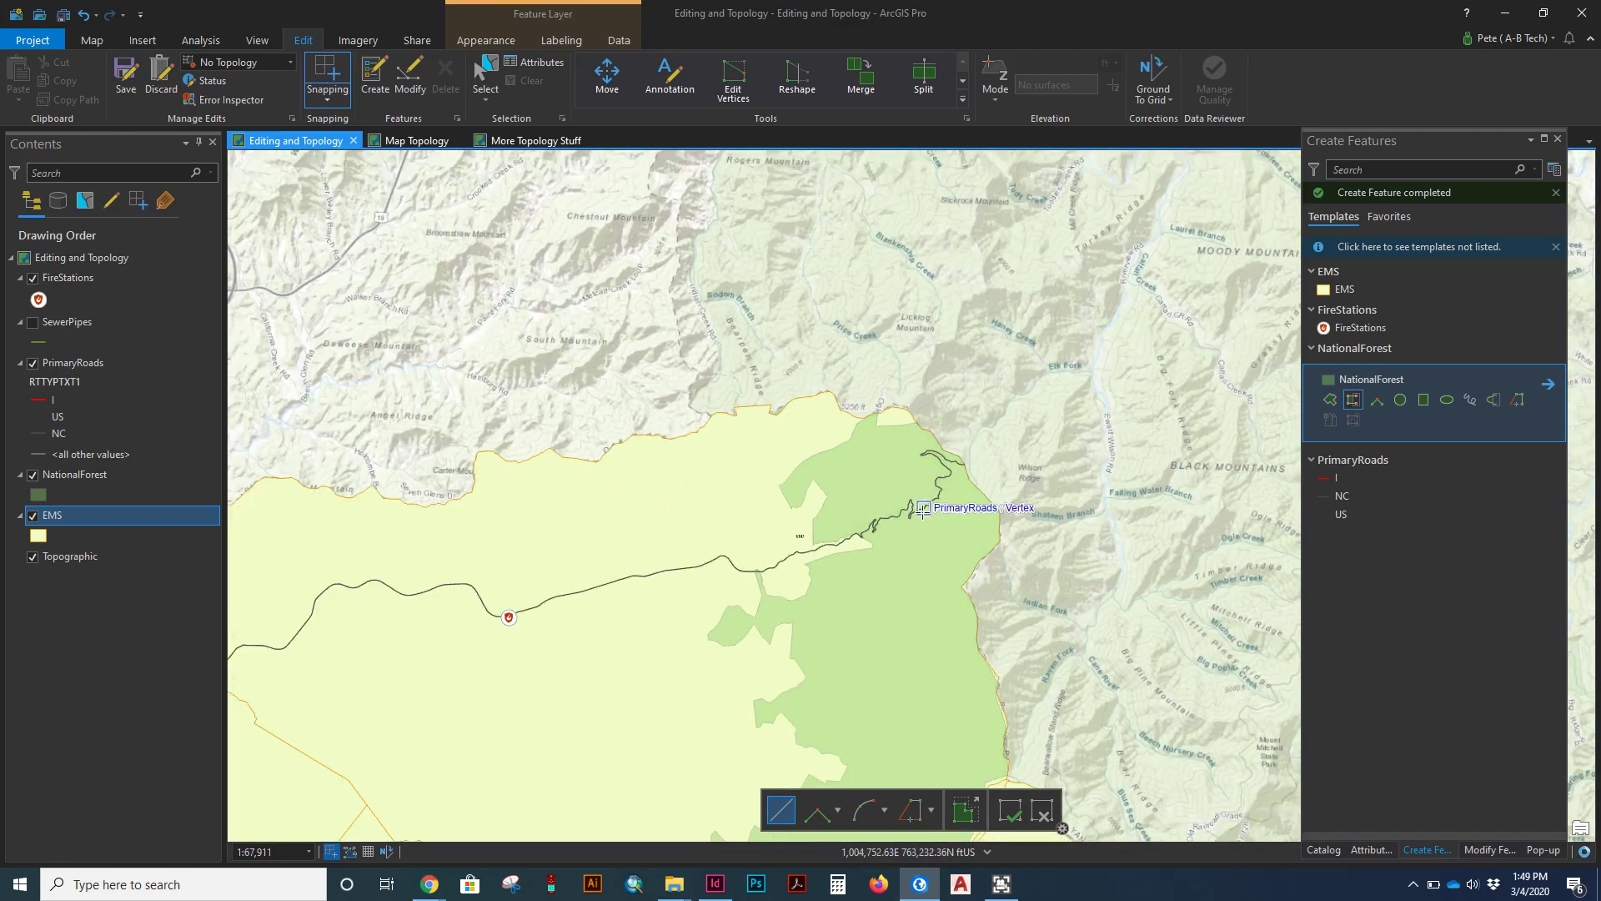
left_click_drag(838, 548, 1140, 180)
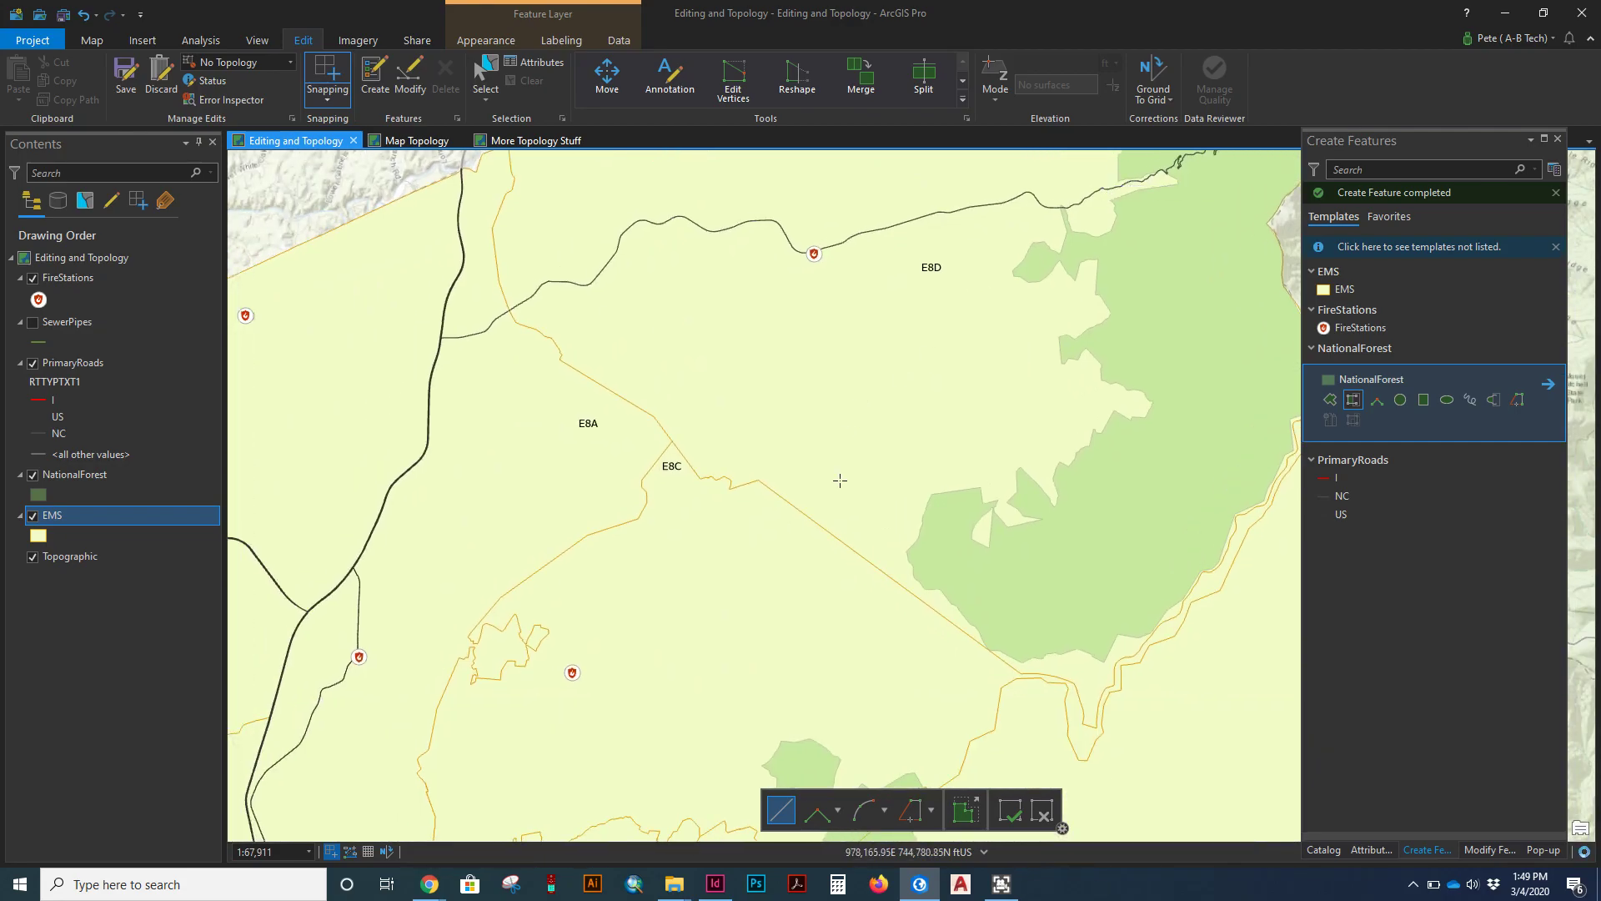
left_click_drag(804, 408, 890, 215)
left_click_drag(806, 514, 972, 347)
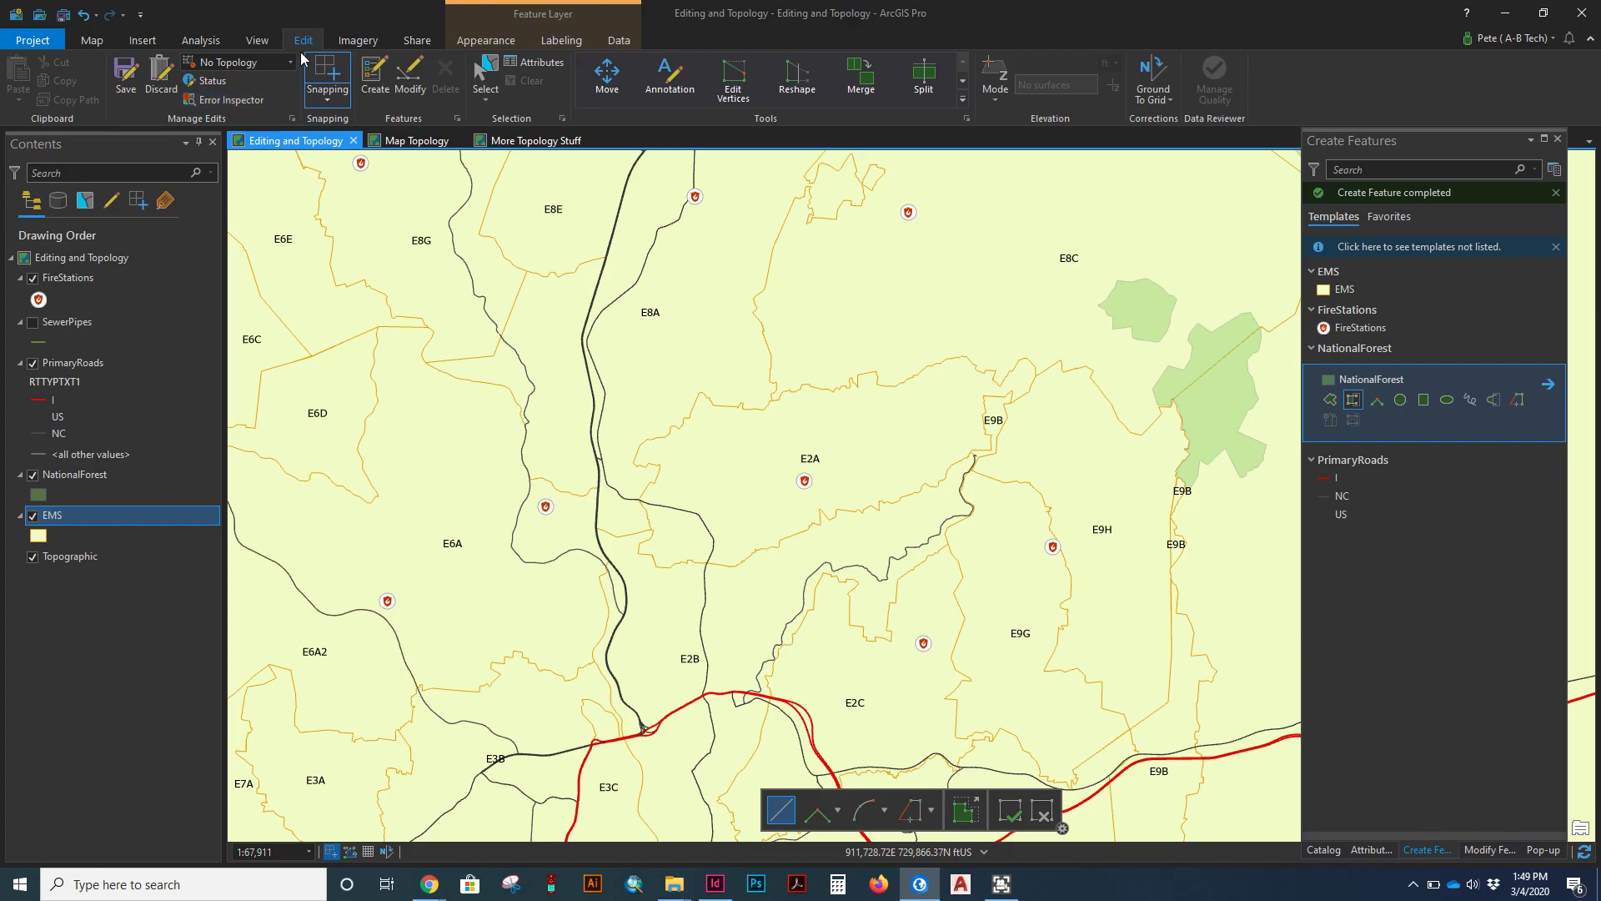
left_click(94, 43)
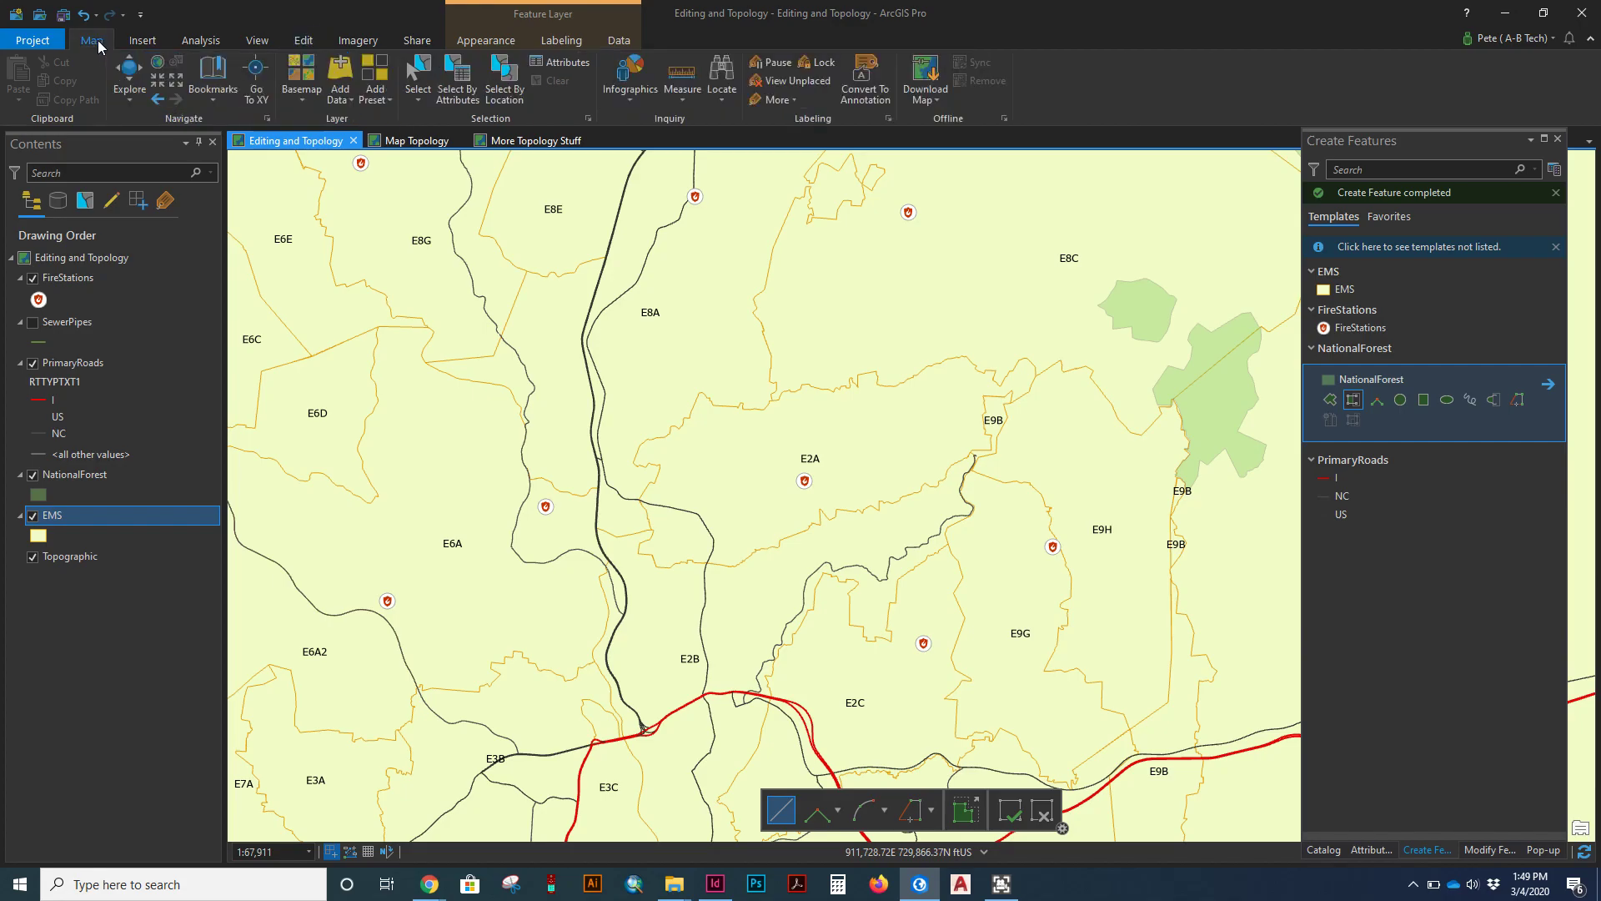
left_click(210, 101)
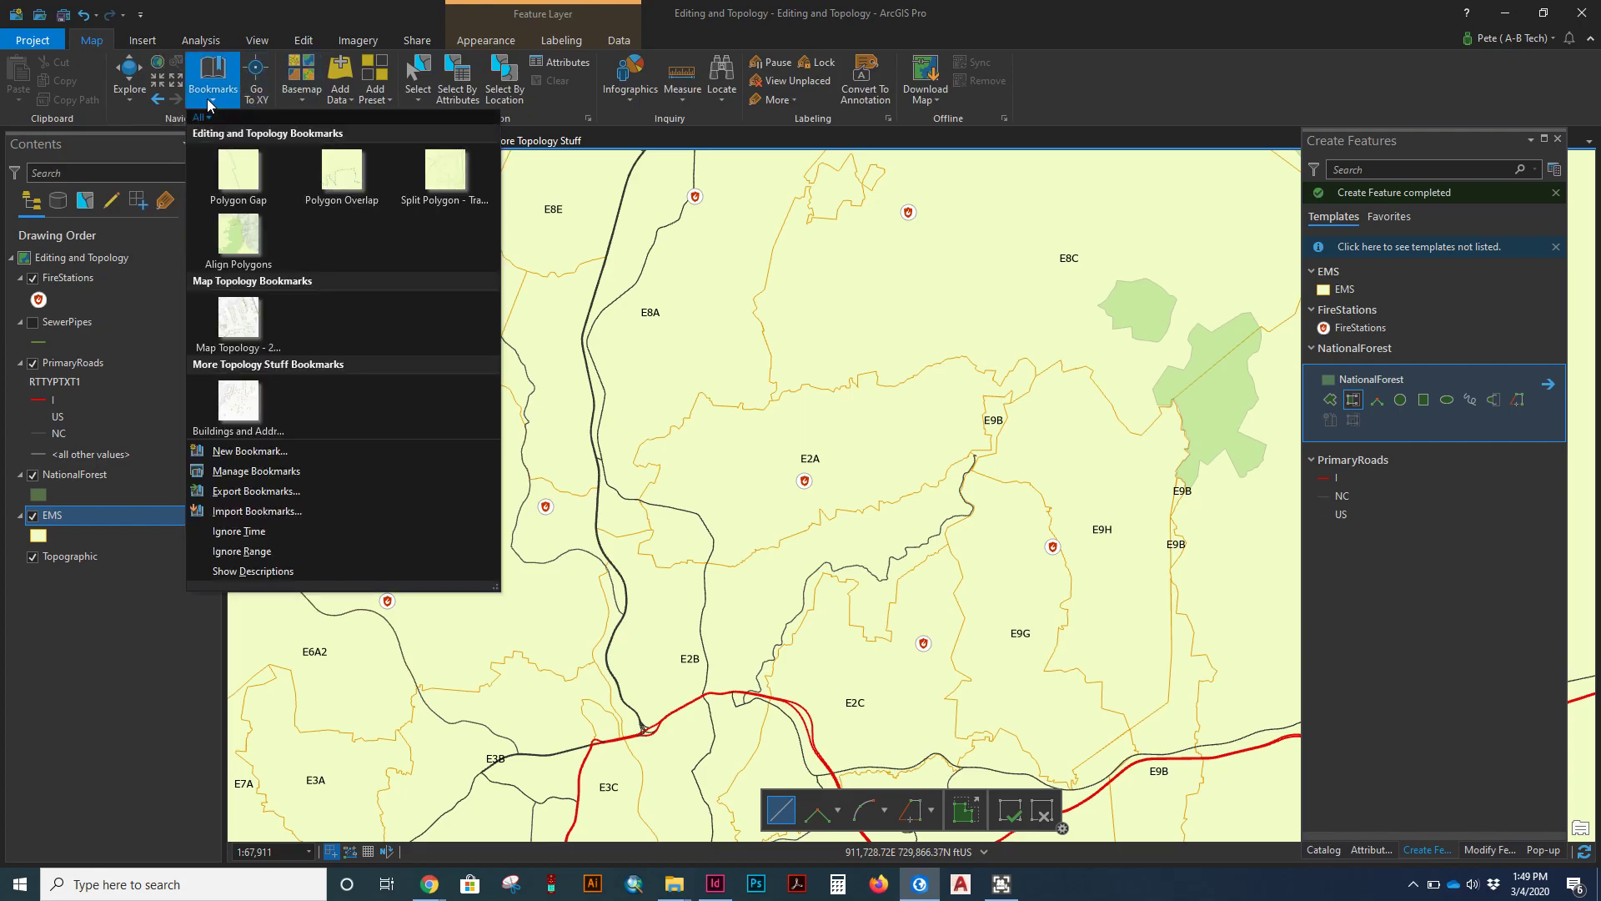
left_click(344, 177)
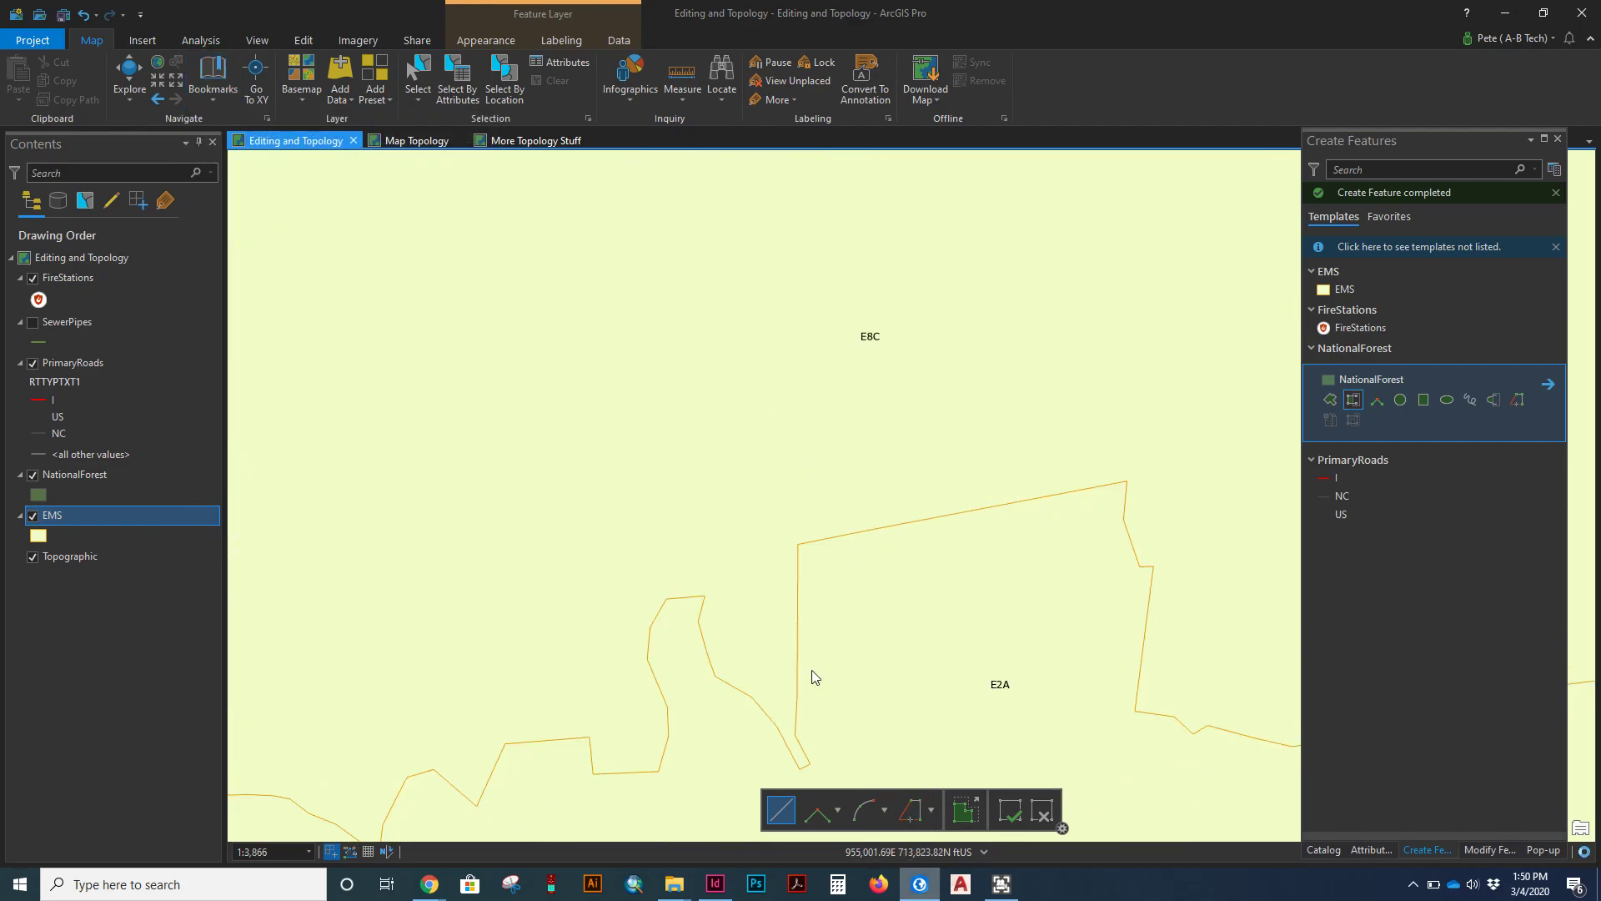
left_click(213, 83)
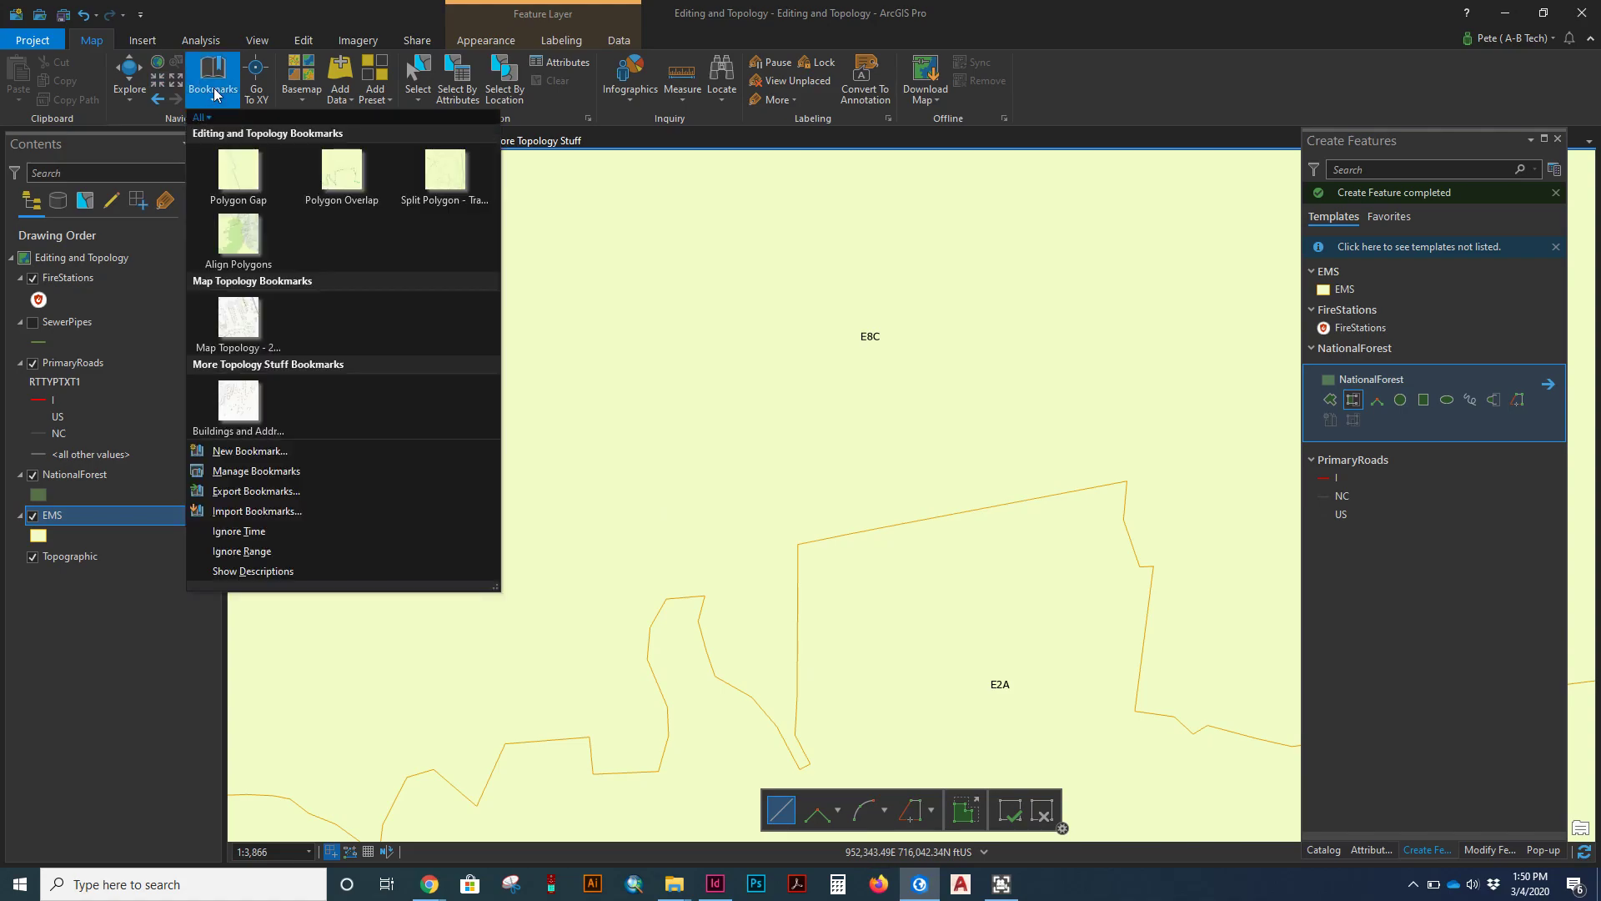
left_click(338, 179)
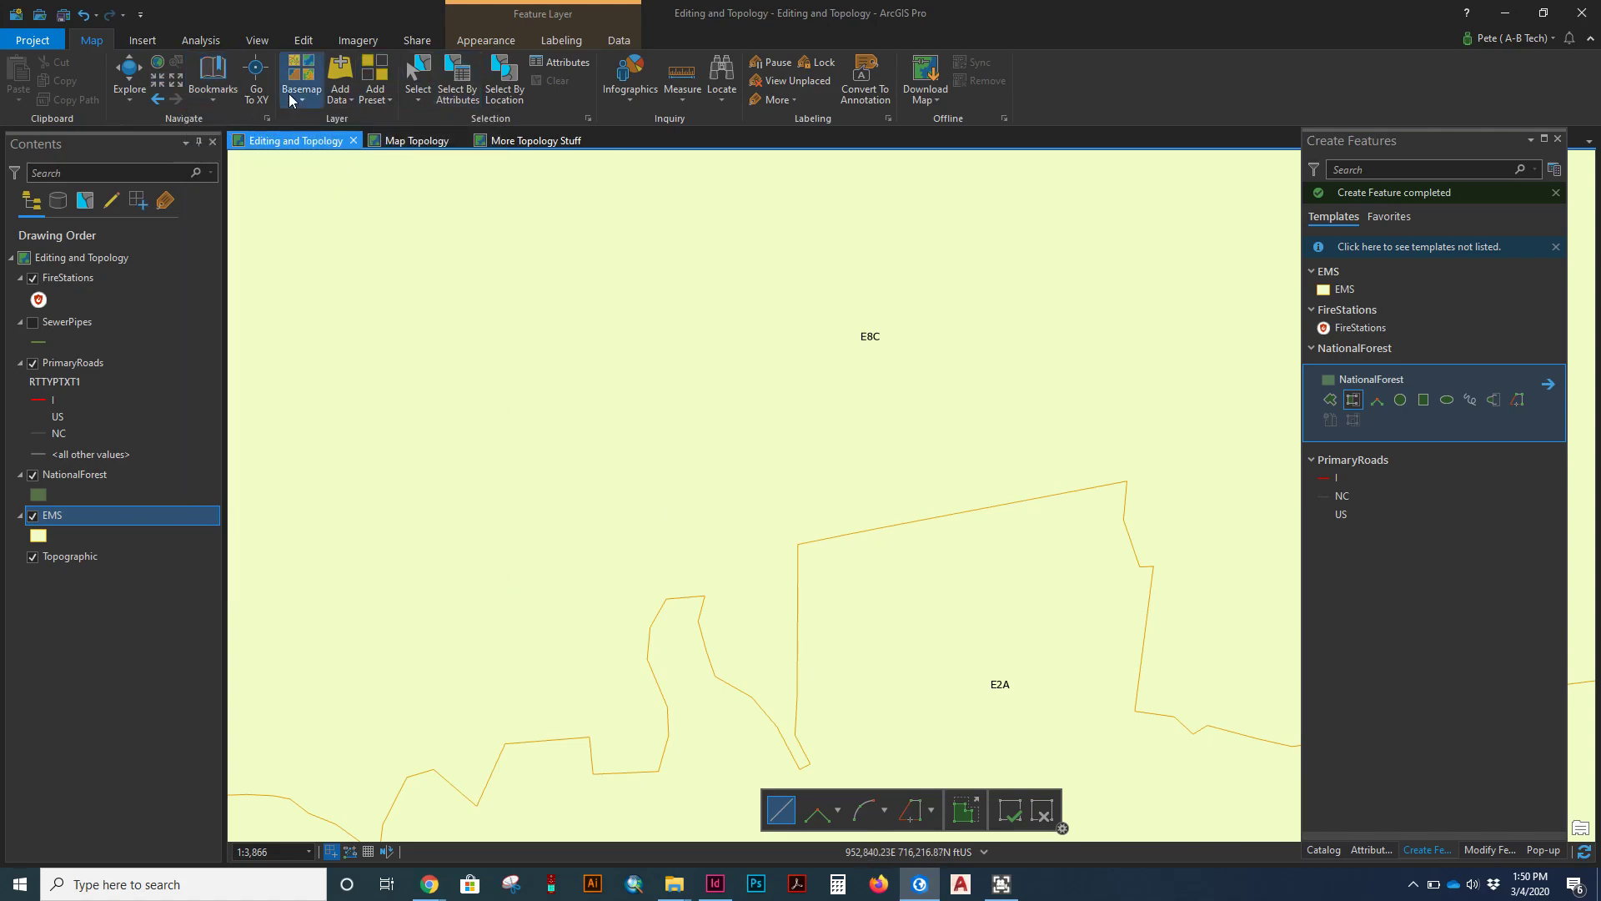
Step: Select the E2A polygon, then undo and redo its last boundary edit twice to compare its shared edge with E8C
left_click(418, 77)
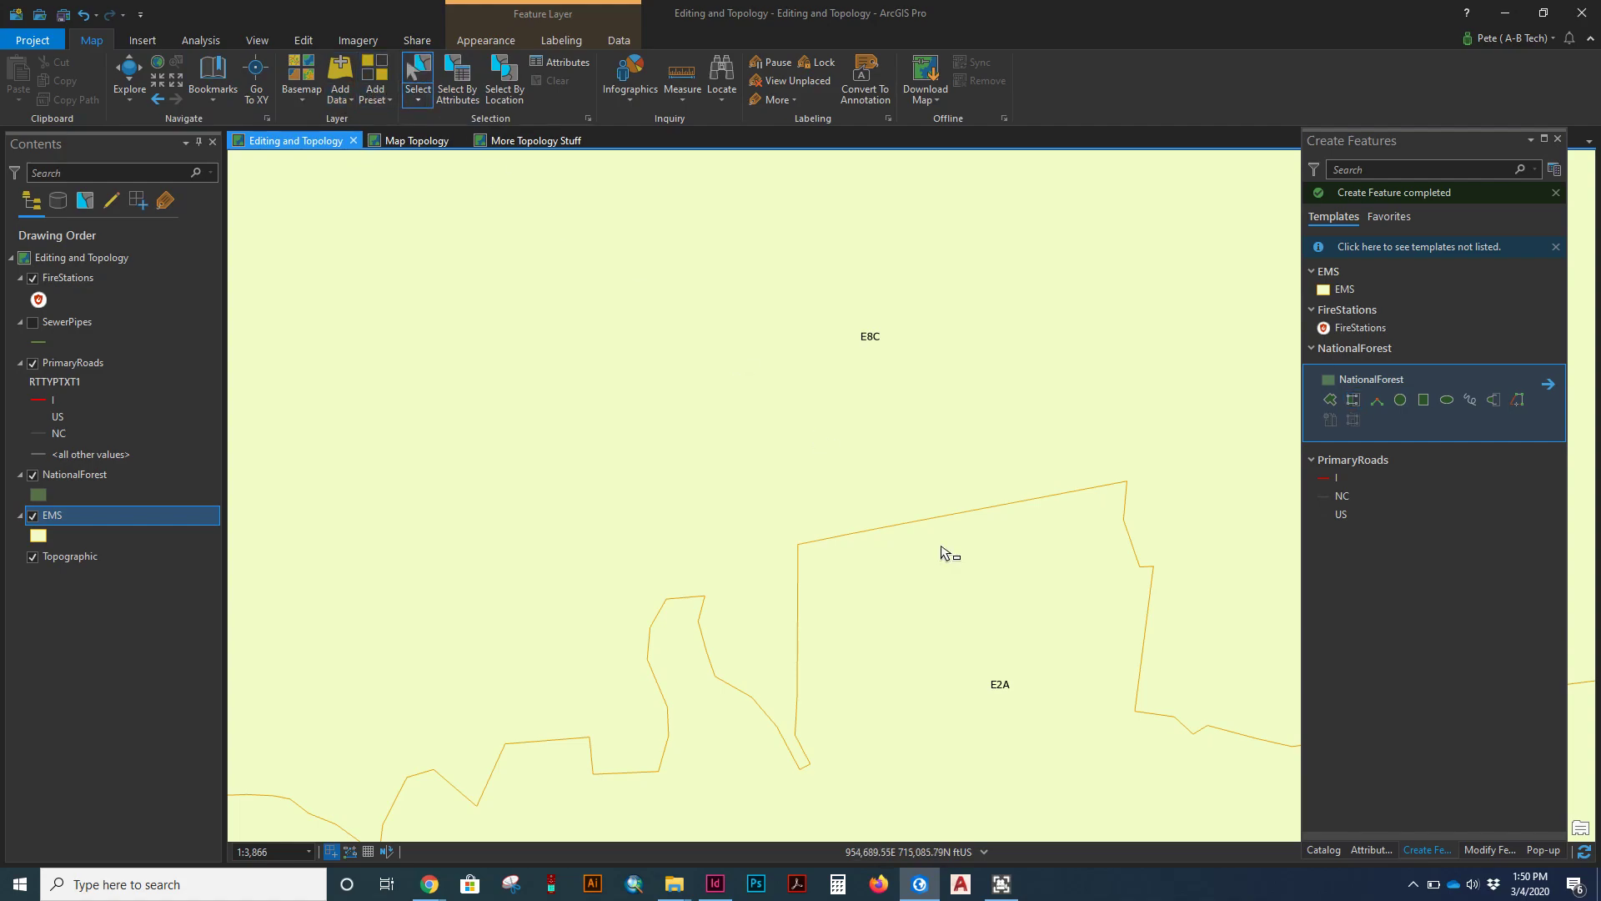
left_click(987, 613)
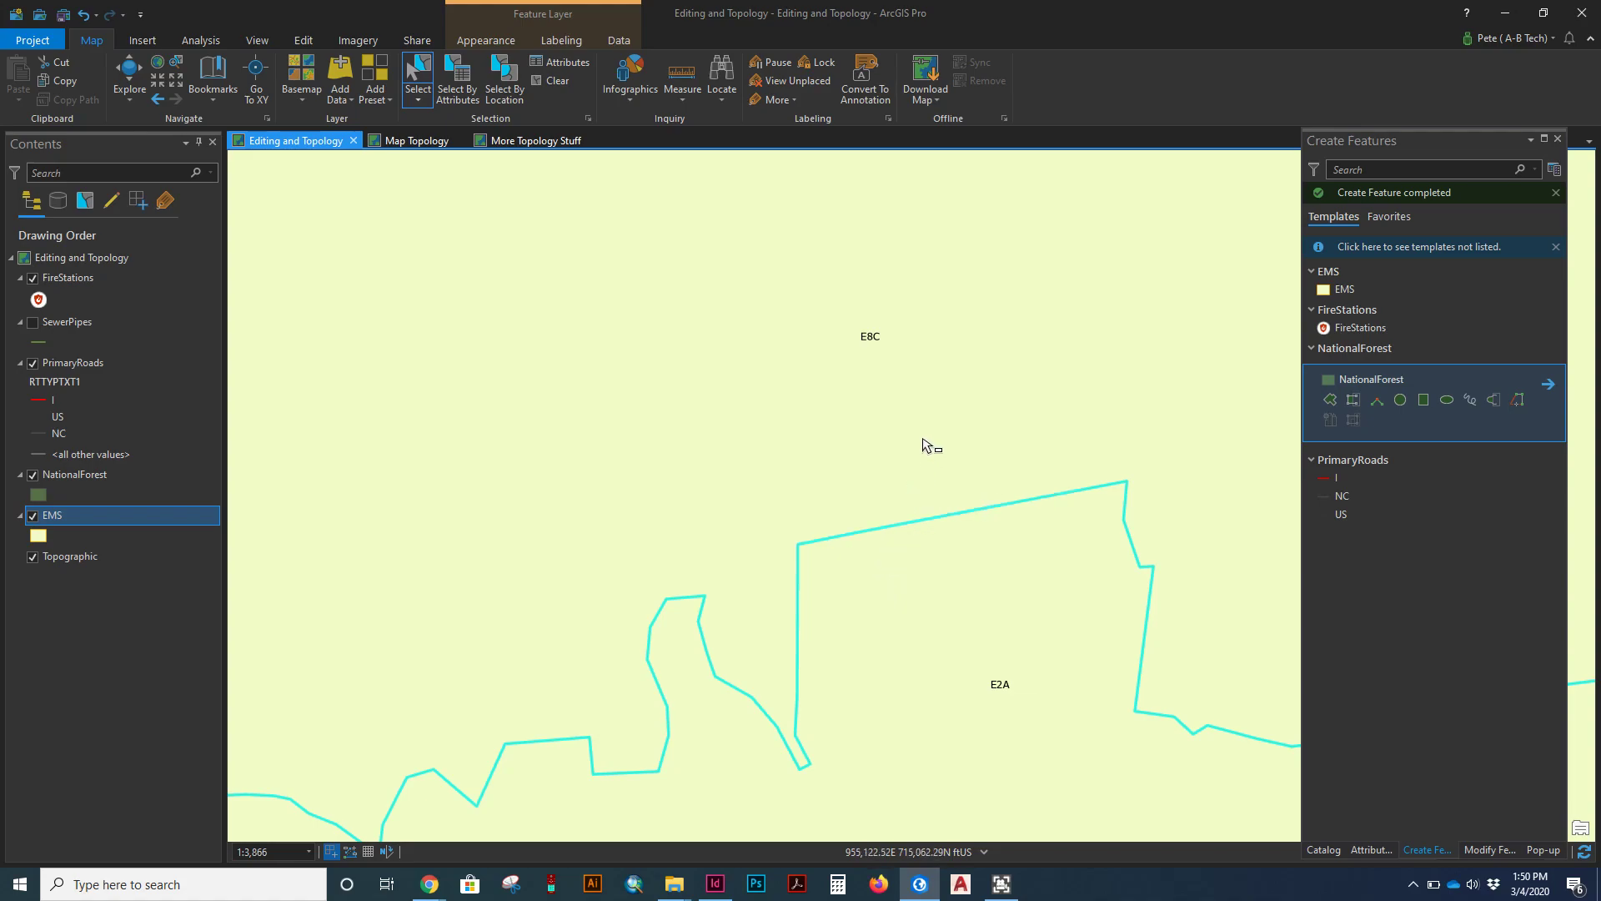
key("ctrl+z")
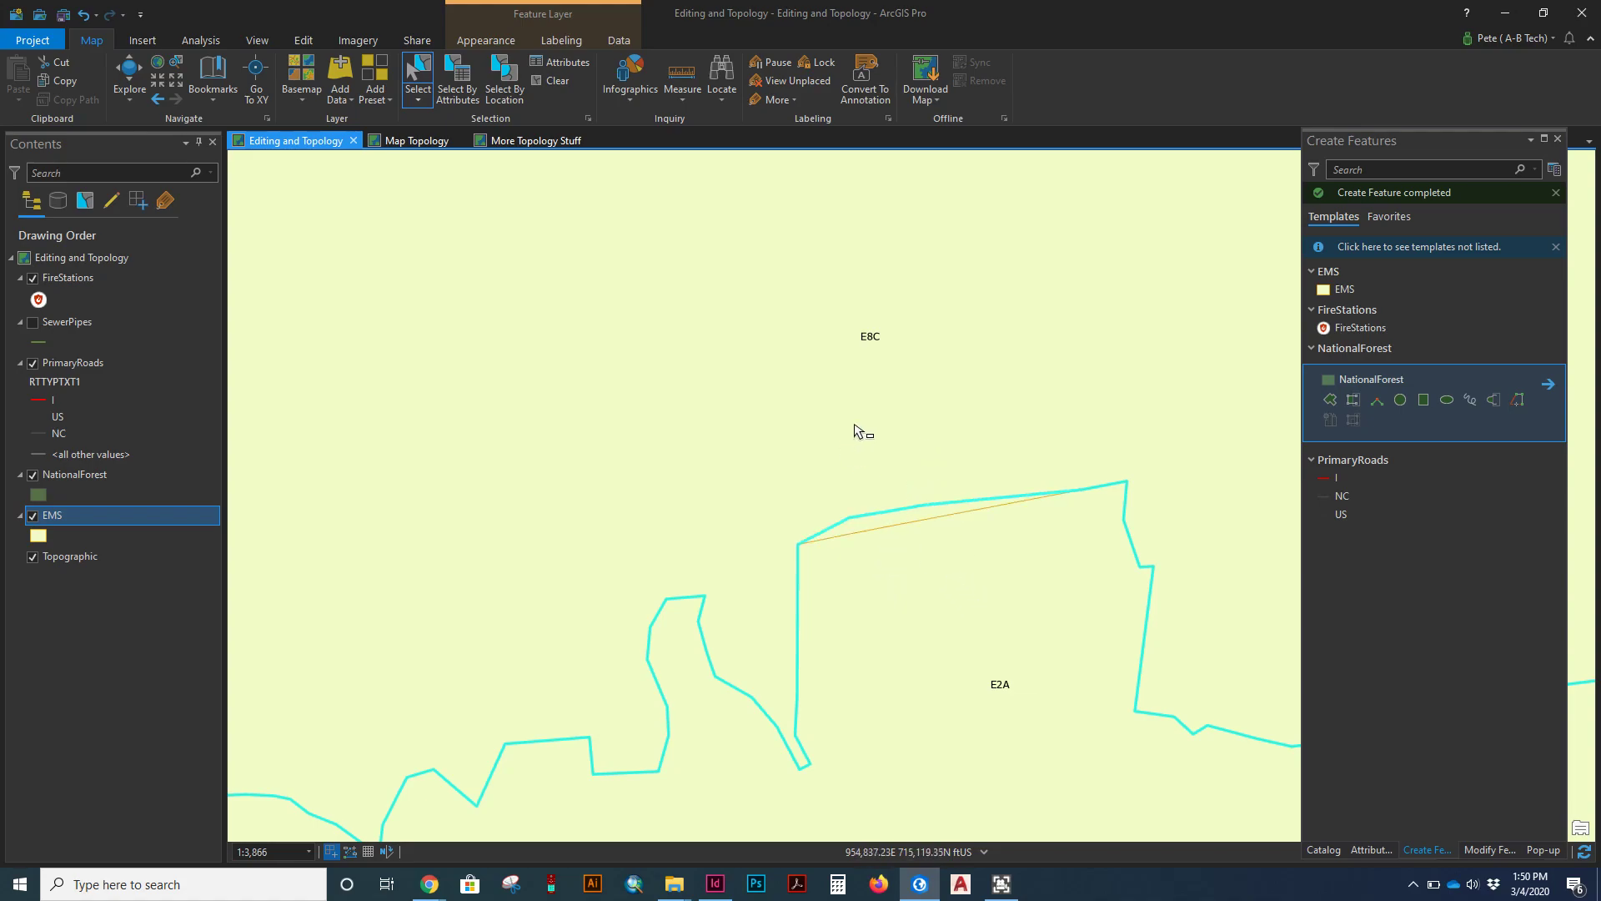
key("ctrl+y")
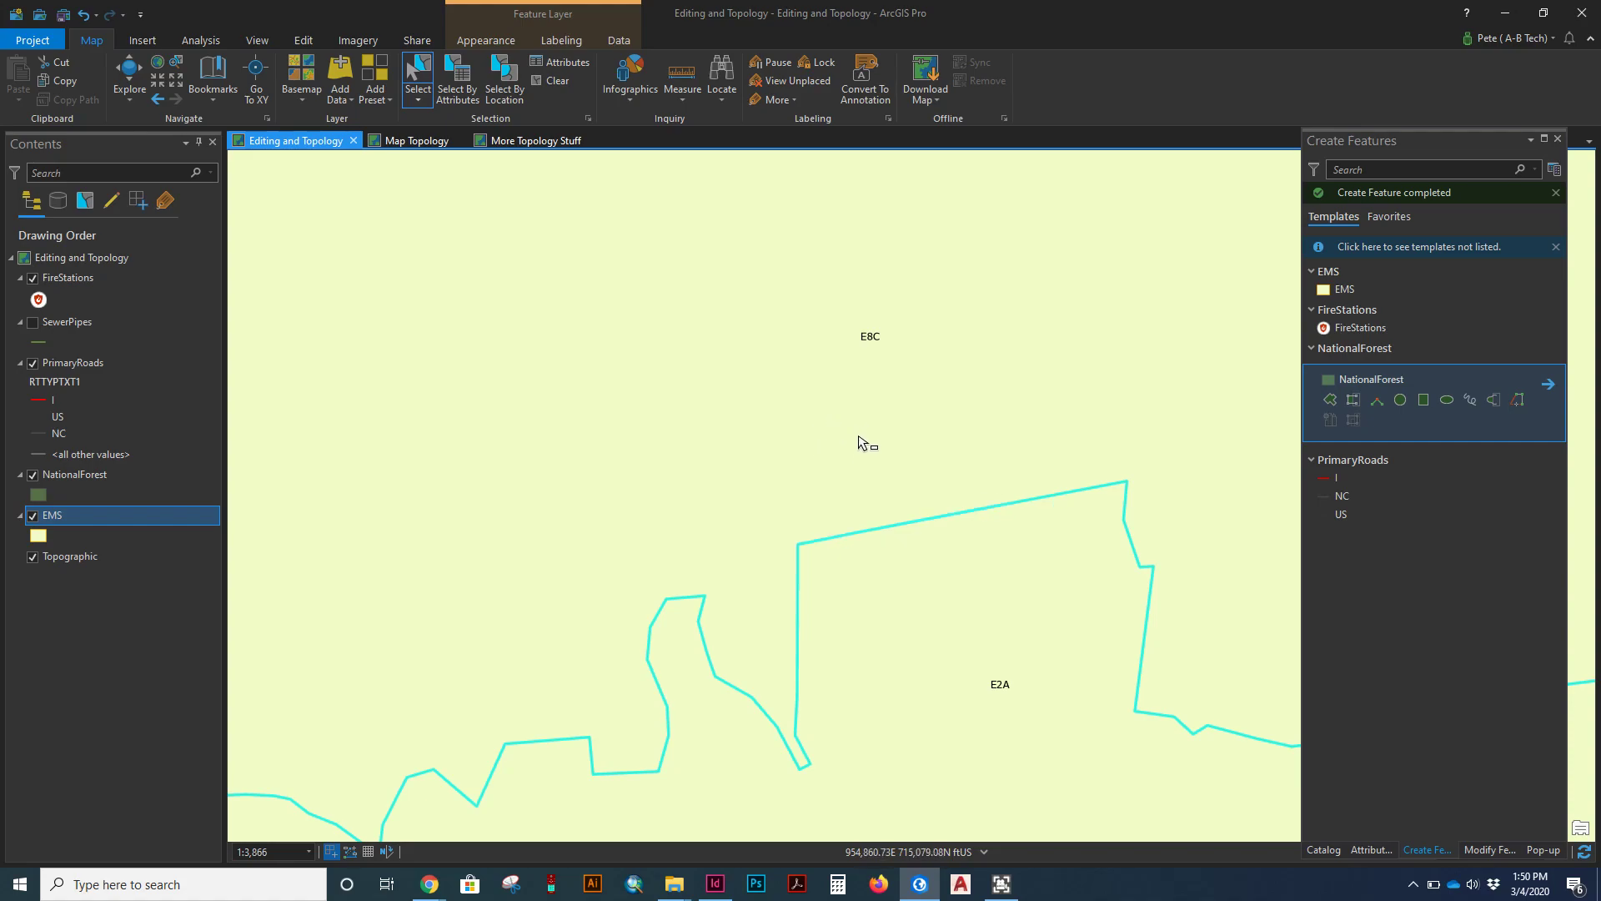
key("ctrl+z")
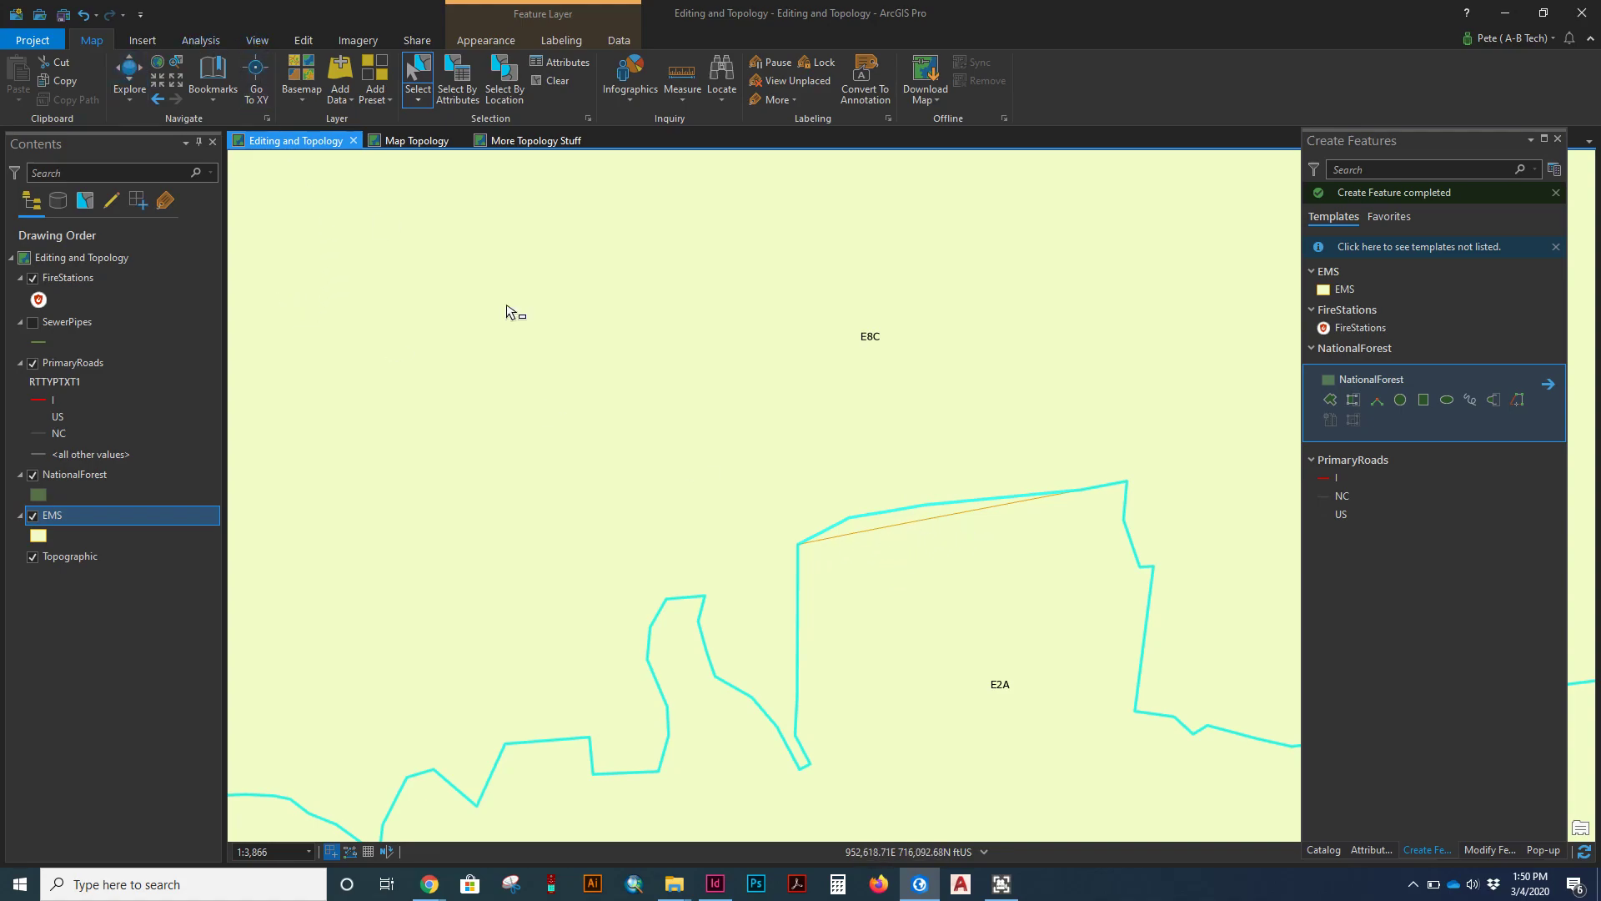
key("F2")
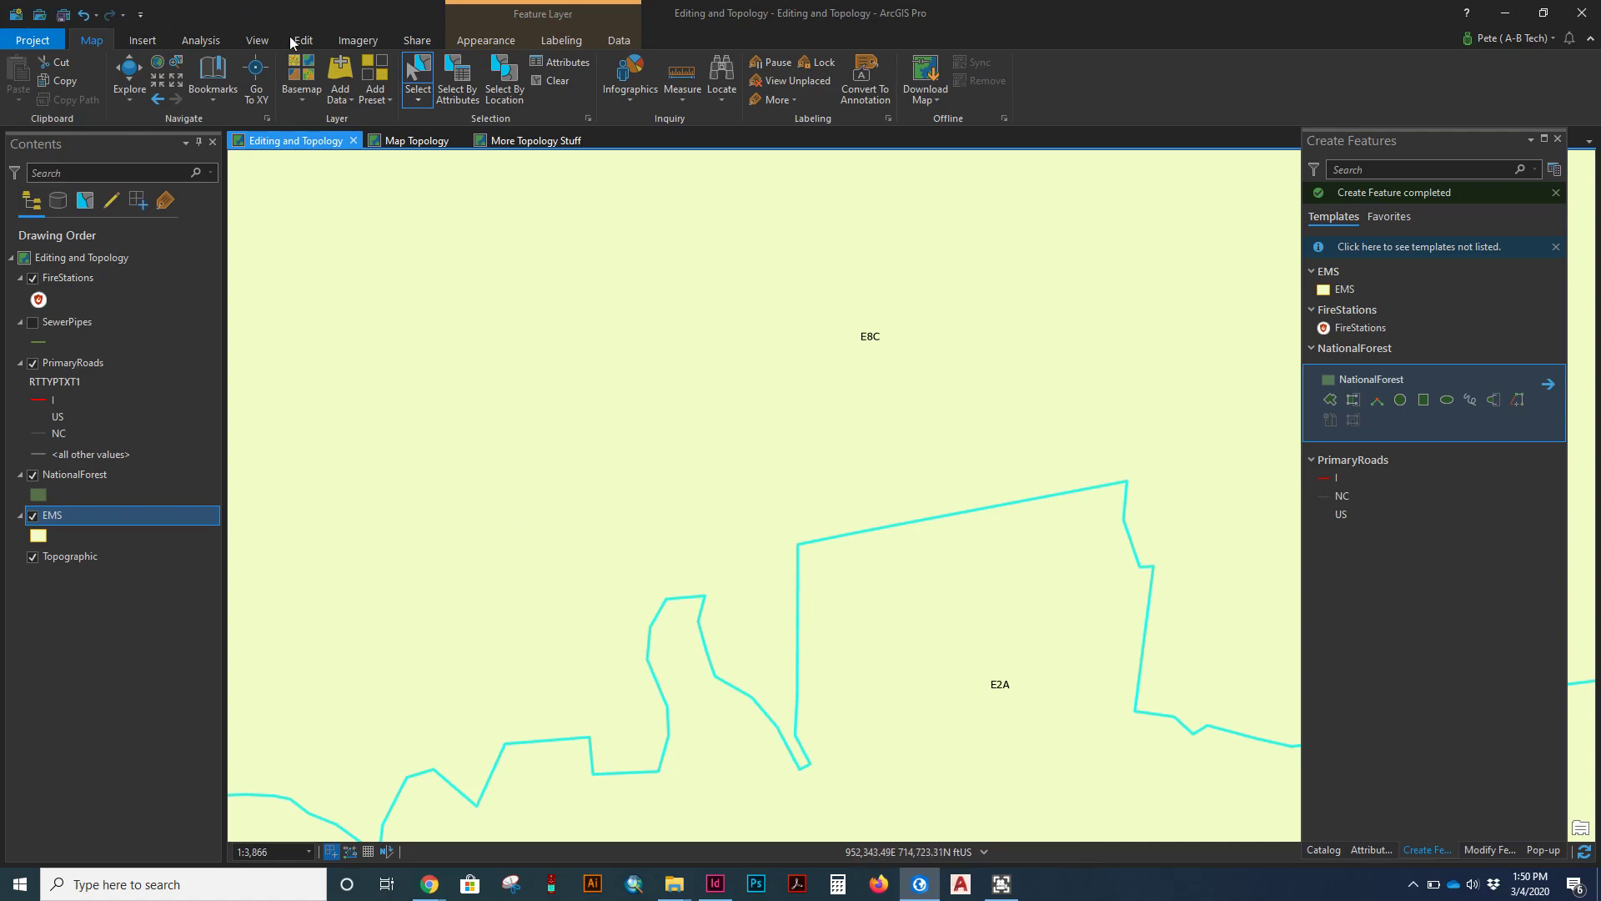
Step: Clear the selection at the Polygon Gap bookmark and inspect the gap between E8A and E8C and the surrounding EMS districts
left_click(222, 85)
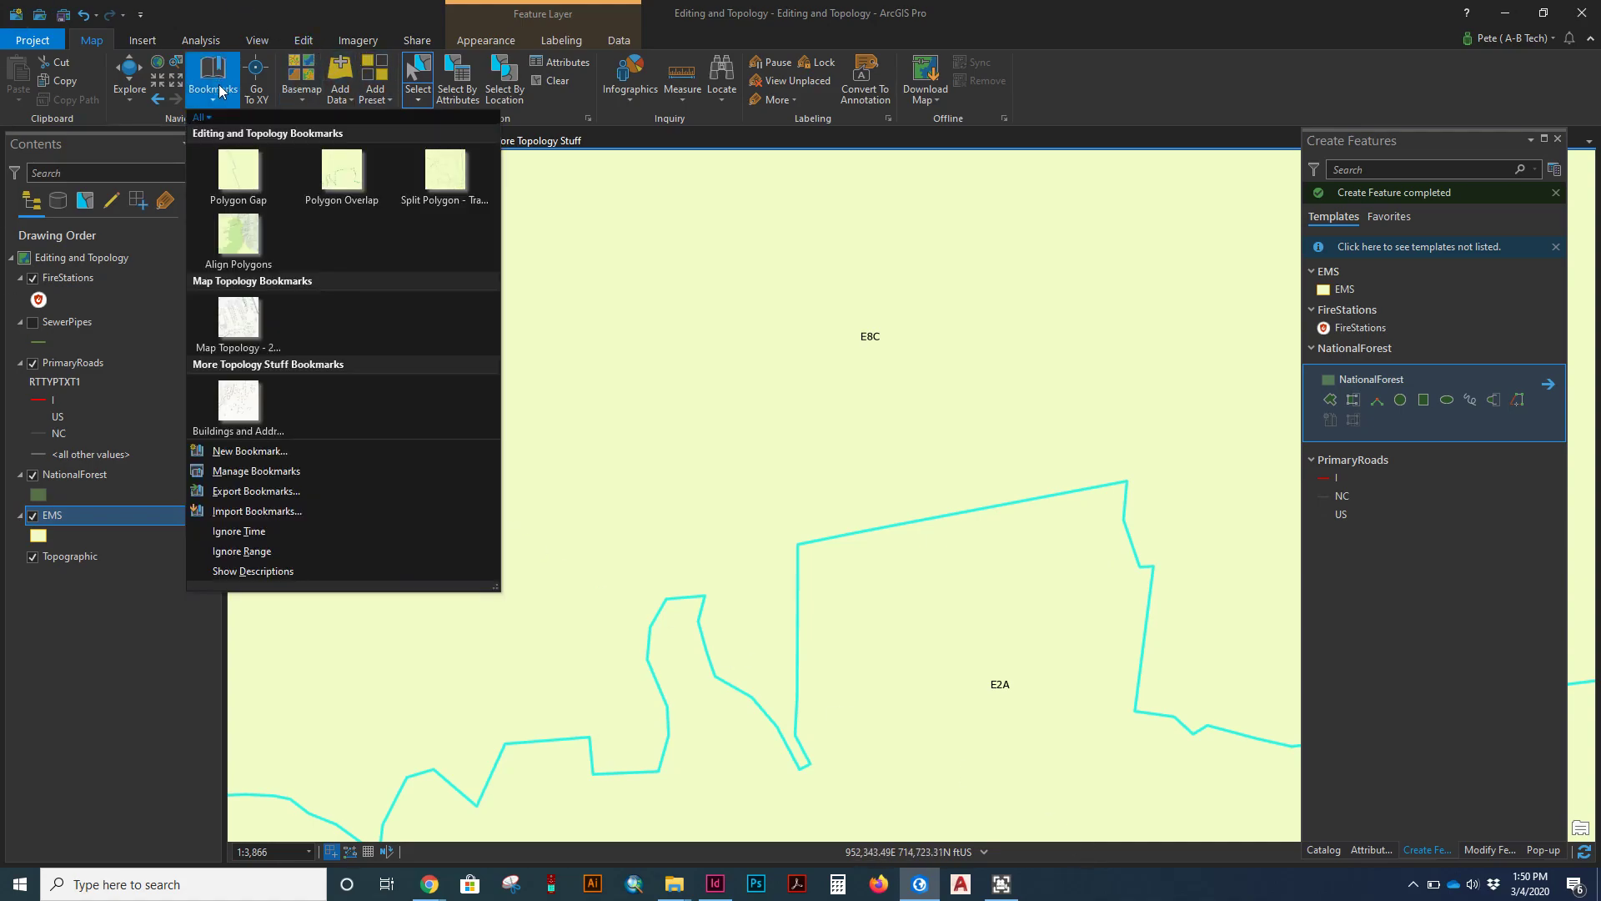
left_click(342, 173)
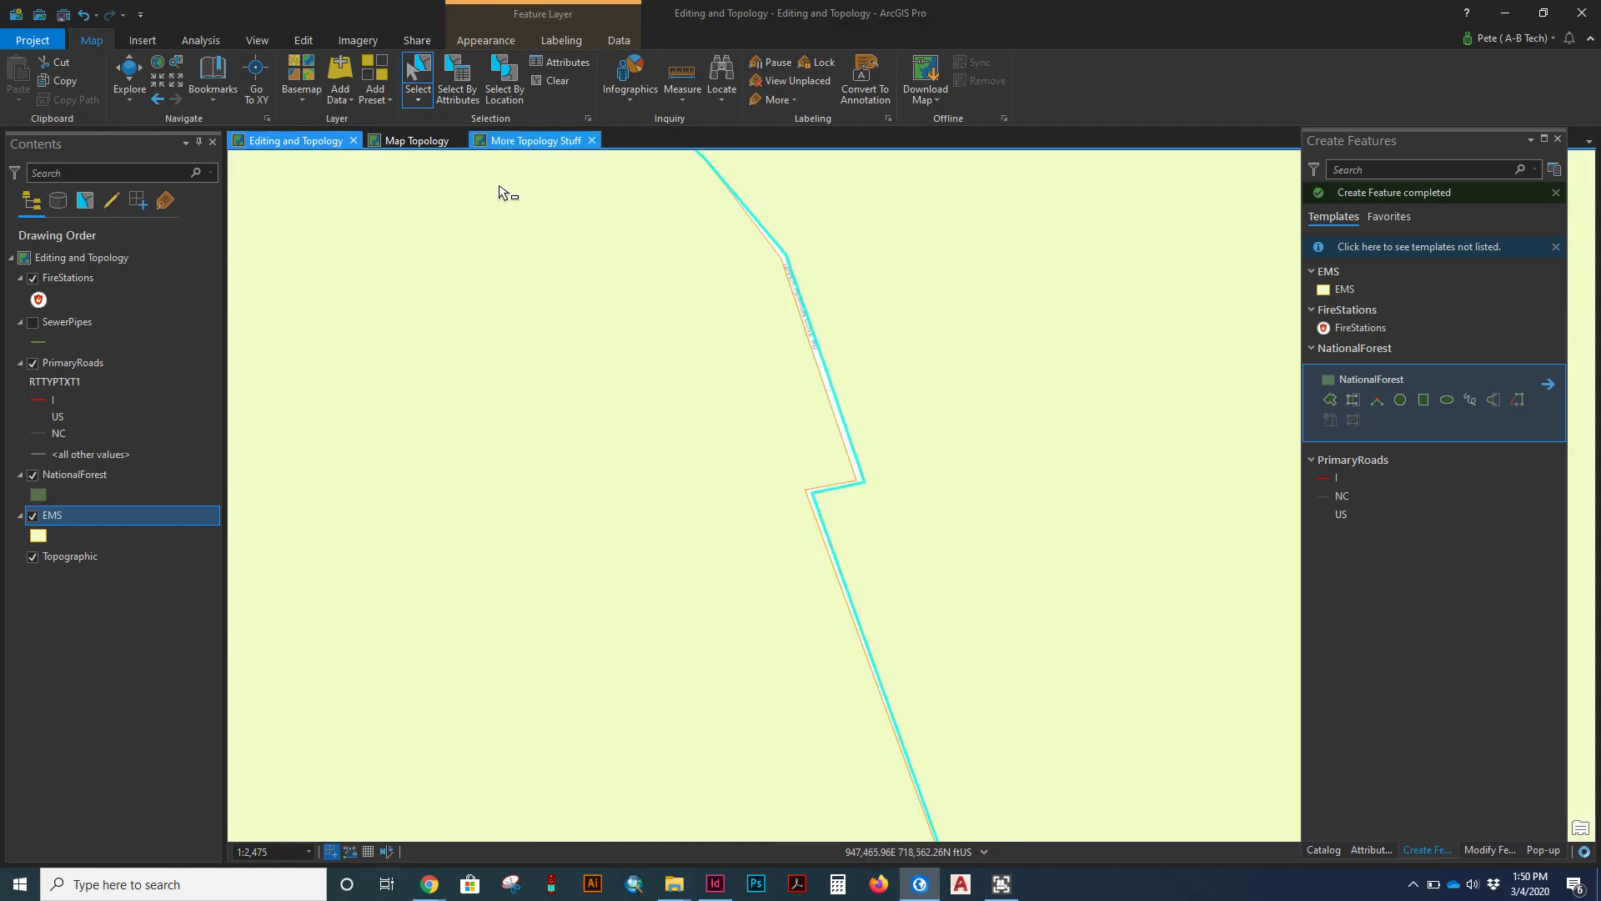
left_click(770, 363)
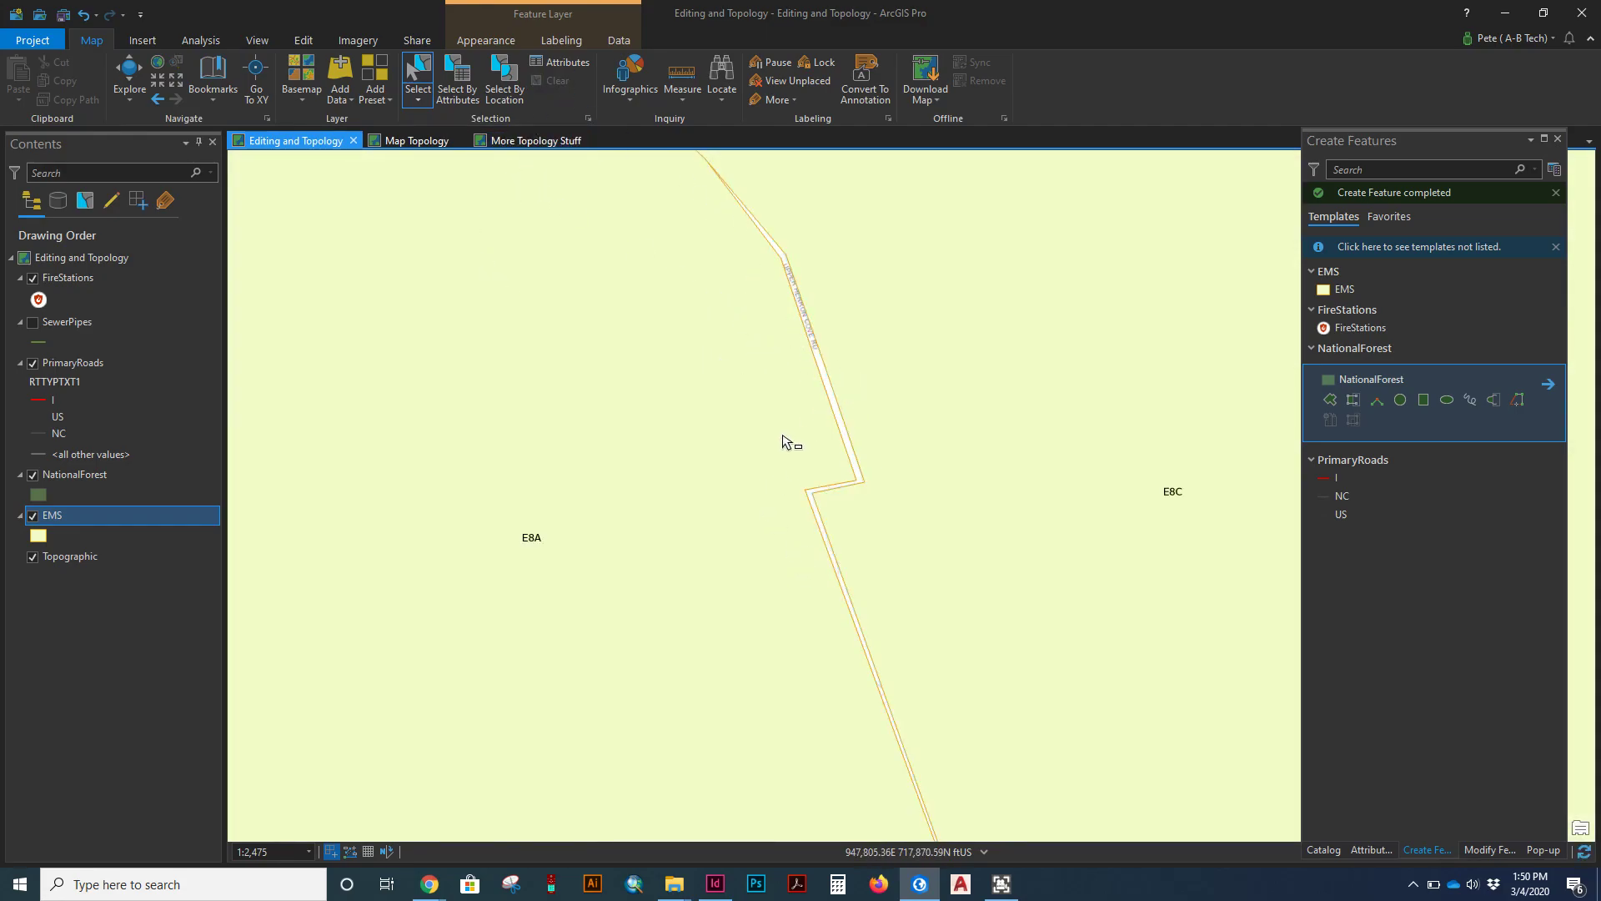
scroll(818, 488, "up", 4)
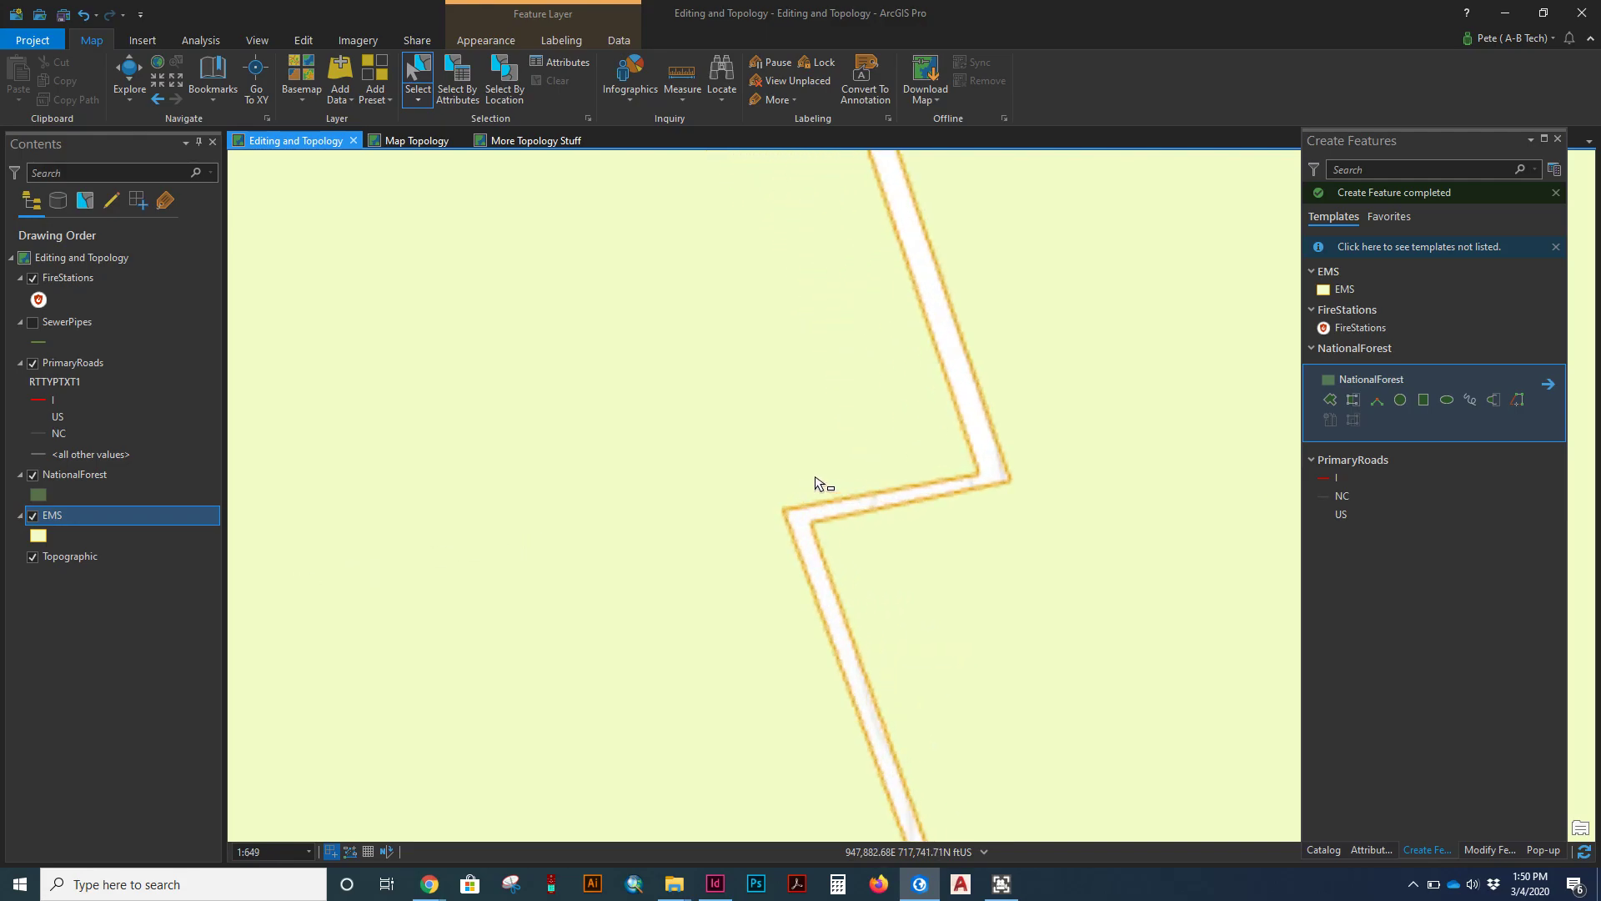
scroll(893, 528, "down", 10)
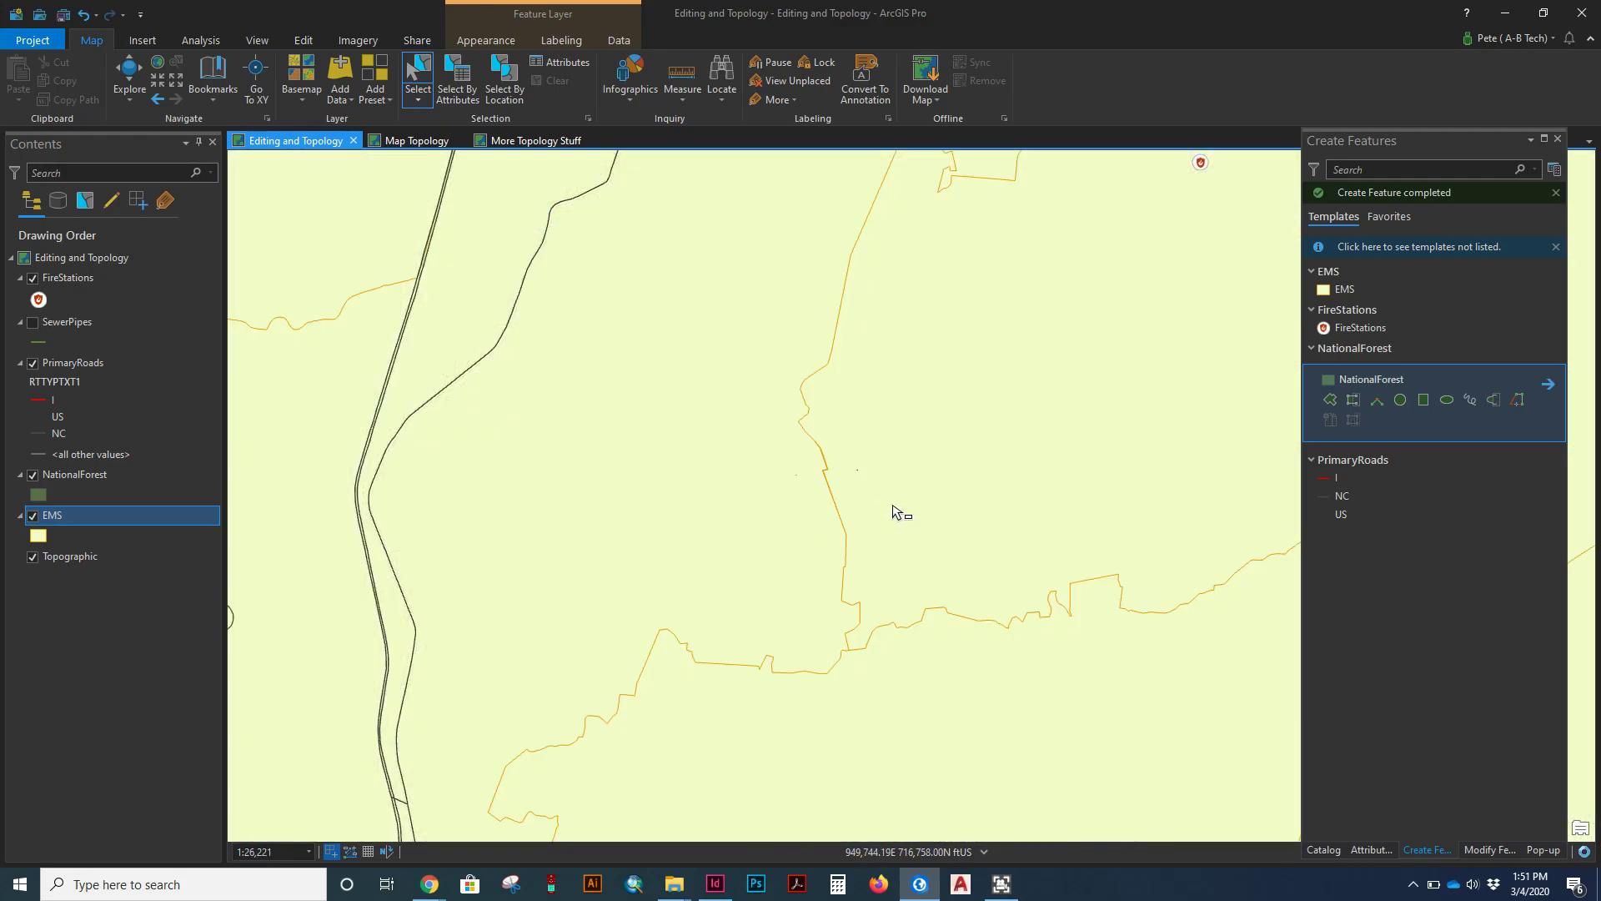
scroll(888, 524, "down", 1)
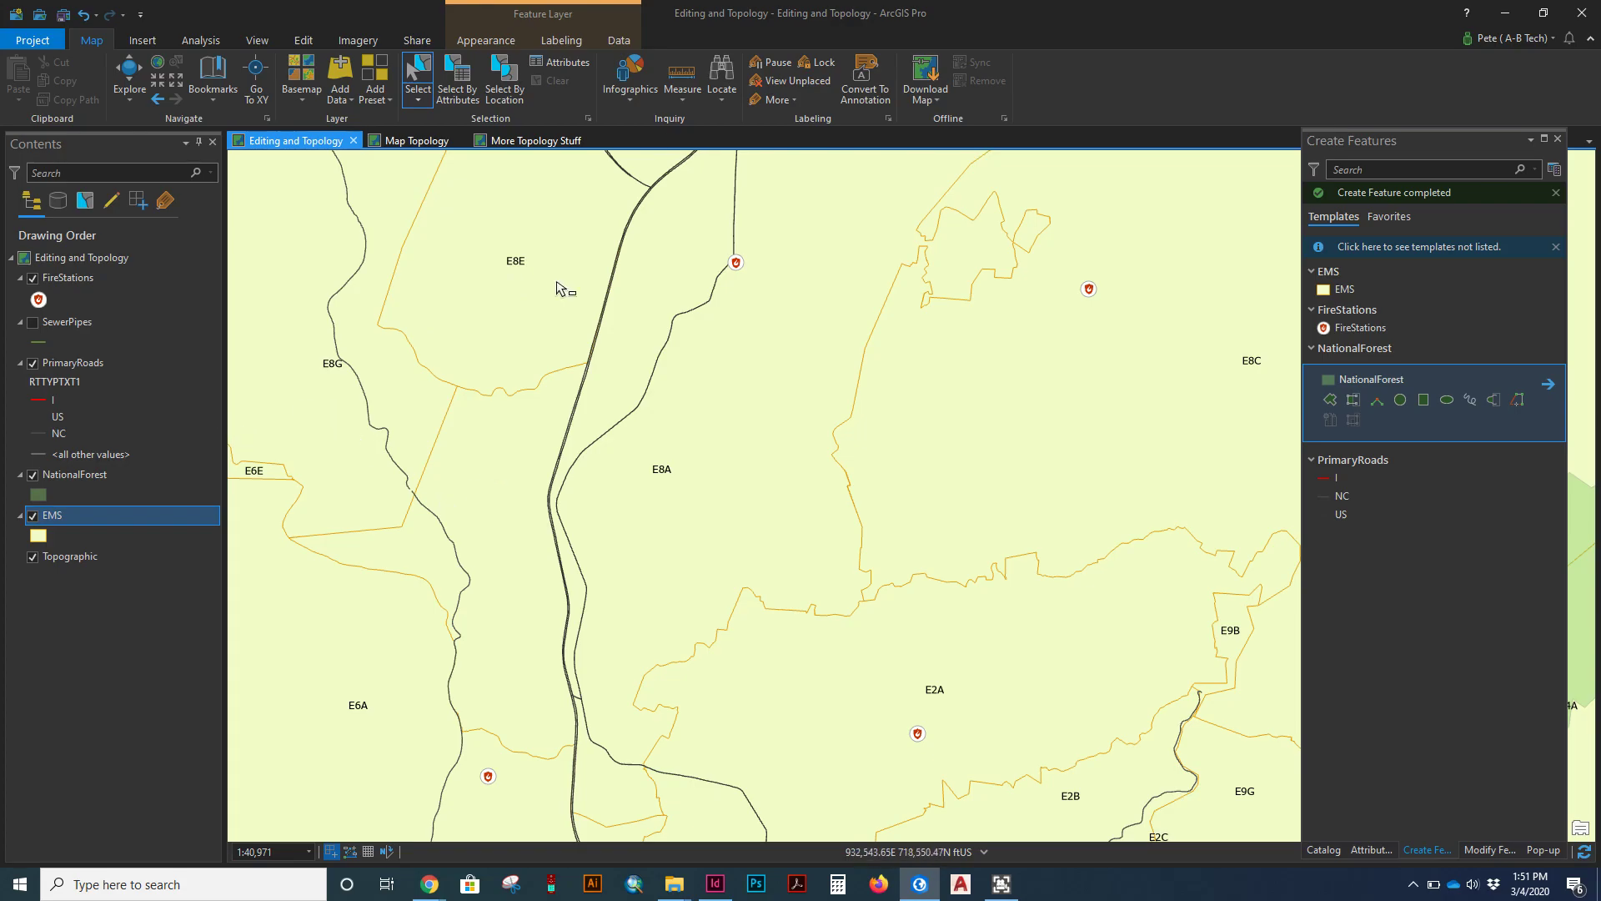
scroll(653, 438, "down", 2)
scroll(653, 438, "down", 2)
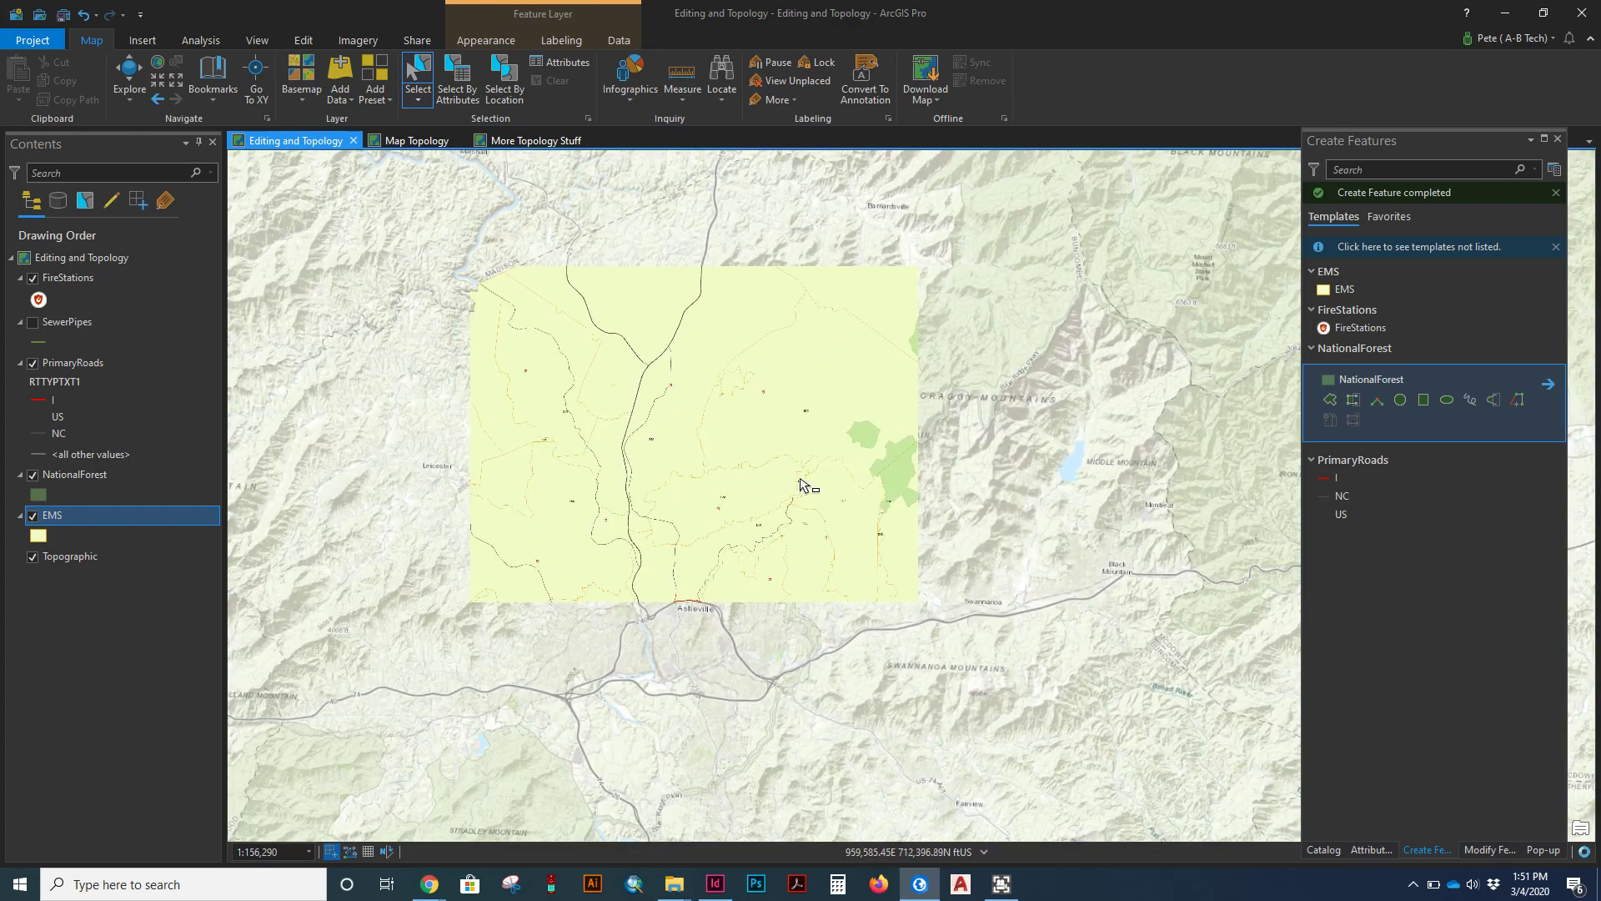
left_click_drag(821, 598, 878, 439)
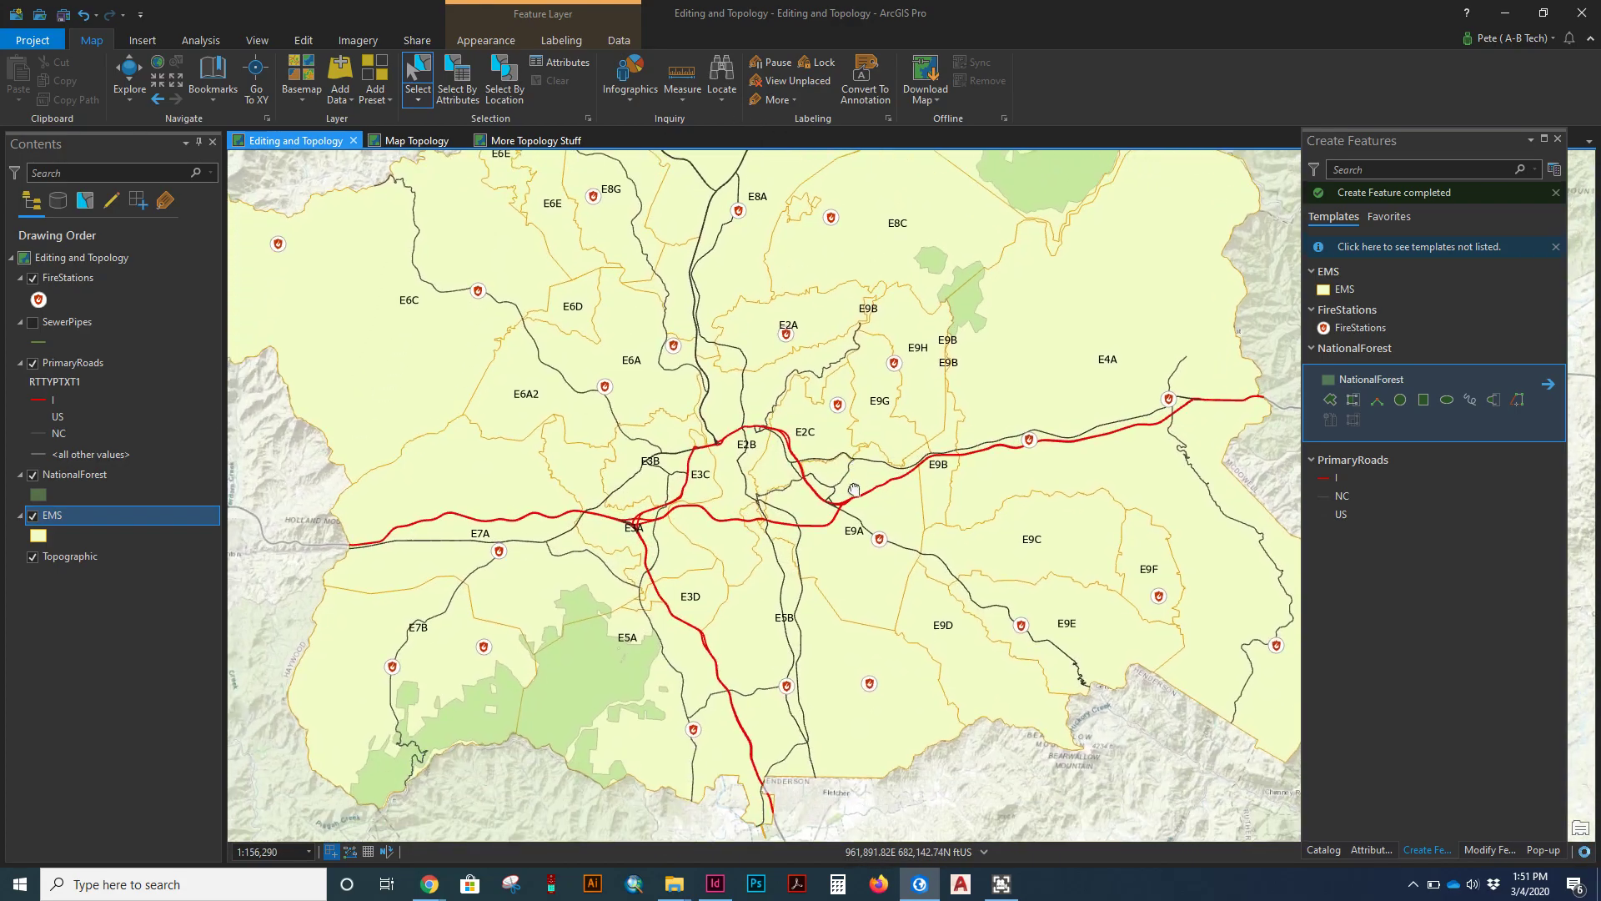
Step: Switch to the Map Topology map and review its SewerPipes and SewerStructures layers
left_click(417, 148)
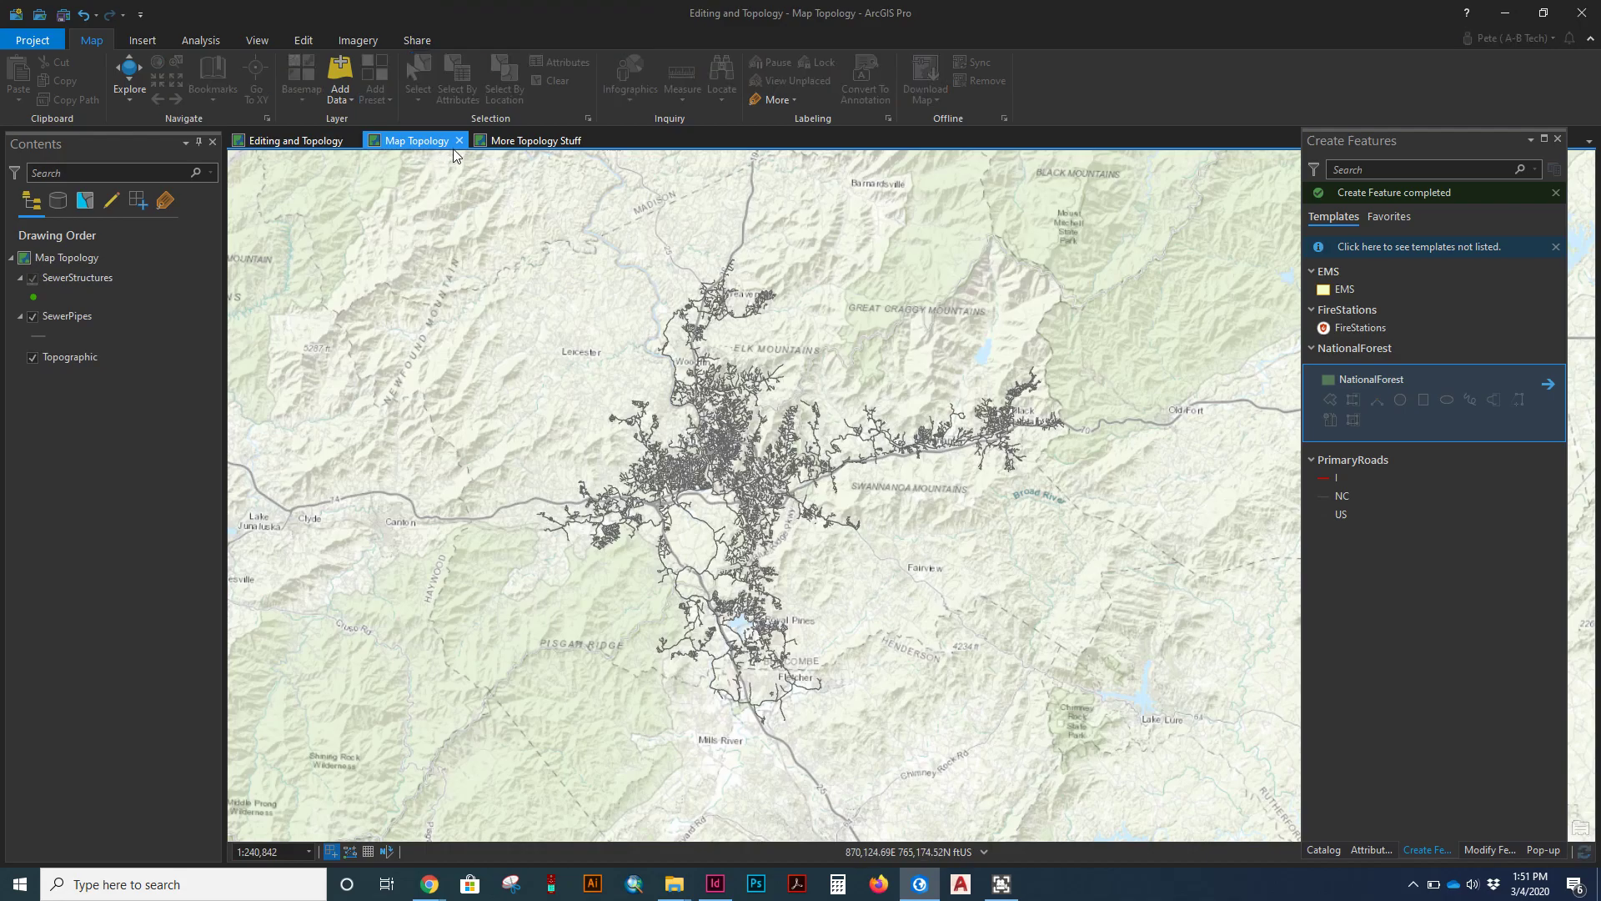
left_click(92, 317)
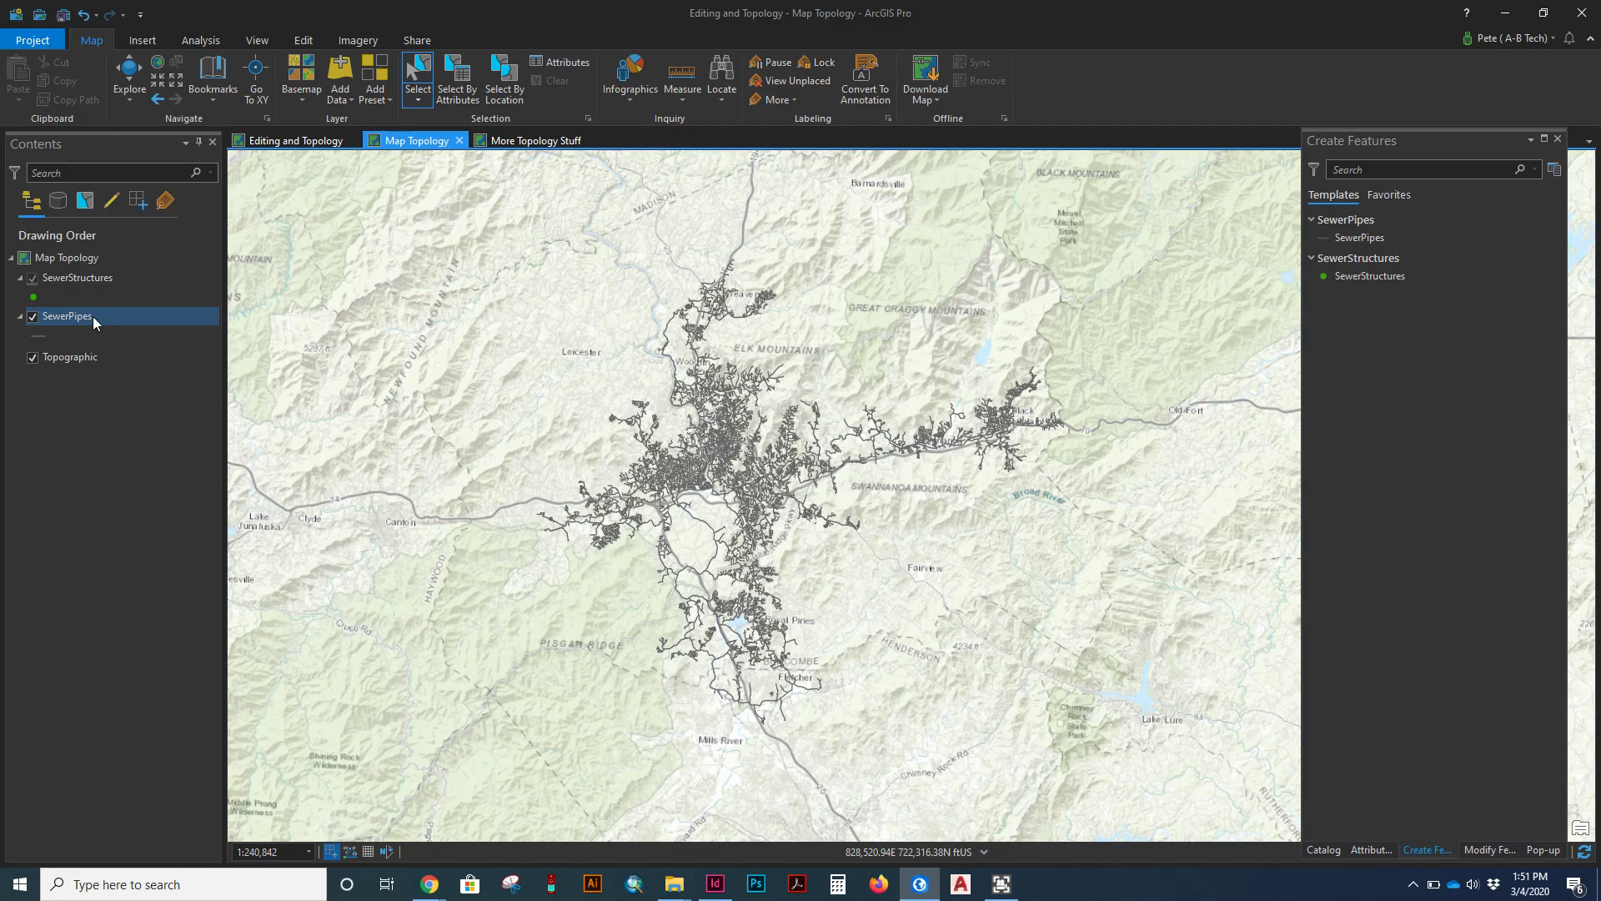
left_click(73, 277)
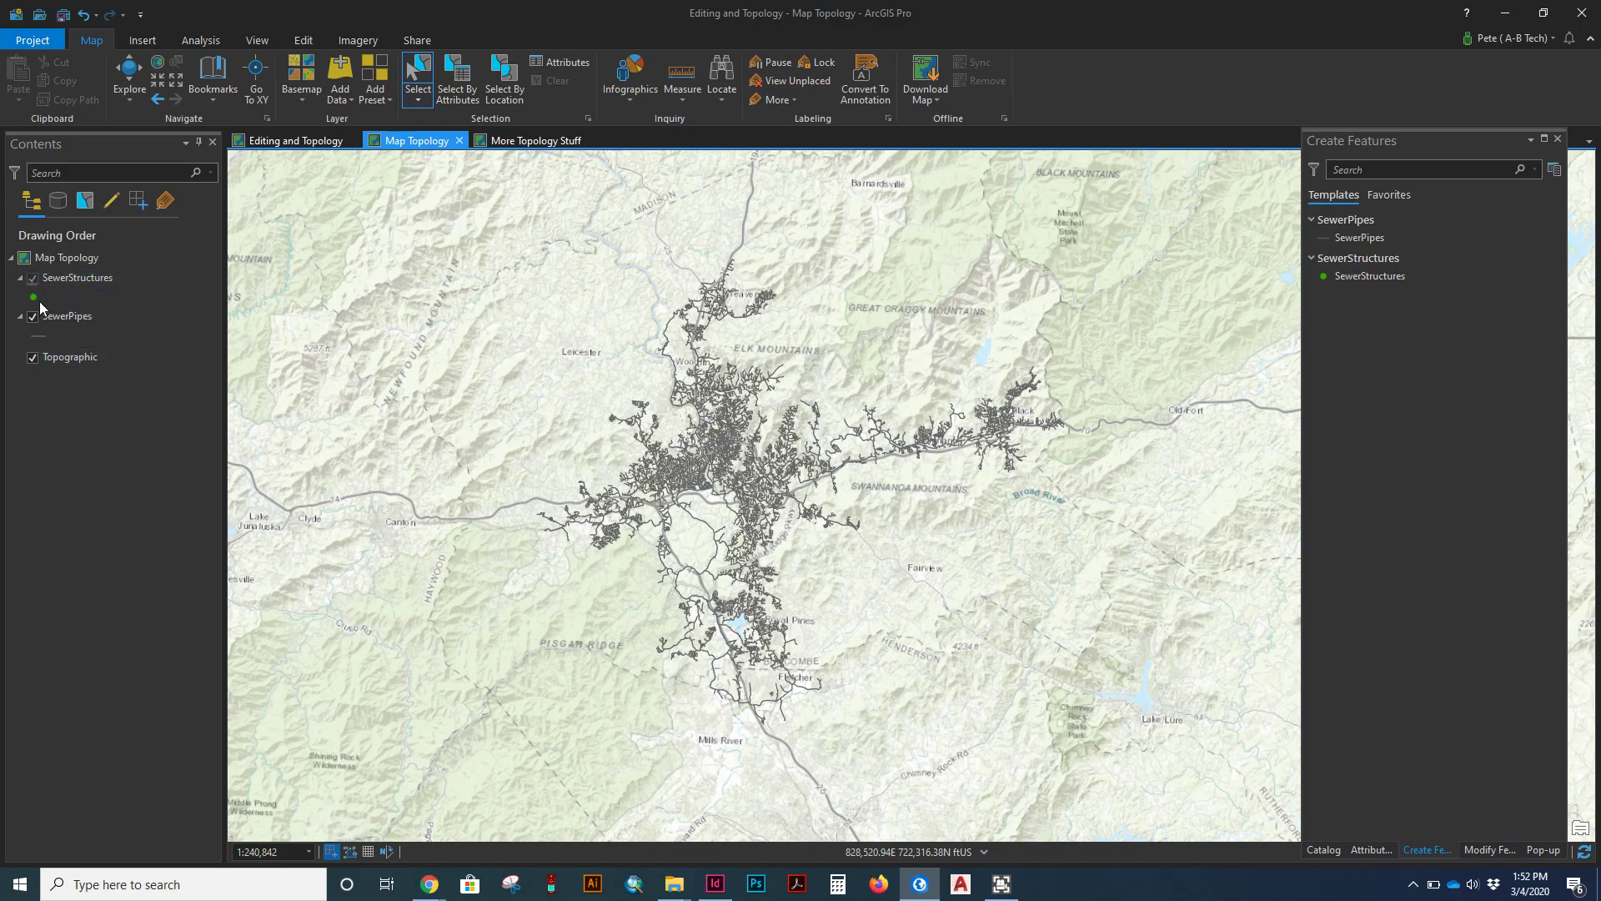
left_click(46, 281)
Step: Examine the sewer network around the community college at a scale where the SewerStructures points draw
scroll(763, 500, "up", 2)
scroll(763, 501, "up", 1)
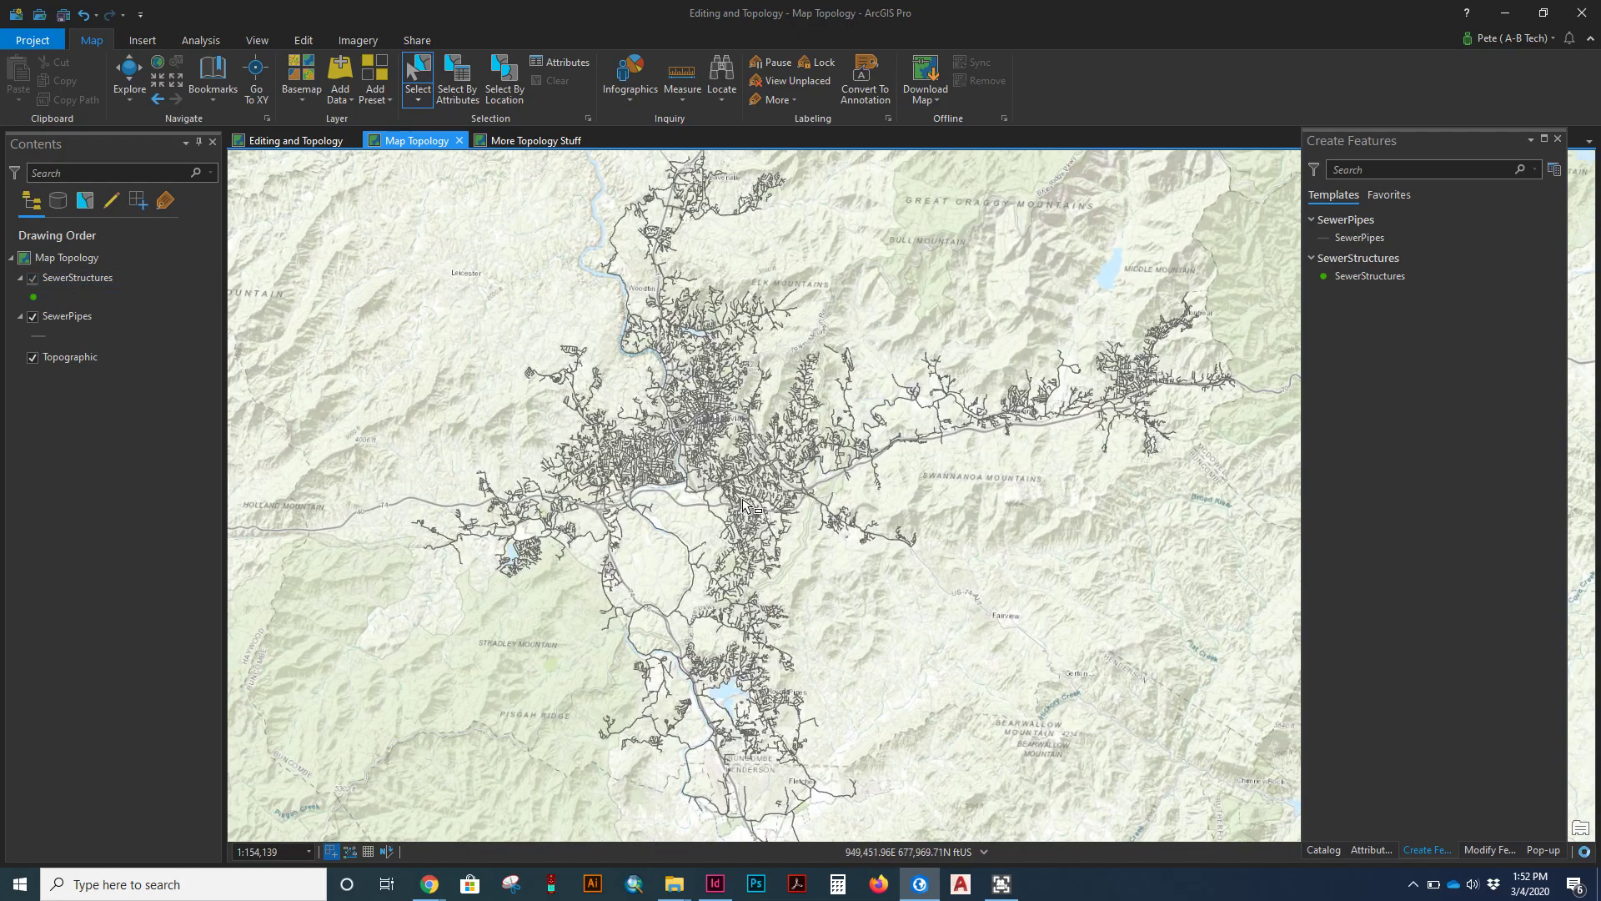
scroll(740, 496, "up", 1)
scroll(741, 496, "up", 1)
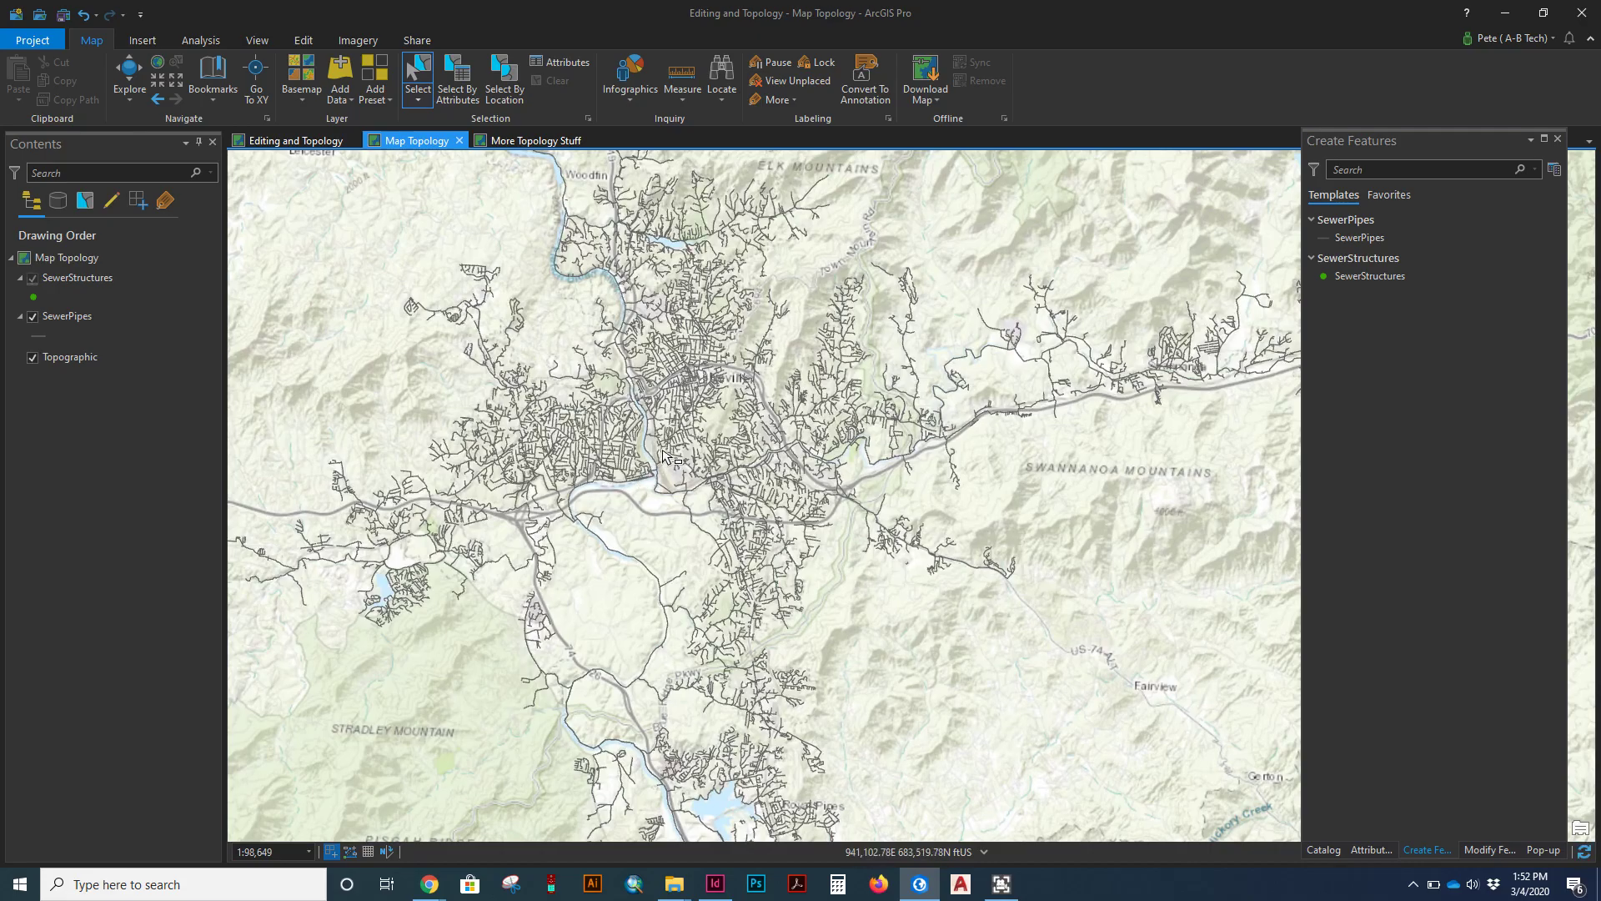
scroll(665, 470, "up", 1)
scroll(665, 469, "up", 2)
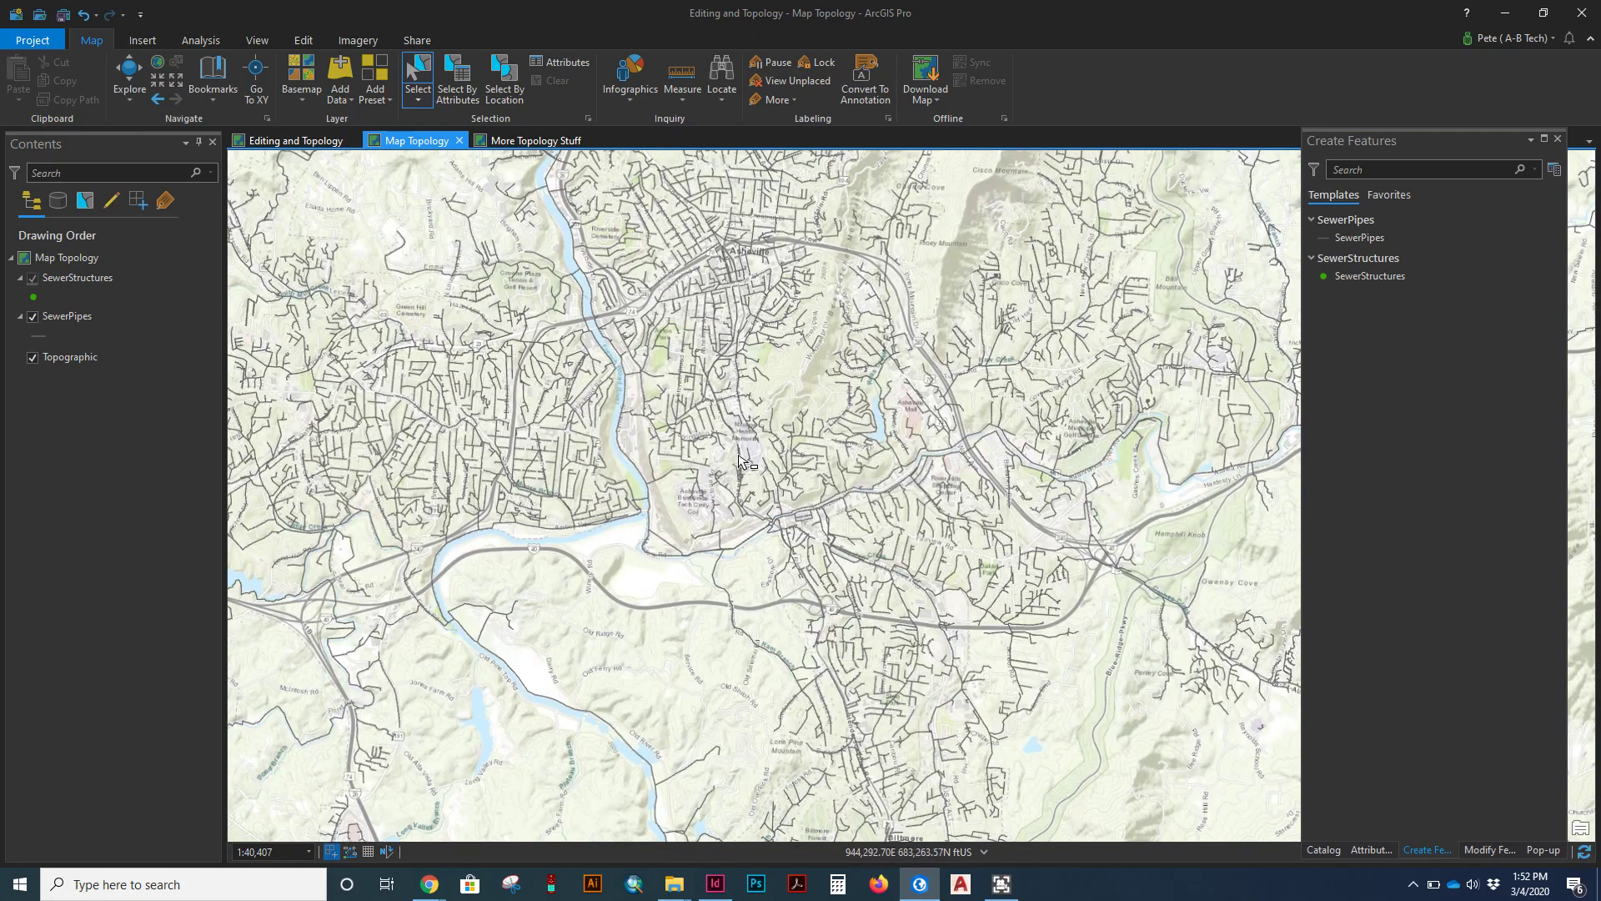
scroll(739, 459, "up", 1)
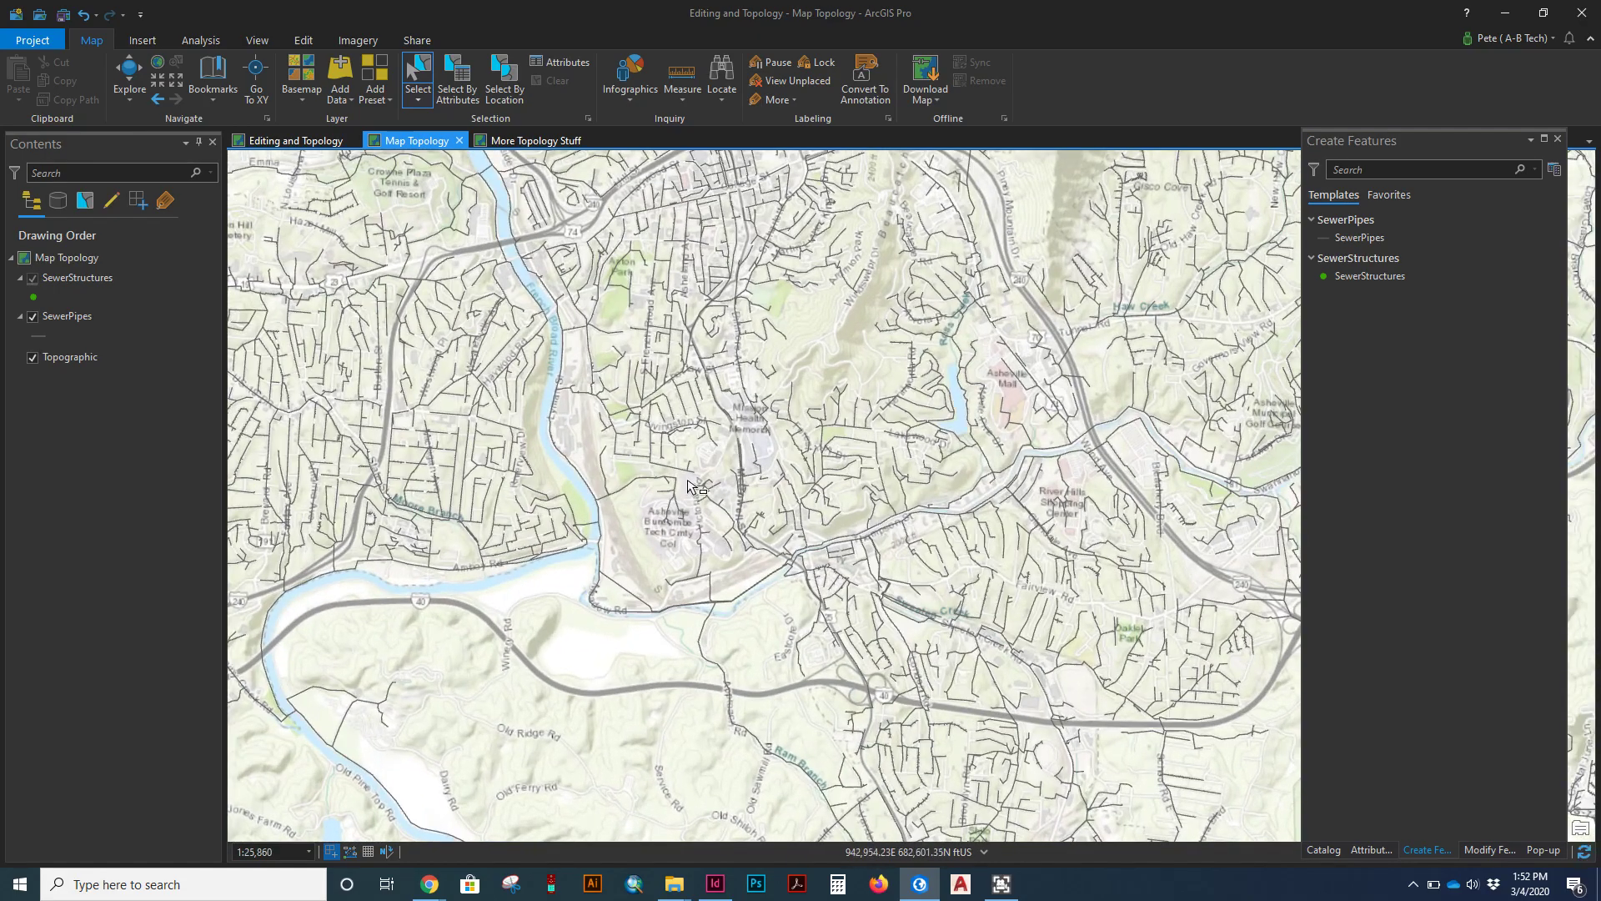
scroll(682, 498, "up", 1)
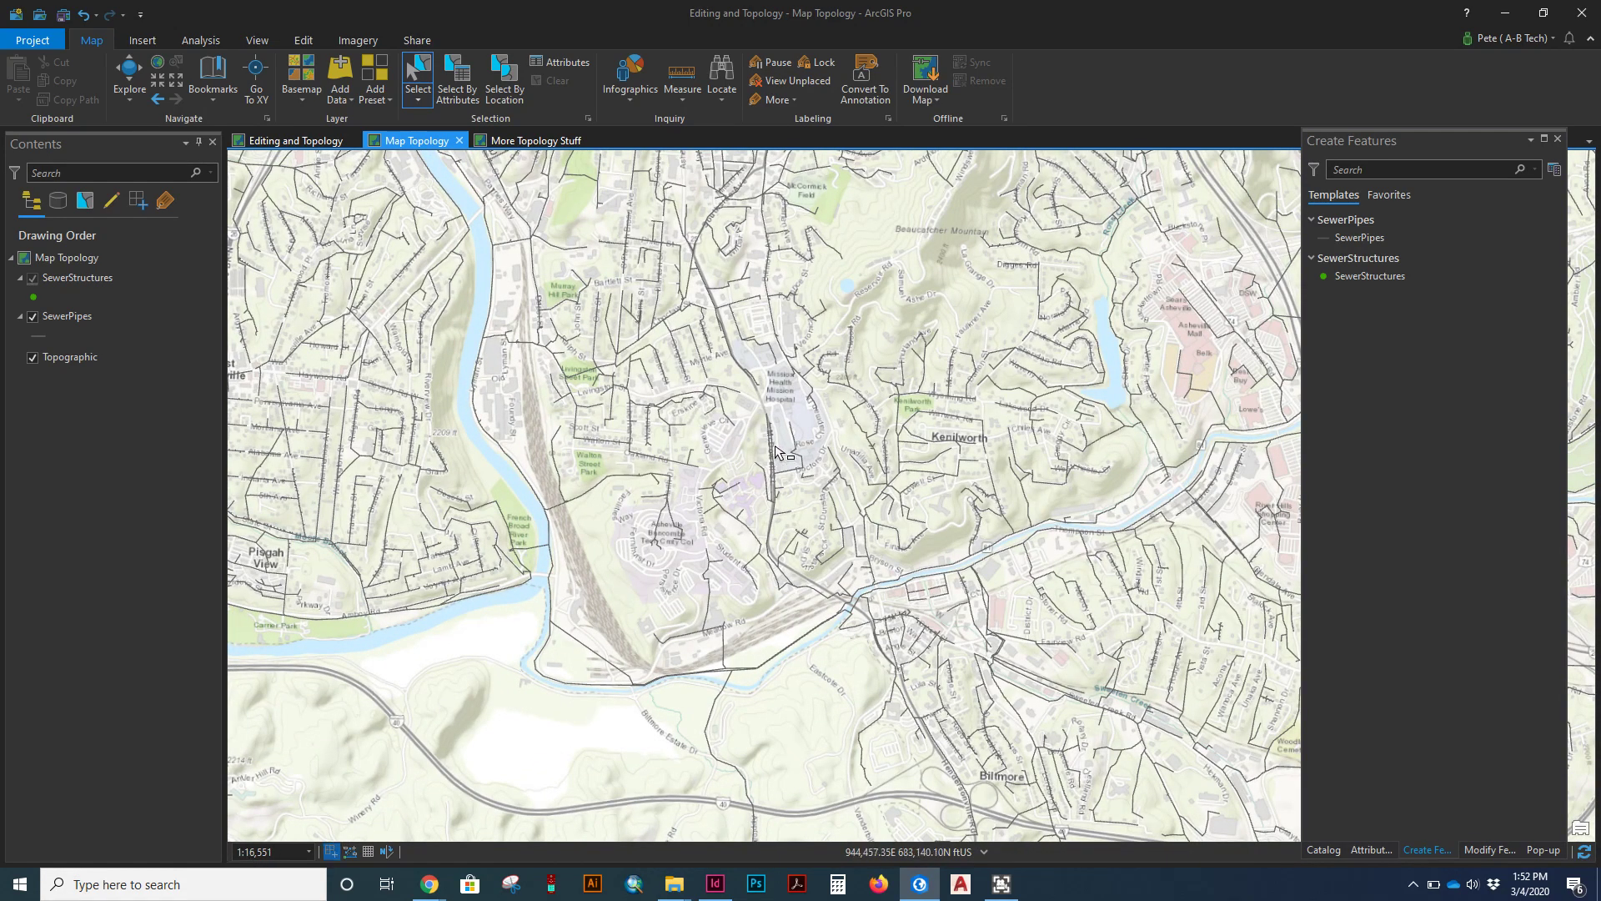
scroll(777, 453, "up", 1)
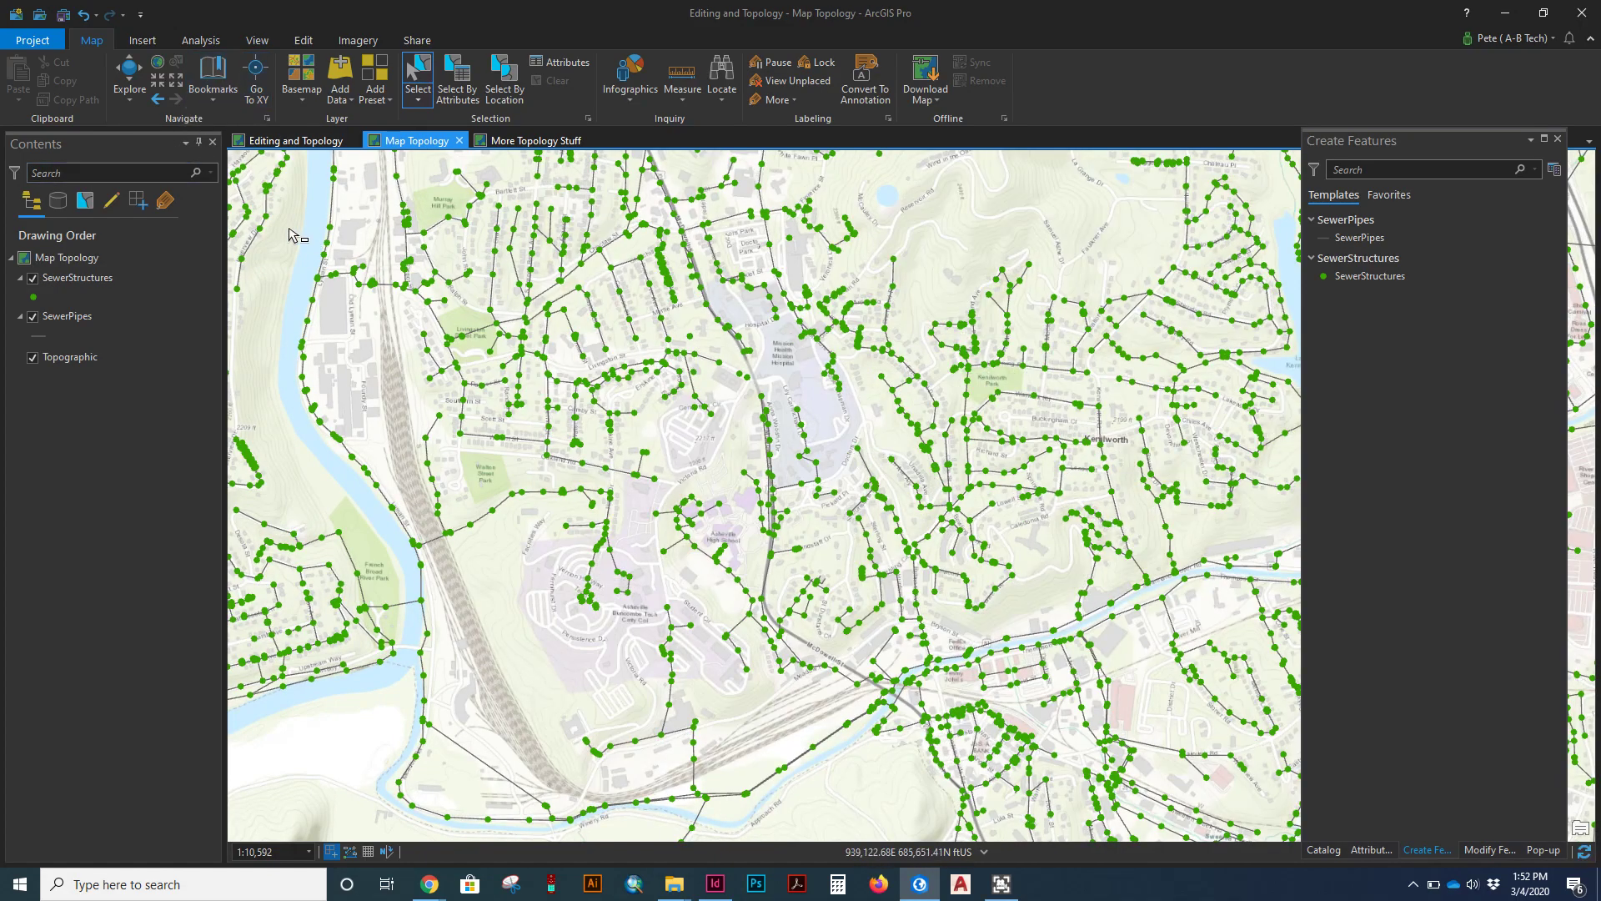
Step: Go to the Map Topology bookmark and examine the sewer pipes and structures along Gaston St
left_click(217, 90)
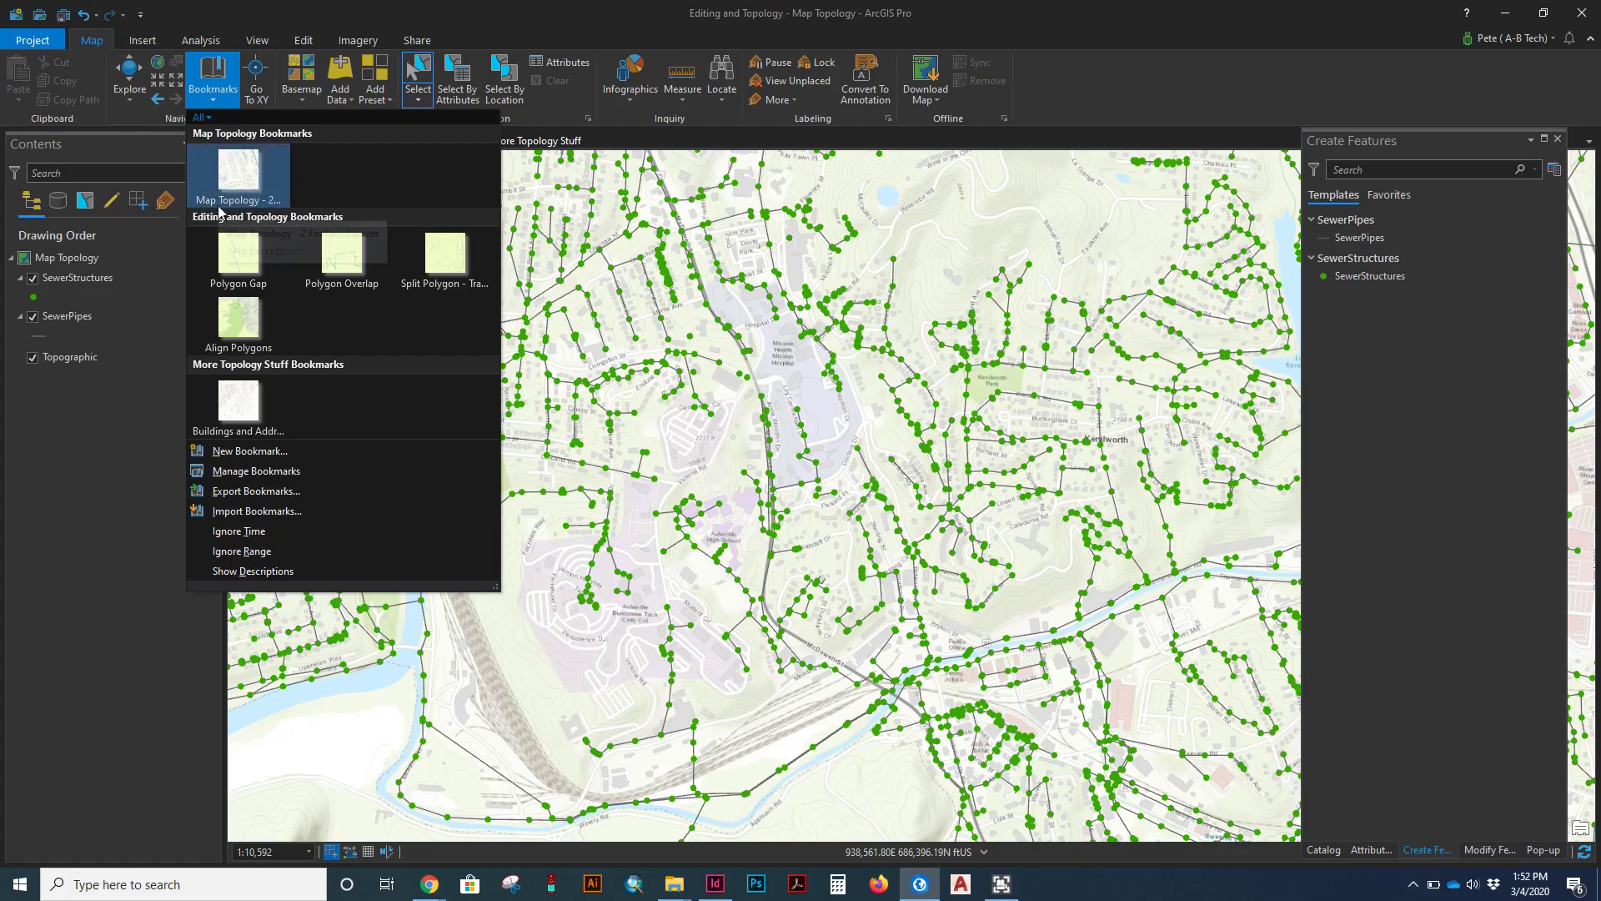
left_click(267, 201)
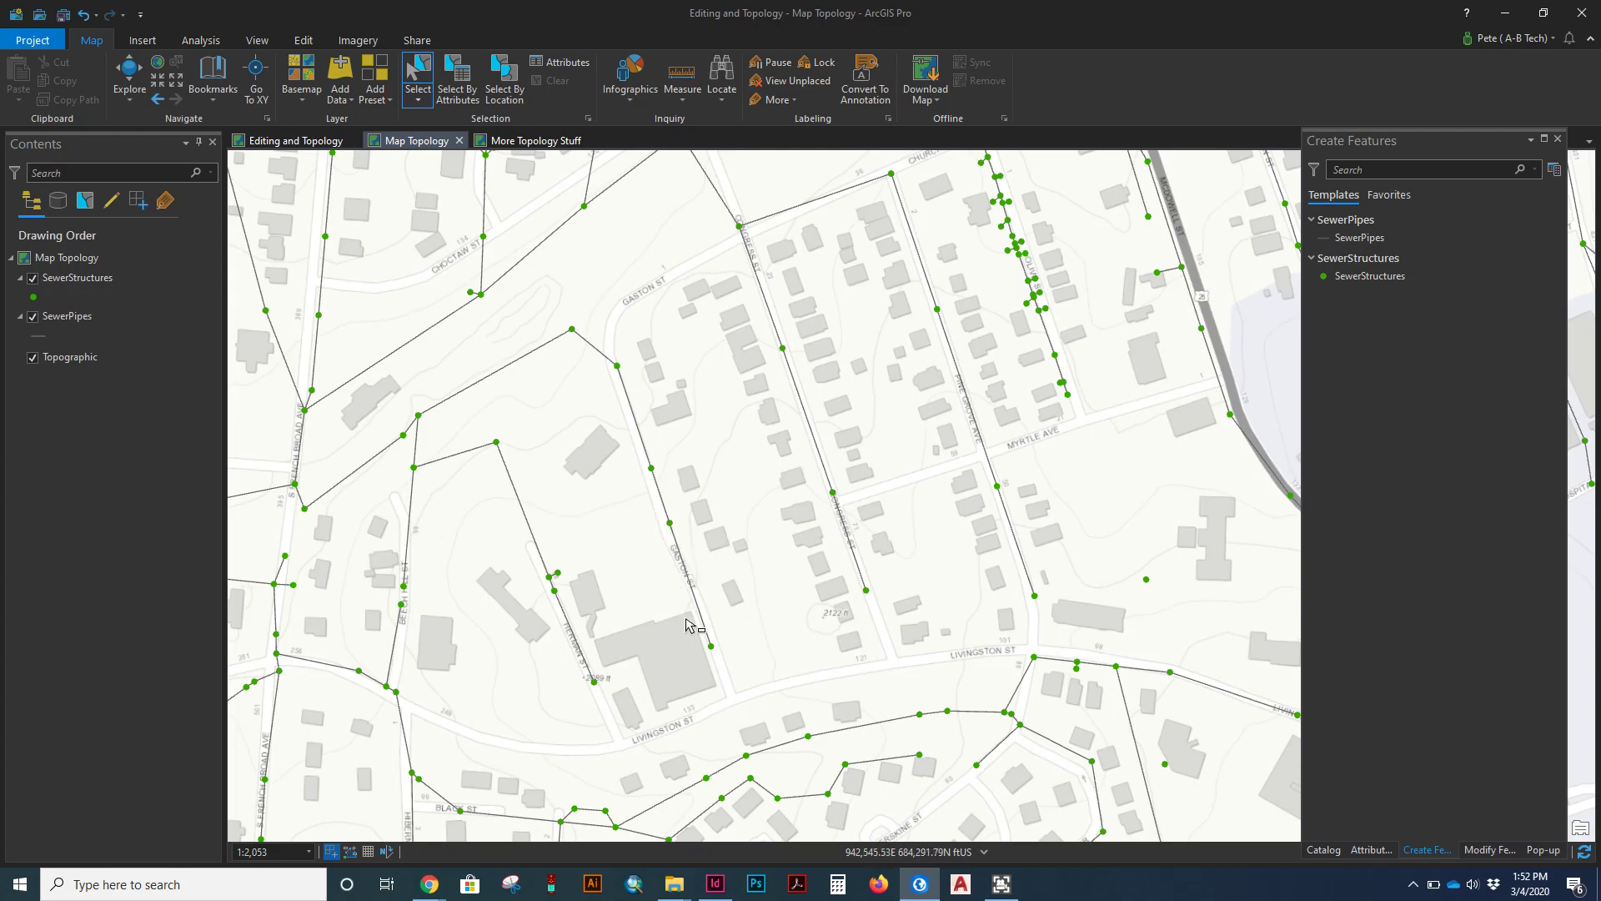
scroll(686, 576, "up", 2)
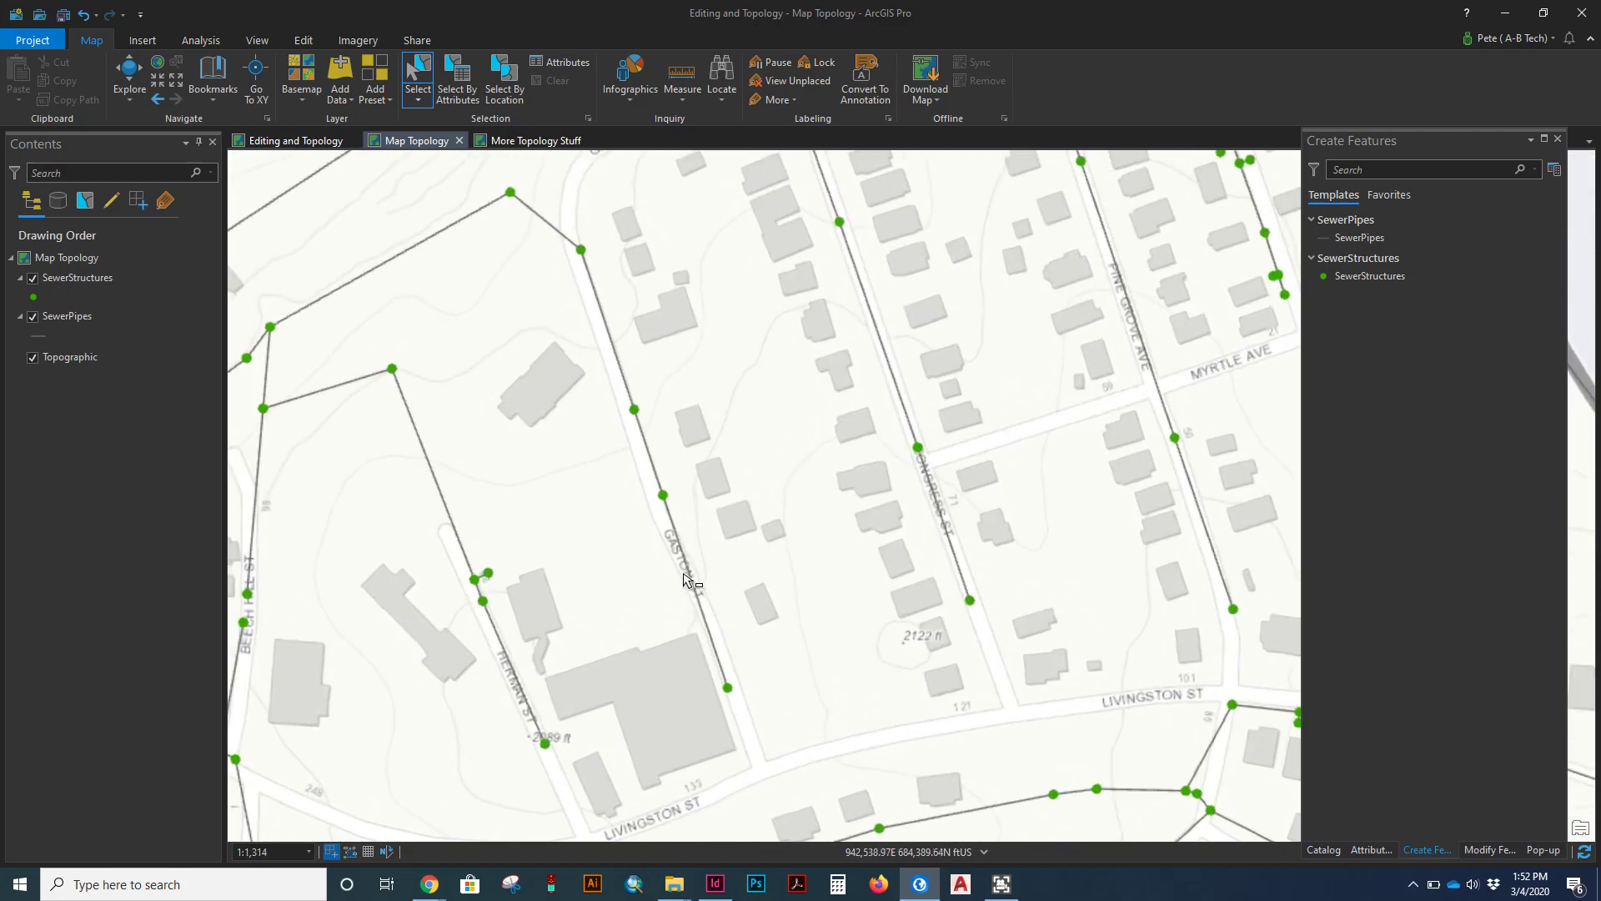
scroll(705, 531, "up", 2)
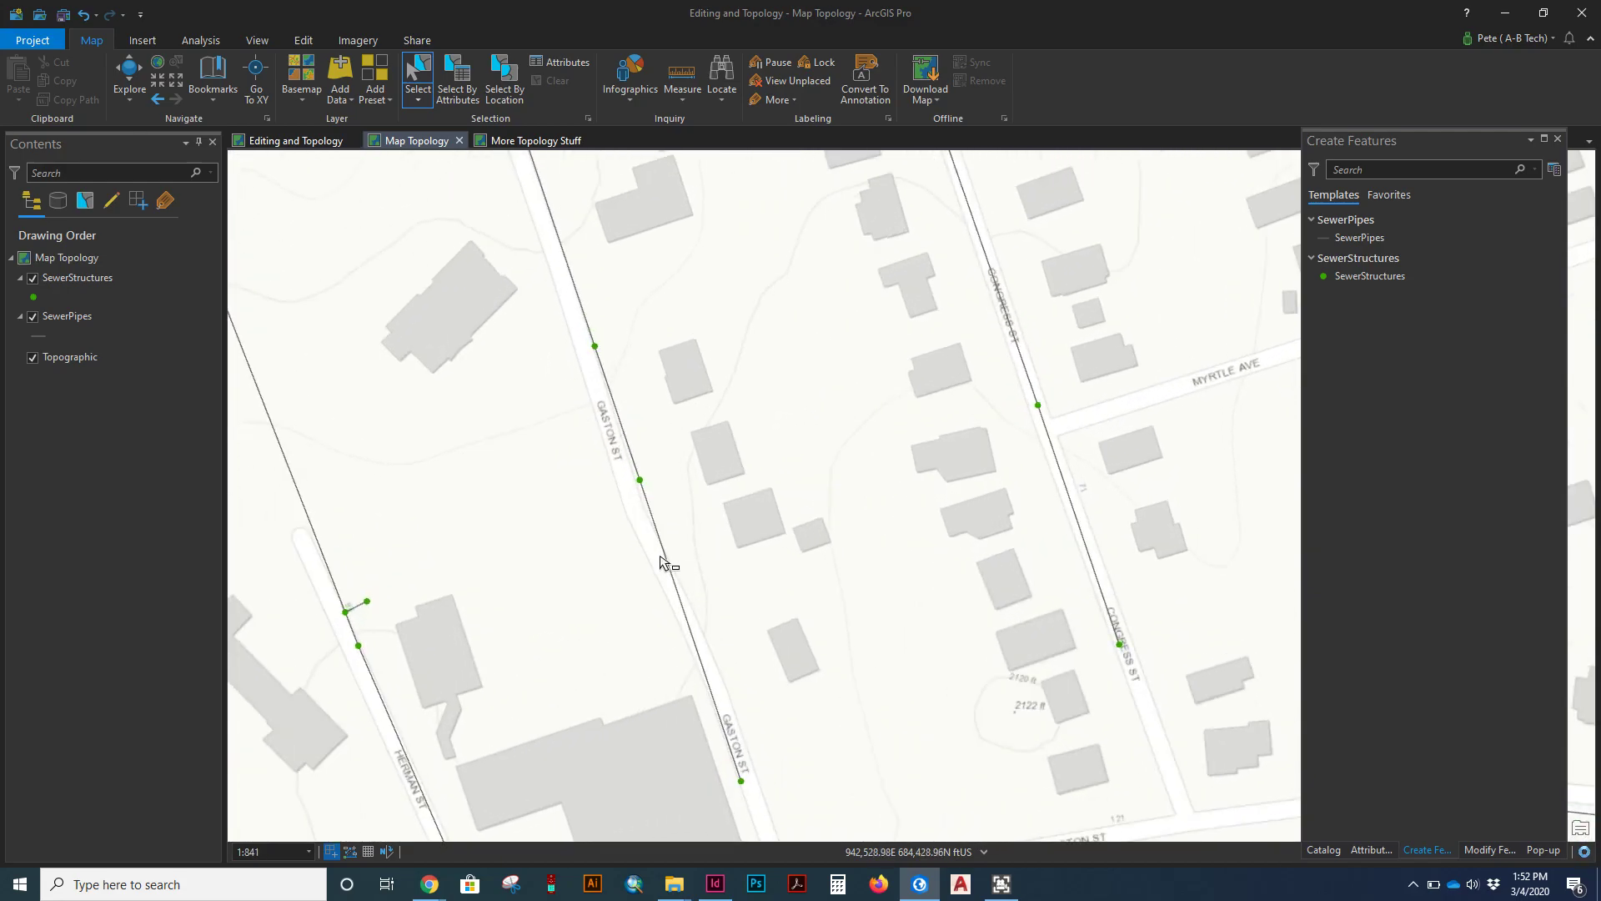
Step: Select the sewer pipe running south from the middle Gaston St structure and examine where the two meet
left_click(670, 572)
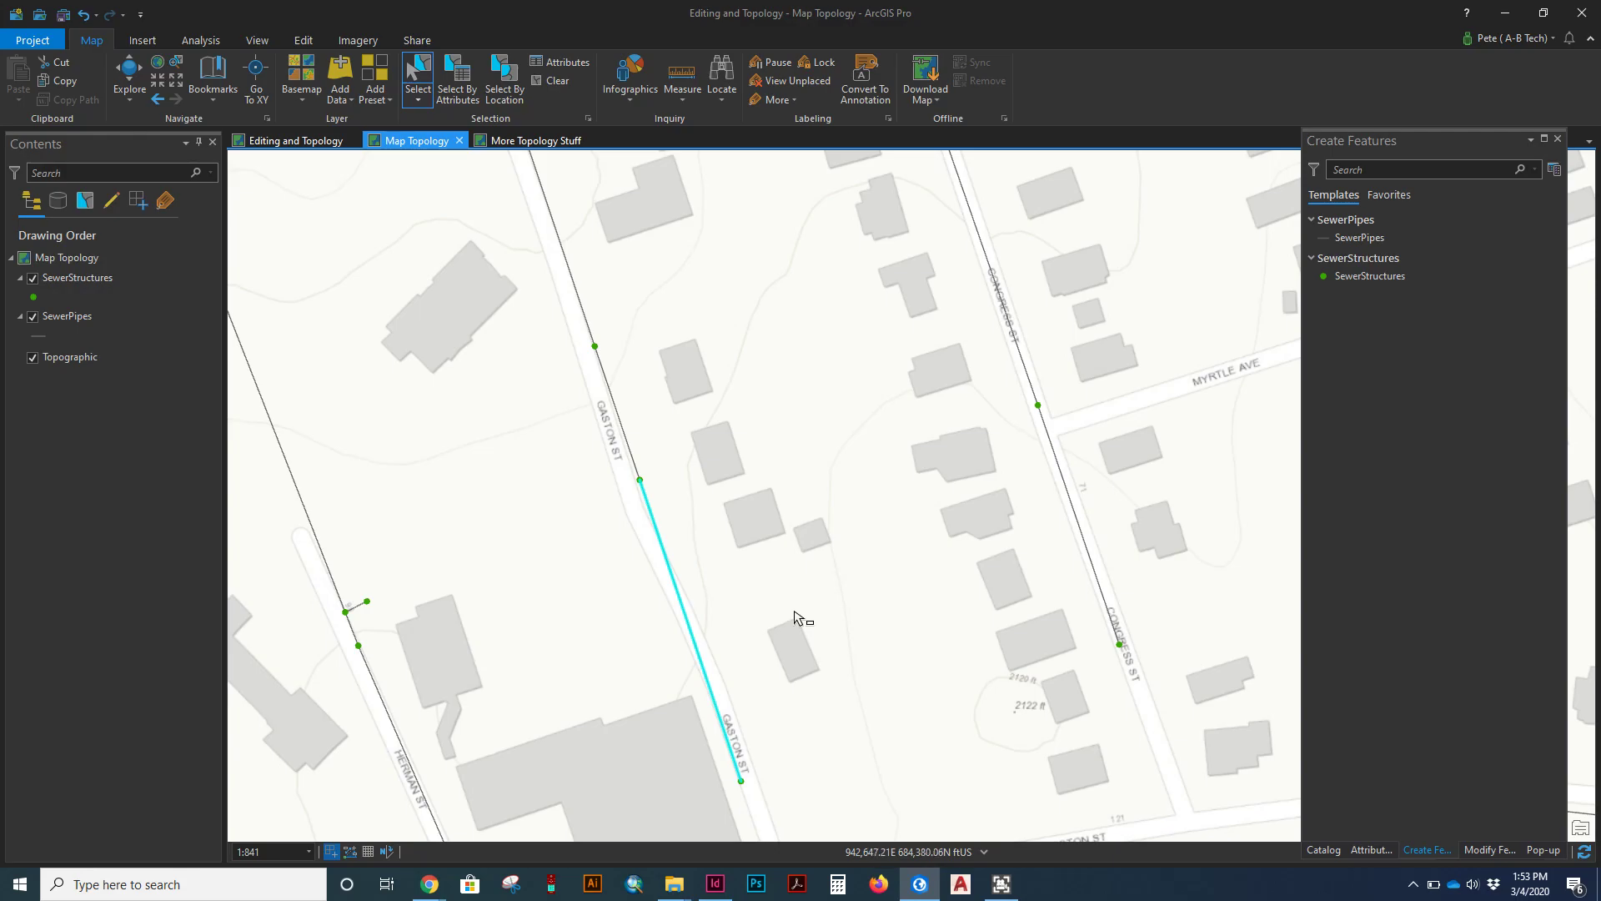
left_click(640, 482)
left_click(655, 523)
left_click(650, 522)
left_click(663, 550)
Step: Inspect the vertices of the southern Gaston St pipe and the point of its upper structure with Edit Vertices, clearing the selection at the end
left_click(303, 41)
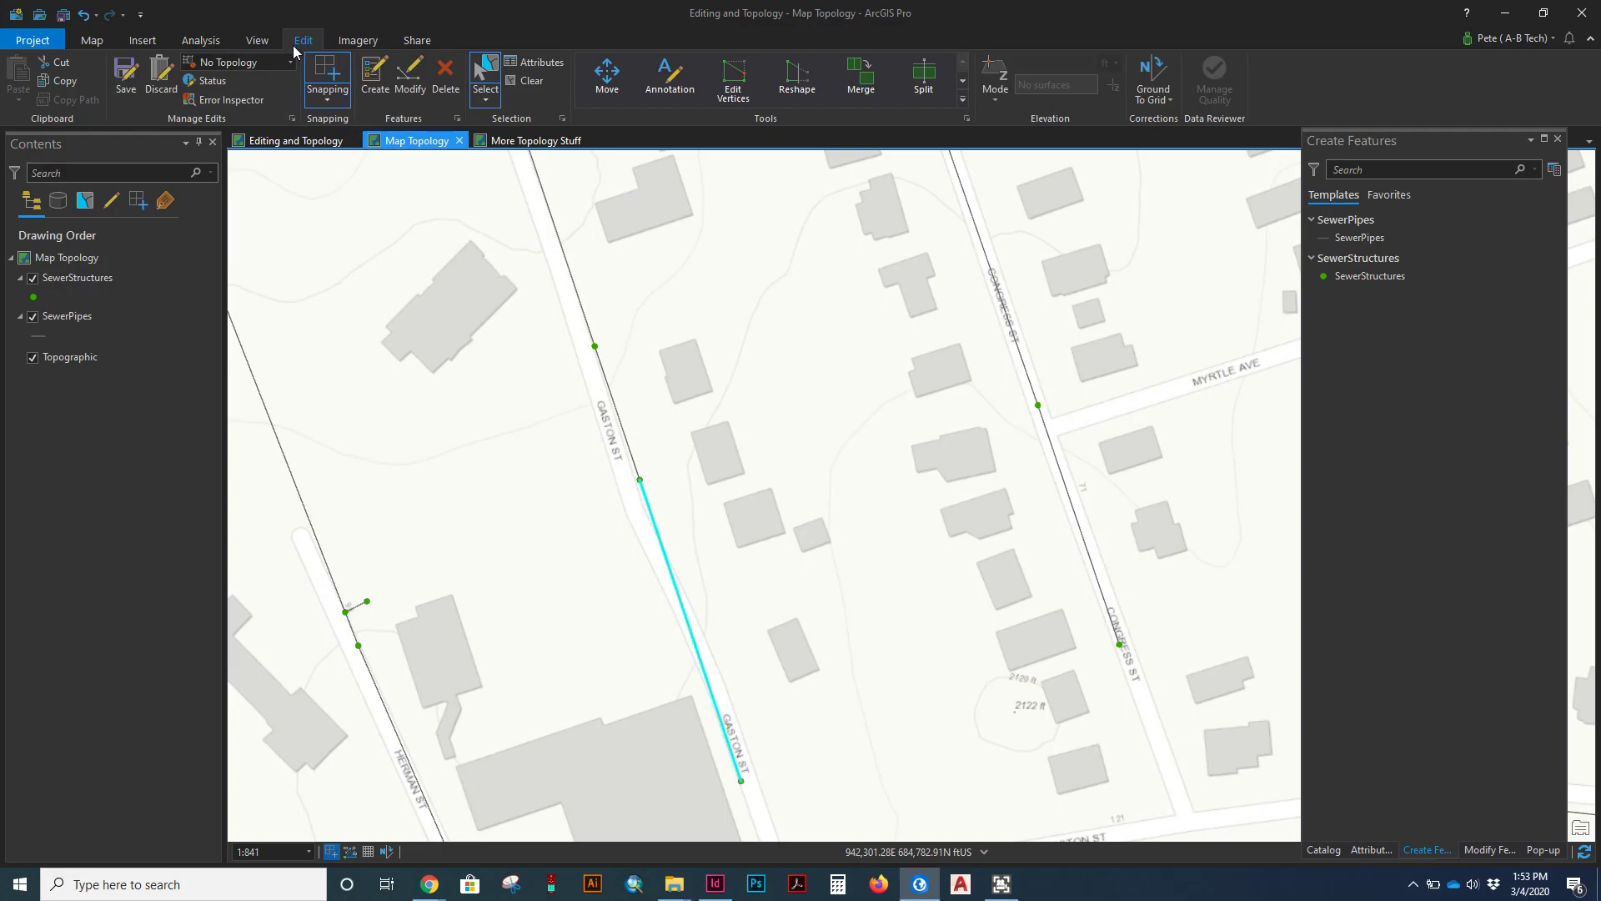
left_click(736, 82)
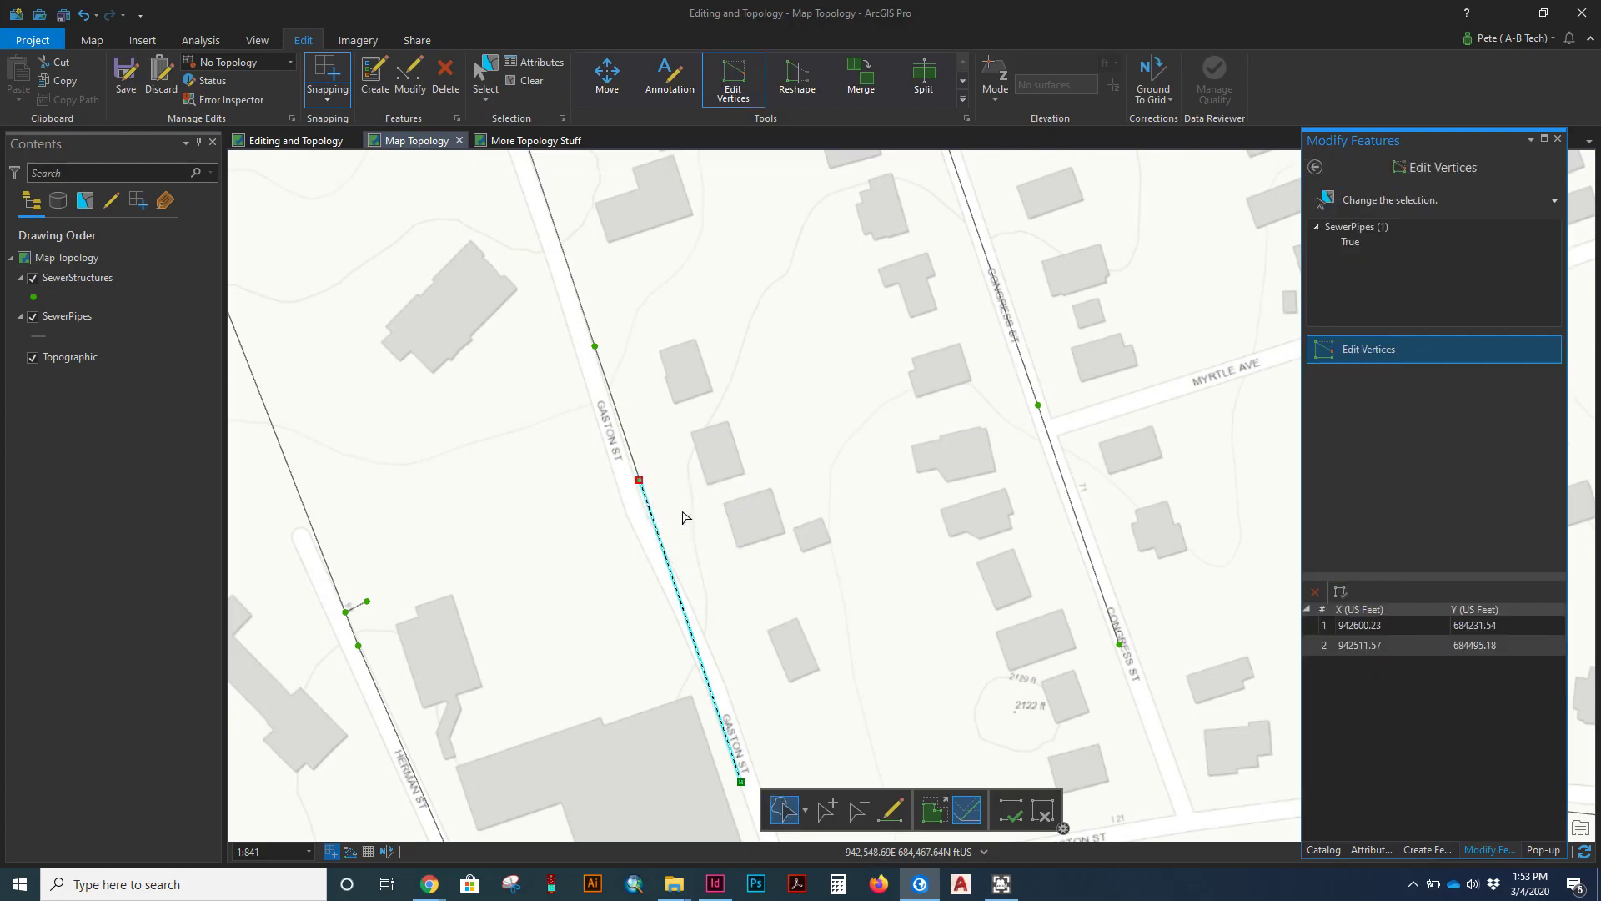
left_click(682, 517)
left_click(640, 481)
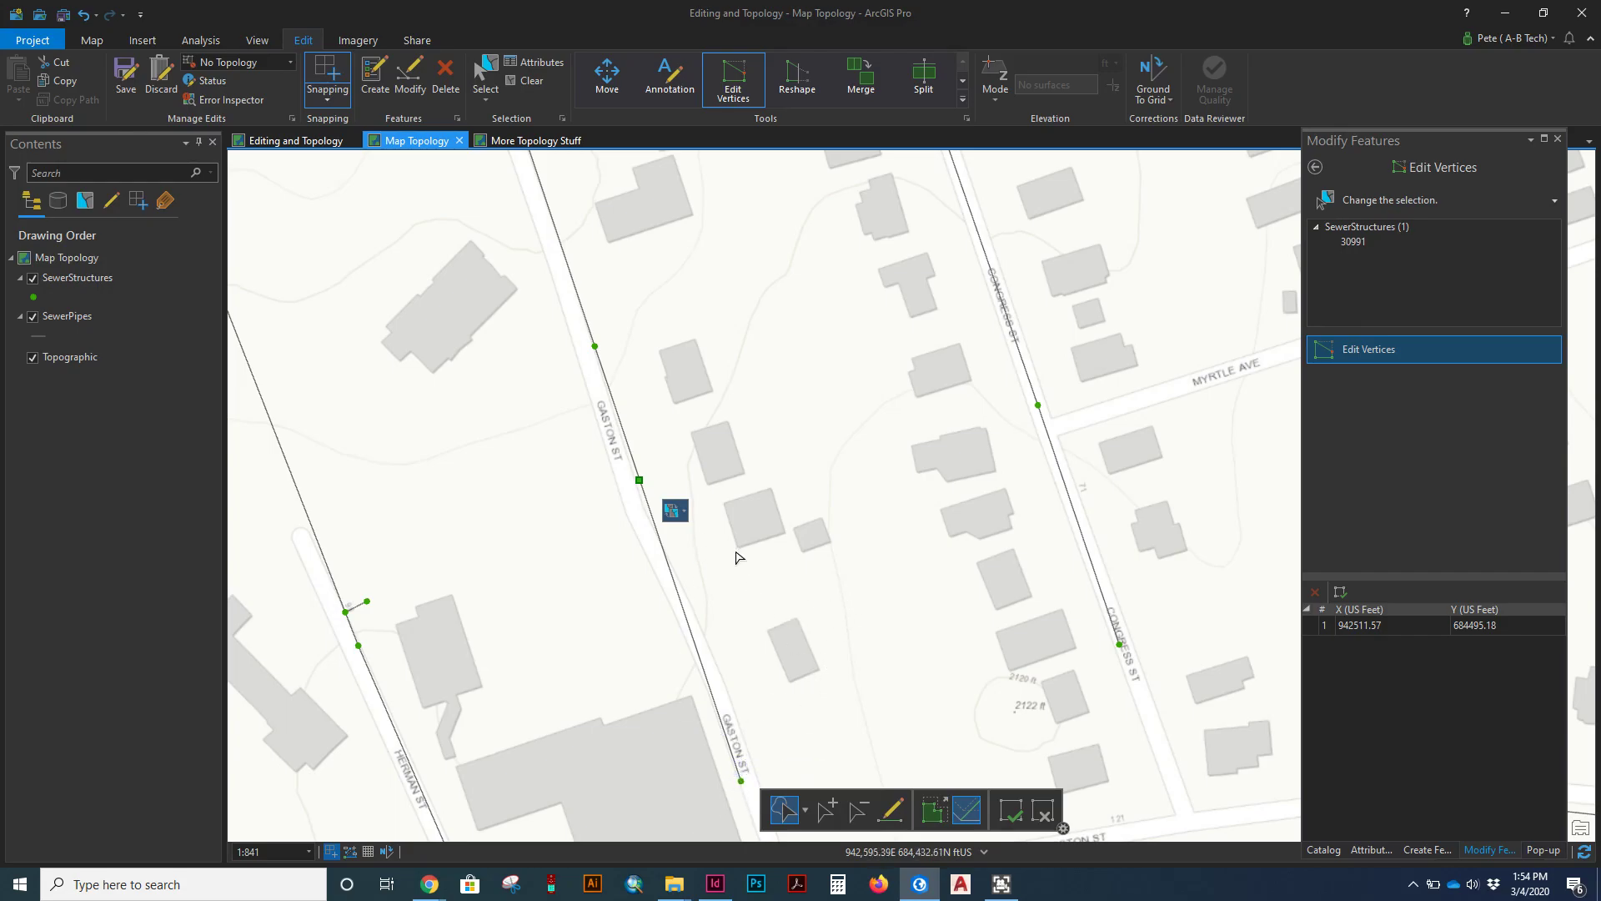
left_click(652, 521)
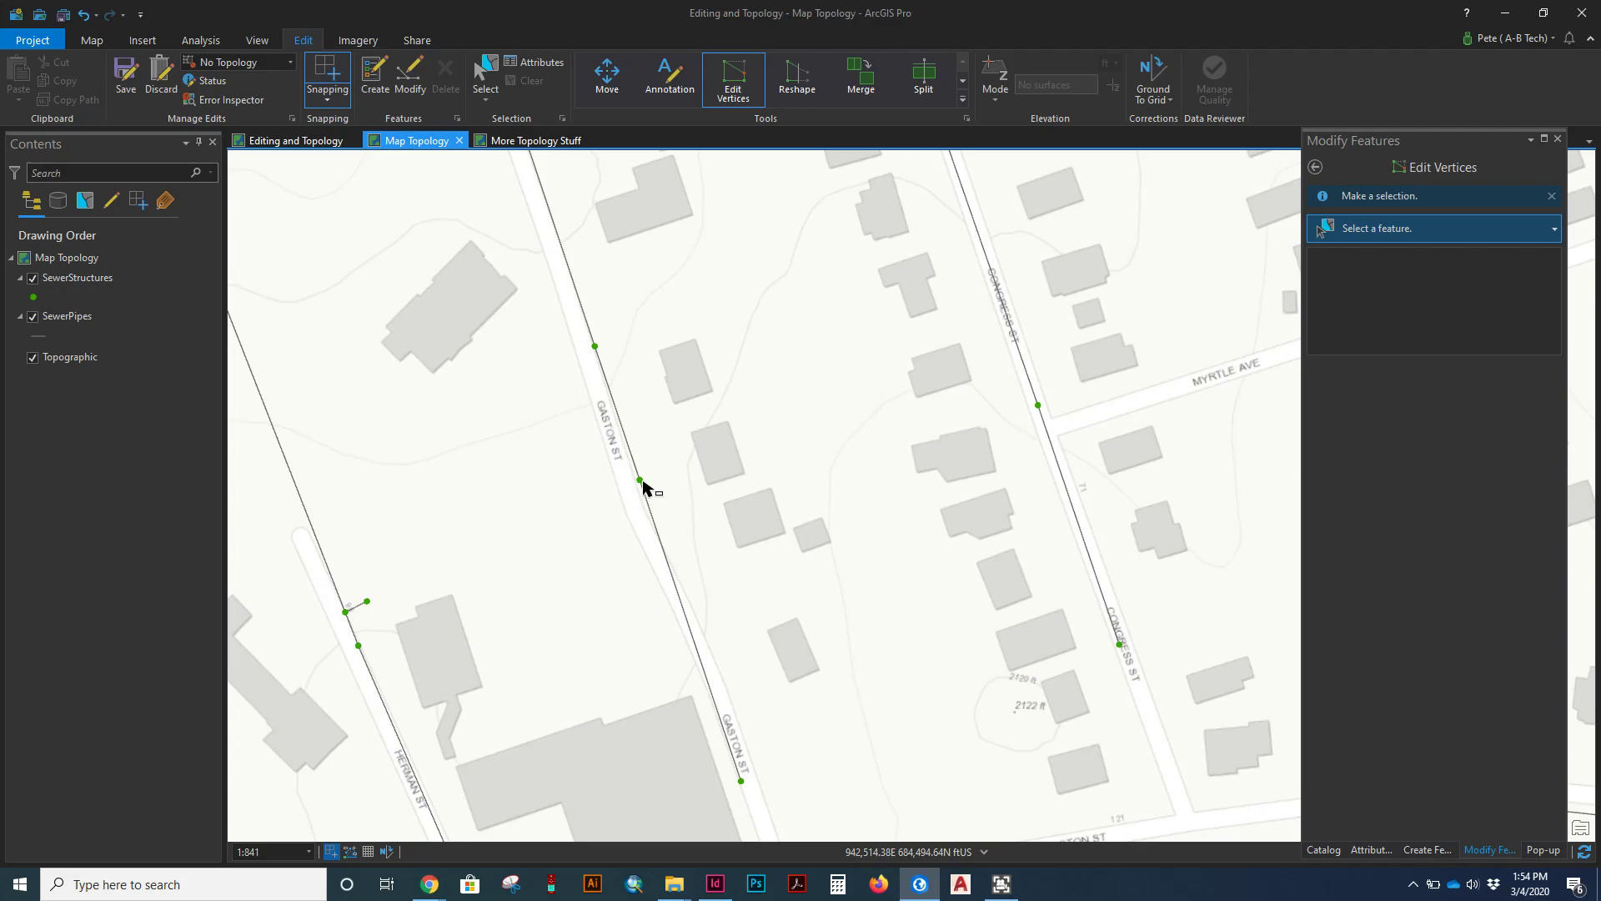
left_click(655, 525)
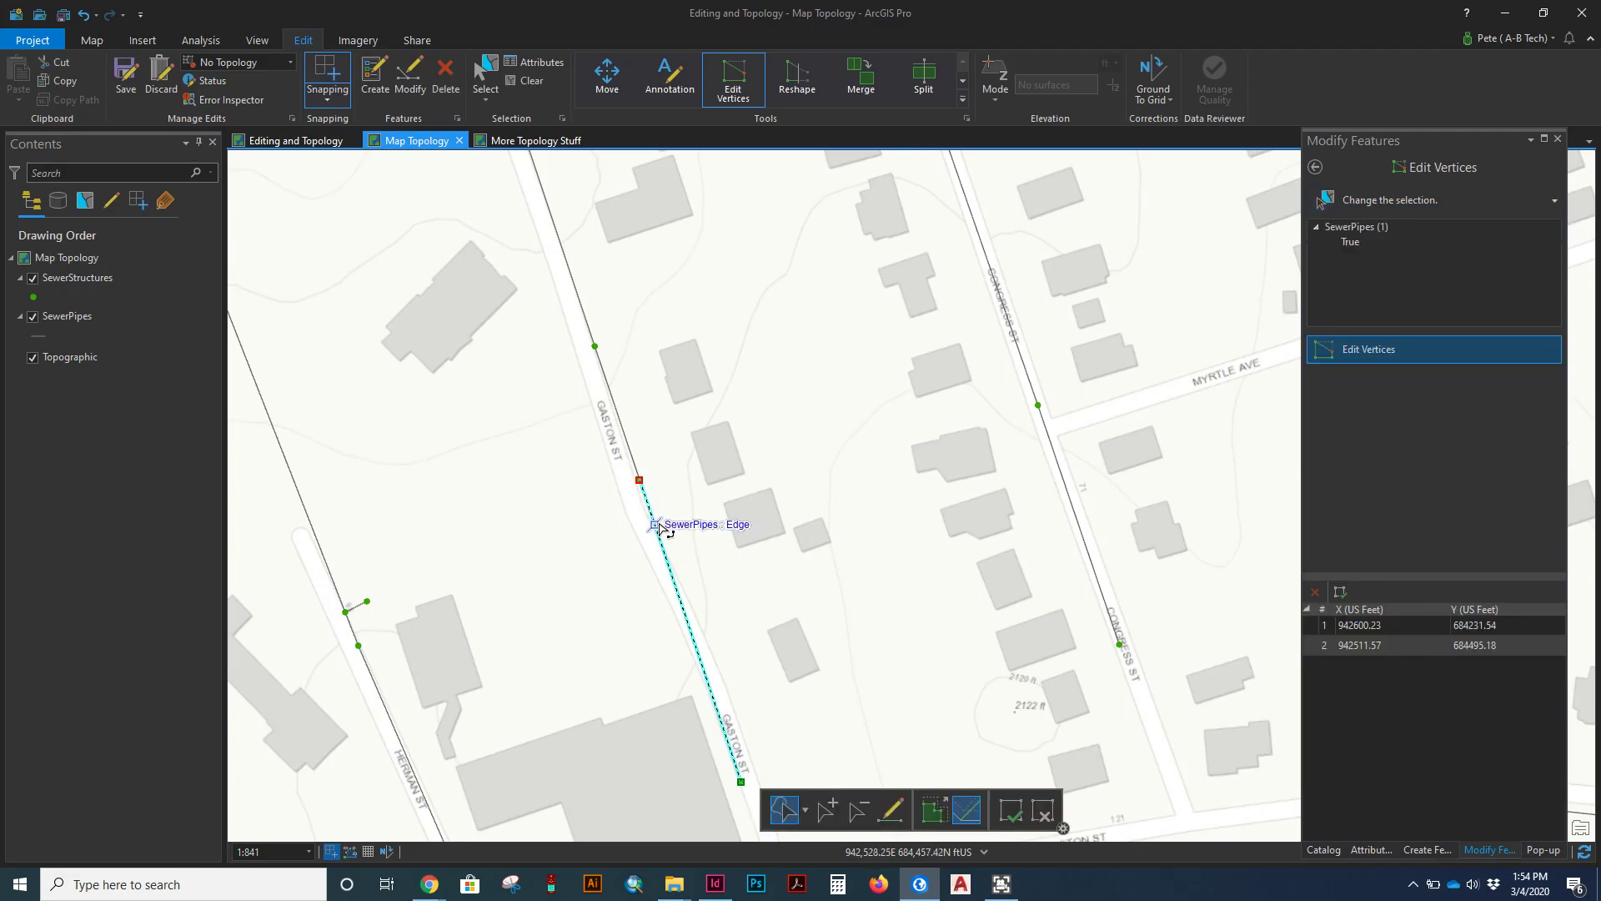
left_click(809, 442)
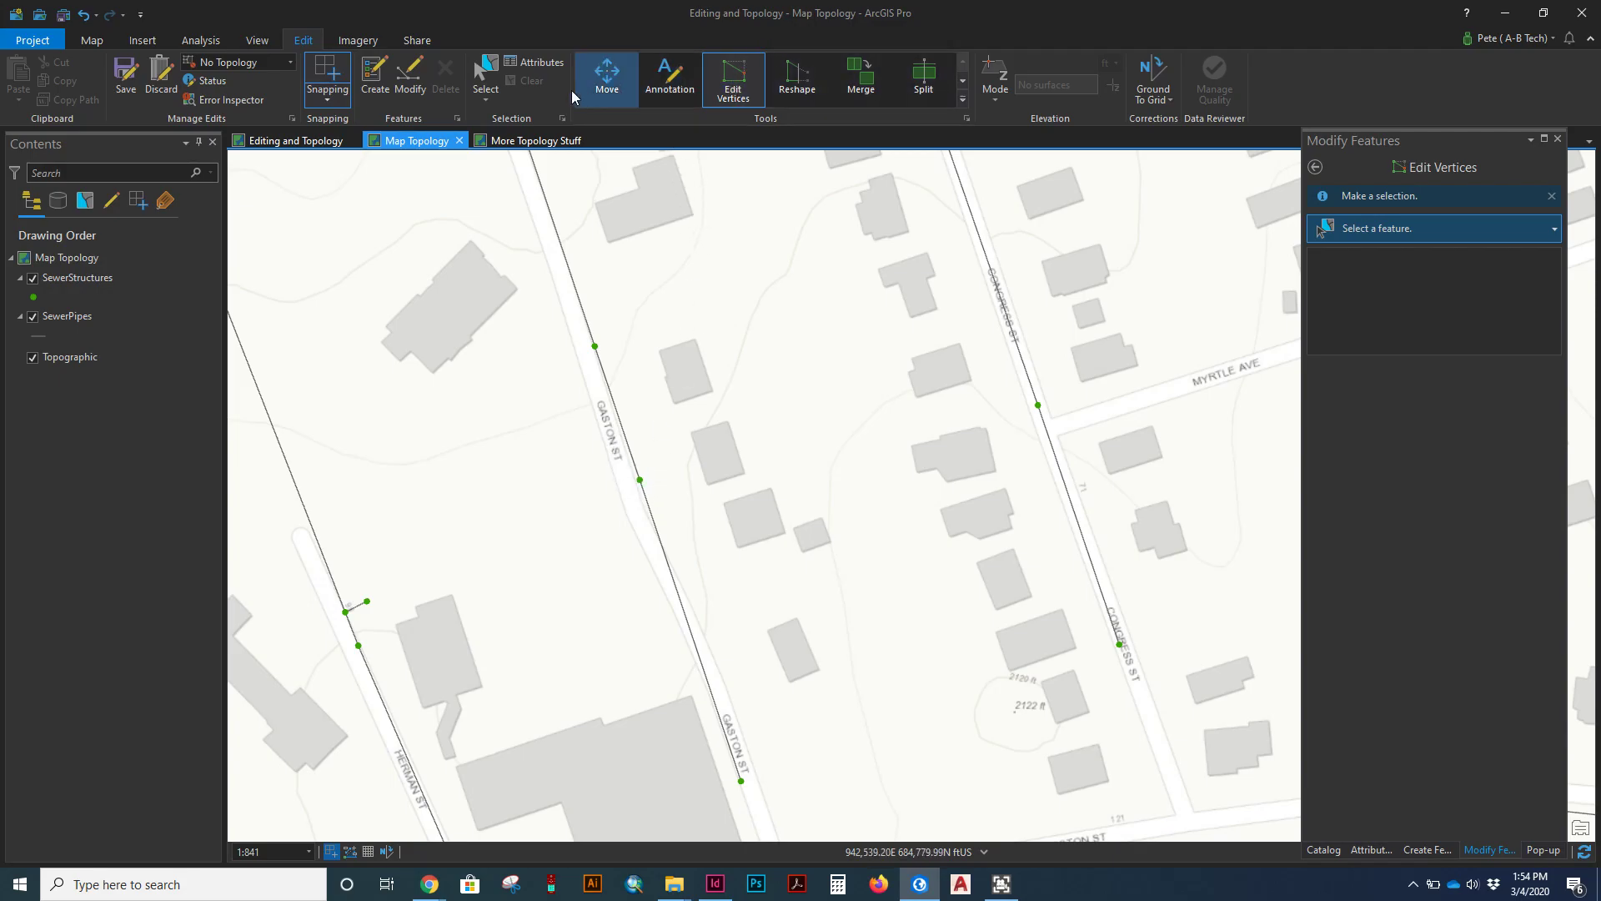
Step: Select the middle SewerStructures point on Gaston St and move it about 40 ft east, off the pipes
left_click(374, 77)
left_click(414, 84)
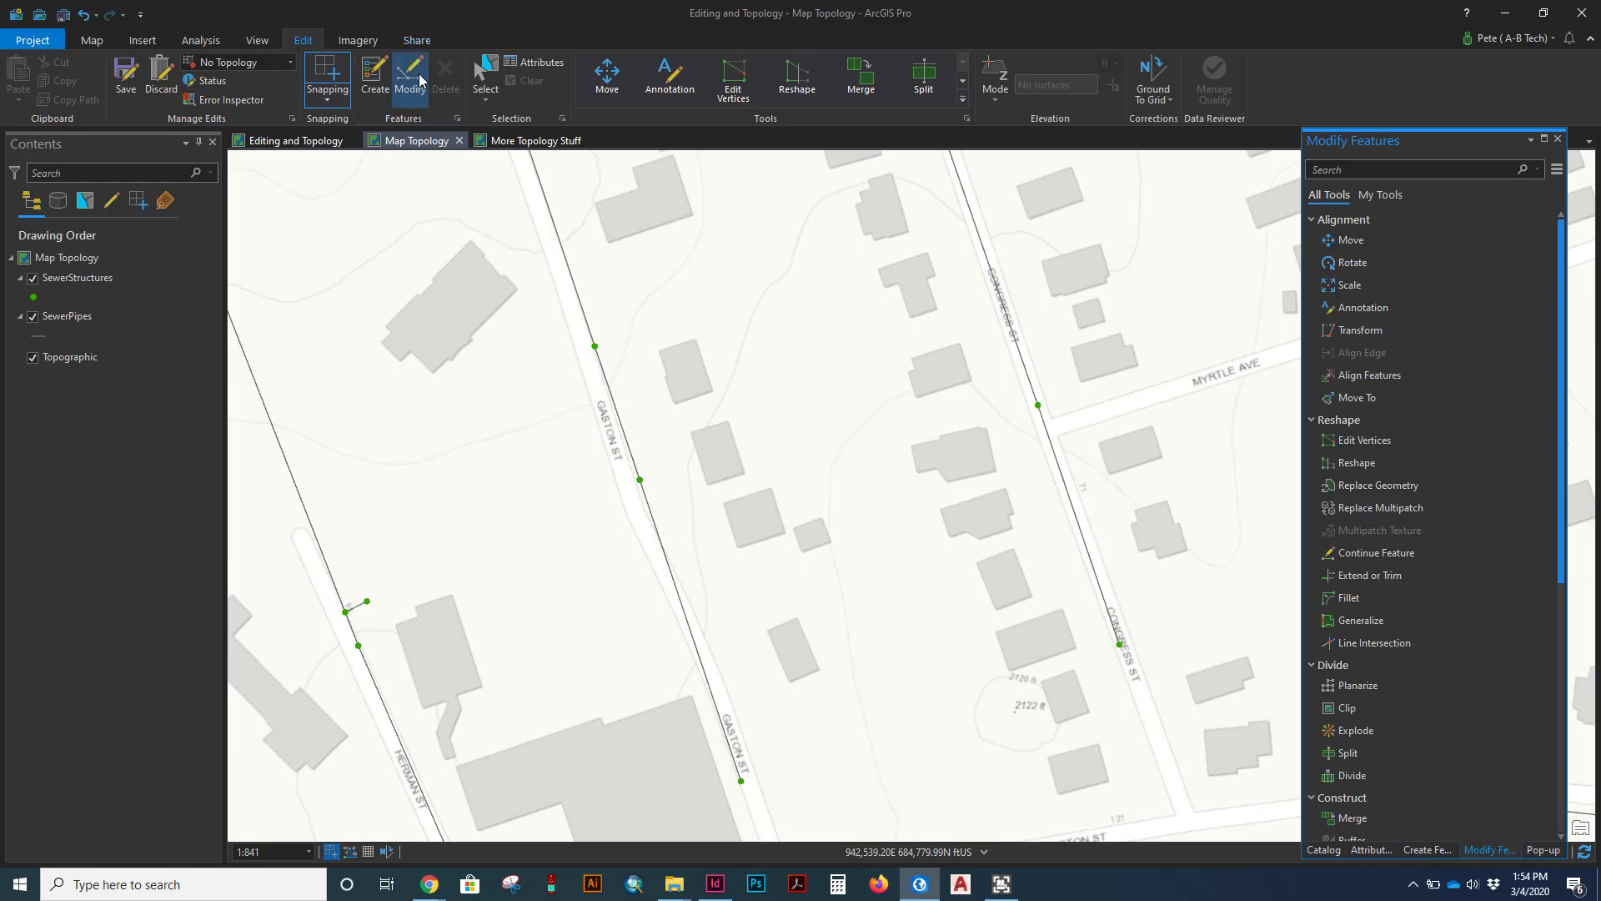
left_click(639, 481)
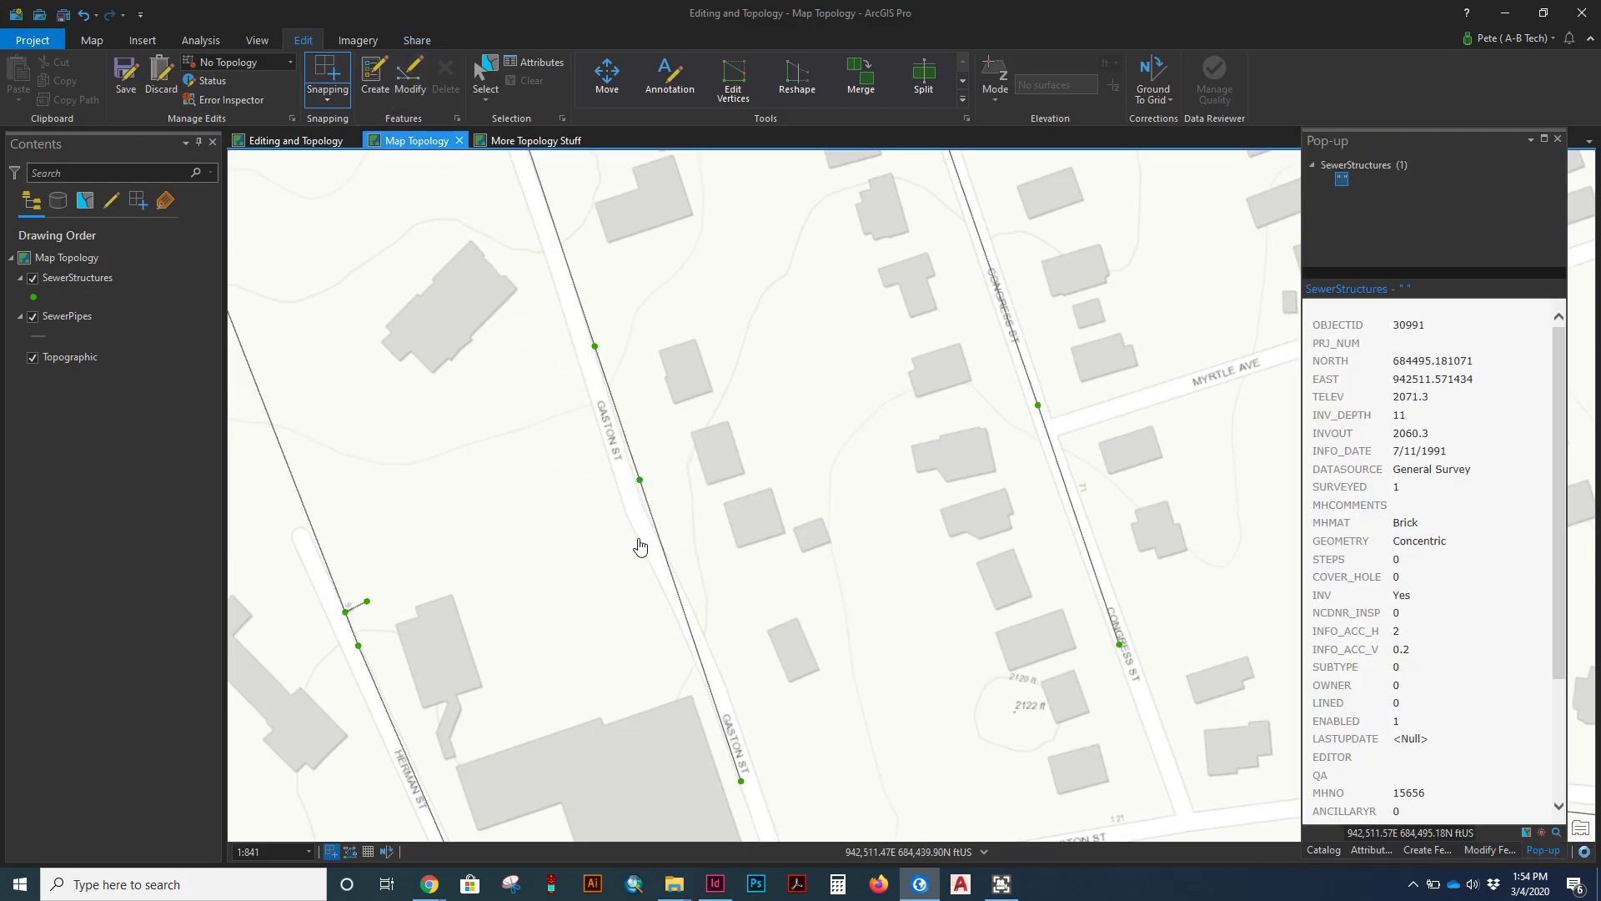
left_click(485, 76)
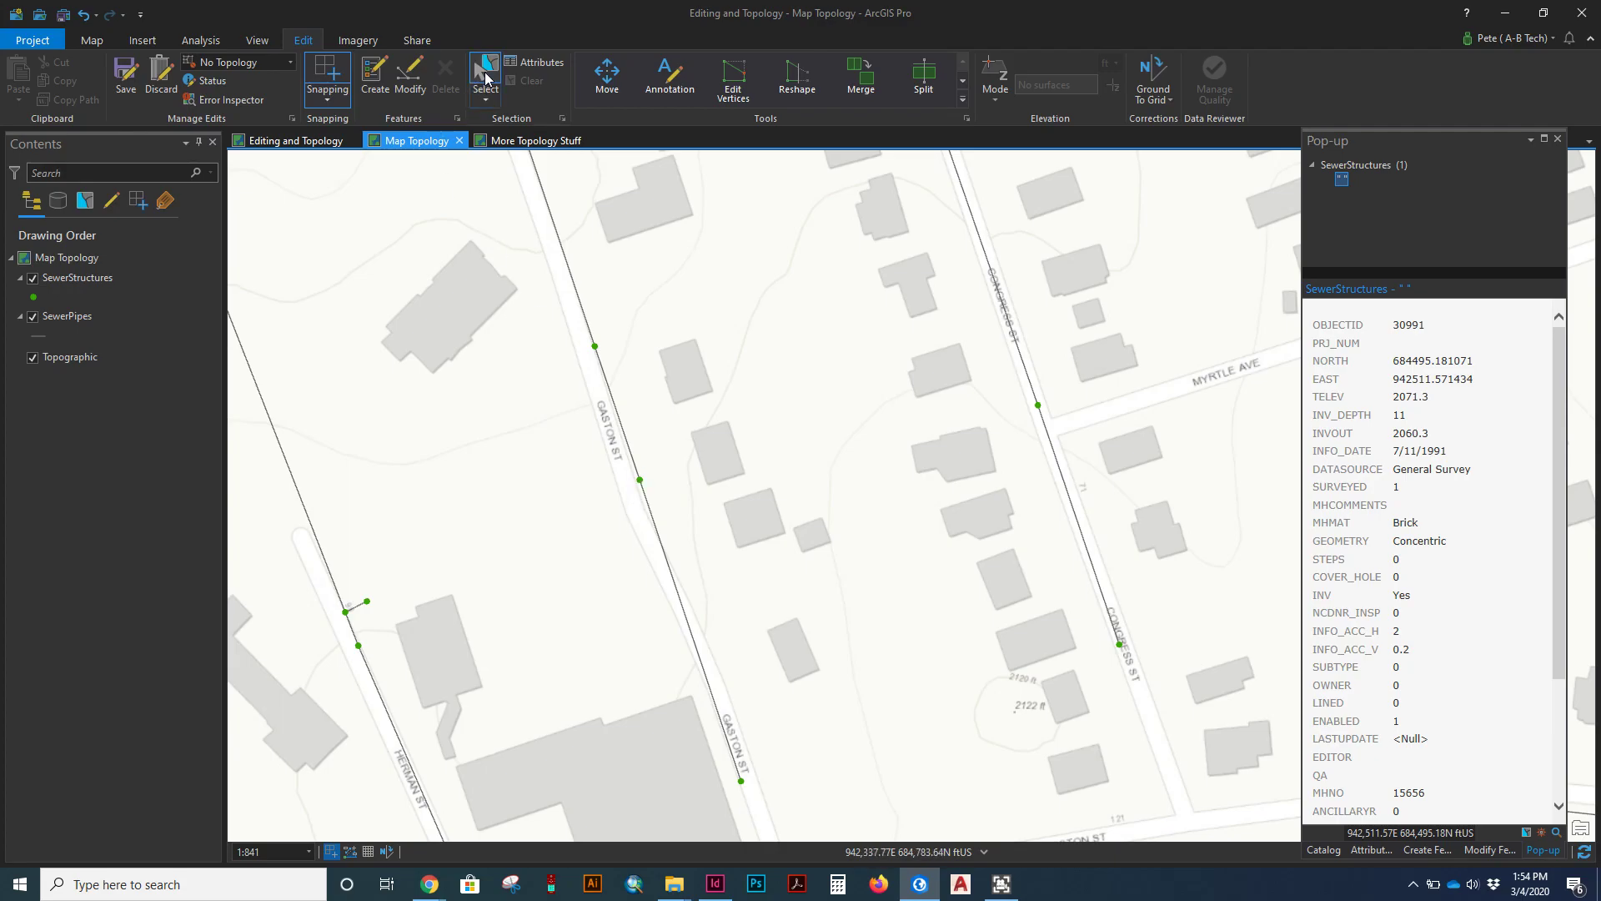
left_click(641, 481)
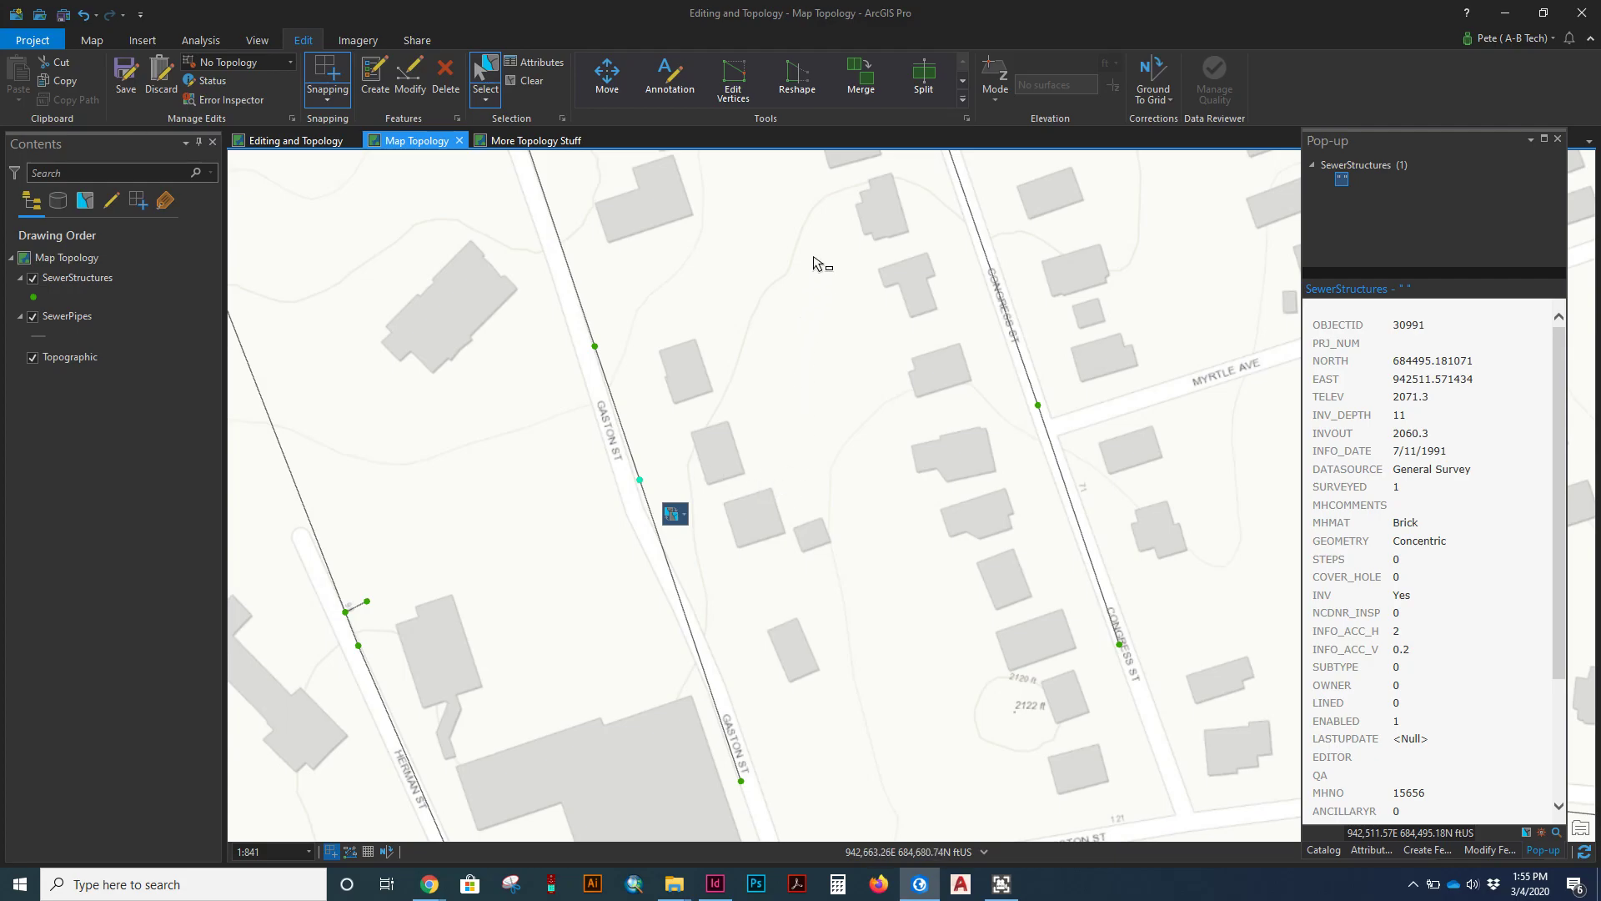
left_click(607, 84)
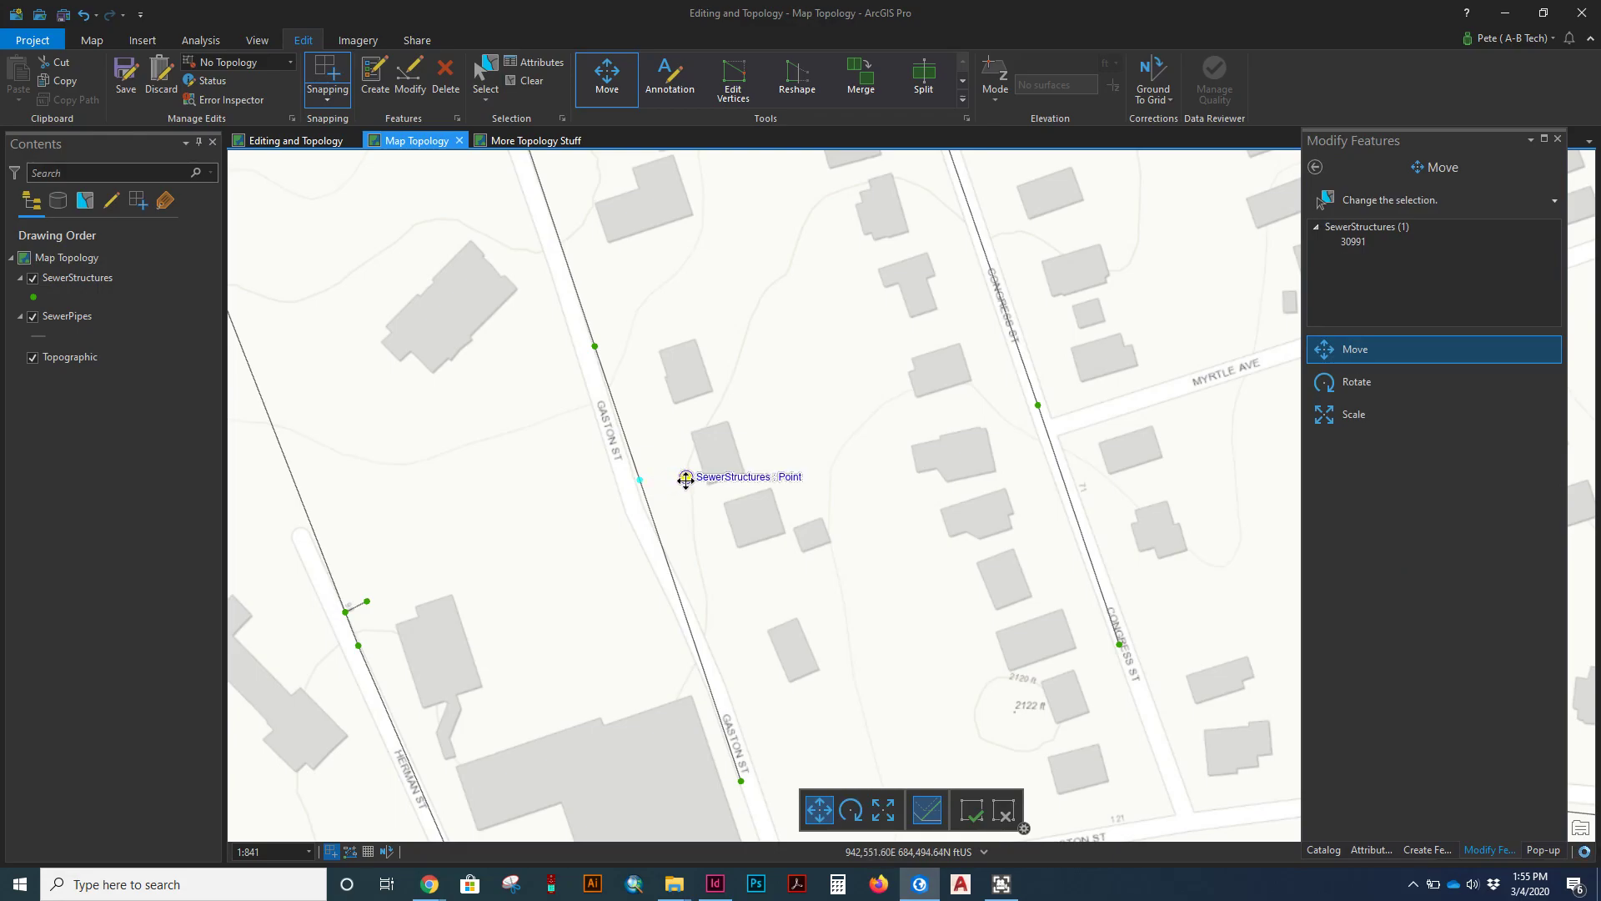
key("F2")
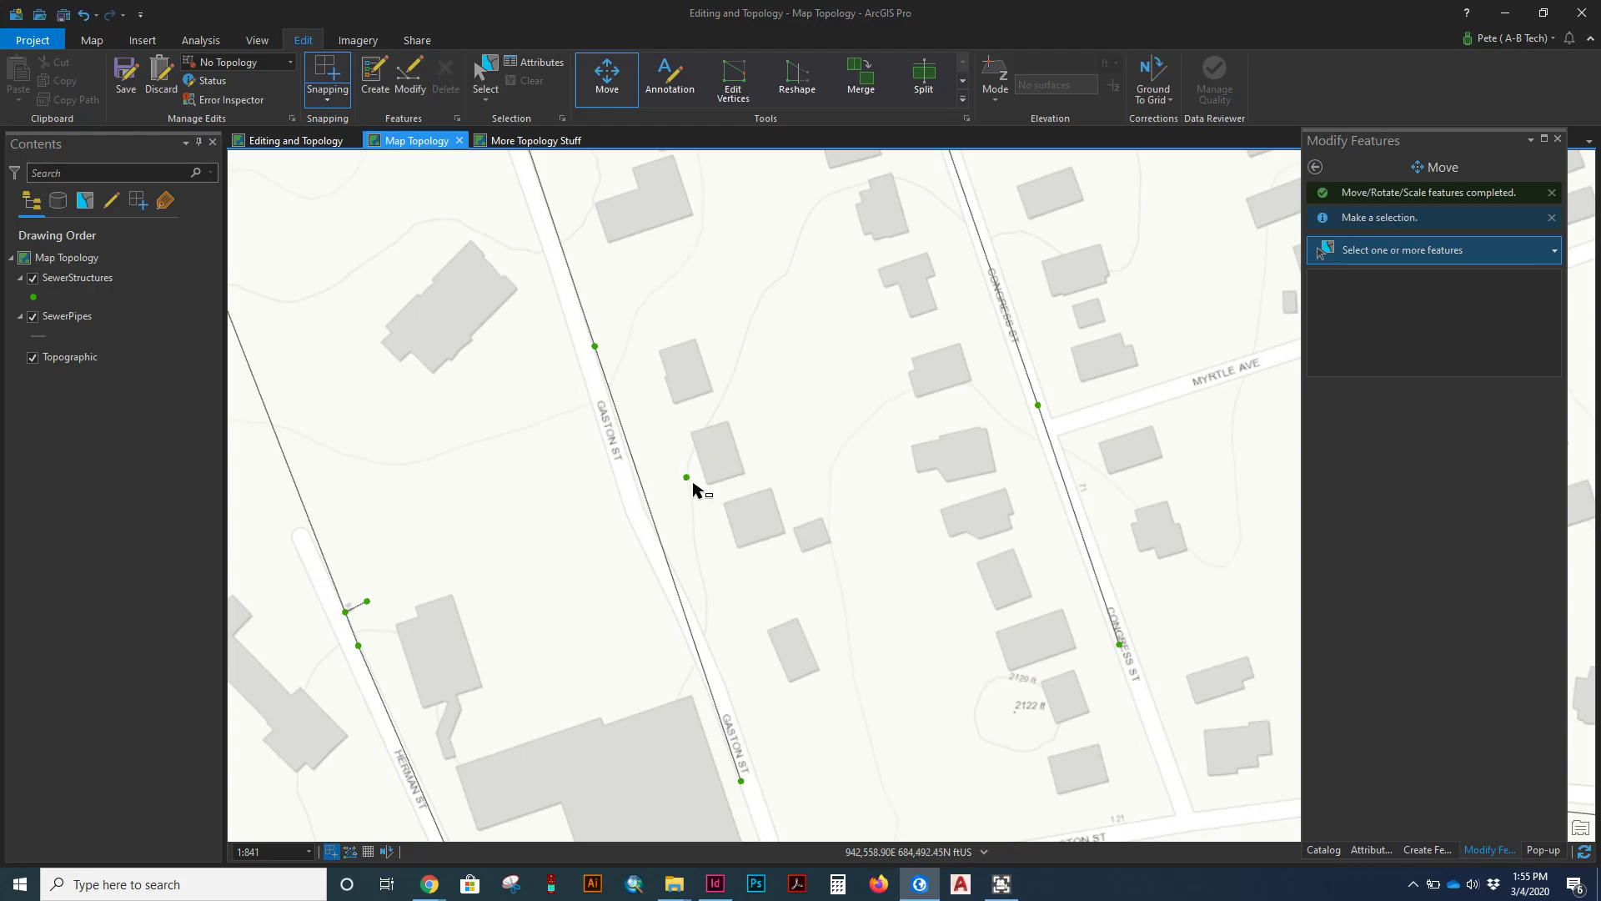
Step: Snap the loose endpoints of the two adjoining Gaston St sewer pipes to the moved structure with Edit Vertices
left_click(661, 546)
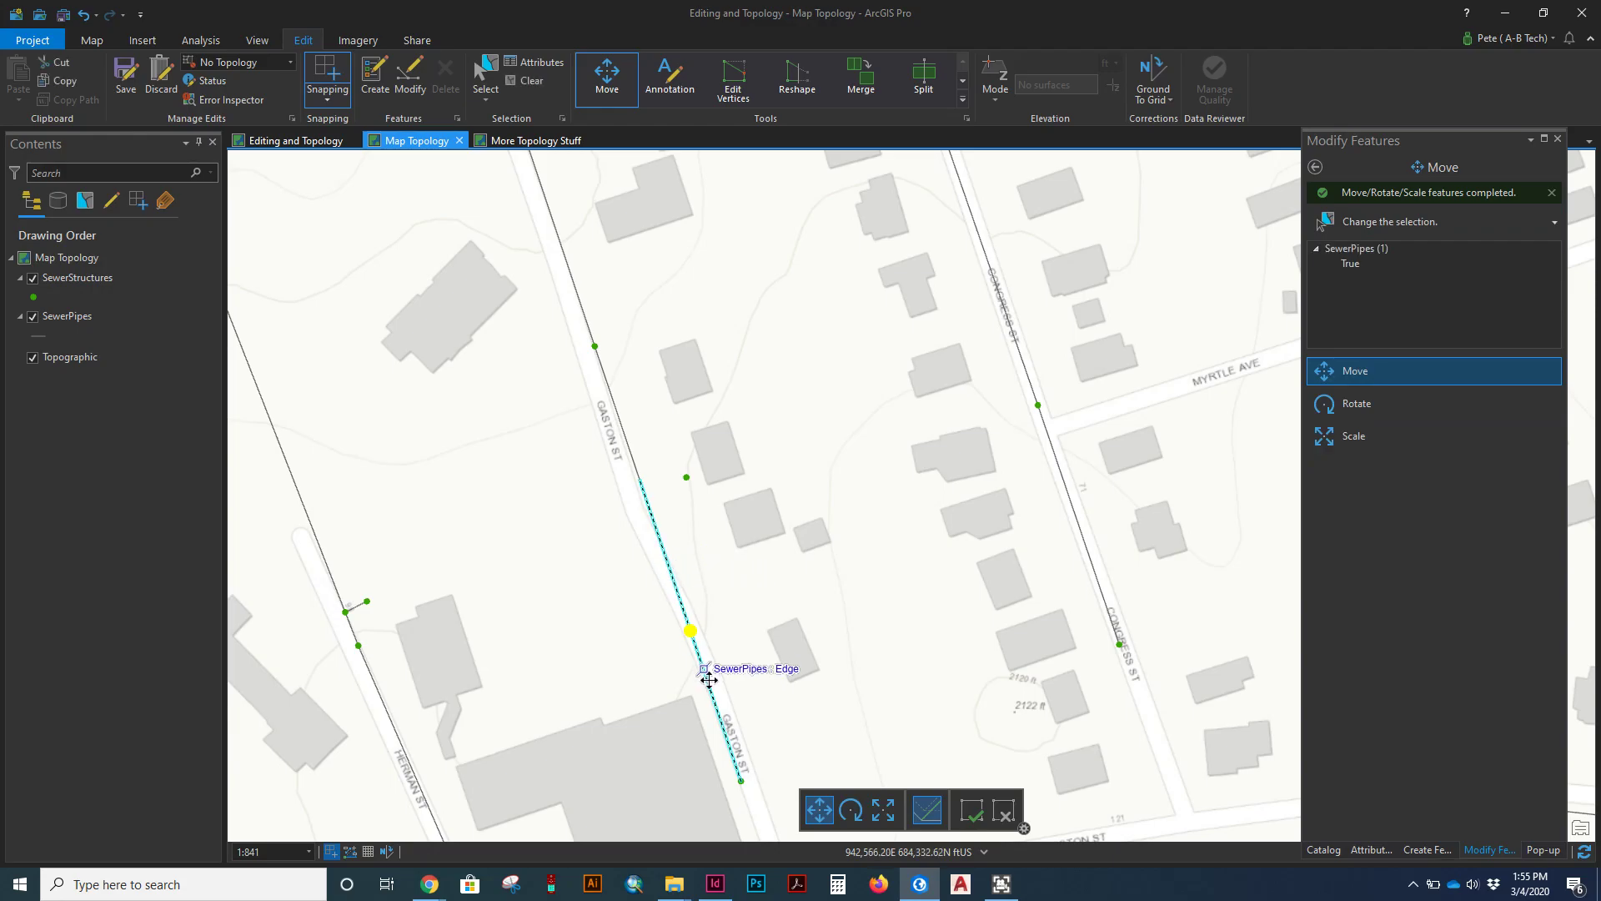
left_click(732, 85)
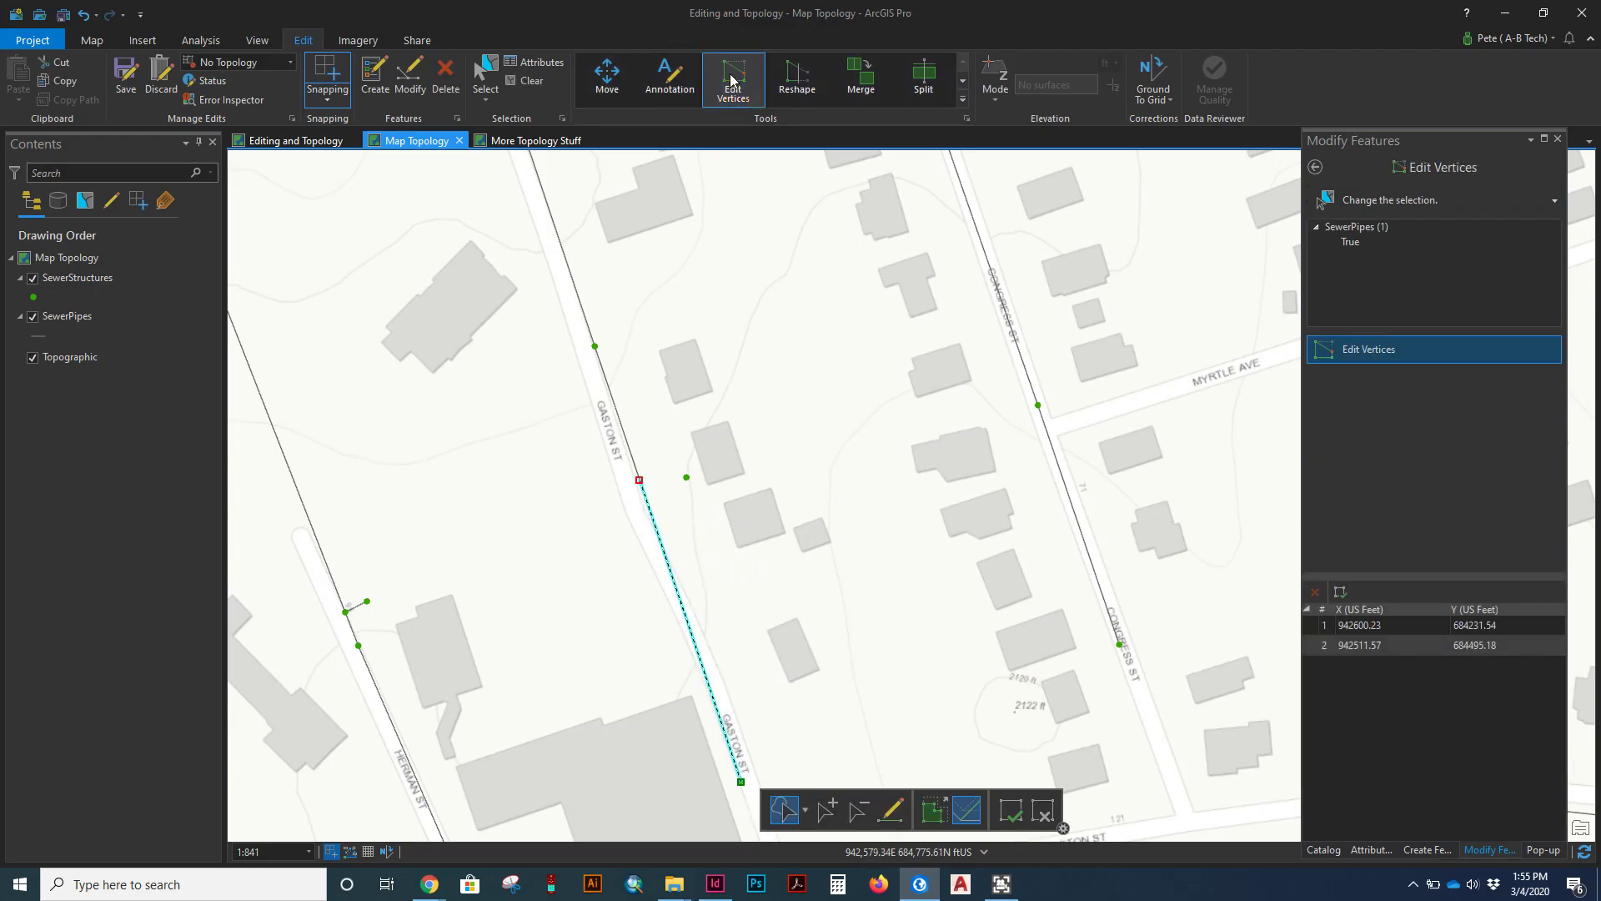
left_click_drag(638, 482, 685, 478)
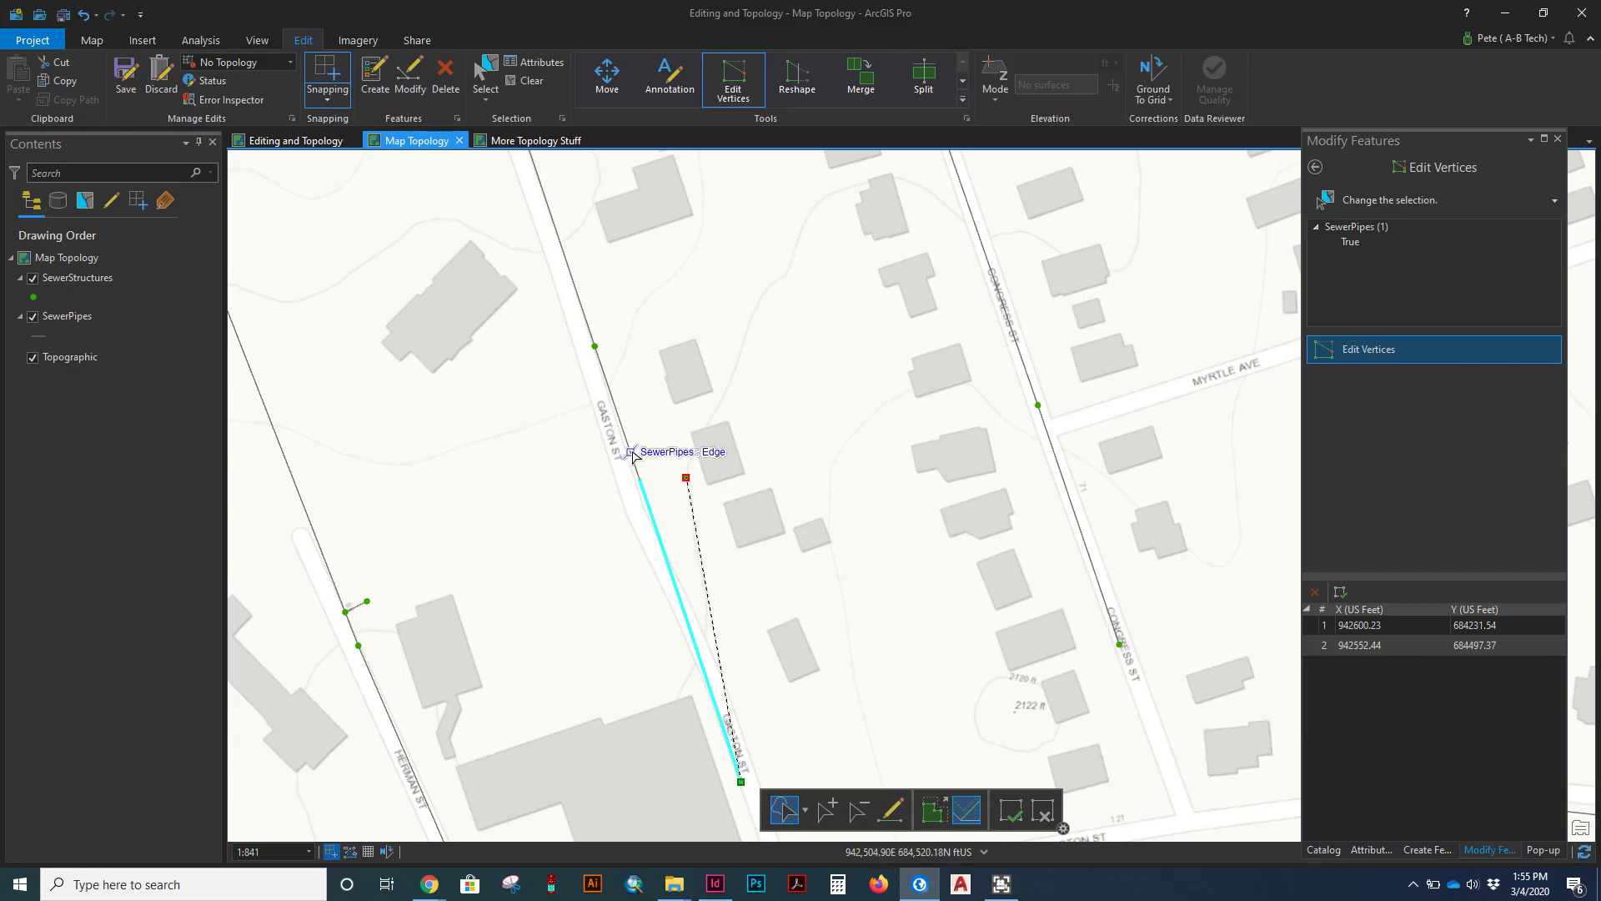
left_click(620, 423)
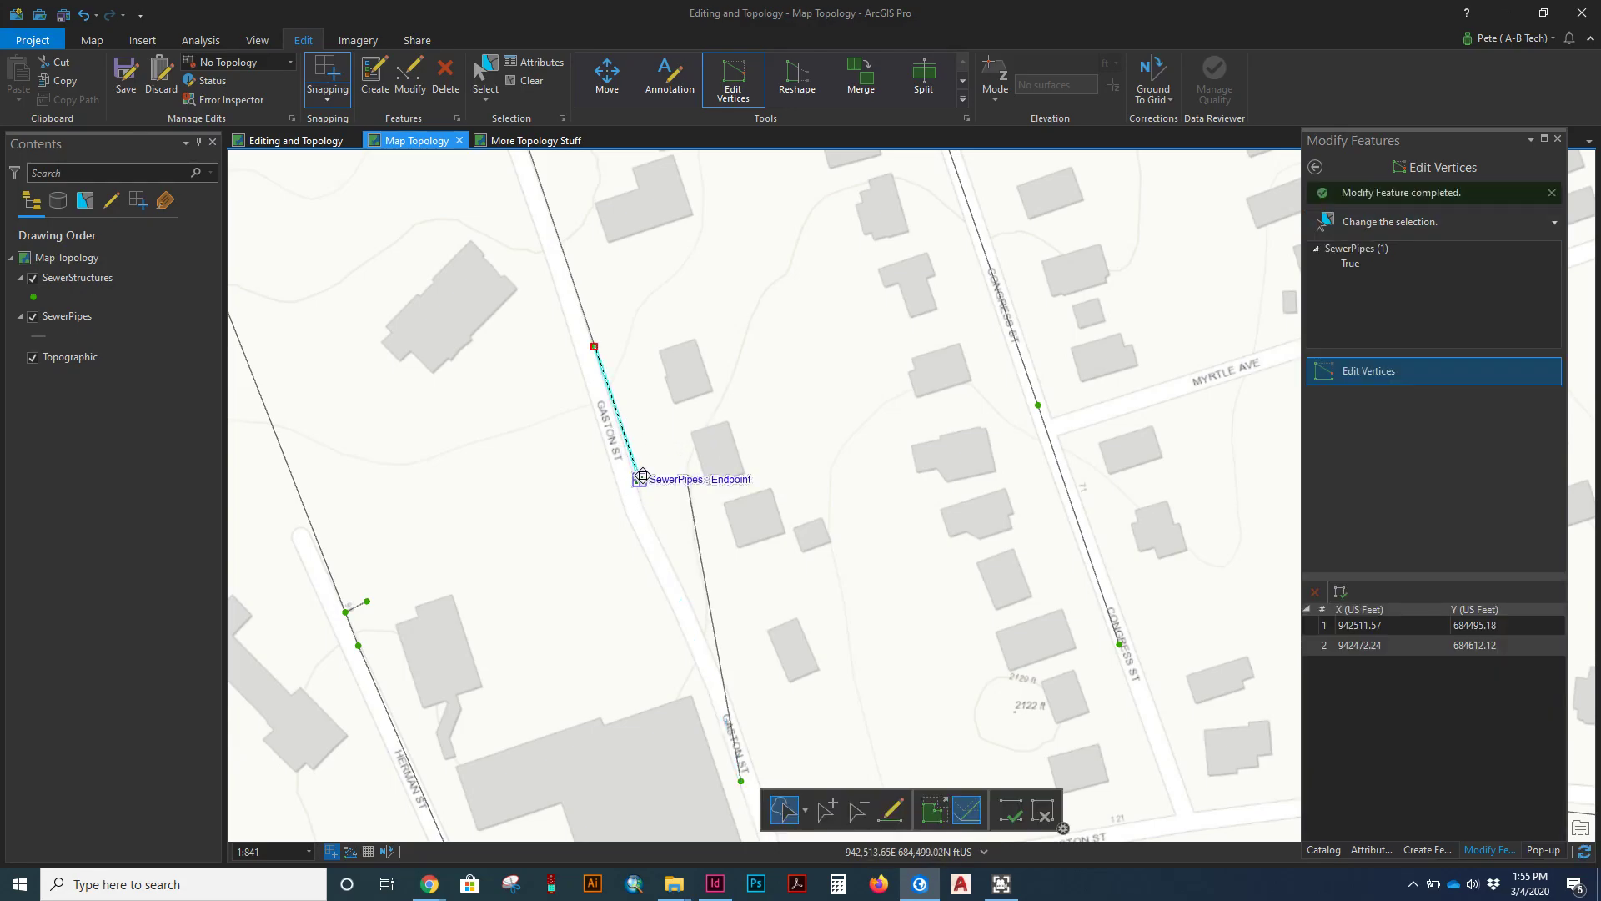
left_click_drag(640, 477, 685, 478)
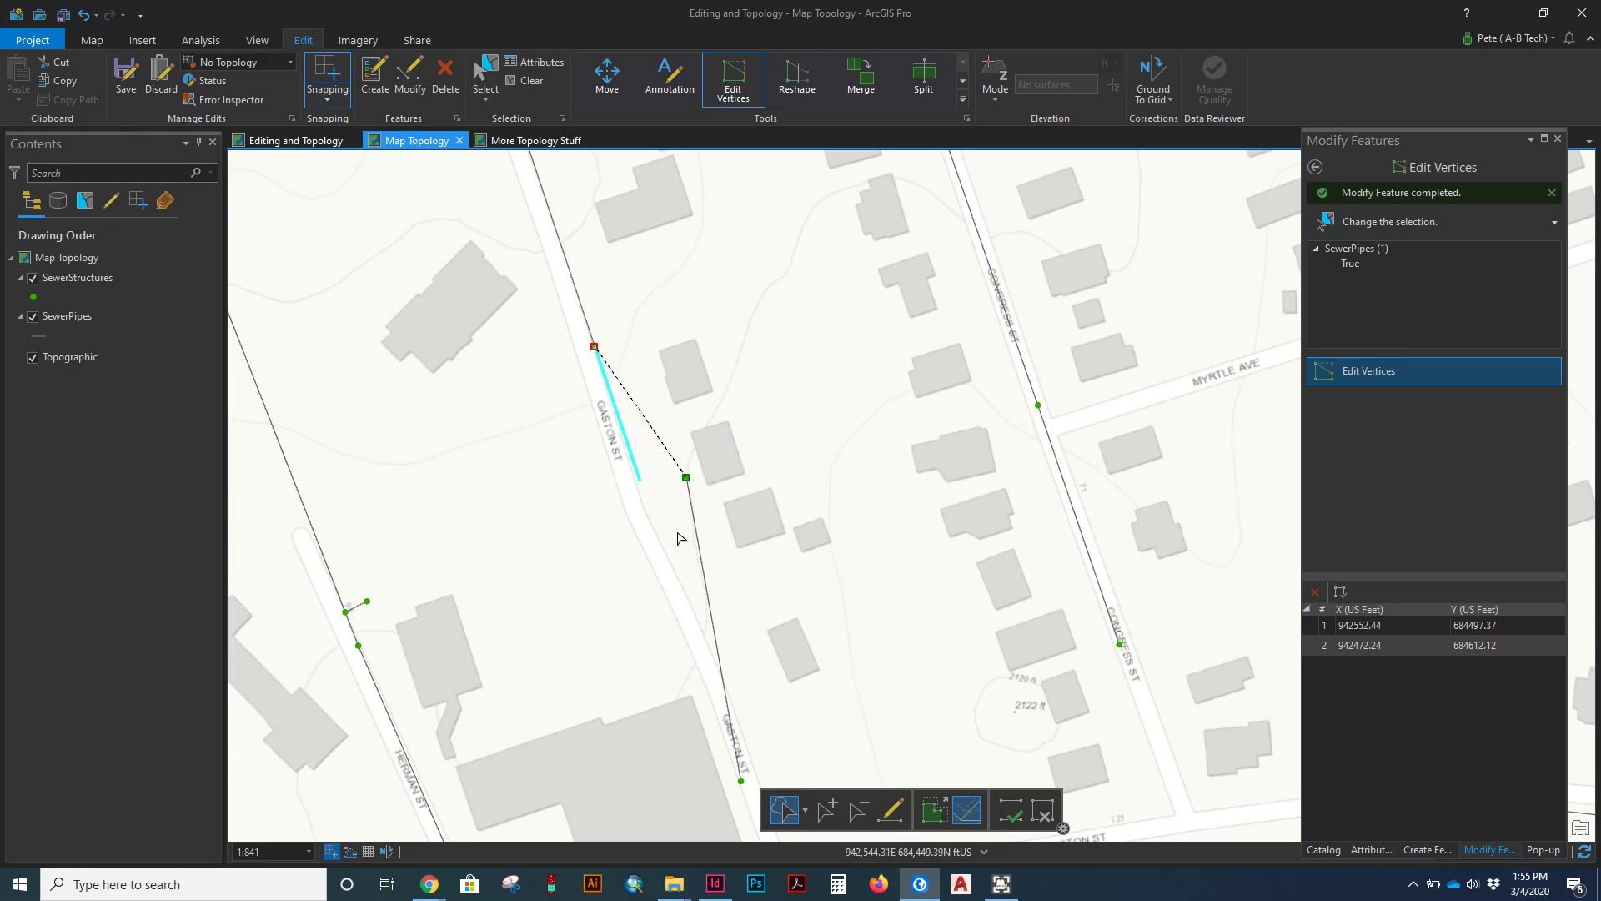
left_click(672, 534)
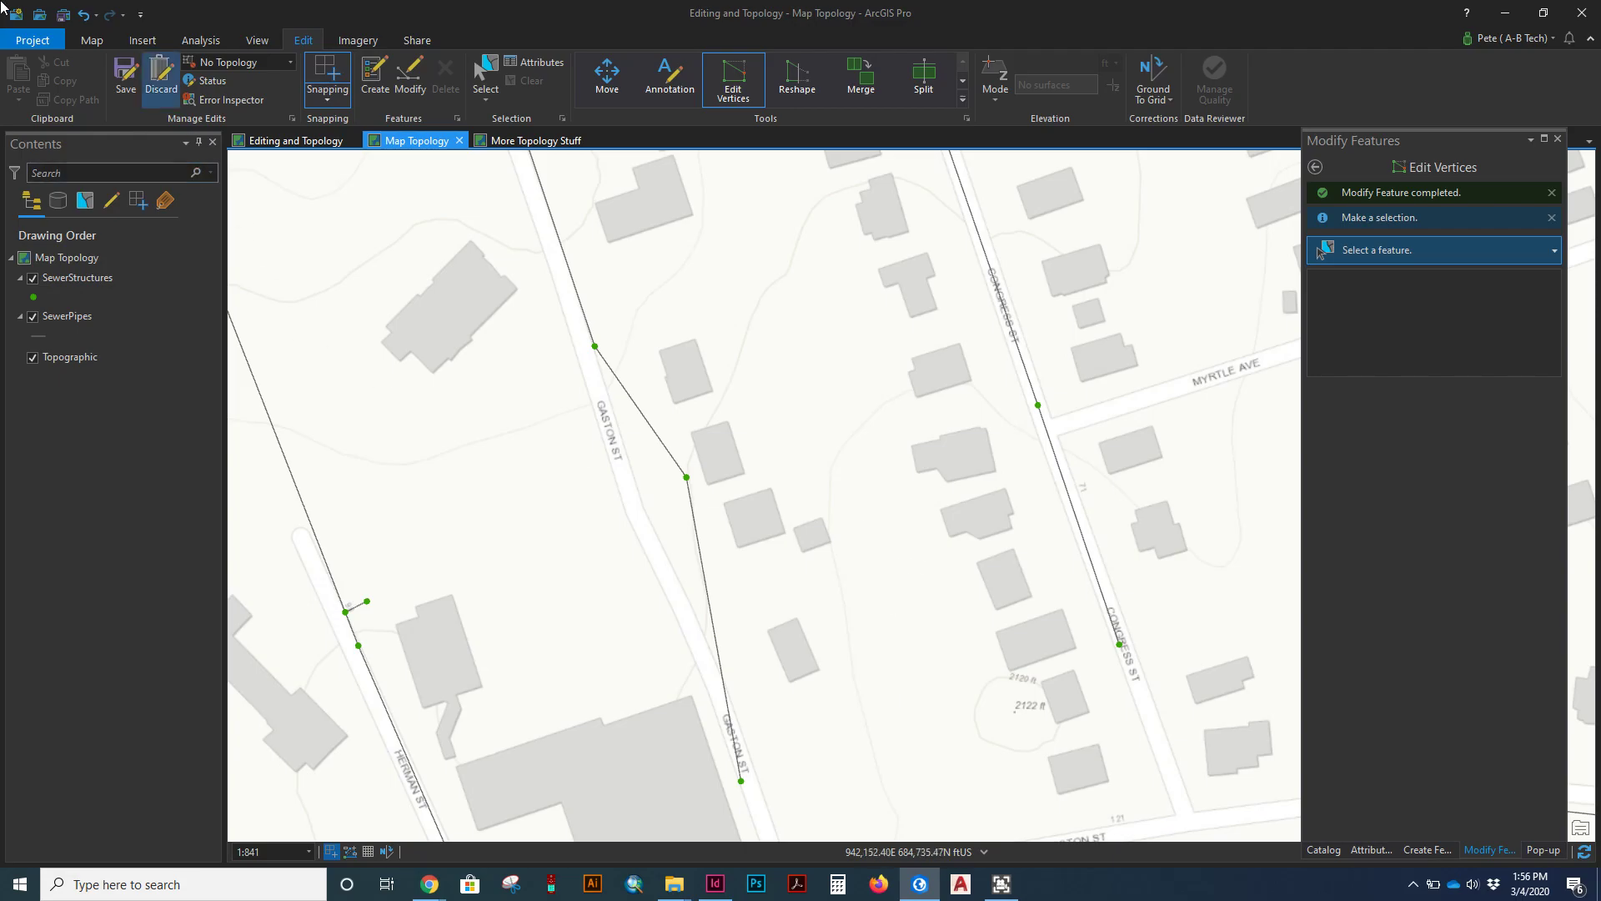
Step: Undo the two pipe endpoint edits and the structure move on Gaston St
left_click(84, 15)
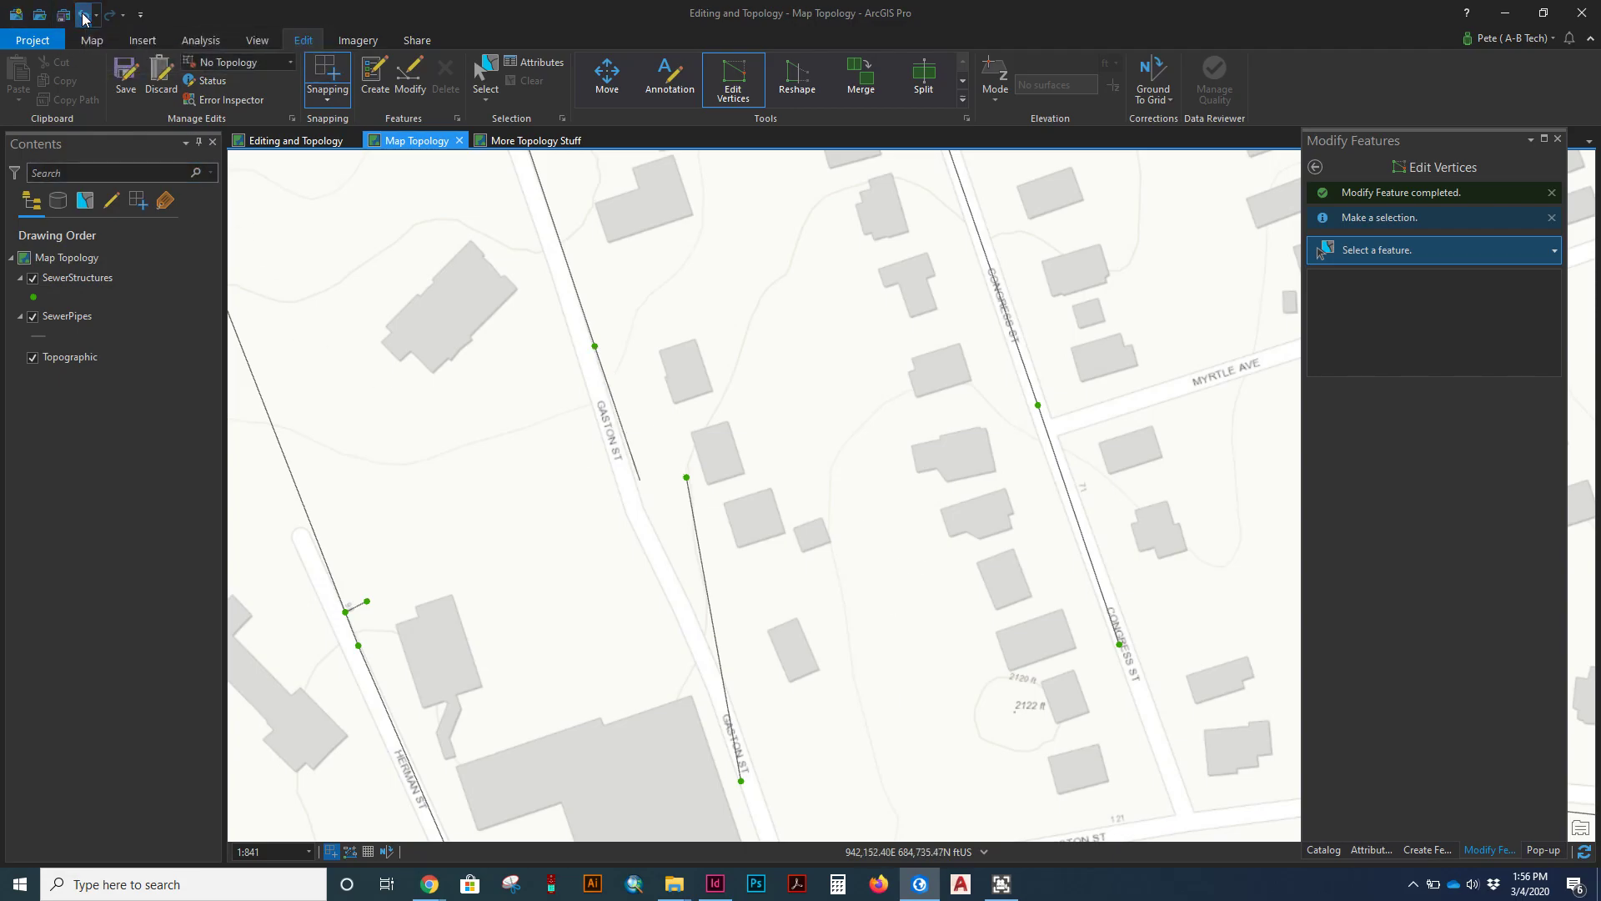
left_click(85, 15)
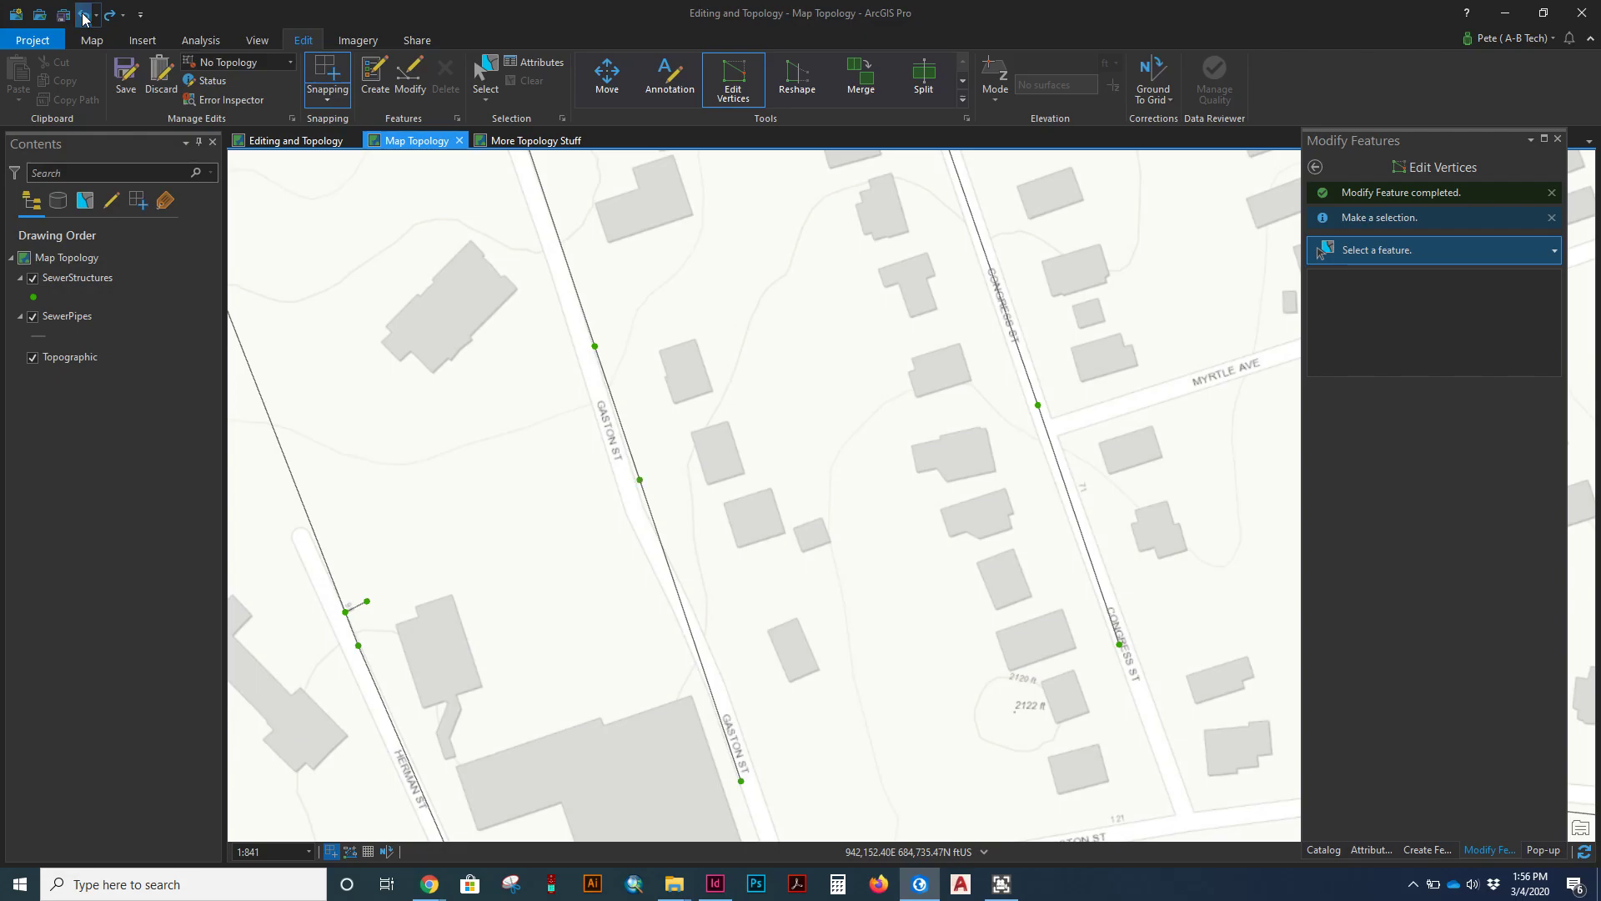
Step: Review the cluster tolerance settings in Map Topology Options, keeping the tolerance automatically calculated
left_click(290, 63)
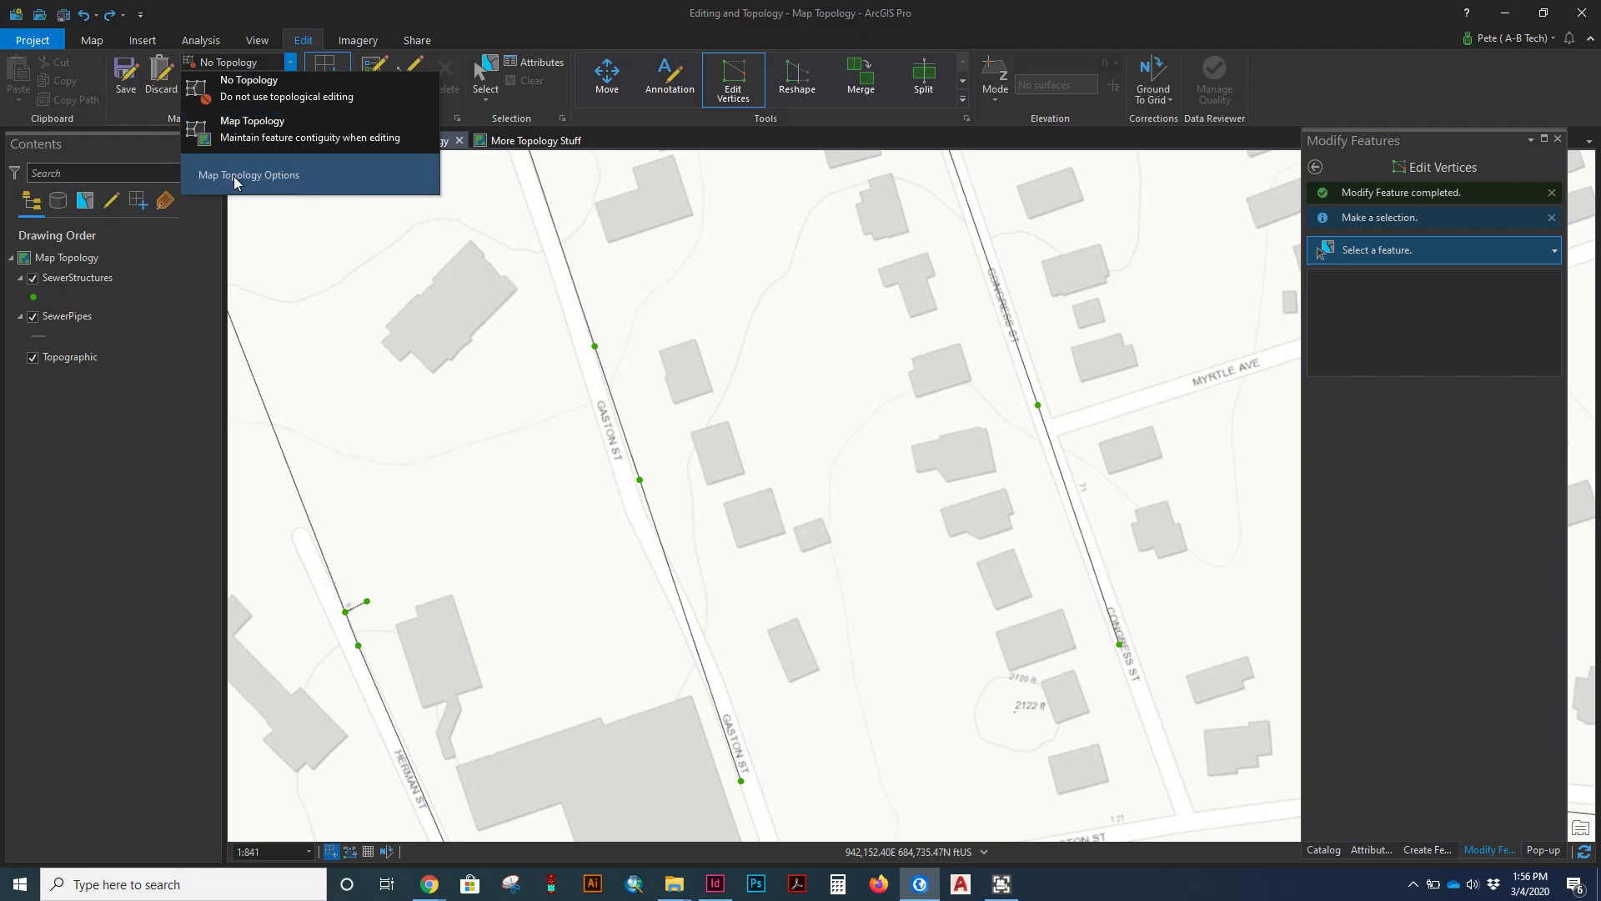
left_click(234, 177)
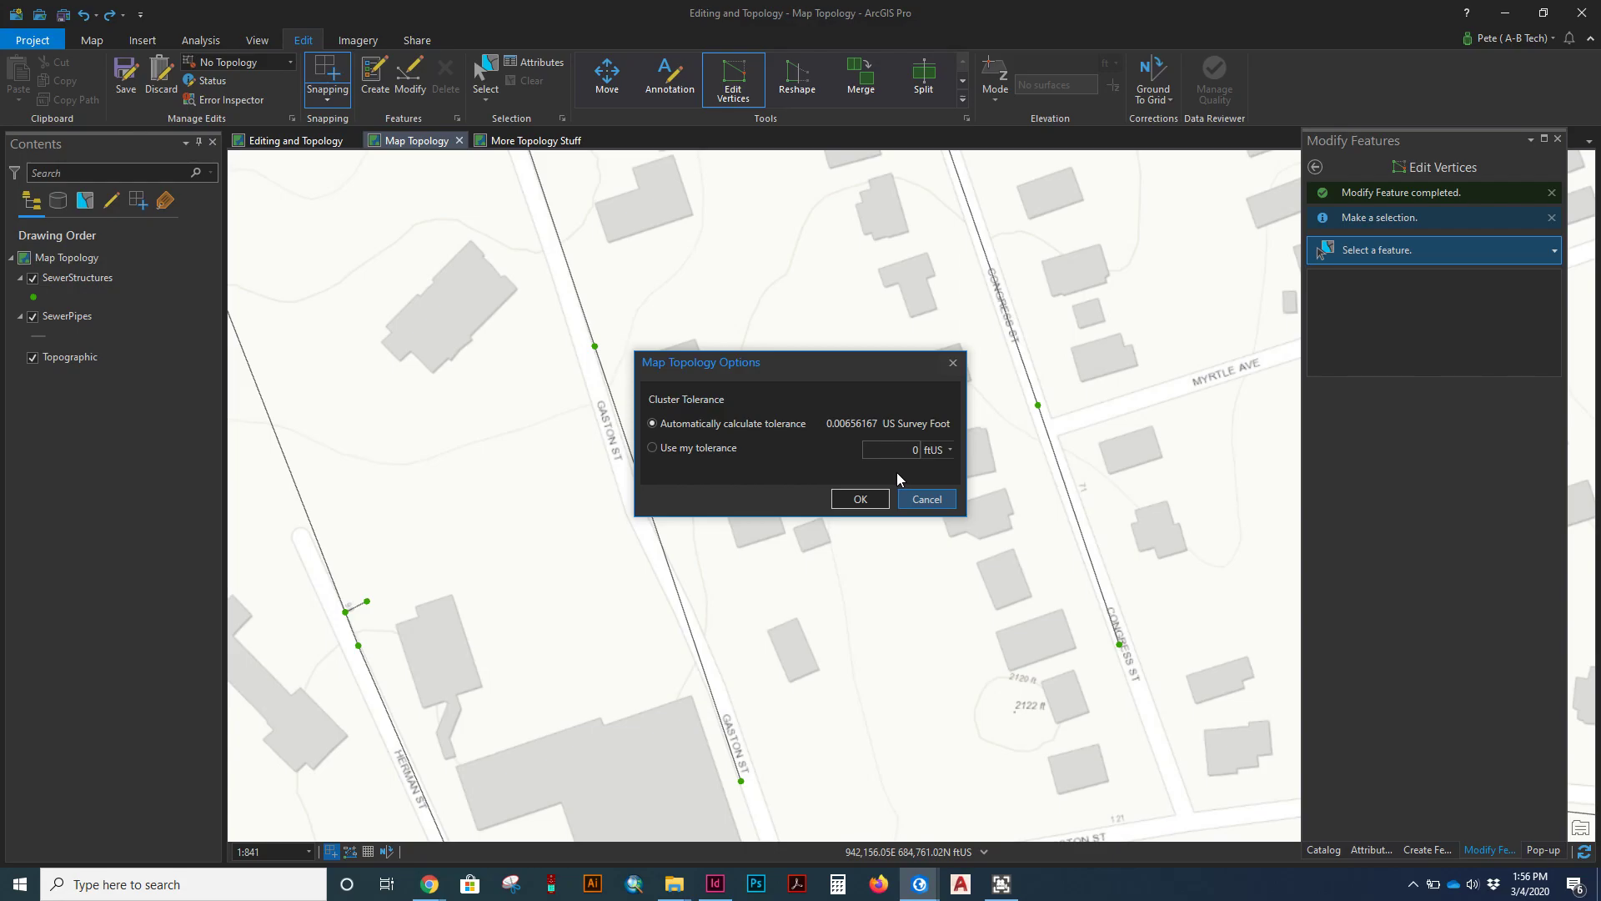
left_click(860, 499)
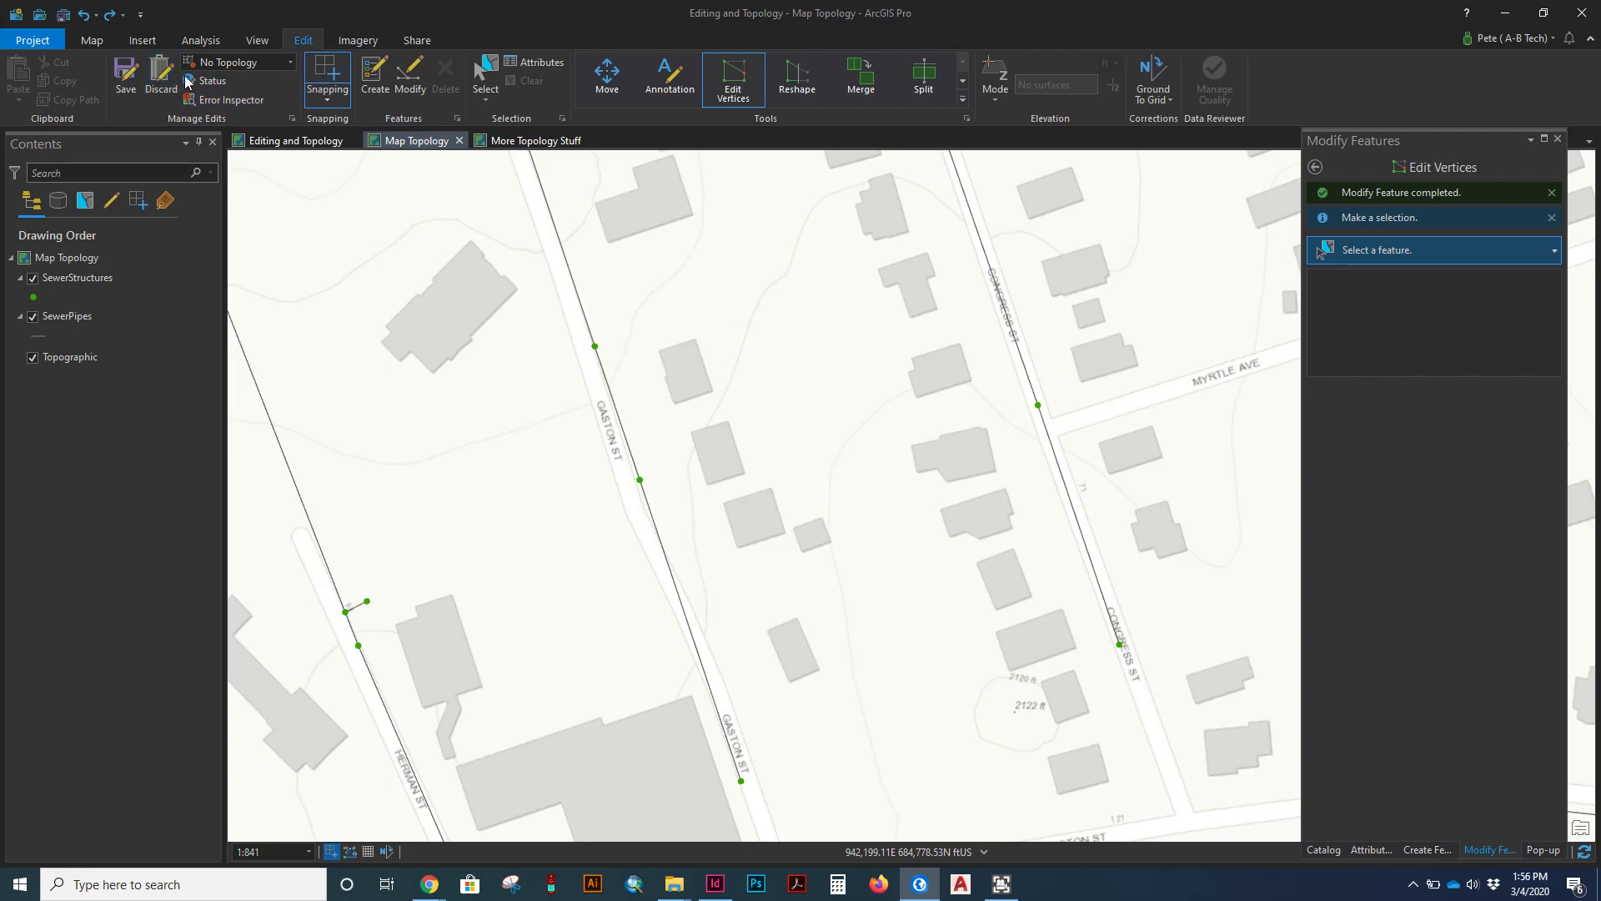
Step: Switch the editing topology from No Topology to Map Topology
left_click(229, 63)
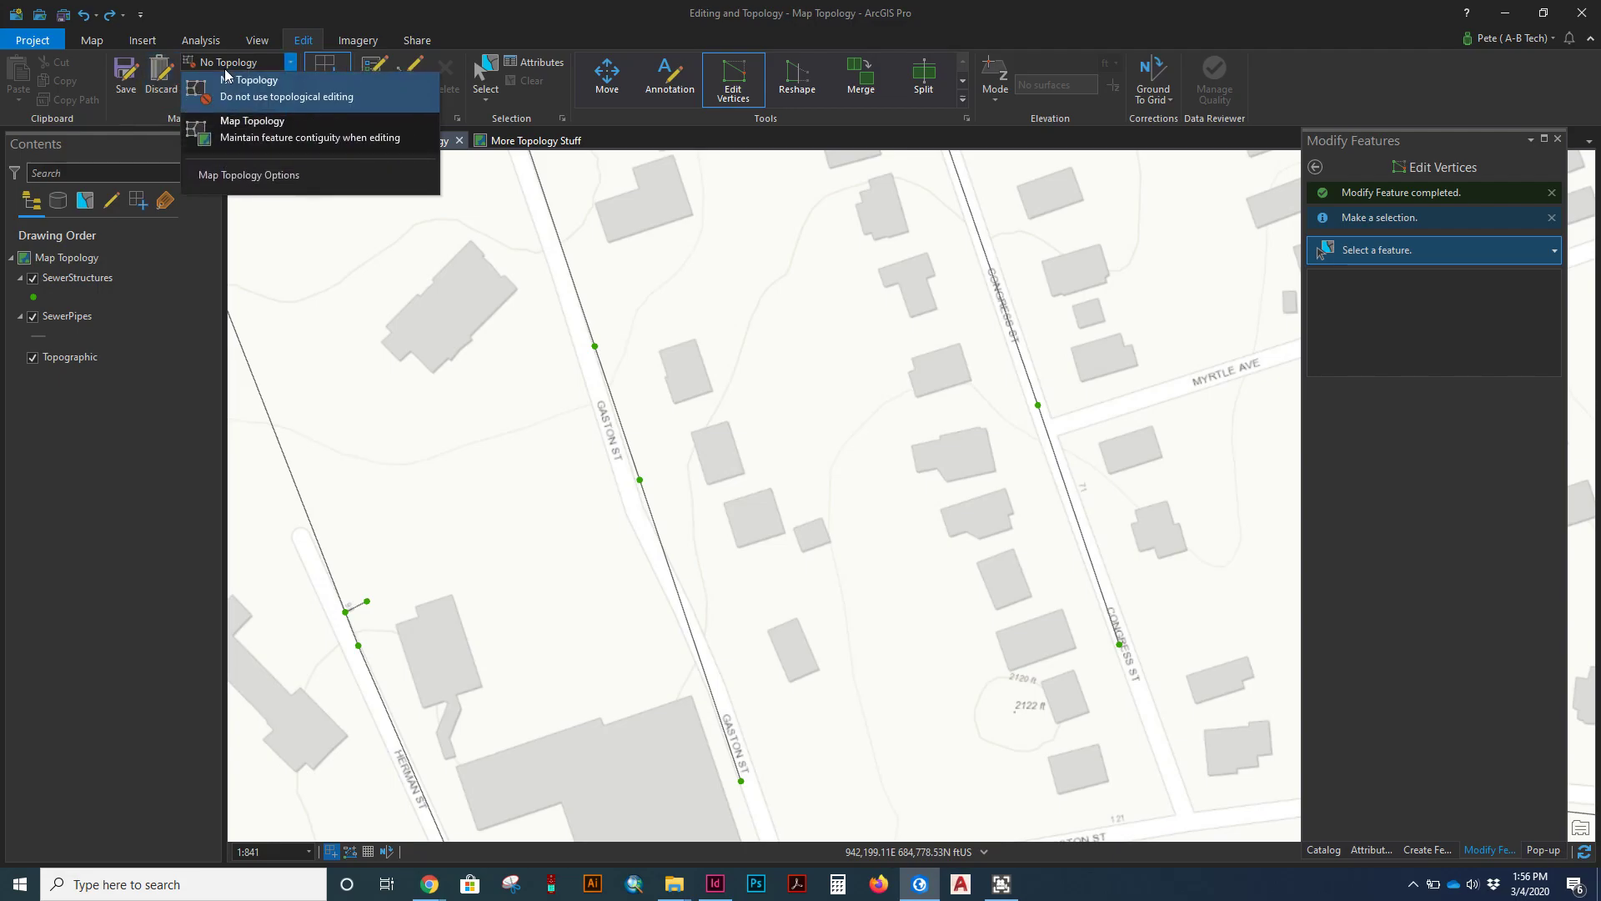
left_click(251, 139)
left_click(290, 63)
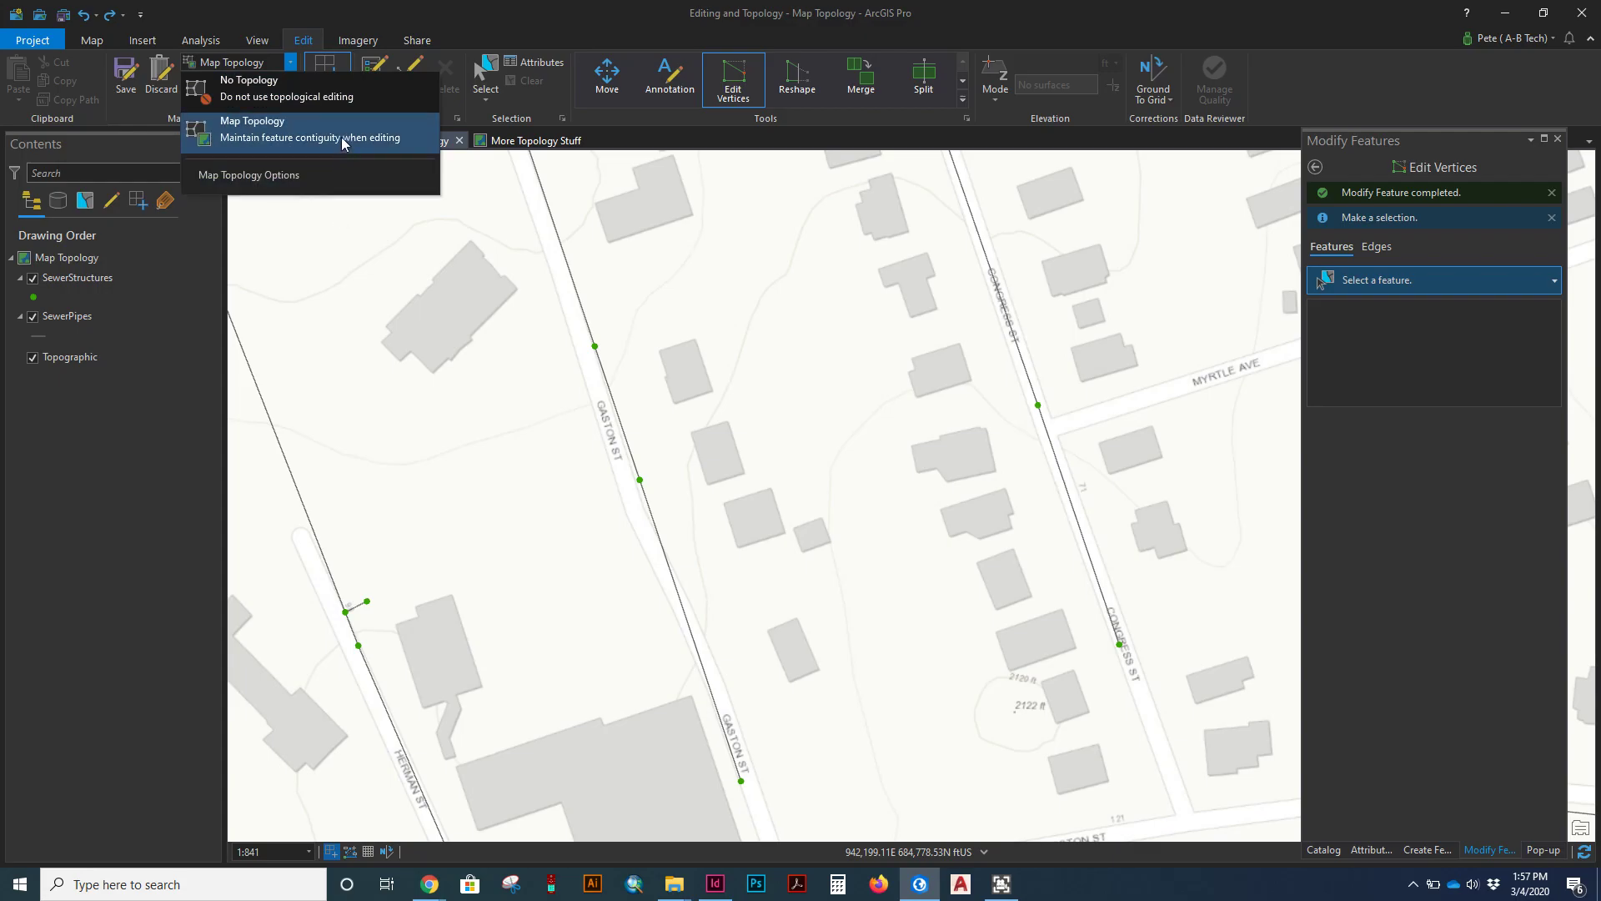
left_click(326, 227)
left_click(248, 68)
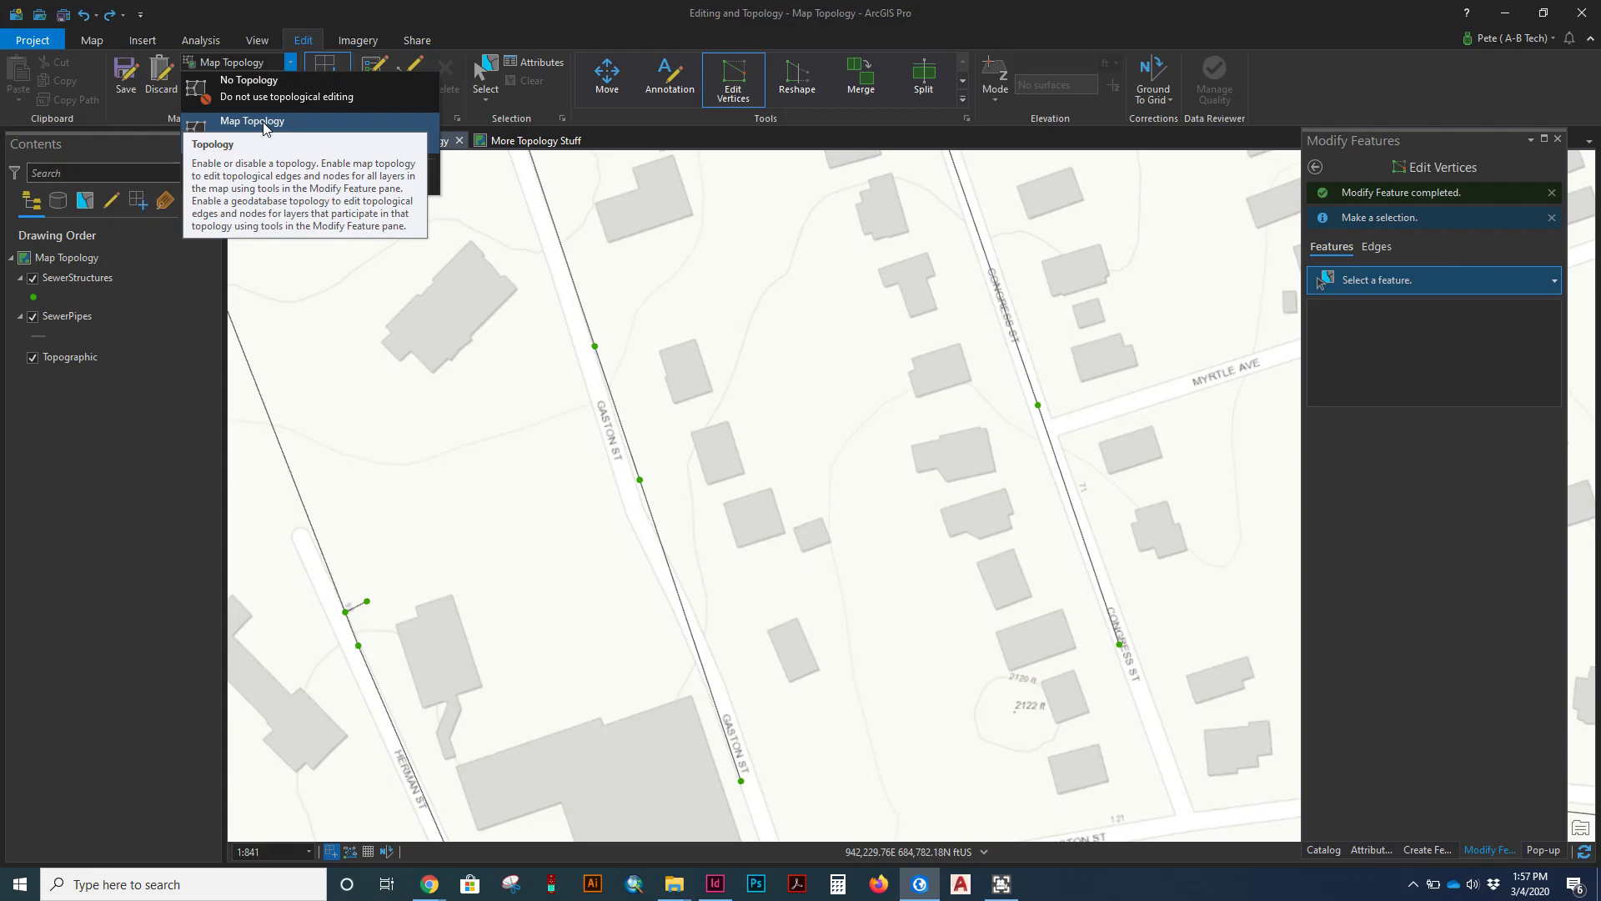
left_click(264, 125)
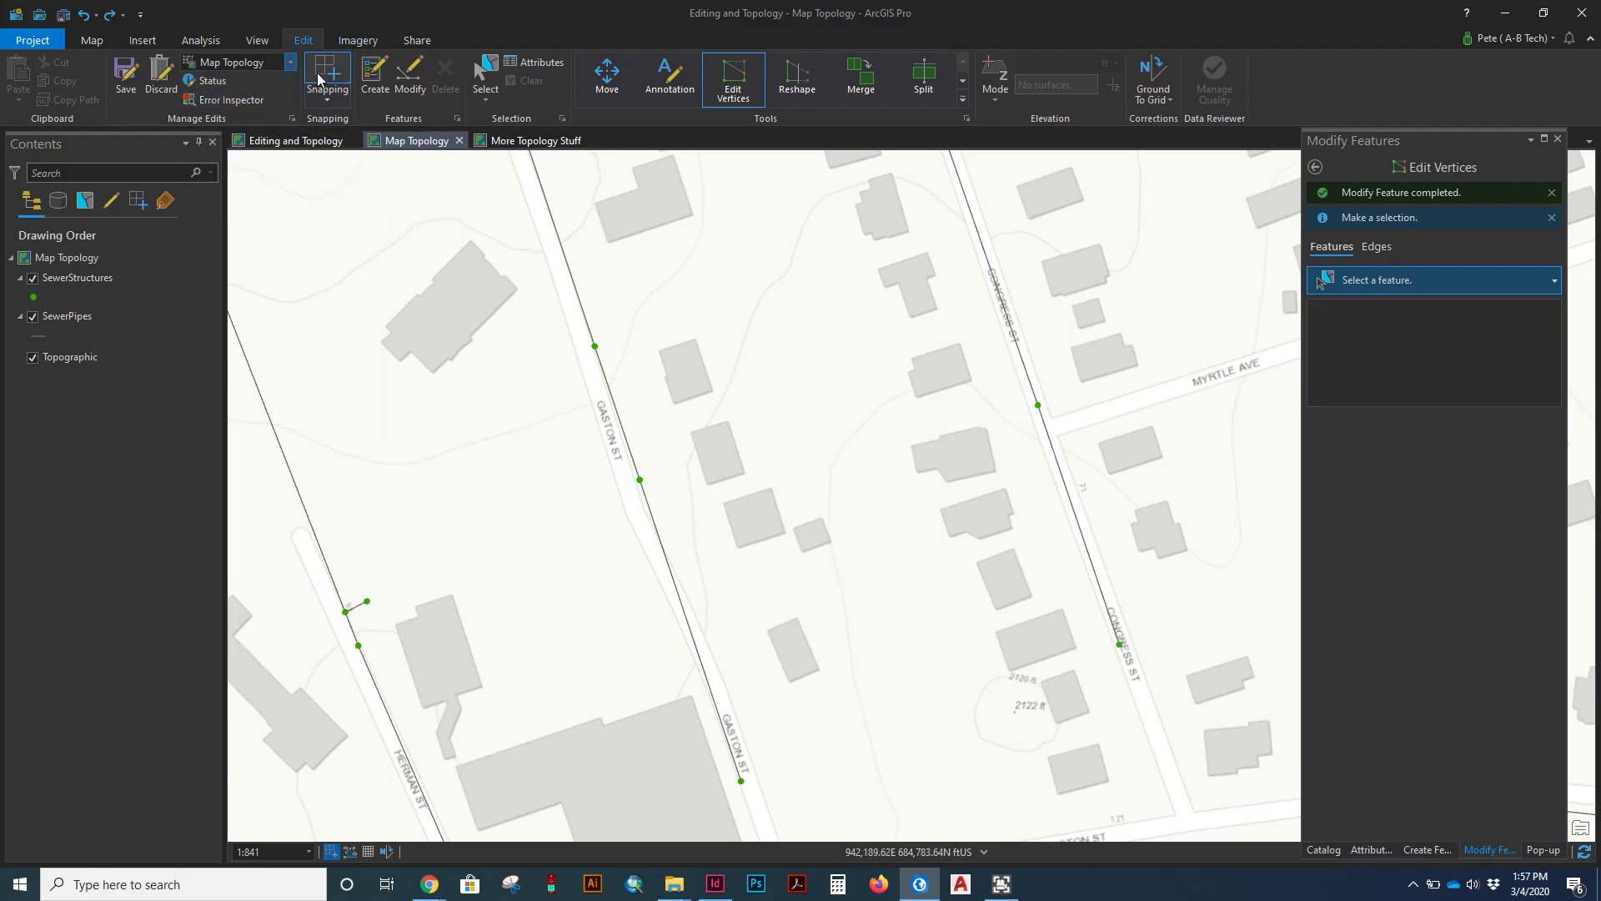
Step: Move the middle Gaston St sewer structure off the street toward the houses with map topology on, carrying its adjoining pipes along
left_click(640, 481)
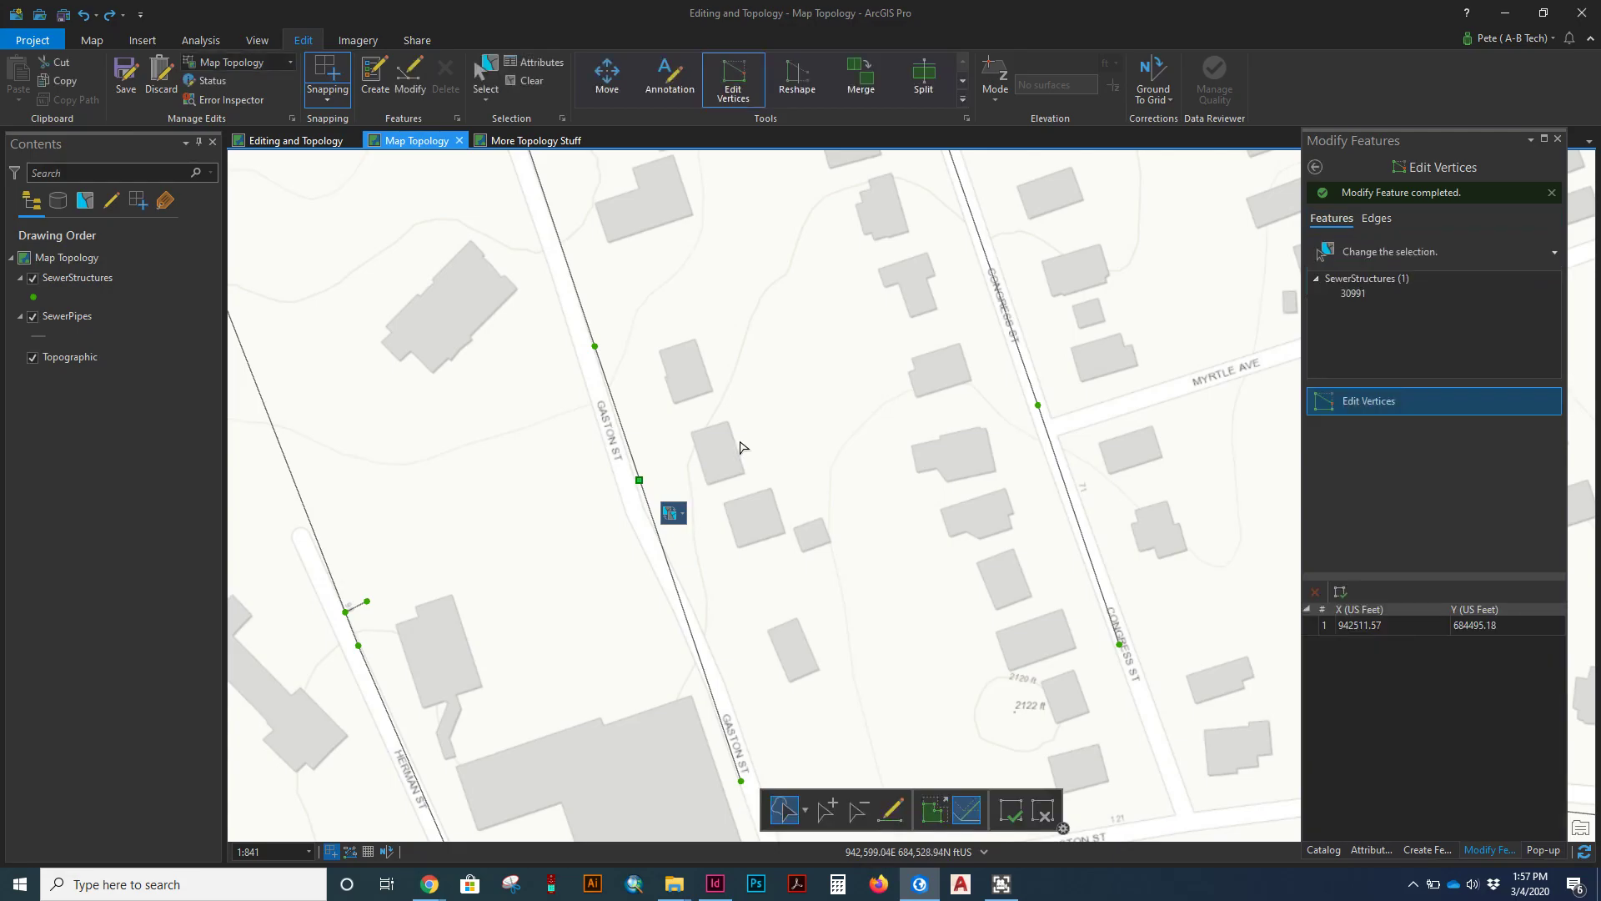
left_click(607, 79)
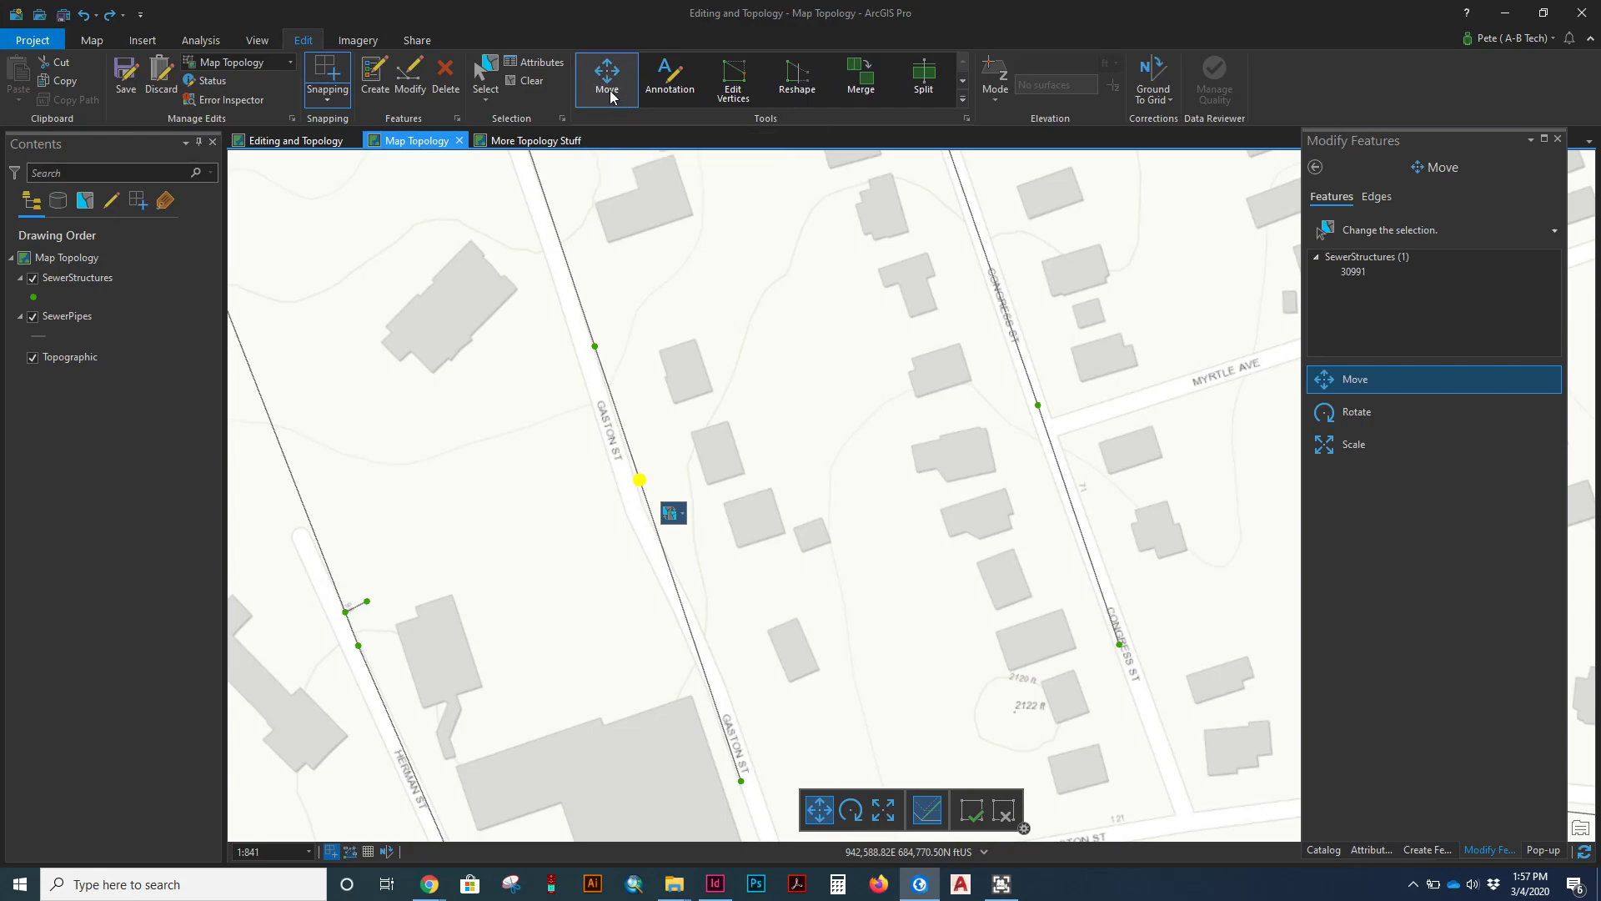
left_click(407, 81)
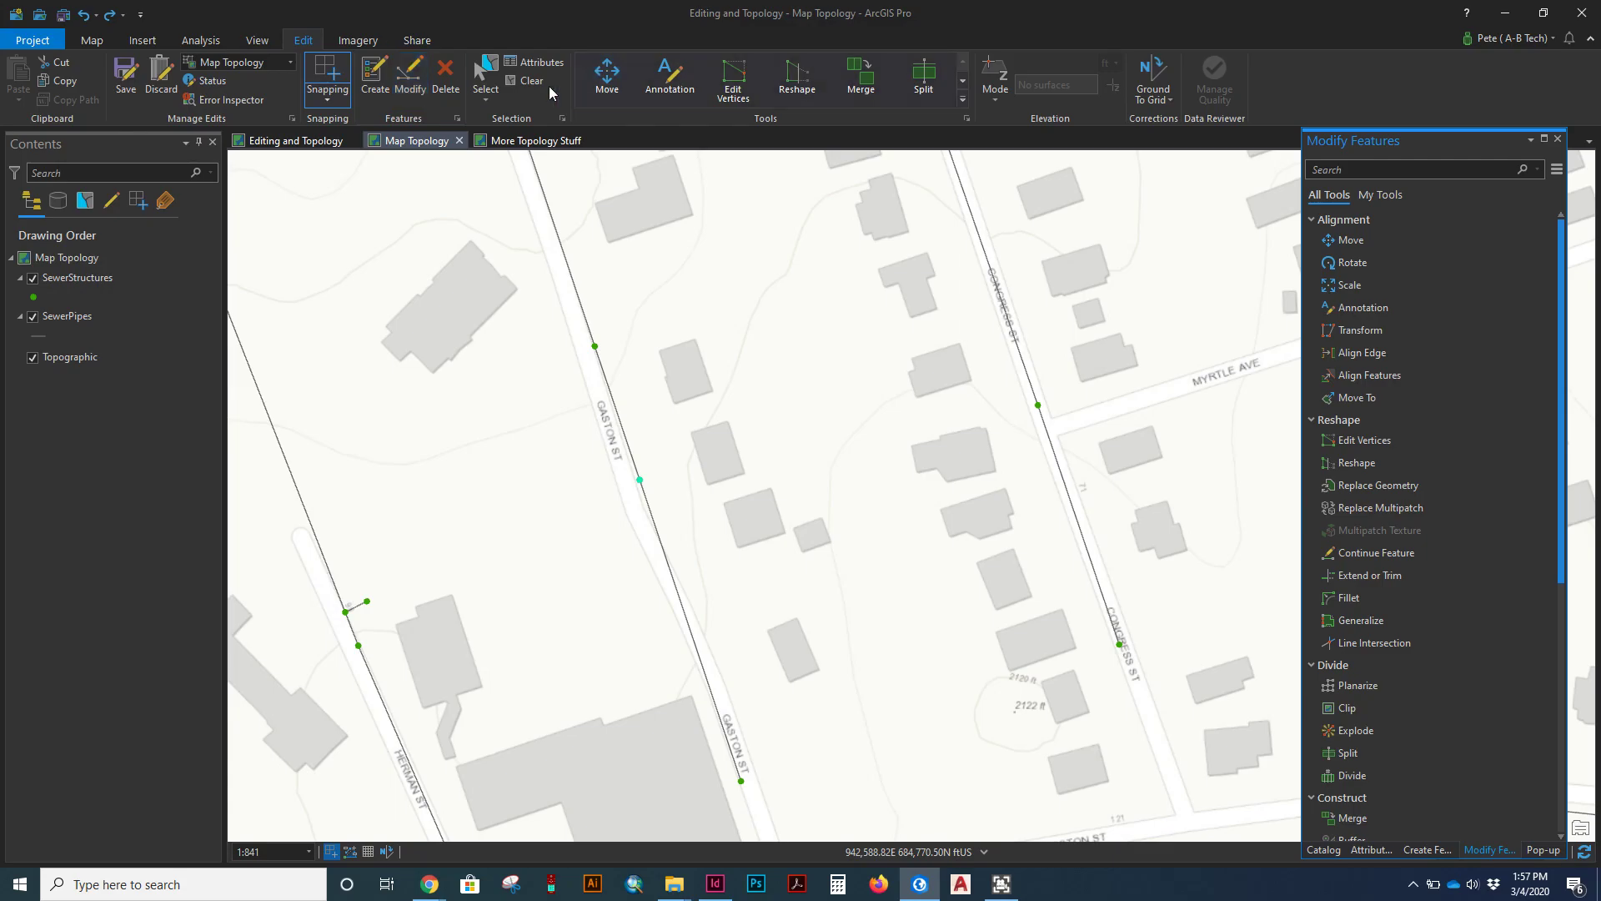
left_click(486, 79)
left_click(607, 79)
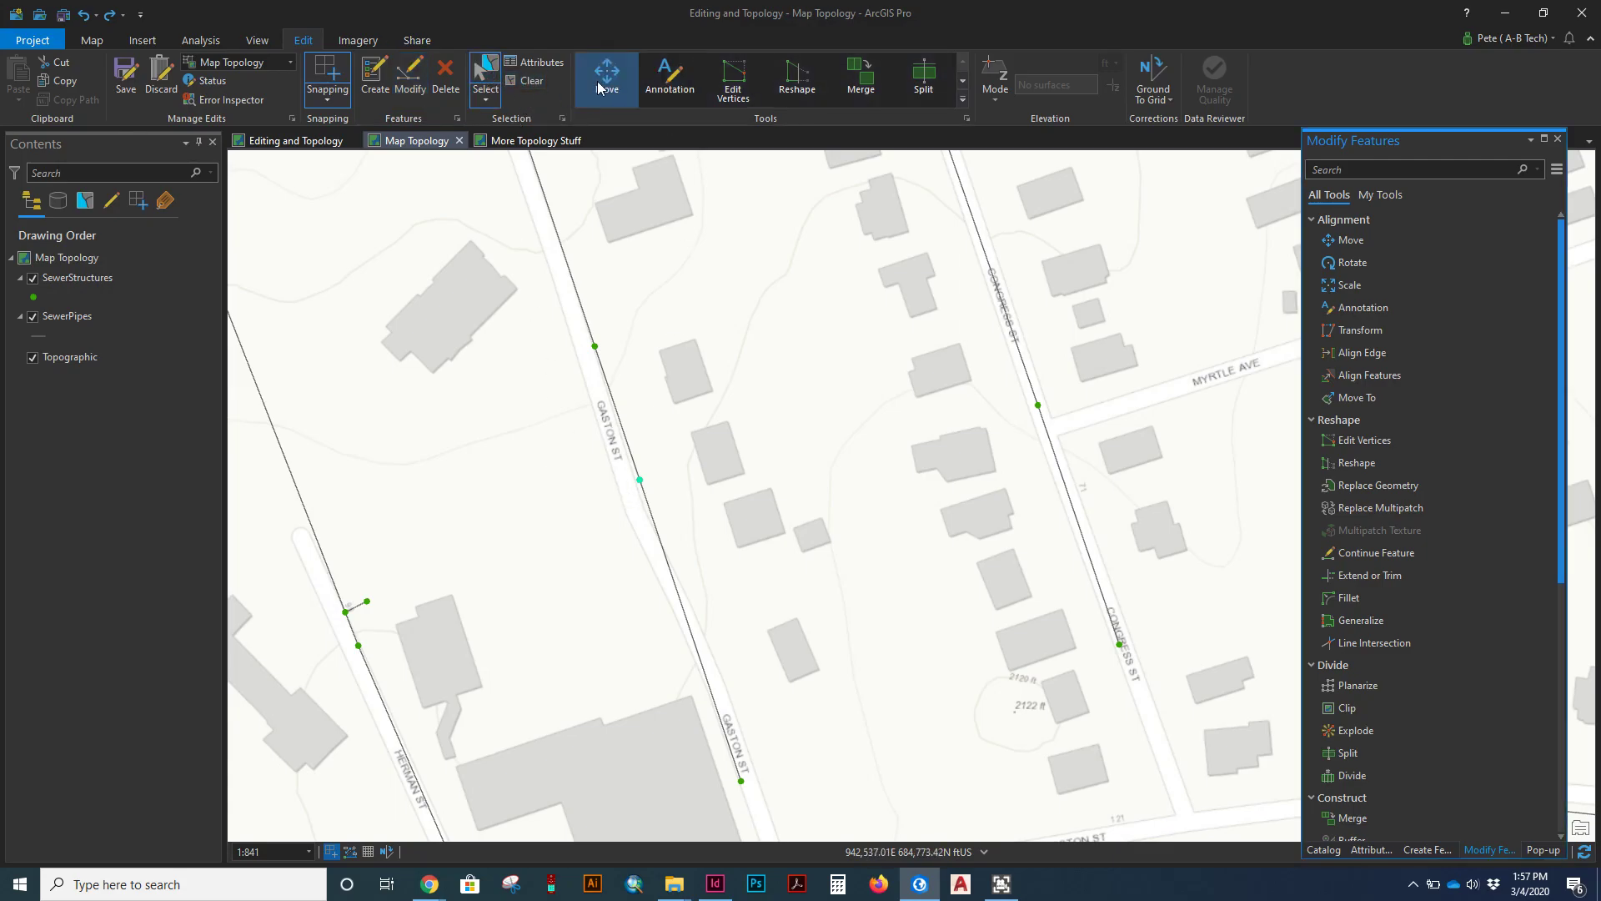
left_click(639, 479)
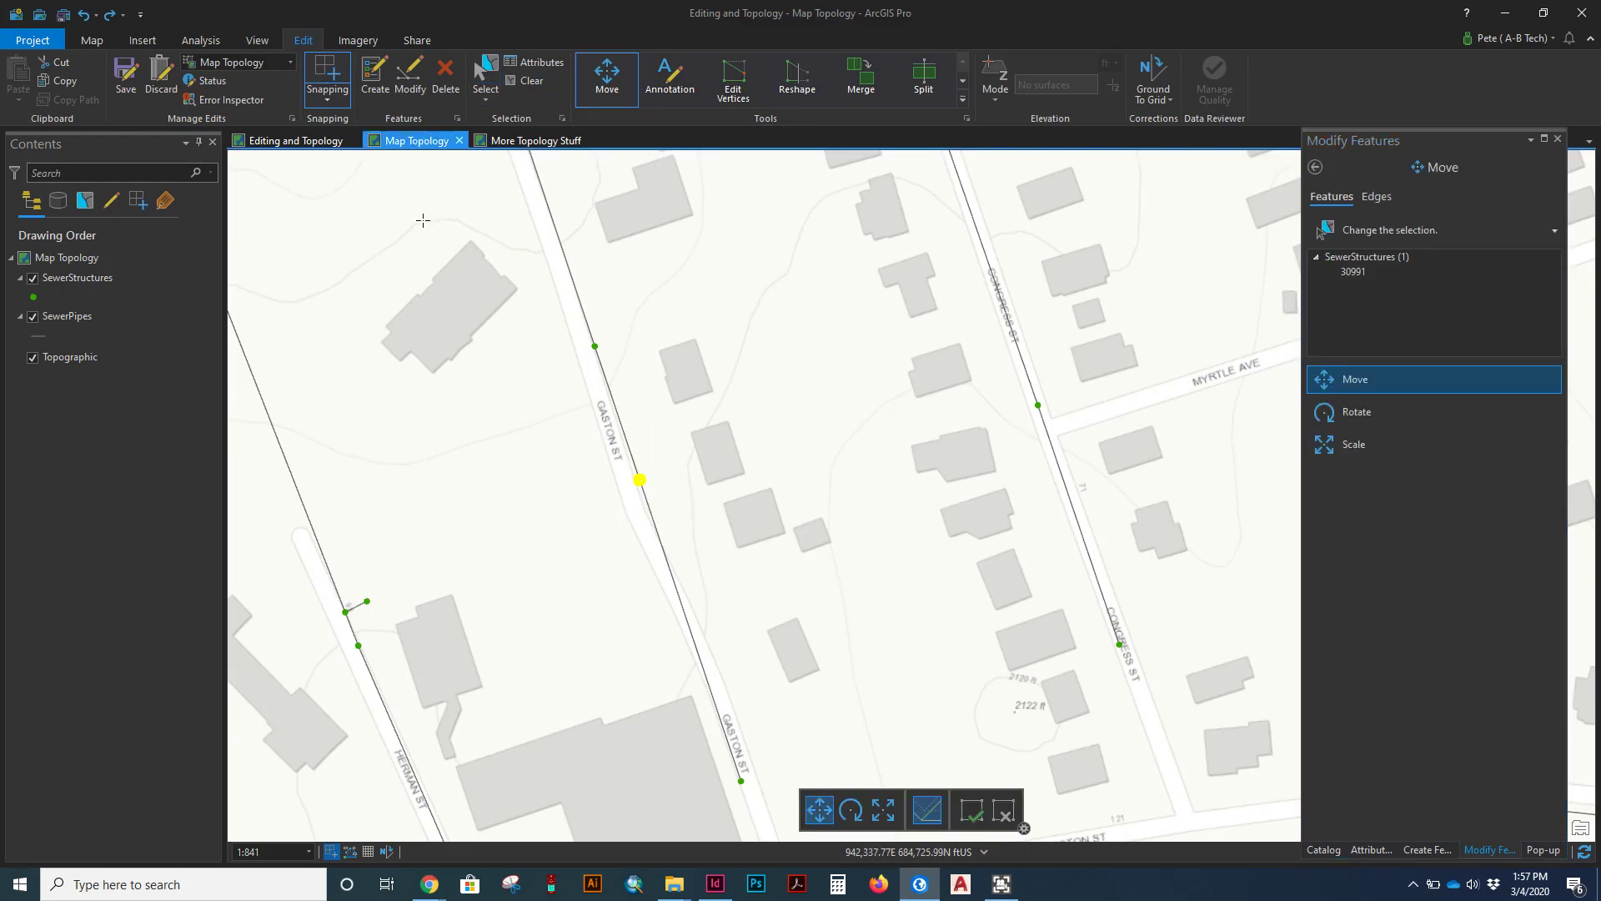
left_click(227, 70)
left_click(227, 102)
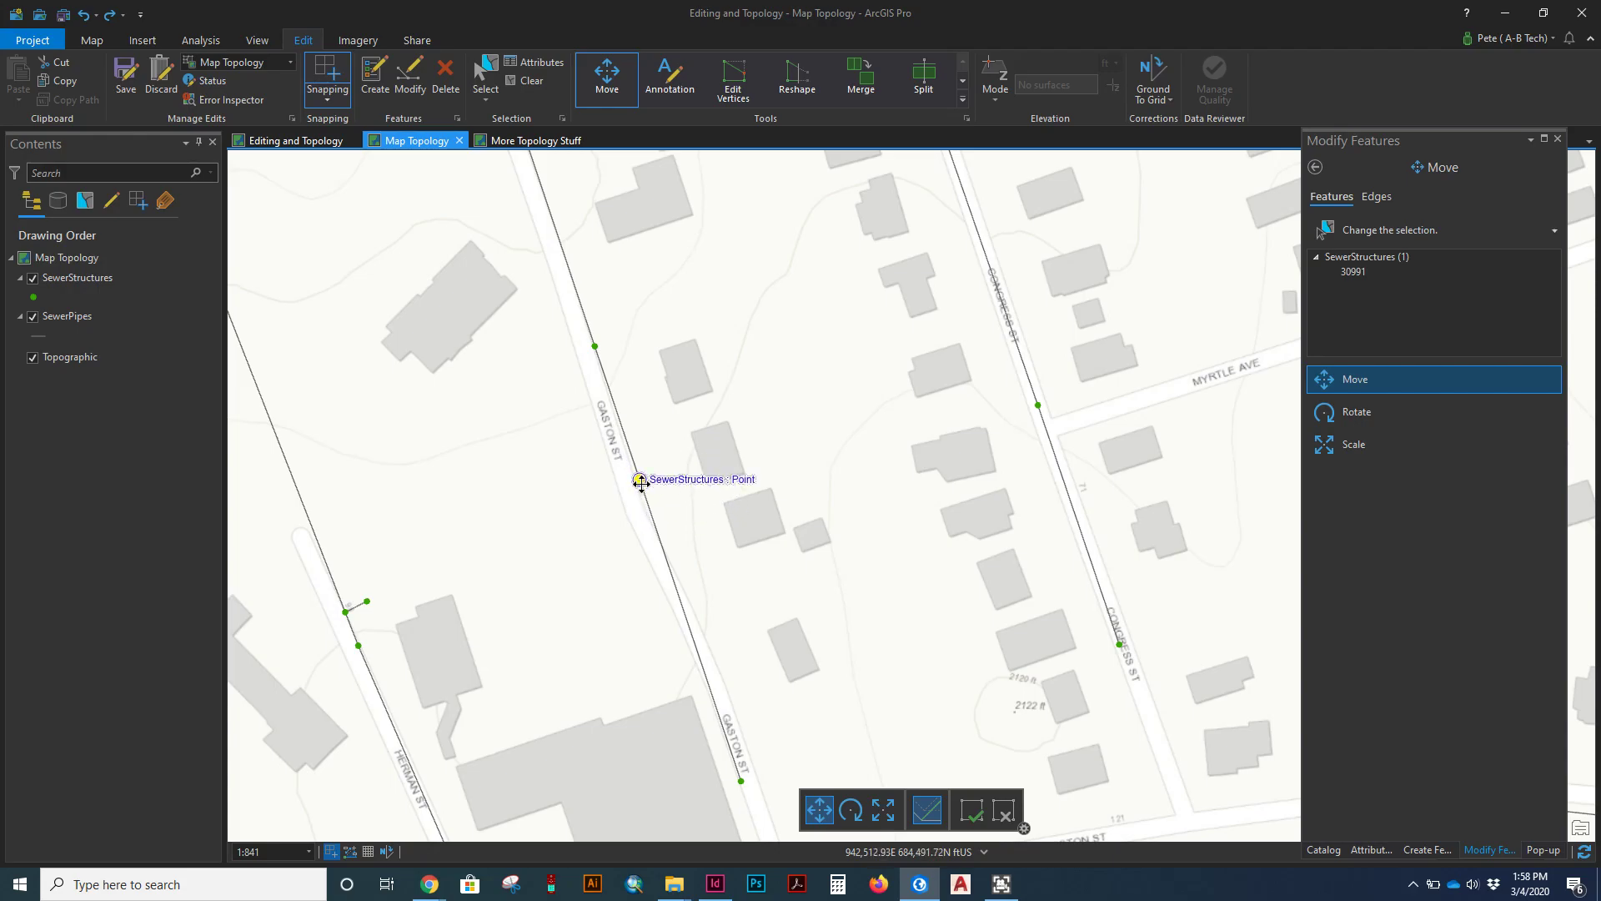
left_click_drag(640, 480, 699, 499)
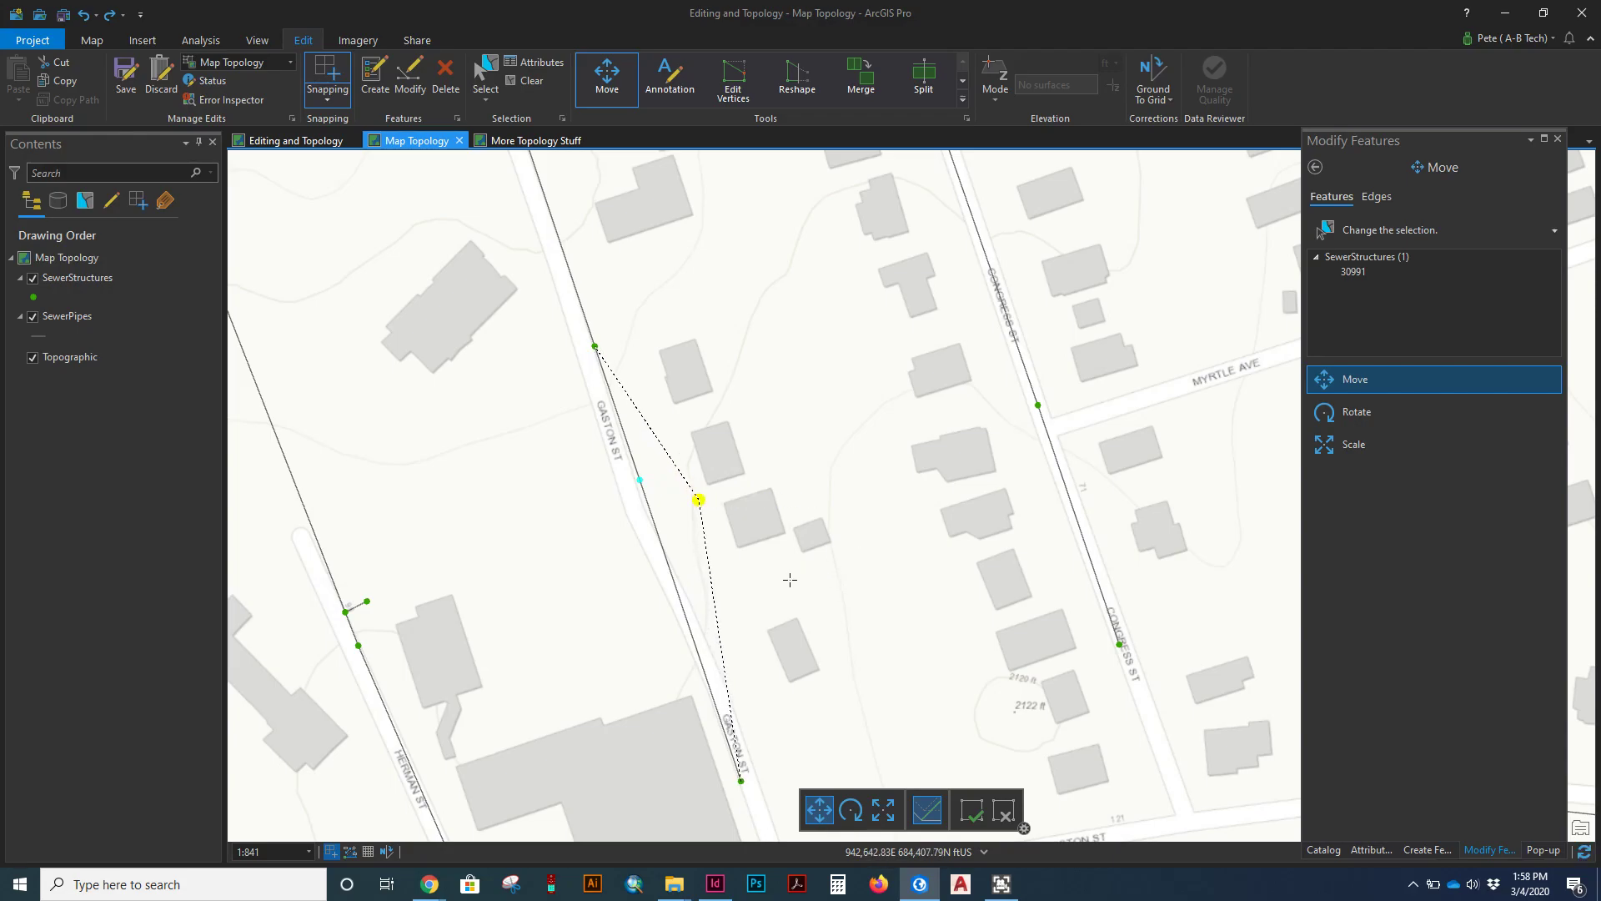
key("F2")
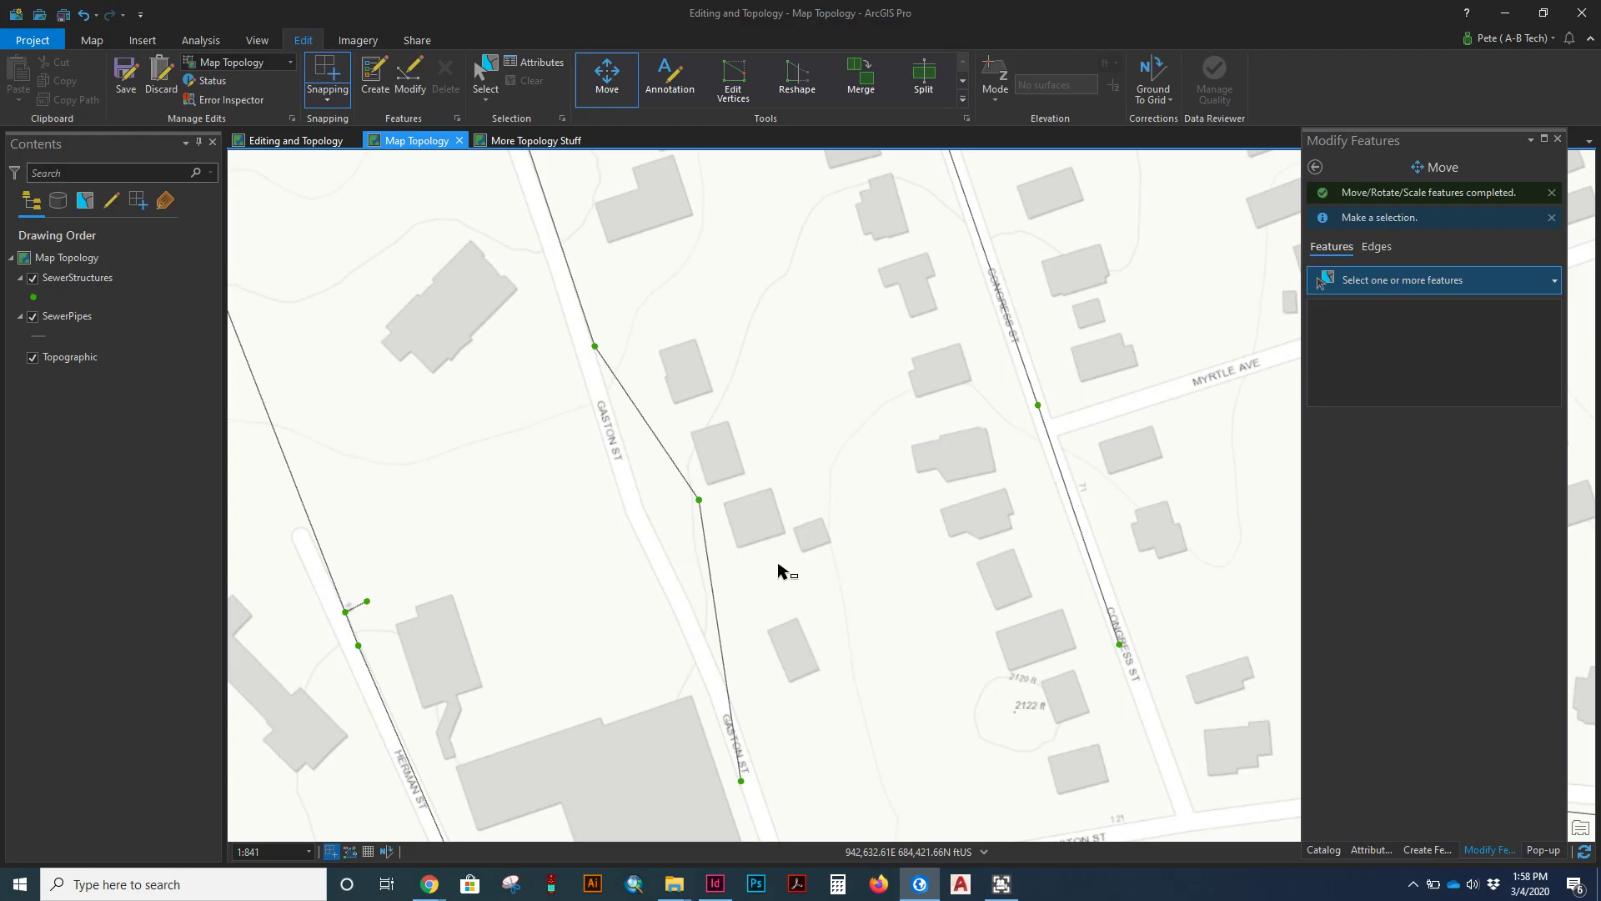
key("XF86AudioLowerVolume")
Step: Undo the topological move of the Gaston St sewer structure
left_click(84, 16)
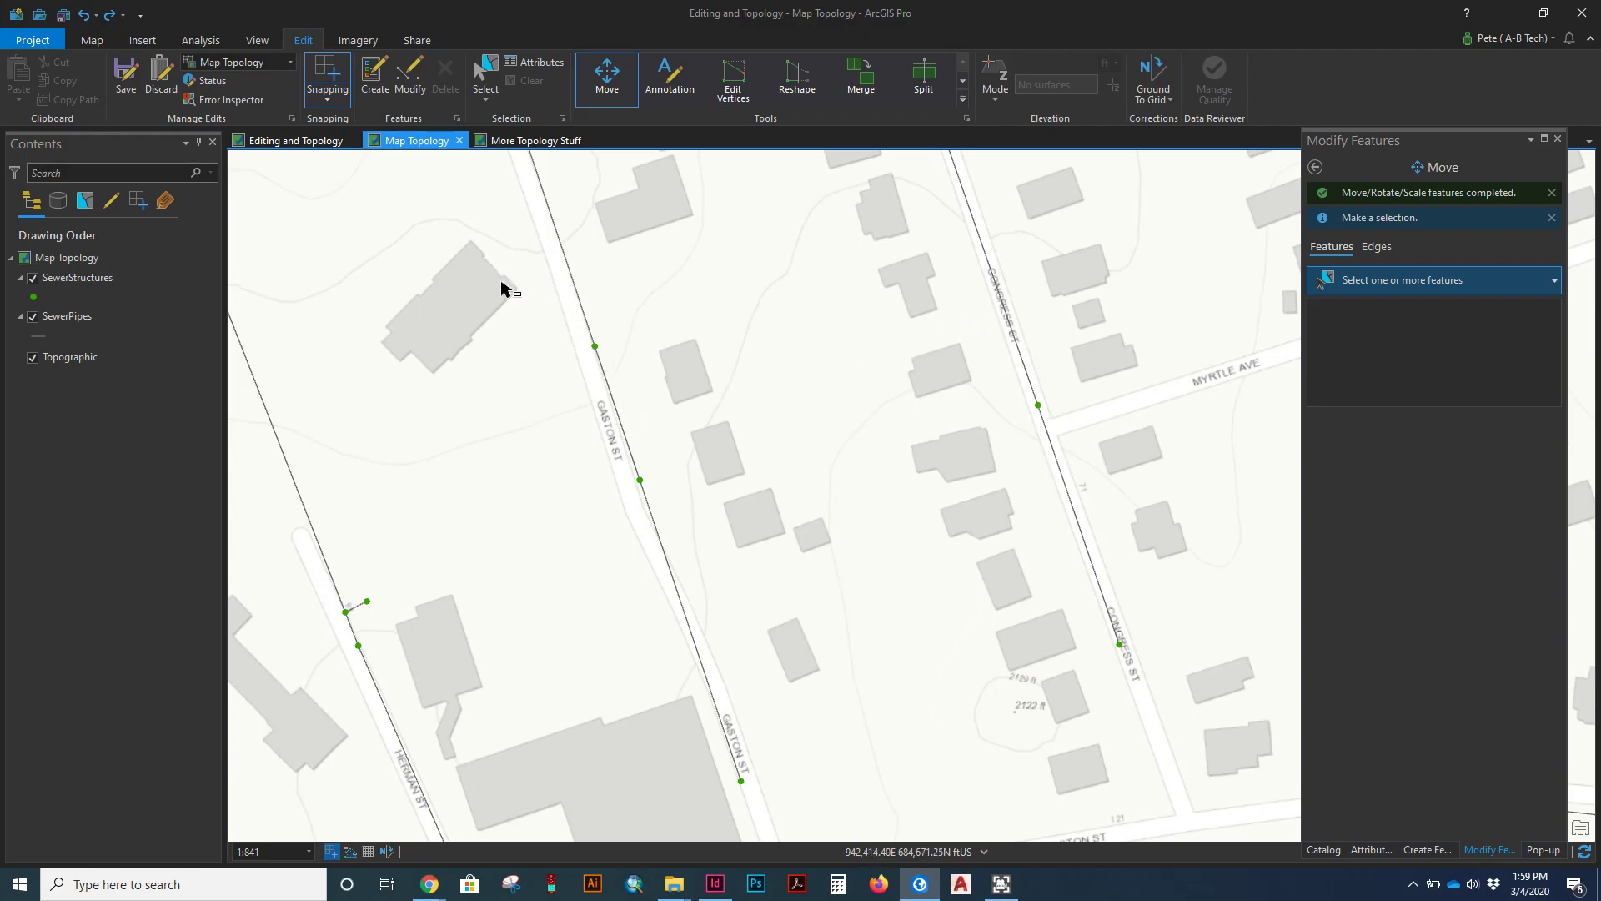
scroll(1018, 608, "up", 3)
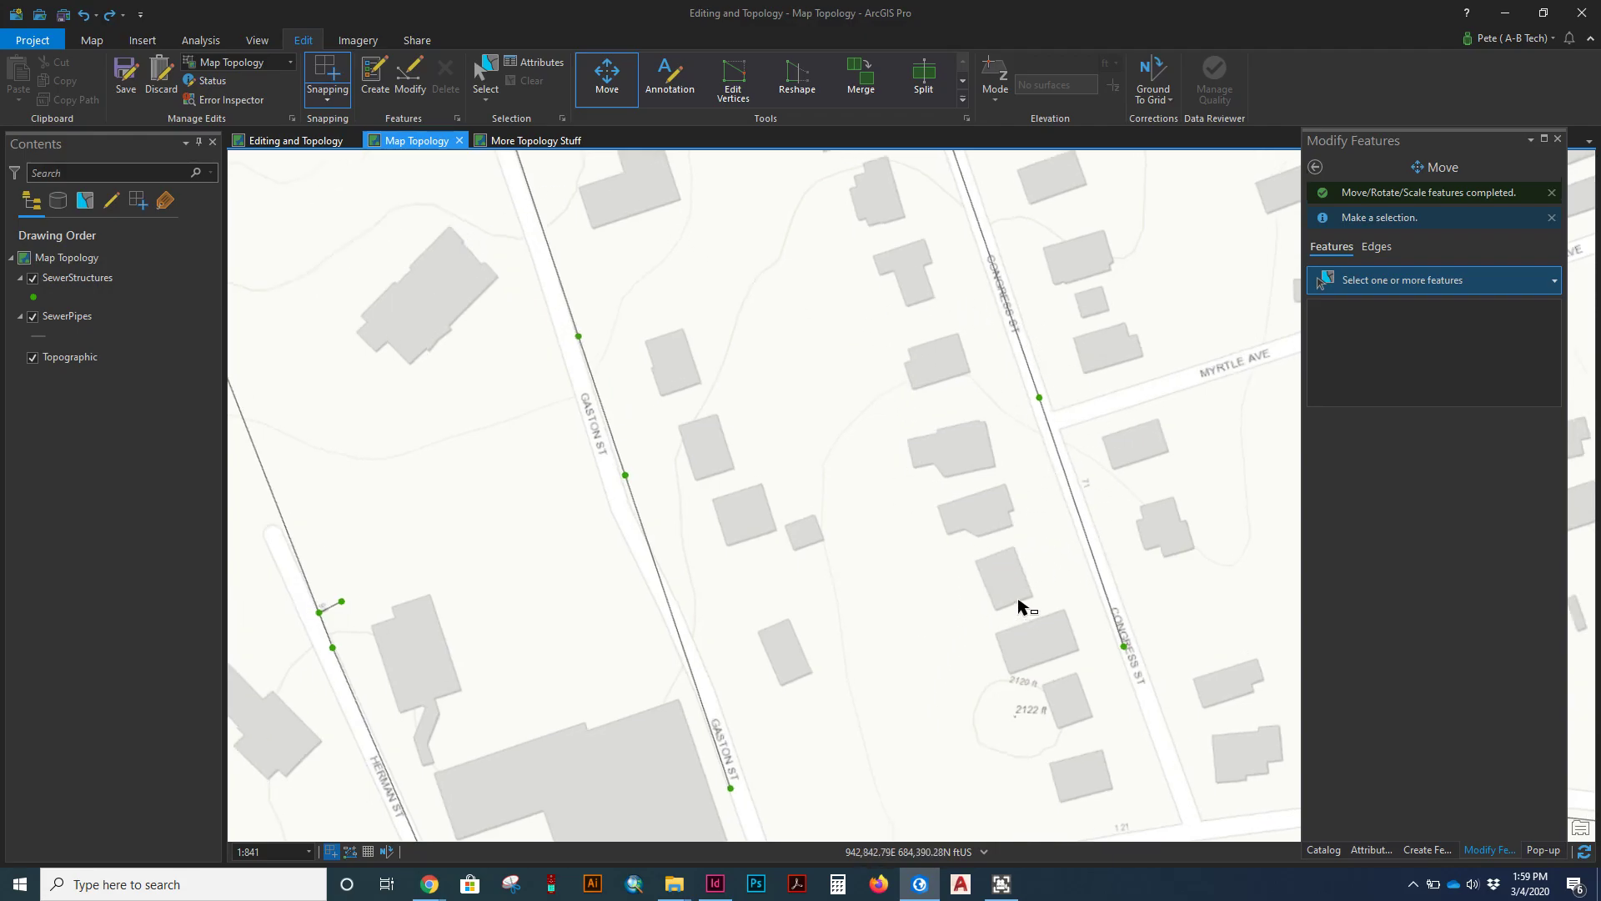
scroll(1018, 581, "down", 4)
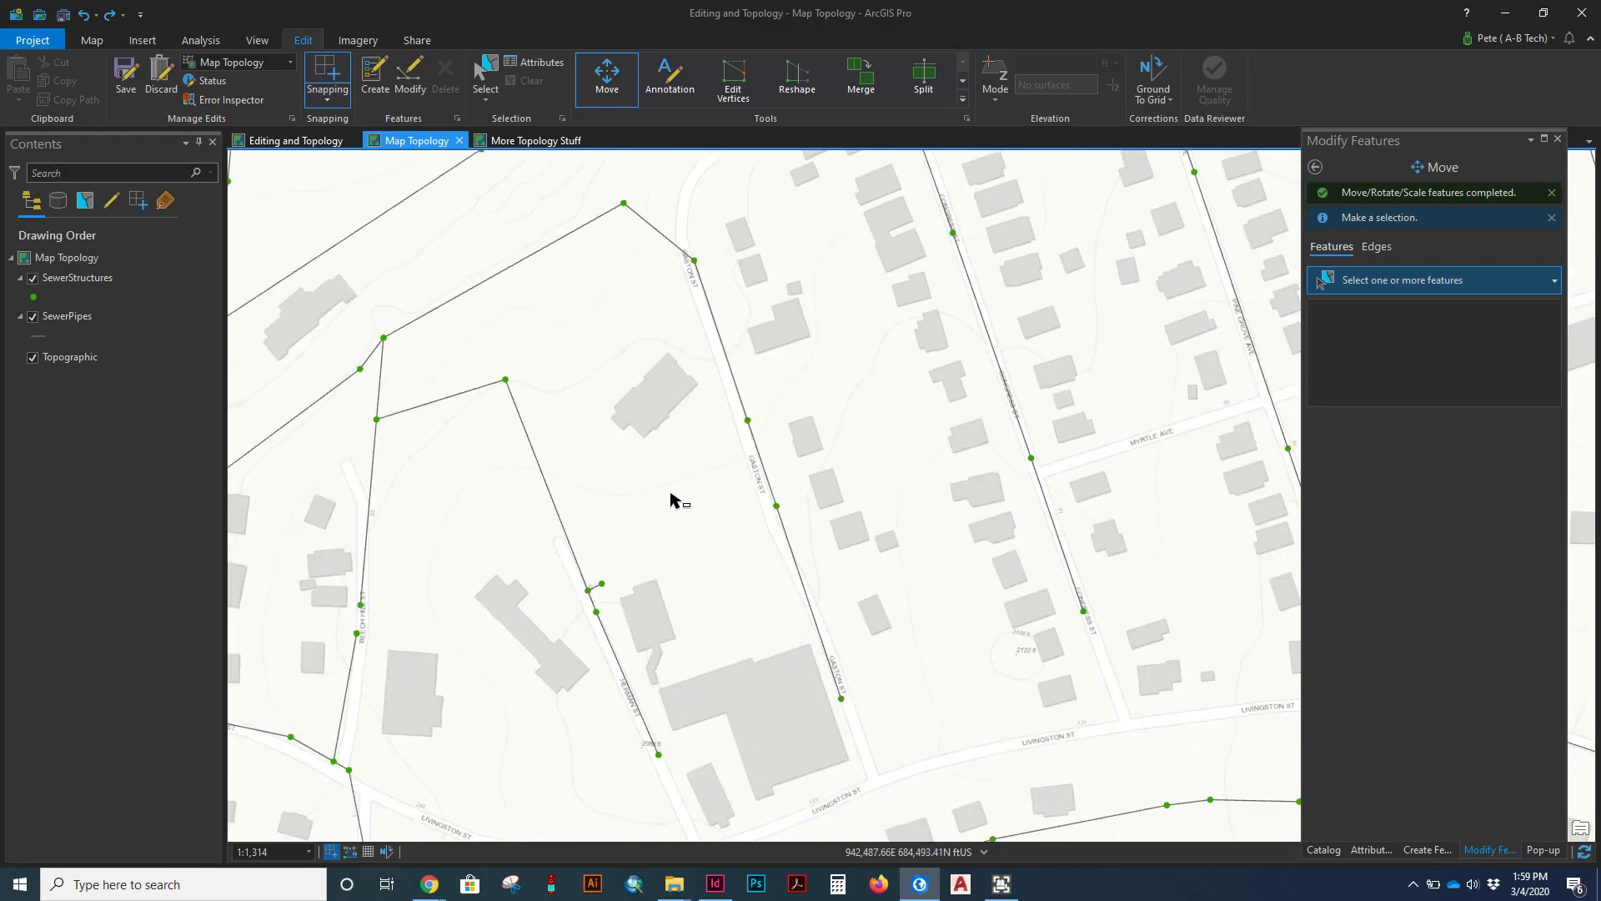
left_click_drag(936, 357, 561, 382)
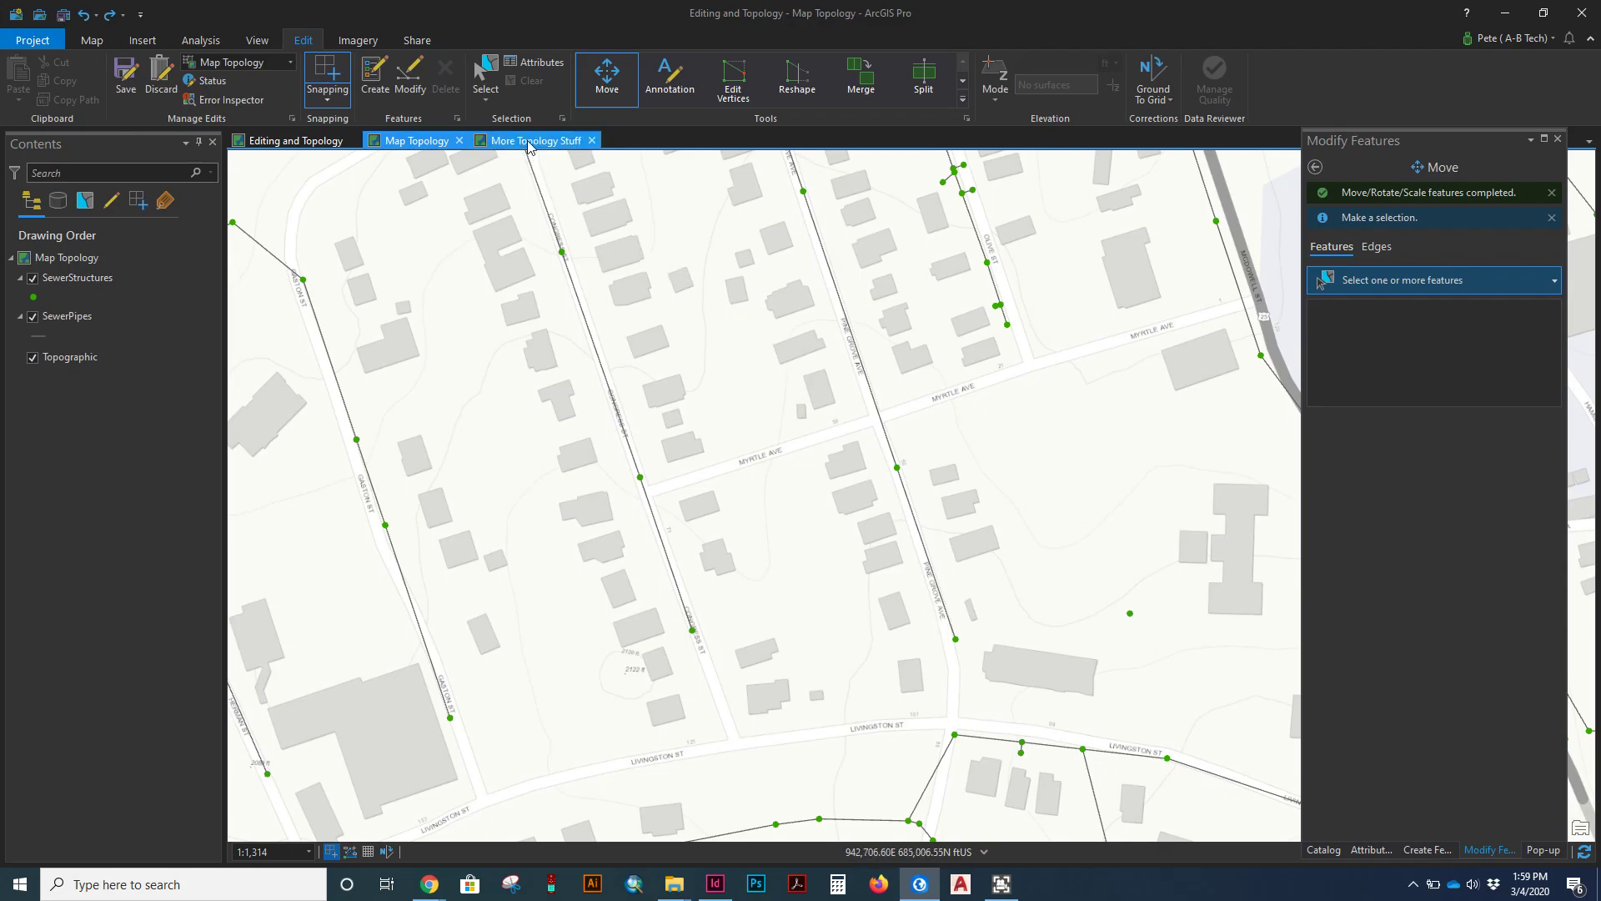
Step: Switch to the Editing and Topology map and set its editing topology to Map Topology for the E9B and E4A boundary
left_click(274, 148)
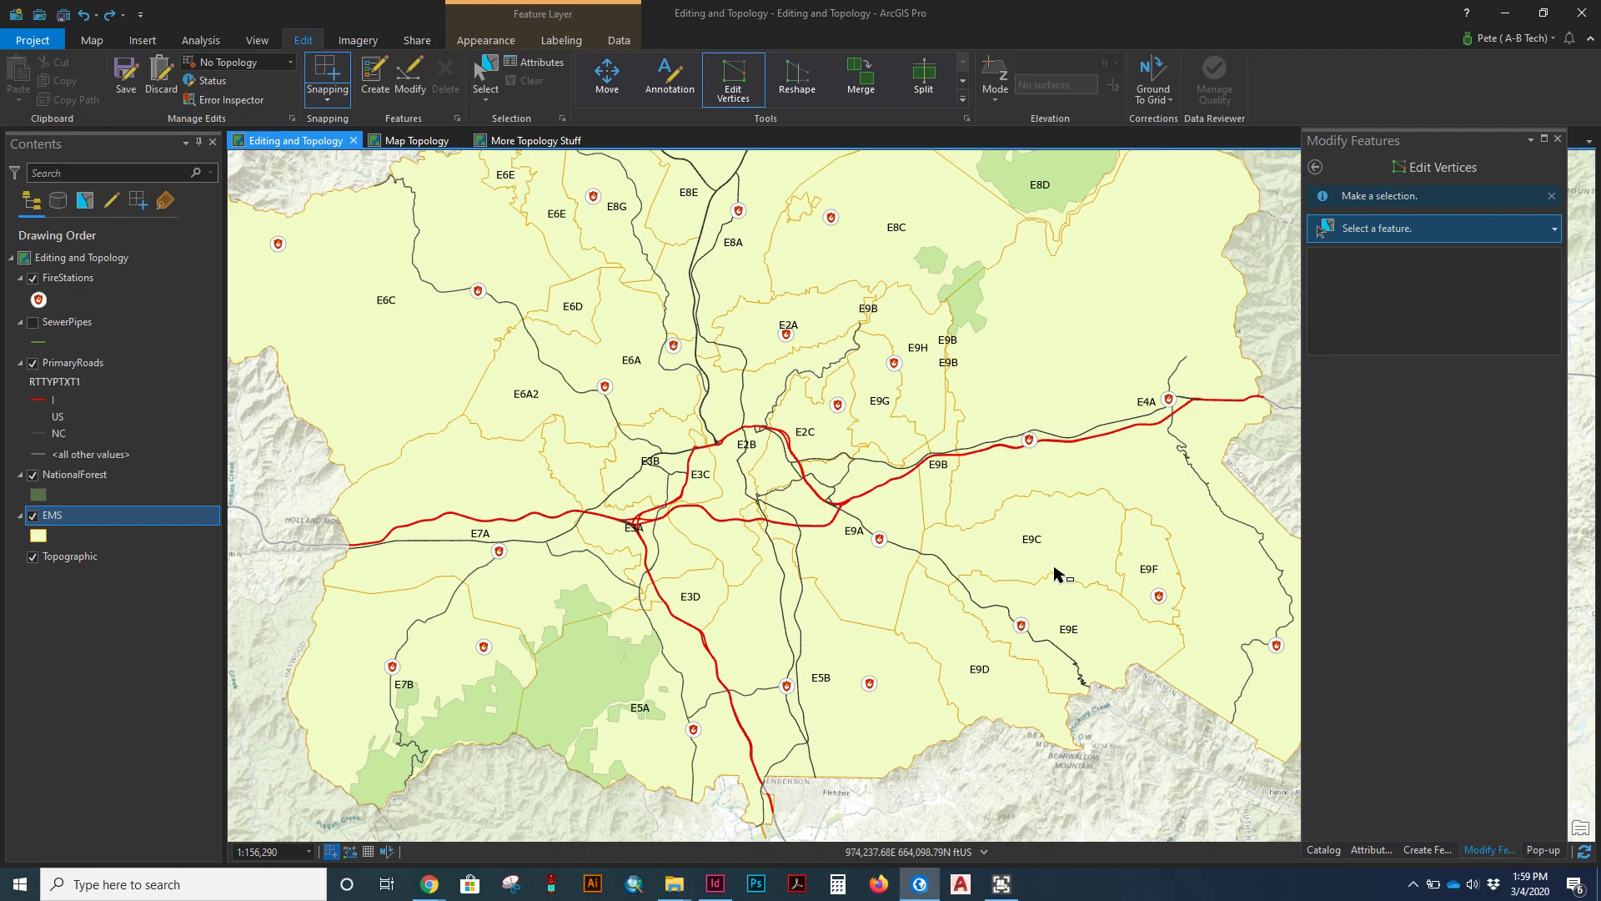
scroll(1062, 558, "up", 1)
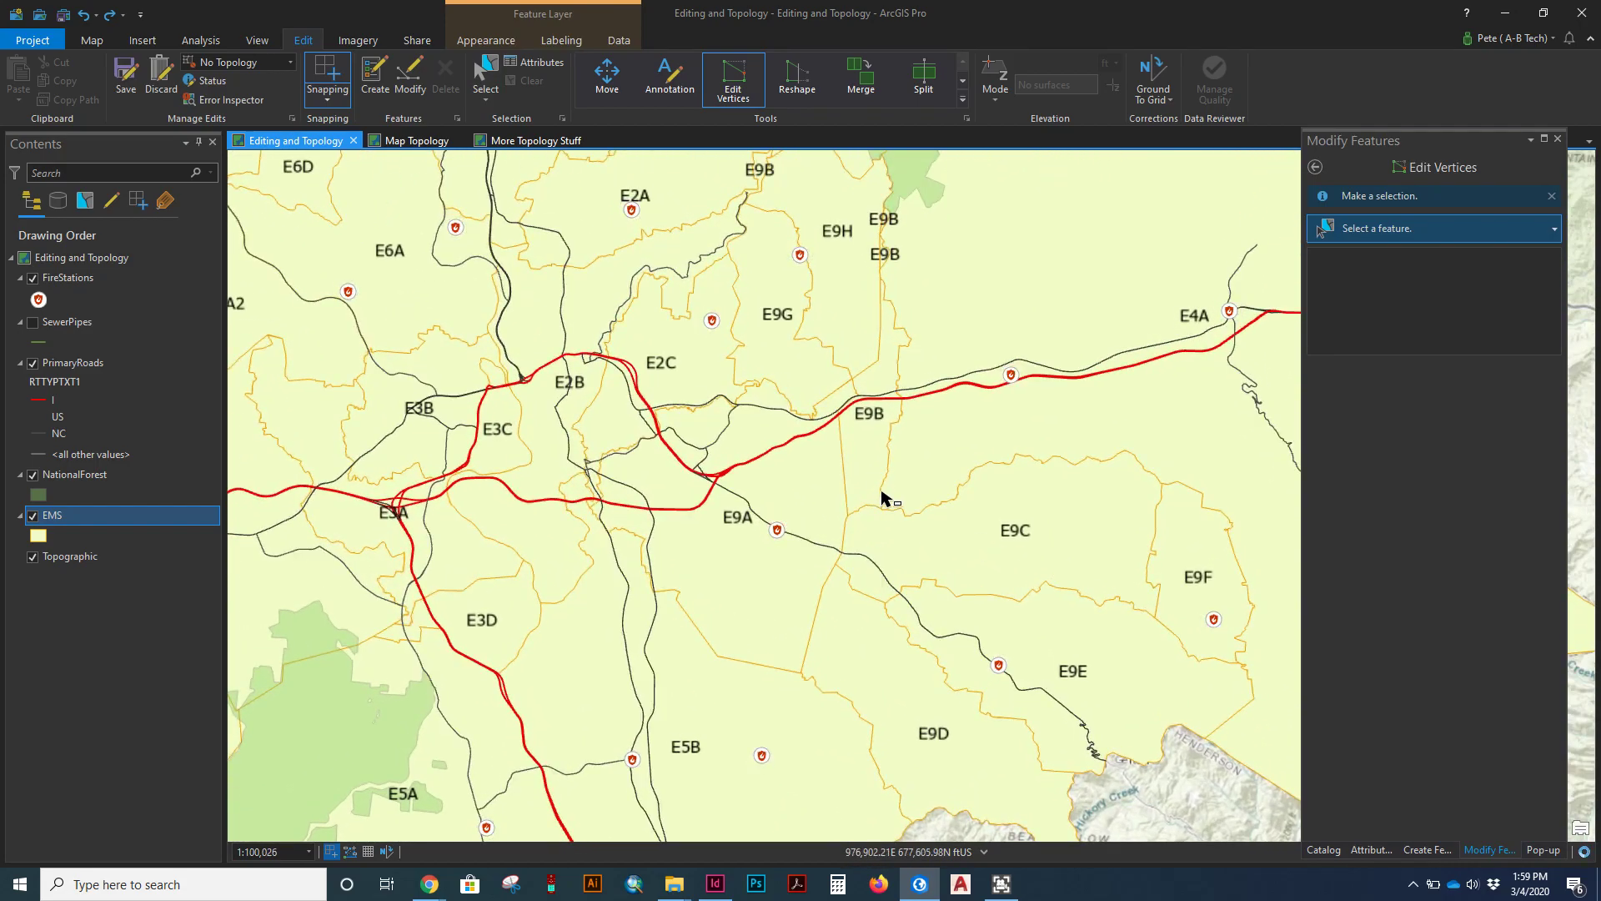
scroll(883, 500, "up", 3)
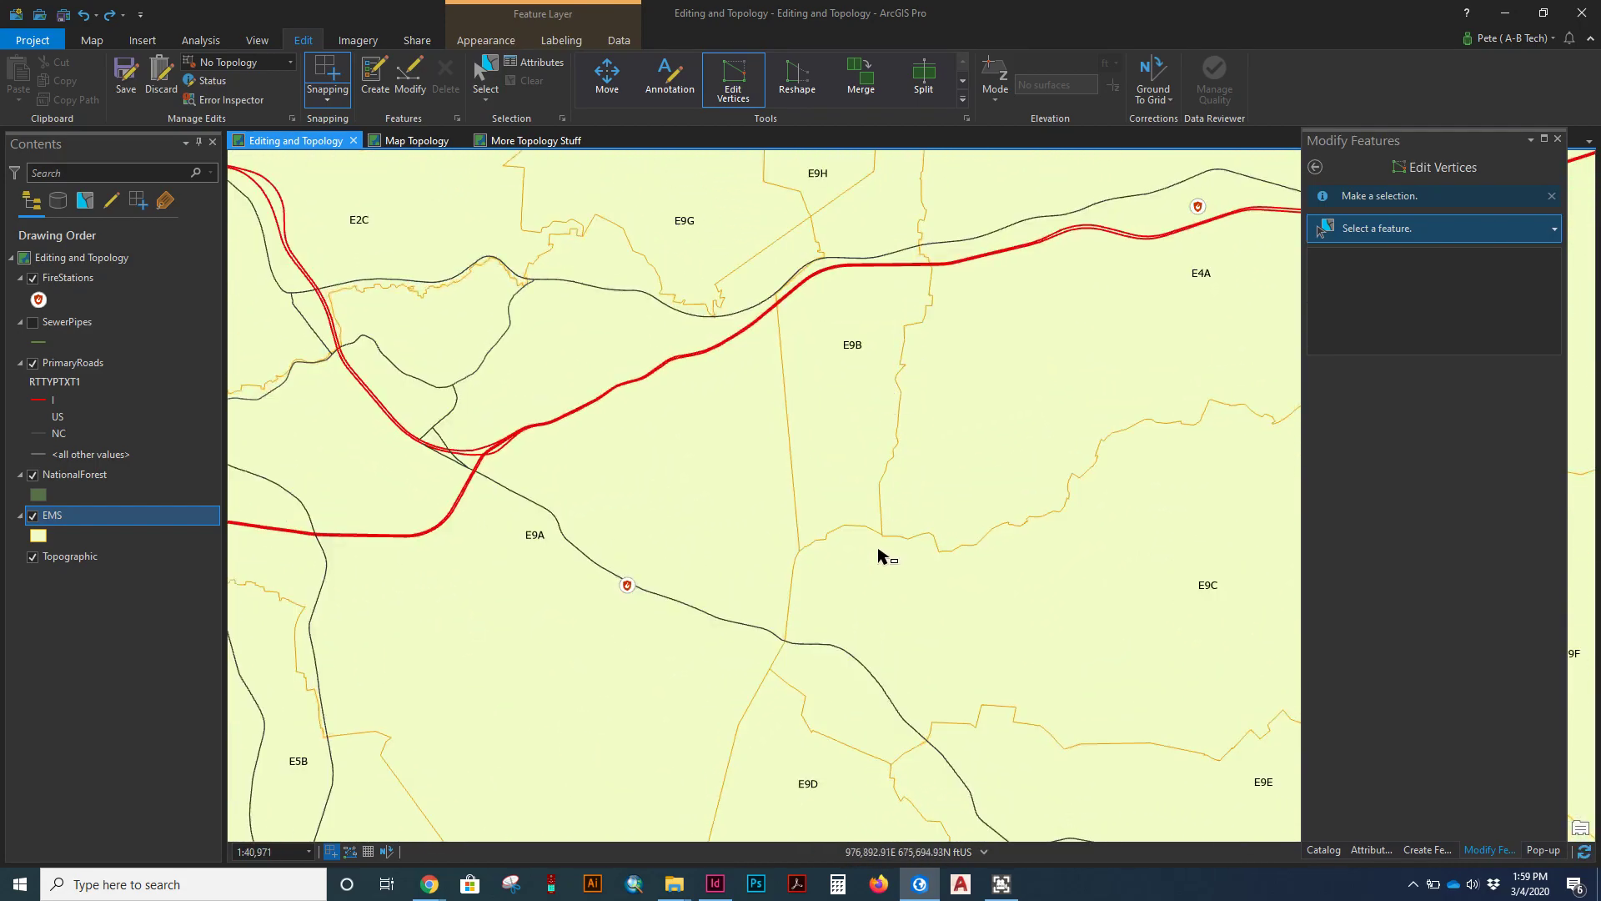
scroll(894, 508, "up", 3)
left_click_drag(901, 276, 712, 529)
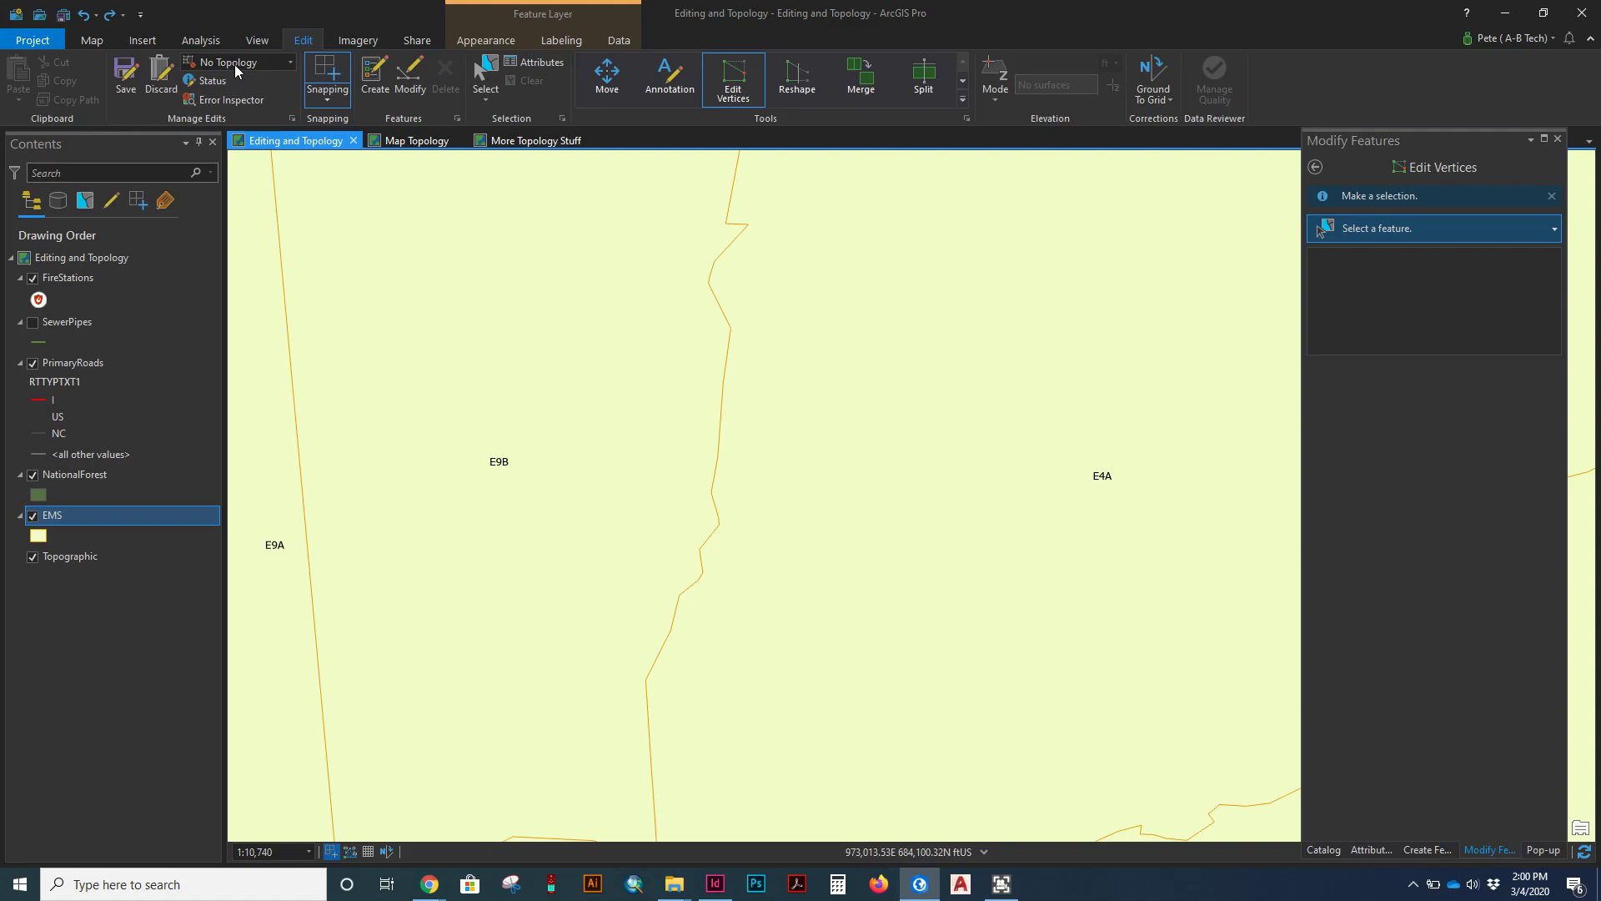
left_click(290, 64)
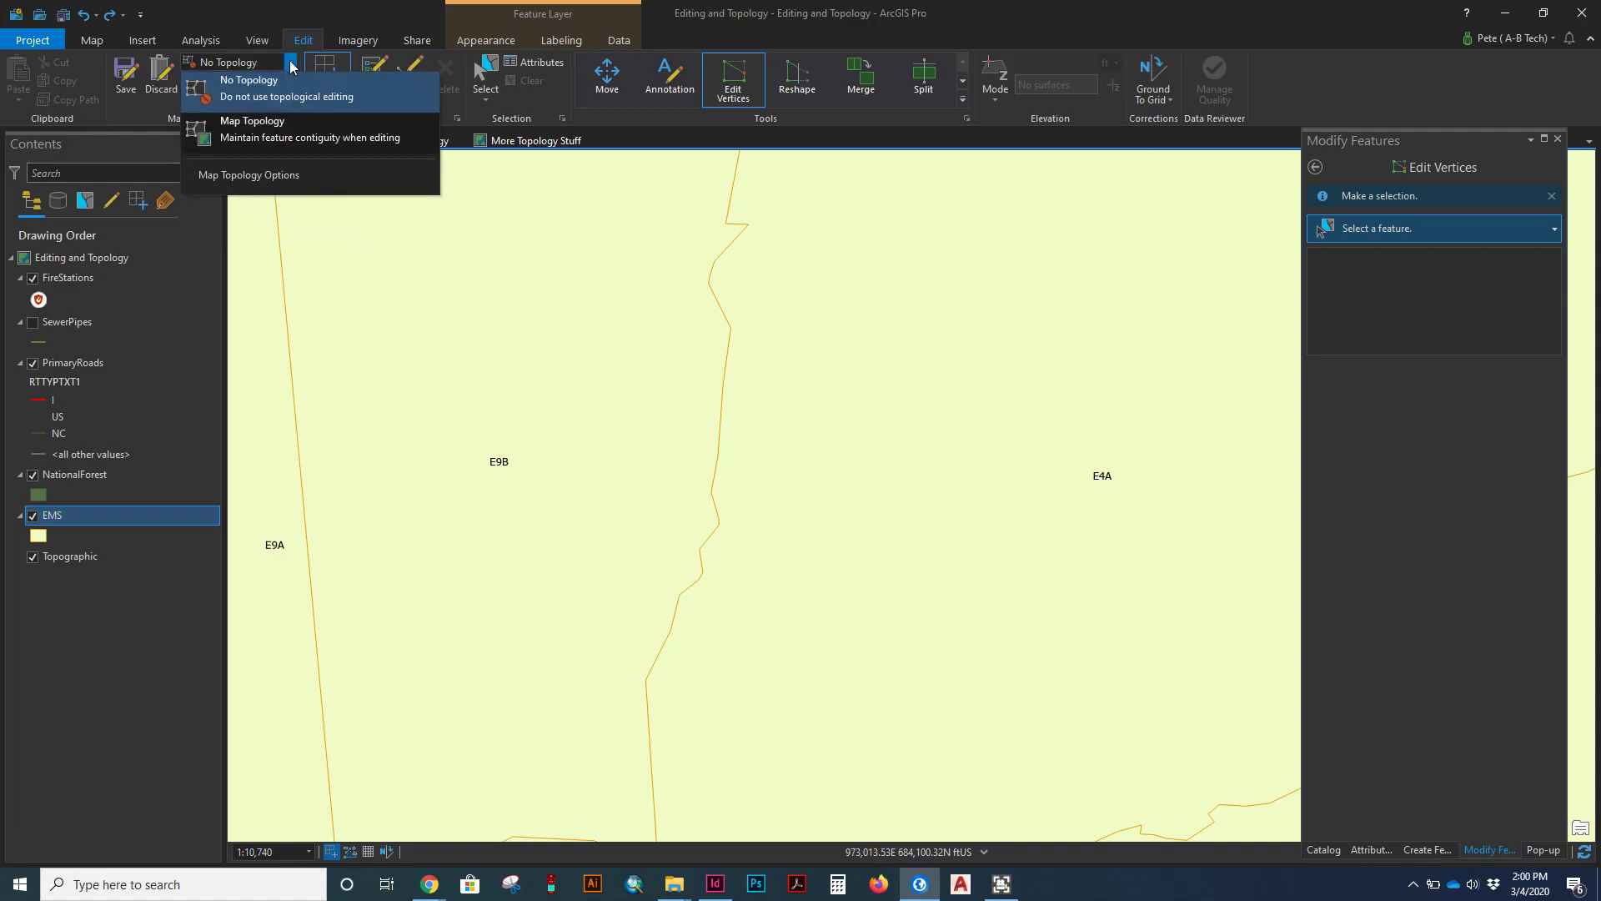
left_click(286, 126)
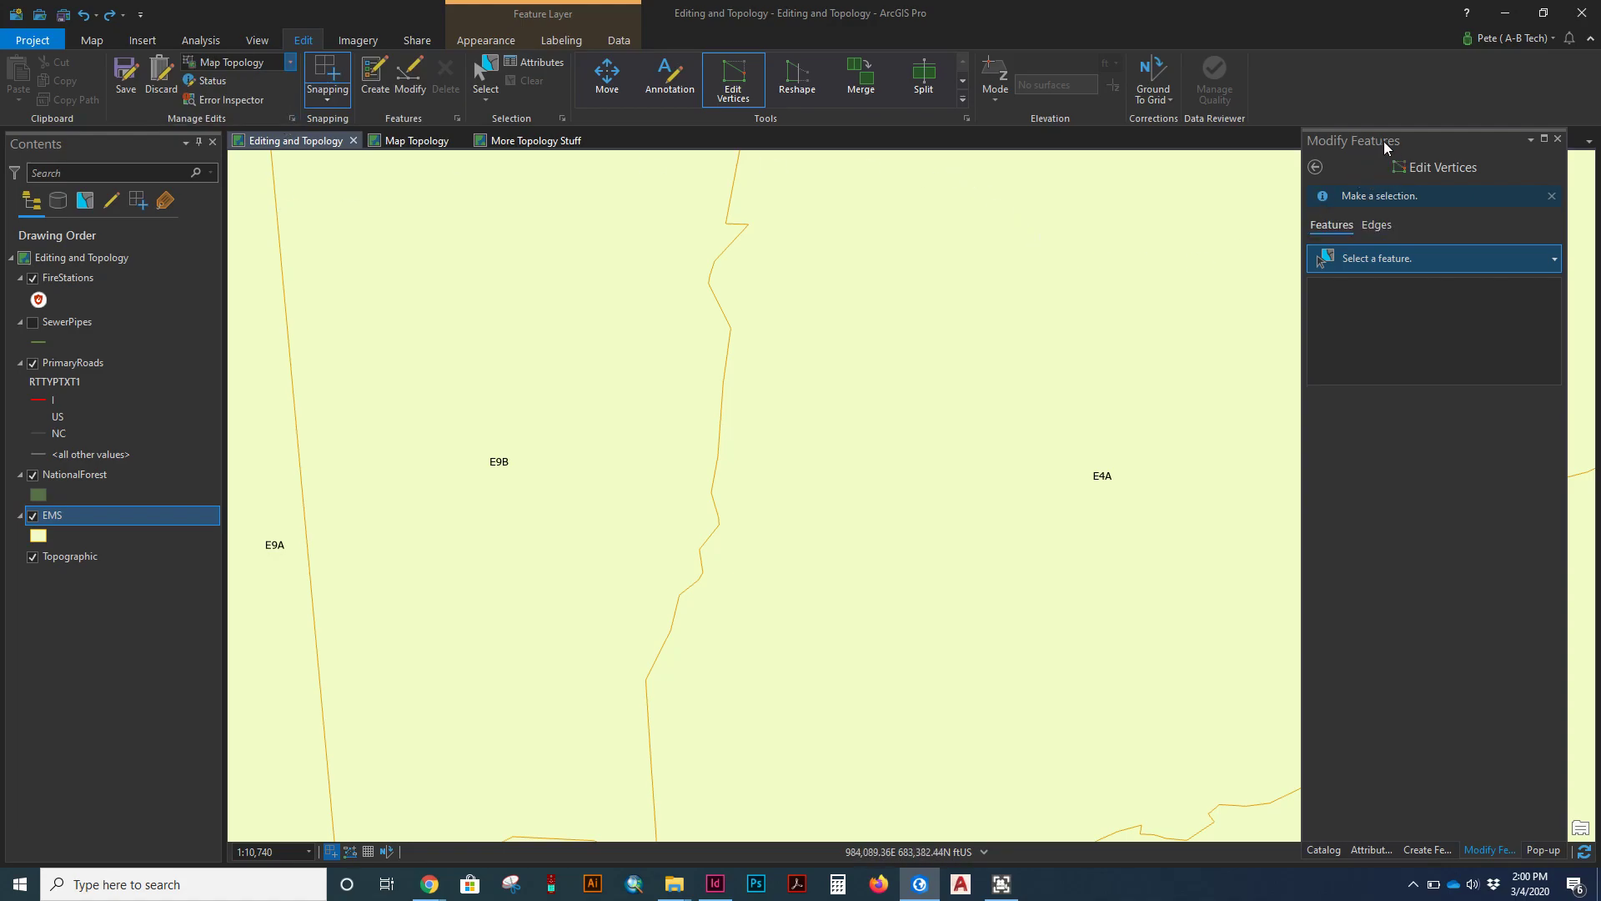
Step: Edit the shared edge between EMS districts E9B and E4A, moving one of its vertices outward into E4A and finishing the edit
left_click(1315, 166)
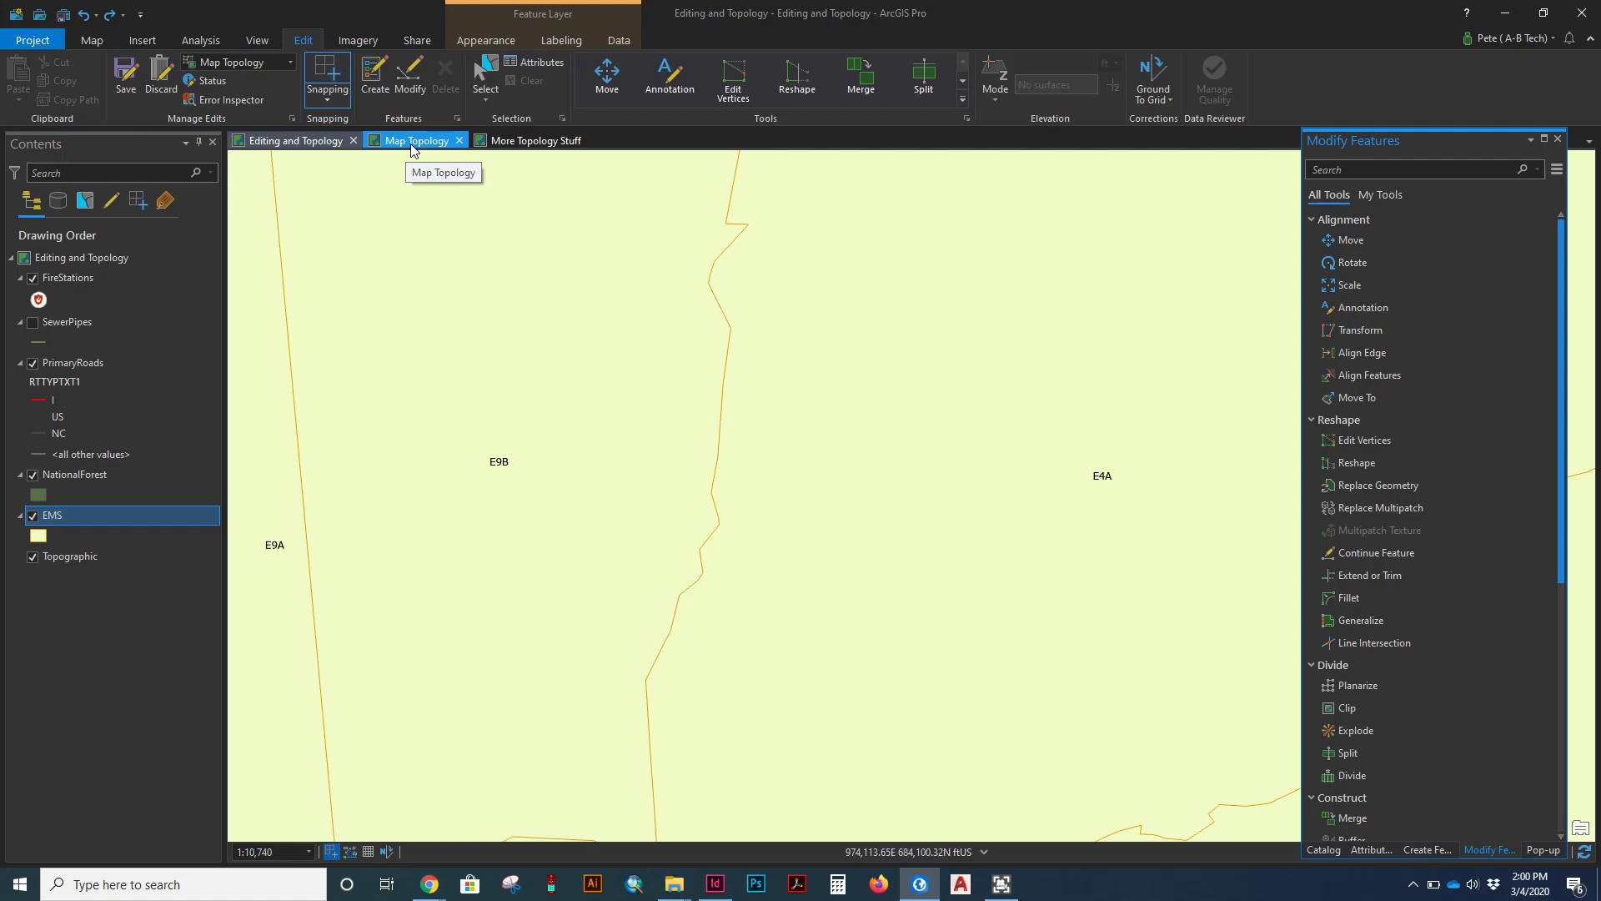
left_click(412, 81)
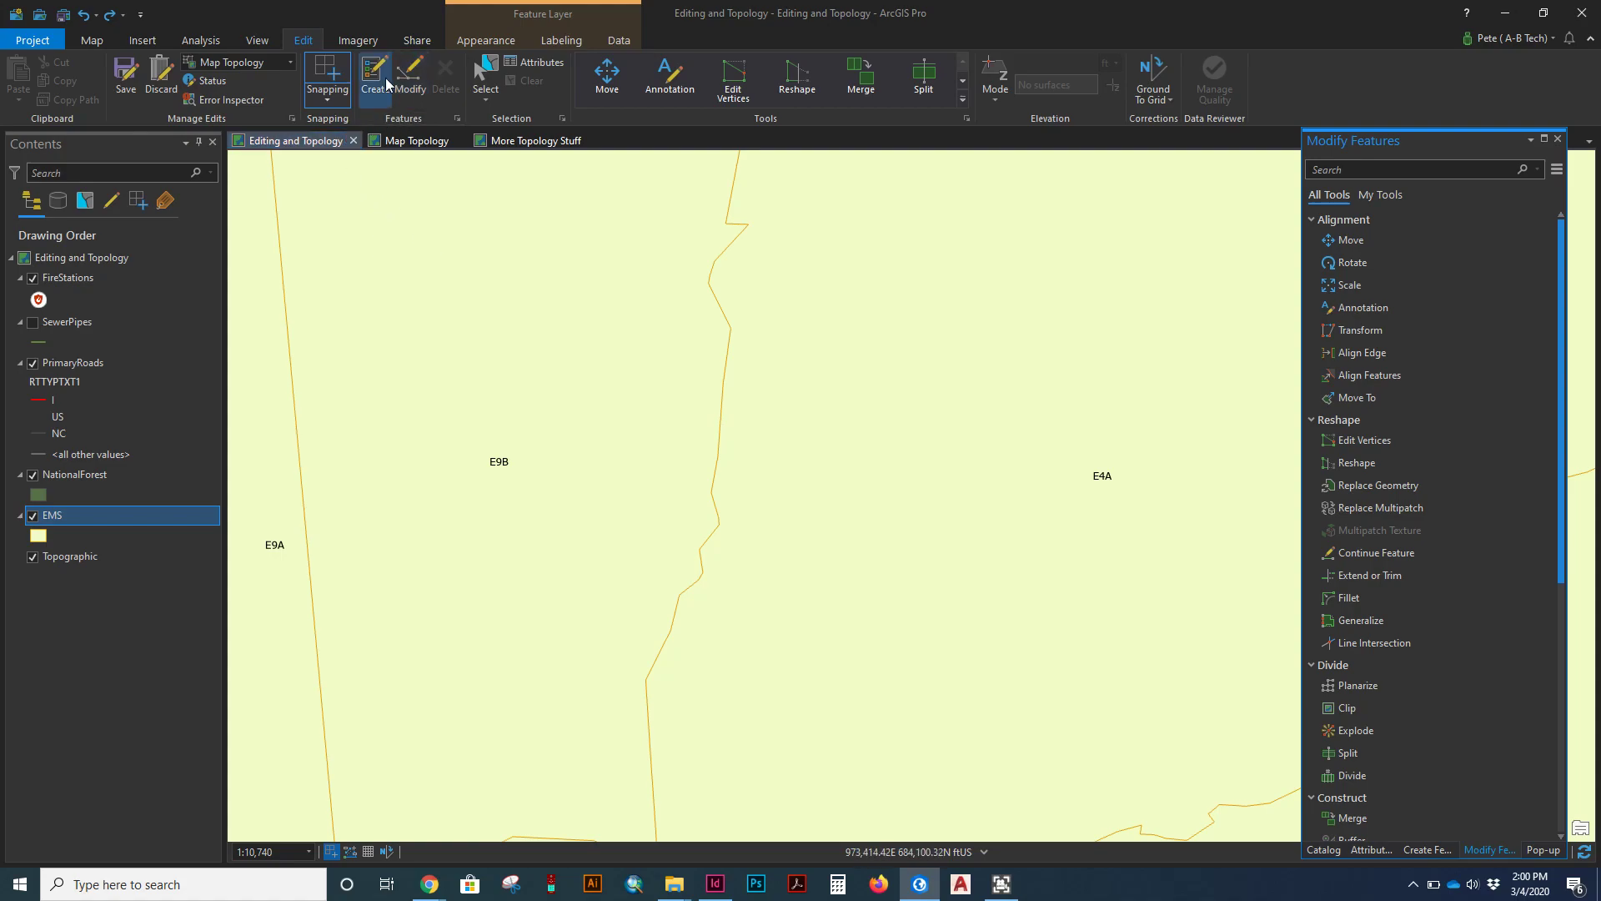
left_click(729, 85)
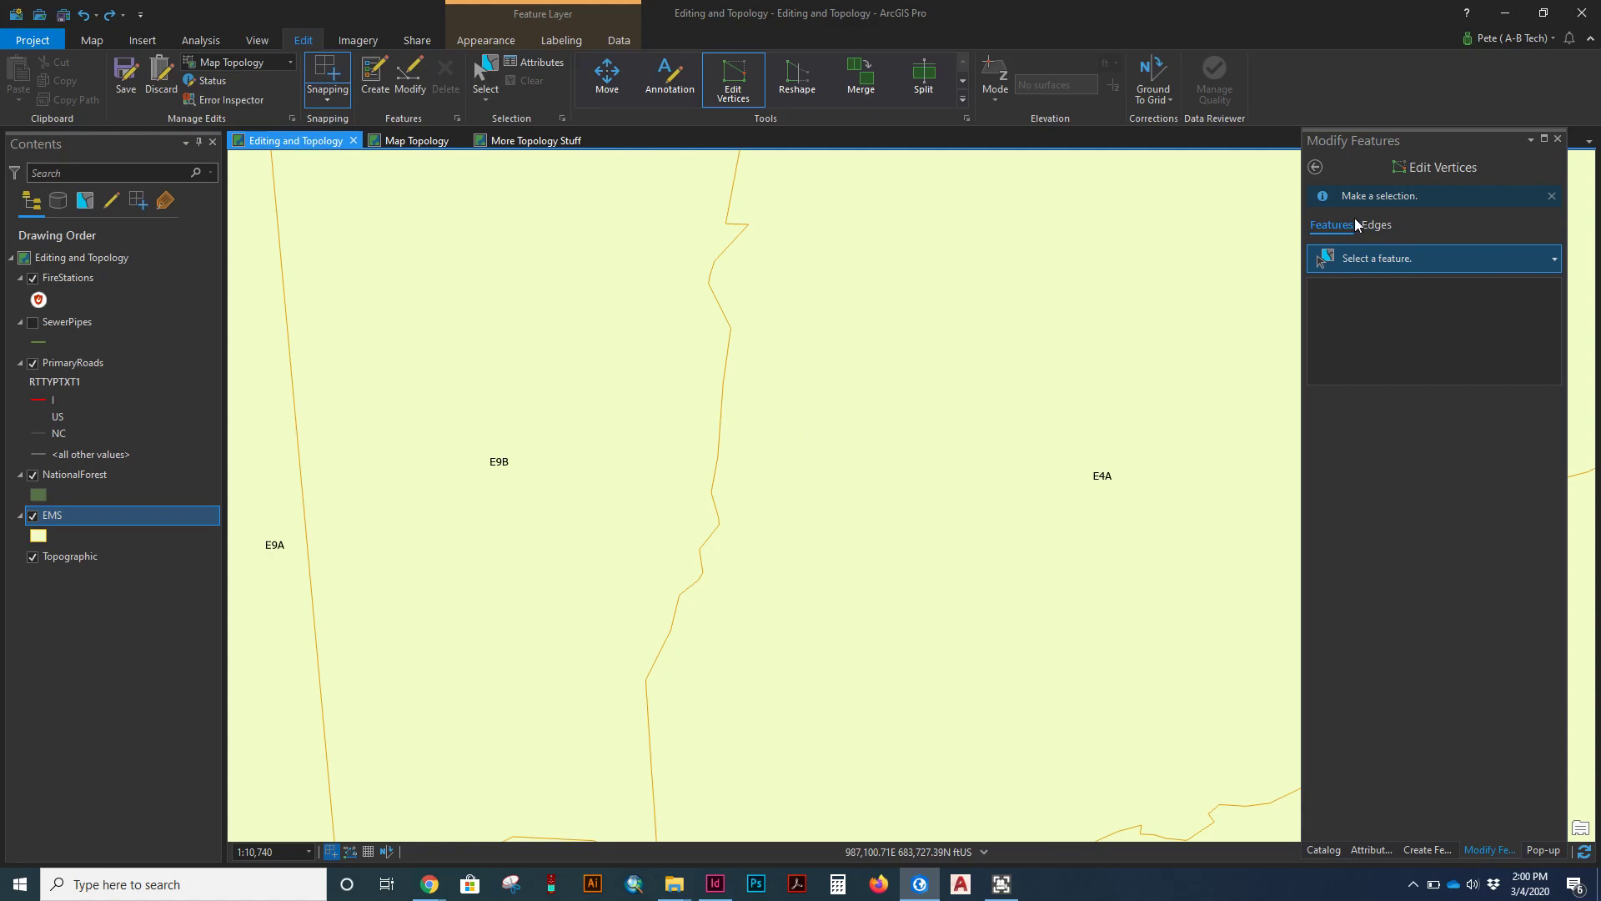
left_click(1386, 229)
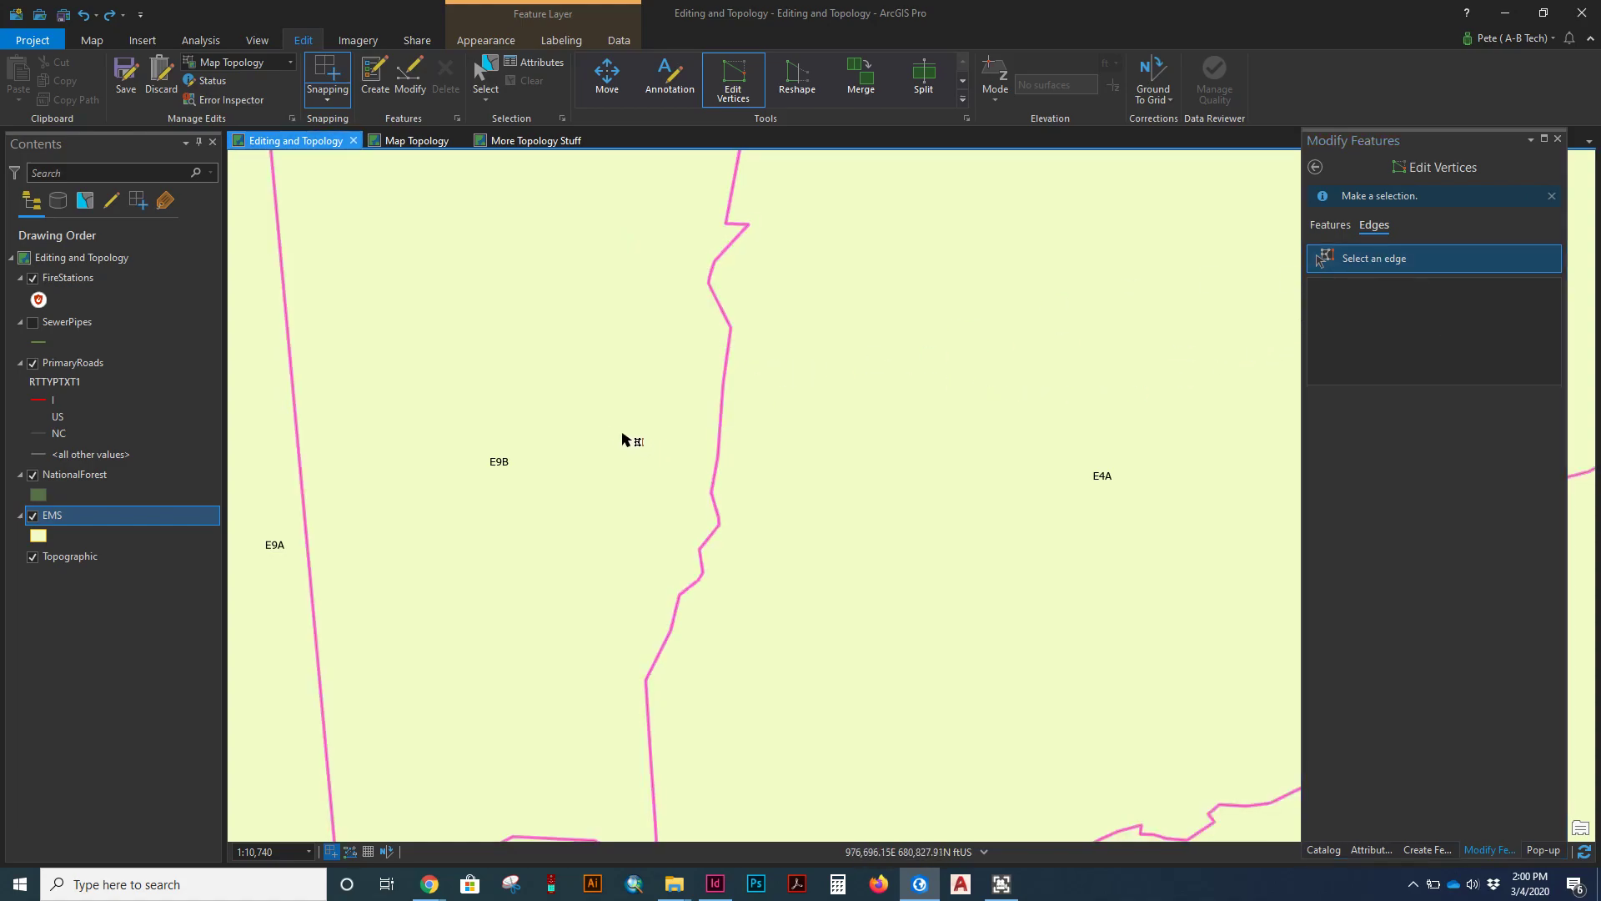
left_click(731, 344)
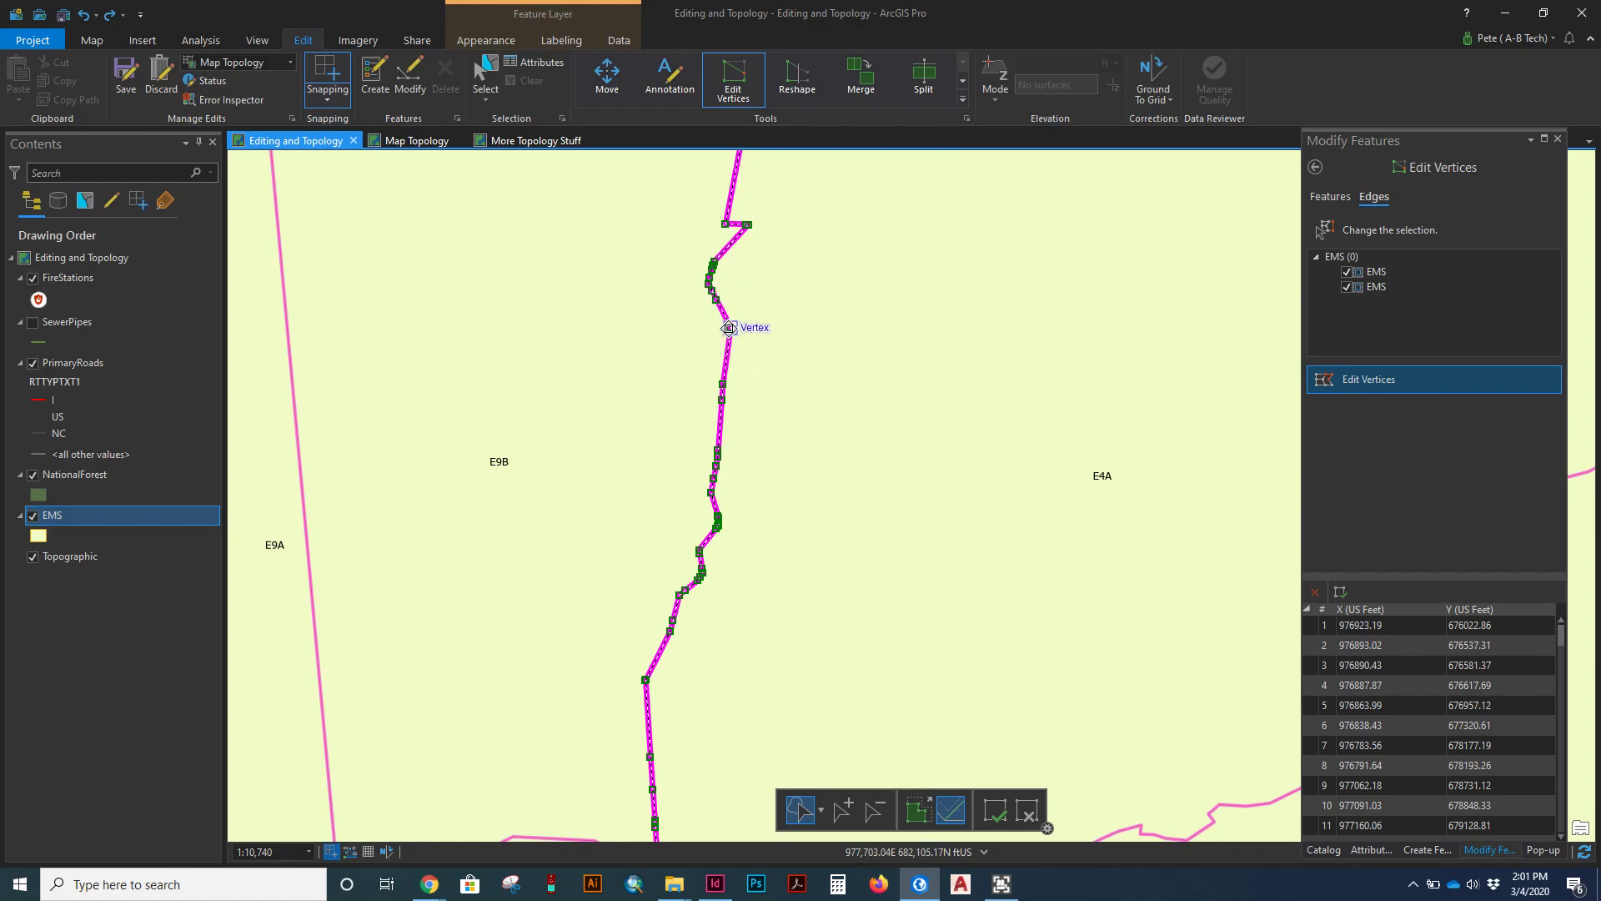
left_click_drag(729, 327, 800, 321)
left_click_drag(800, 321, 800, 322)
key("F2")
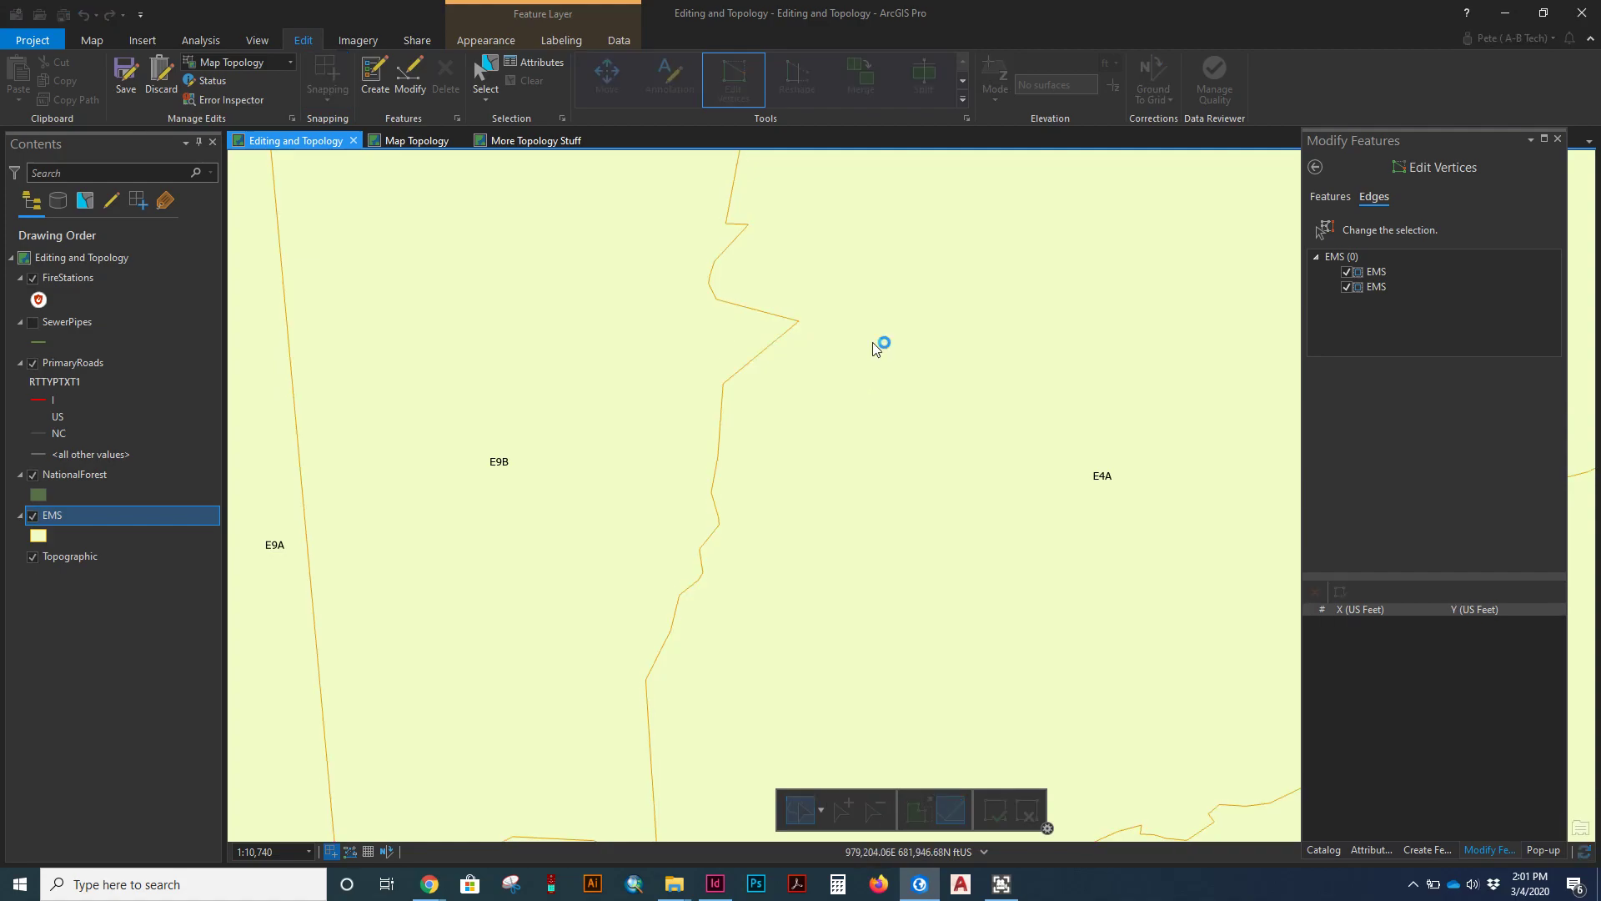
Step: Reselect the shared E9B and E4A edge and move its protruding vertex across into E9B
left_click(778, 343)
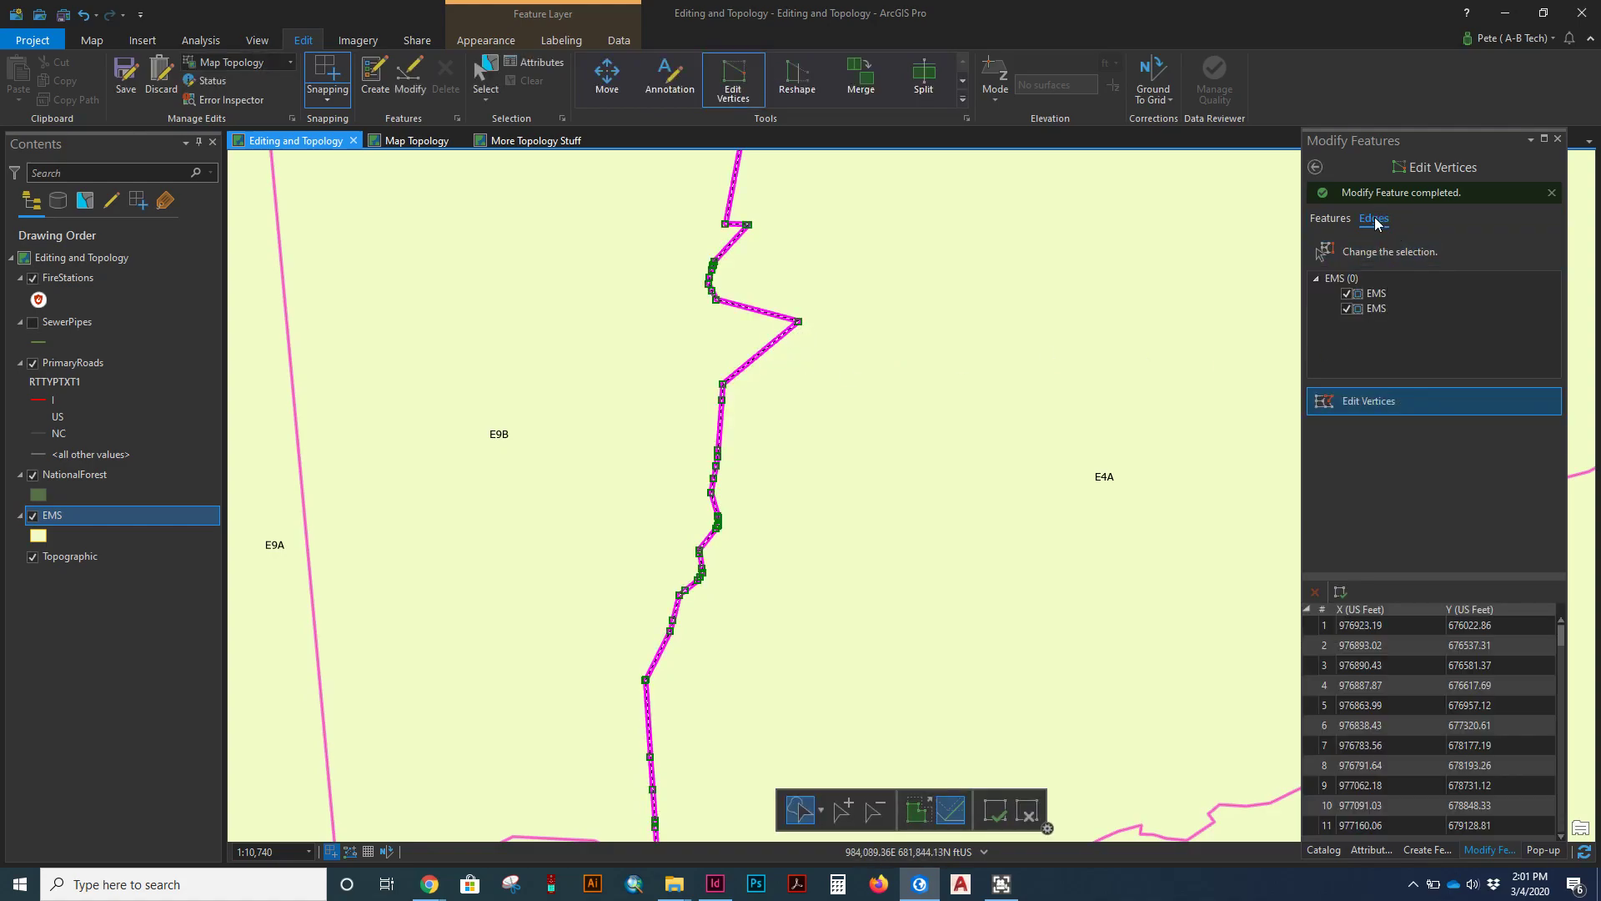
left_click_drag(798, 321, 631, 309)
left_click(863, 374)
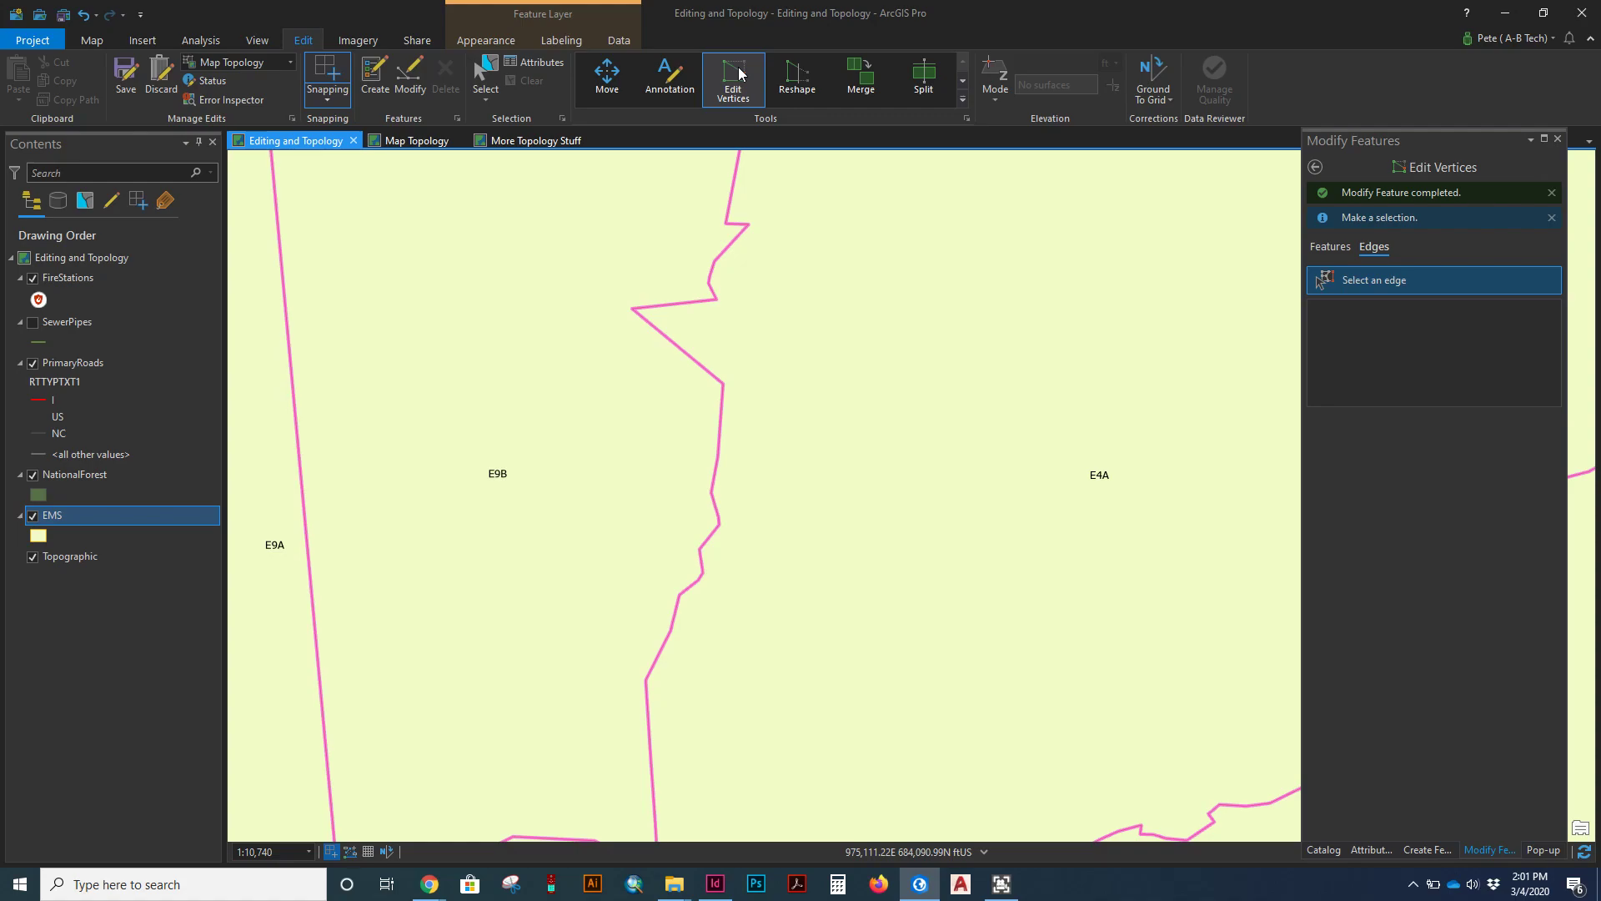
Step: Select the E4A district for vertex editing as a whole feature, and its shared boundary with E9B as a topology edge
scroll(774, 444, "down", 3)
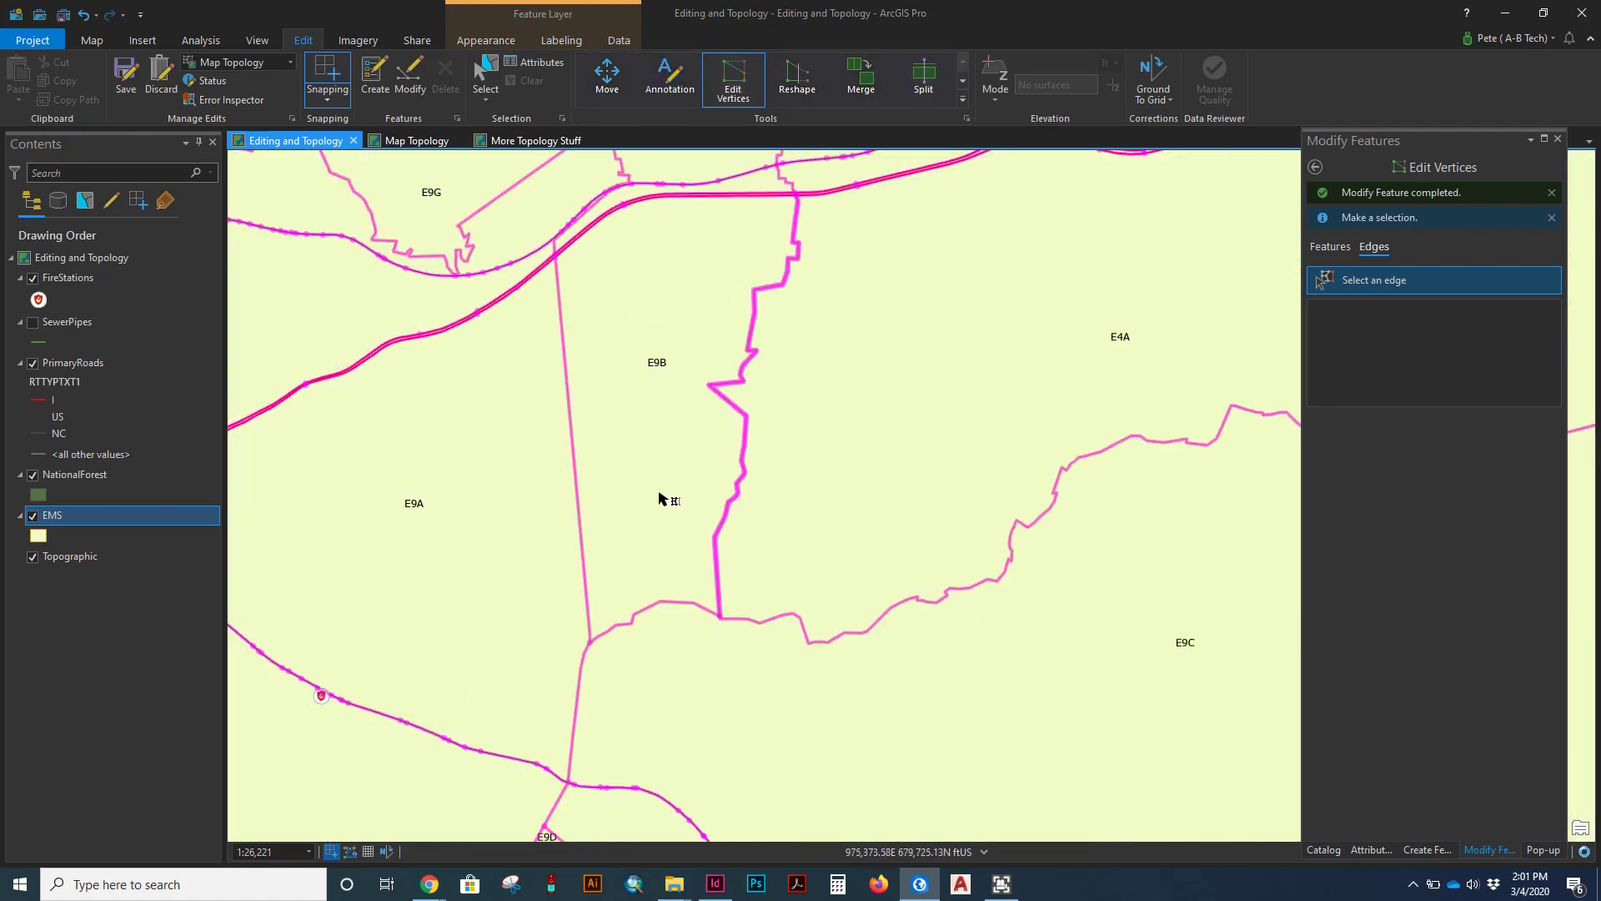
left_click_drag(868, 314, 483, 651)
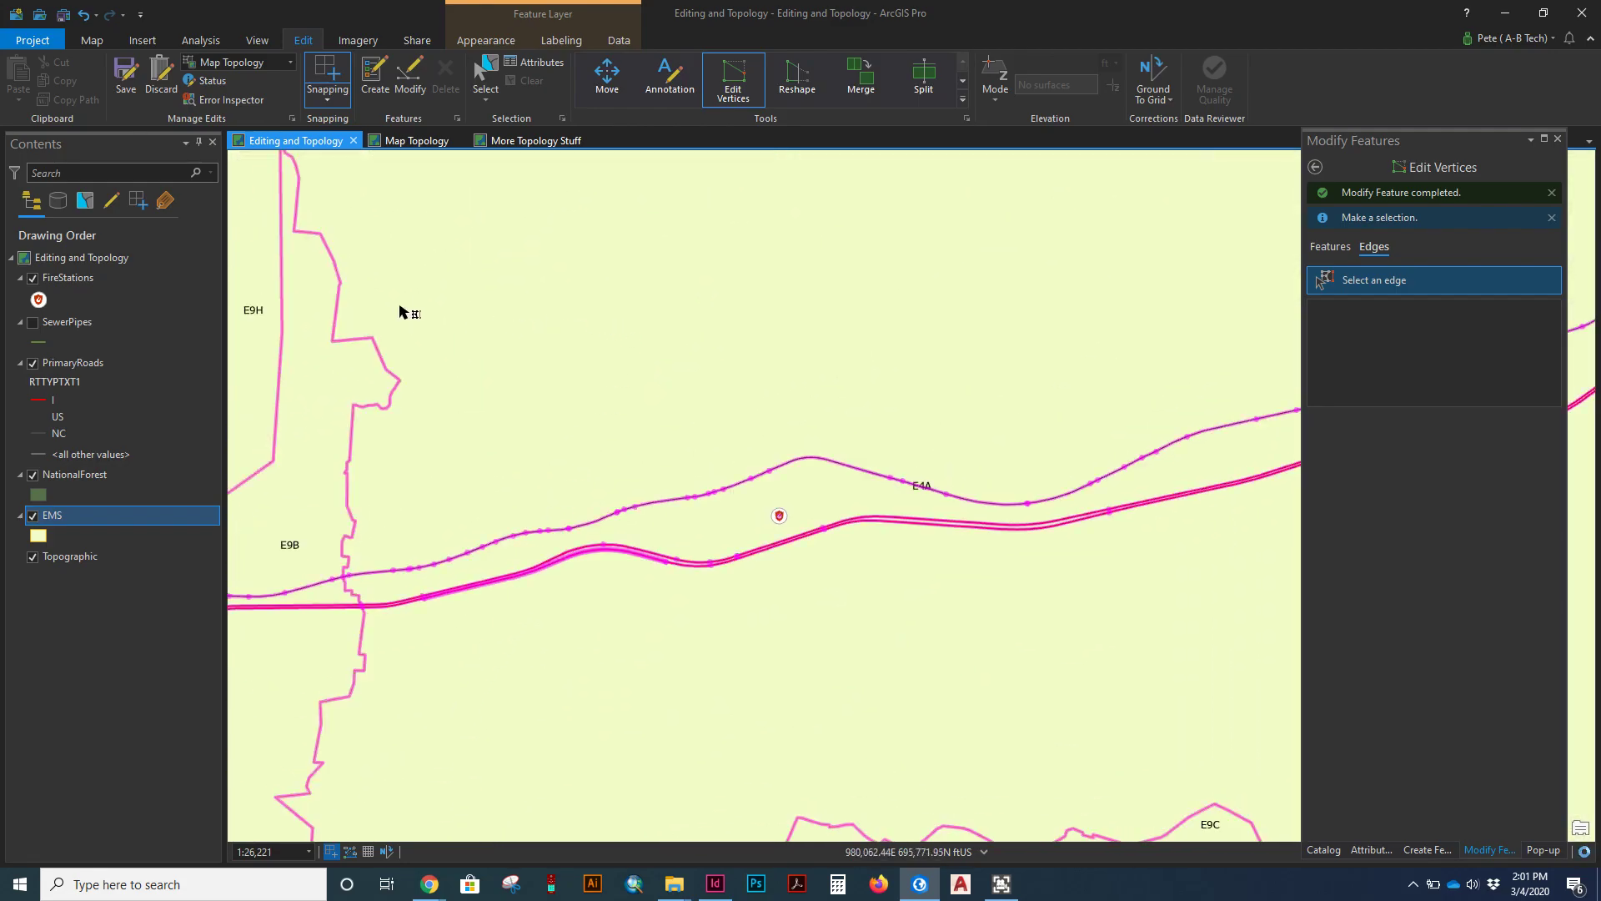
left_click_drag(404, 314, 511, 454)
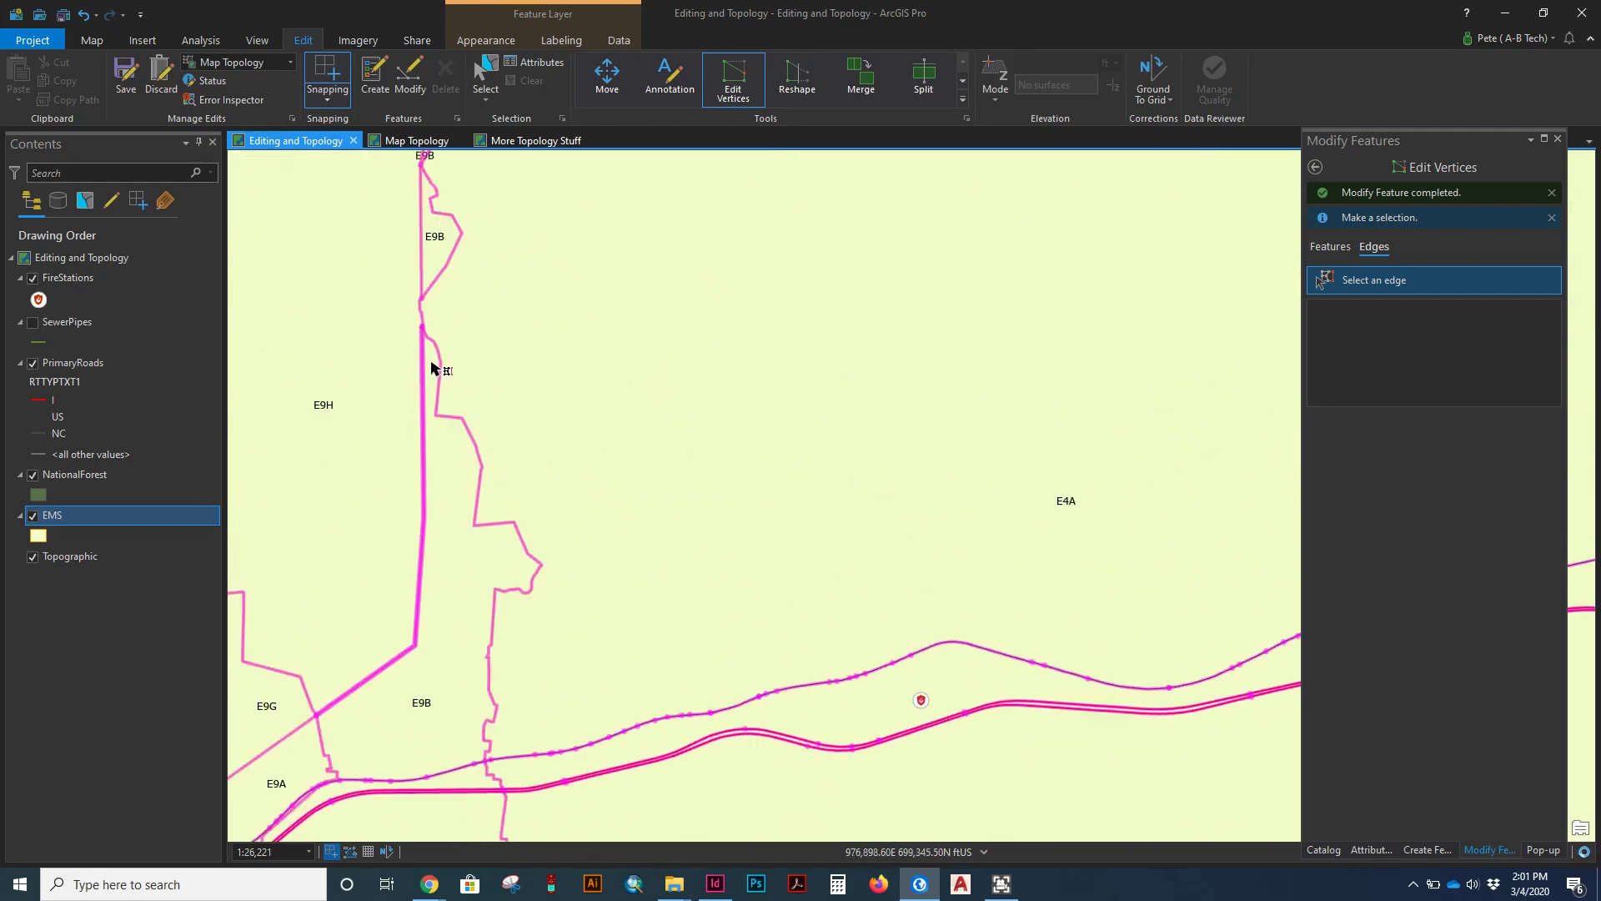
left_click(1329, 249)
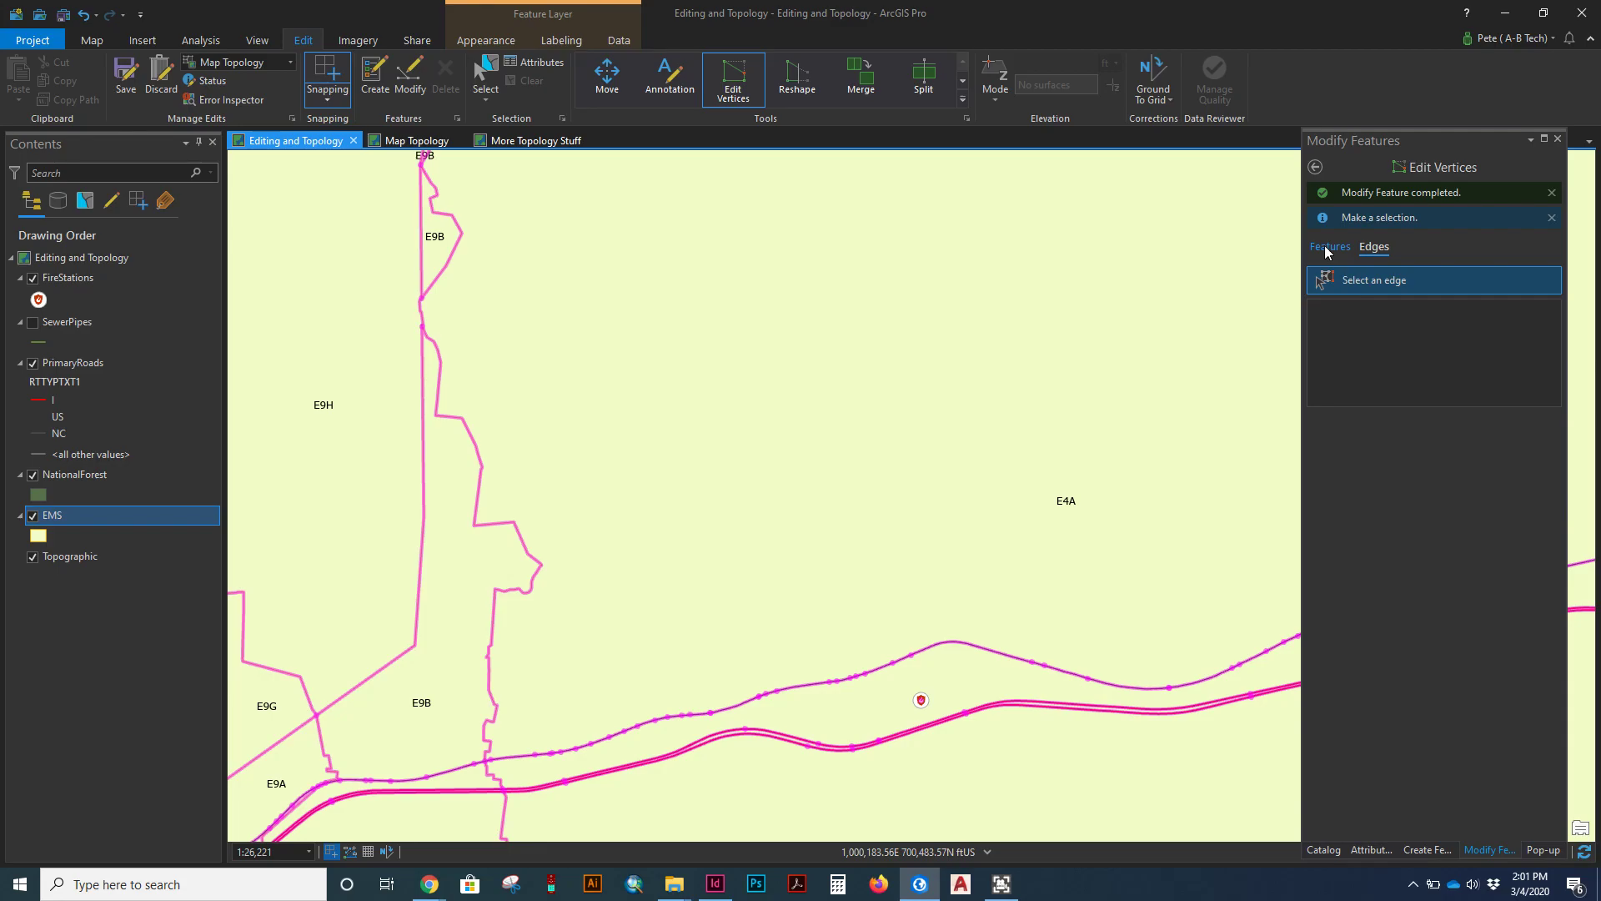
left_click(480, 457)
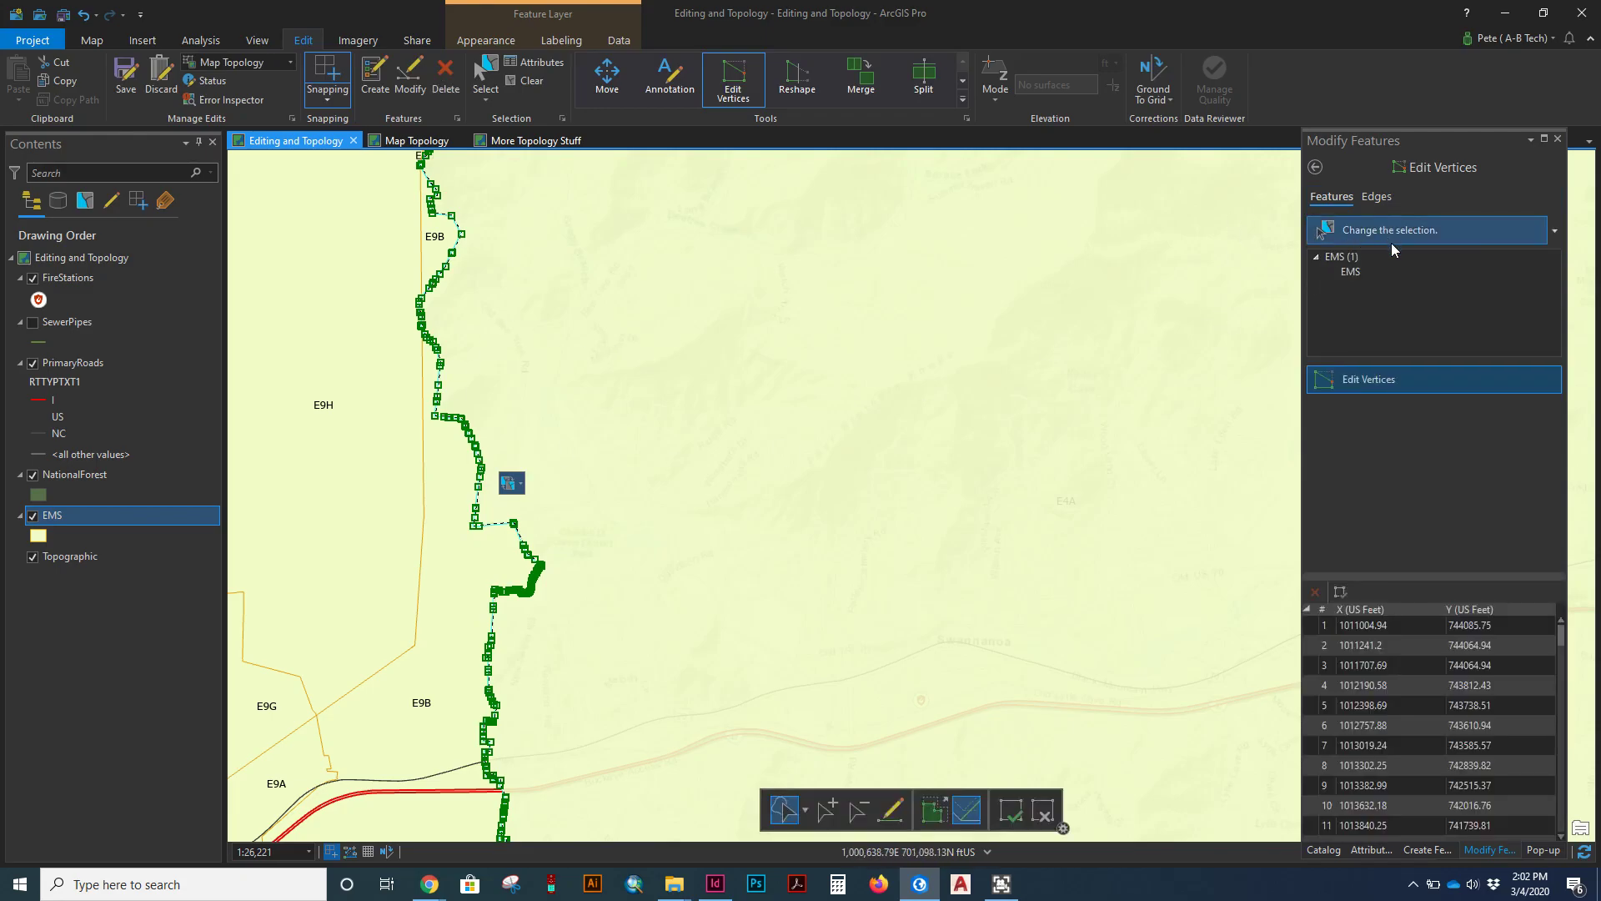
left_click(1377, 197)
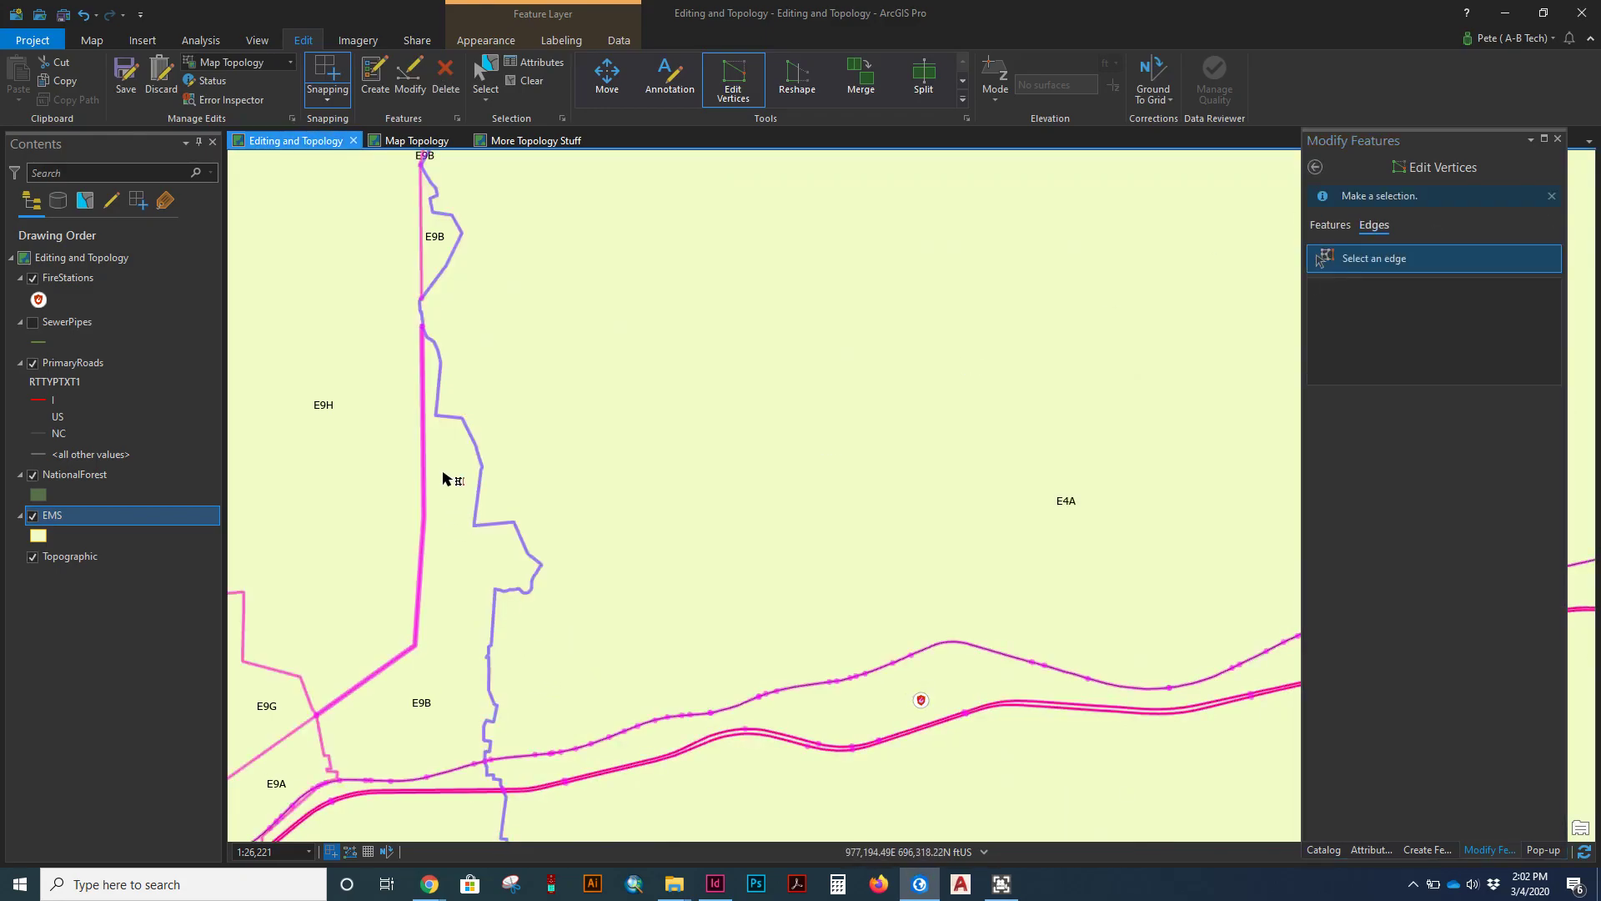
left_click(485, 458)
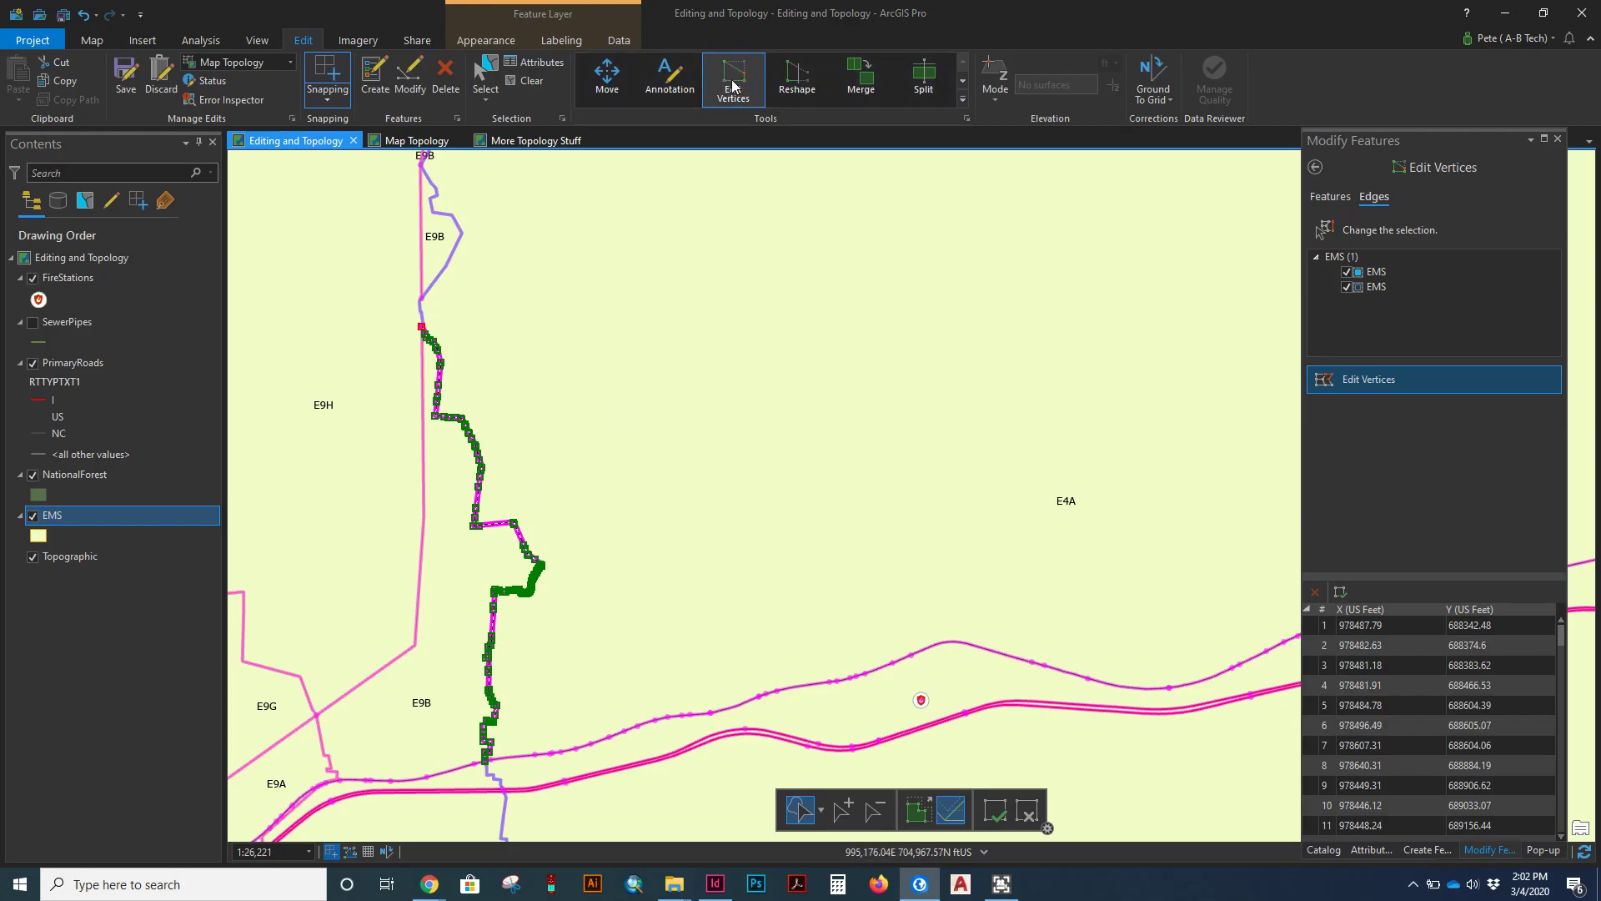
Step: Move the shared EMS boundary edges between E9B and E4A eastward into E4A as topology edges, and finish the move
left_click(409, 76)
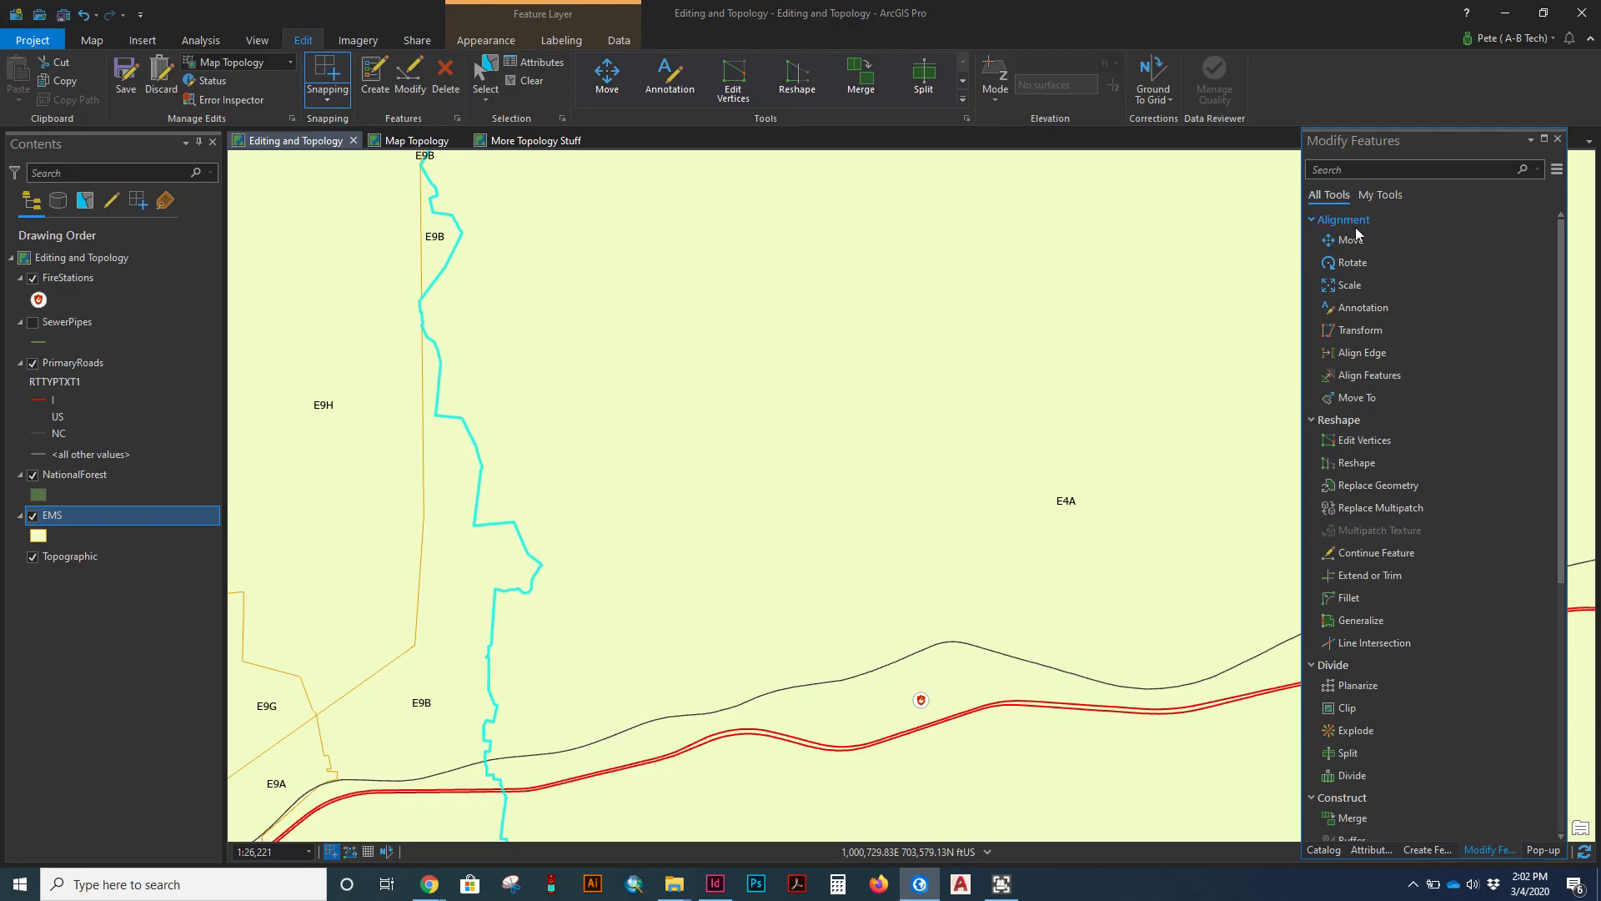
left_click(1351, 241)
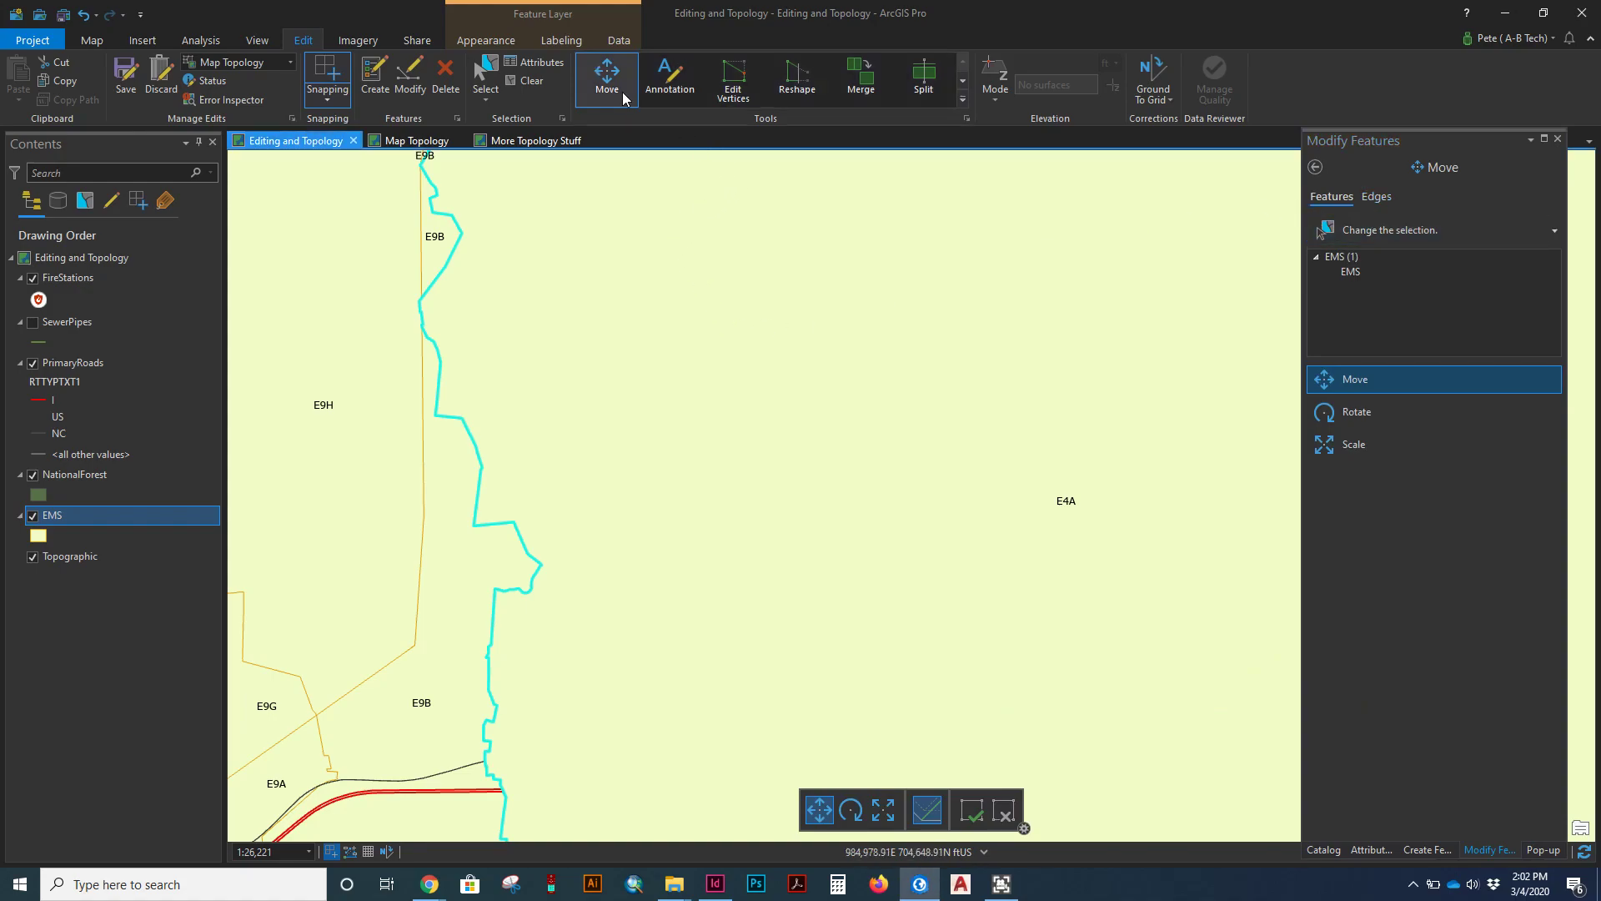
left_click(1376, 197)
left_click(435, 384)
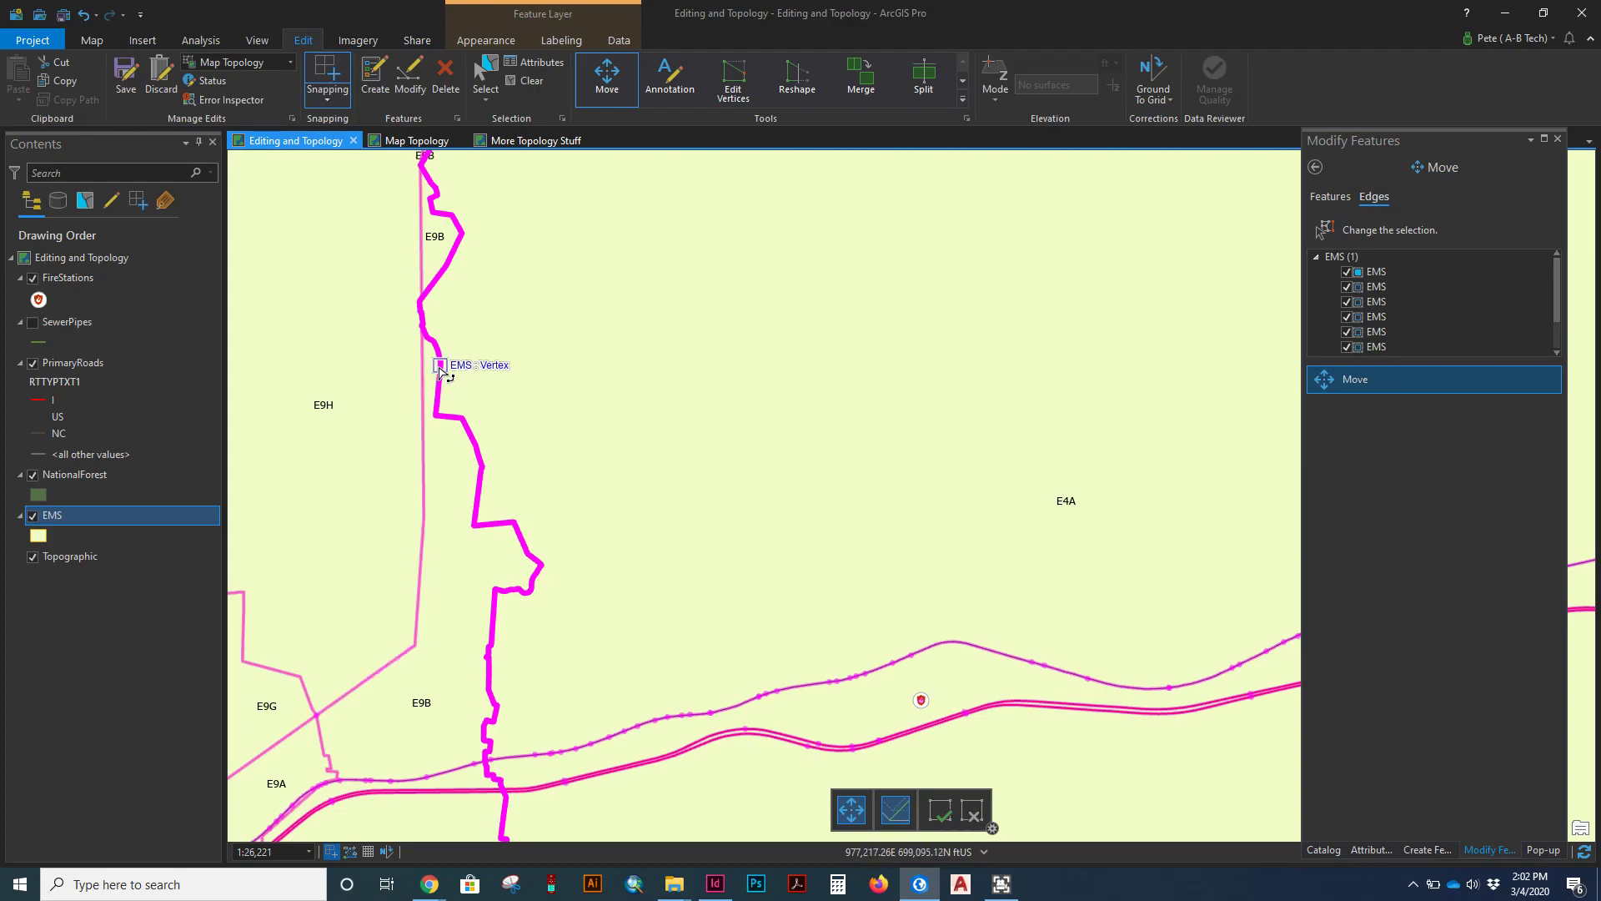
left_click_drag(451, 390, 516, 434)
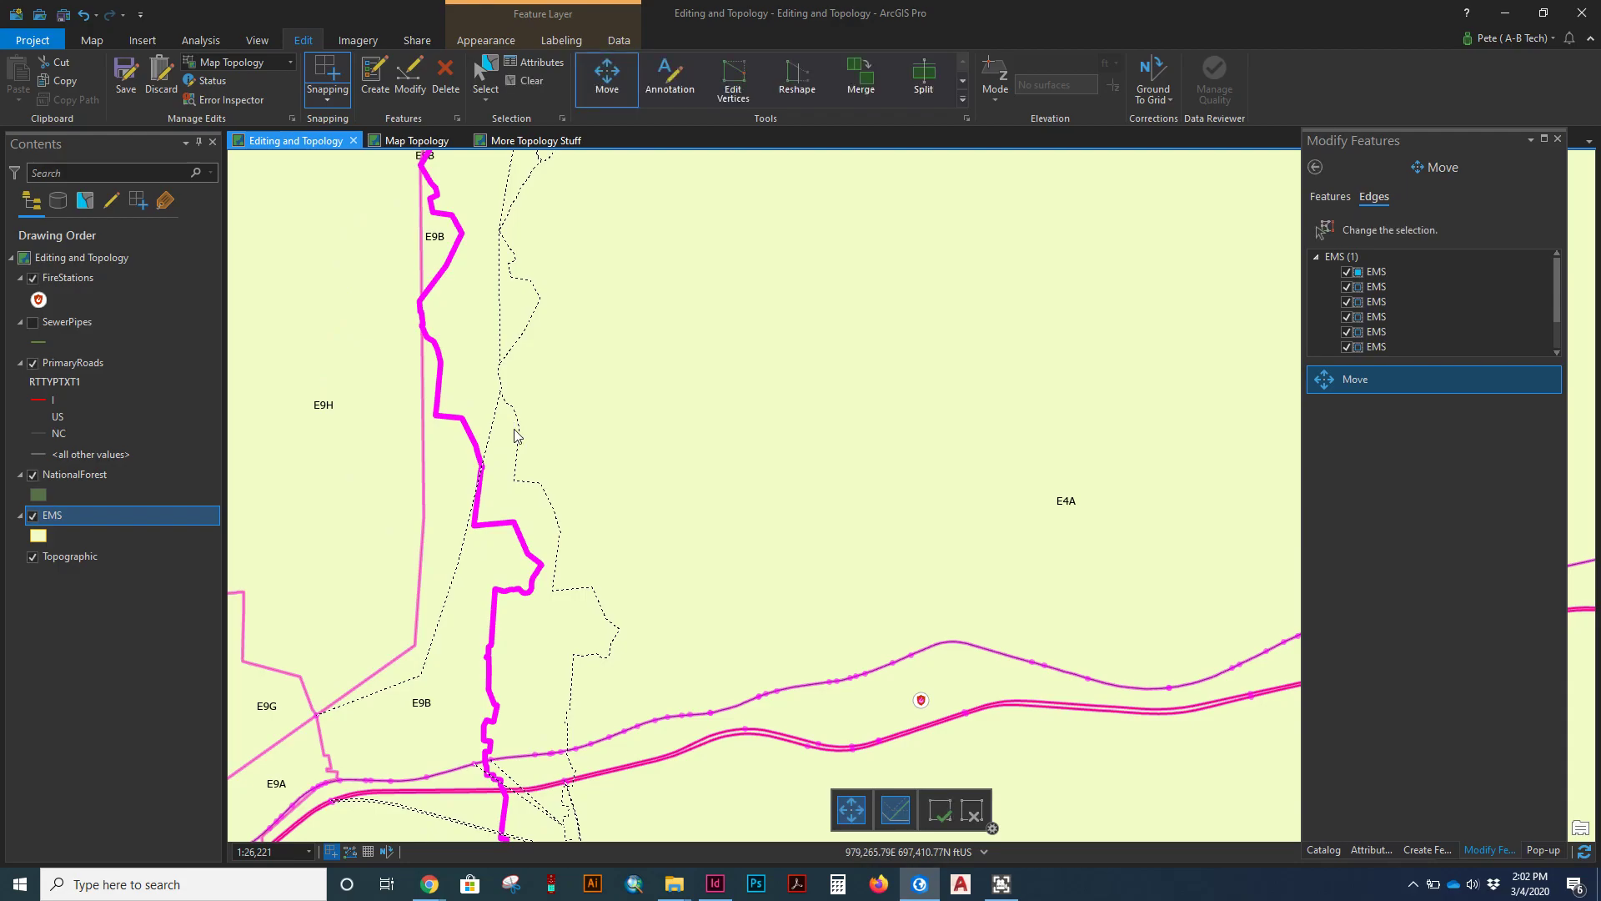
key("F2")
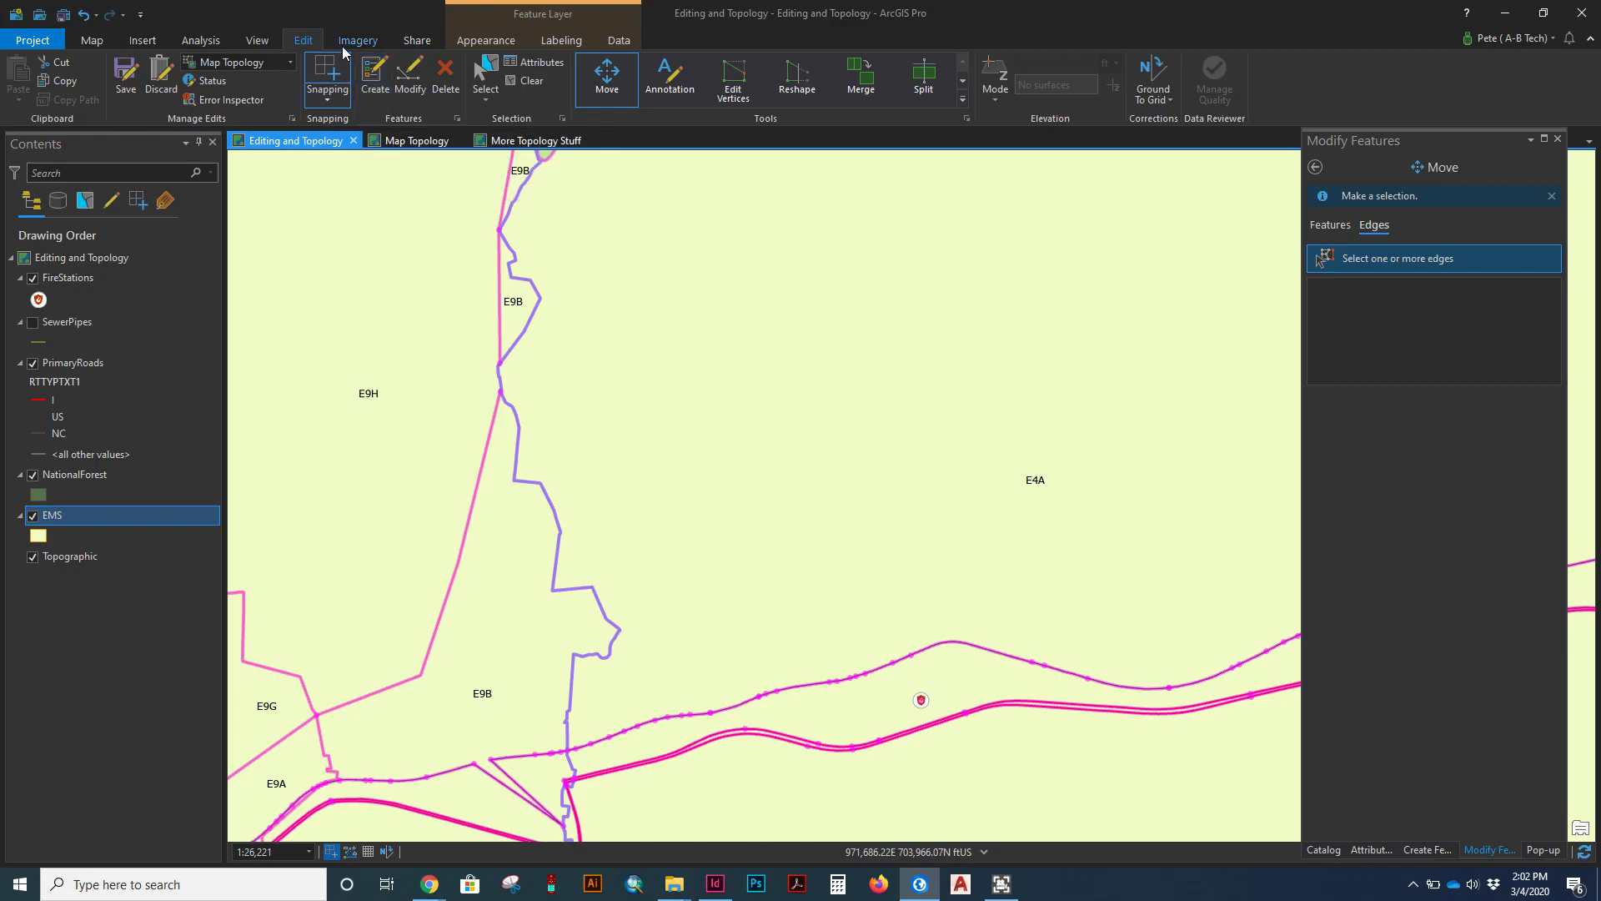
Step: Undo the boundary move, and select the shared E9B and E4A edge for moving before leaving the Move tool
left_click(80, 19)
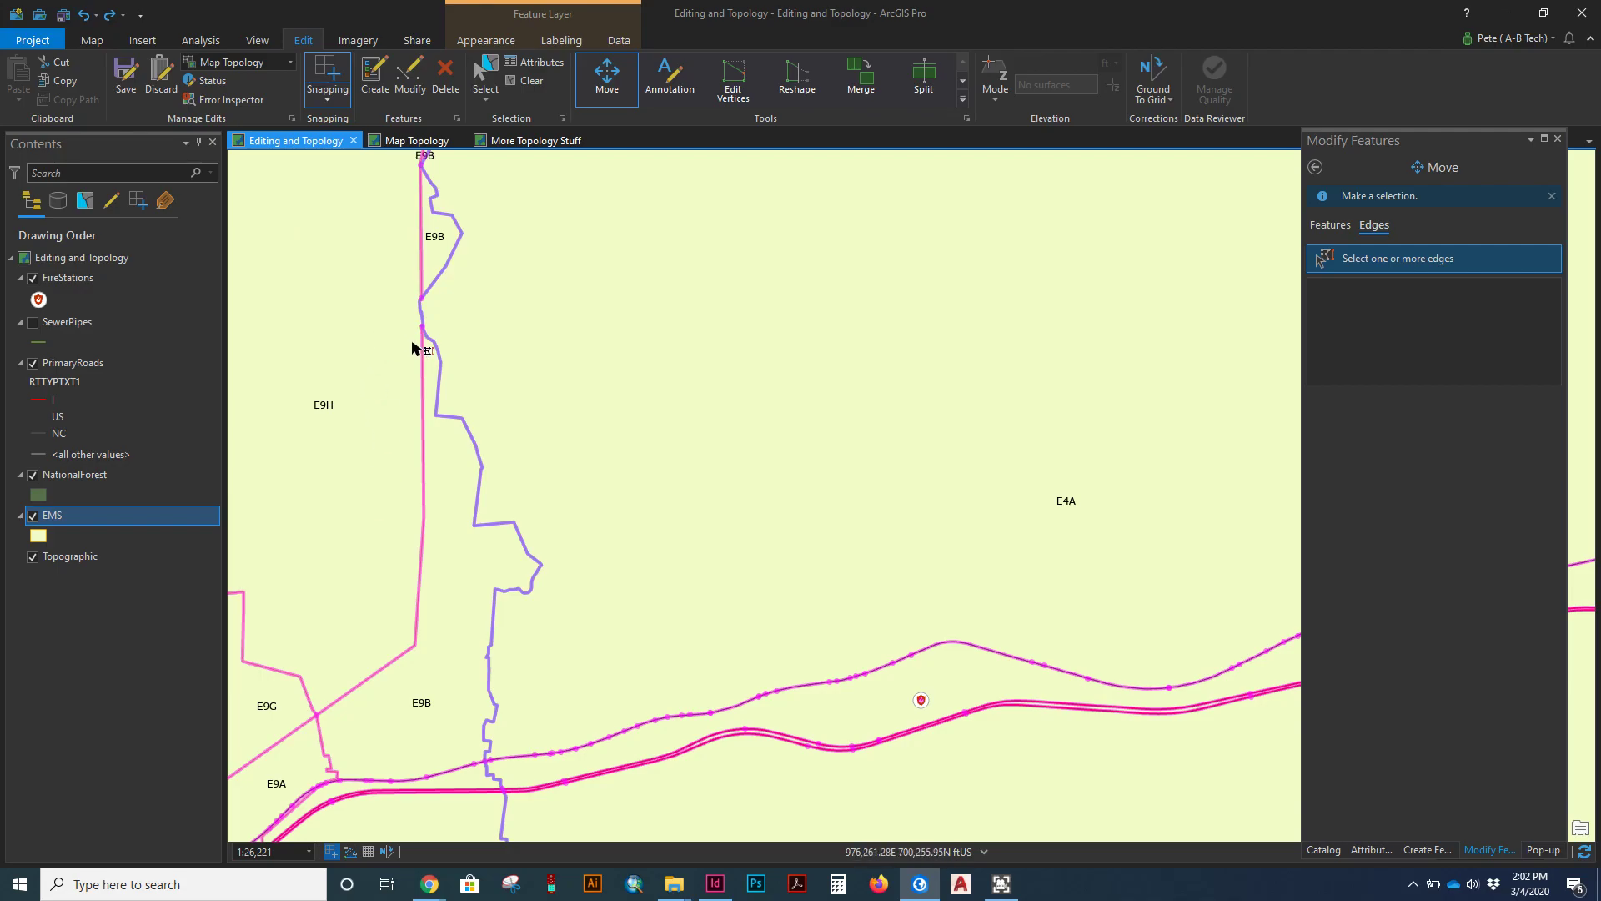
left_click(438, 350)
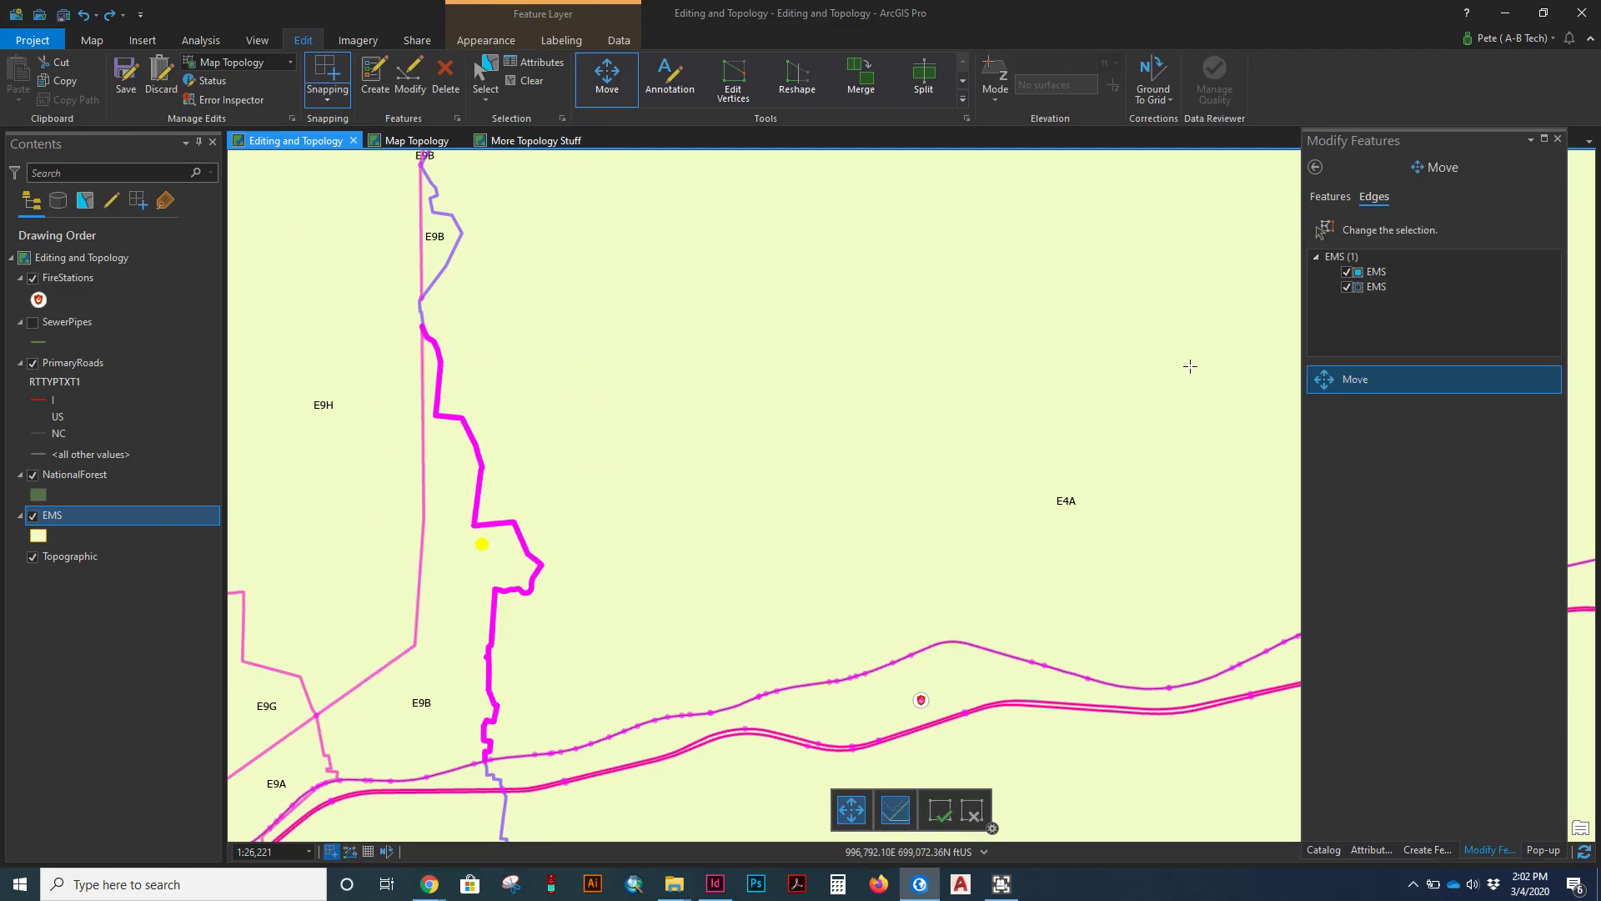
left_click(1316, 166)
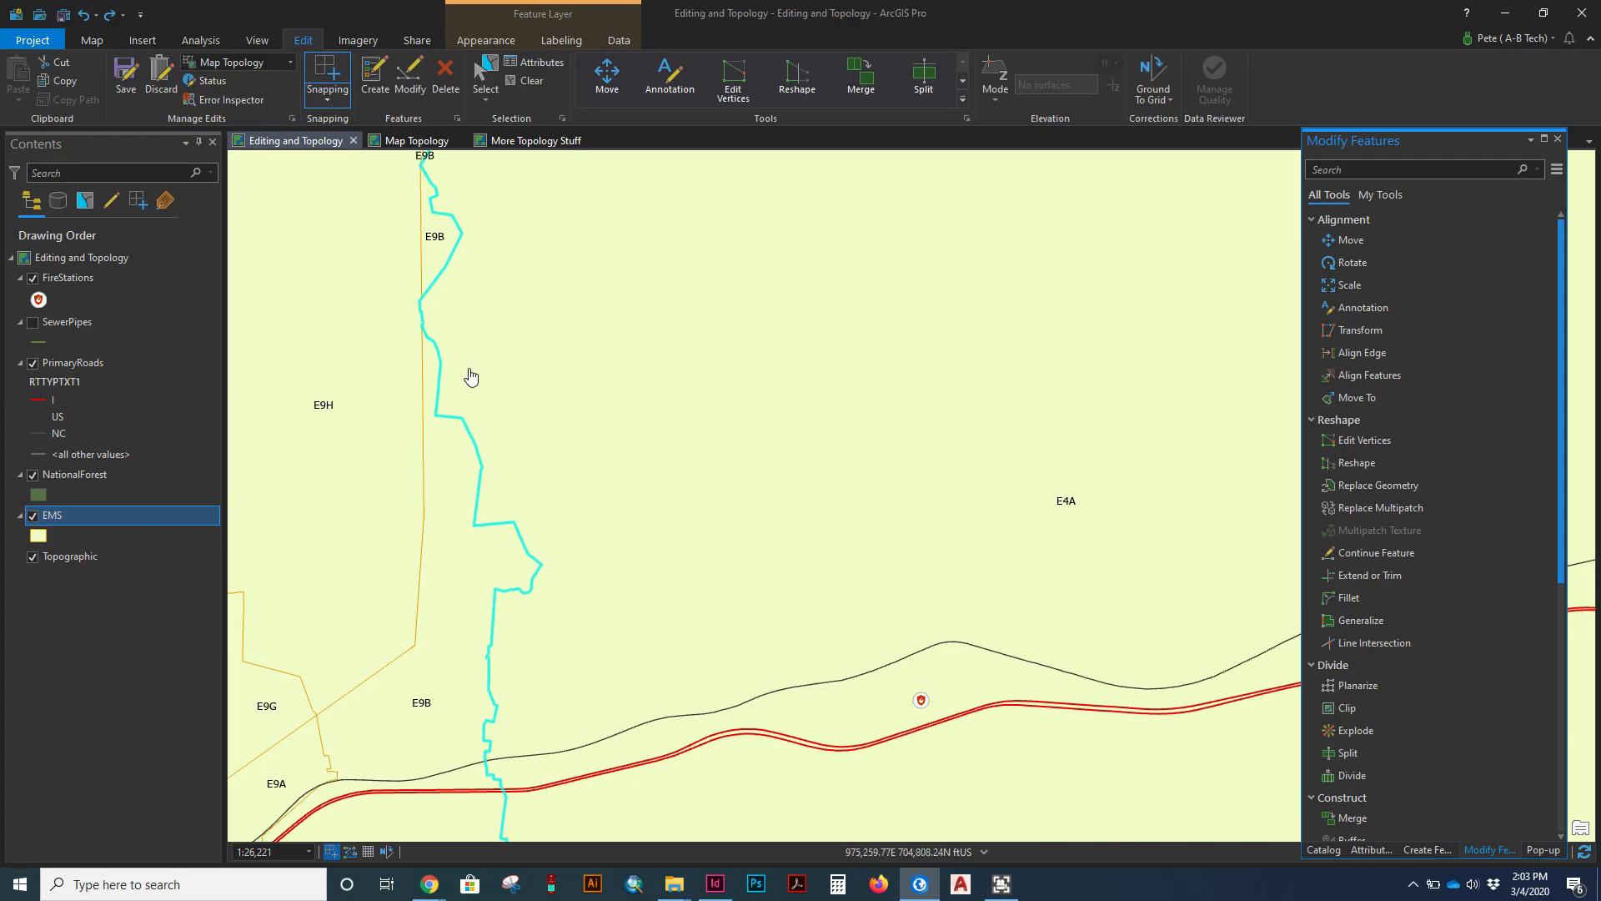
scroll(642, 530, "down", 3)
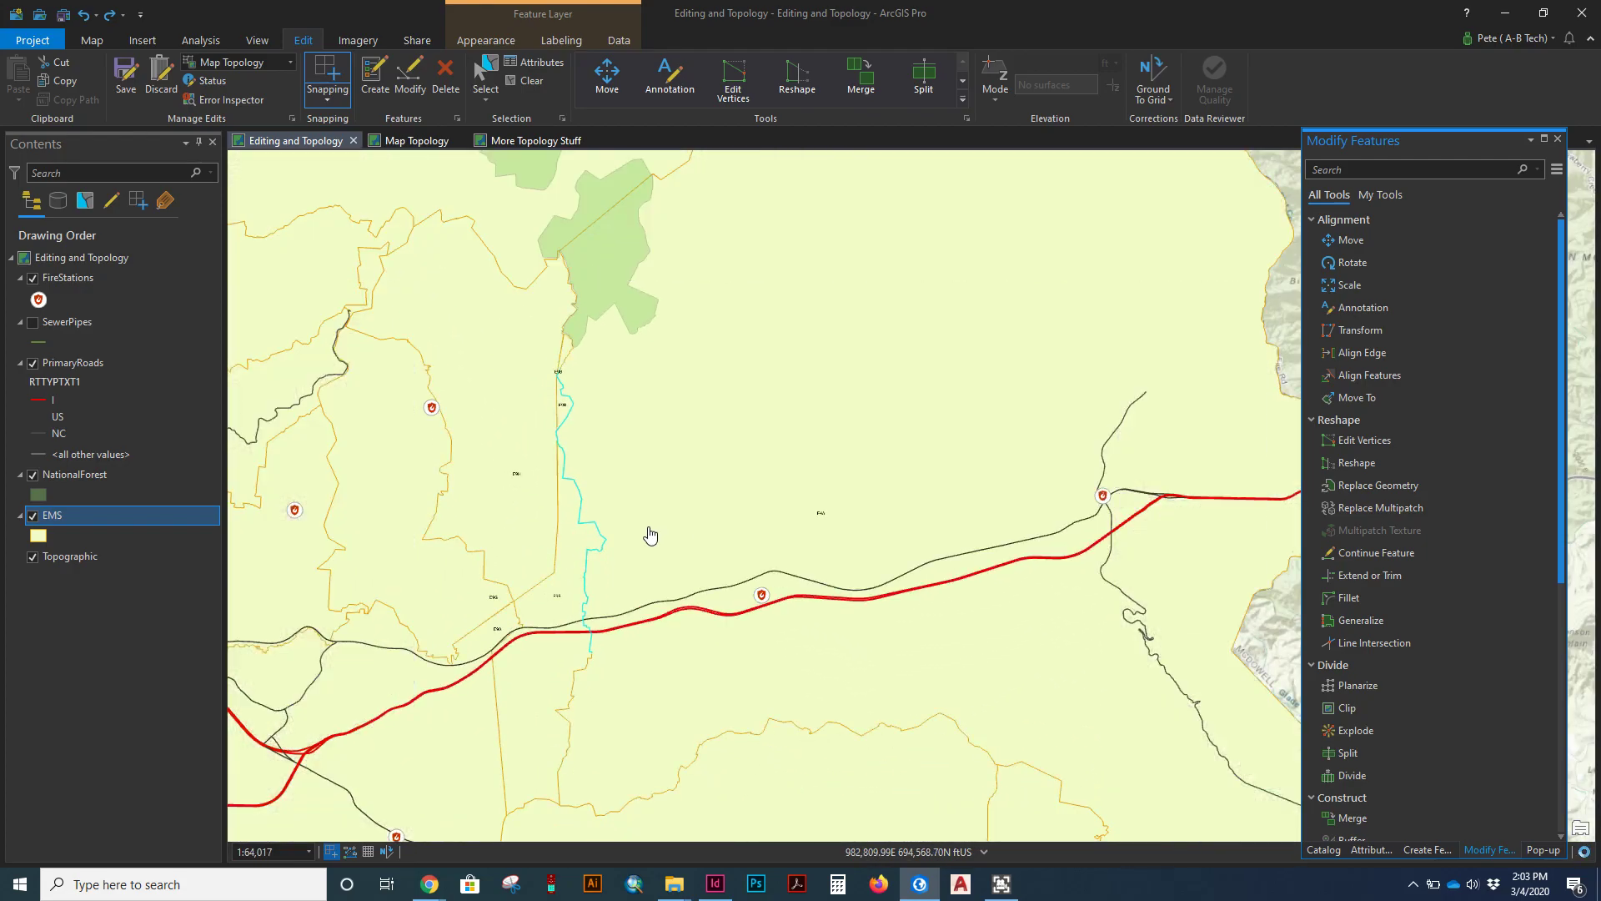